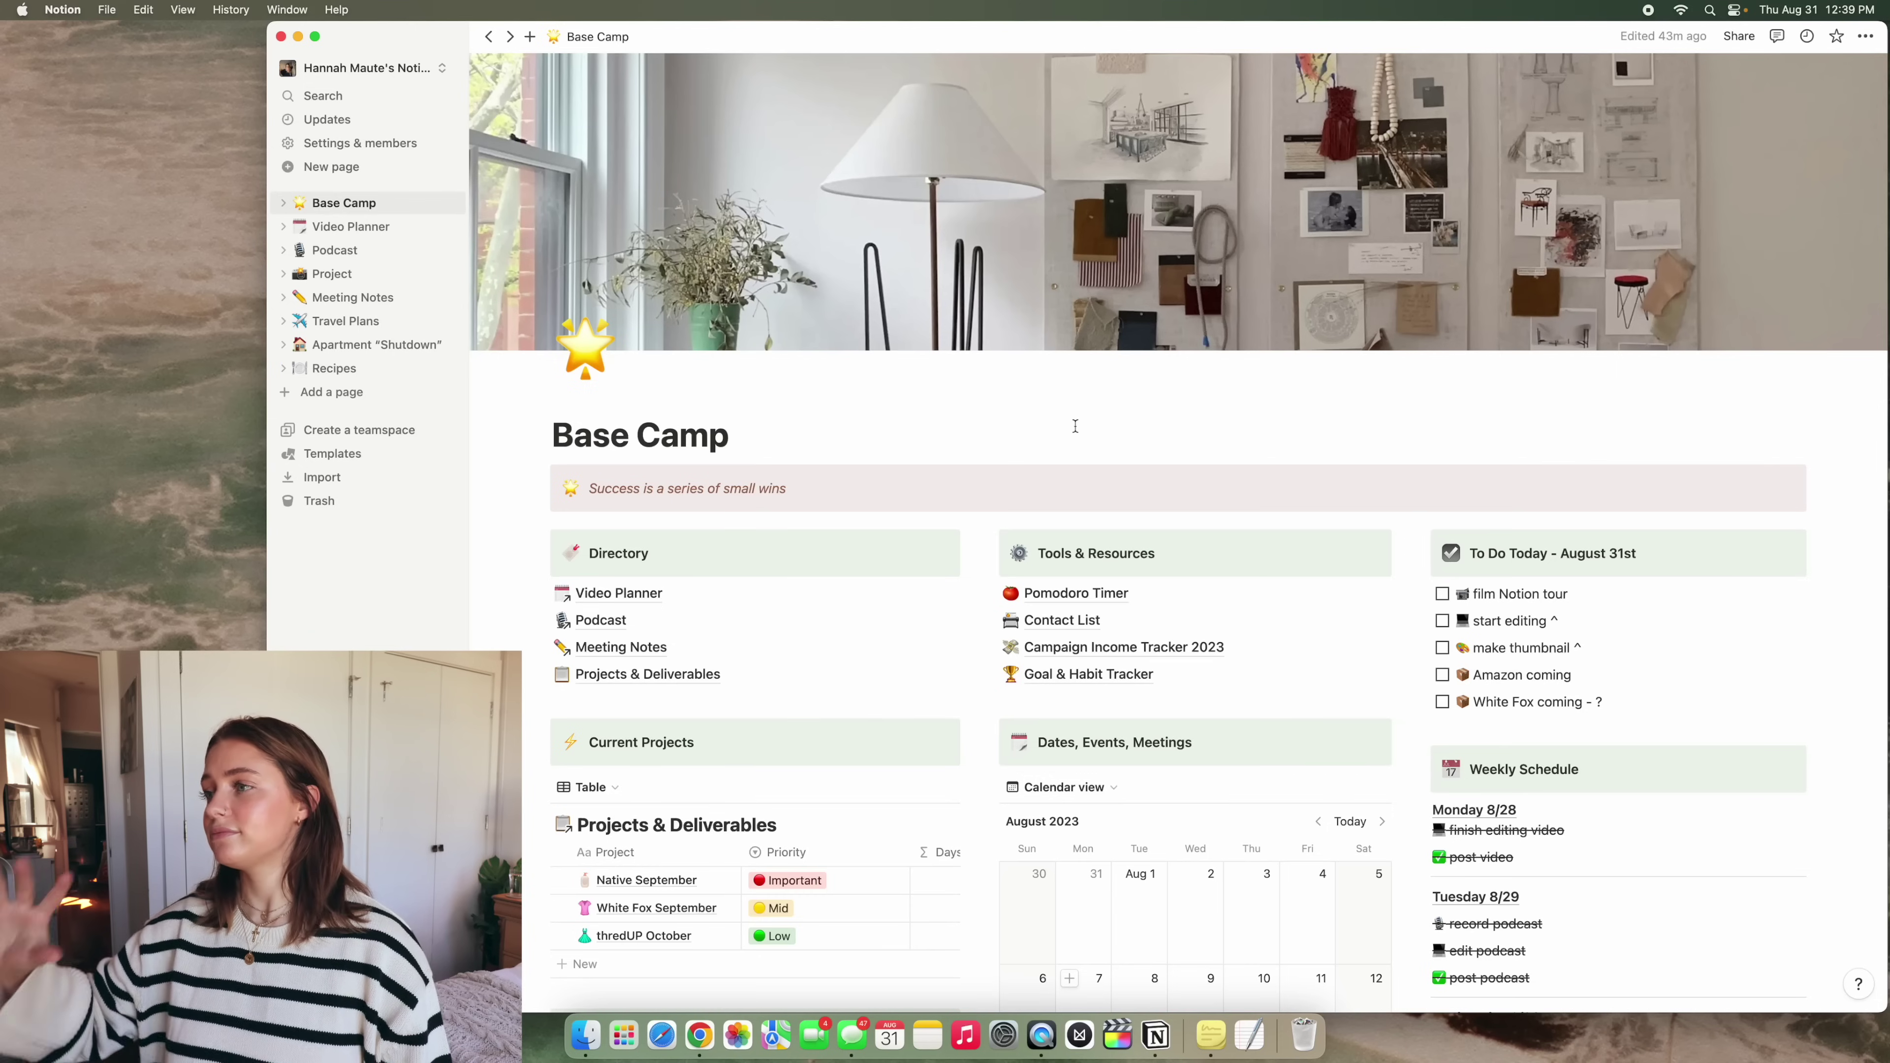
{"action": "scroll", "coordinate": [1075, 425], "scroll_direction": "down", "scroll_amount": 1}
{"action": "scroll", "coordinate": [1076, 426], "scroll_direction": "up", "scroll_amount": 1}
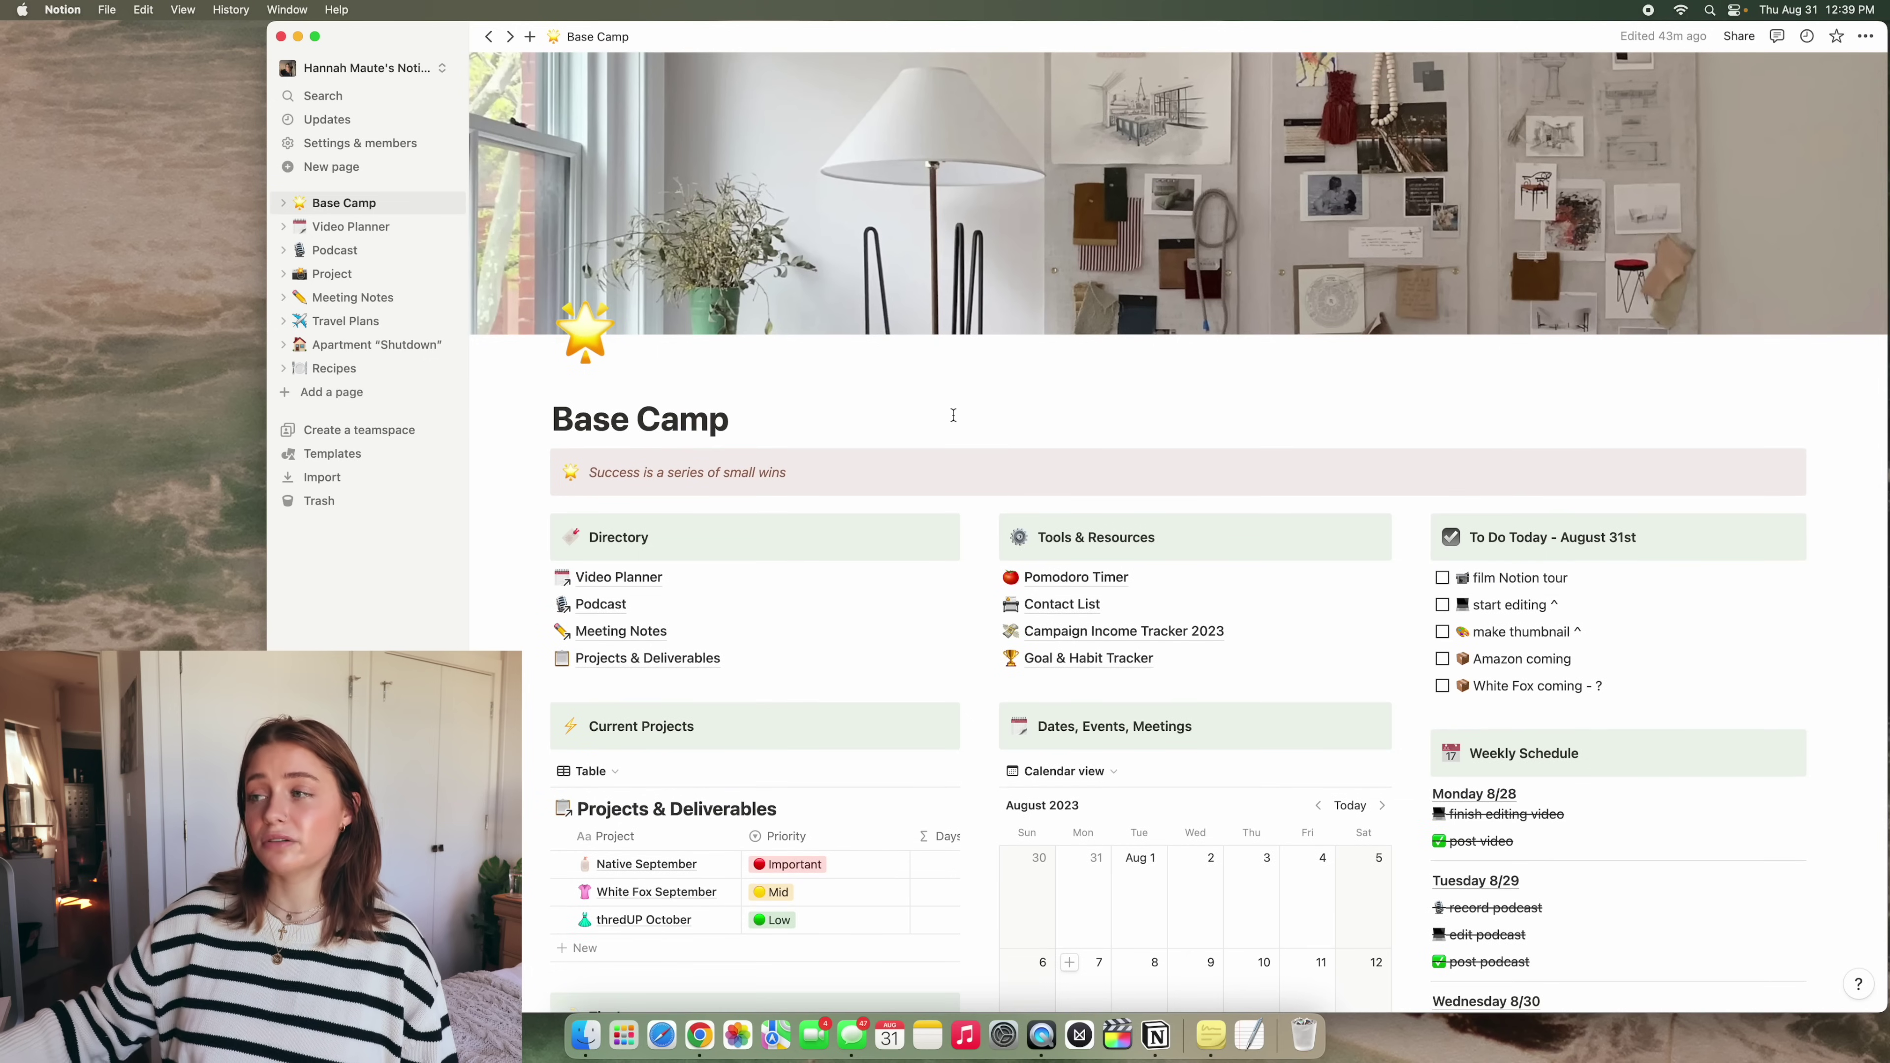
{"action": "scroll", "coordinate": [953, 415], "scroll_direction": "down", "scroll_amount": 2}
{"action": "scroll", "coordinate": [953, 415], "scroll_direction": "down", "scroll_amount": 1}
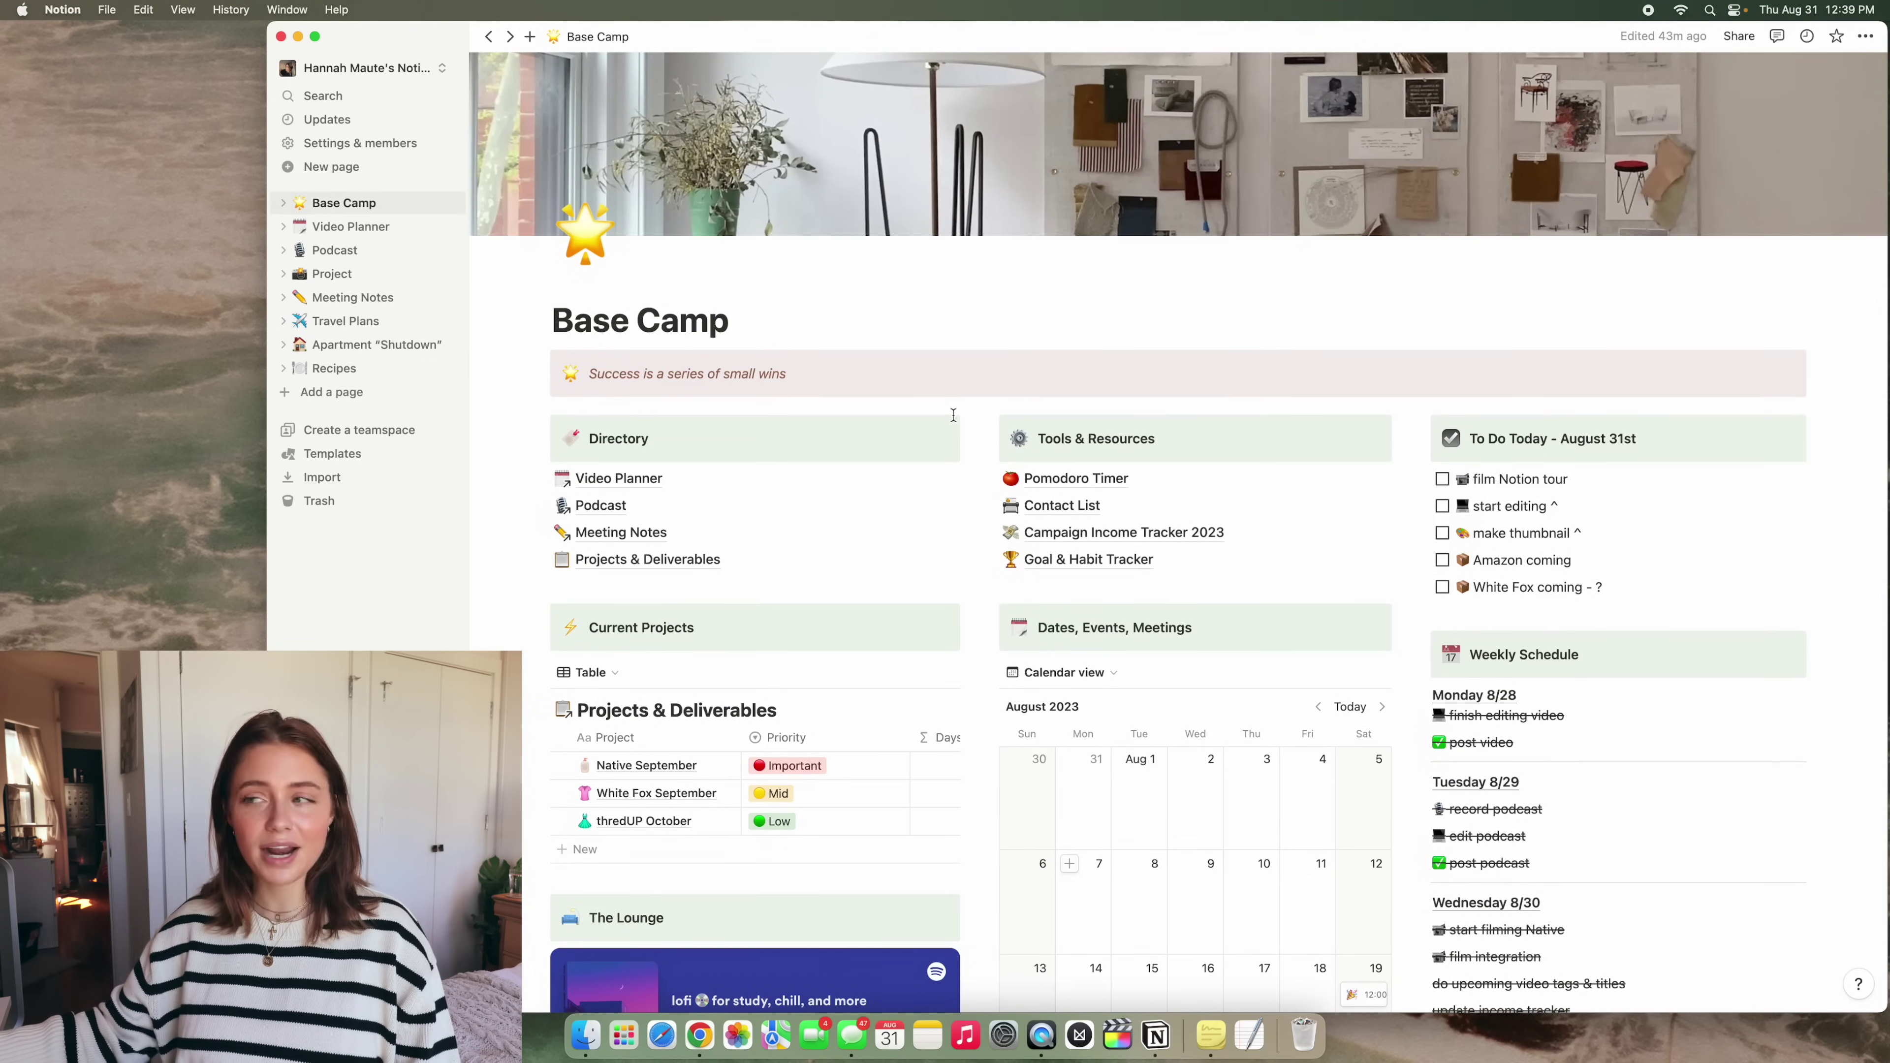
{"action": "scroll", "coordinate": [953, 415], "scroll_direction": "down", "scroll_amount": 2}
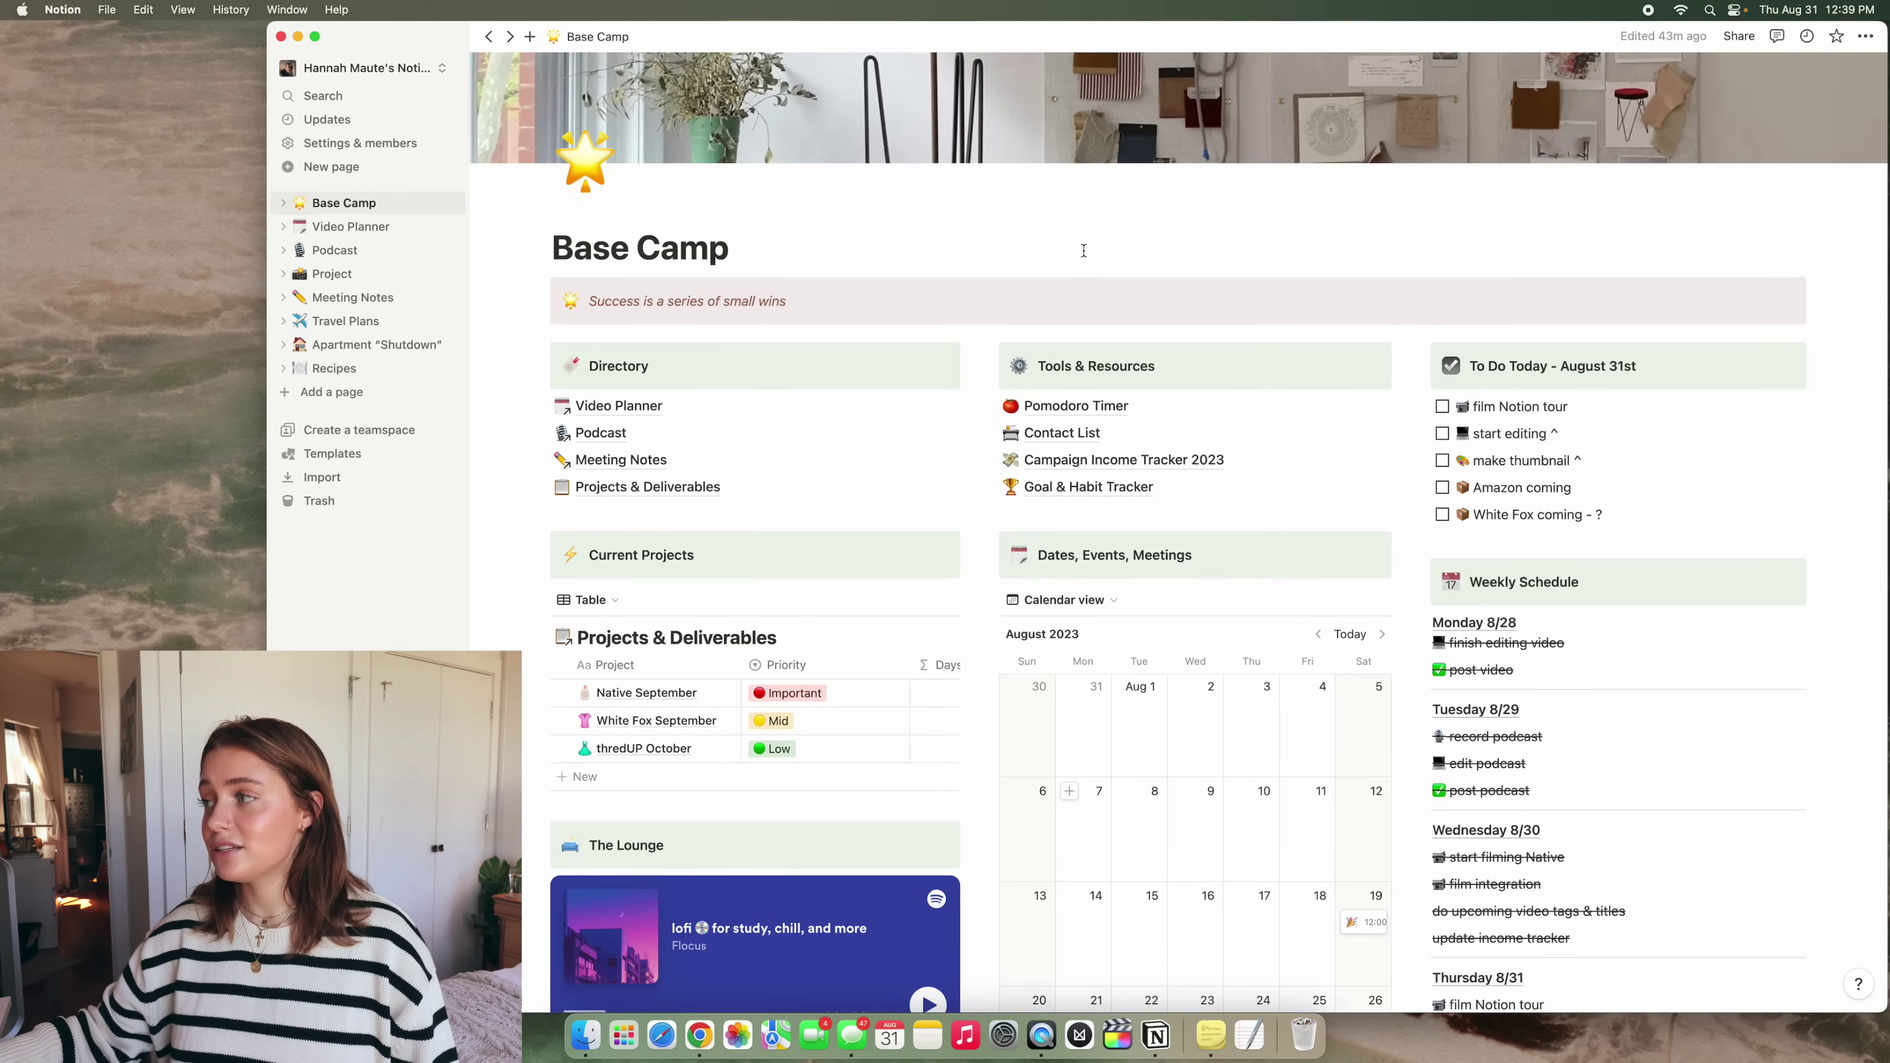
{"action": "scroll", "coordinate": [744, 337], "scroll_direction": "down", "scroll_amount": 1}
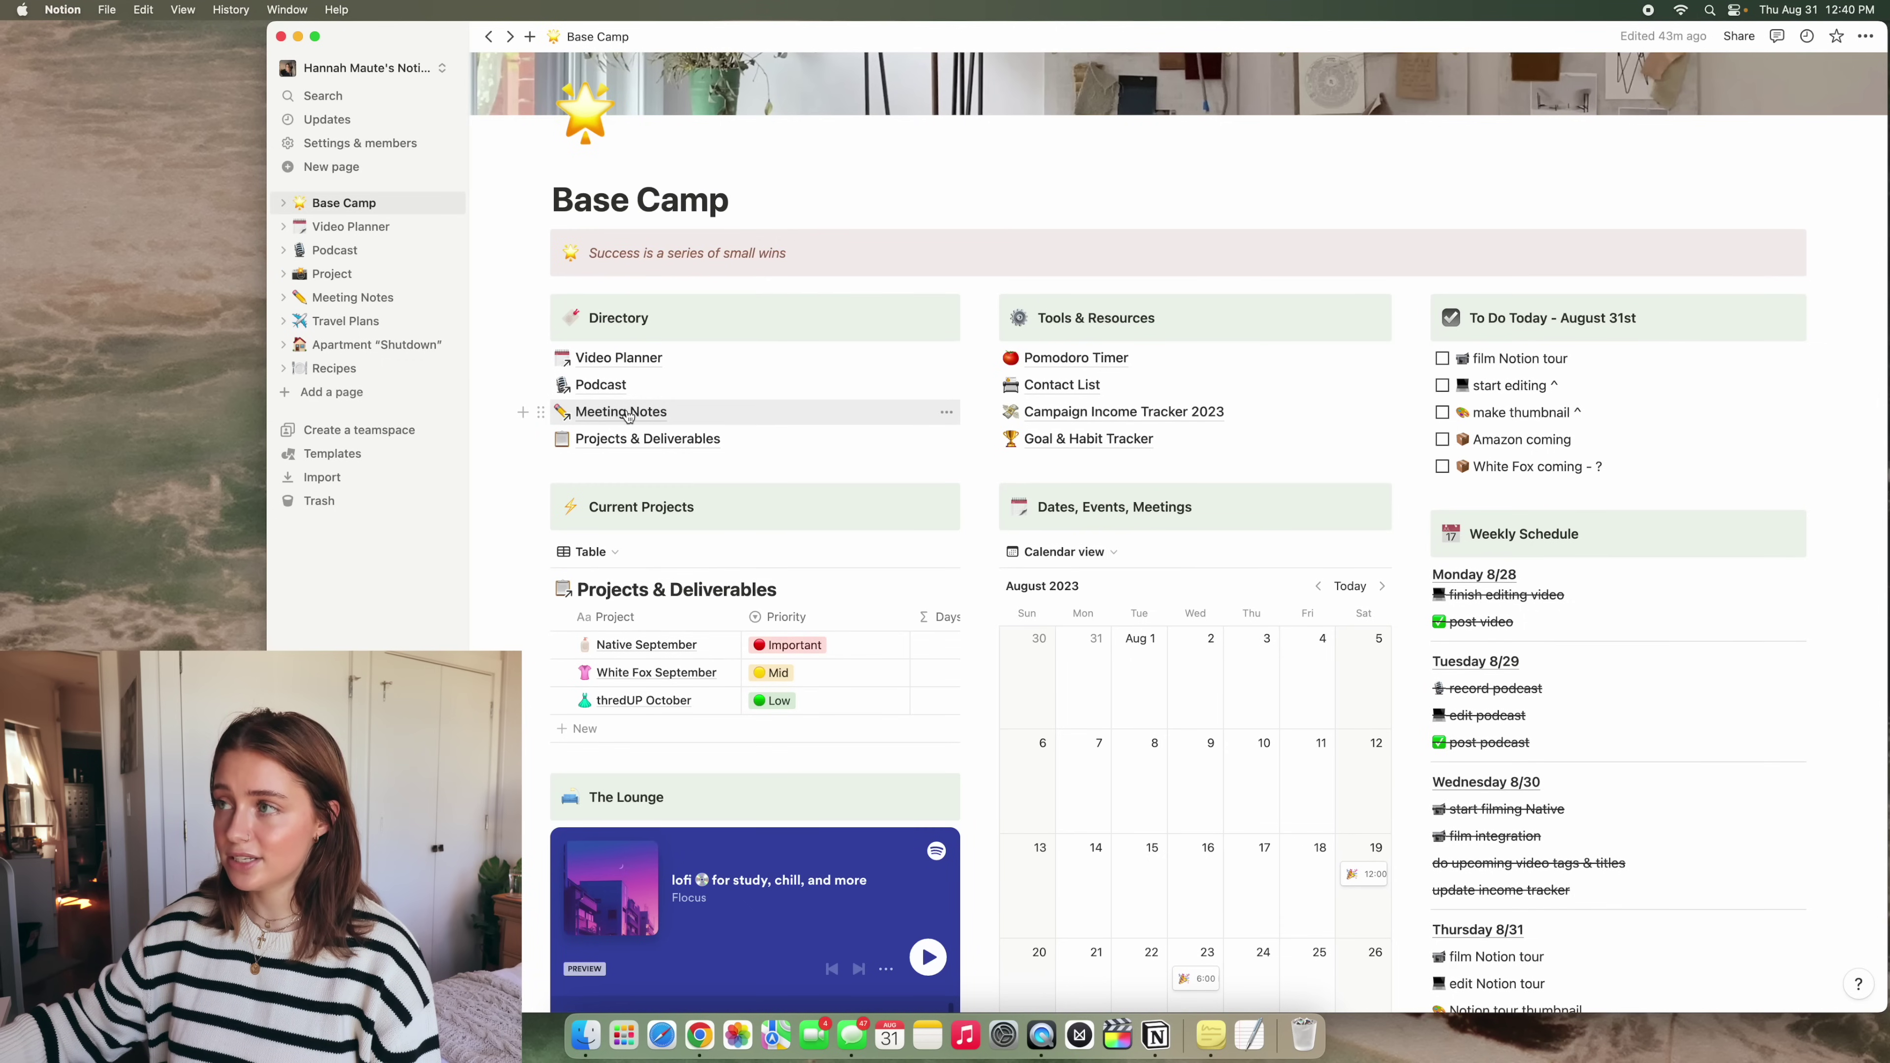
Visit Video Planner, then back on Base Camp preview and close Native September
{"action": "left_click", "coordinate": [611, 360]}
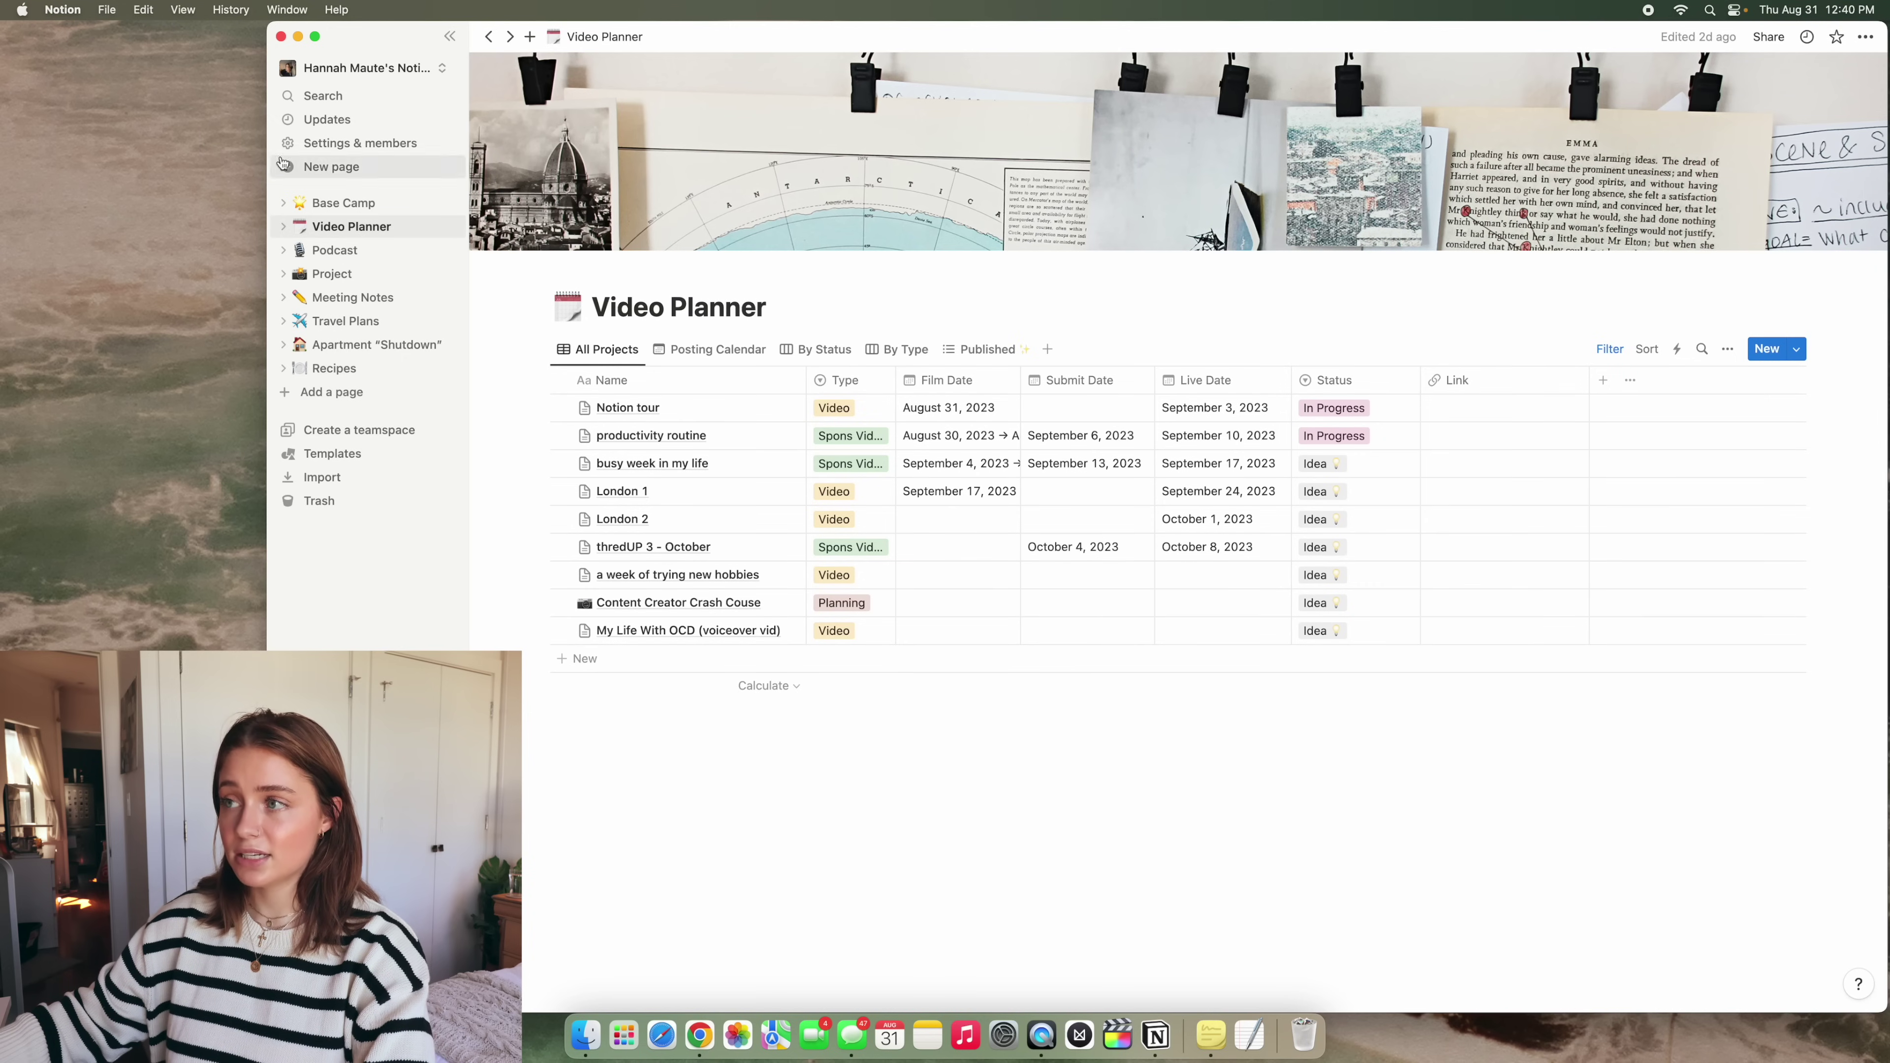
{"action": "left_click", "coordinate": [356, 203]}
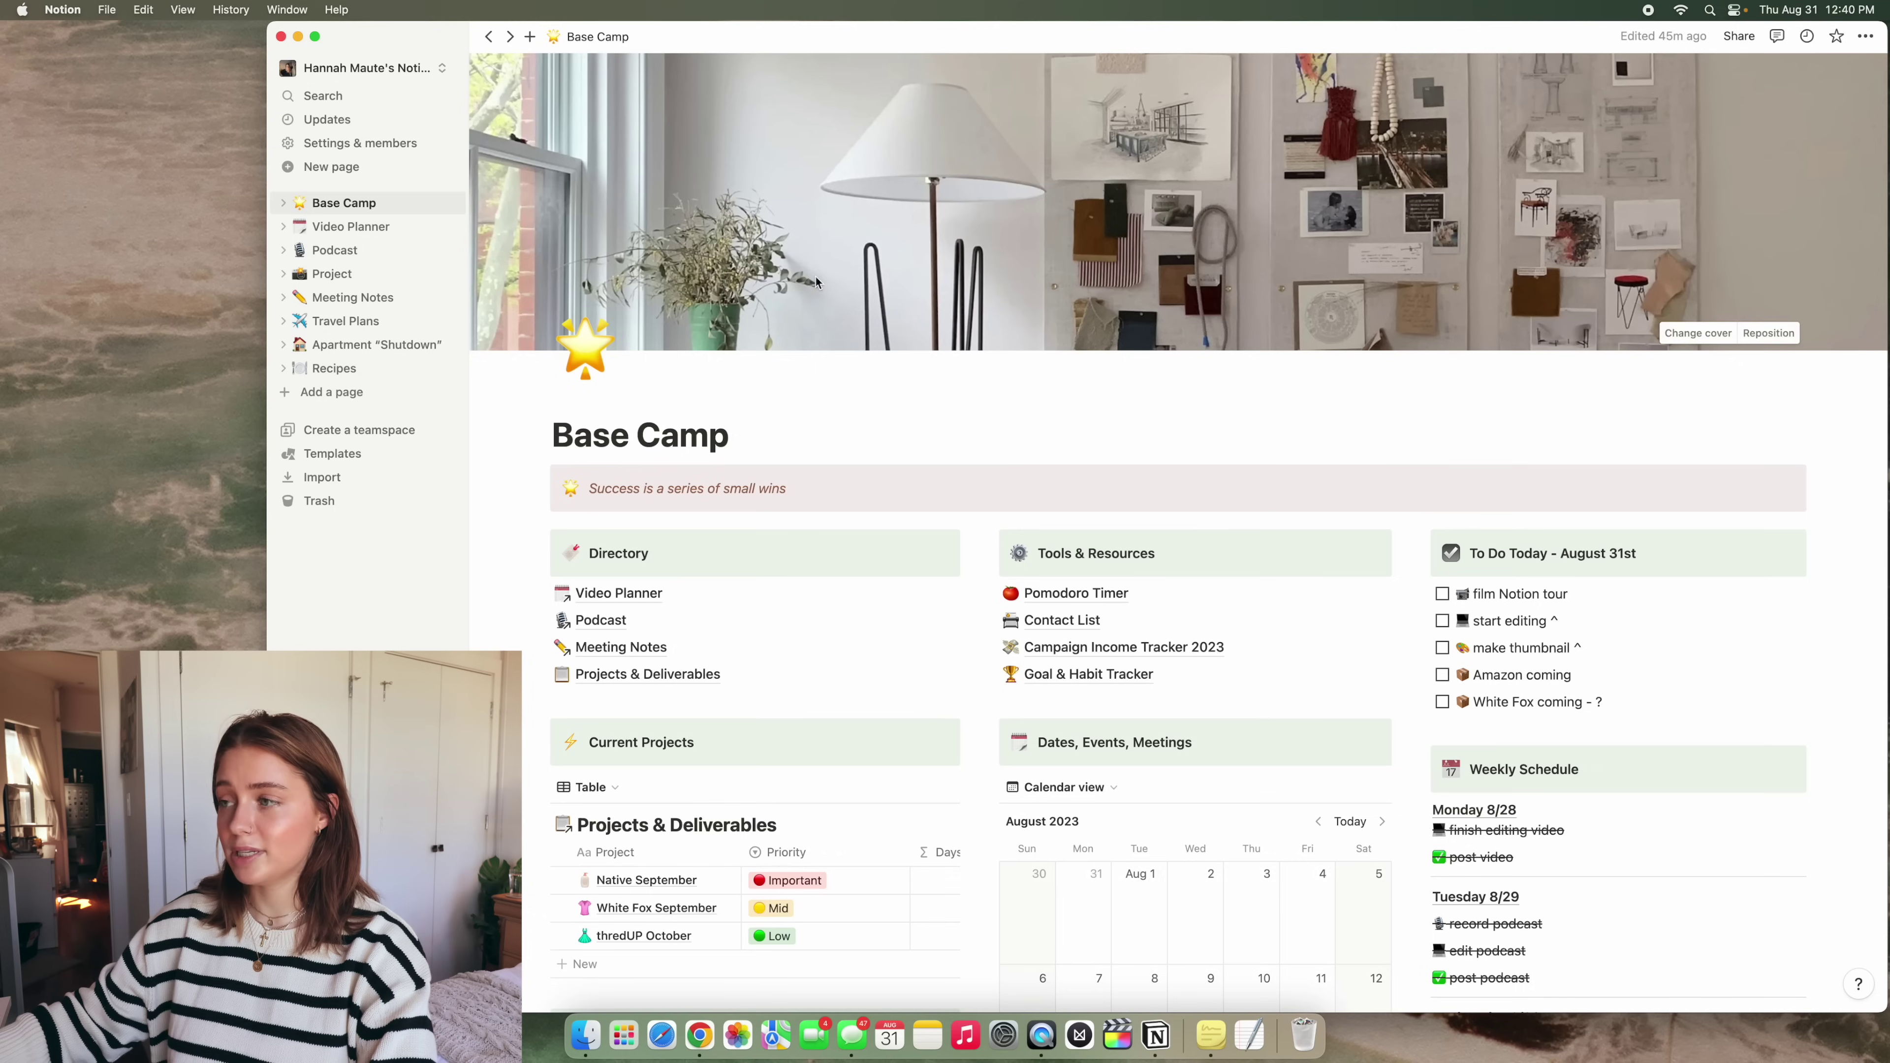
{"action": "scroll", "coordinate": [816, 282], "scroll_direction": "down", "scroll_amount": 3}
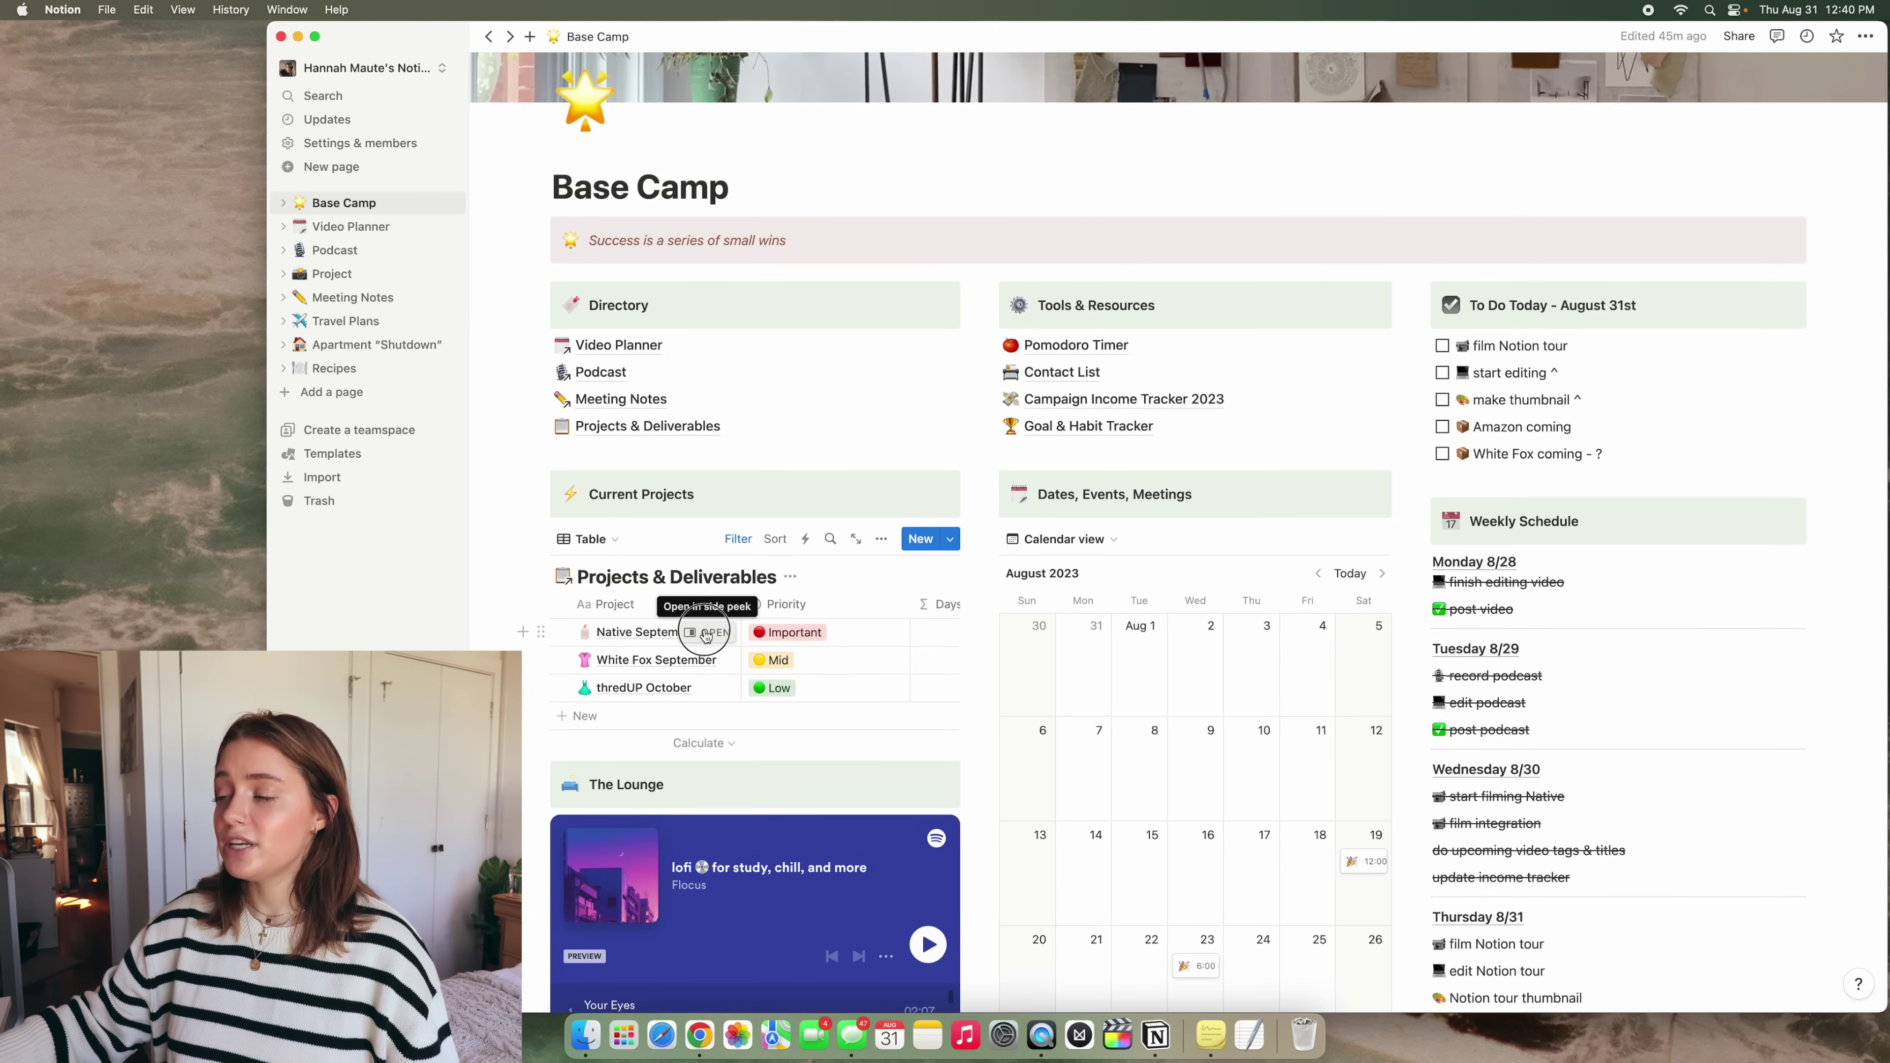
{"action": "left_click", "coordinate": [707, 632]}
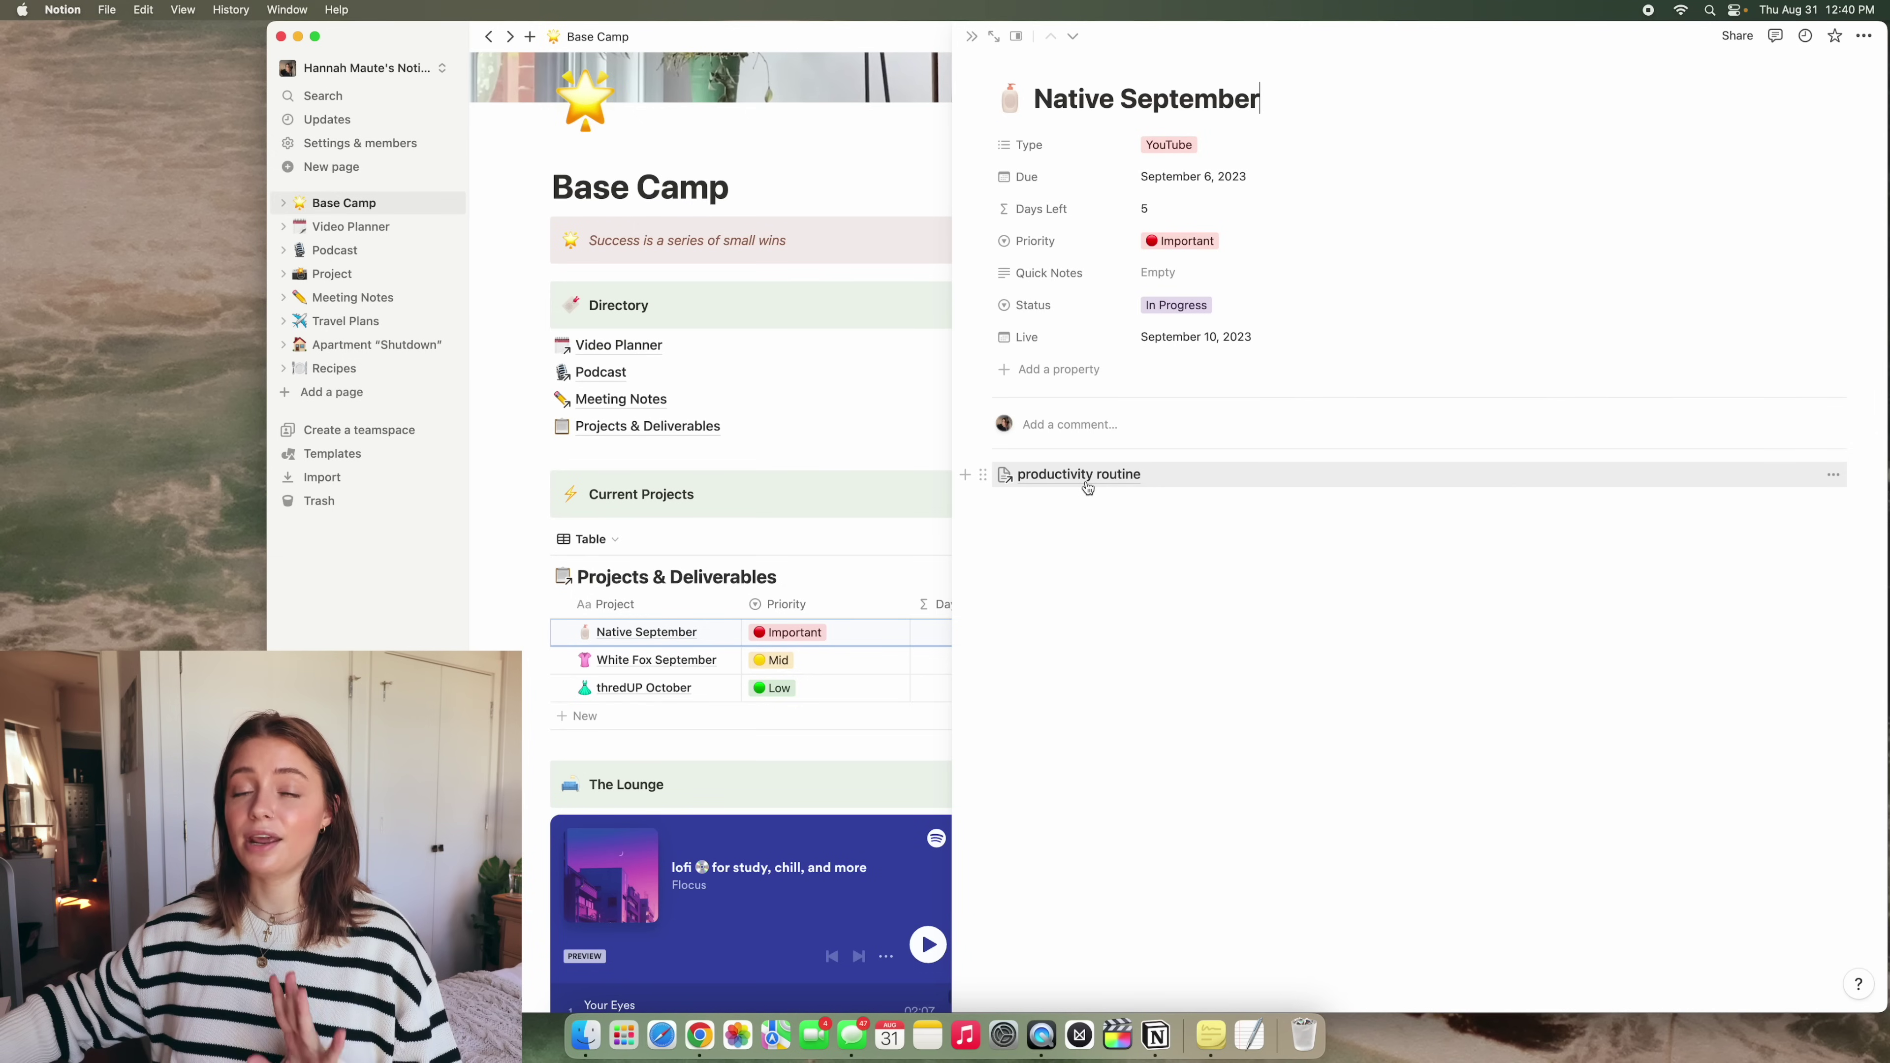
{"action": "key", "text": "Escape"}
Play the Your Eyes track from the lofi playlist, then open the Pomodoro Timer page
{"action": "scroll", "coordinate": [969, 455], "scroll_direction": "down", "scroll_amount": 3}
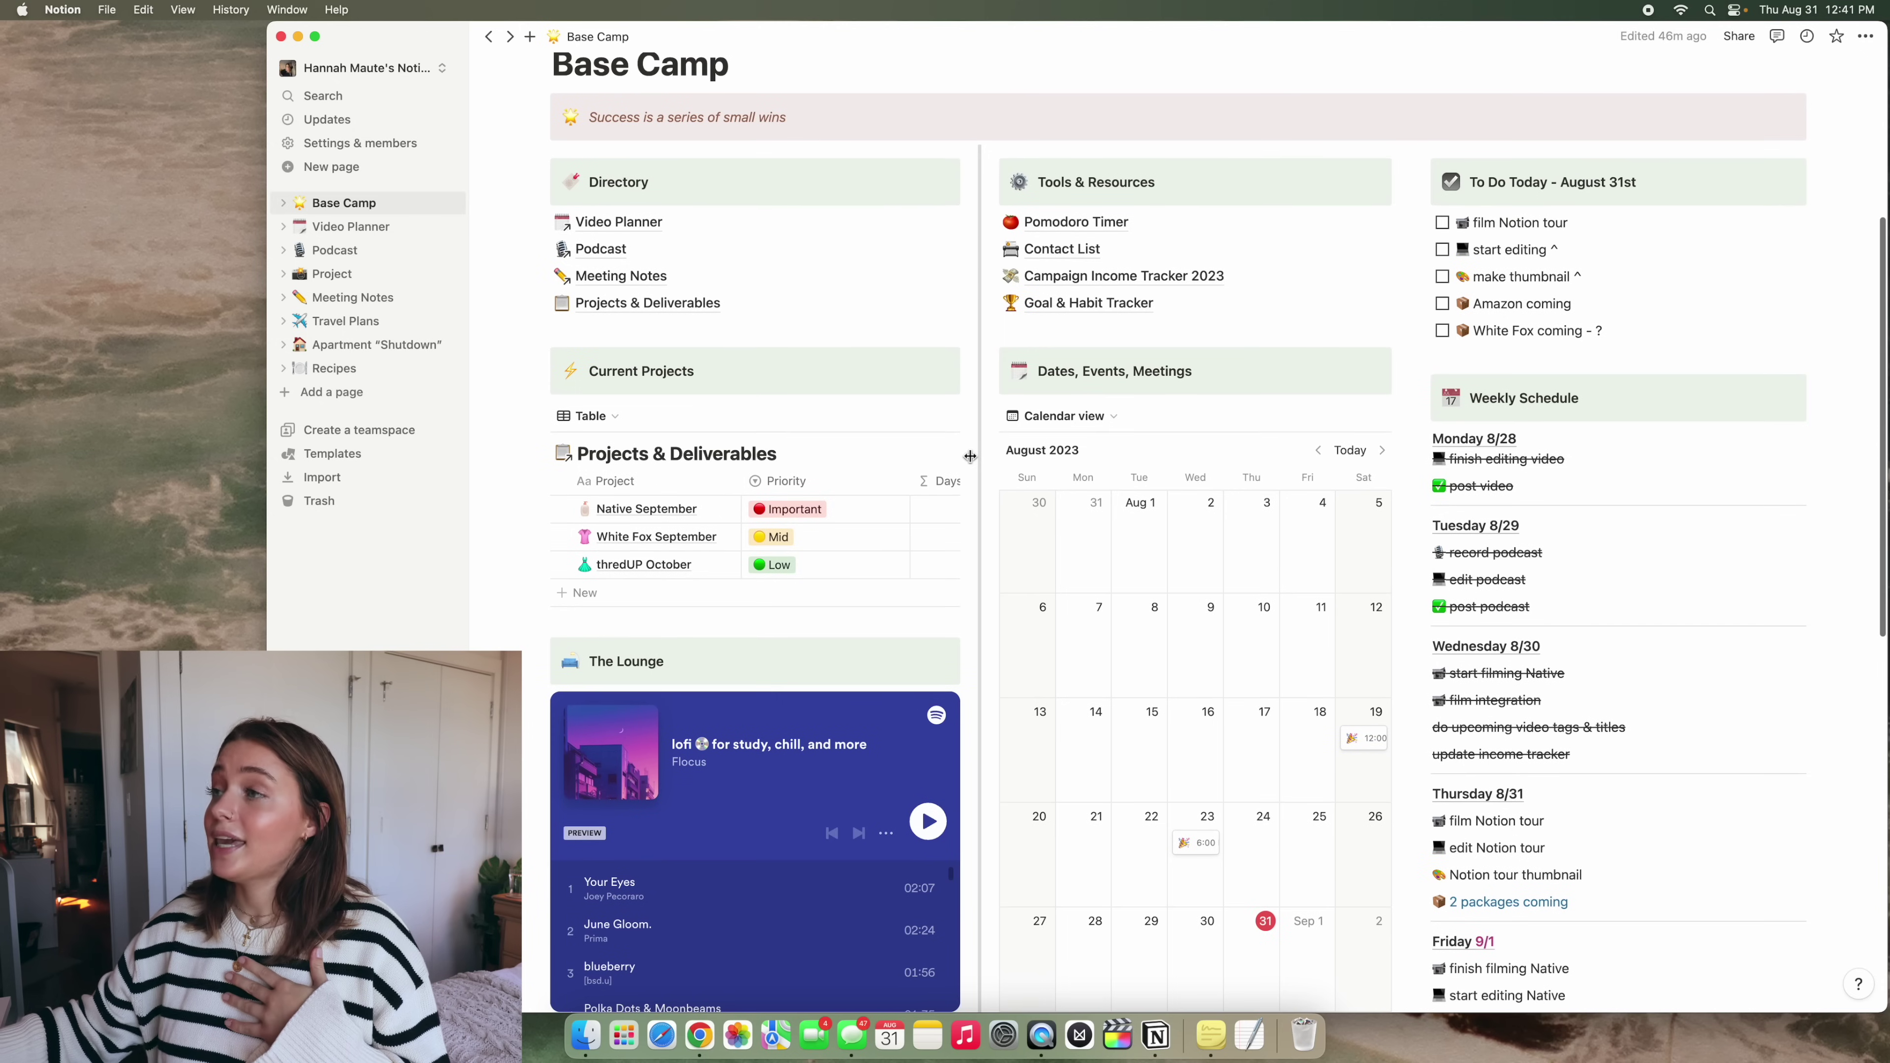
{"action": "scroll", "coordinate": [970, 455], "scroll_direction": "down", "scroll_amount": 3}
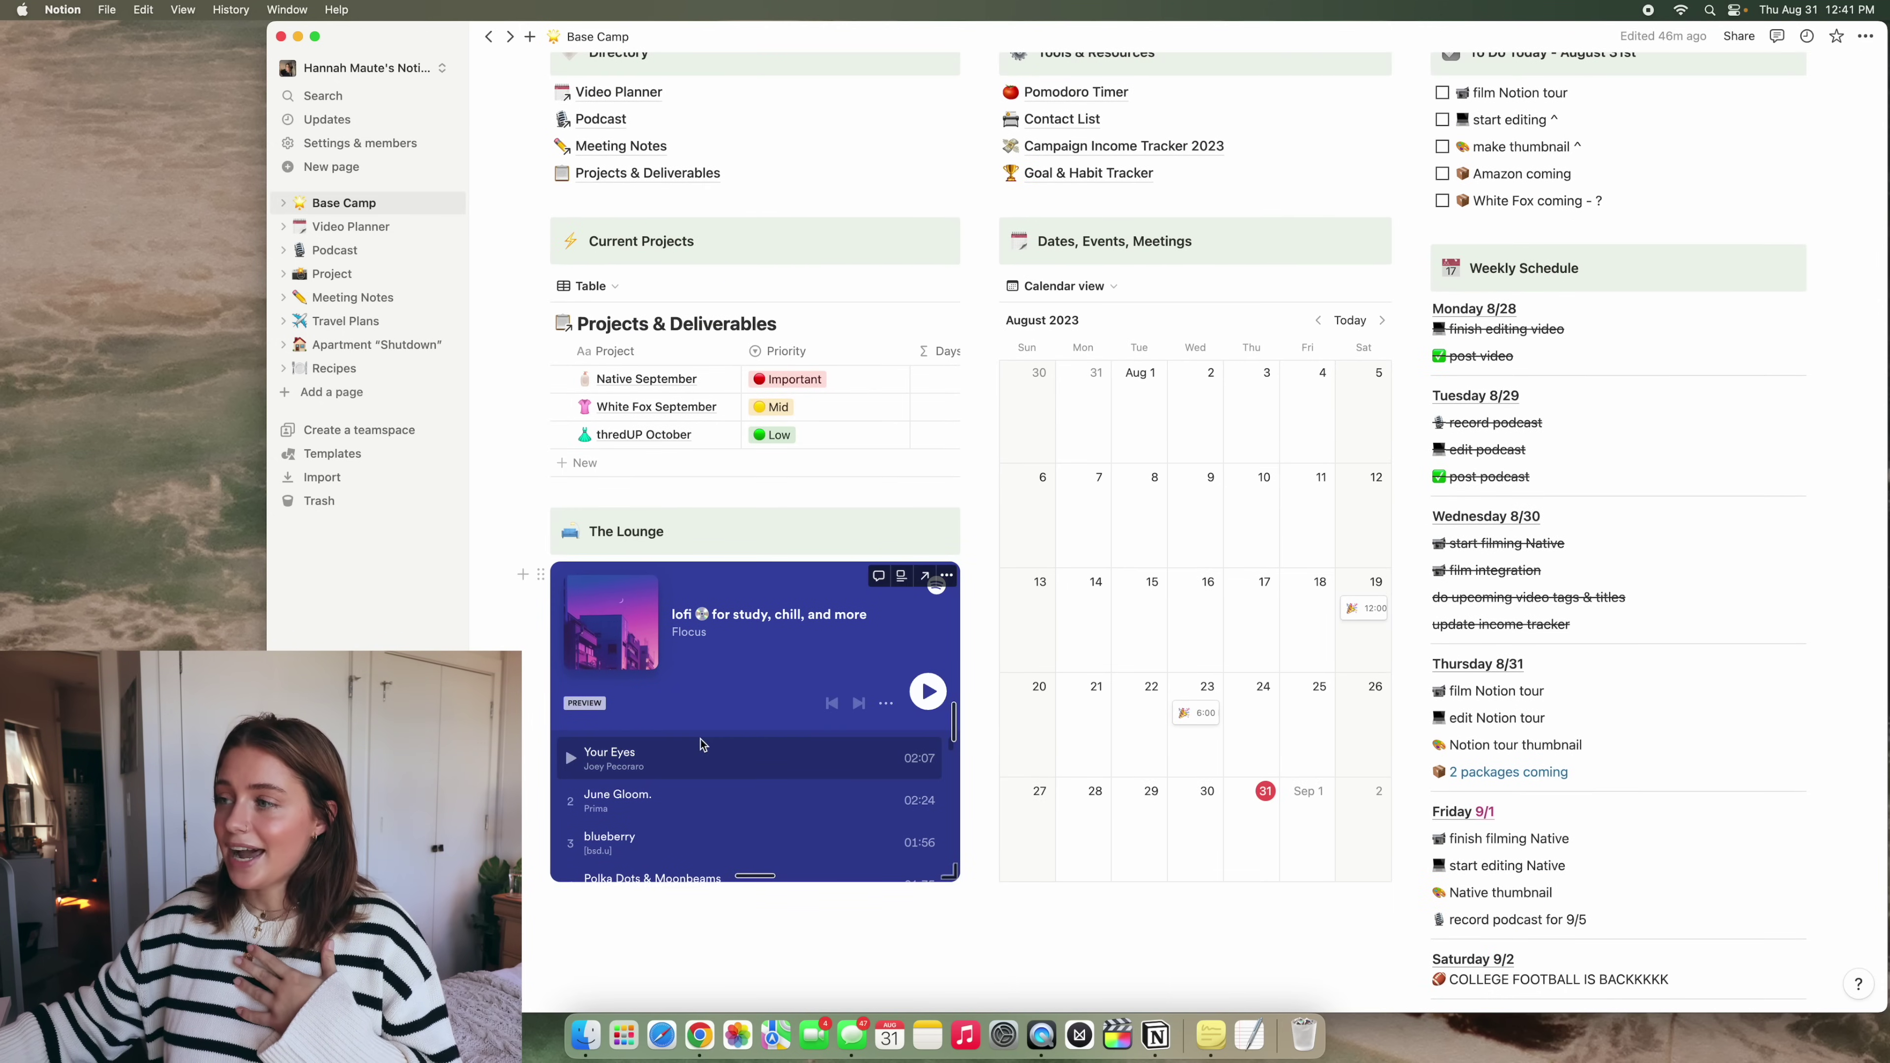
{"action": "scroll", "coordinate": [790, 777], "scroll_direction": "down", "scroll_amount": 2}
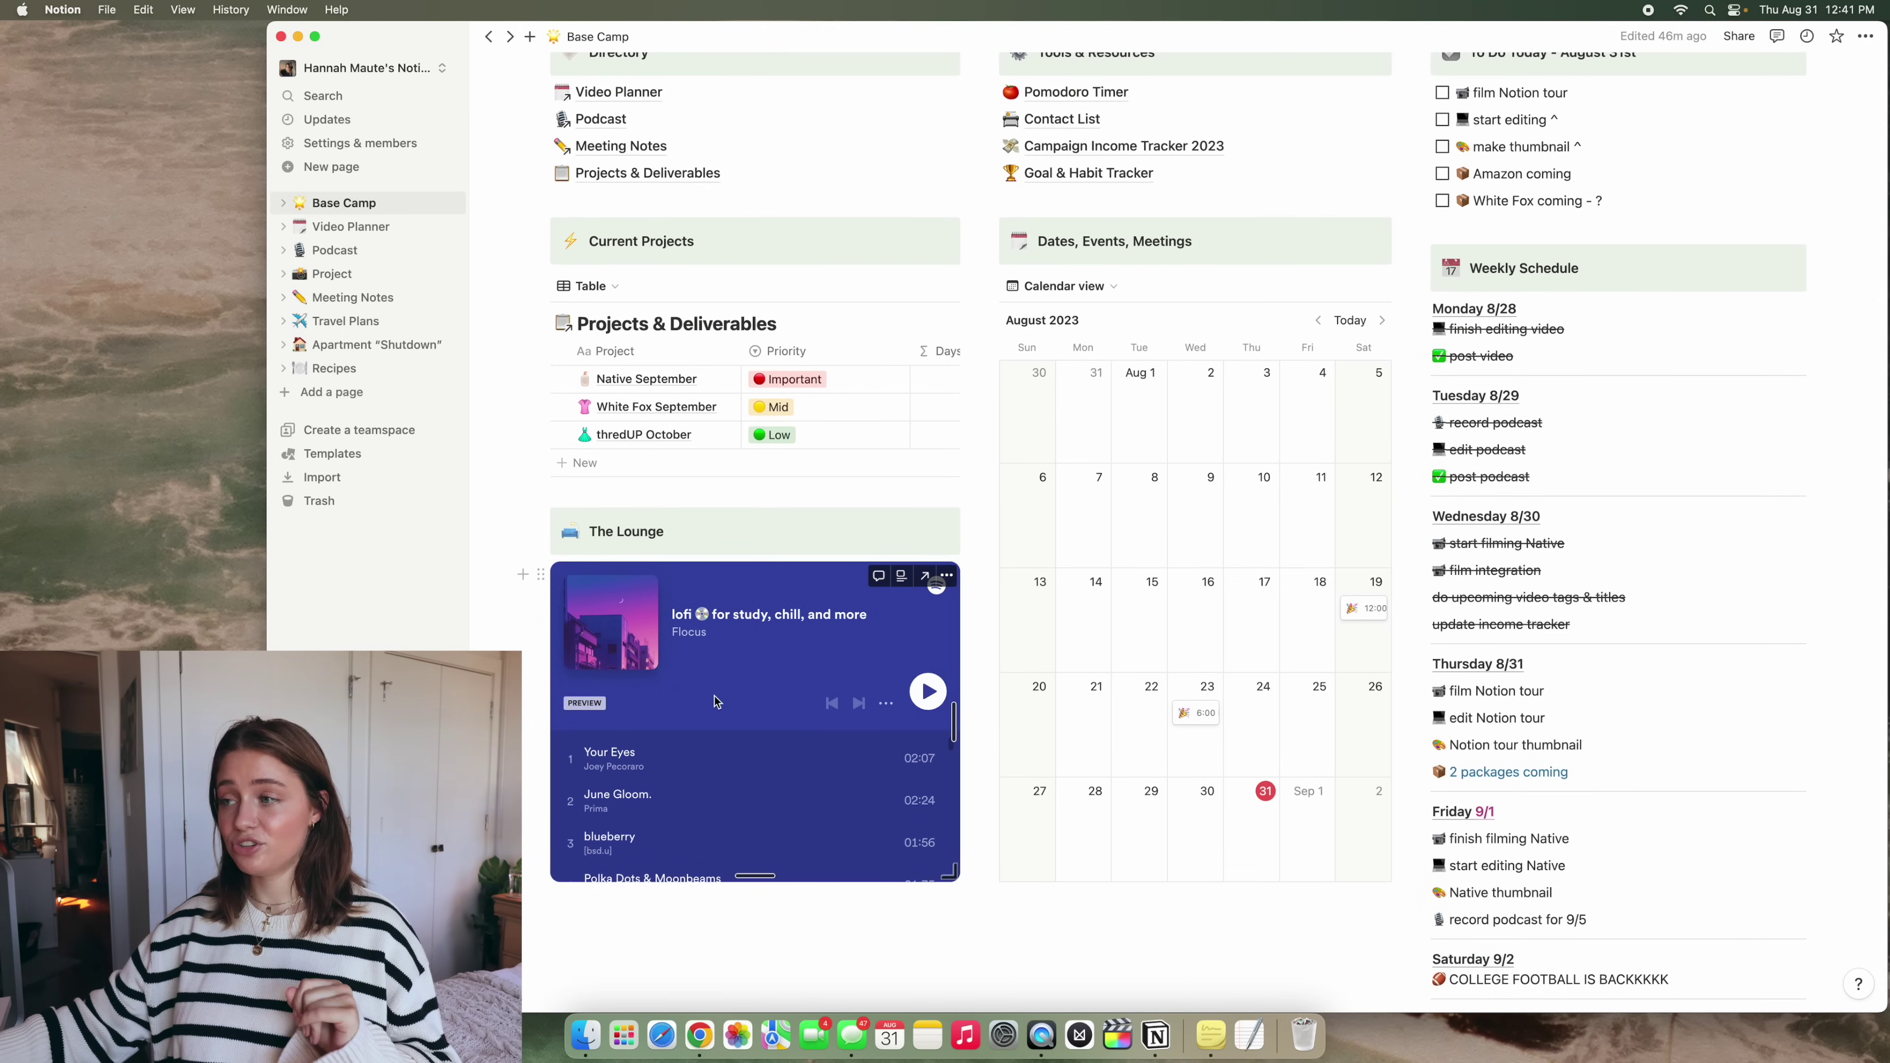
{"action": "scroll", "coordinate": [975, 595], "scroll_direction": "down", "scroll_amount": 5}
{"action": "left_click", "coordinate": [927, 469]}
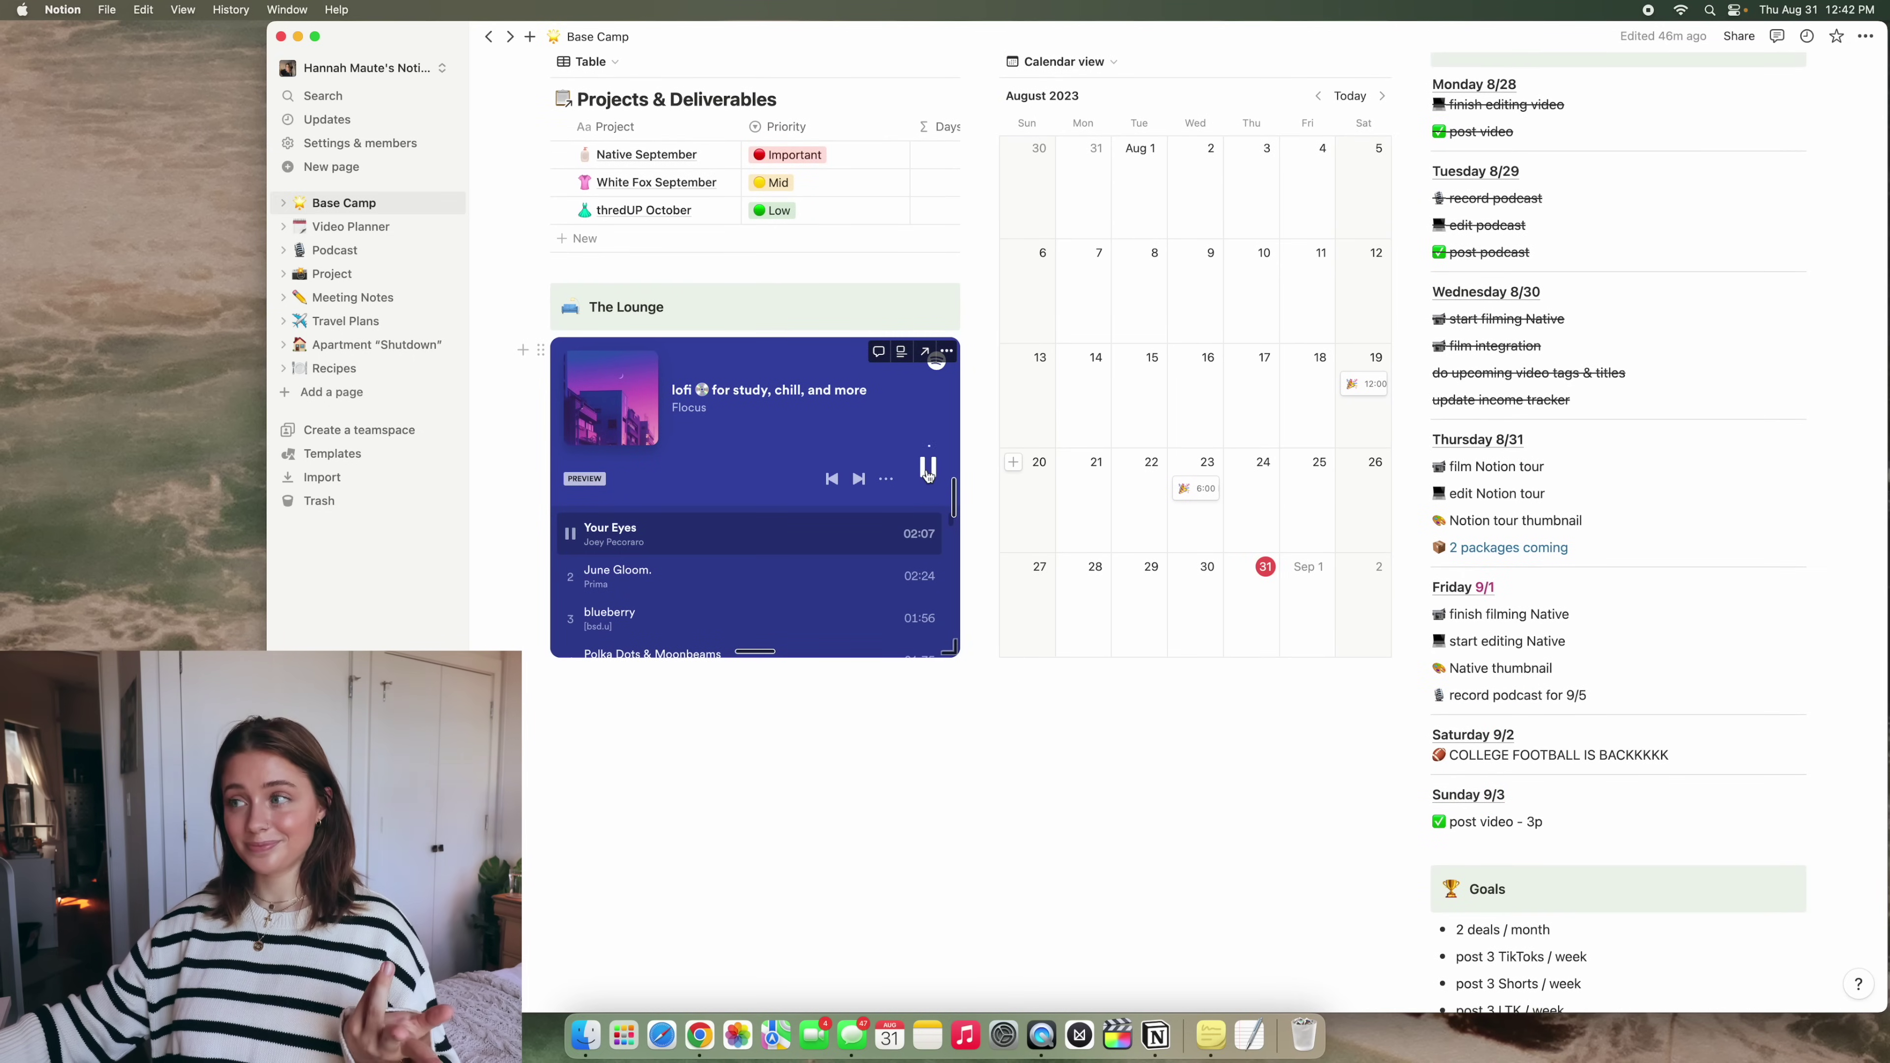
{"action": "scroll", "coordinate": [1026, 188], "scroll_direction": "up", "scroll_amount": 10}
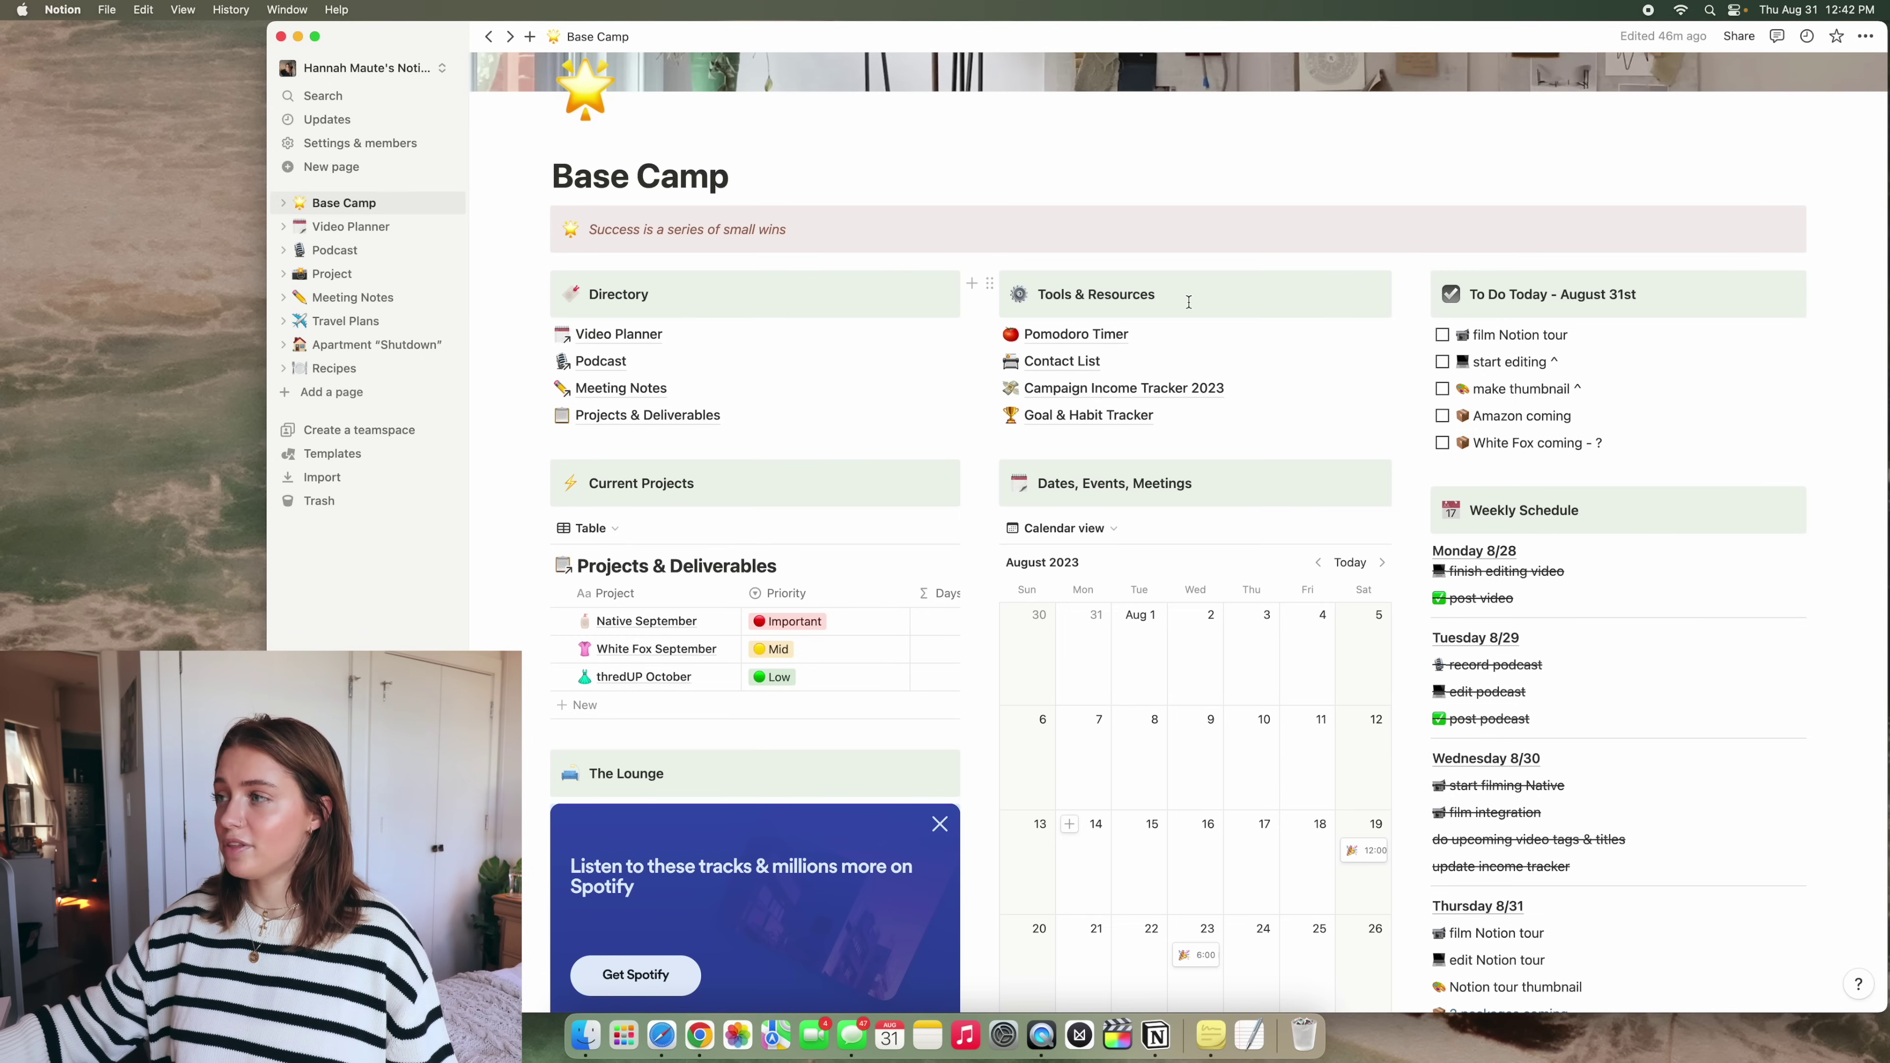
{"action": "left_click", "coordinate": [1111, 332]}
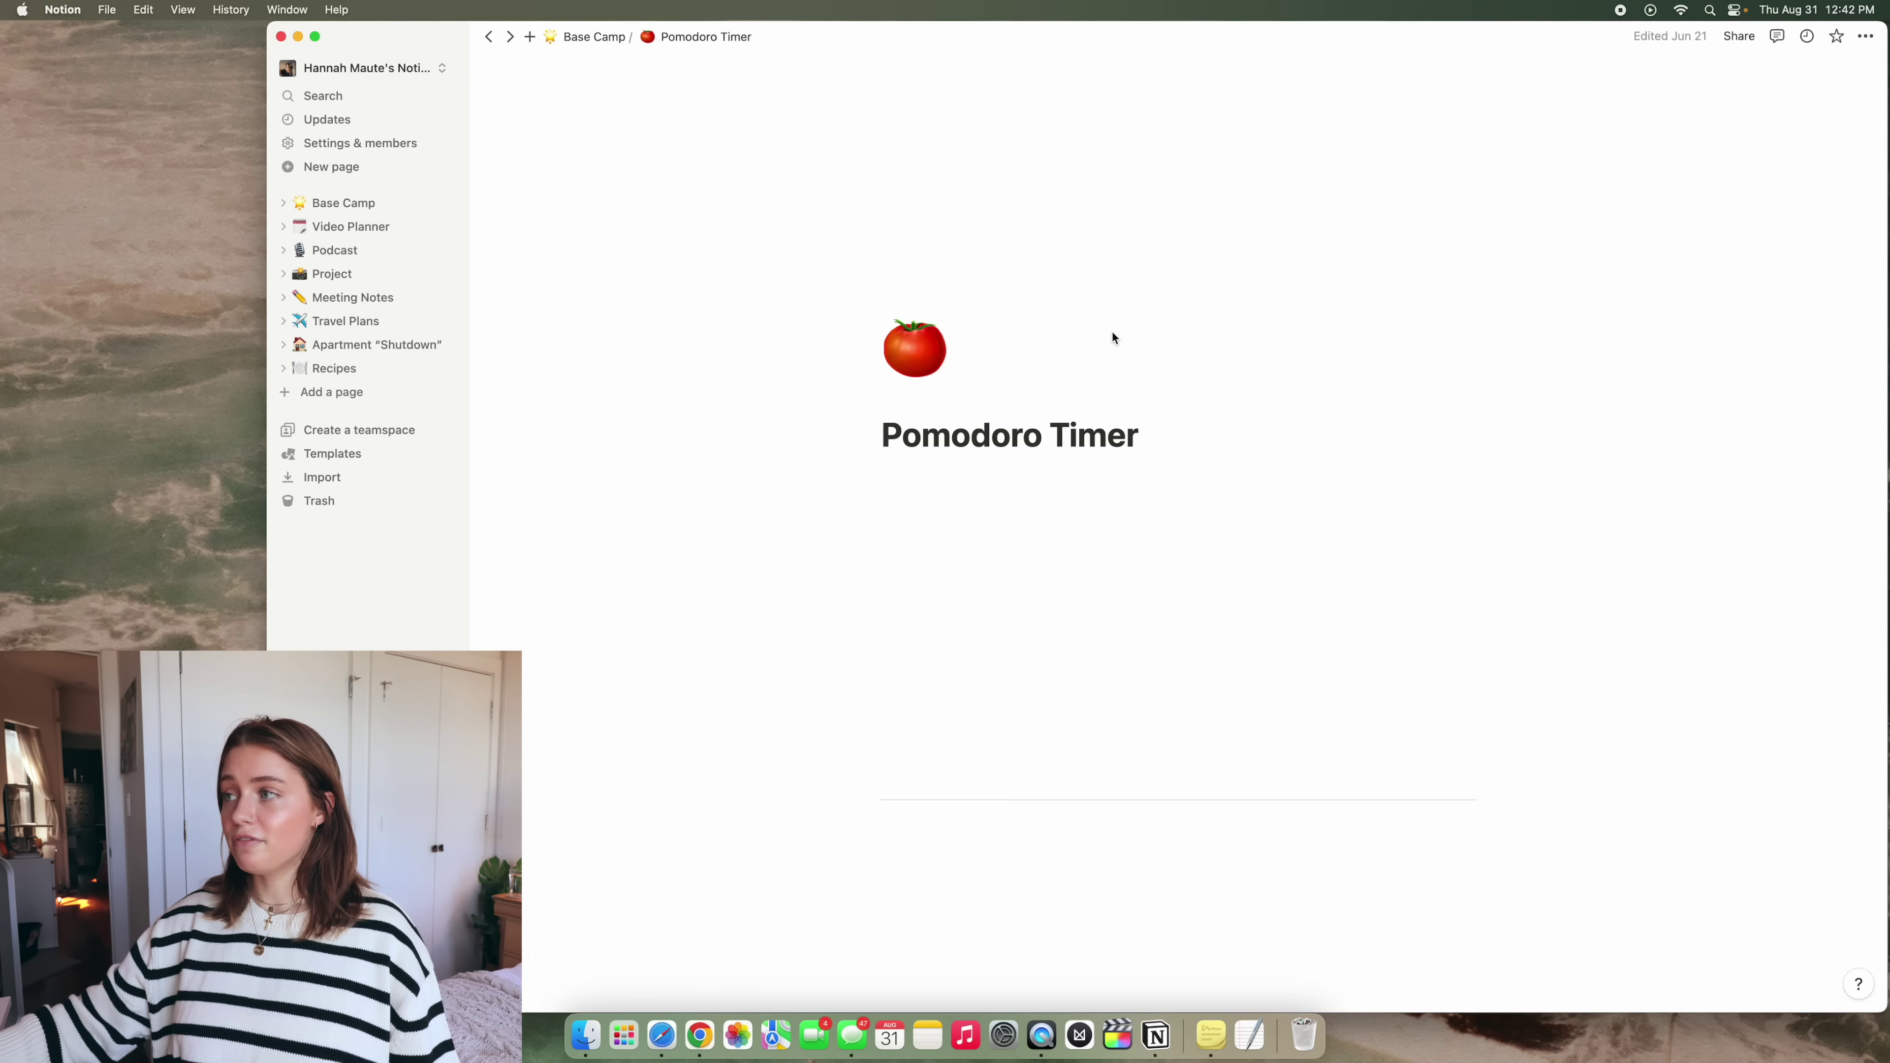
Scroll down the Pomodoro Timer page, then go back to Base Camp with Cmd+[
{"action": "scroll", "coordinate": [1198, 559], "scroll_direction": "down", "scroll_amount": 2}
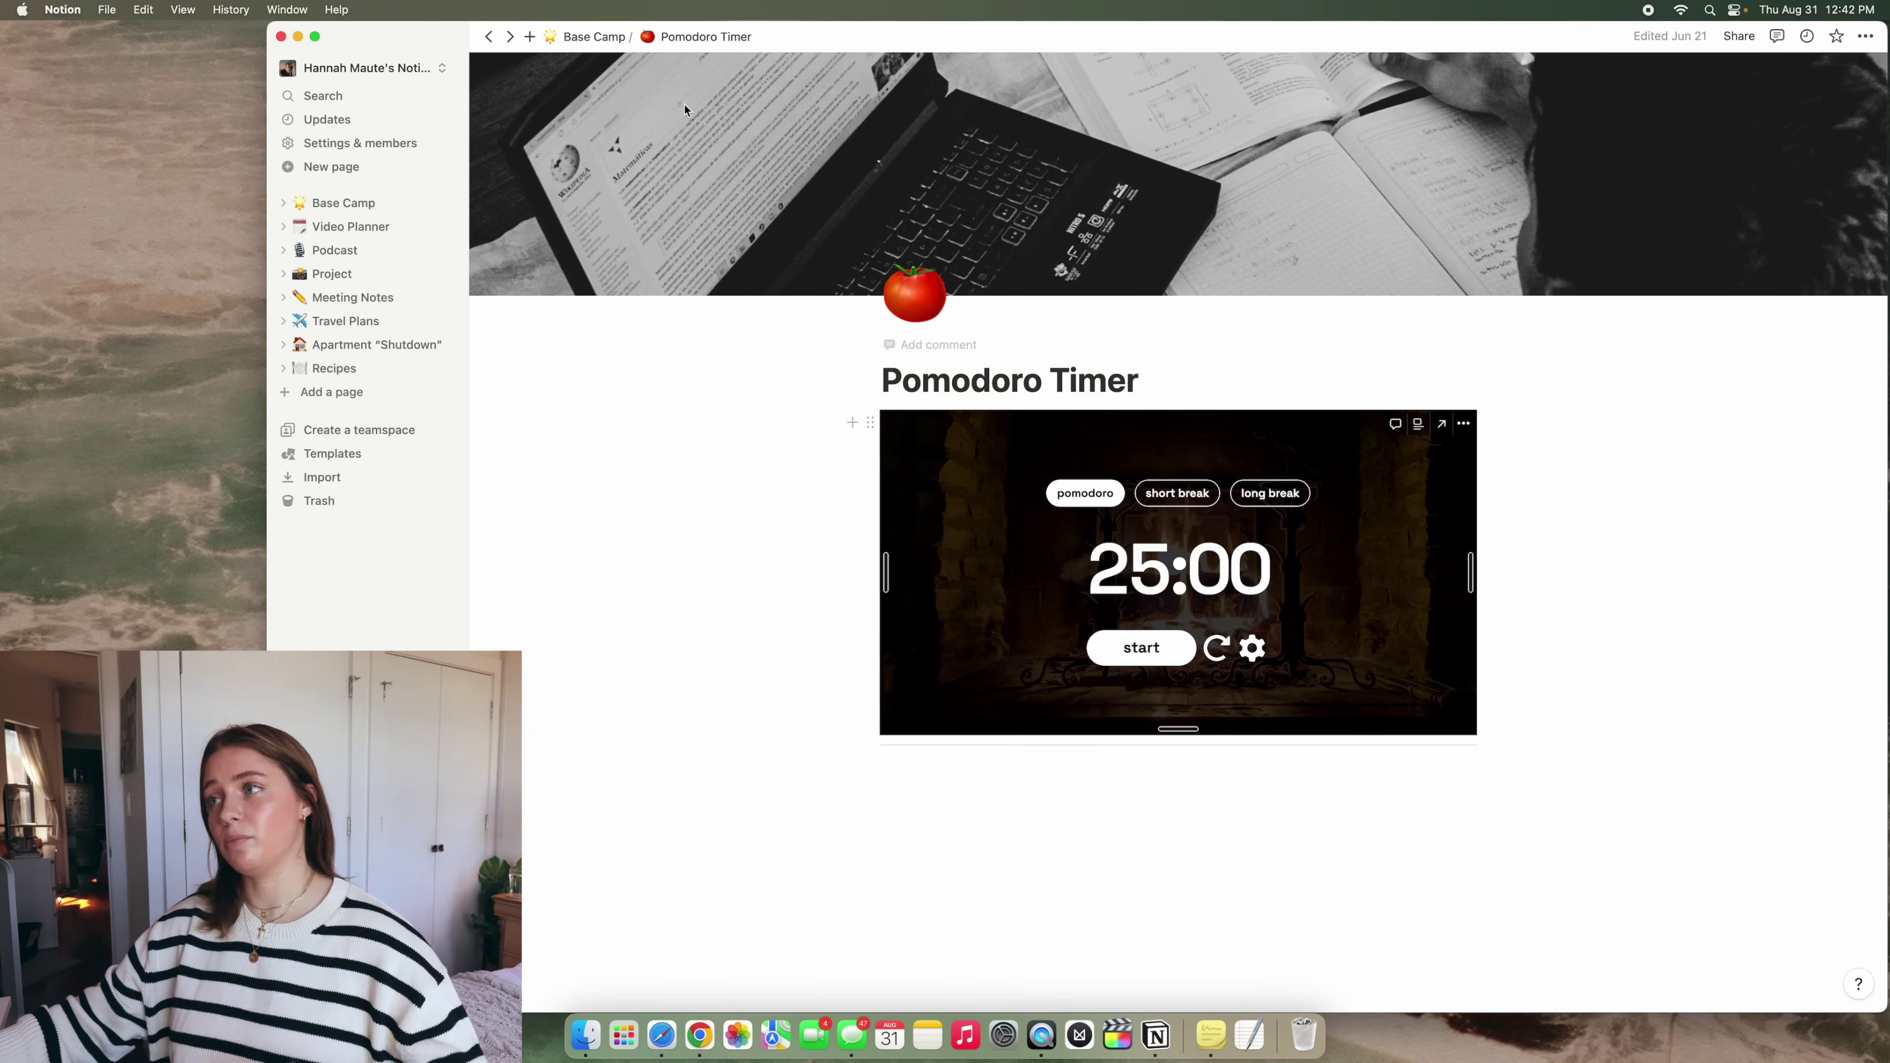
{"action": "key", "text": "super+bracketleft"}
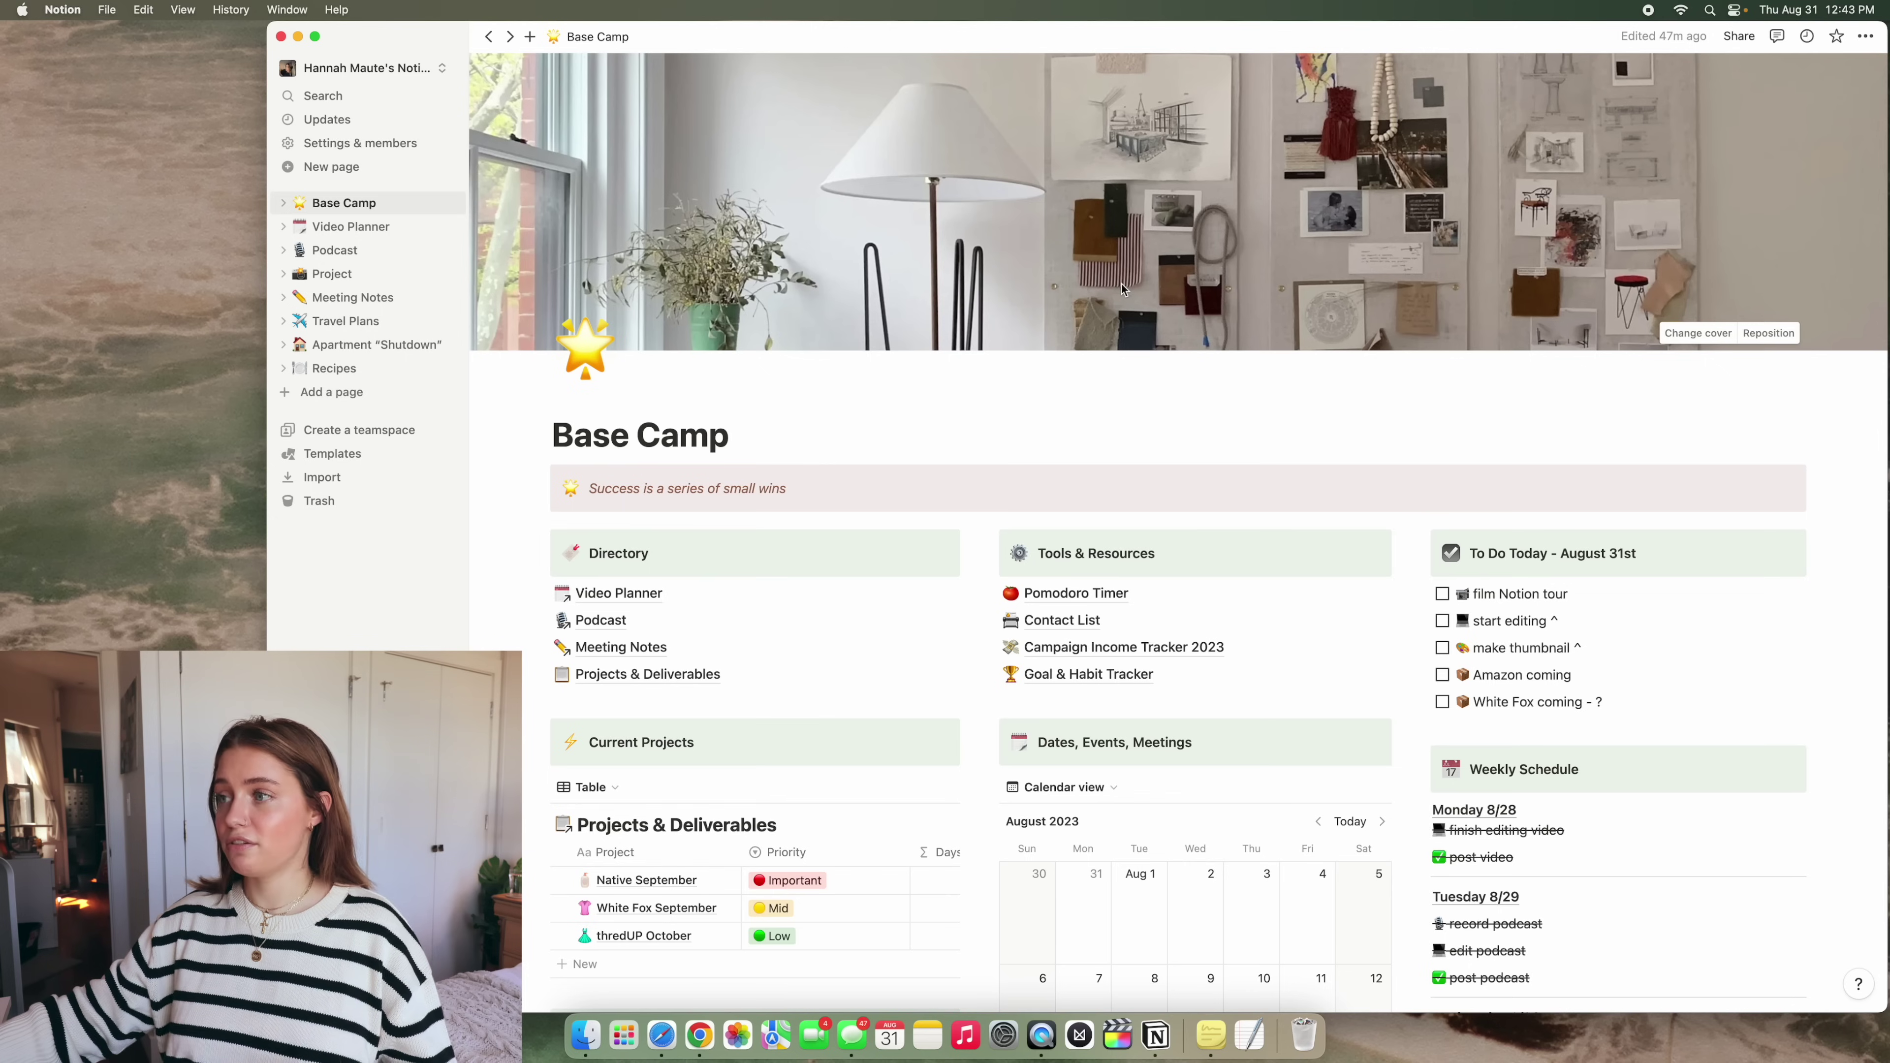
Scroll through Base Camp's Weekly Schedule and open the page's ••• options menu
{"action": "scroll", "coordinate": [1137, 350], "scroll_direction": "down", "scroll_amount": 10}
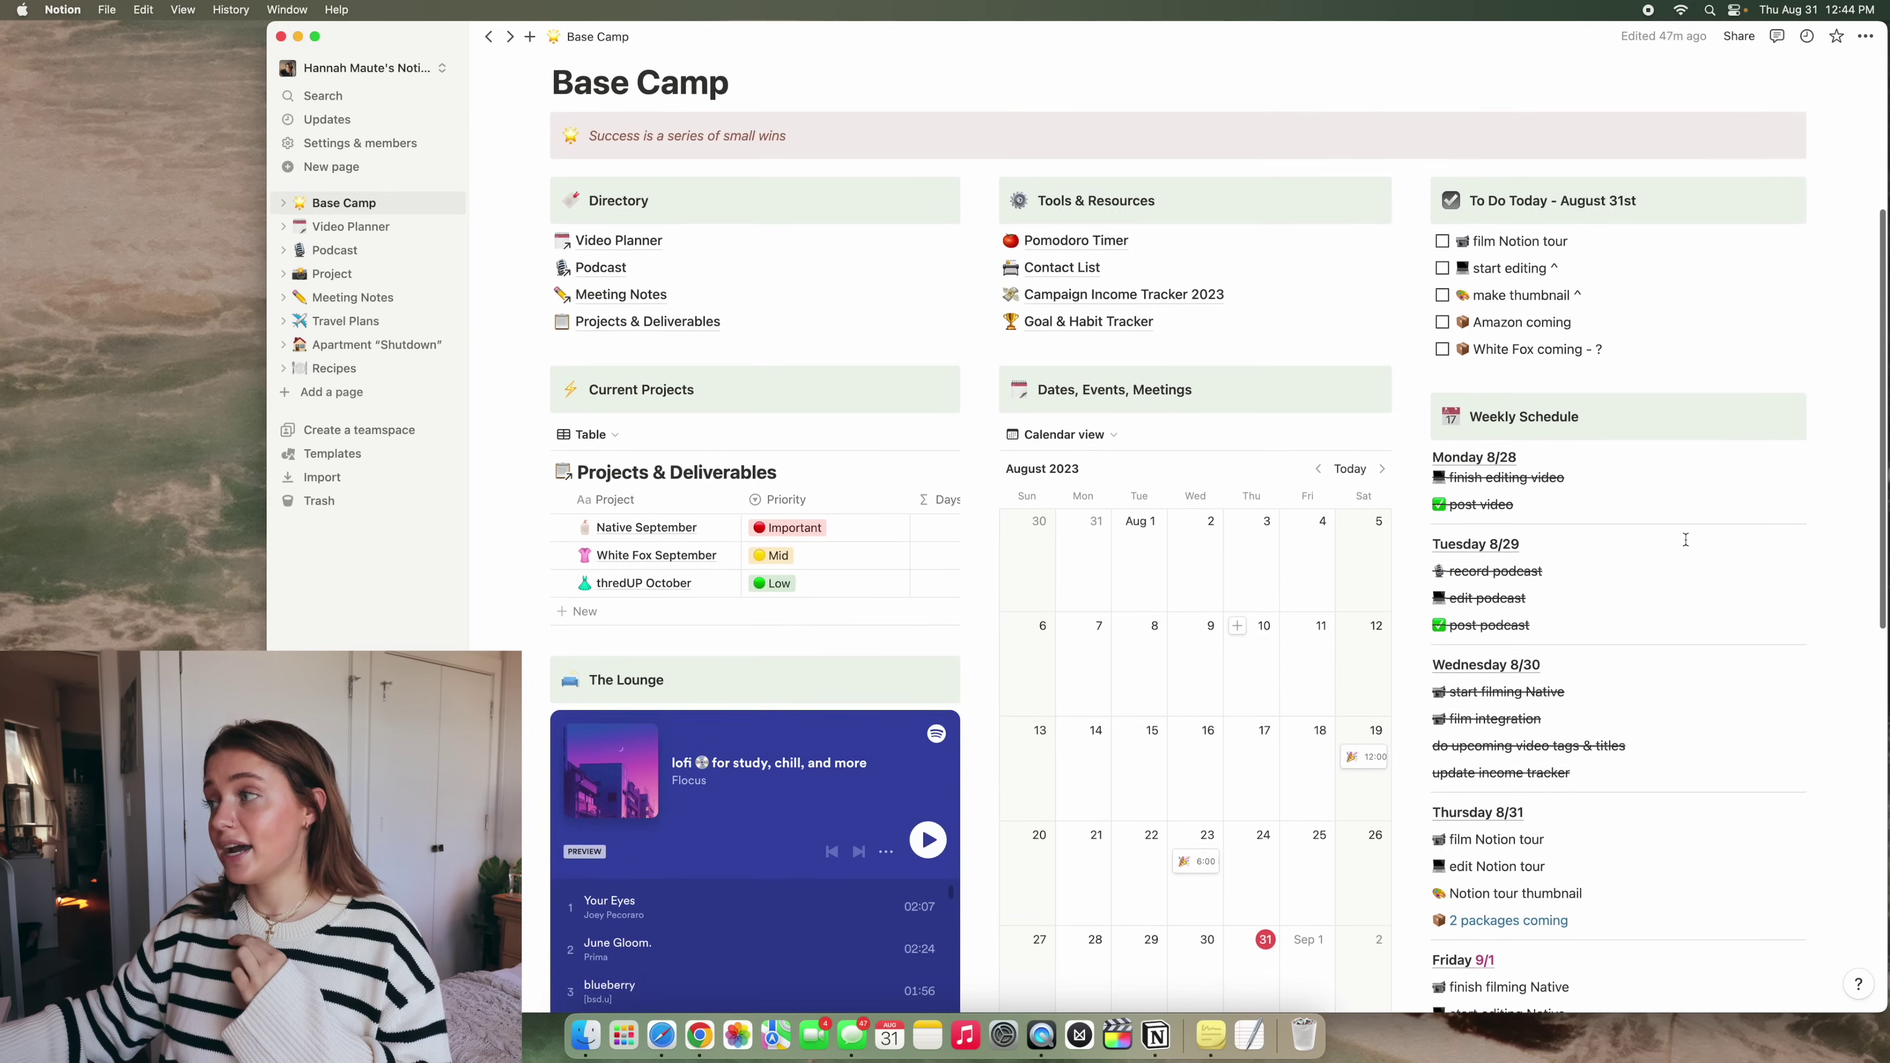
{"action": "scroll", "coordinate": [1685, 539], "scroll_direction": "down", "scroll_amount": 1}
{"action": "scroll", "coordinate": [1685, 539], "scroll_direction": "up", "scroll_amount": 10}
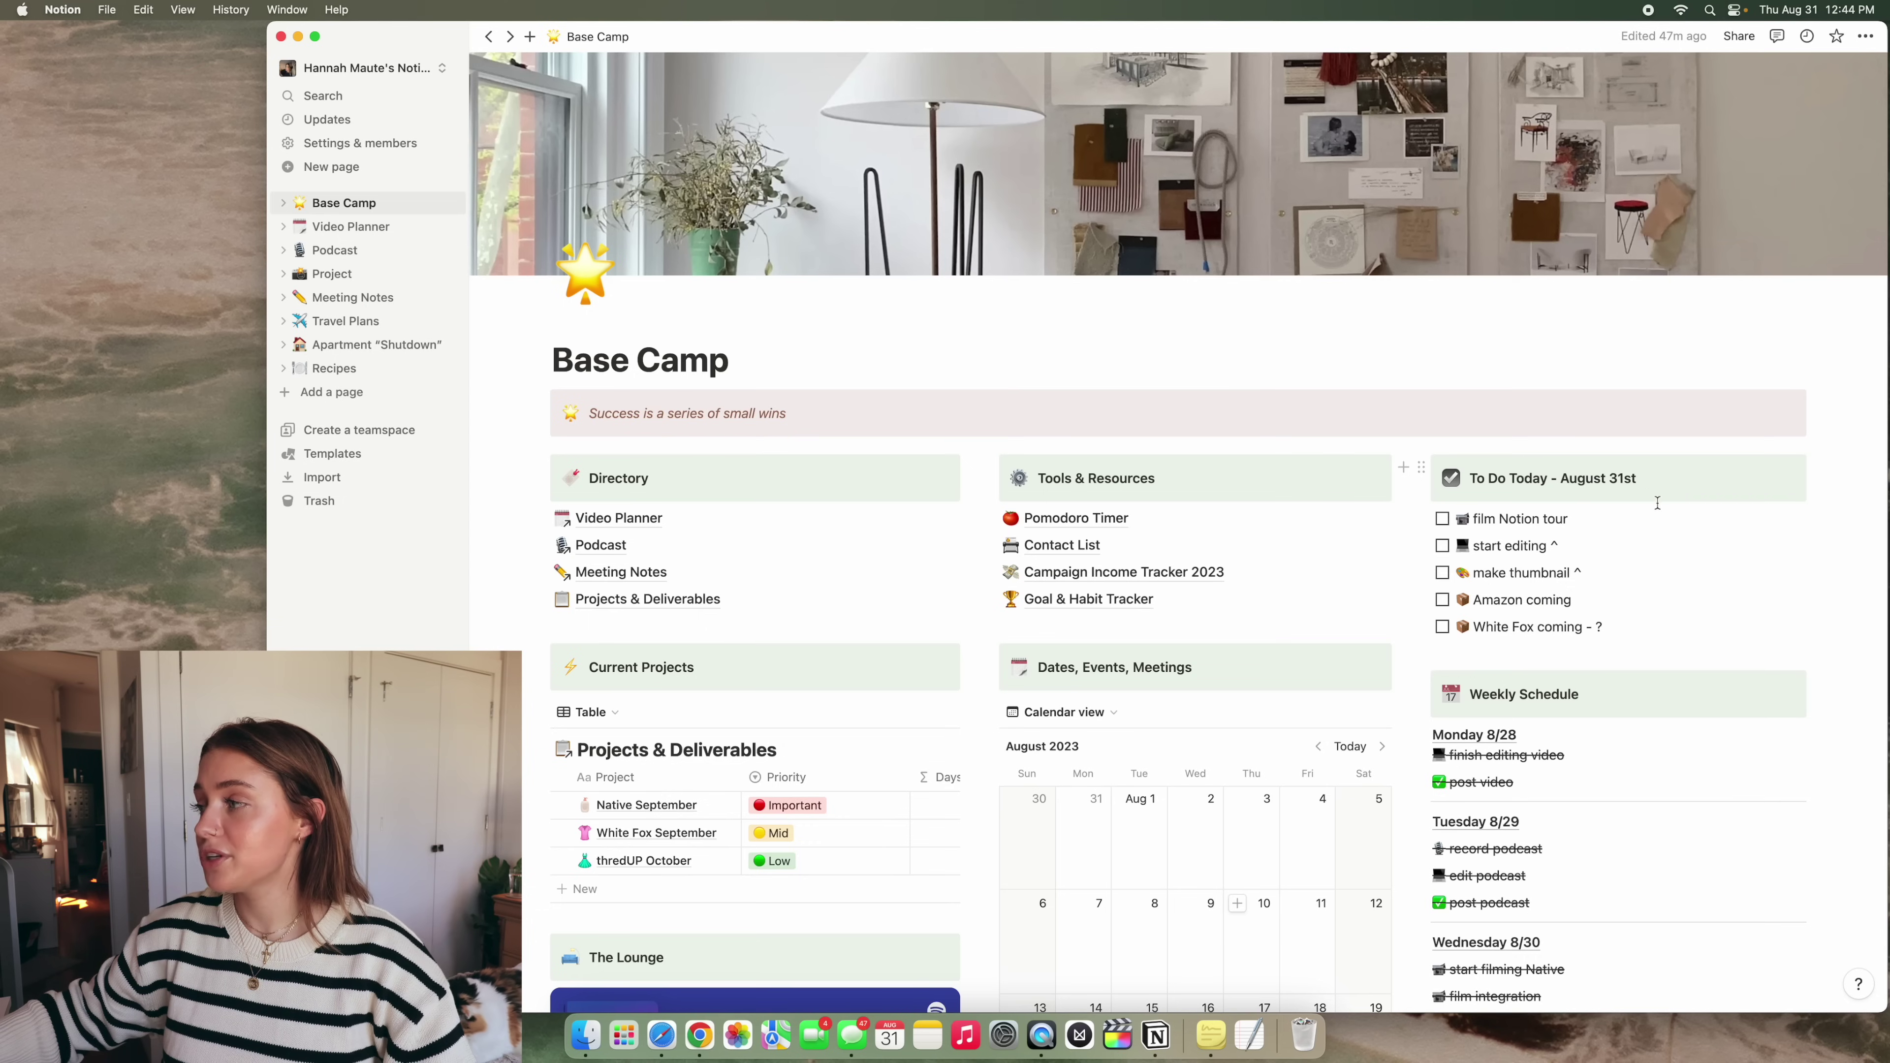
{"action": "scroll", "coordinate": [1657, 502], "scroll_direction": "down", "scroll_amount": 3}
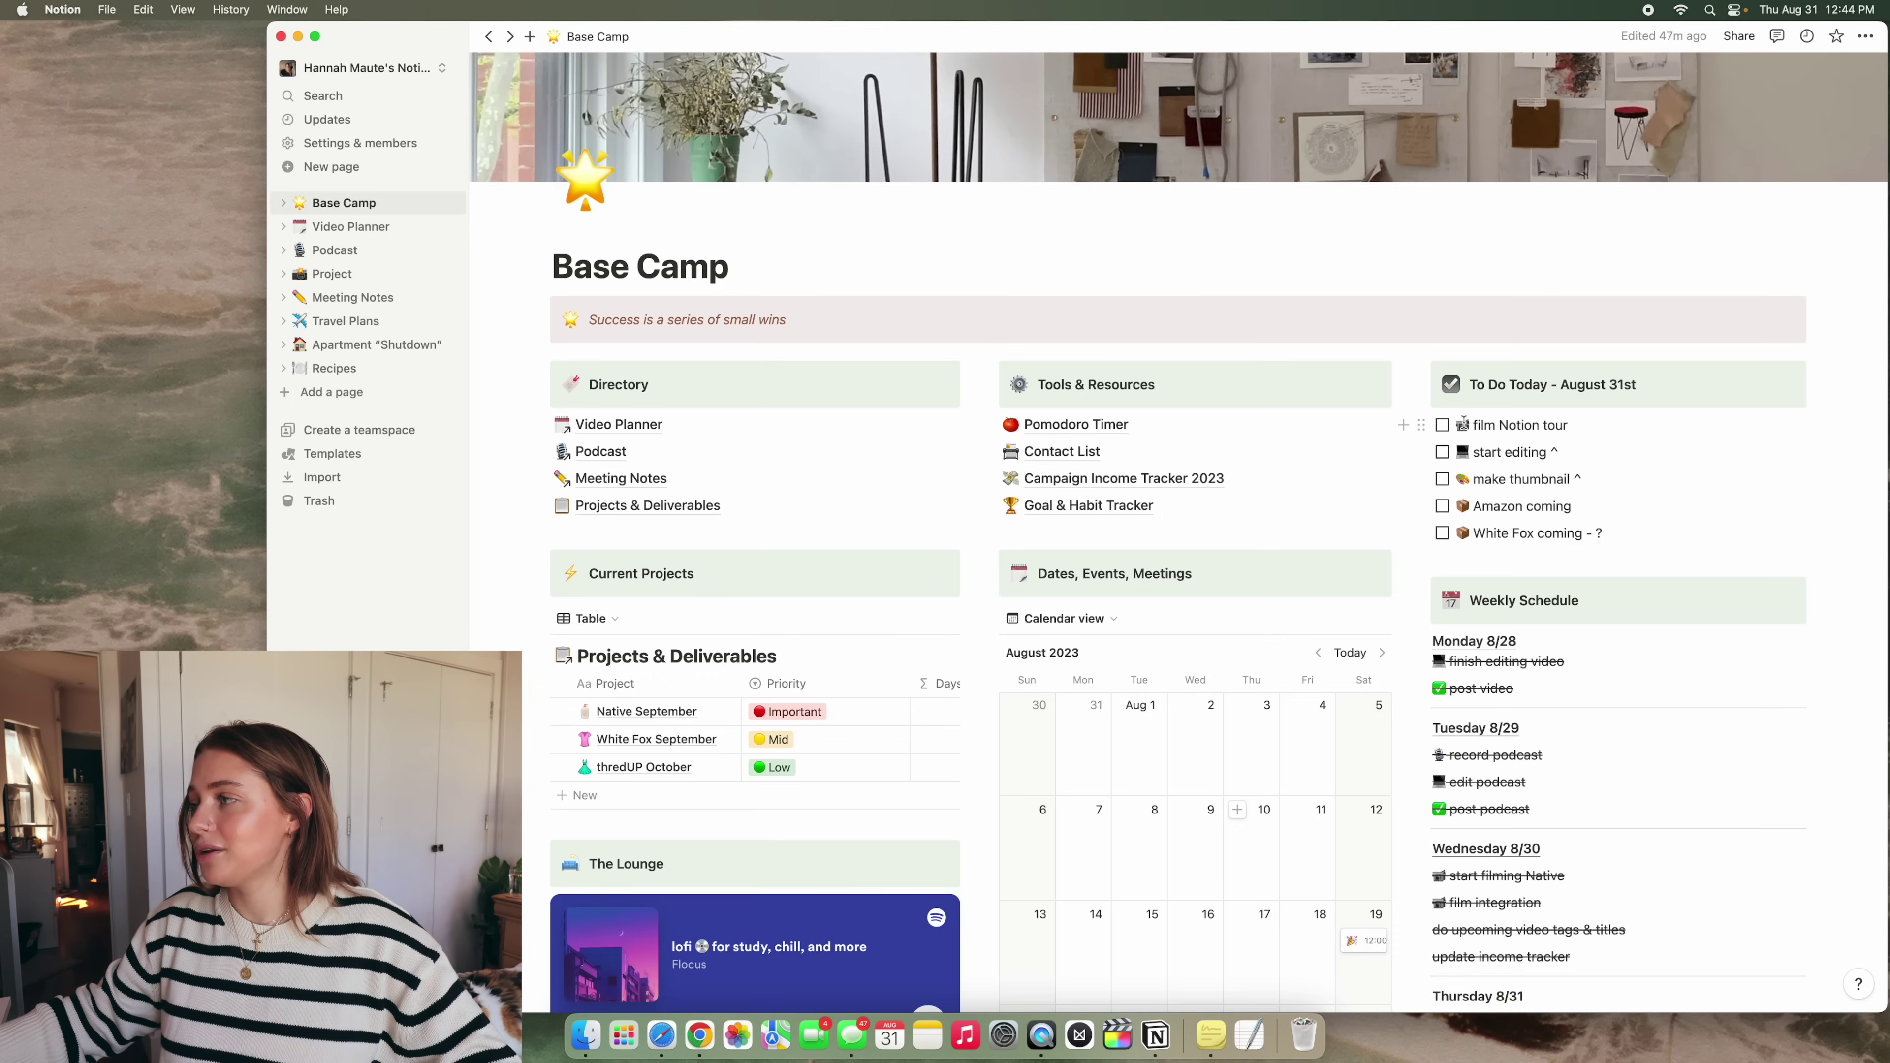
{"action": "scroll", "coordinate": [1480, 394], "scroll_direction": "down", "scroll_amount": 5}
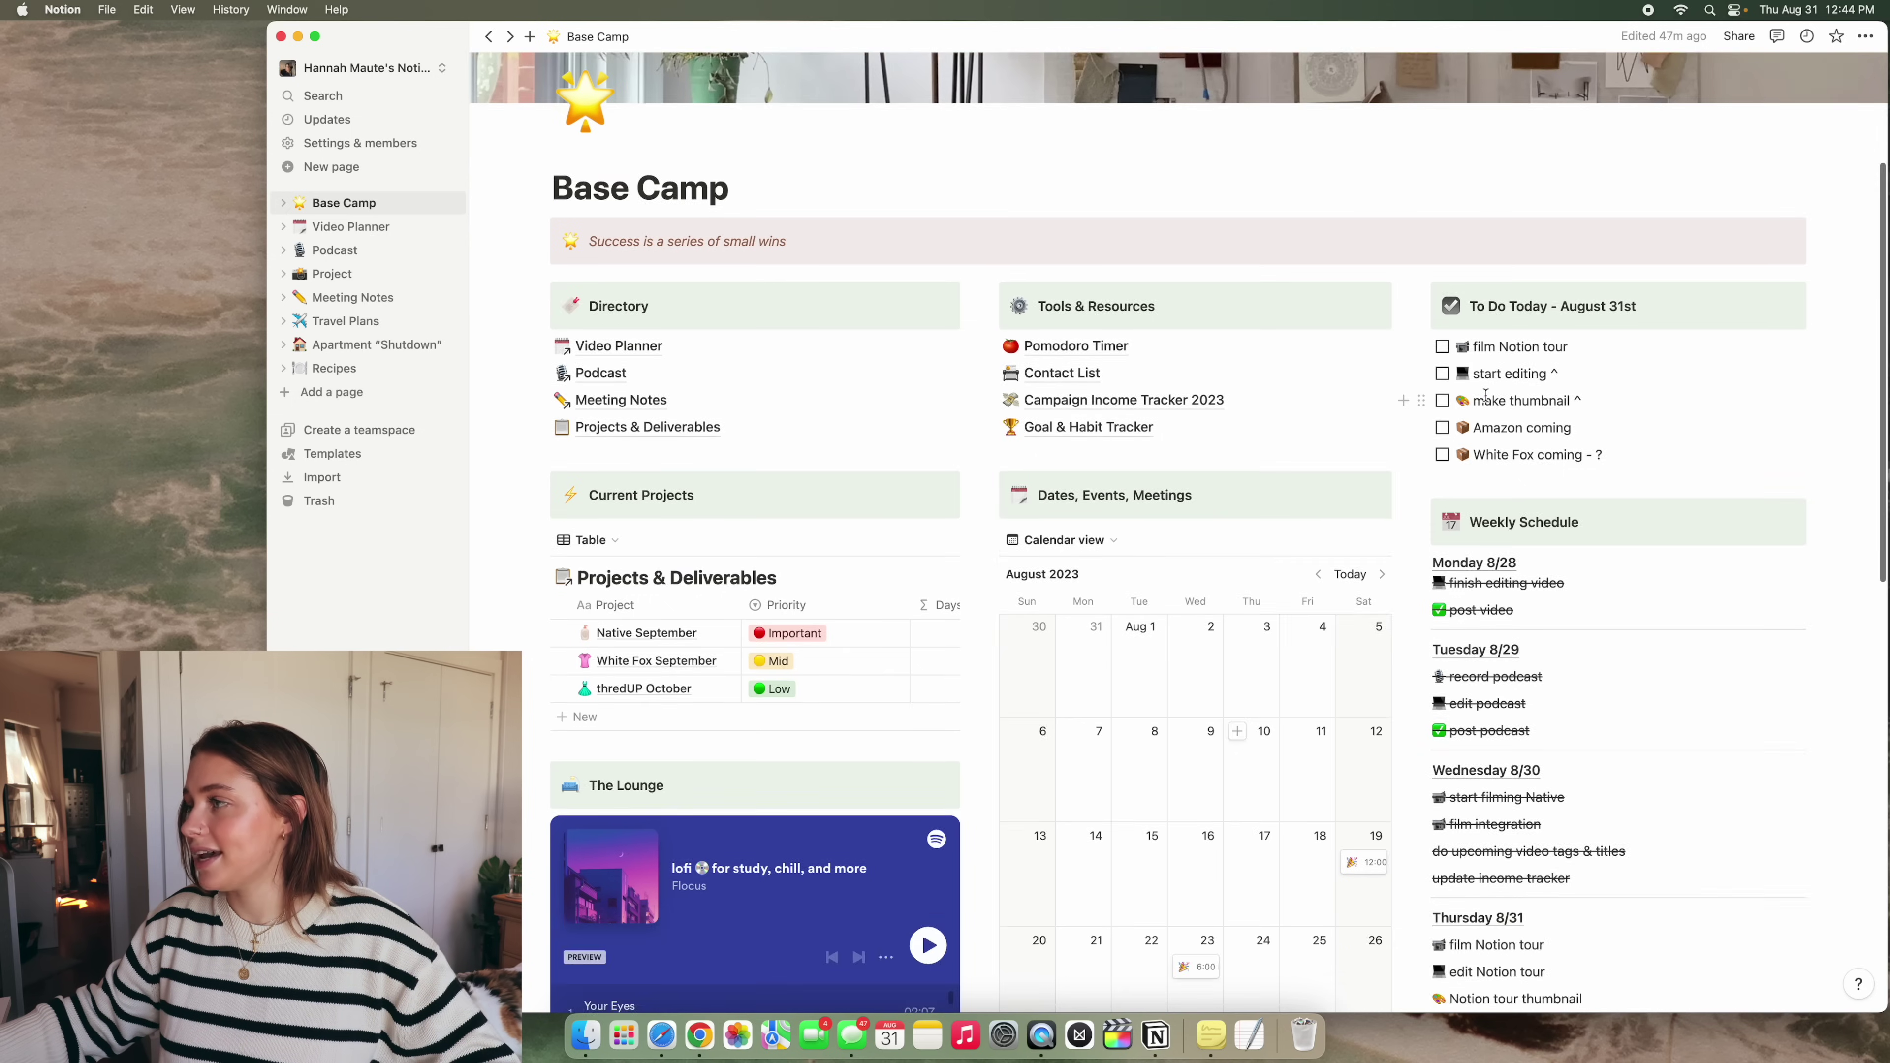
{"action": "scroll", "coordinate": [1562, 395], "scroll_direction": "down", "scroll_amount": 3}
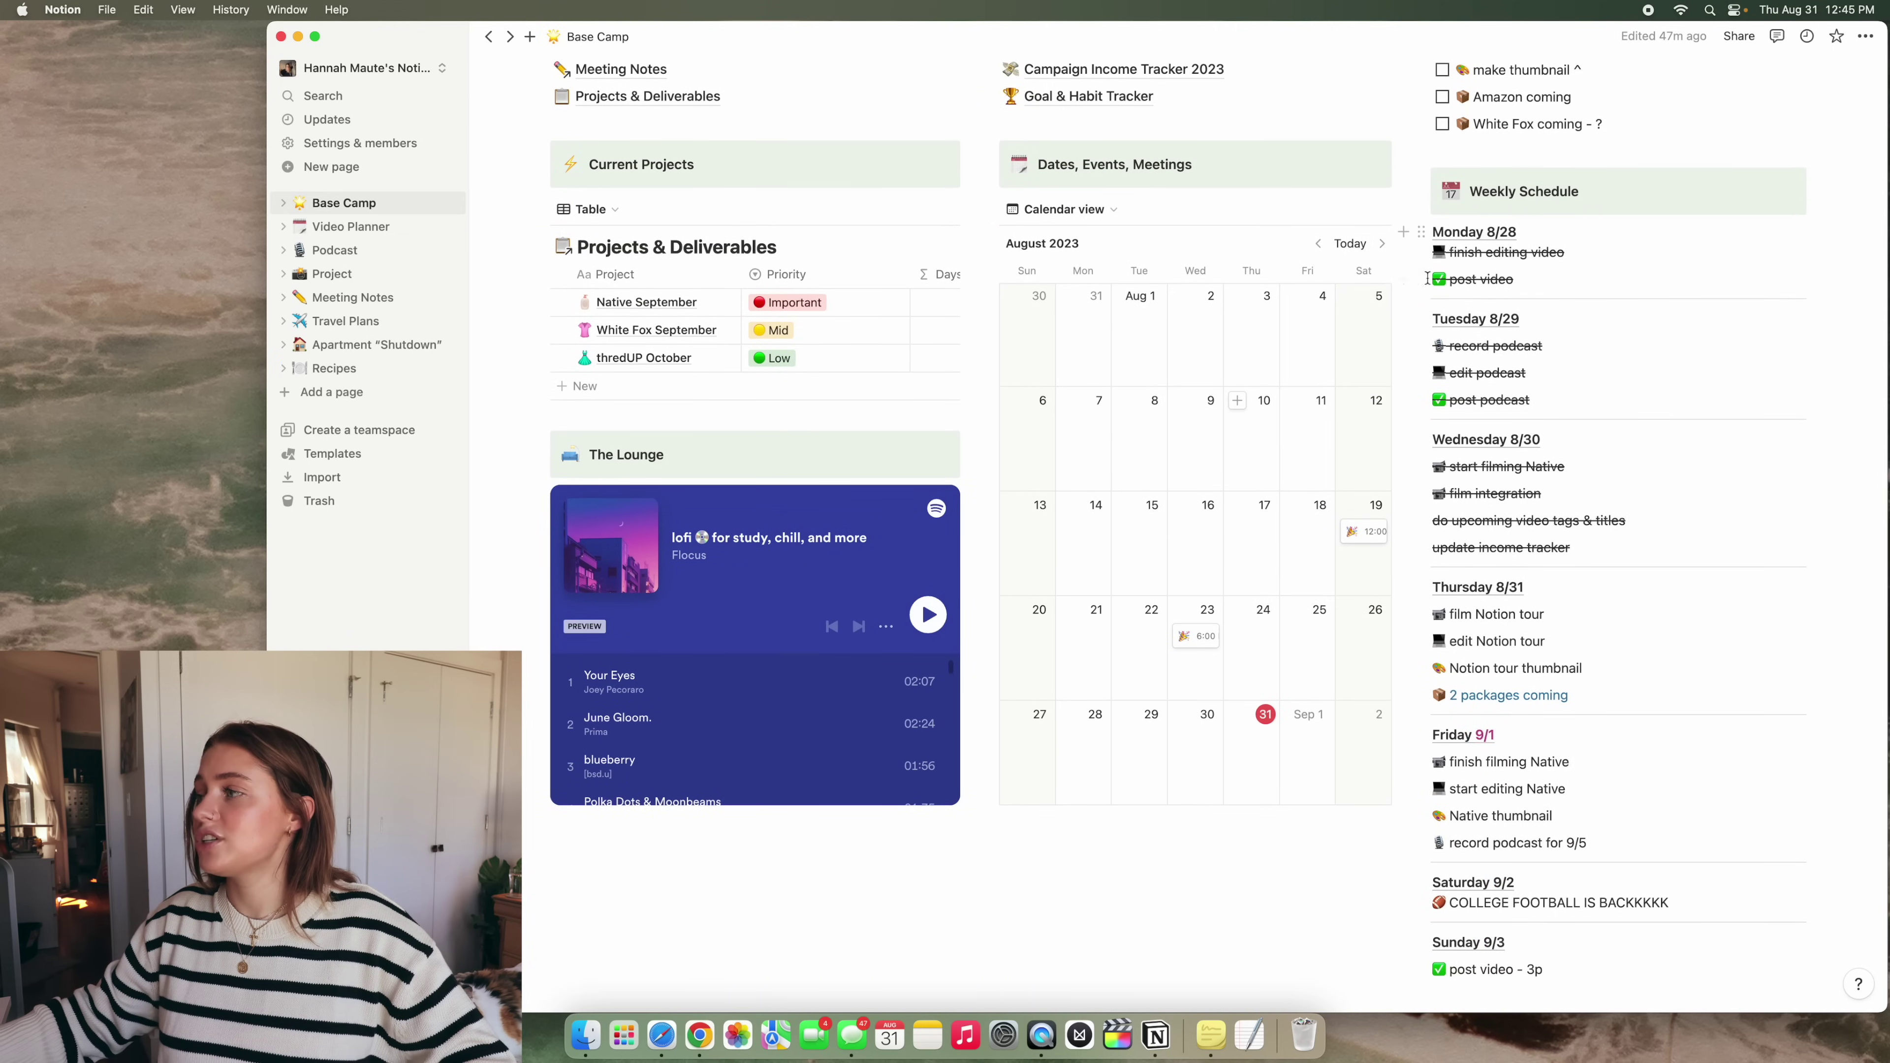
{"action": "scroll", "coordinate": [1651, 540], "scroll_direction": "down", "scroll_amount": 1}
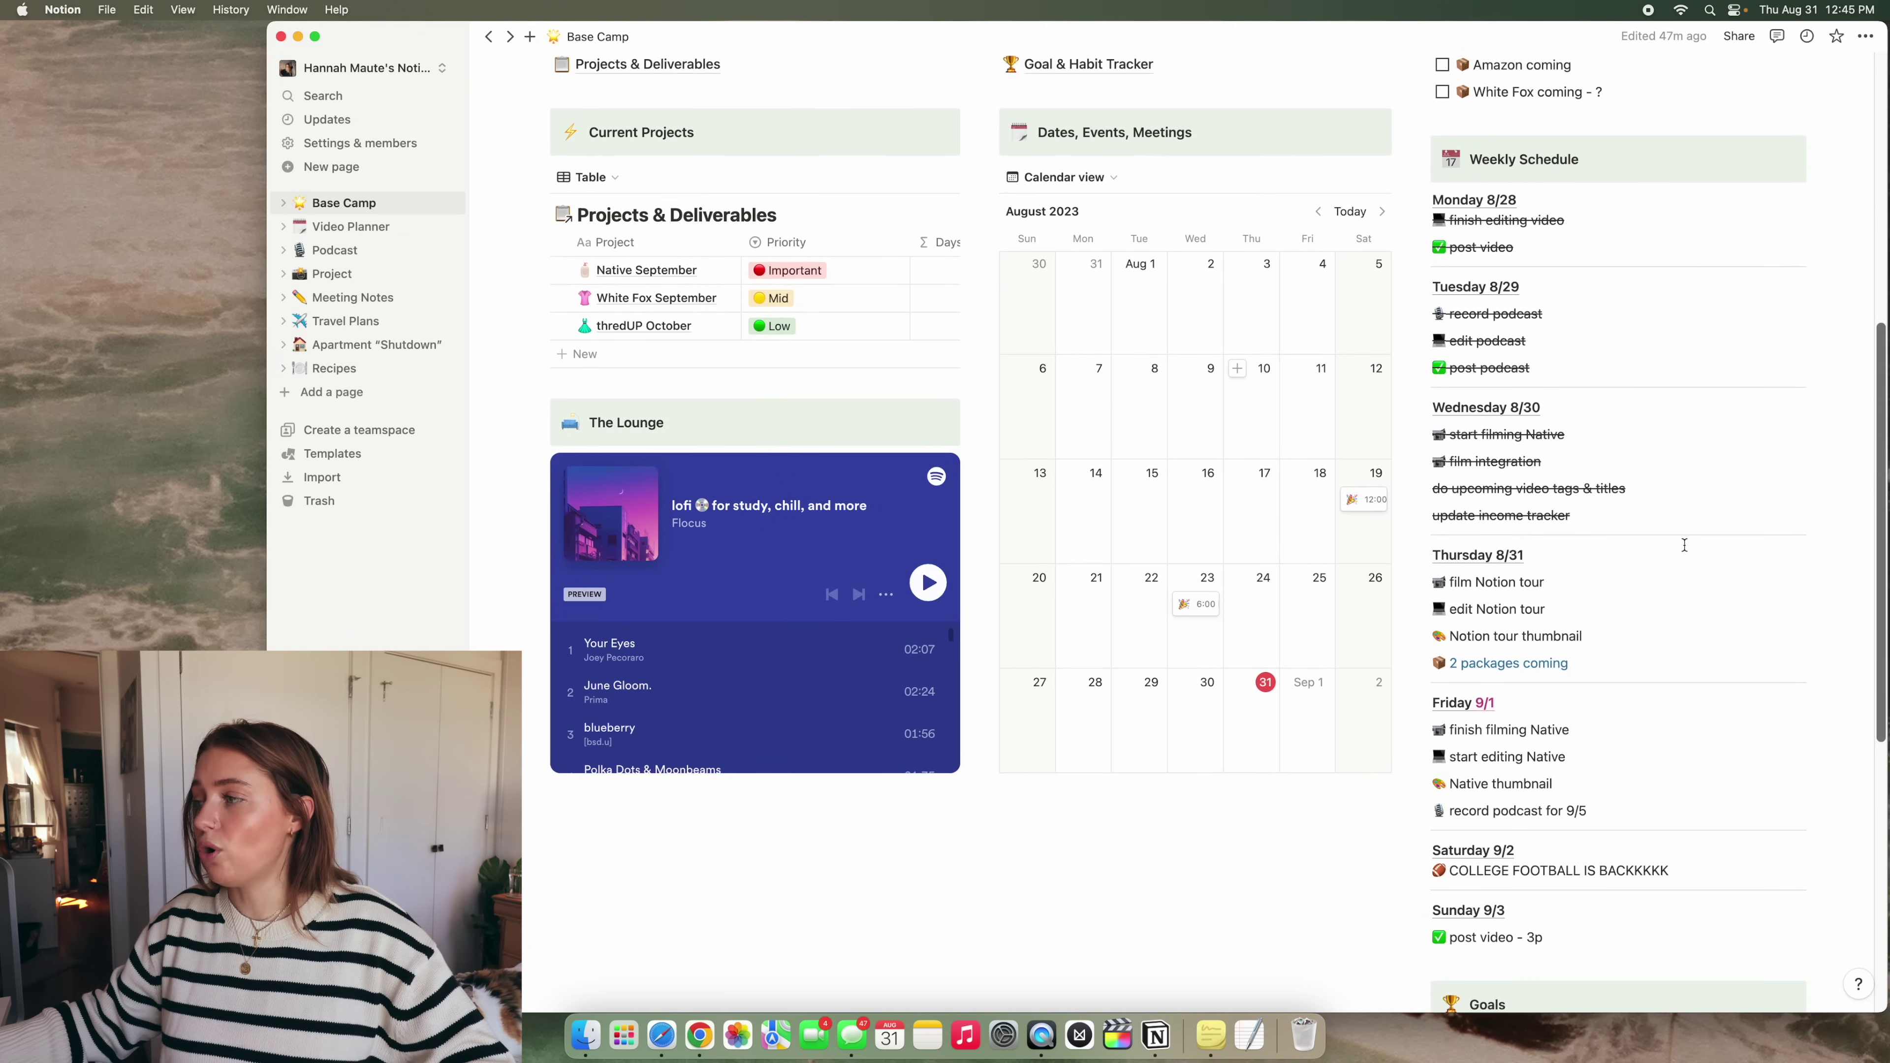
{"action": "scroll", "coordinate": [1684, 544], "scroll_direction": "up", "scroll_amount": 10}
{"action": "left_click", "coordinate": [1865, 36]}
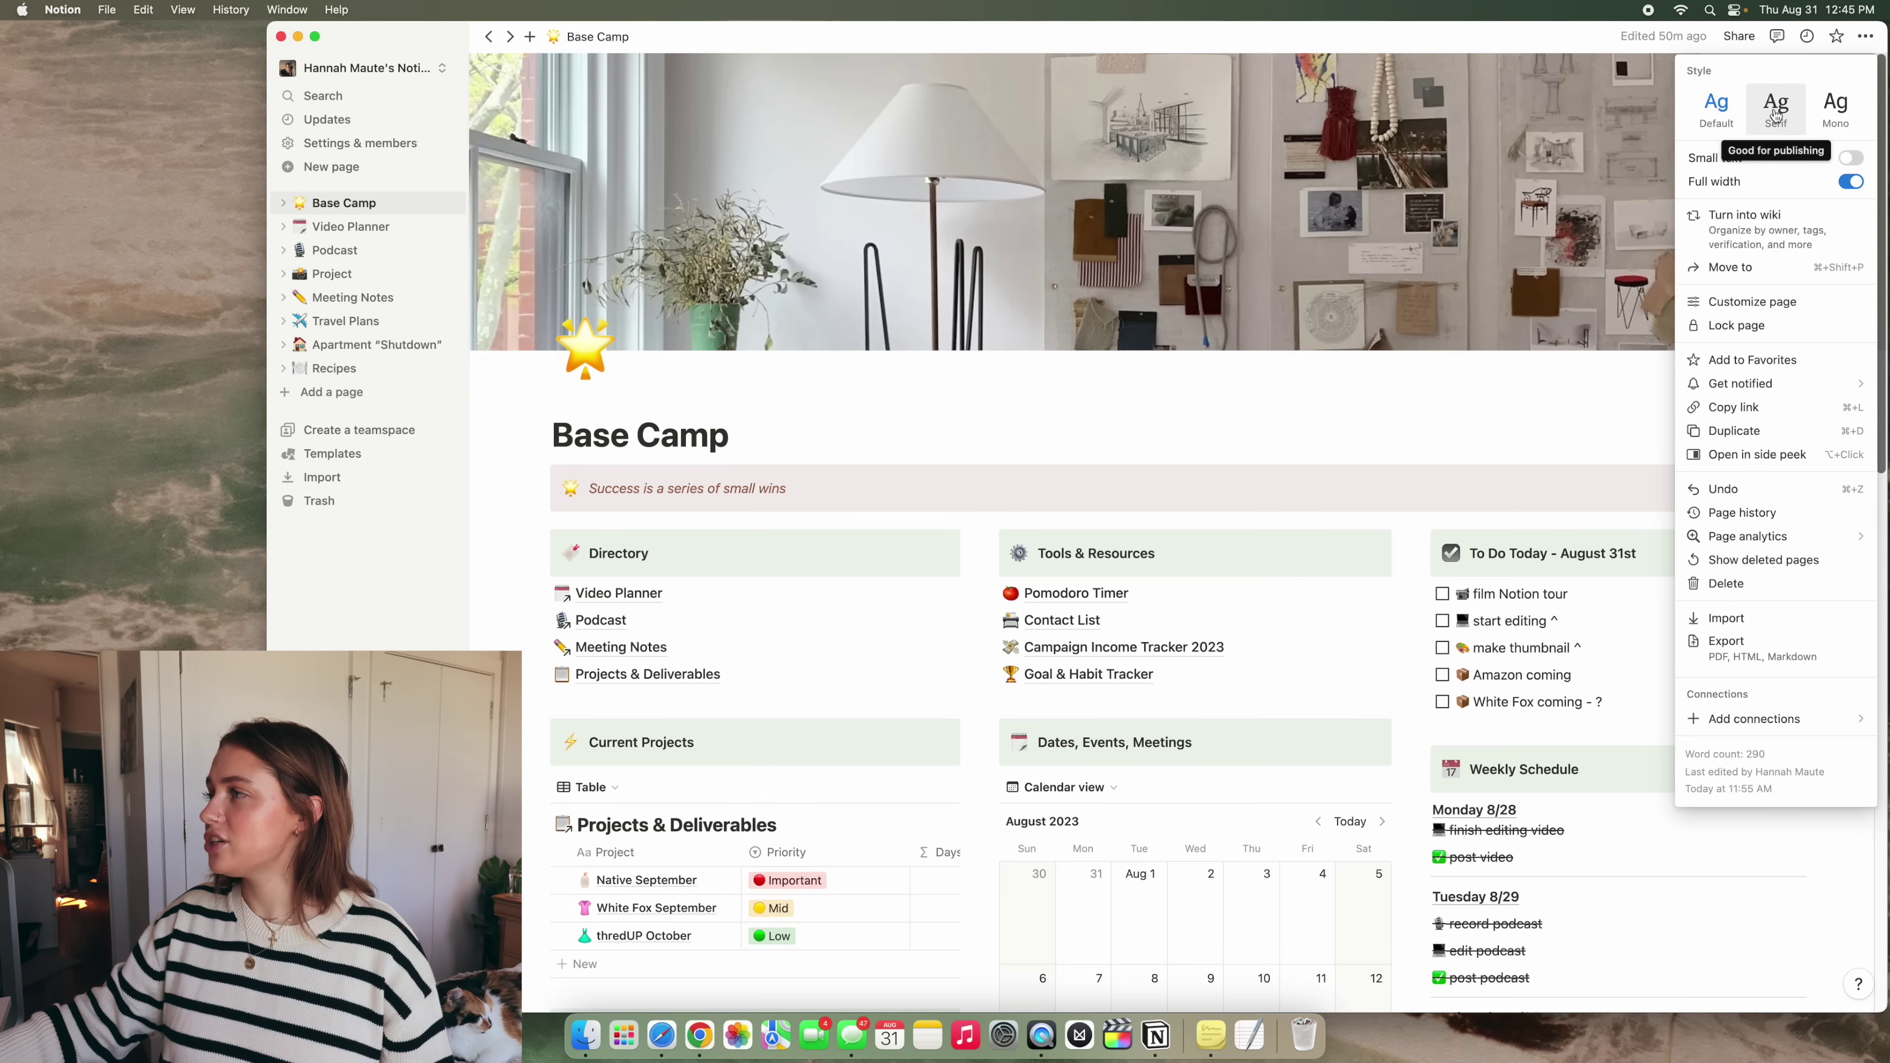
{"action": "key", "text": "Escape"}
{"action": "scroll", "coordinate": [1190, 595], "scroll_direction": "down", "scroll_amount": 10}
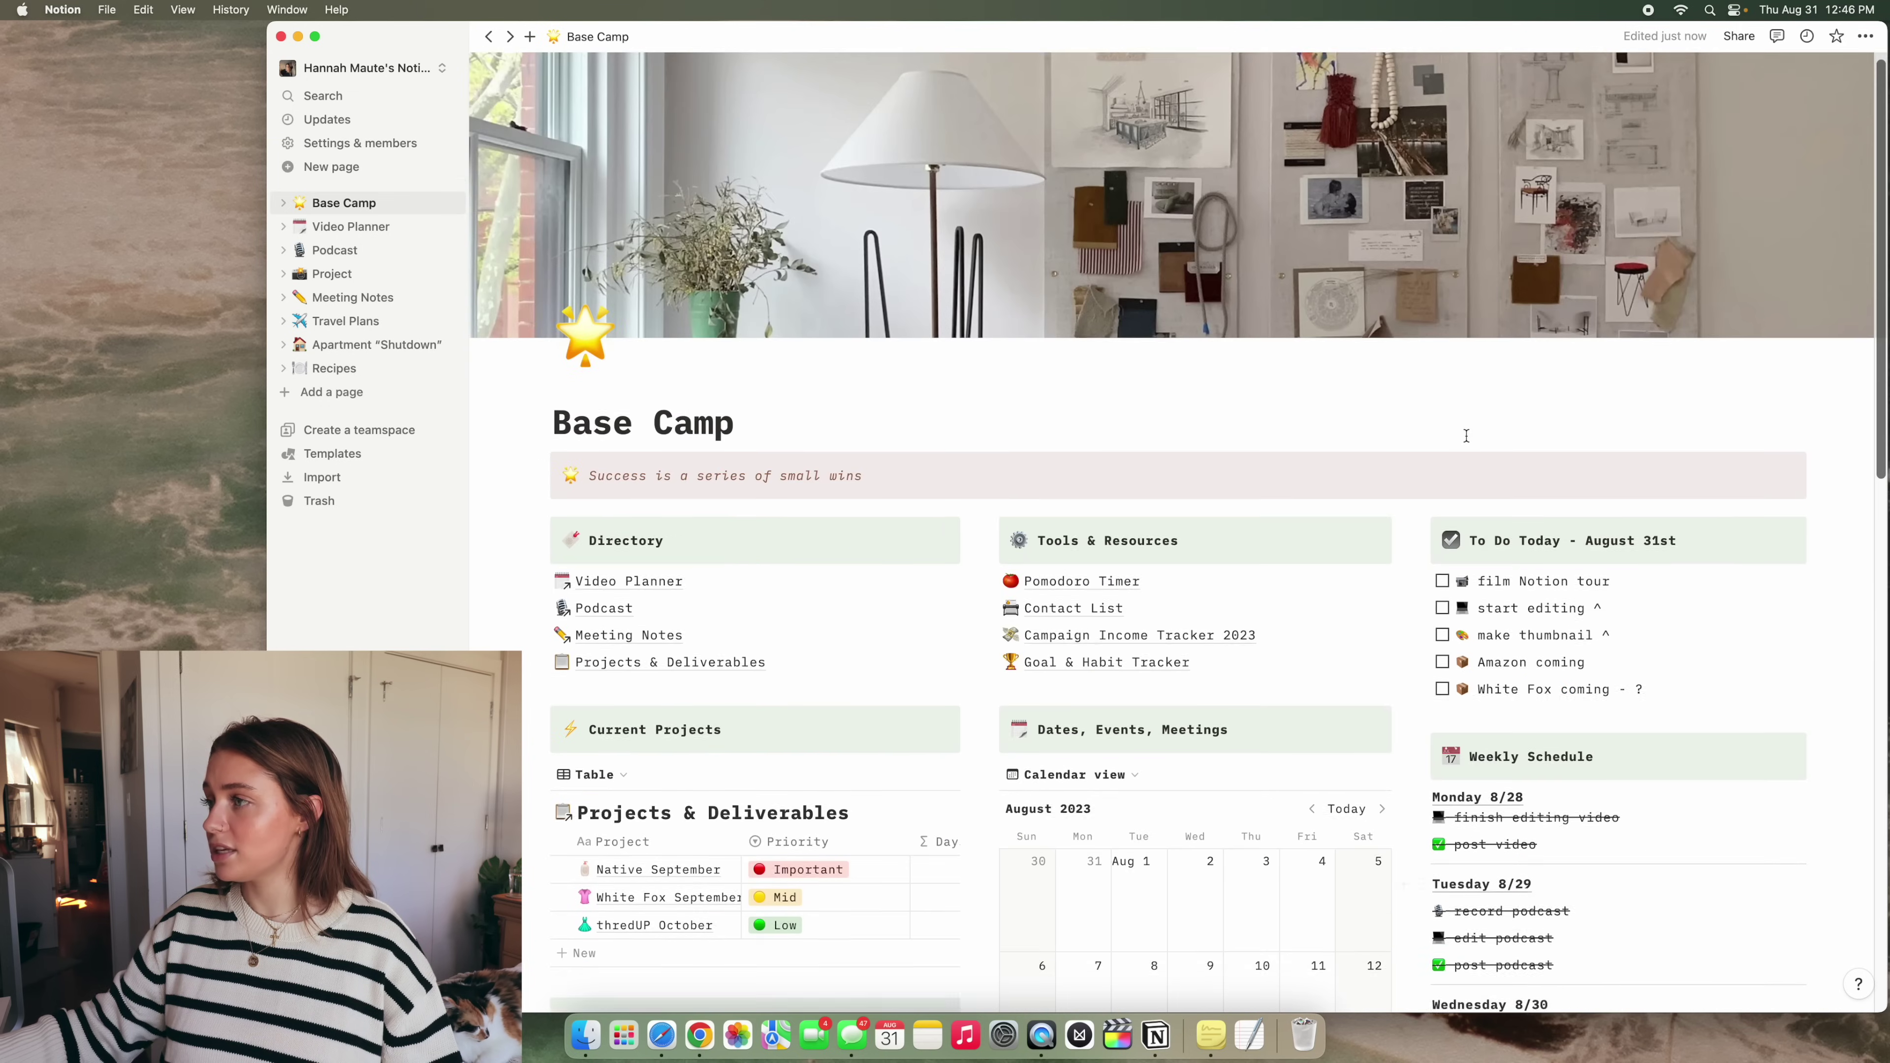
{"action": "scroll", "coordinate": [1466, 436], "scroll_direction": "up", "scroll_amount": 1}
{"action": "left_click", "coordinate": [1865, 36]}
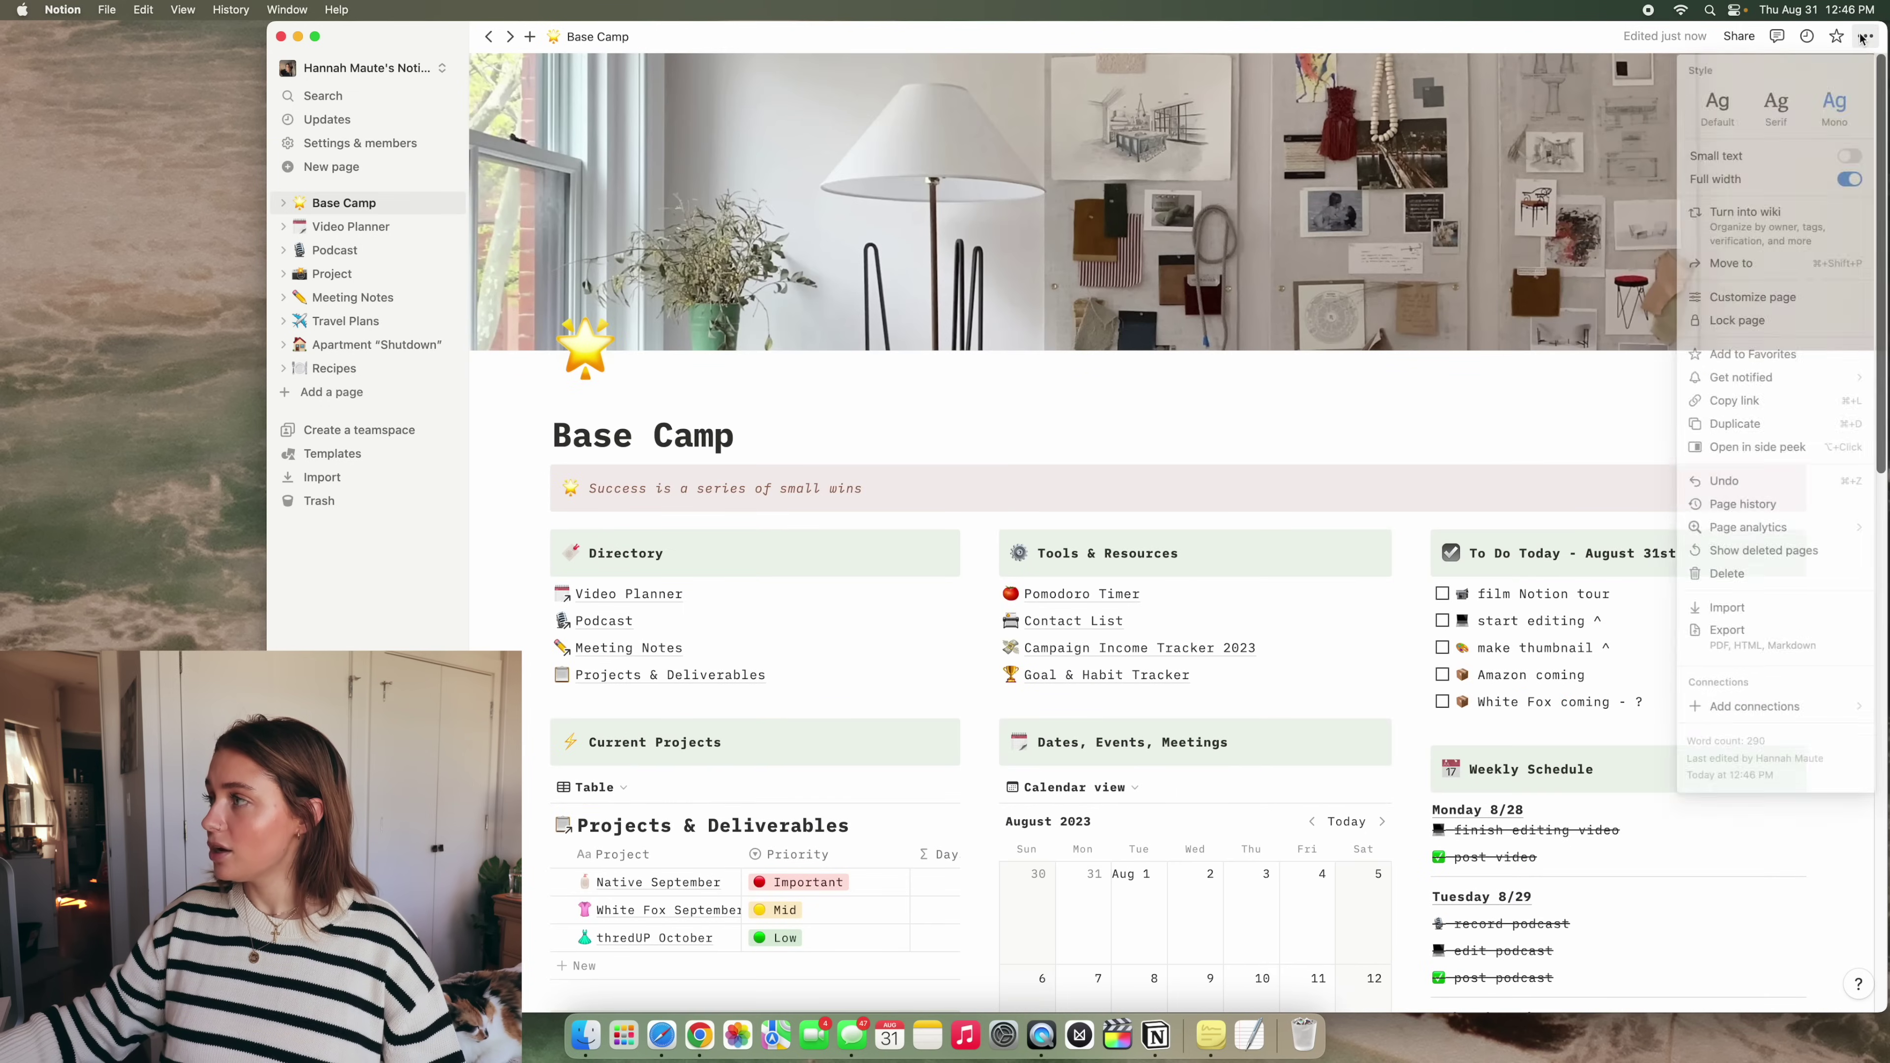
{"action": "left_click", "coordinate": [1794, 112]}
{"action": "key", "text": "Escape"}
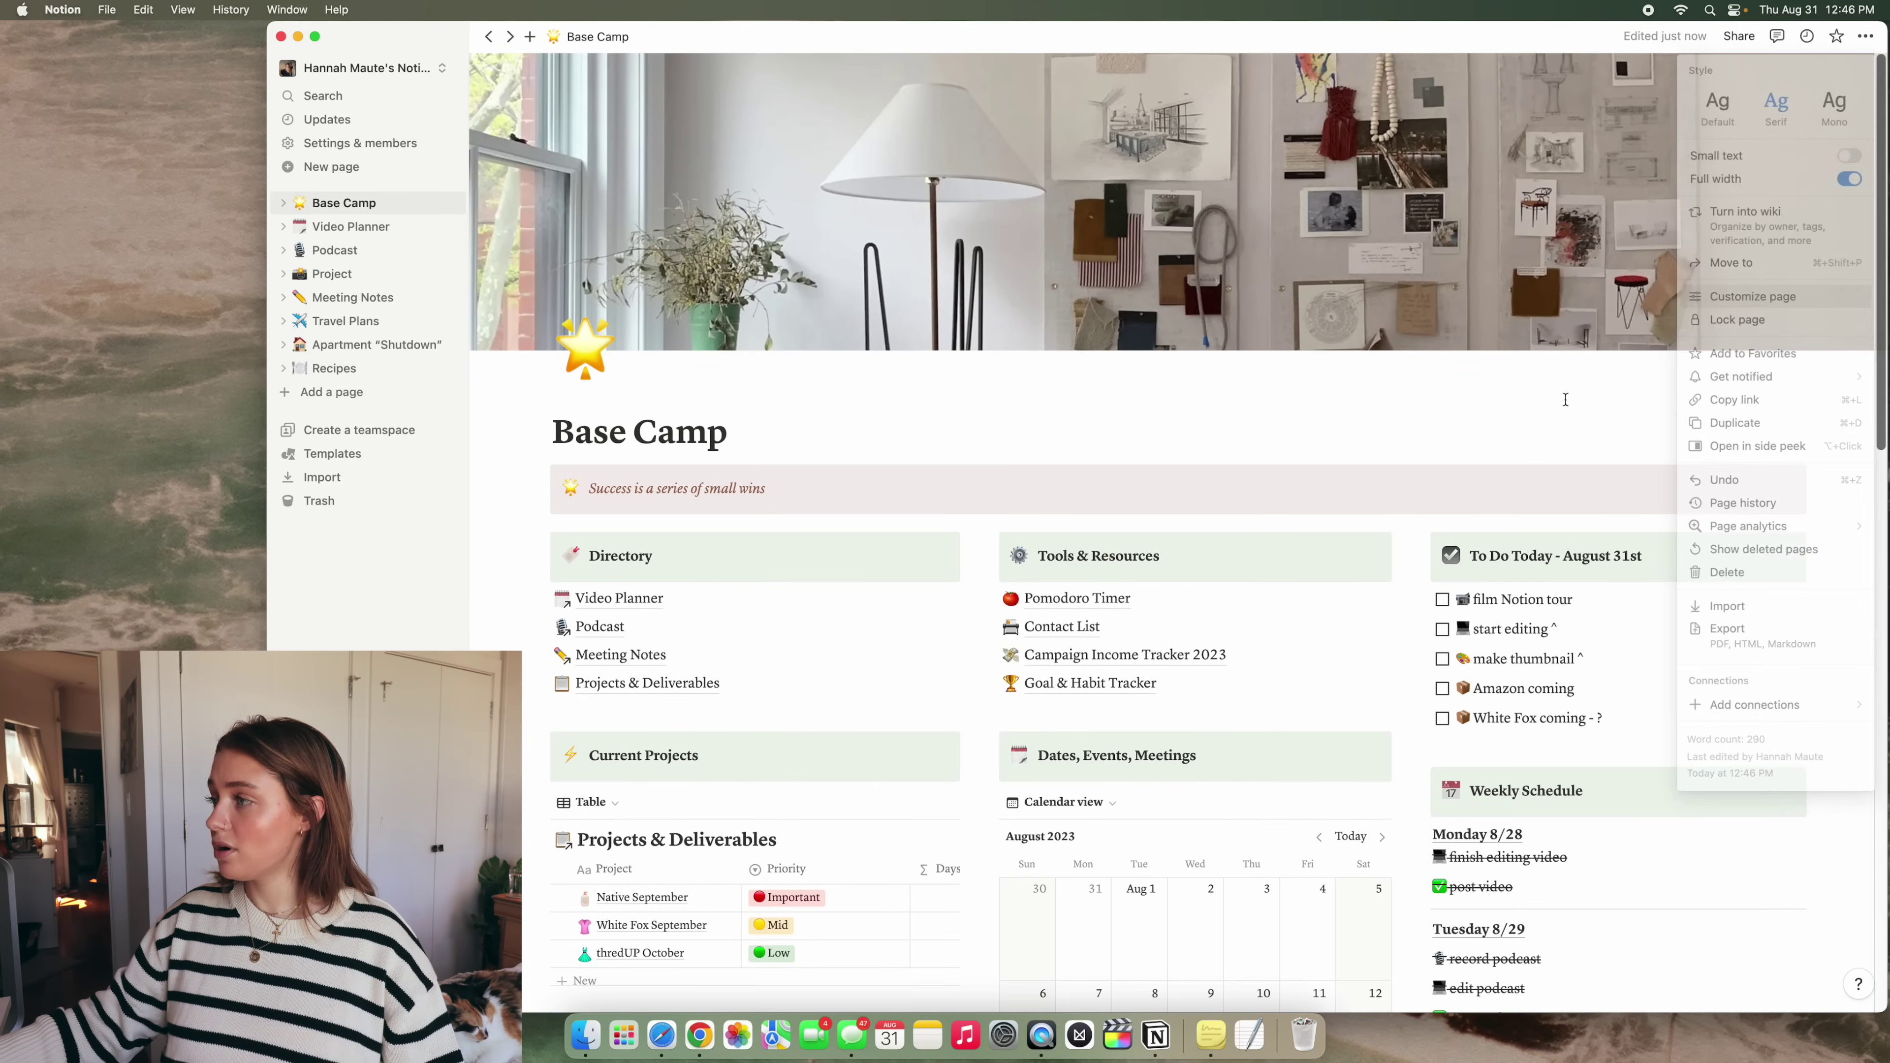
{"action": "scroll", "coordinate": [1606, 403], "scroll_direction": "down", "scroll_amount": 3}
{"action": "left_click", "coordinate": [1866, 36]}
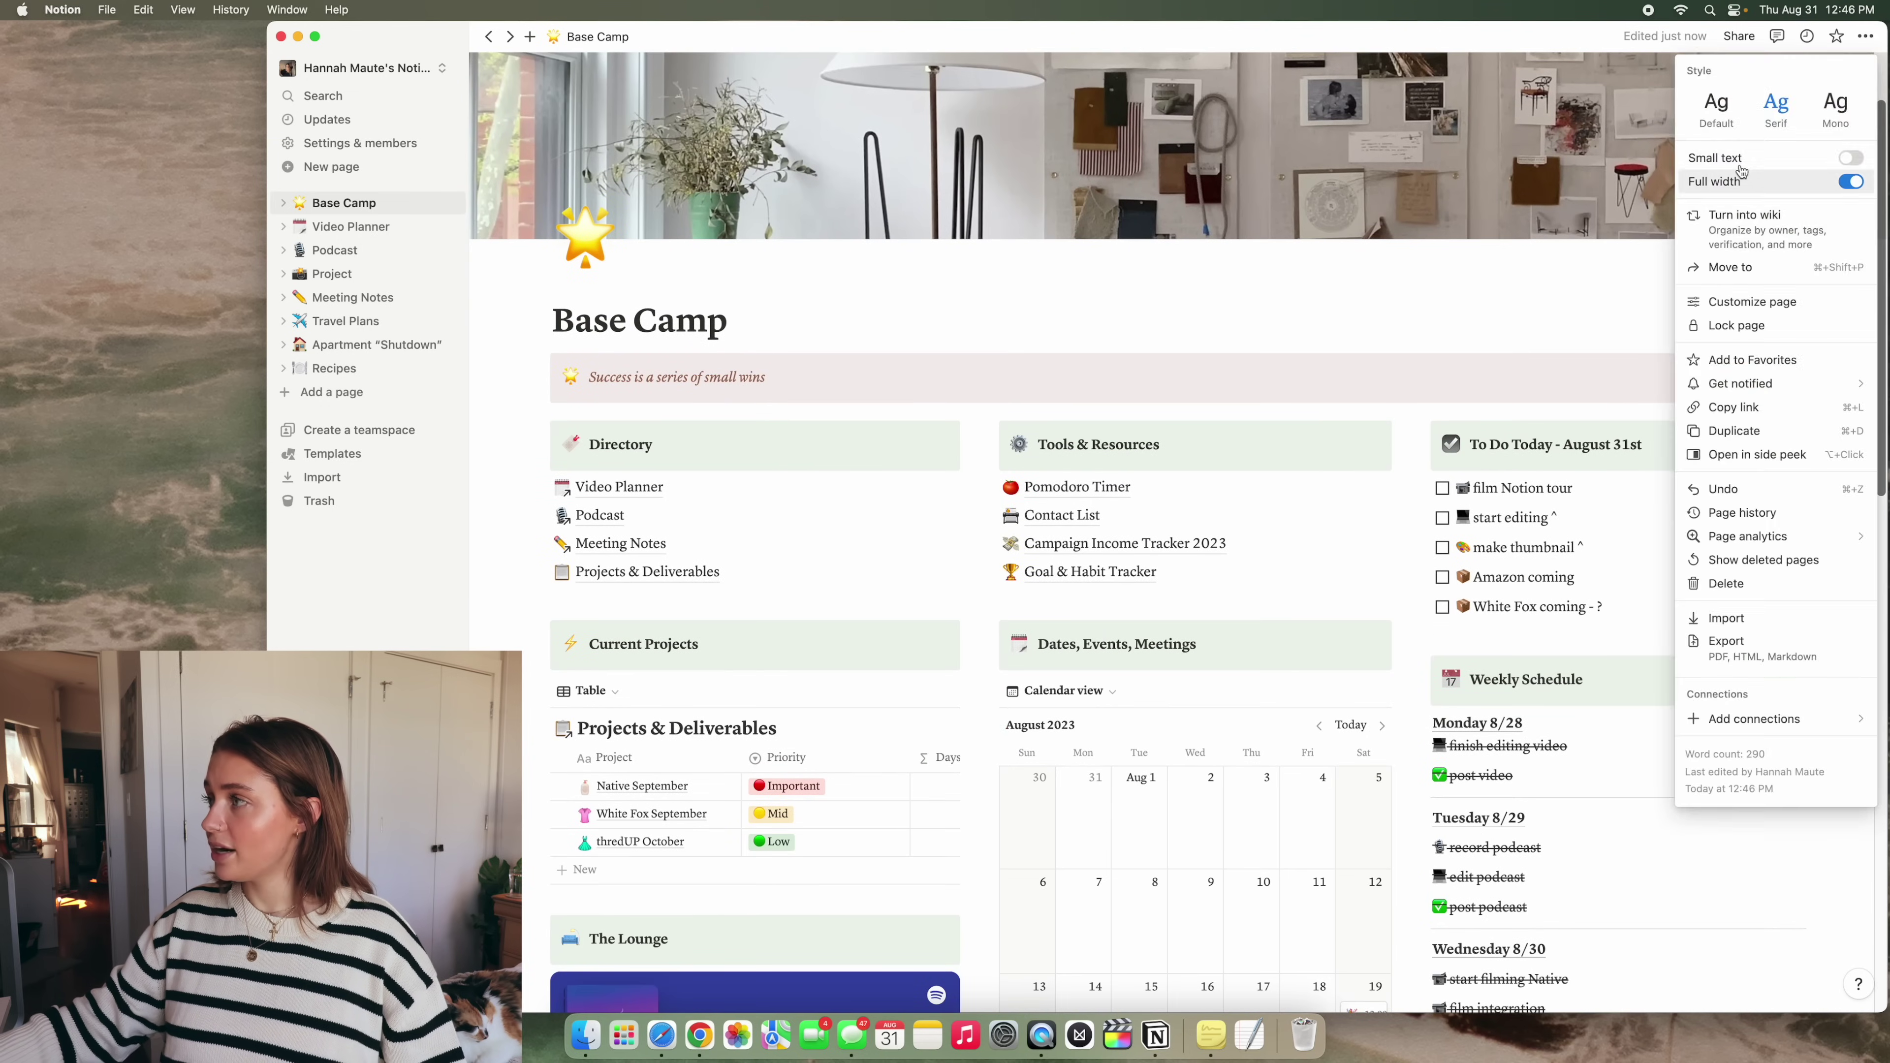
{"action": "left_click", "coordinate": [1723, 128]}
{"action": "key", "text": "Escape"}
{"action": "scroll", "coordinate": [1599, 404], "scroll_direction": "up", "scroll_amount": 3}
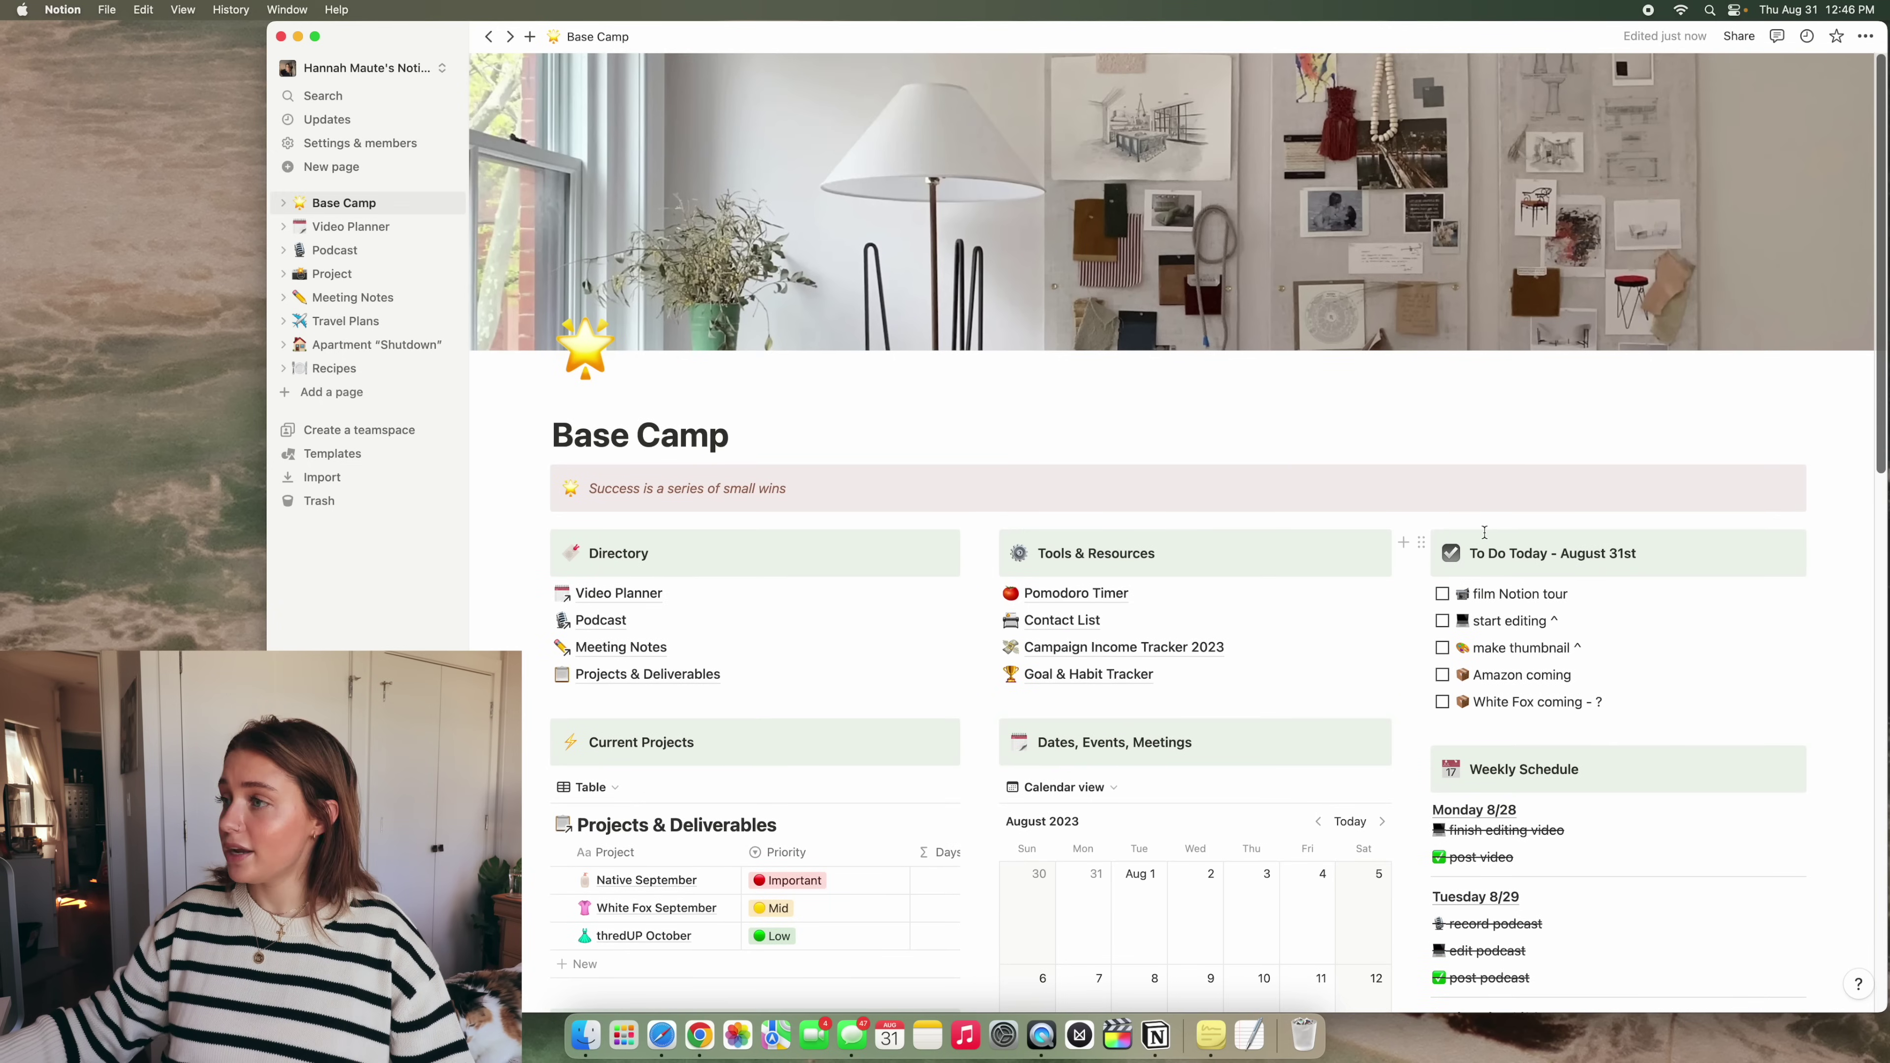
Open Video Planner's All Projects table and preview the Notion tour entry
{"action": "left_click", "coordinate": [392, 231]}
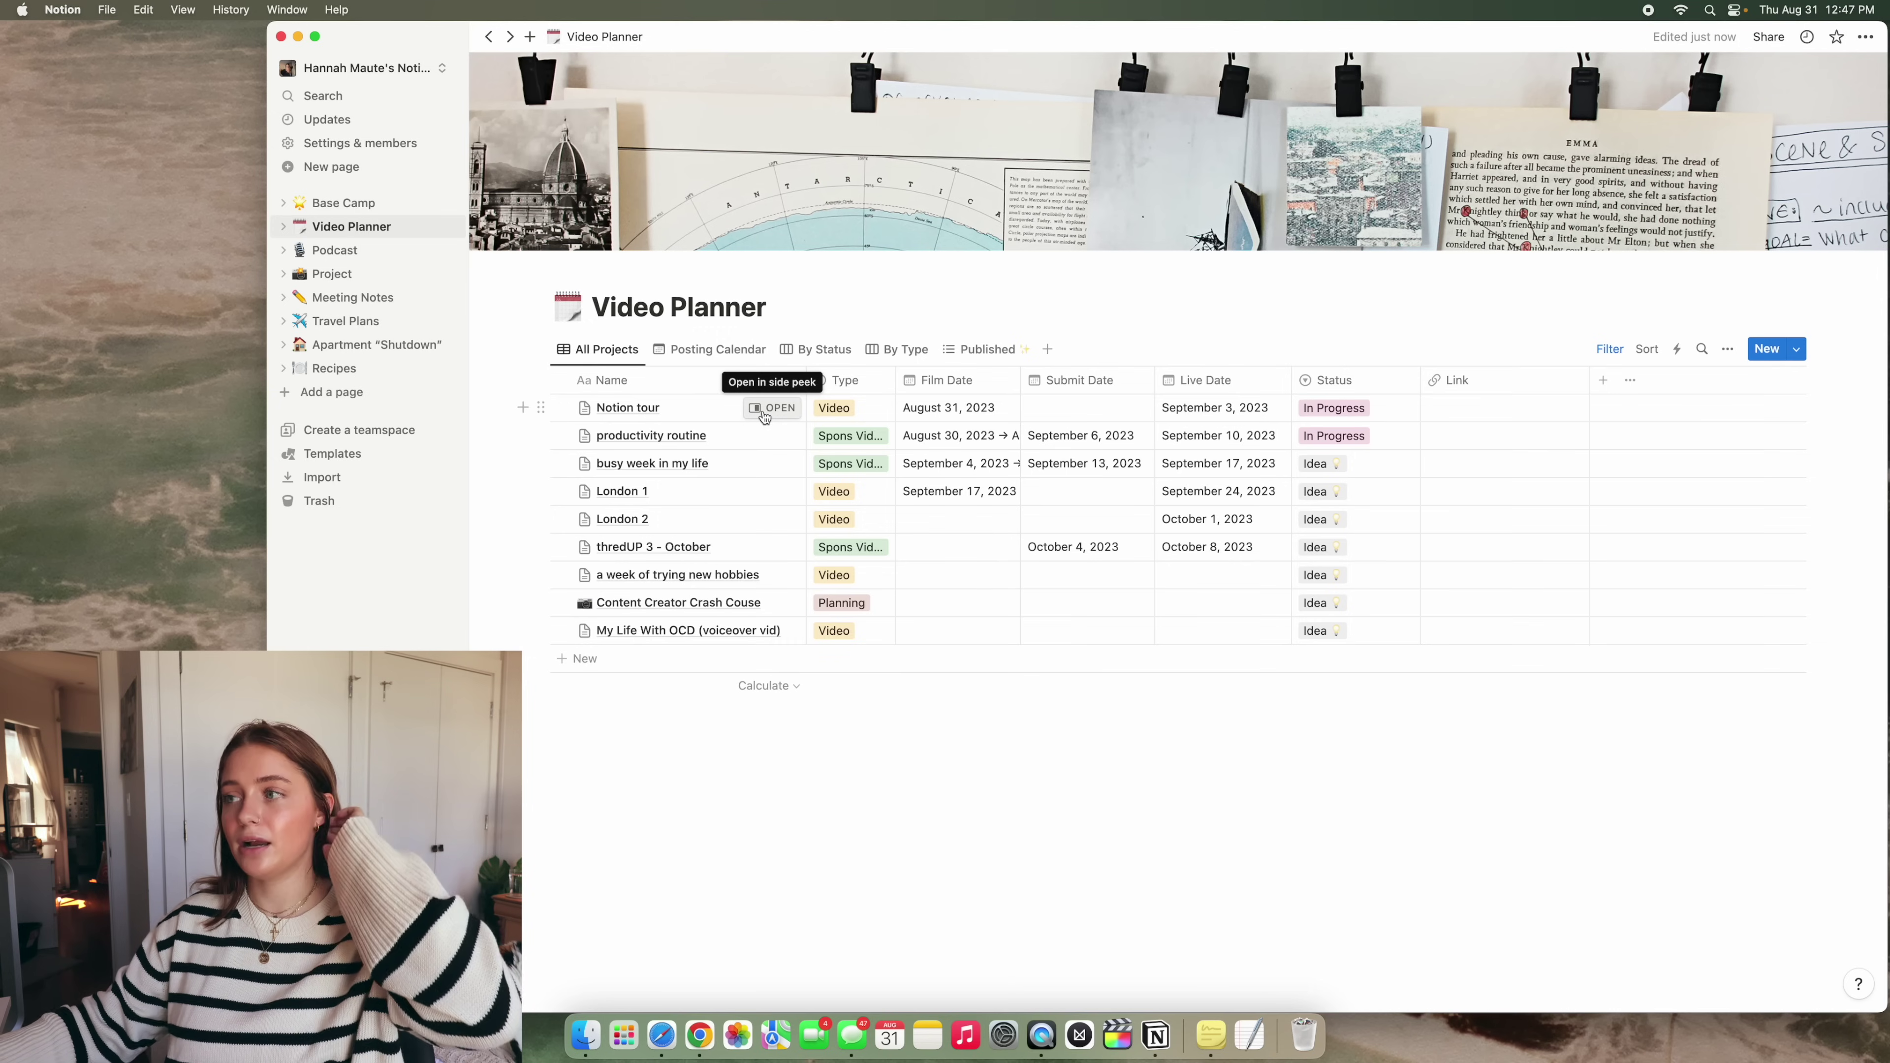
{"action": "left_click", "coordinate": [764, 409]}
Add a new video entry using the VIDEO PLANNER template and close its preview
{"action": "key", "text": "Escape"}
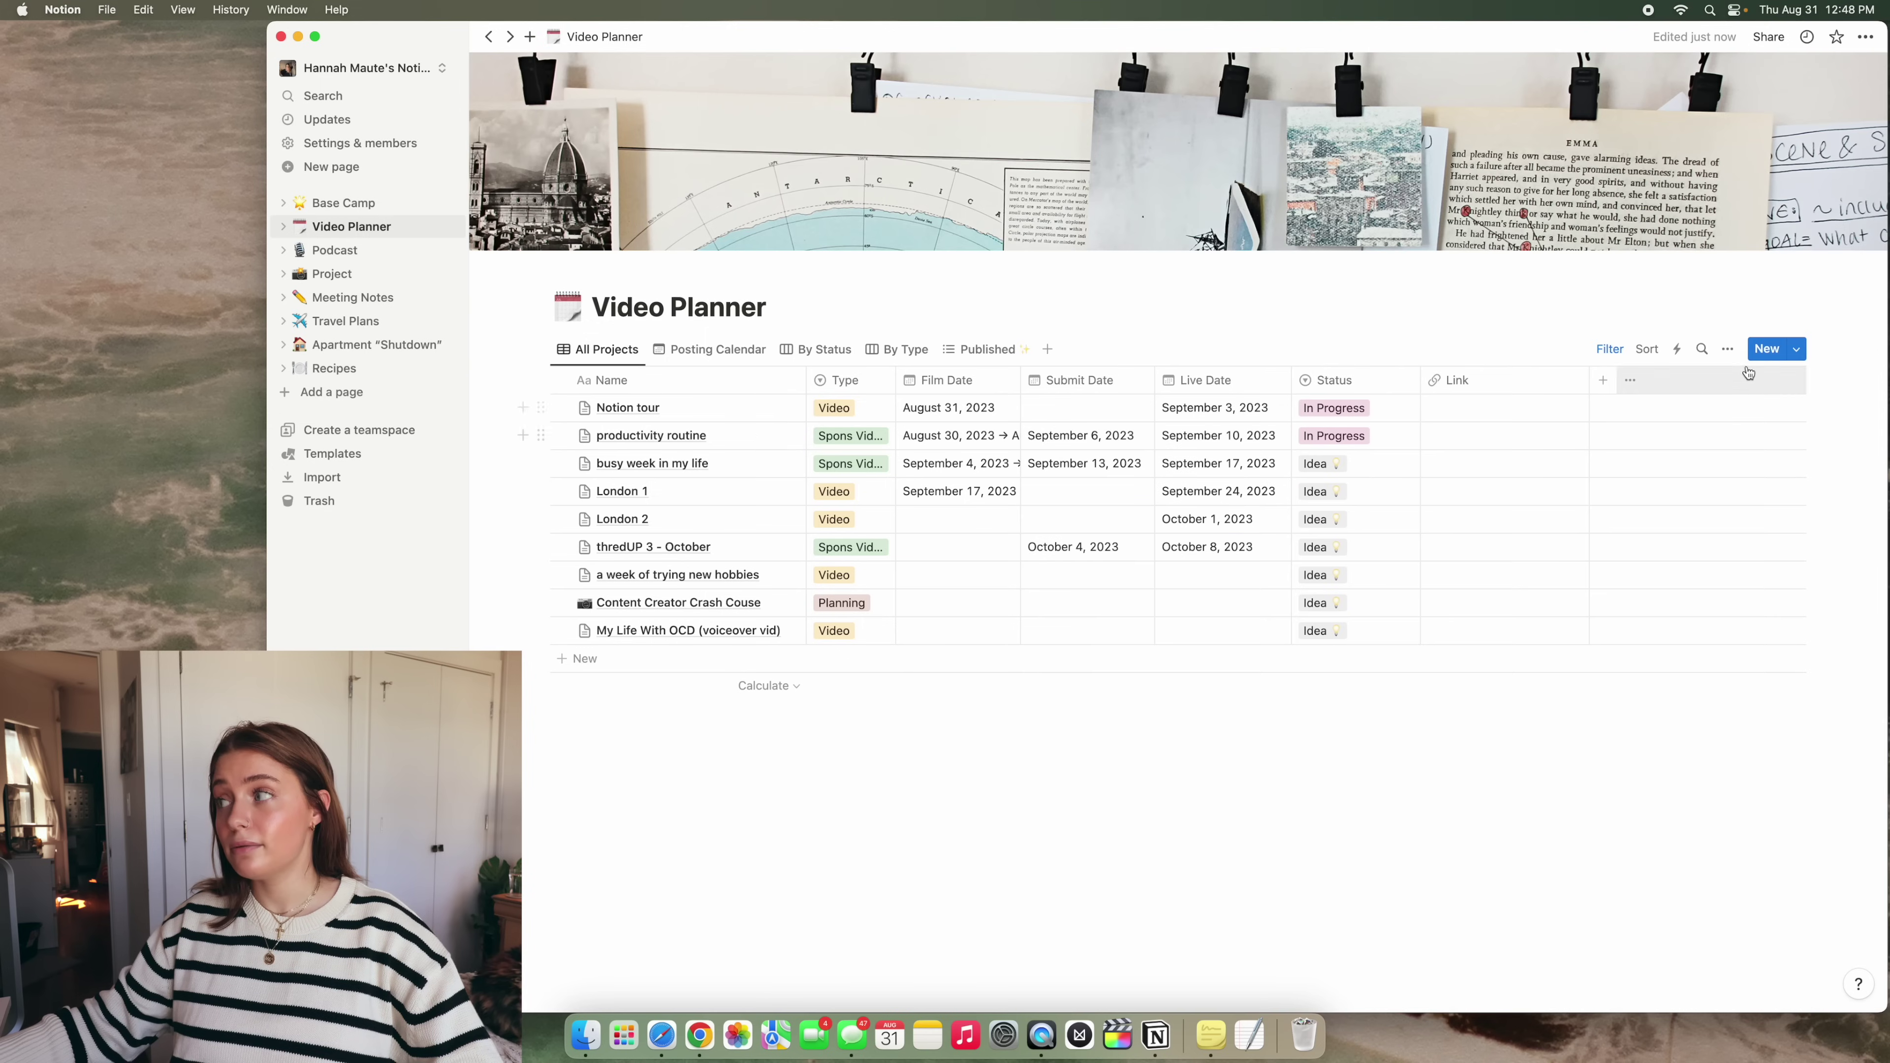
{"action": "left_click", "coordinate": [1766, 350]}
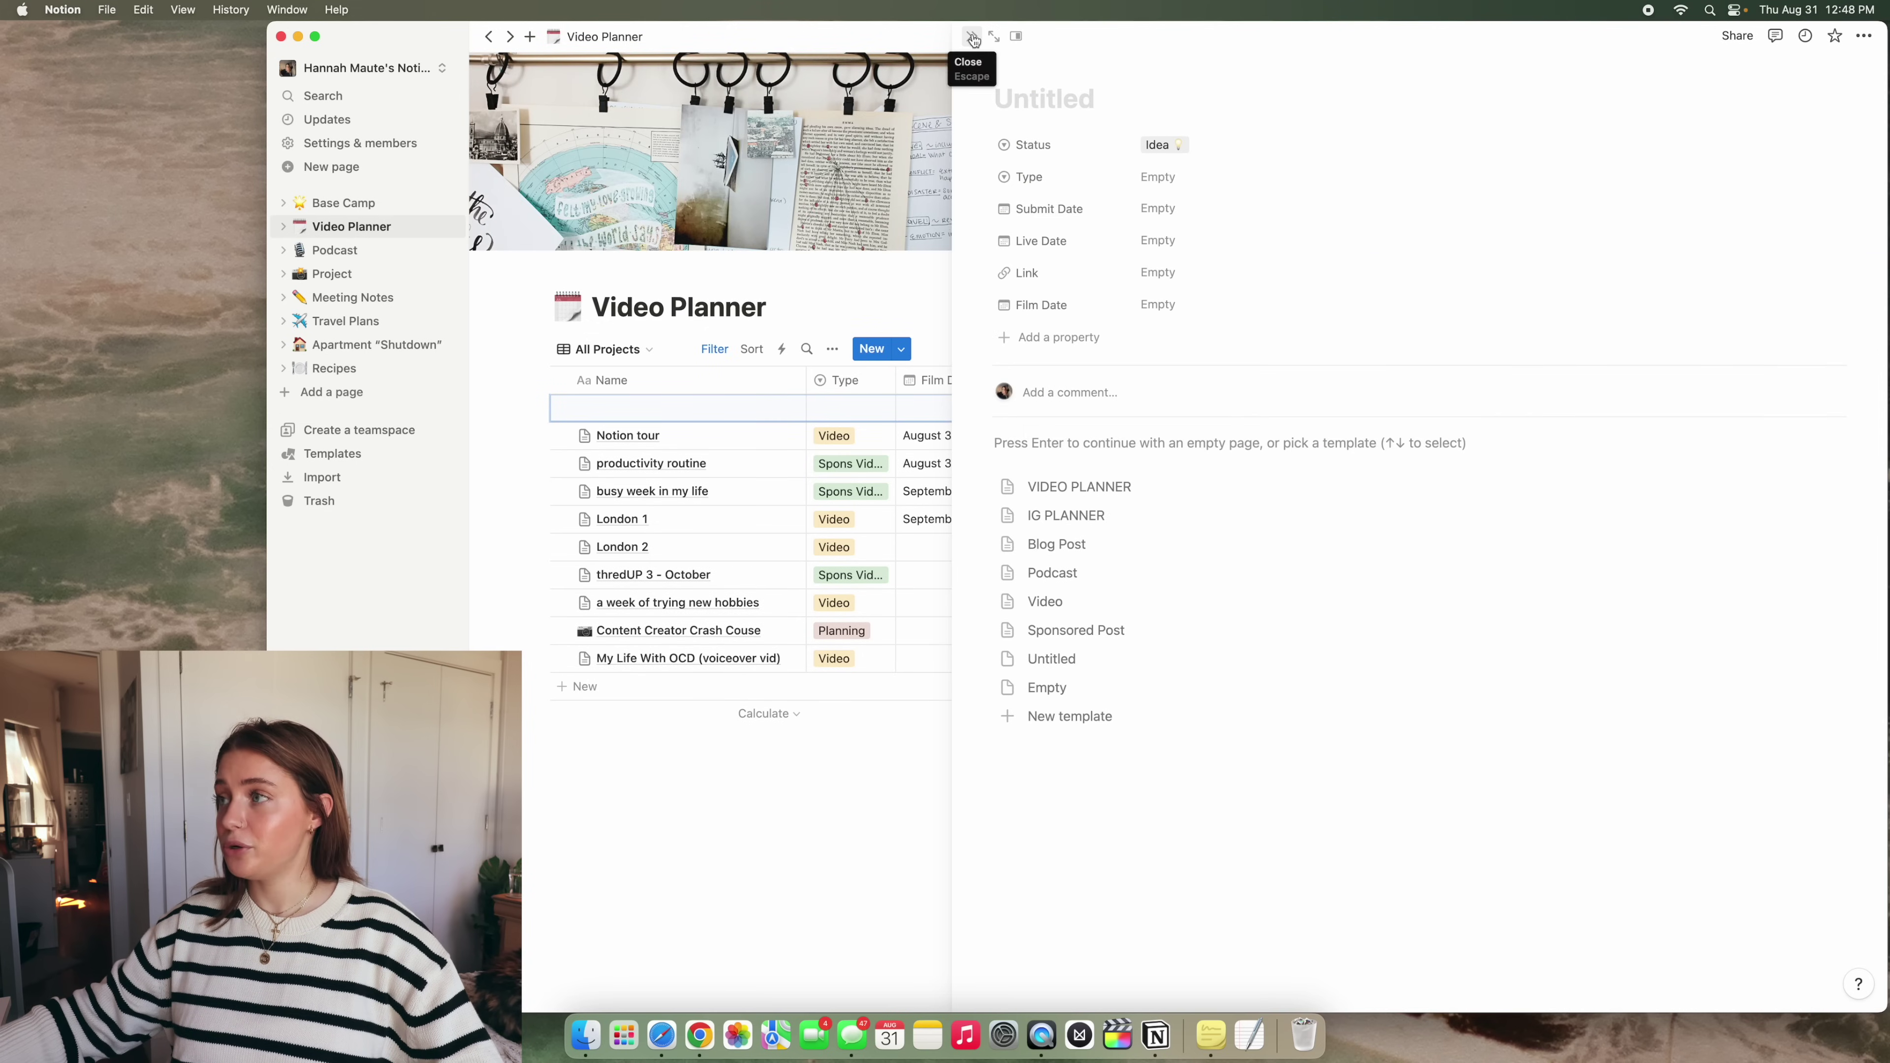
{"action": "left_click", "coordinate": [965, 37]}
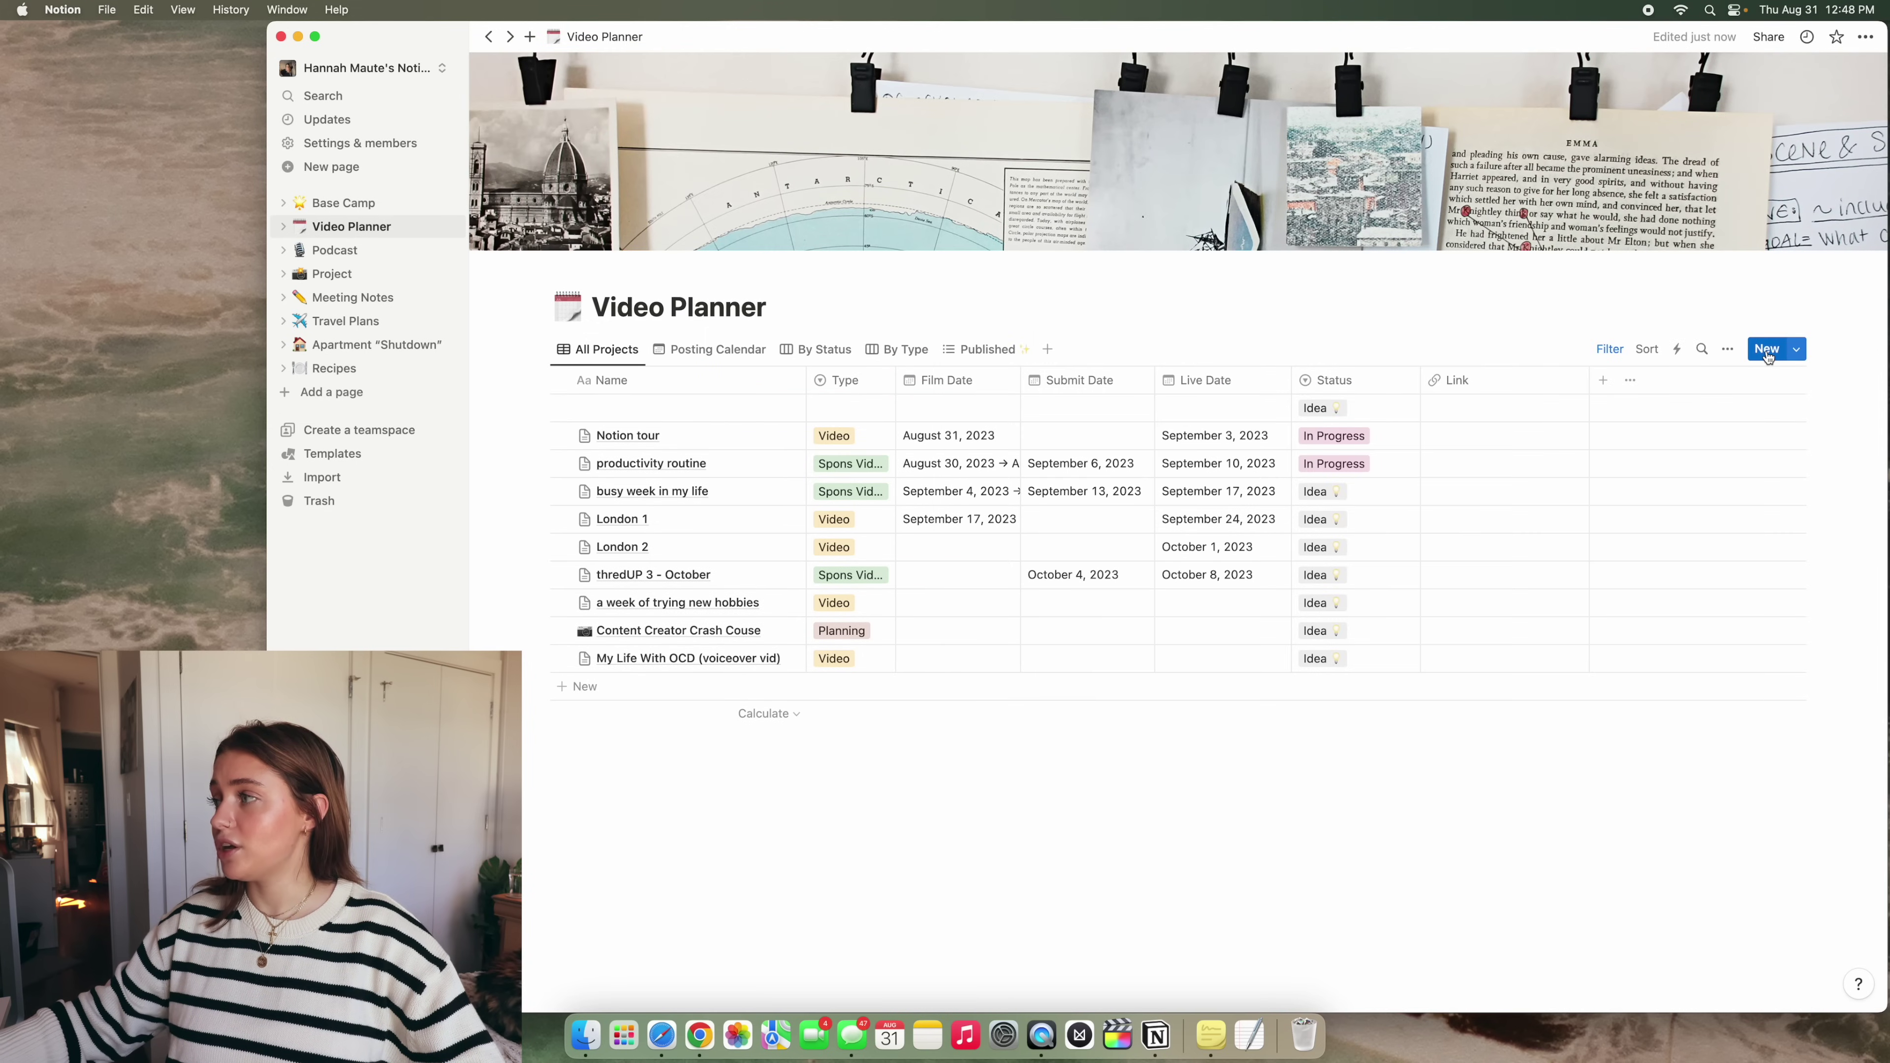
{"action": "left_click", "coordinate": [1765, 350]}
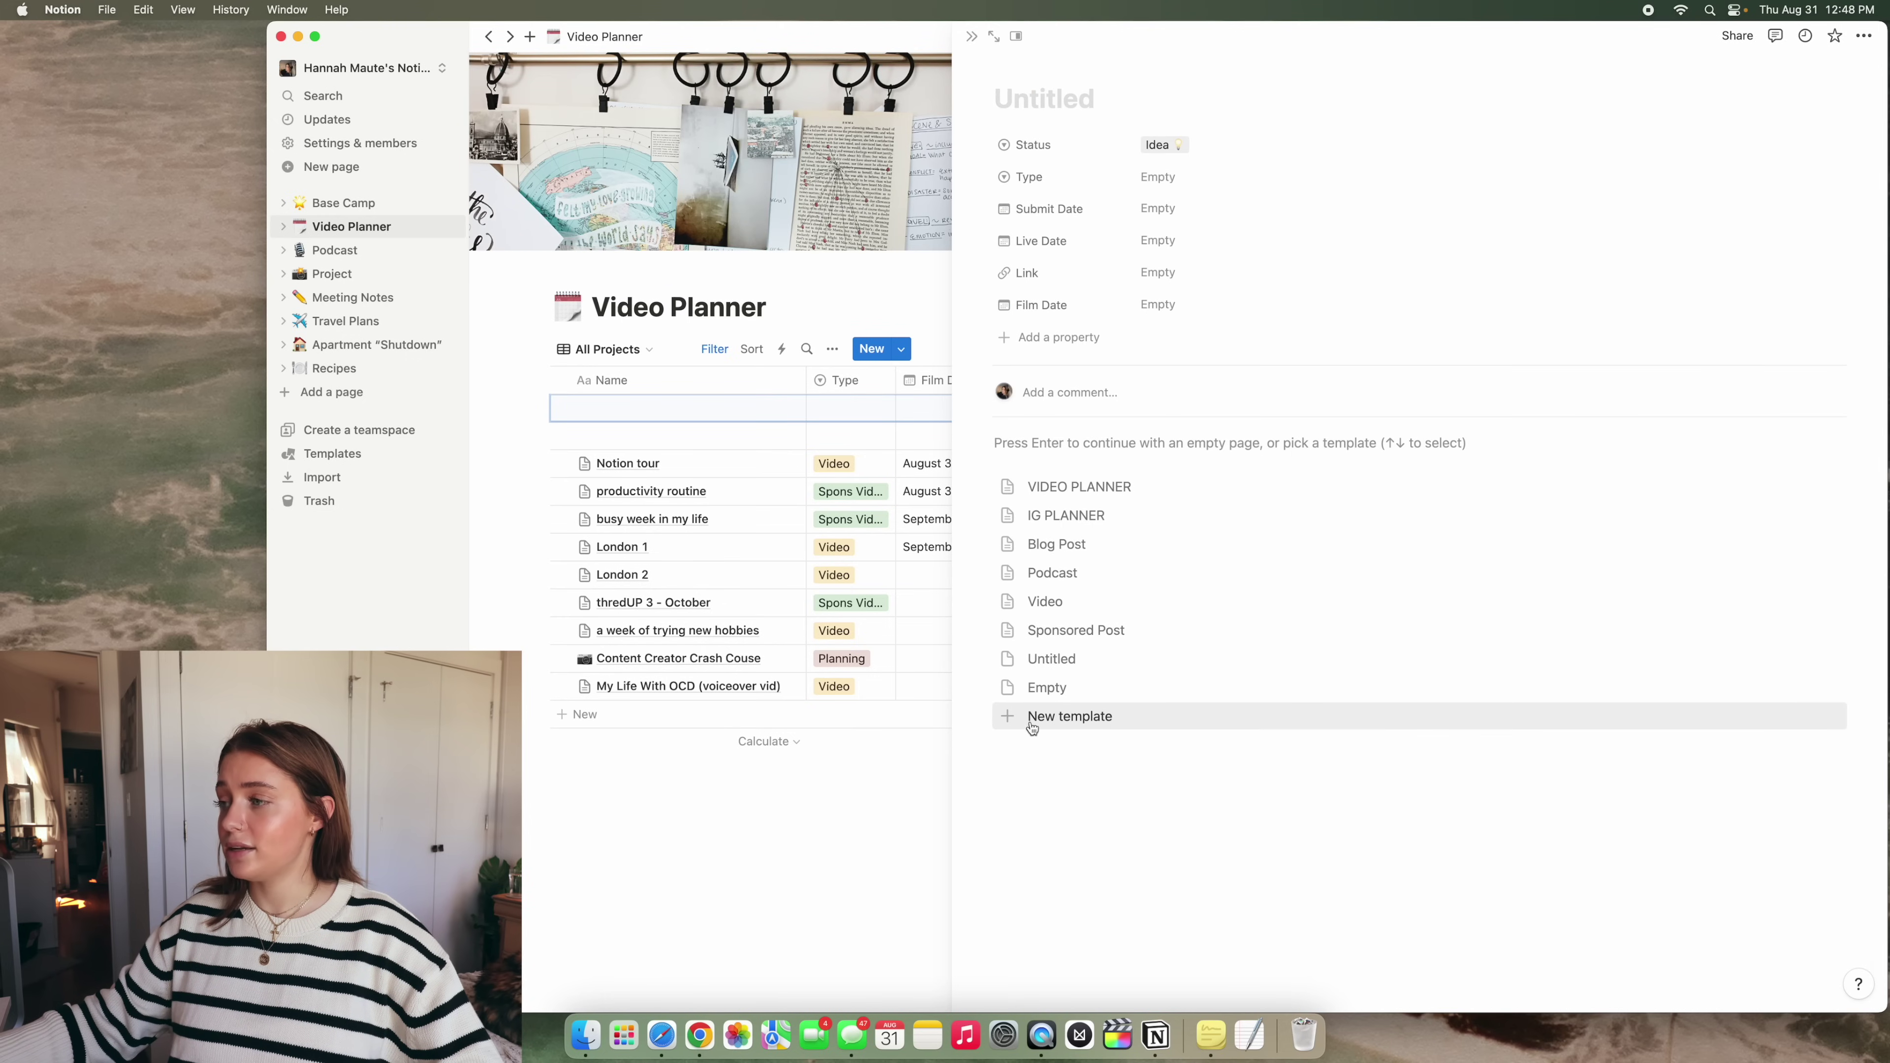
{"action": "left_click", "coordinate": [1057, 727]}
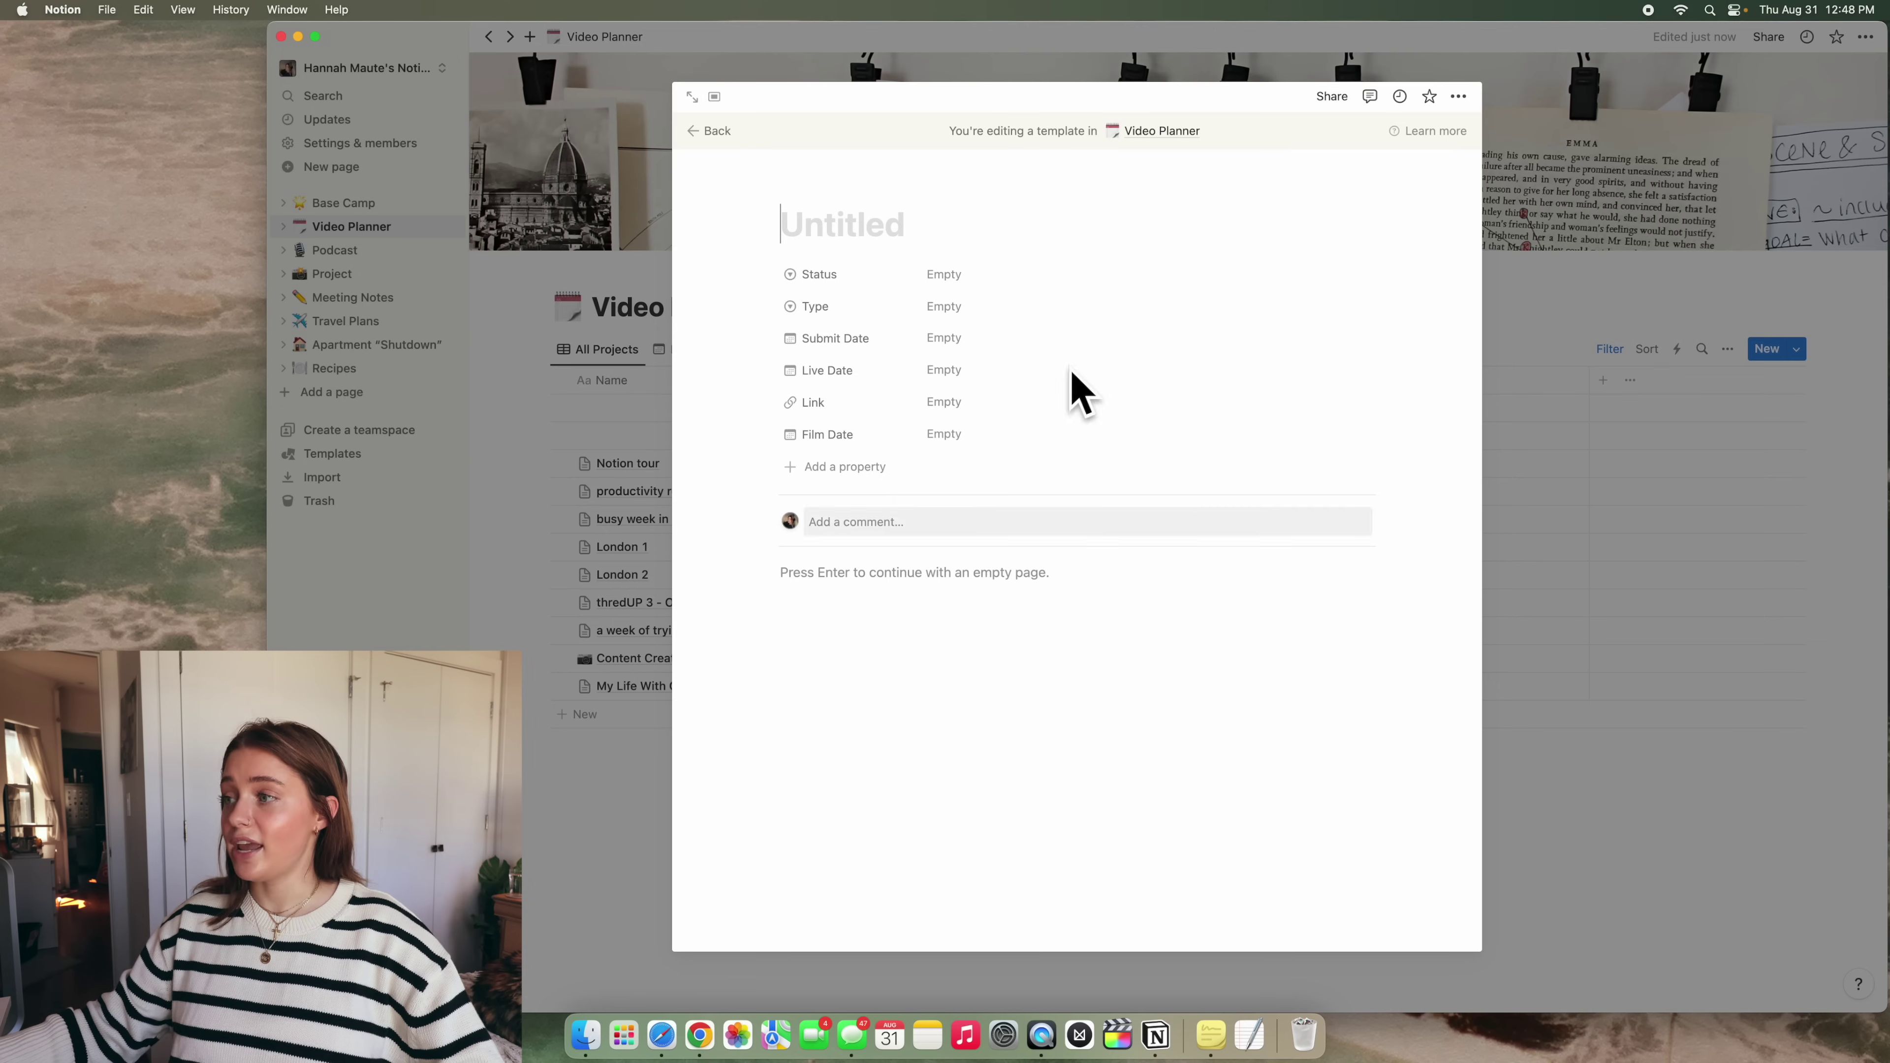
{"action": "left_click", "coordinate": [688, 129]}
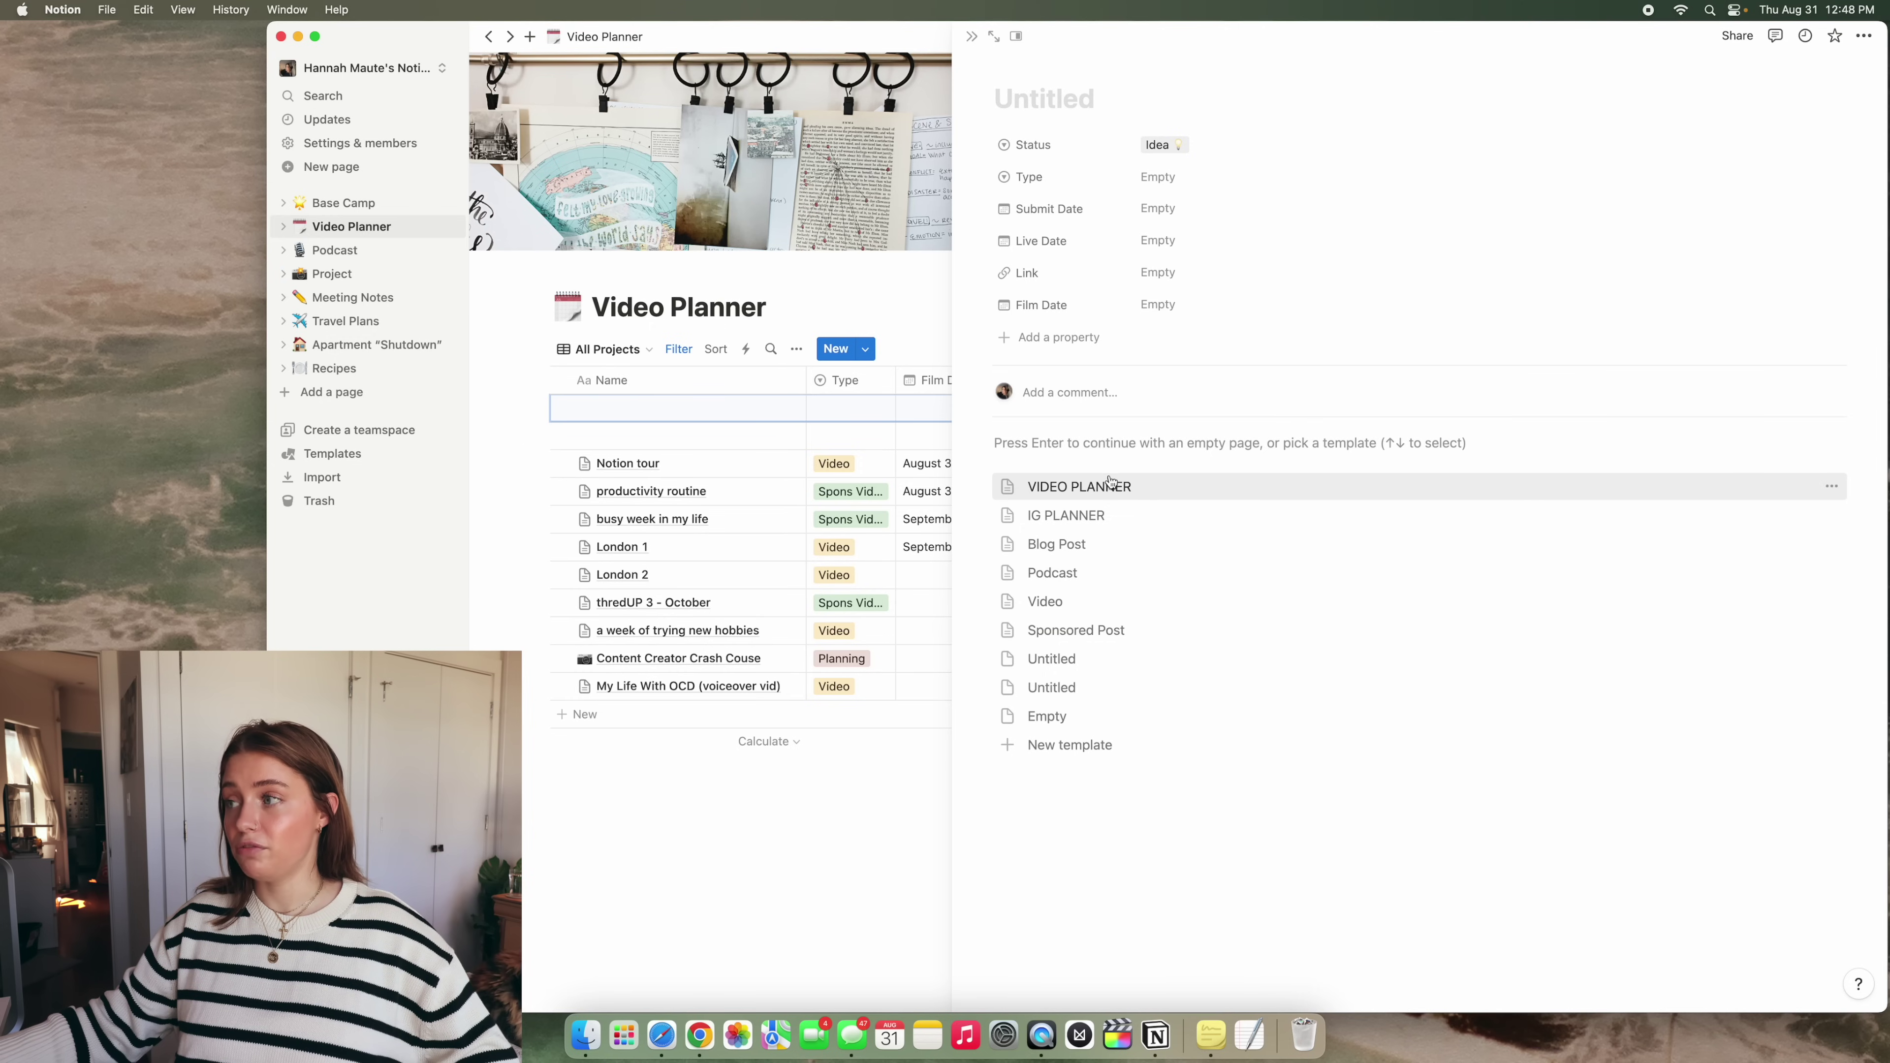
{"action": "left_click", "coordinate": [1111, 485]}
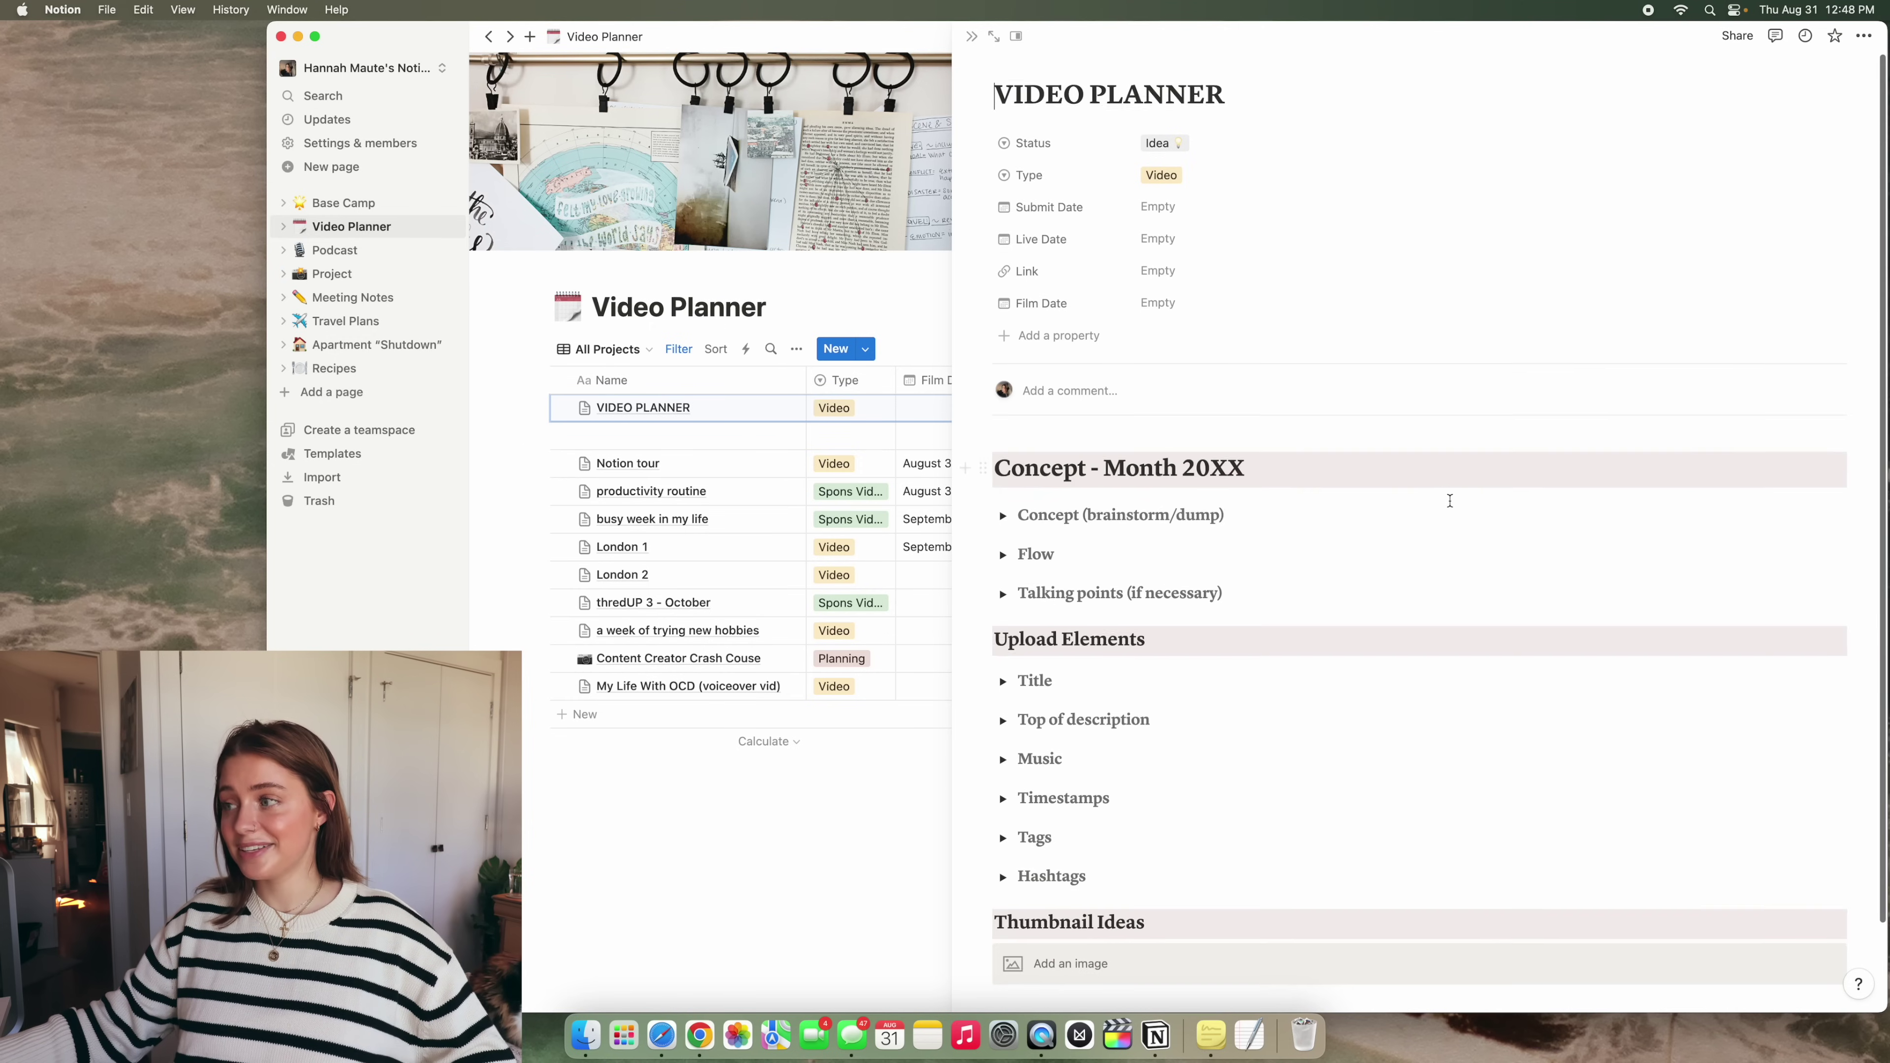
{"action": "scroll", "coordinate": [1444, 491], "scroll_direction": "down", "scroll_amount": 3}
{"action": "scroll", "coordinate": [1449, 500], "scroll_direction": "up", "scroll_amount": 3}
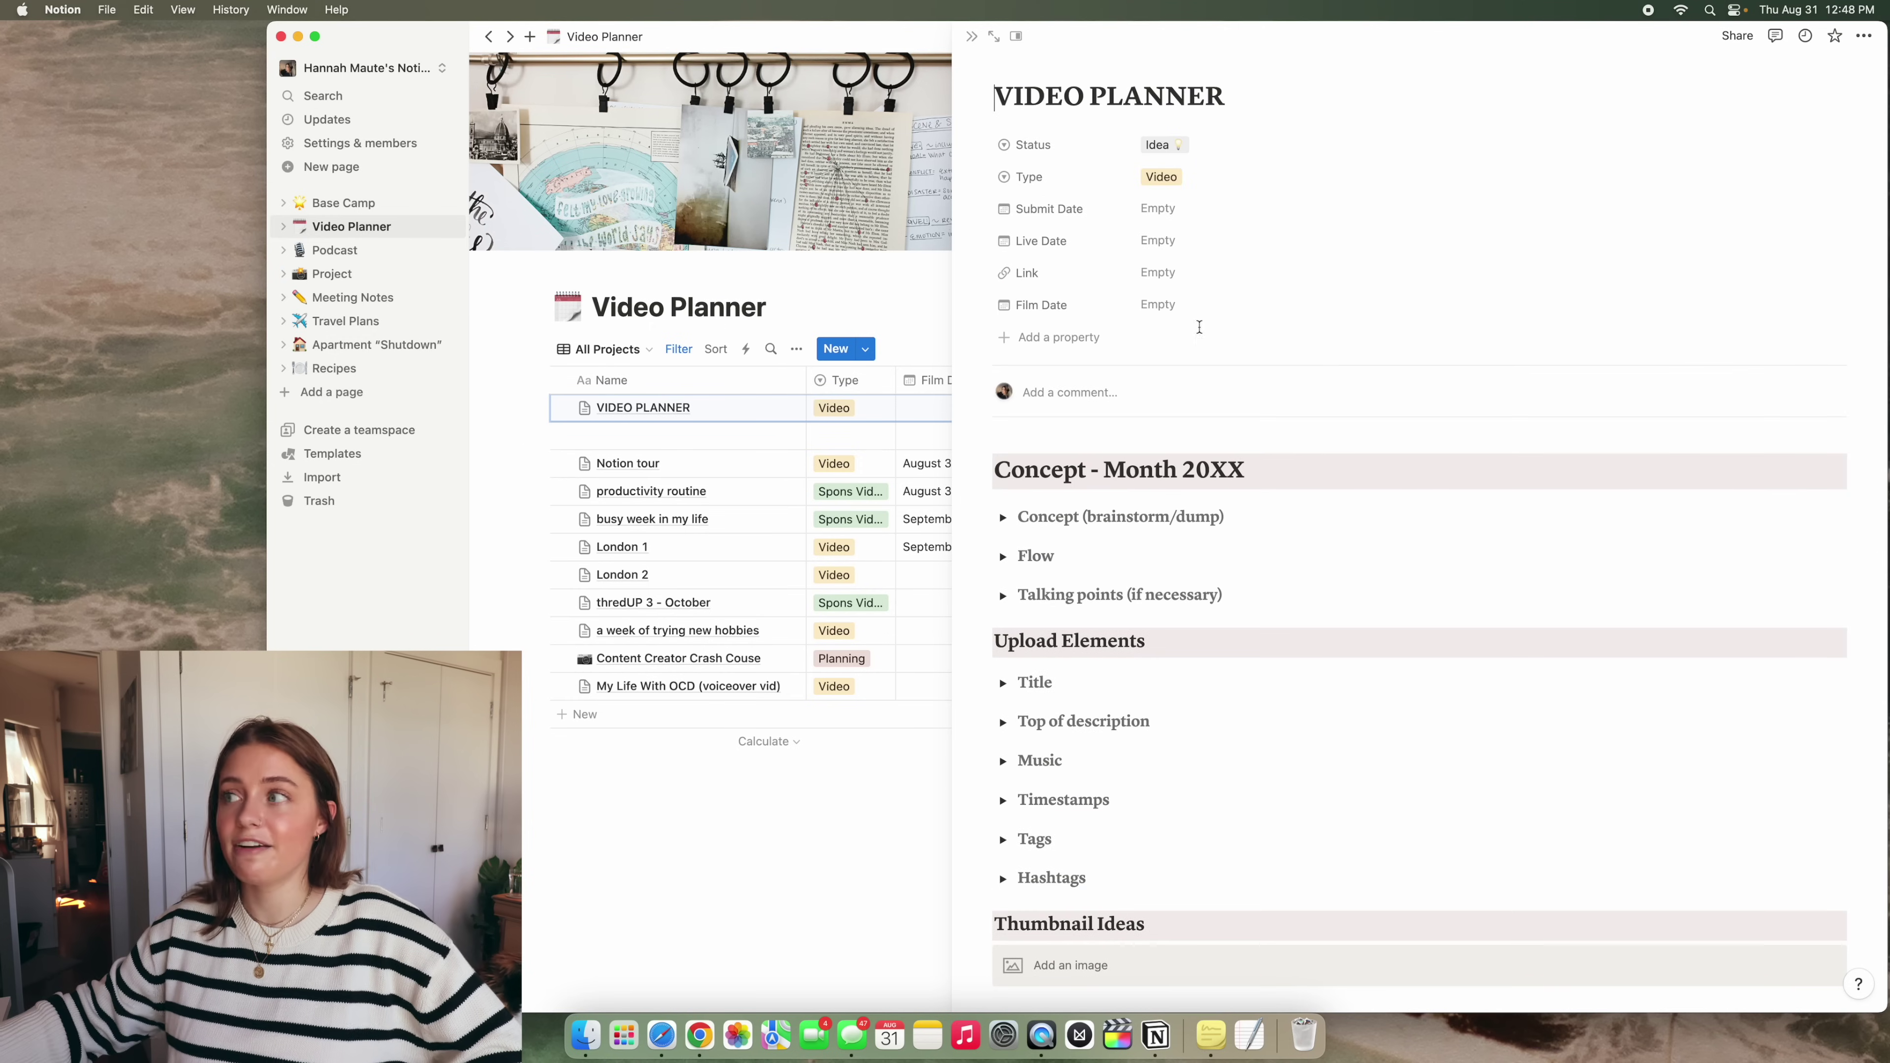
{"action": "left_click", "coordinate": [972, 36]}
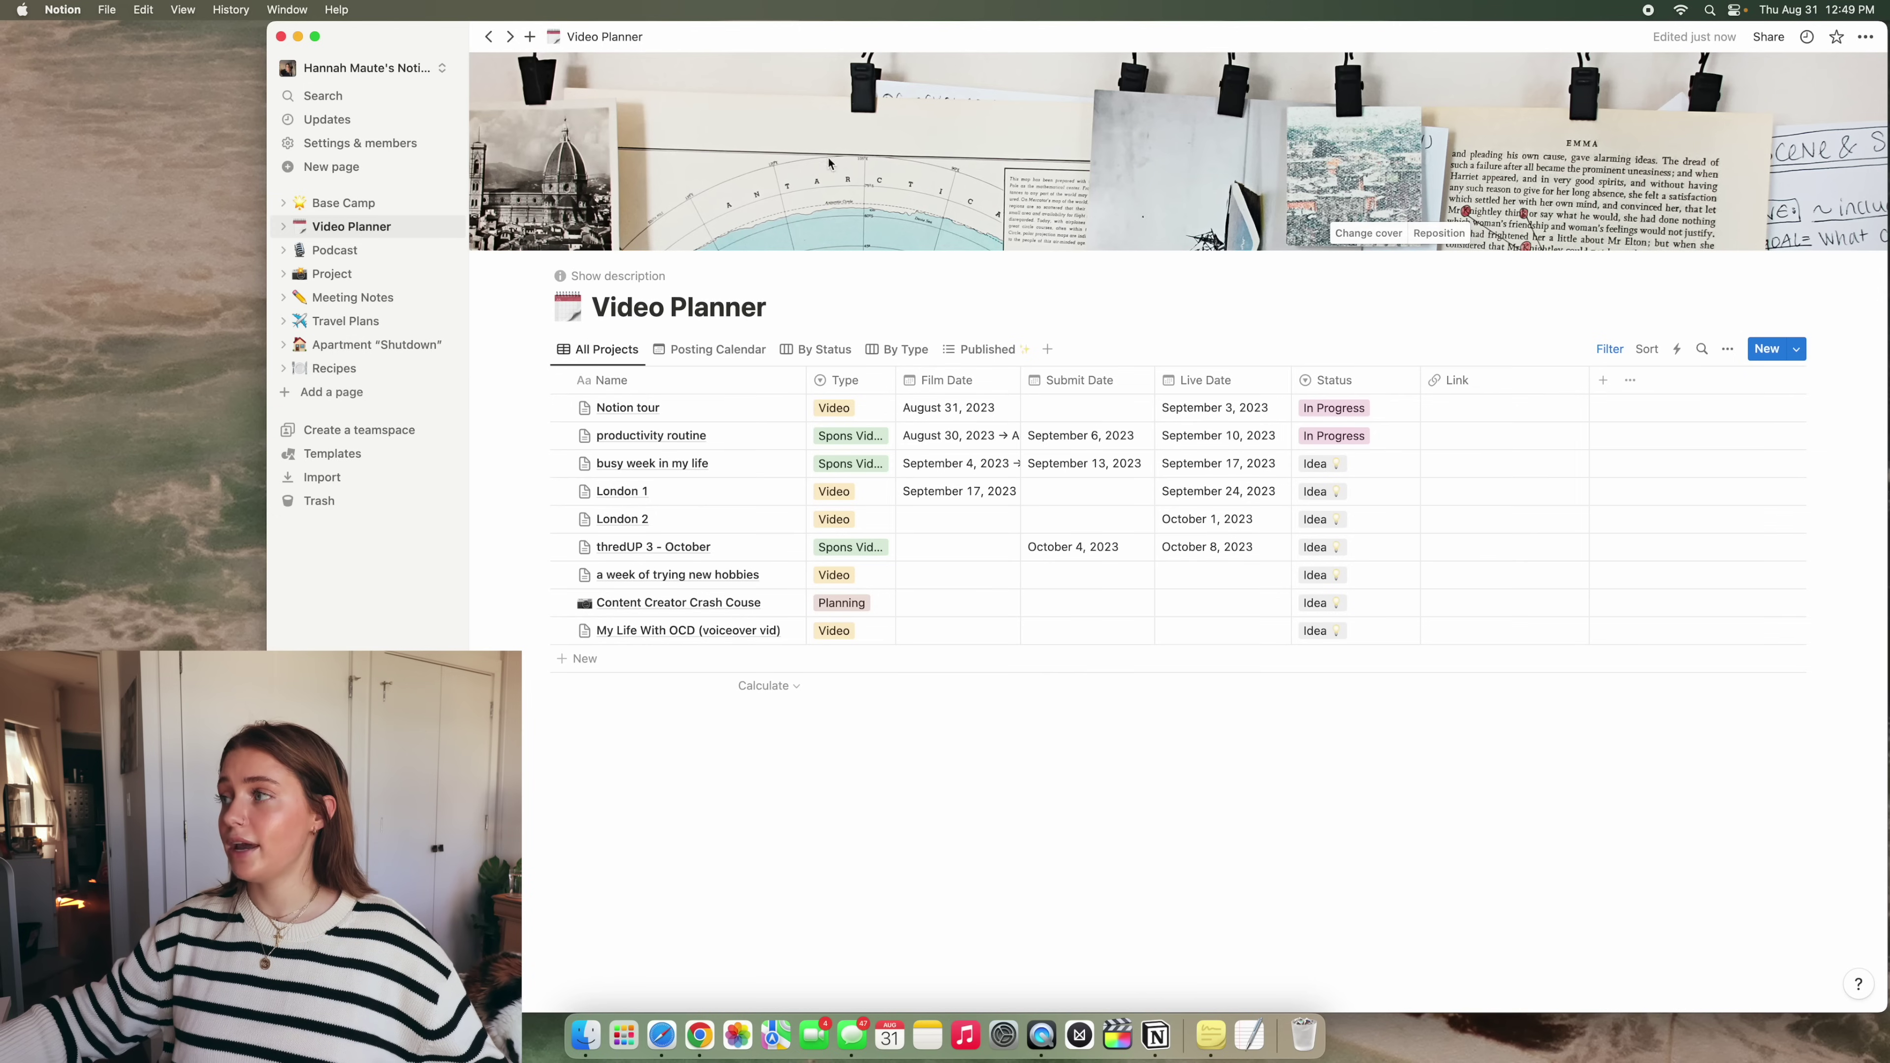
Inspect the Type and Status options for Notion tour without changing them
{"action": "left_click", "coordinate": [839, 414]}
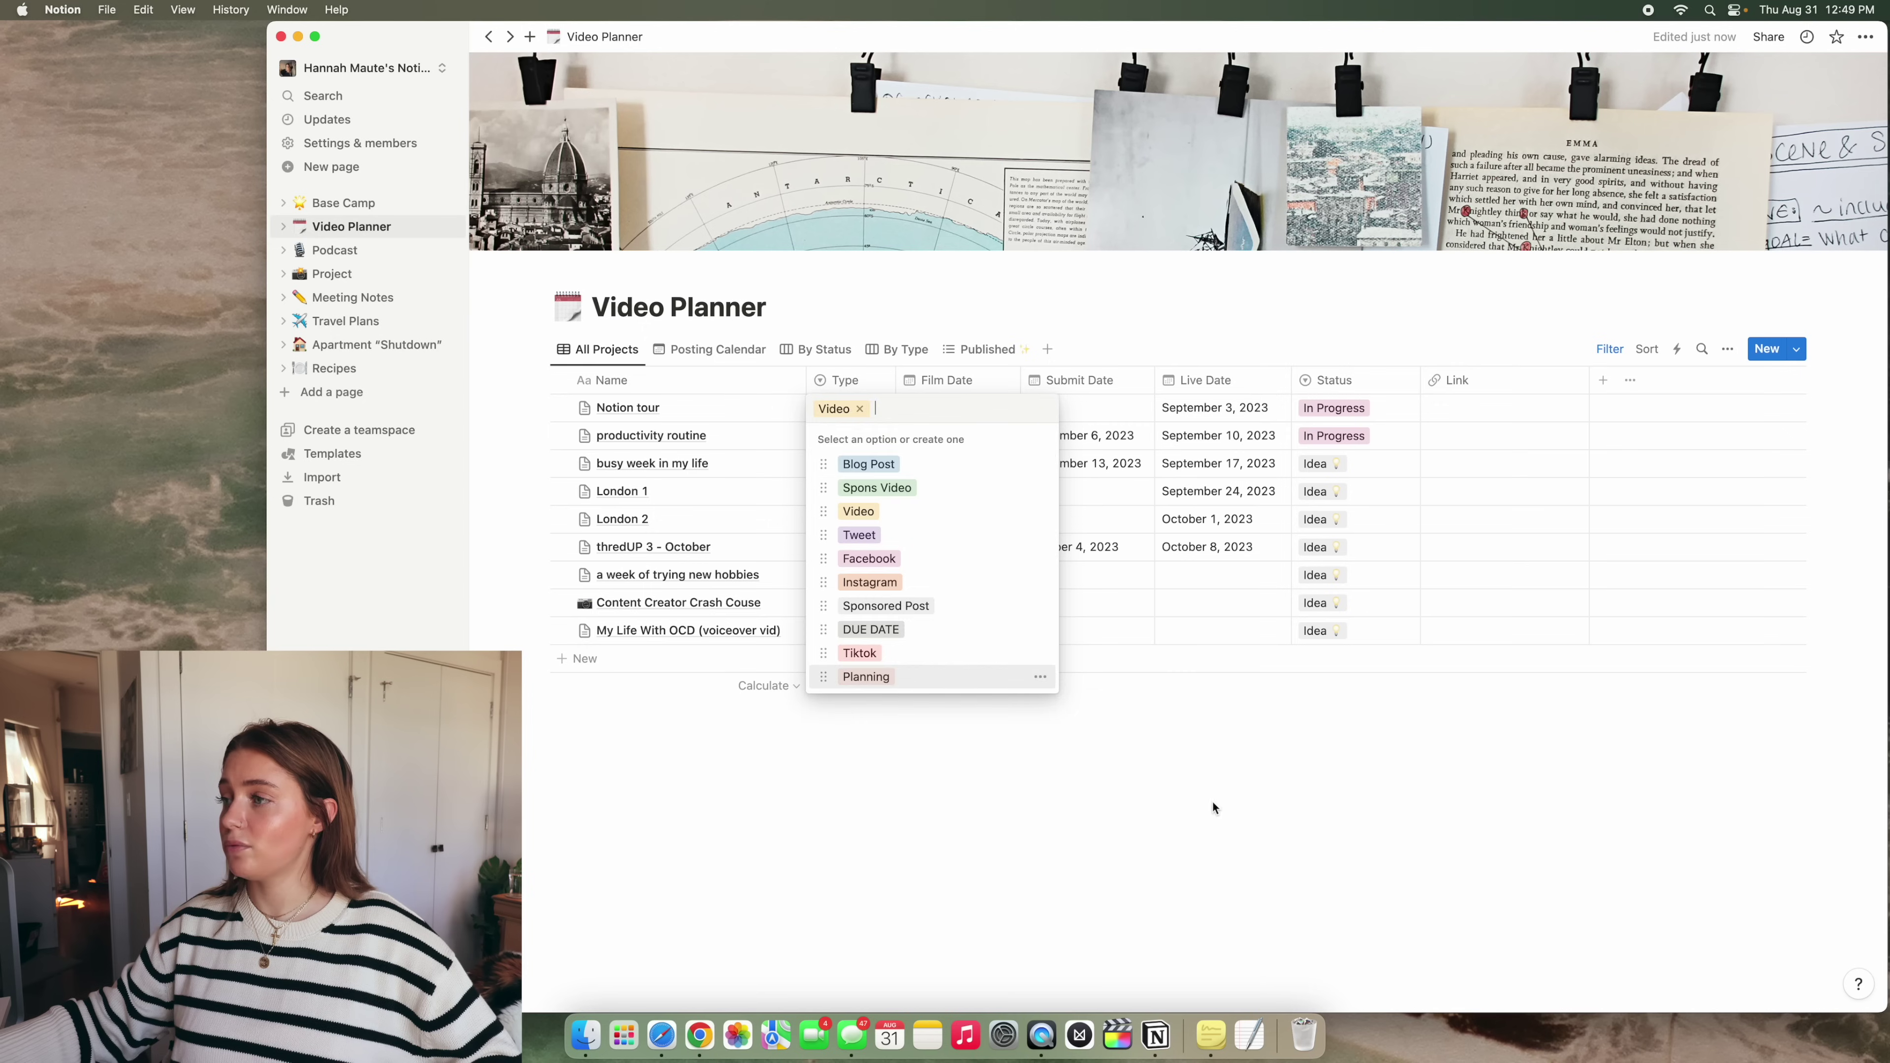
{"action": "left_click", "coordinate": [1184, 801]}
{"action": "left_click", "coordinate": [1332, 408]}
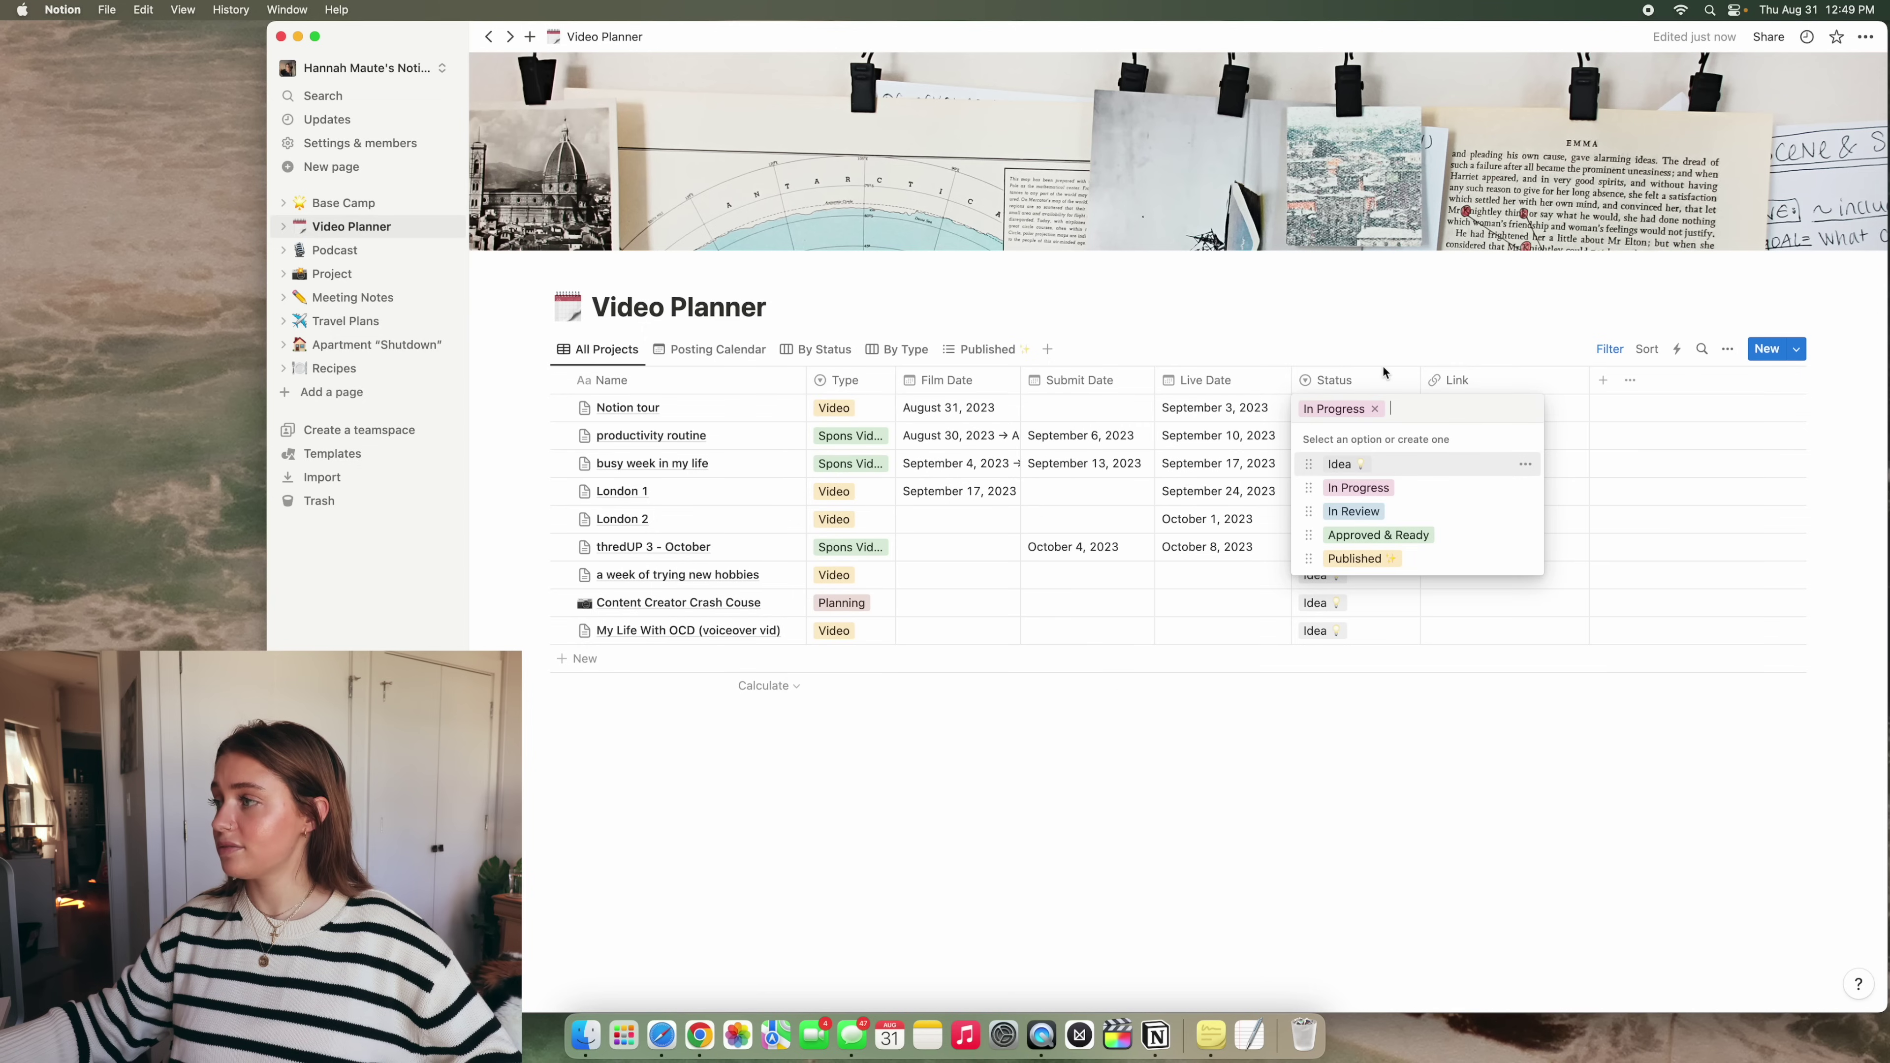
{"action": "key", "text": "Escape"}
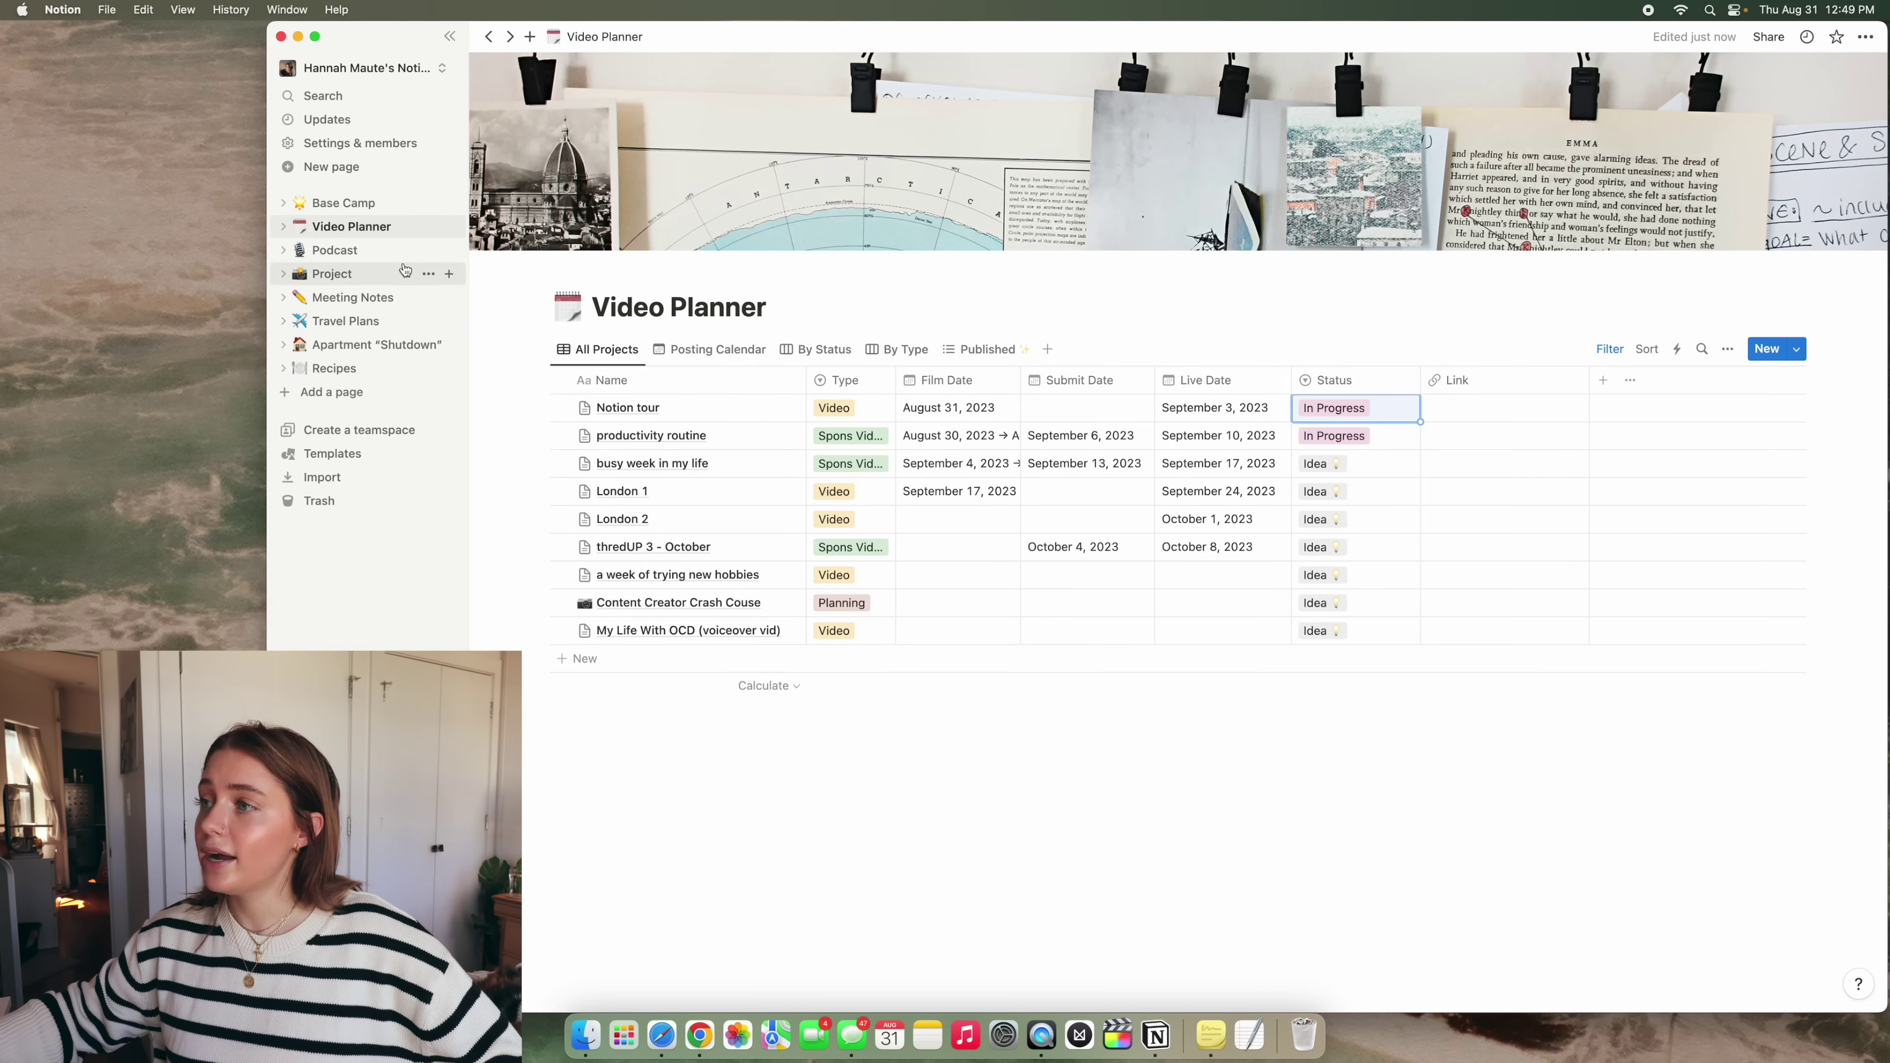
Open the Podcast page and scroll to its Topics // episodes table
{"action": "left_click", "coordinate": [335, 250]}
{"action": "scroll", "coordinate": [1608, 629], "scroll_direction": "down", "scroll_amount": 2}
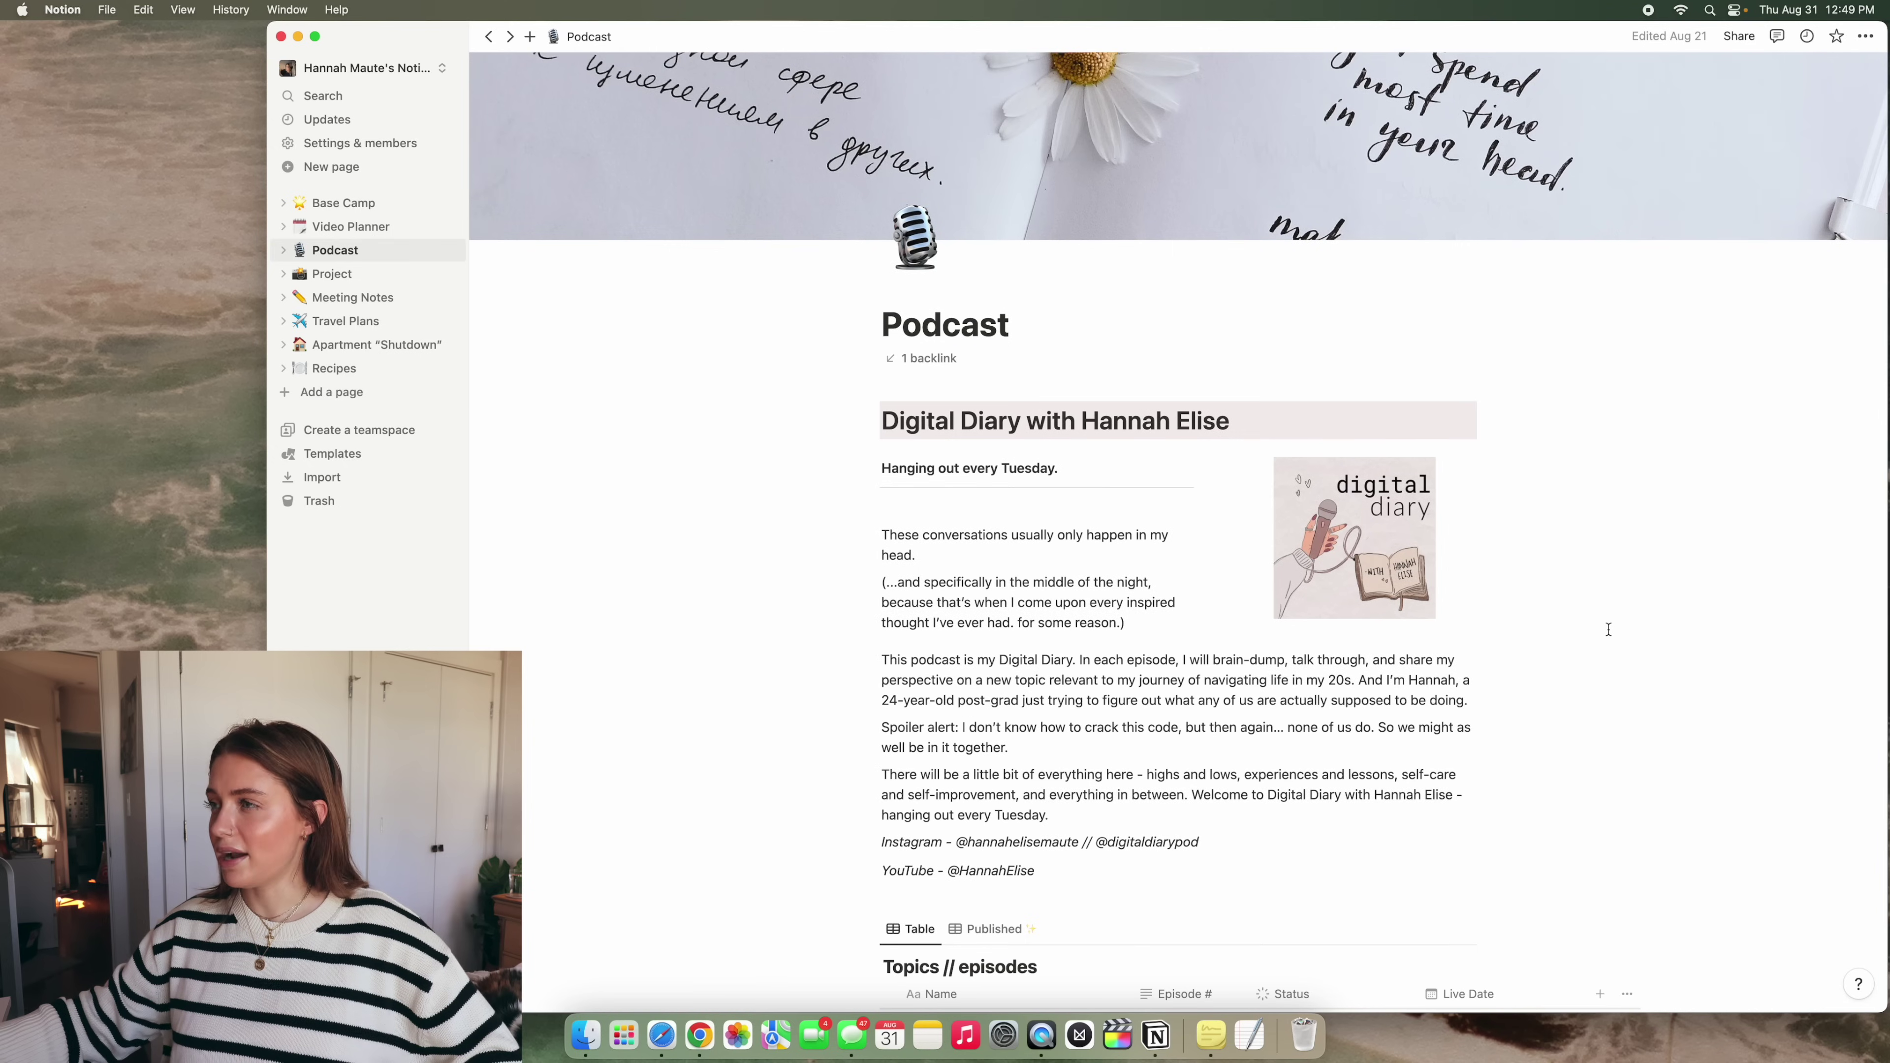
{"action": "scroll", "coordinate": [1608, 629], "scroll_direction": "down", "scroll_amount": 2}
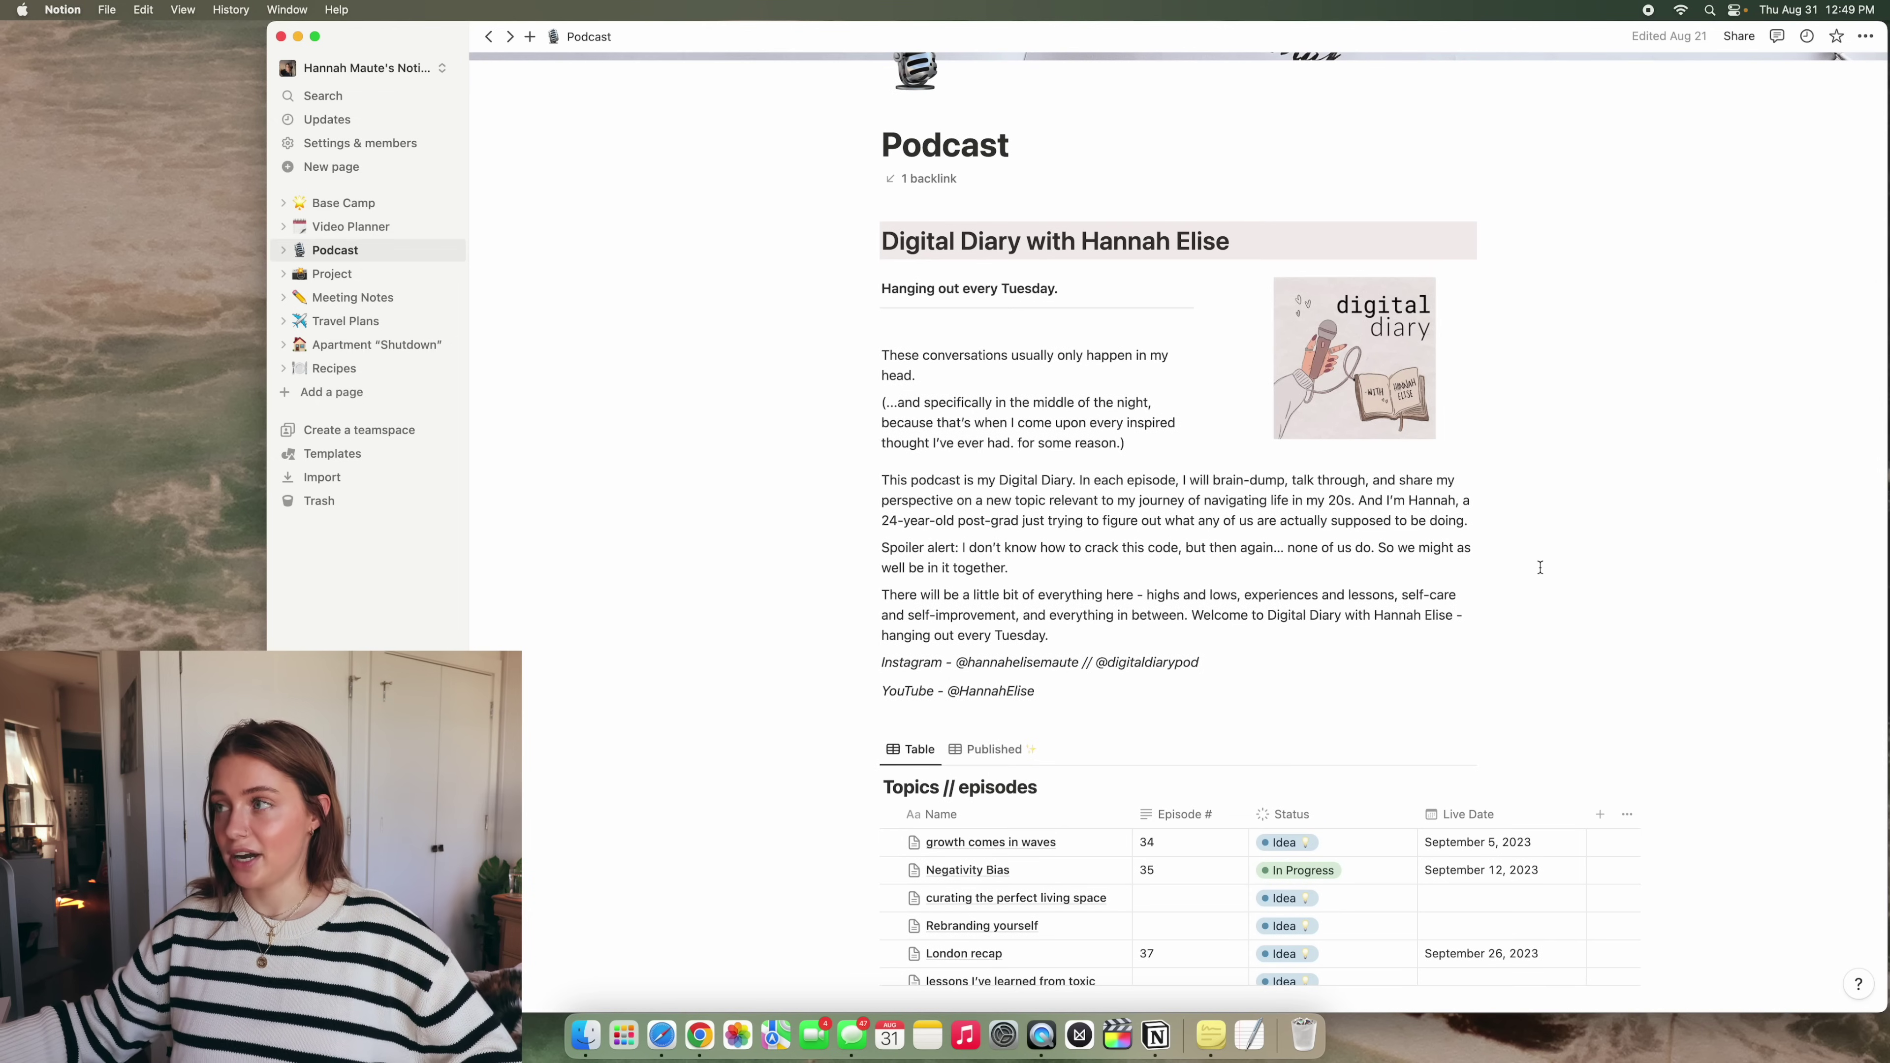
{"action": "scroll", "coordinate": [1540, 568], "scroll_direction": "down", "scroll_amount": 3}
{"action": "scroll", "coordinate": [1544, 588], "scroll_direction": "up", "scroll_amount": 4}
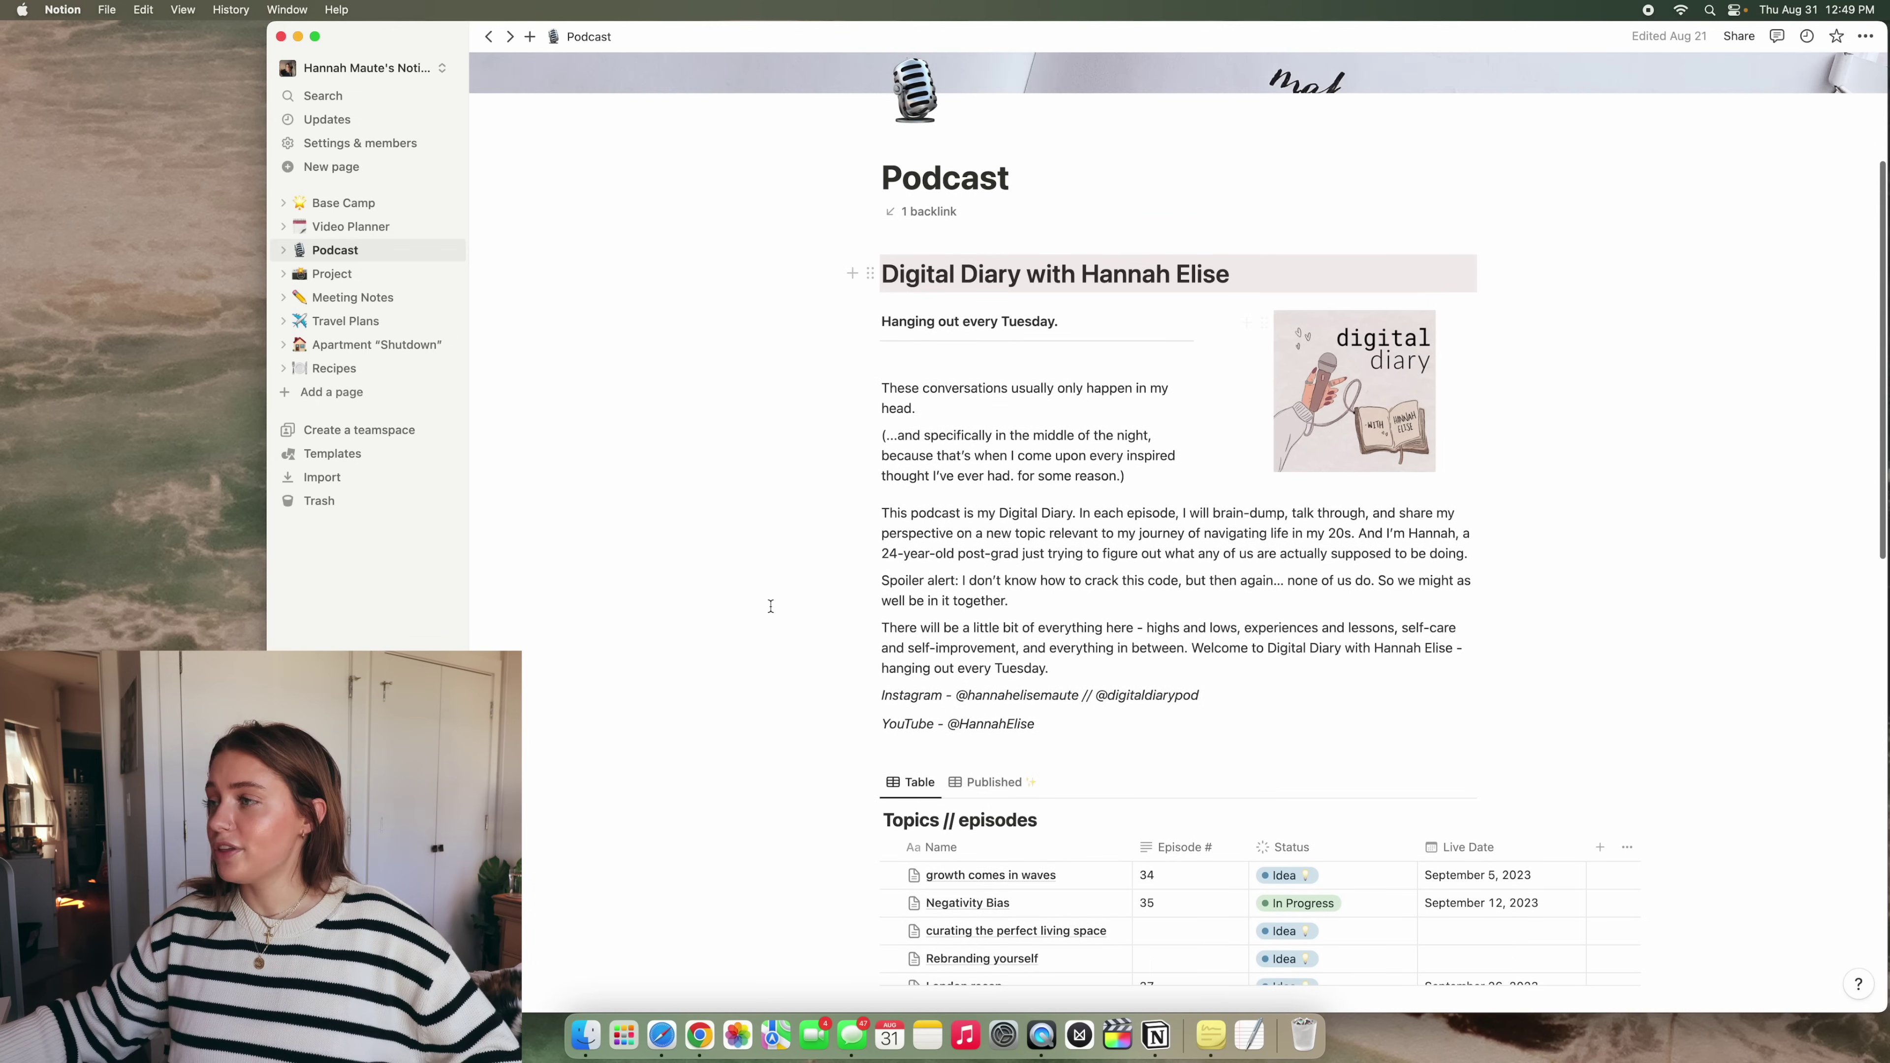
{"action": "scroll", "coordinate": [1549, 611], "scroll_direction": "down", "scroll_amount": 8}
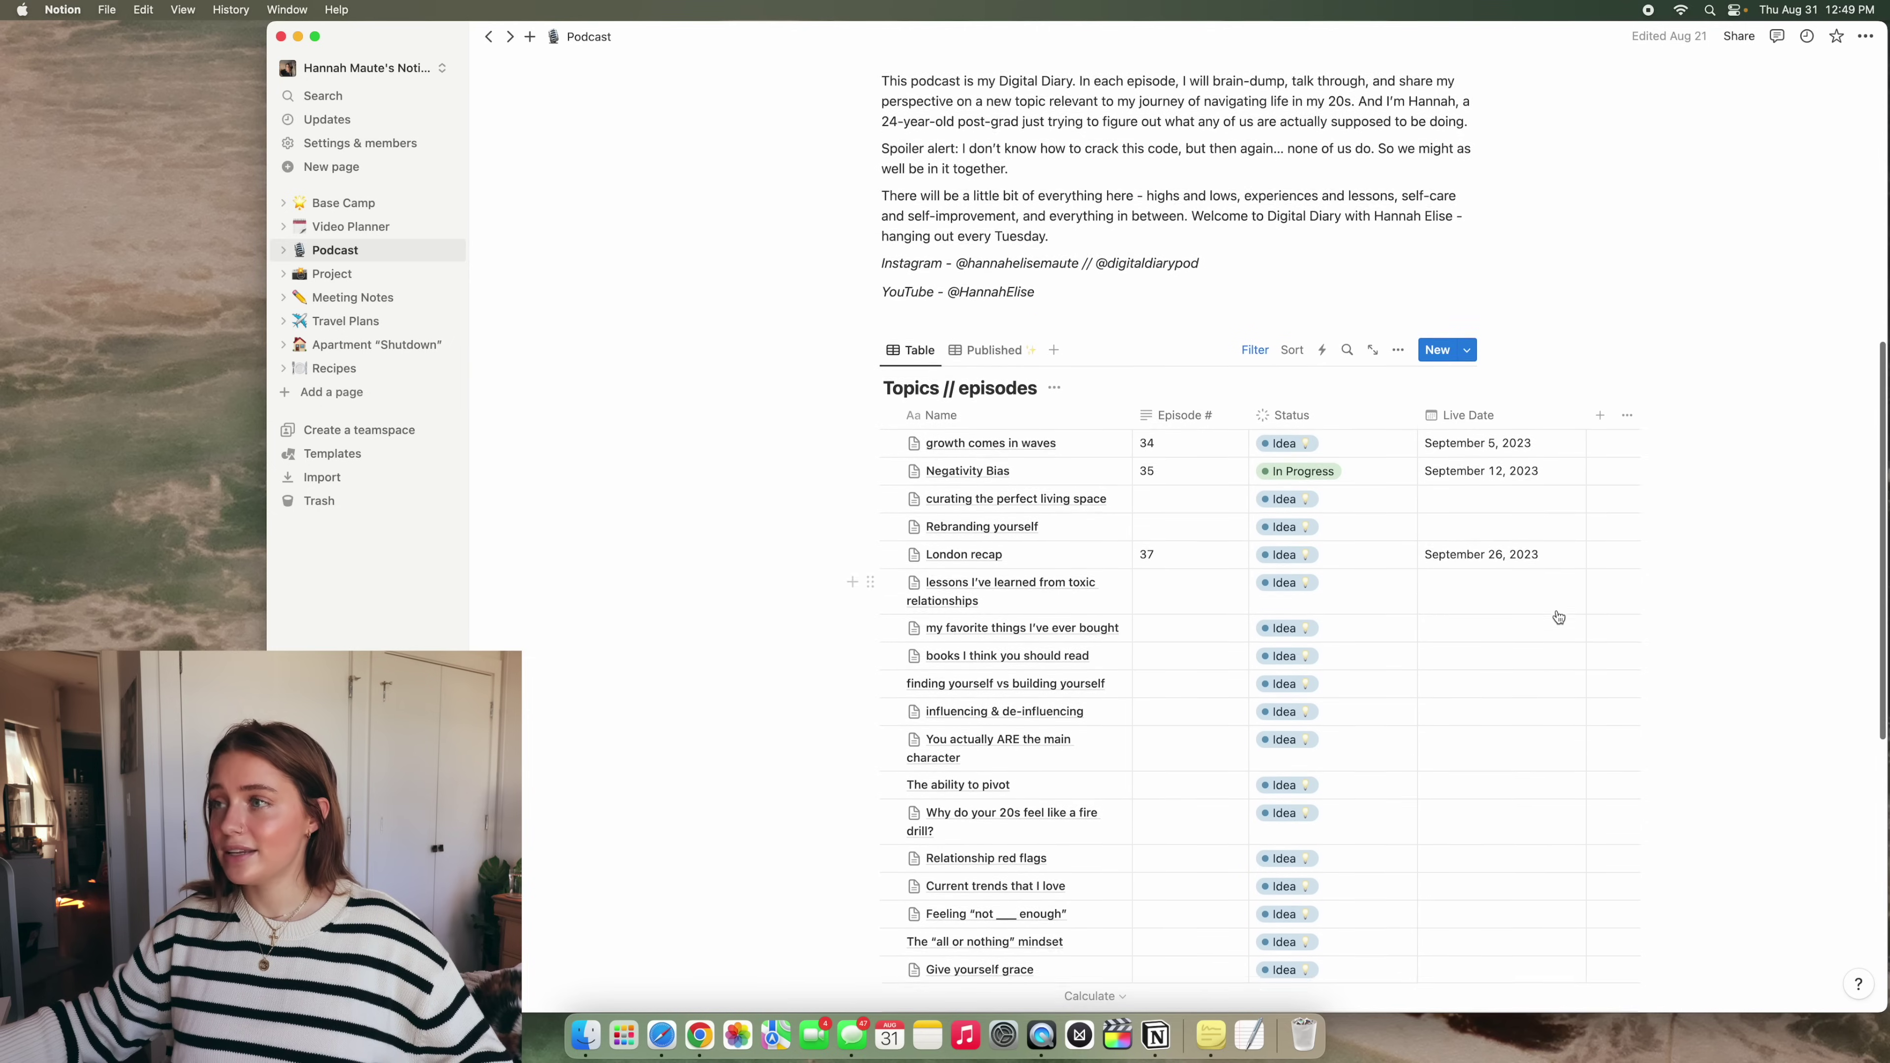
{"action": "scroll", "coordinate": [1558, 616], "scroll_direction": "down", "scroll_amount": 3}
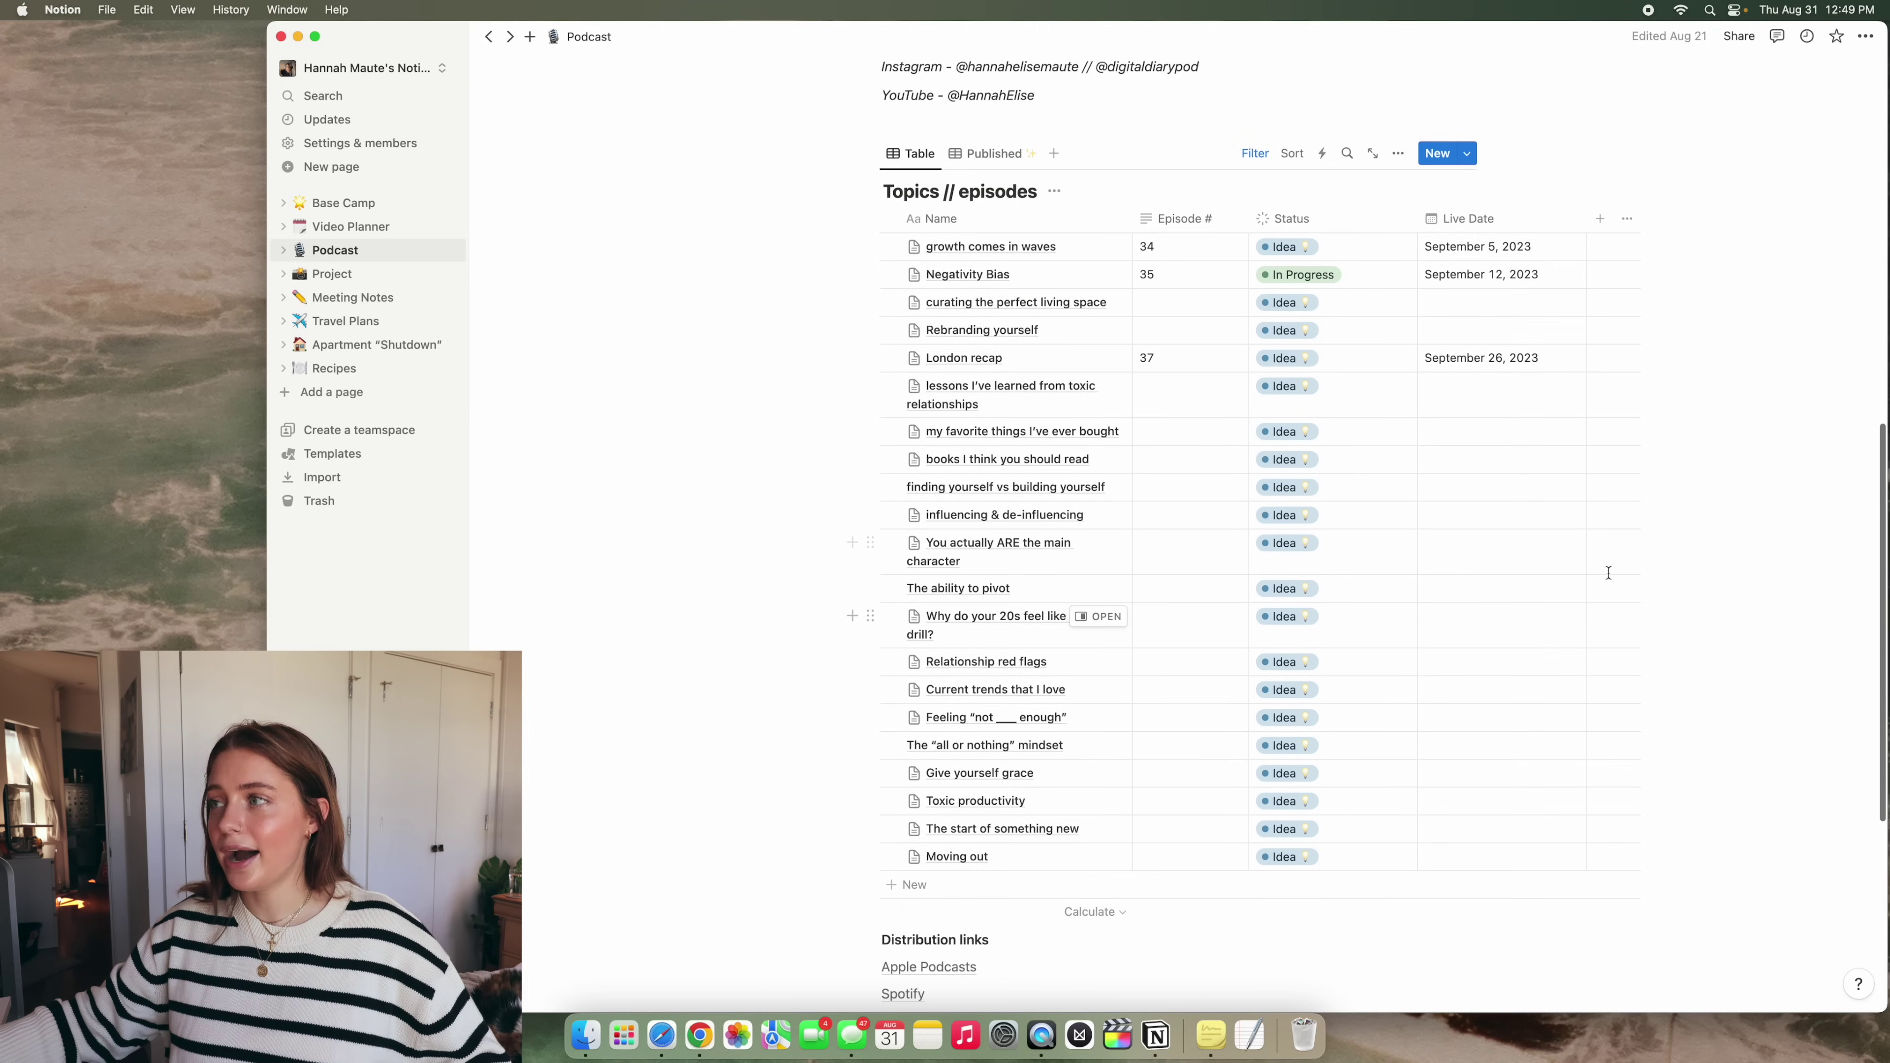
{"action": "scroll", "coordinate": [1450, 335], "scroll_direction": "up", "scroll_amount": 2}
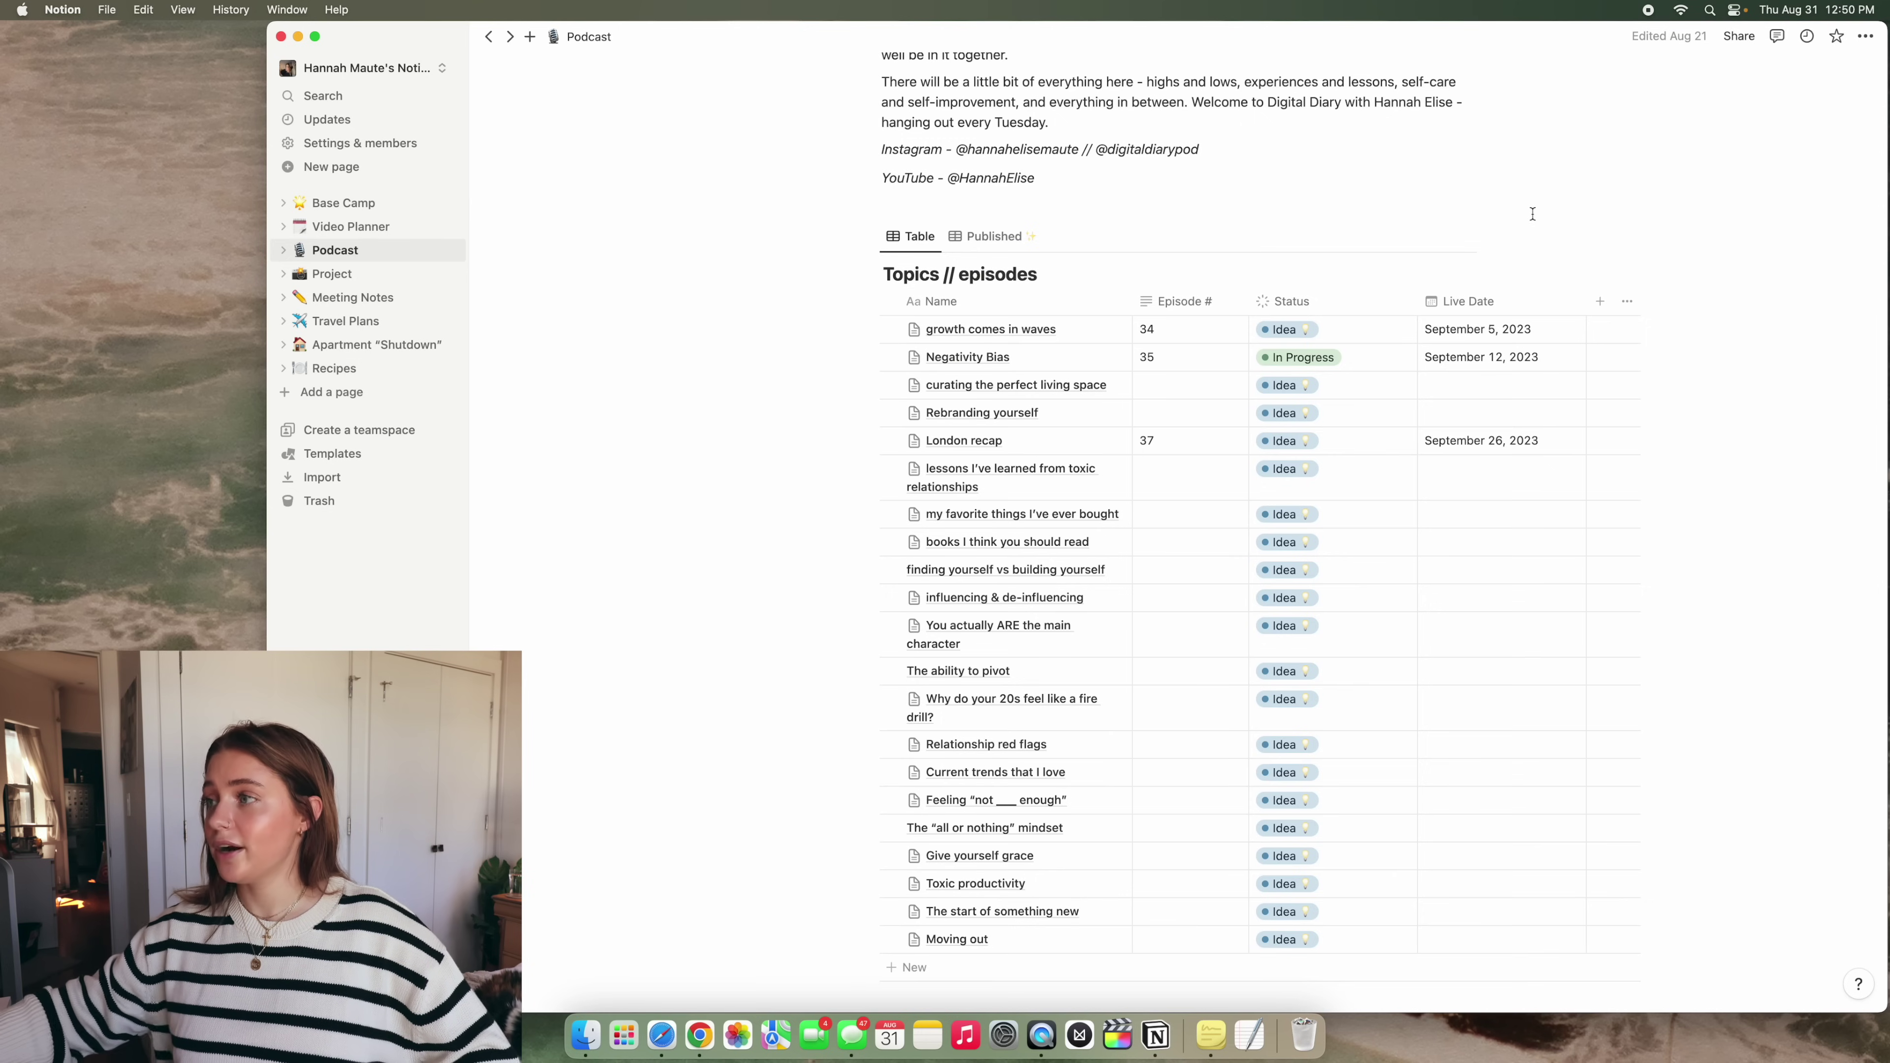
{"action": "left_click", "coordinate": [1109, 358]}
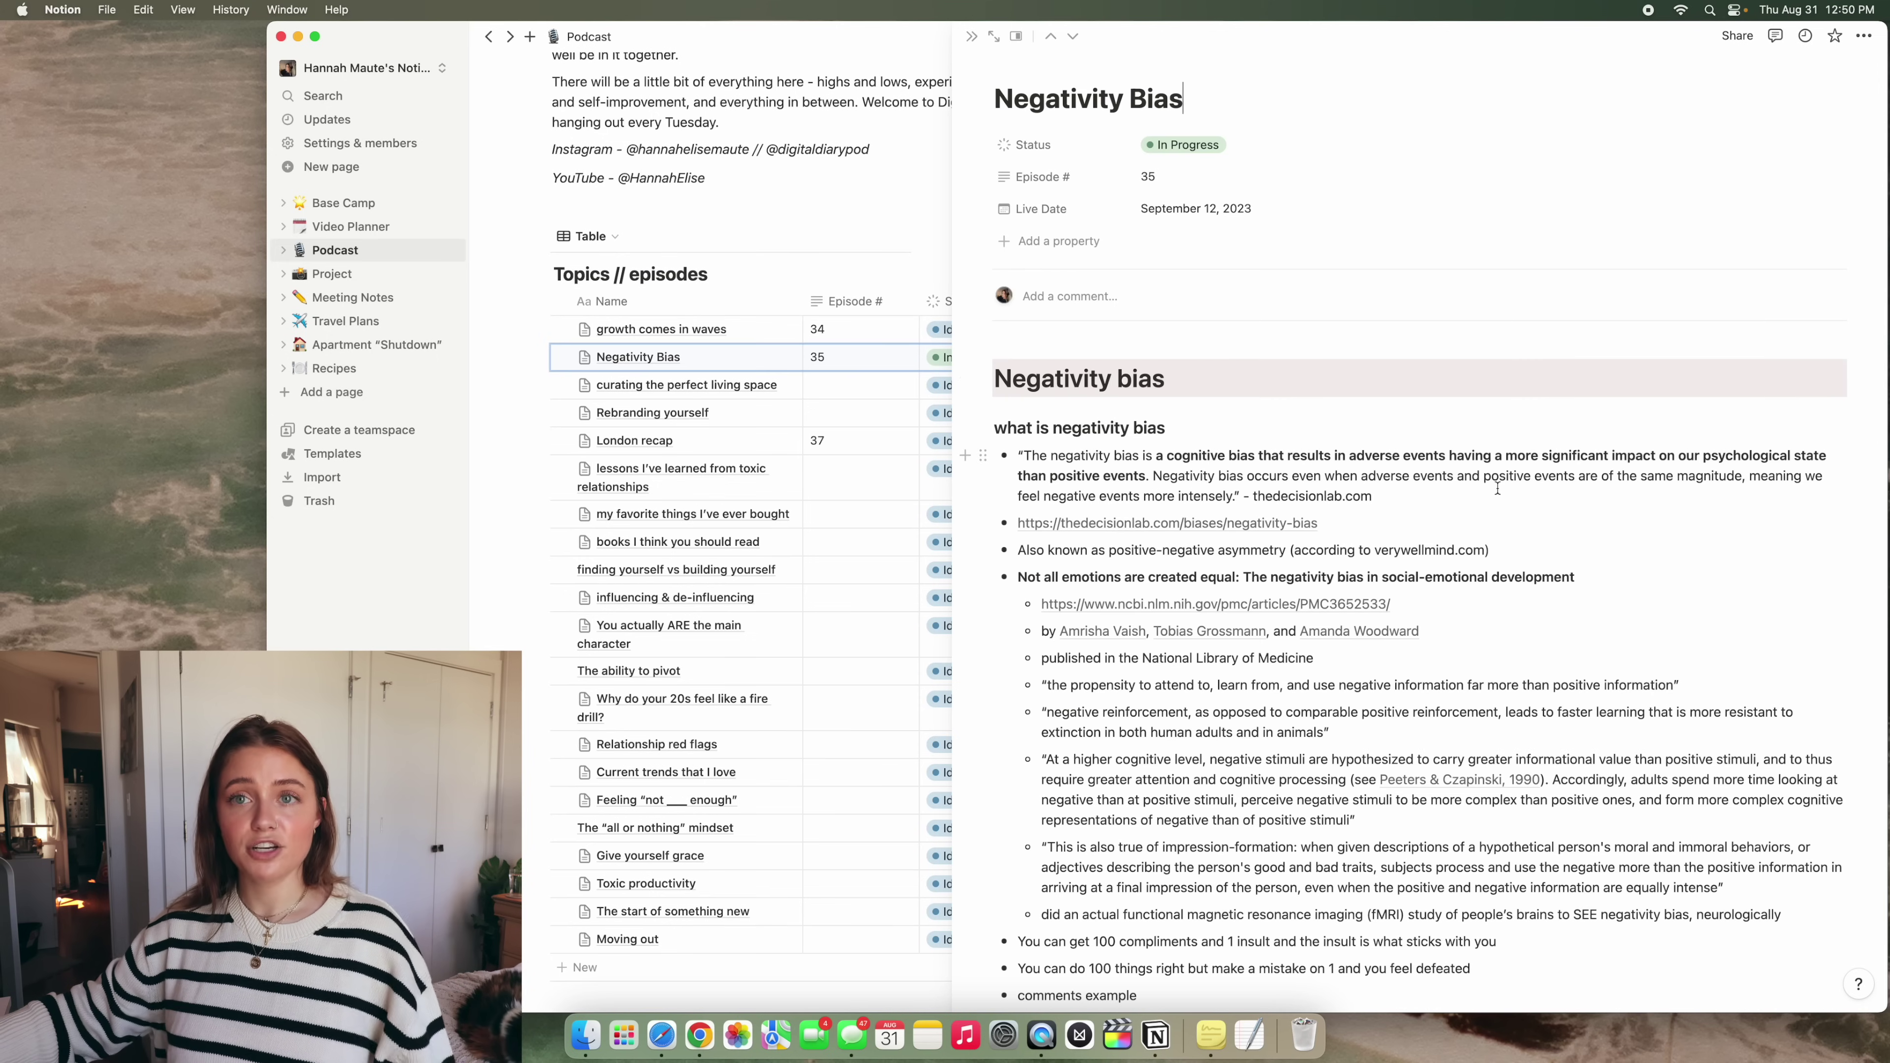
{"action": "scroll", "coordinate": [1500, 489], "scroll_direction": "down", "scroll_amount": 3}
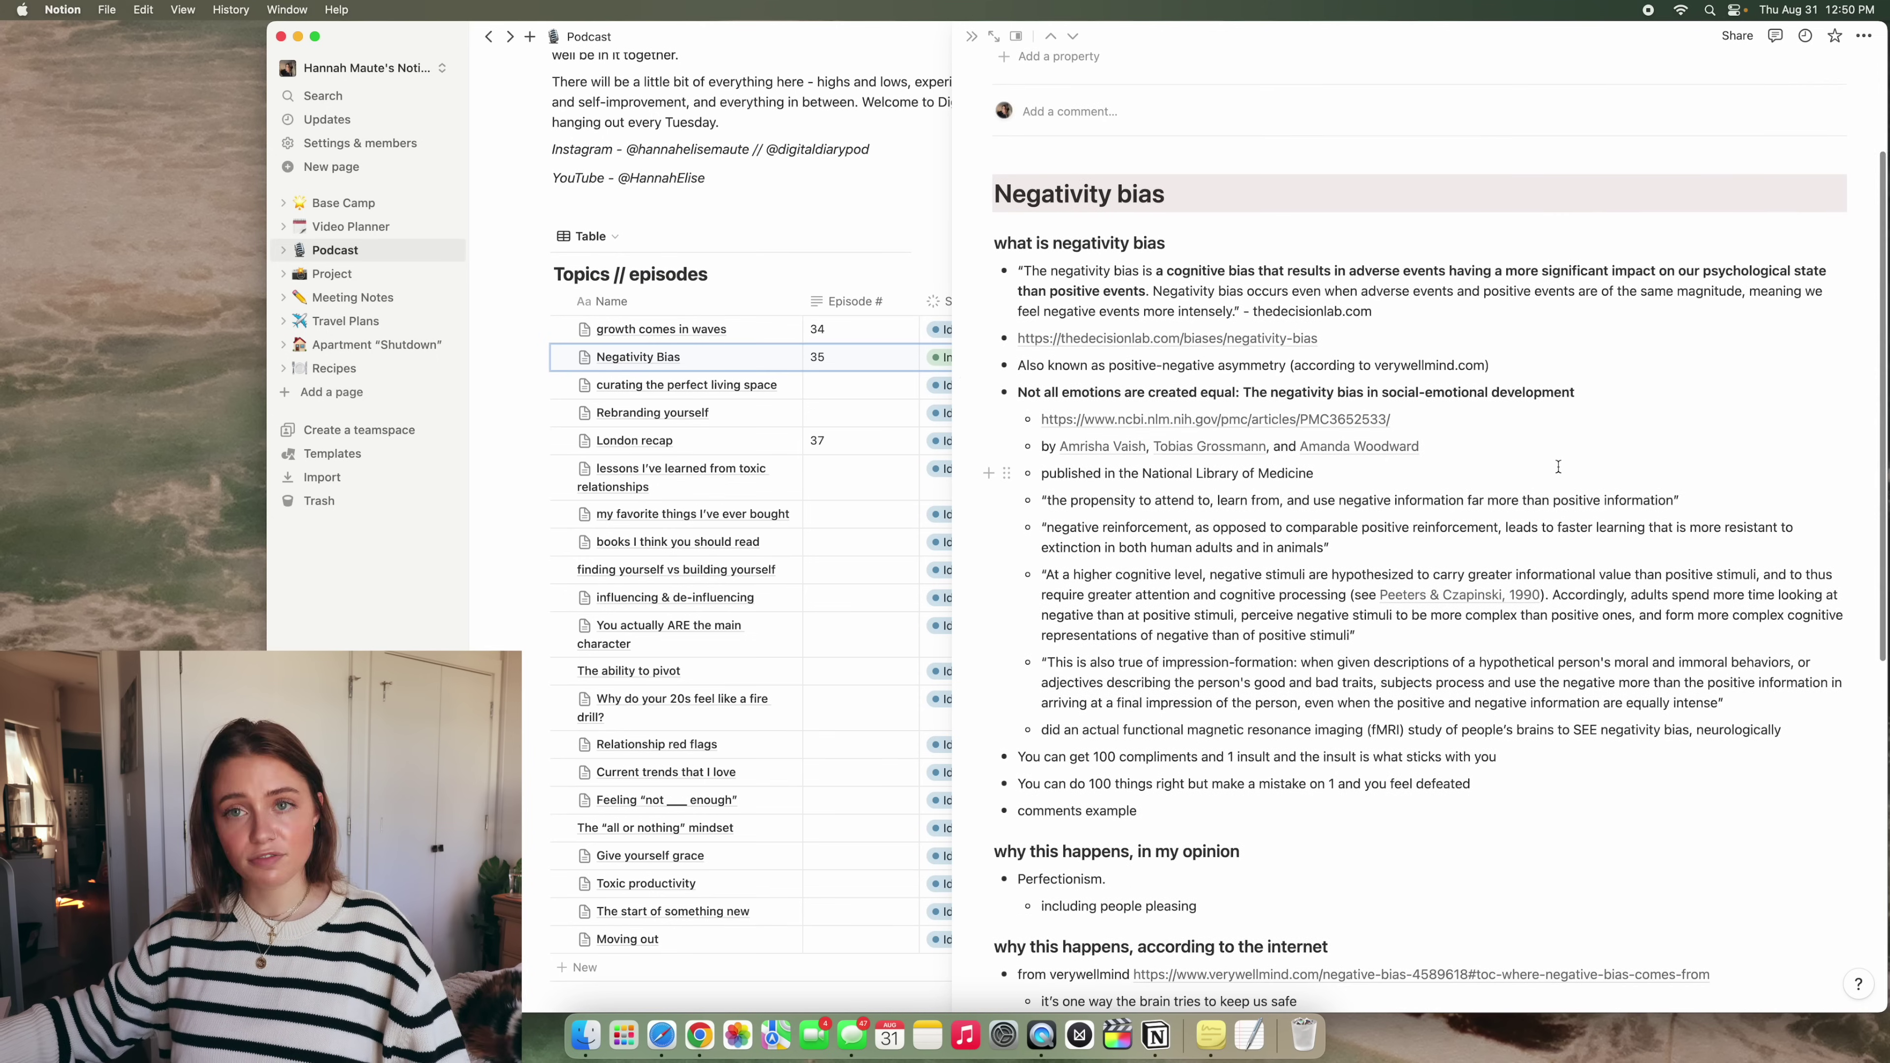
{"action": "scroll", "coordinate": [1558, 466], "scroll_direction": "down", "scroll_amount": 10}
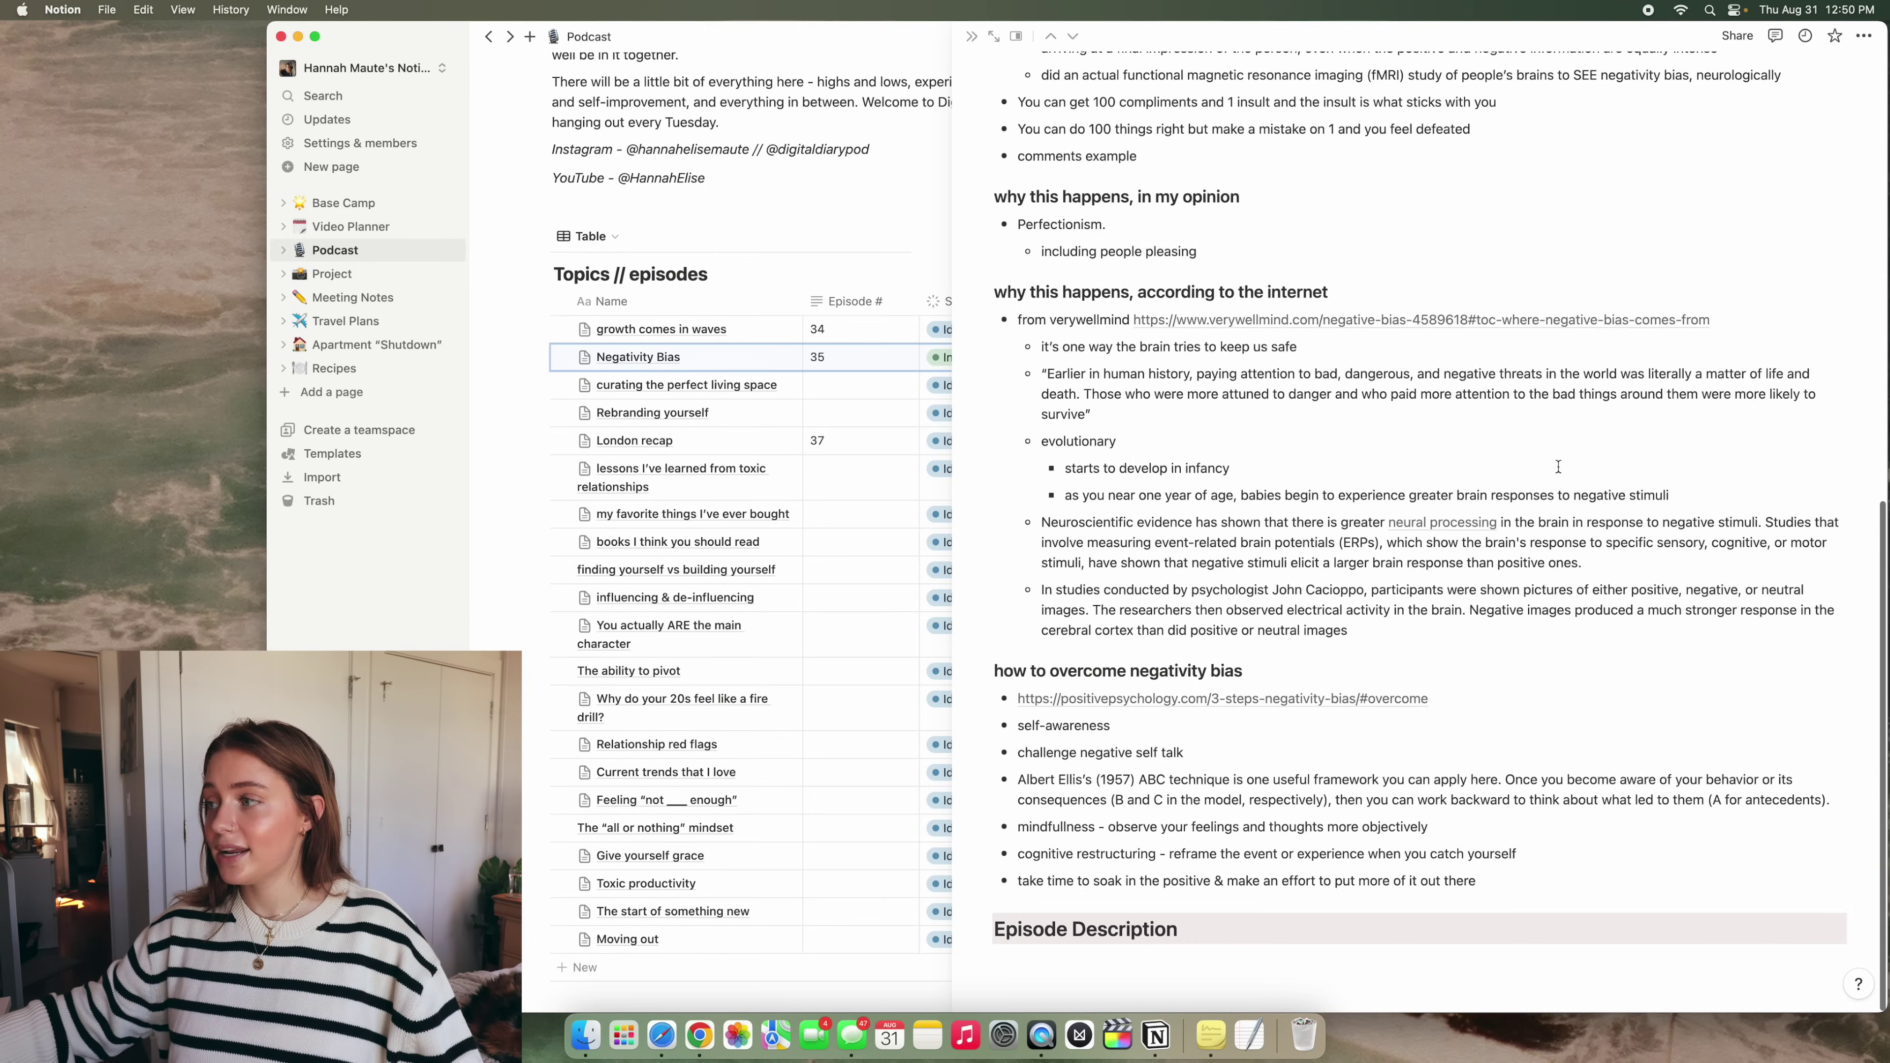
{"action": "scroll", "coordinate": [1558, 467], "scroll_direction": "up", "scroll_amount": 13}
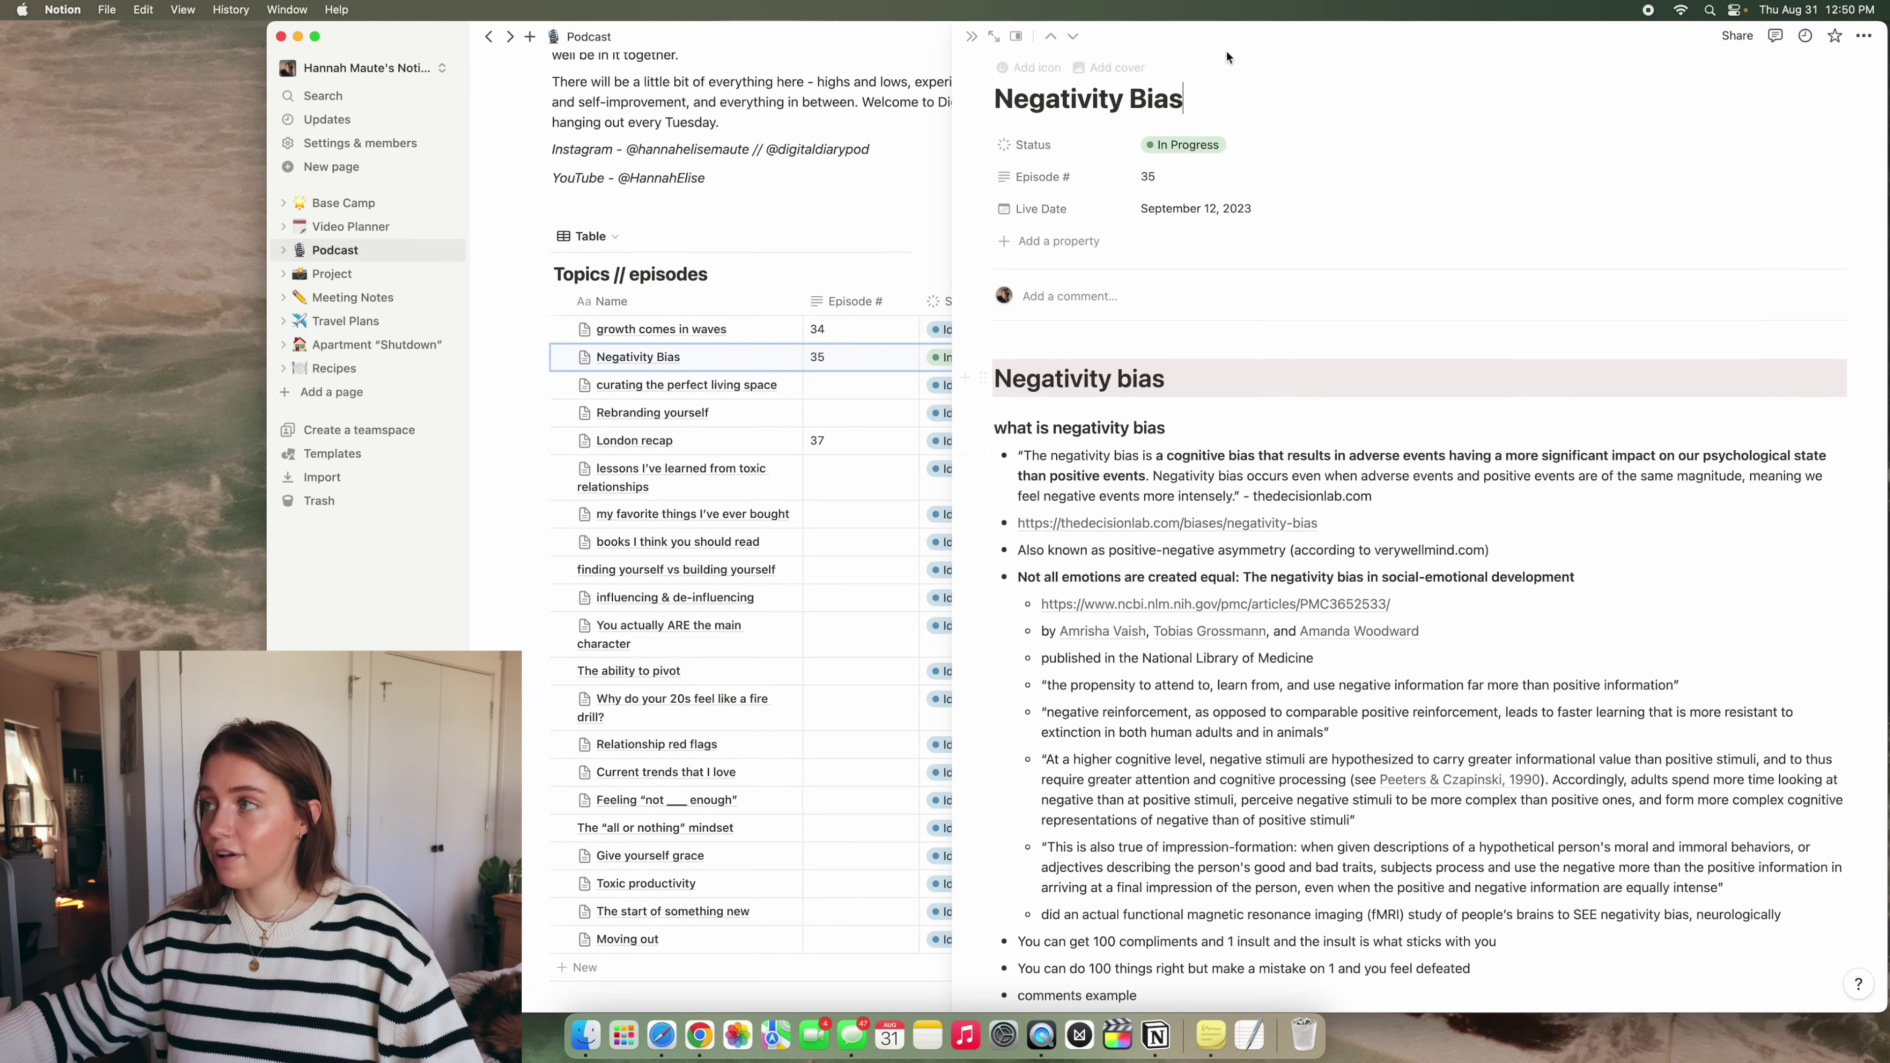
{"action": "left_click", "coordinate": [970, 39]}
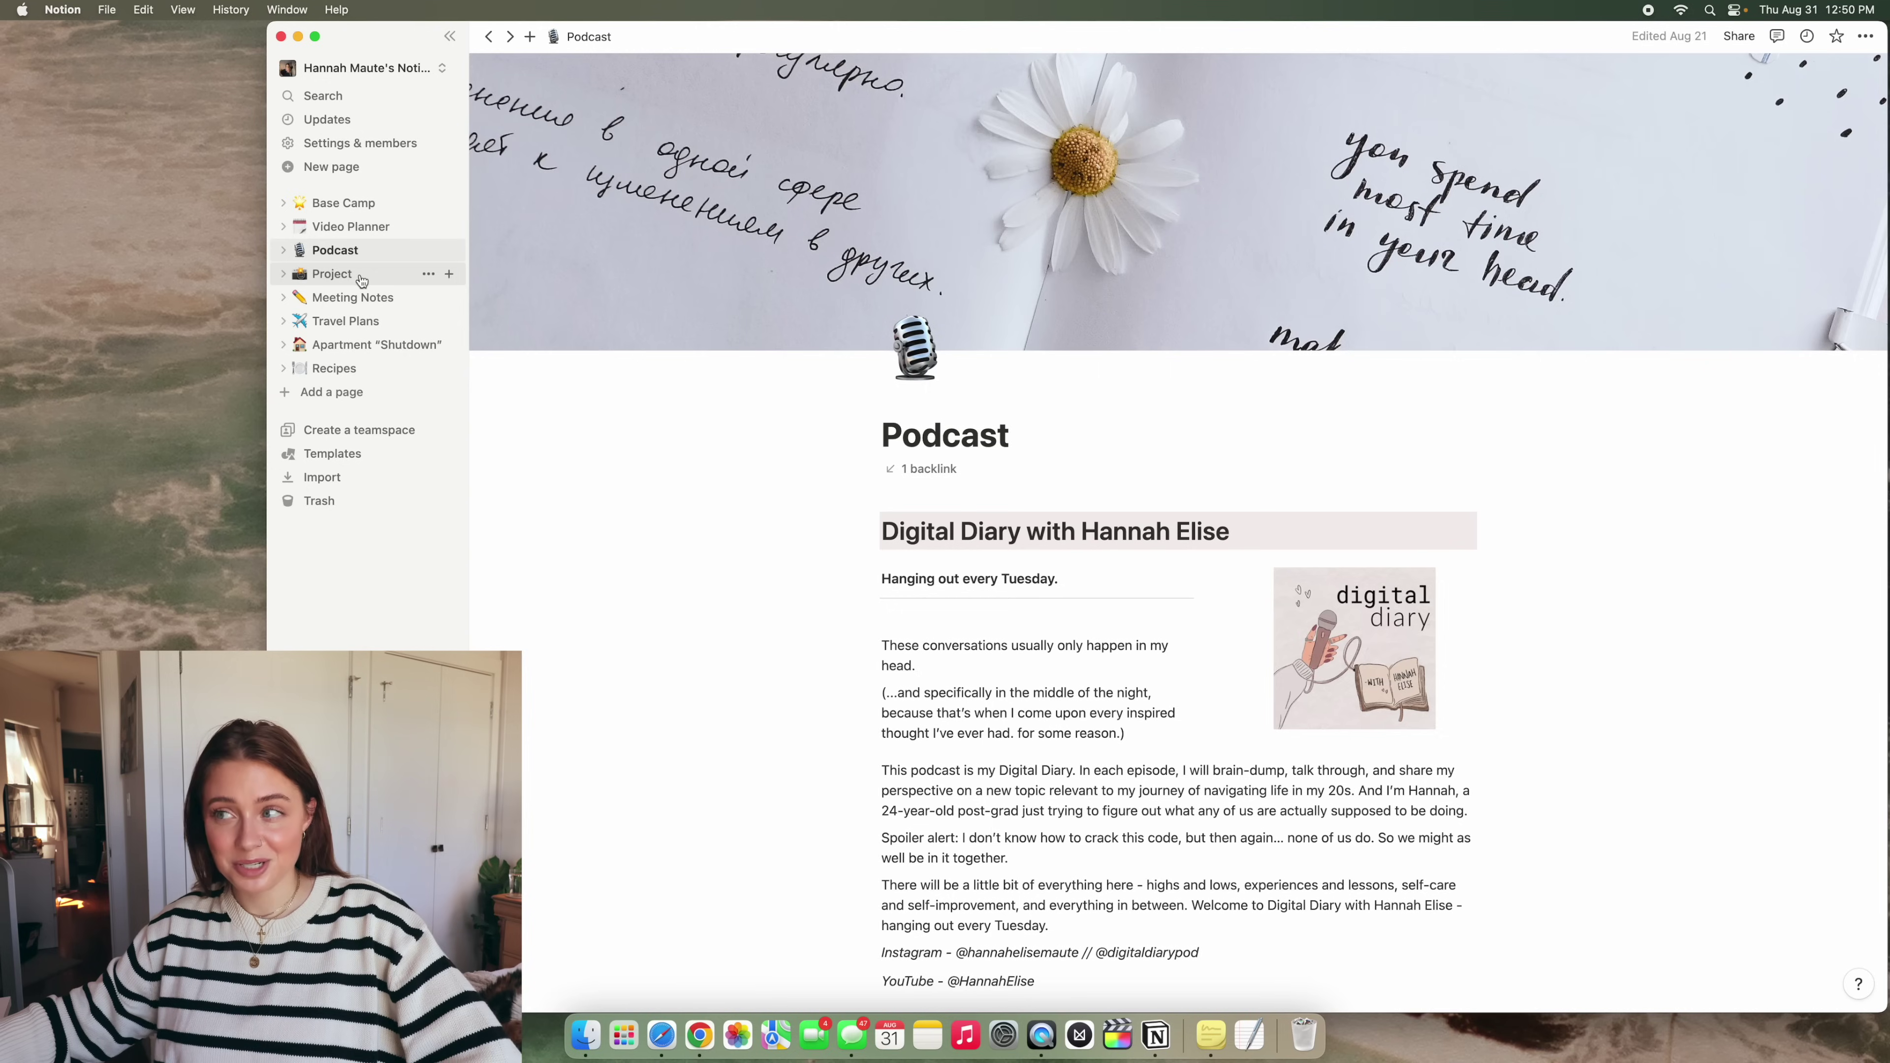
Open the Project page, then its Startup Brand Workbook sub-page
{"action": "left_click", "coordinate": [361, 280]}
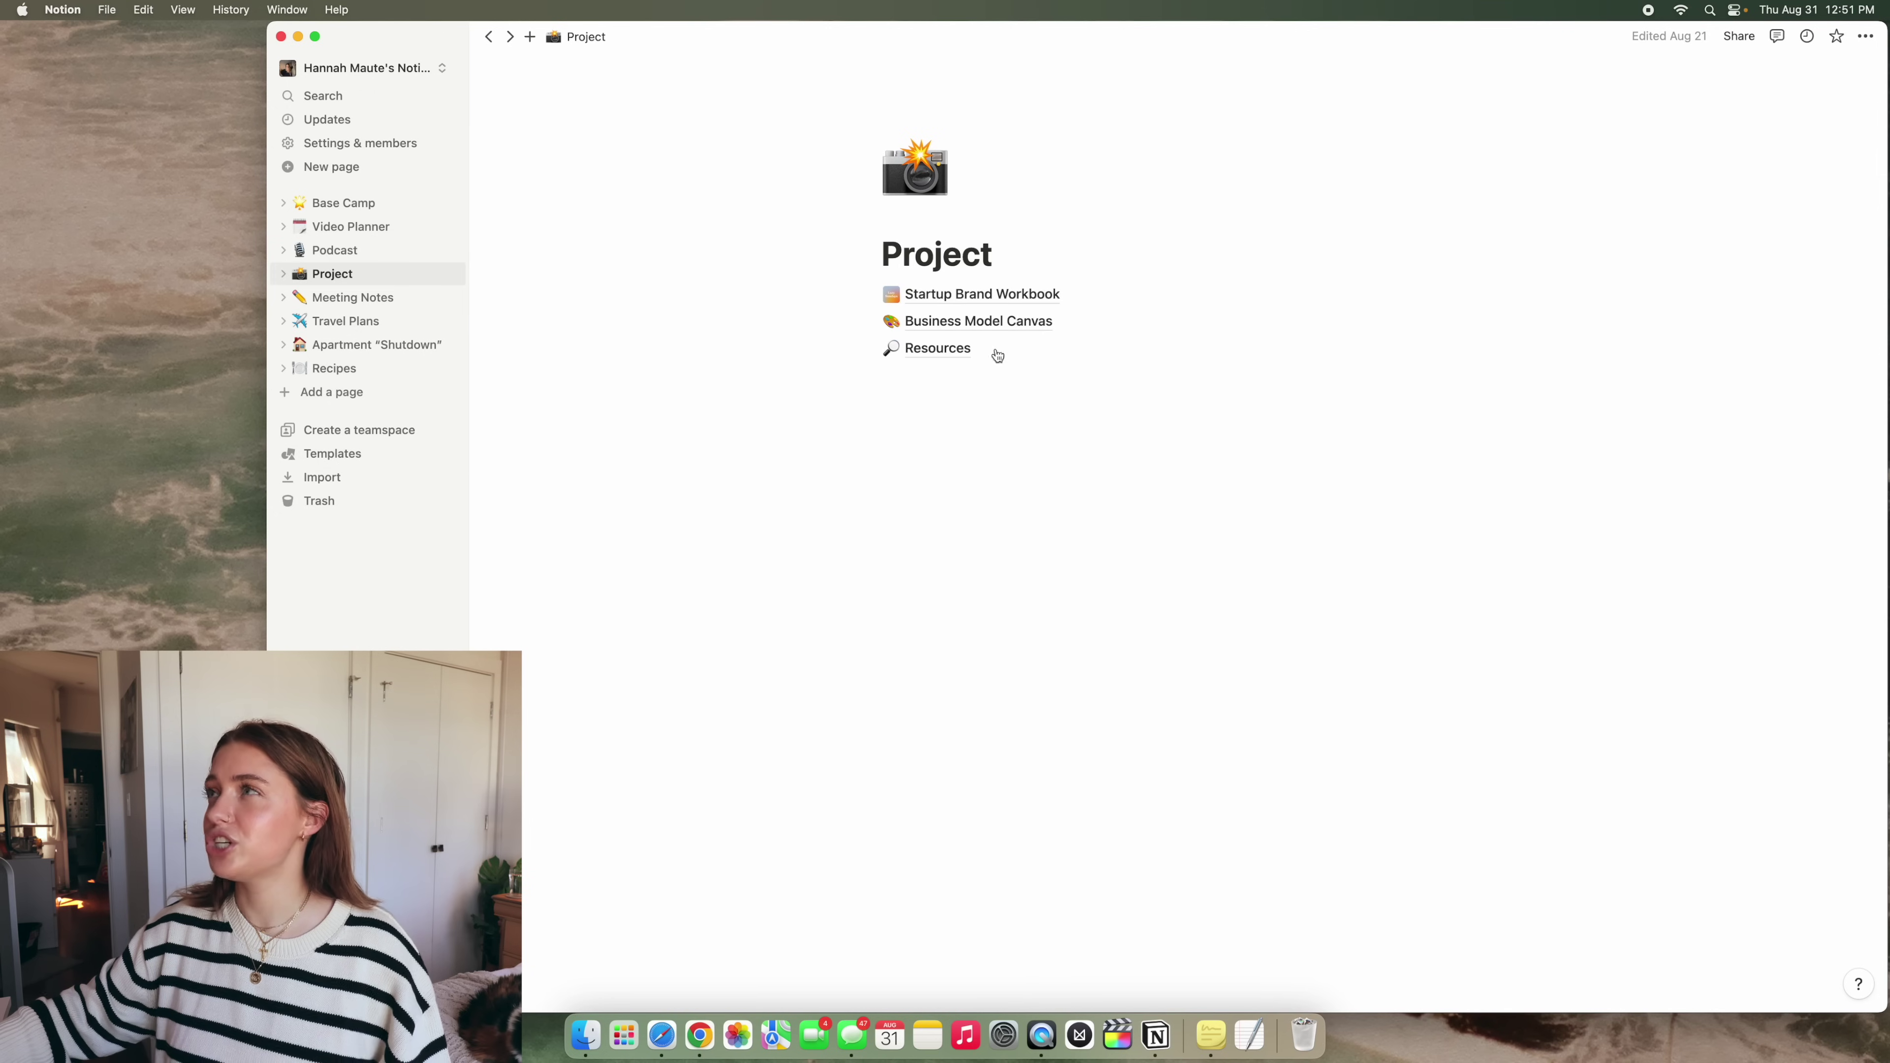
{"action": "left_click", "coordinate": [1023, 295]}
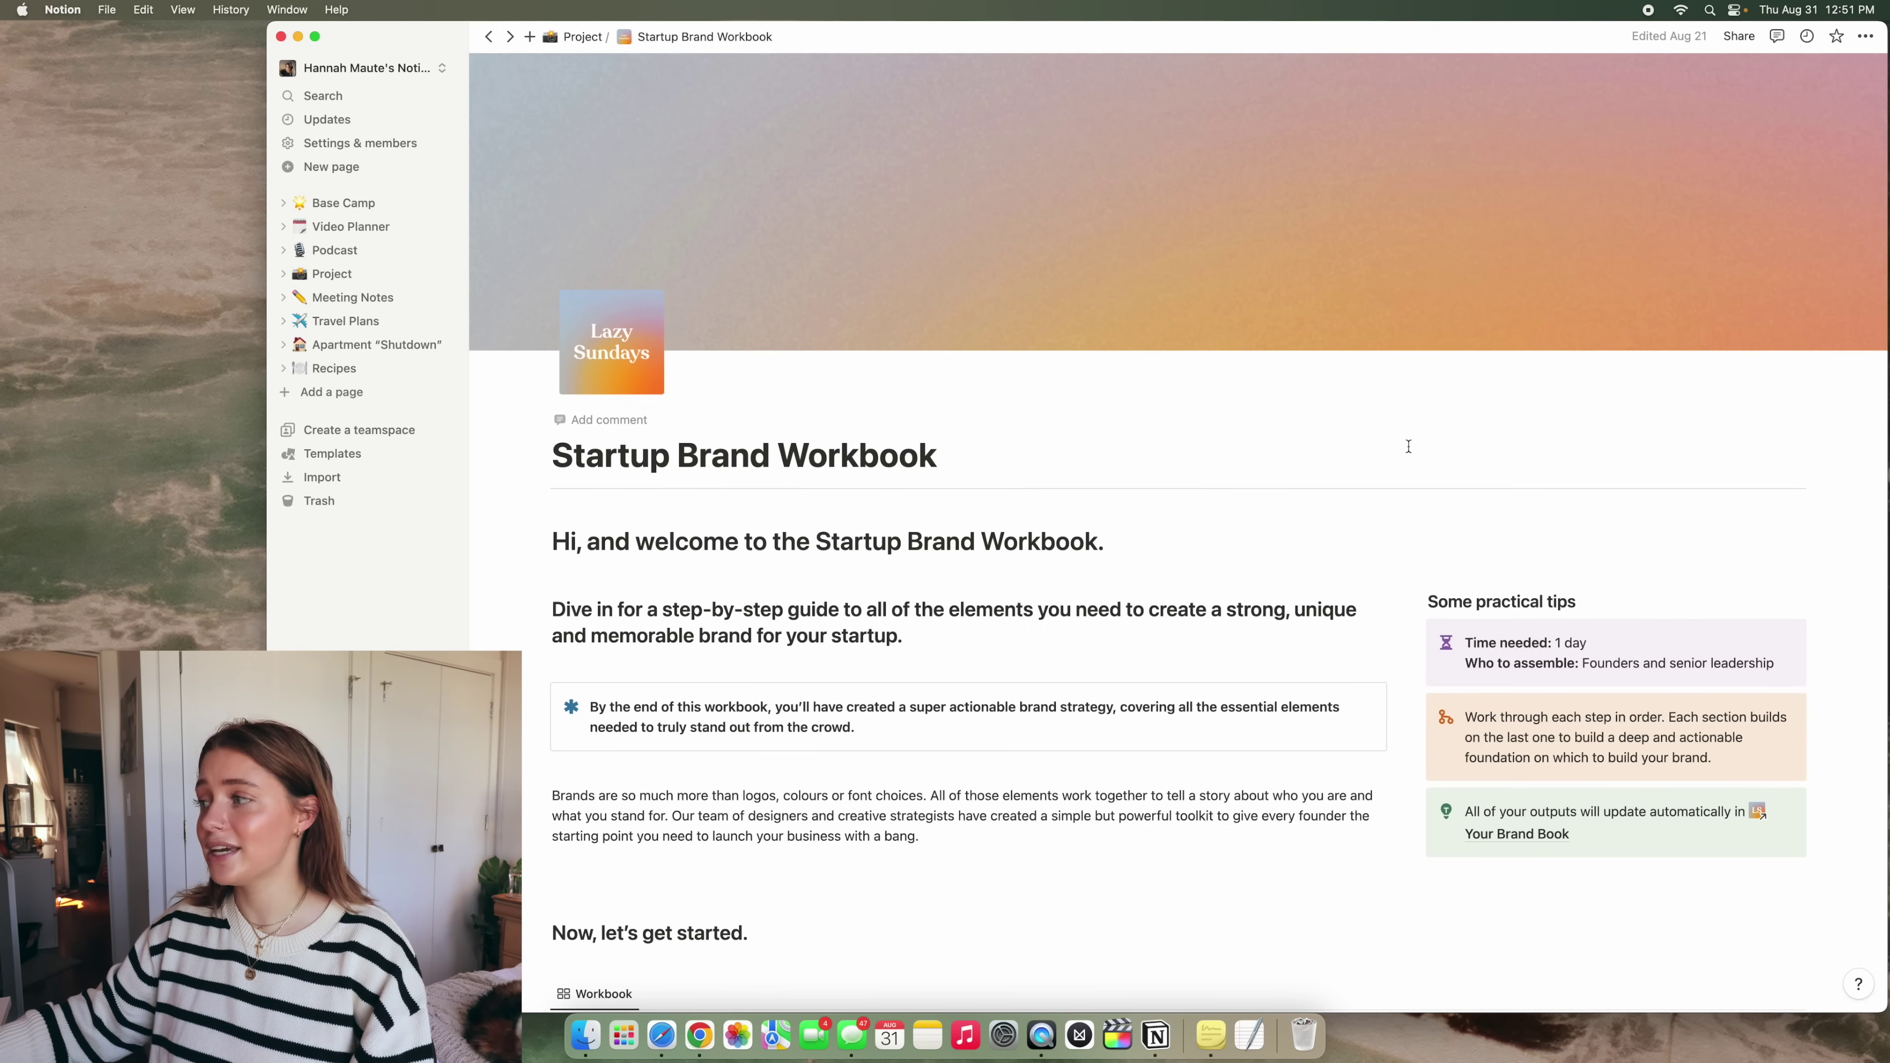
Skim the workbook tips, follow the Your Brand Book link, then open Travel Plans
{"action": "scroll", "coordinate": [1408, 447], "scroll_direction": "down", "scroll_amount": 15}
{"action": "scroll", "coordinate": [1174, 420], "scroll_direction": "up", "scroll_amount": 10}
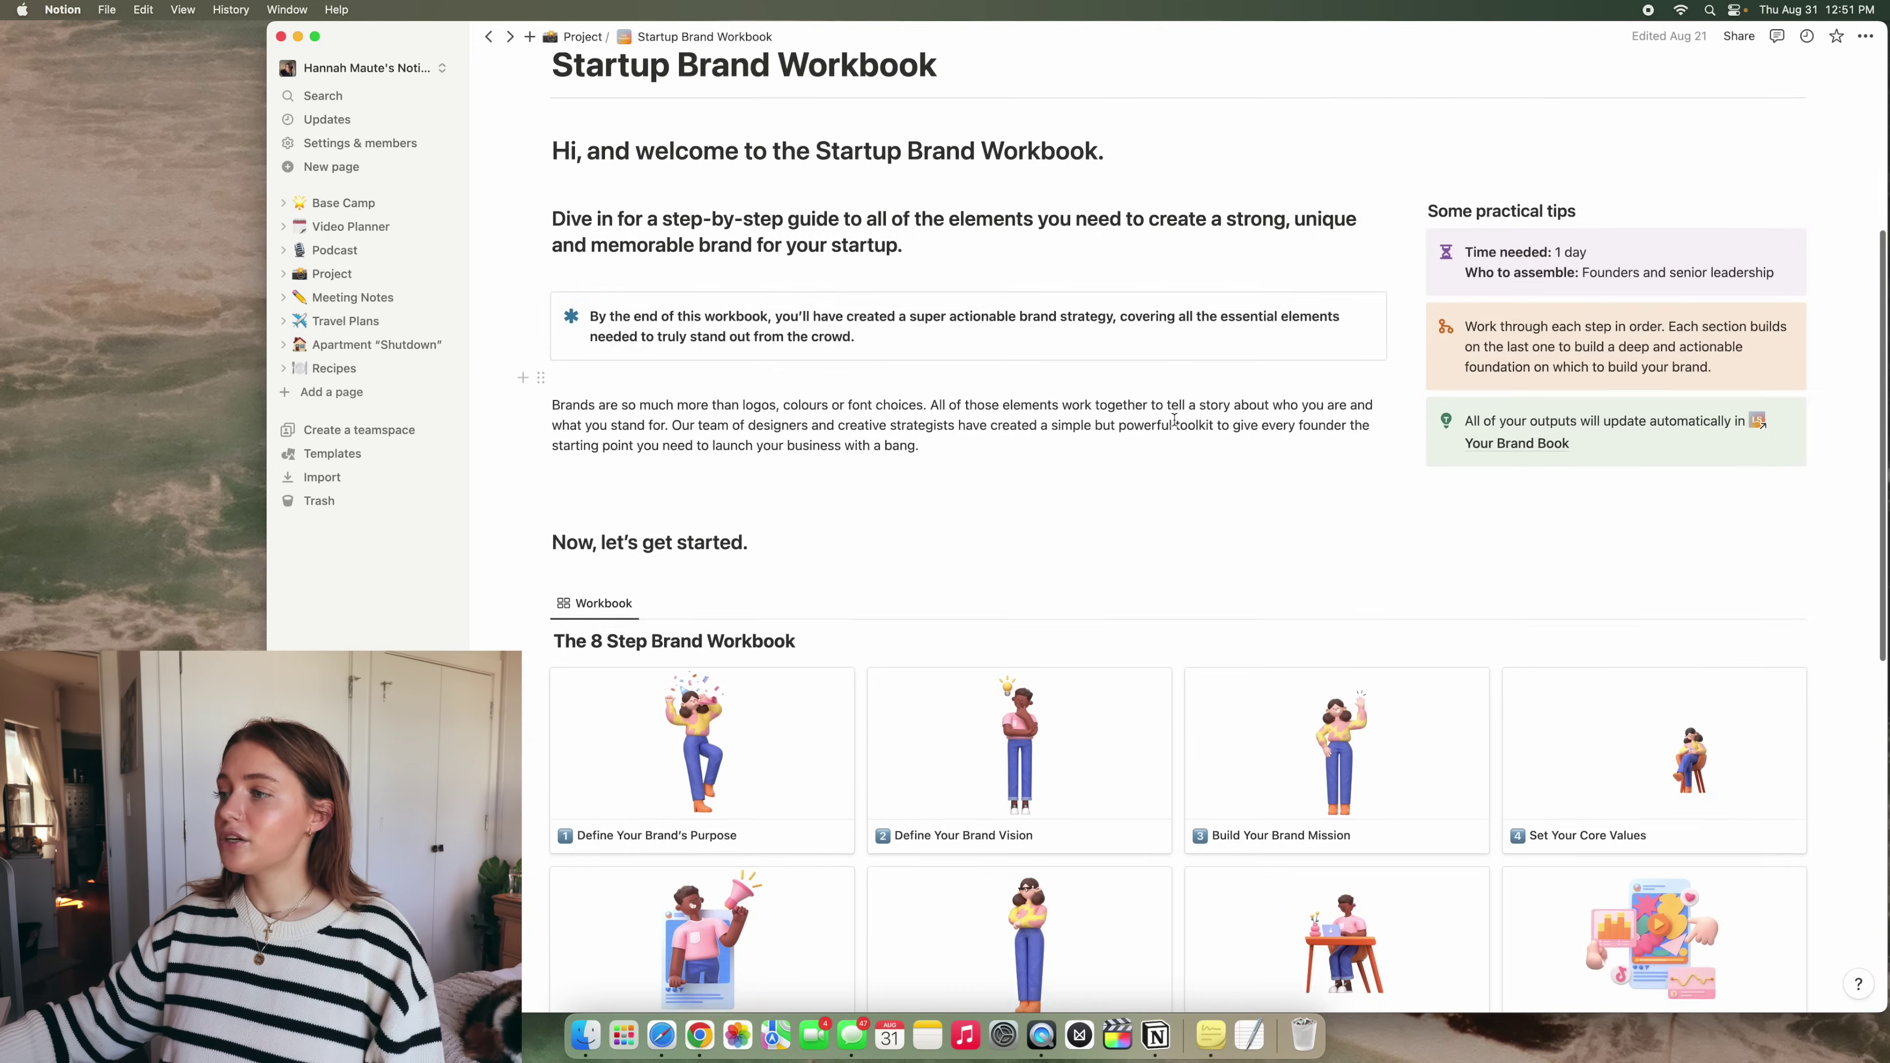
{"action": "scroll", "coordinate": [1174, 420], "scroll_direction": "down", "scroll_amount": 4}
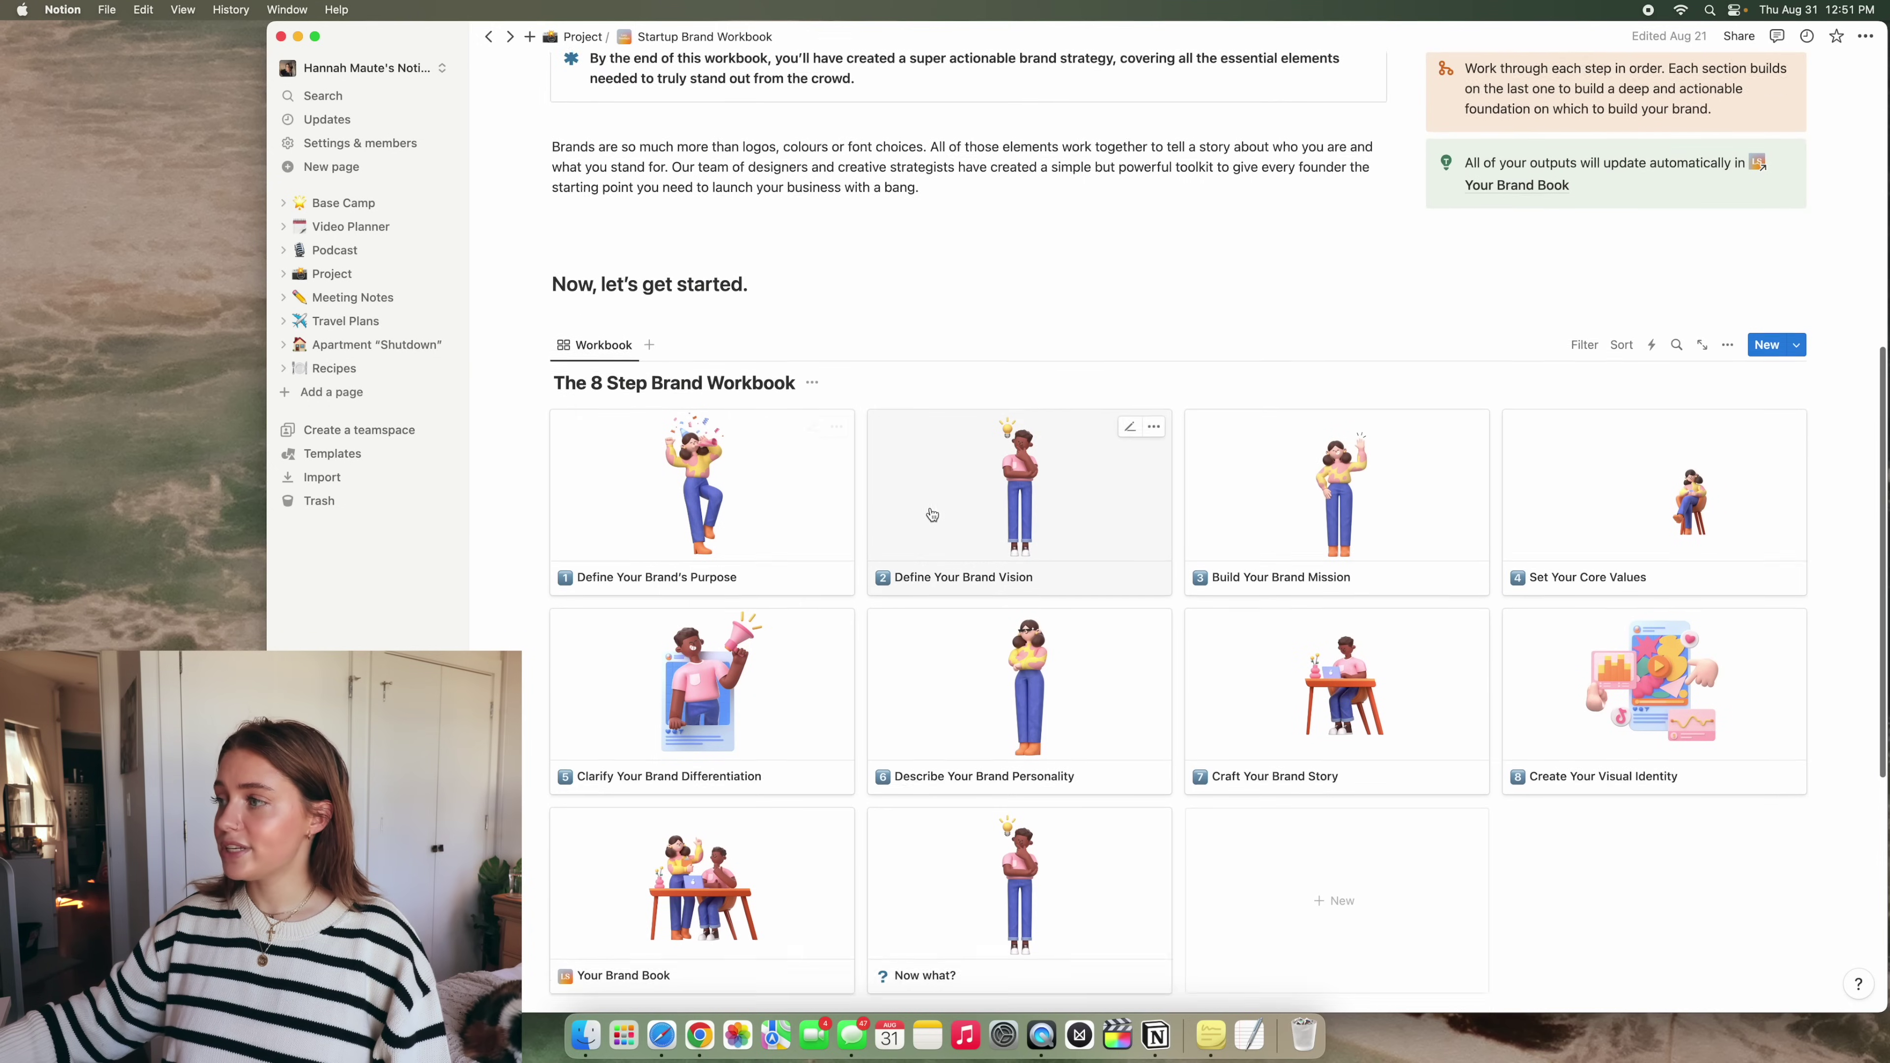
{"action": "scroll", "coordinate": [932, 514], "scroll_direction": "down", "scroll_amount": 2}
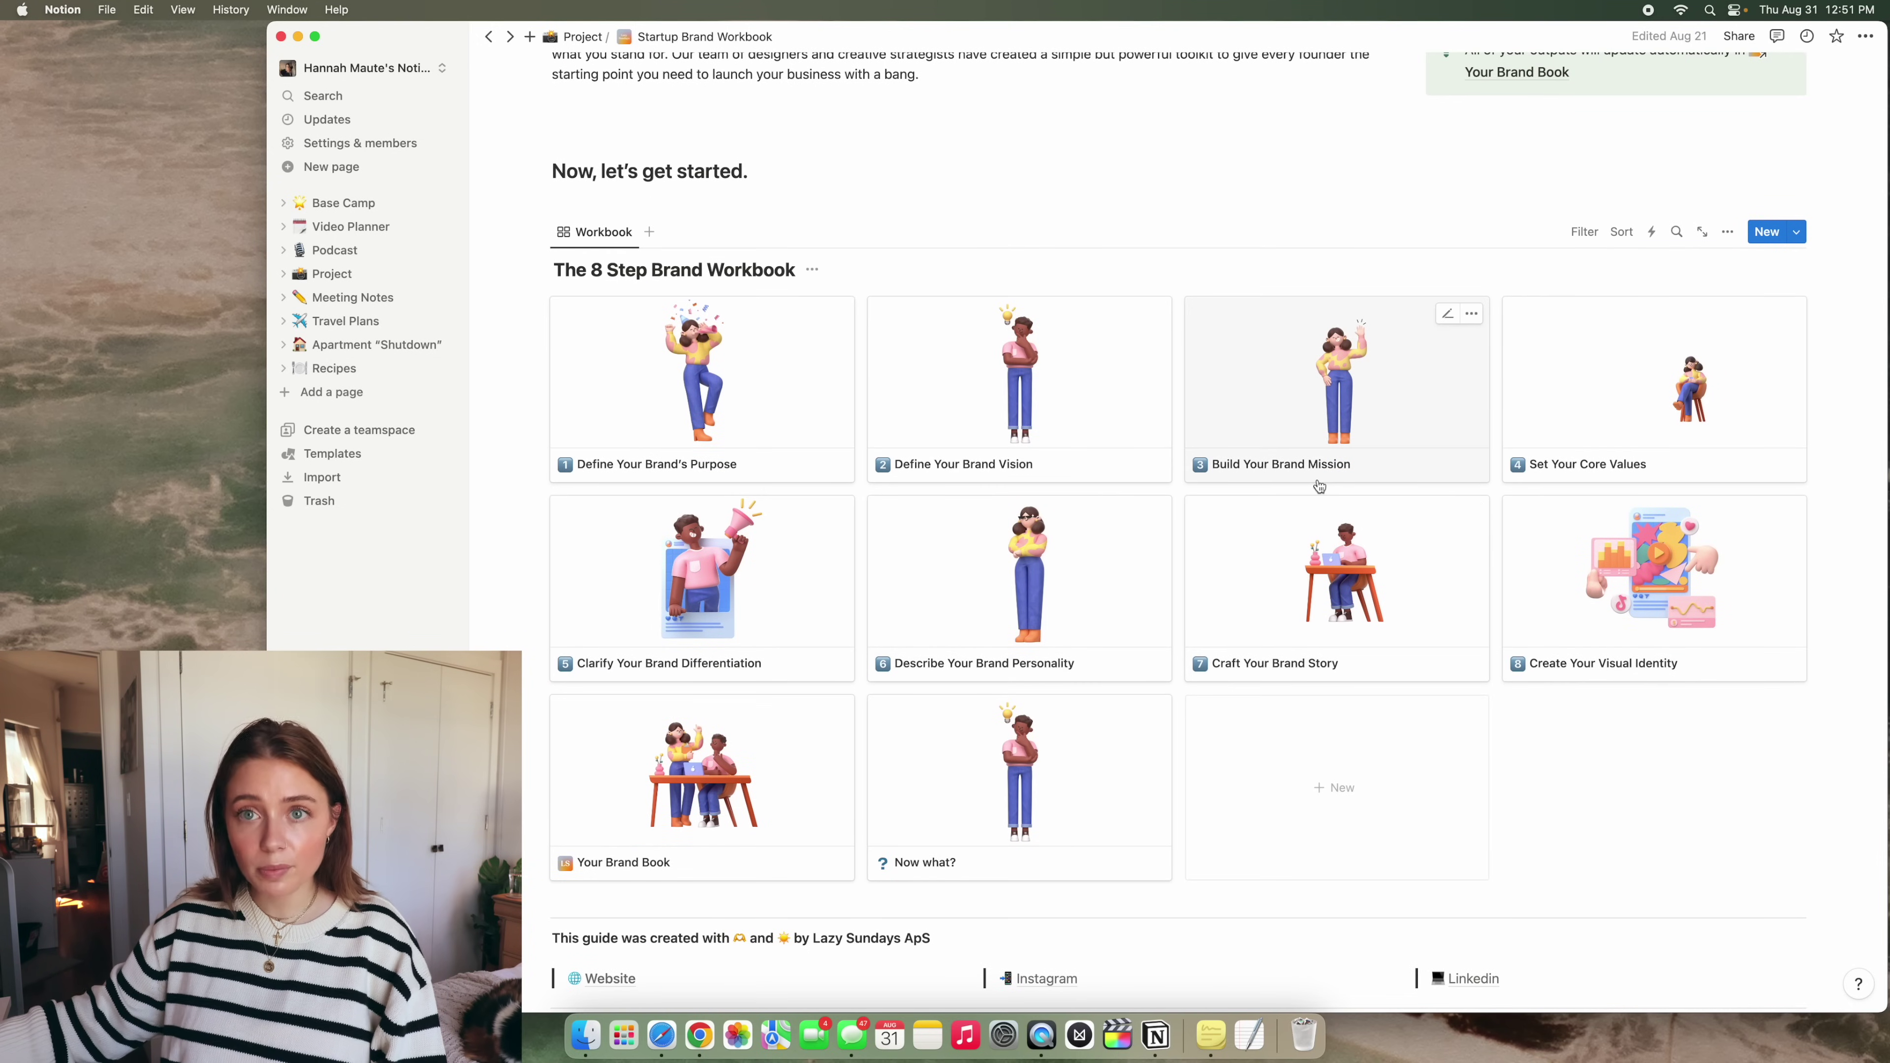
{"action": "scroll", "coordinate": [1318, 486], "scroll_direction": "up", "scroll_amount": 3}
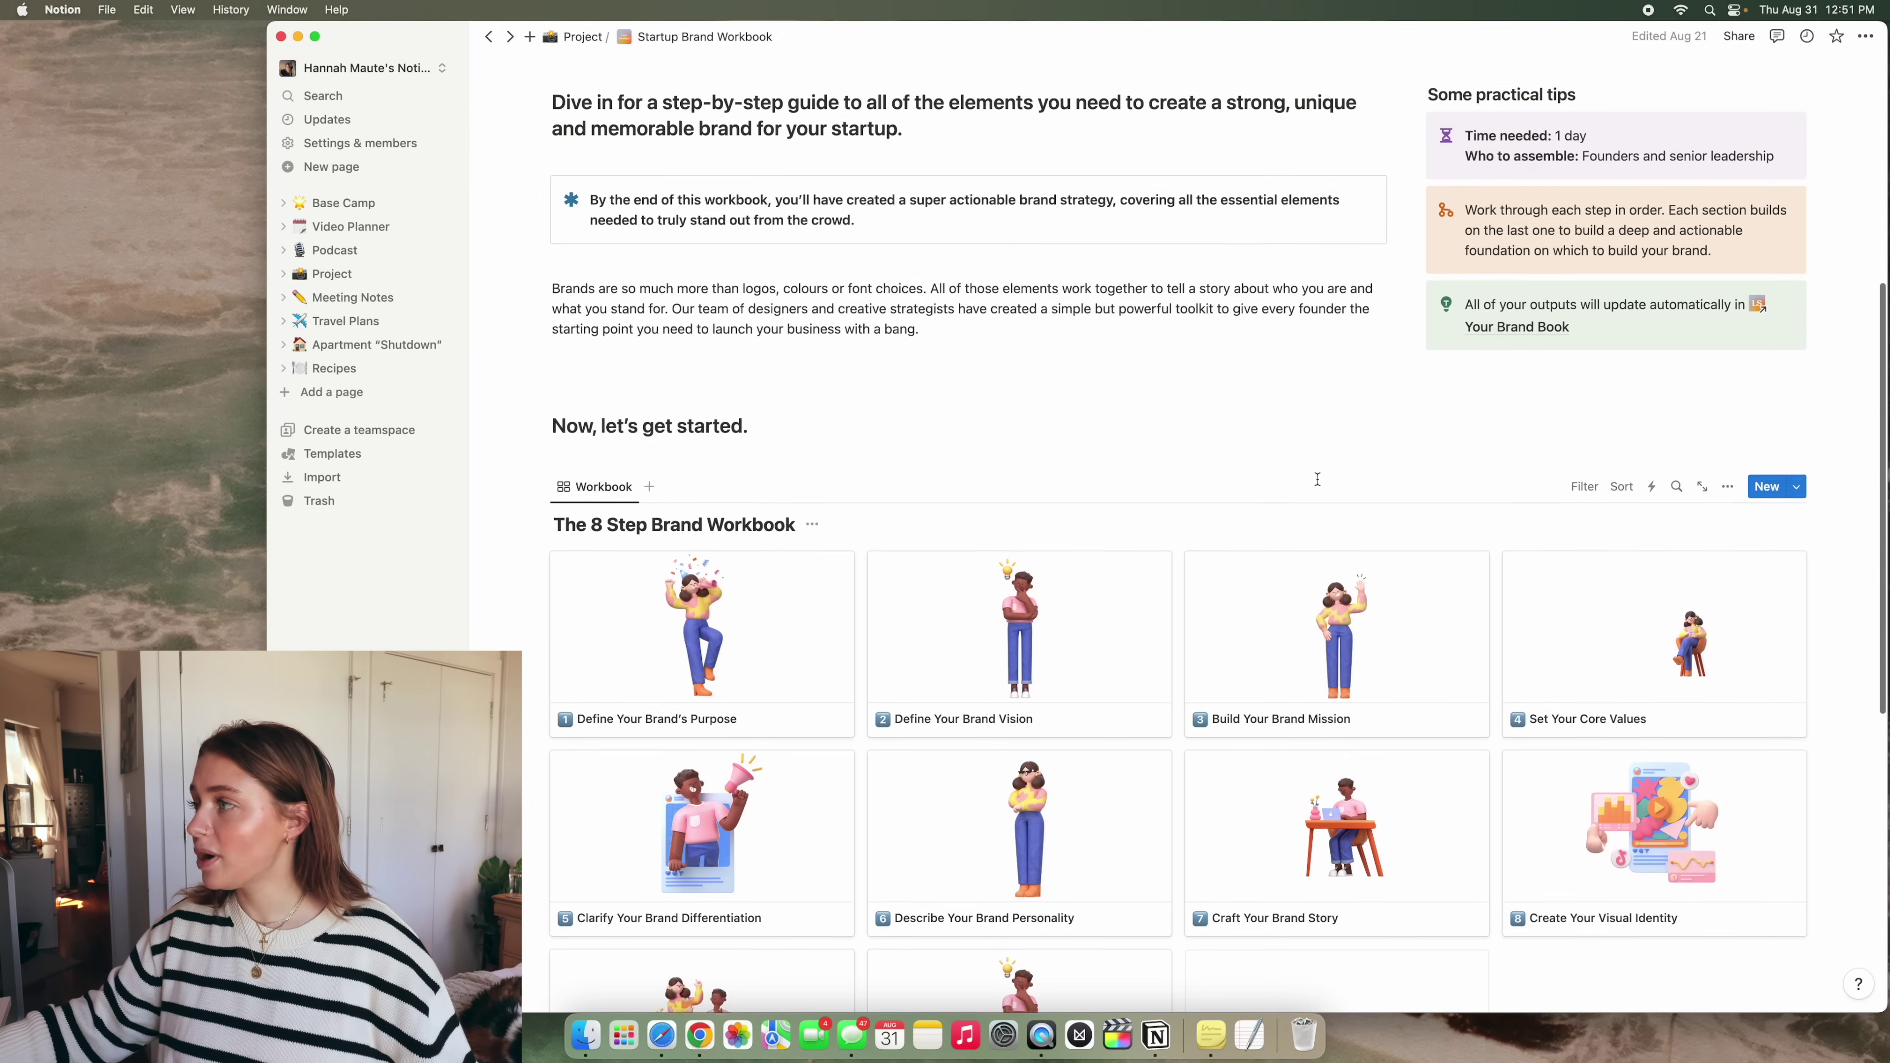
{"action": "left_click", "coordinate": [1516, 326]}
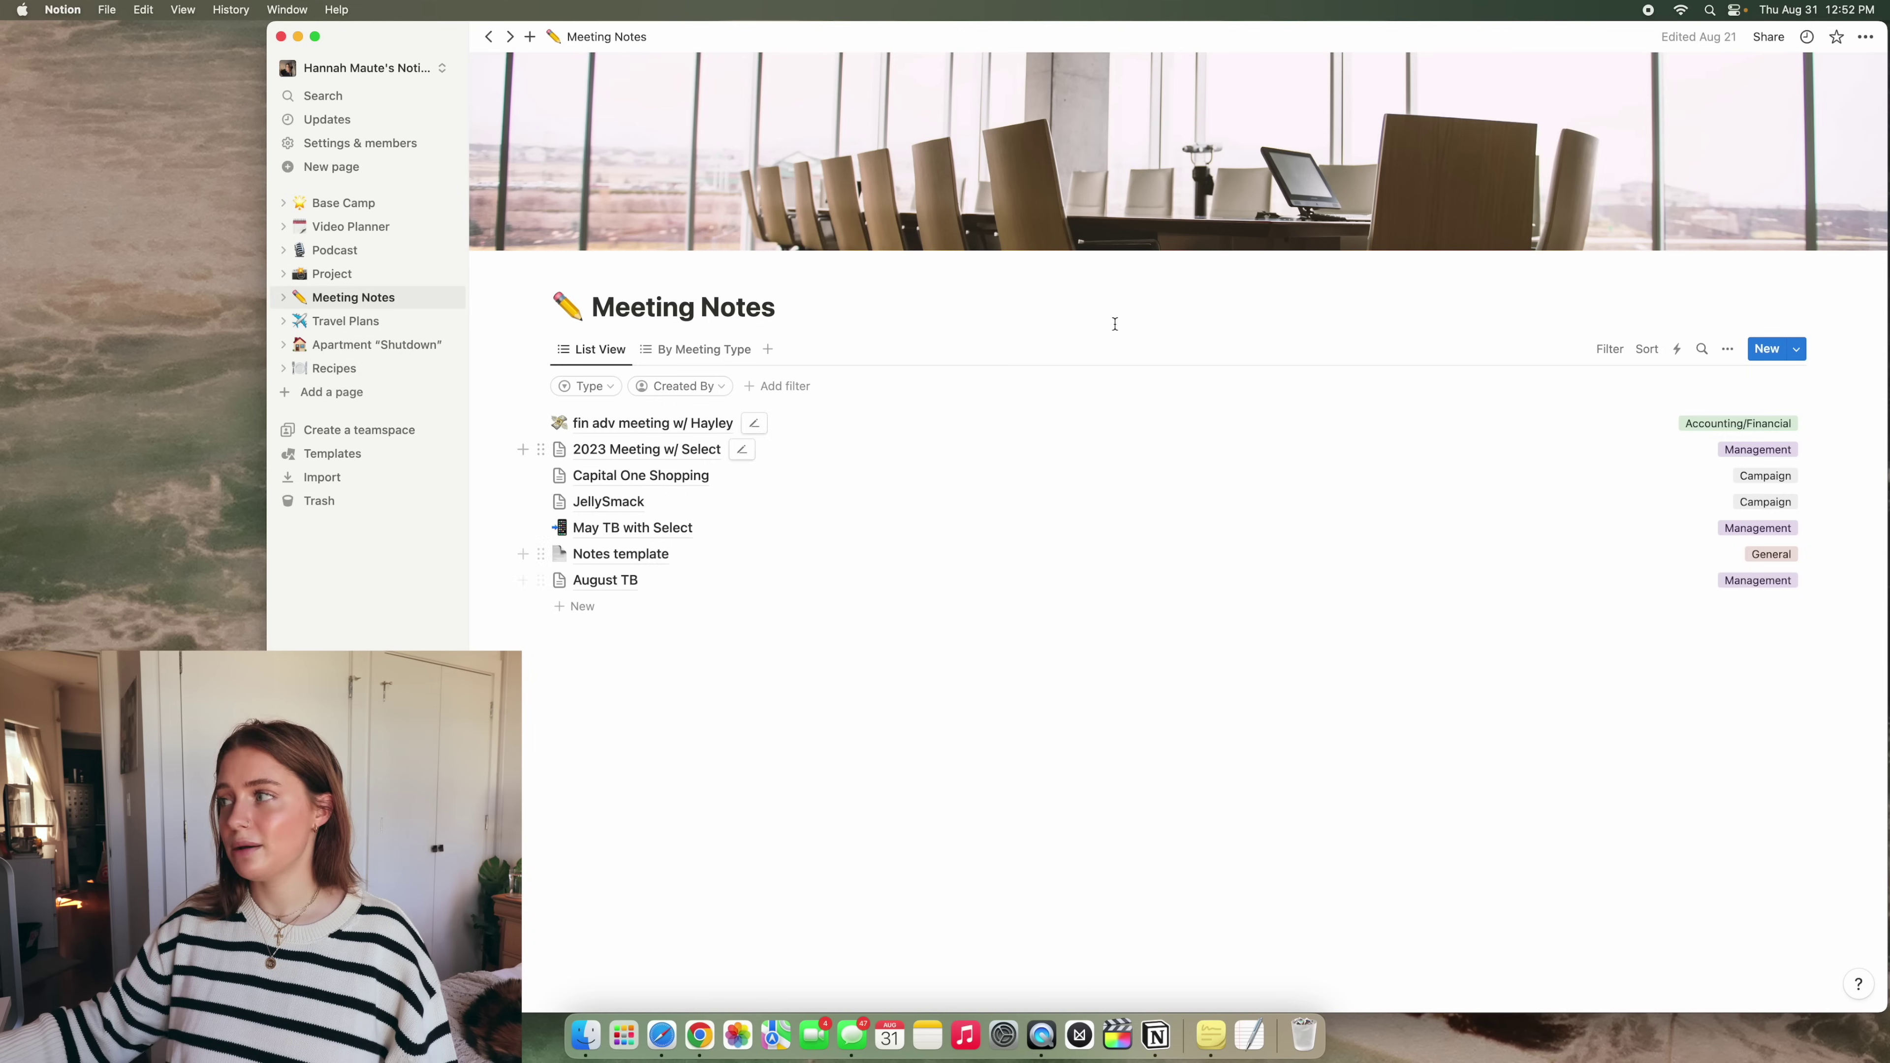
{"action": "left_click", "coordinate": [346, 321]}
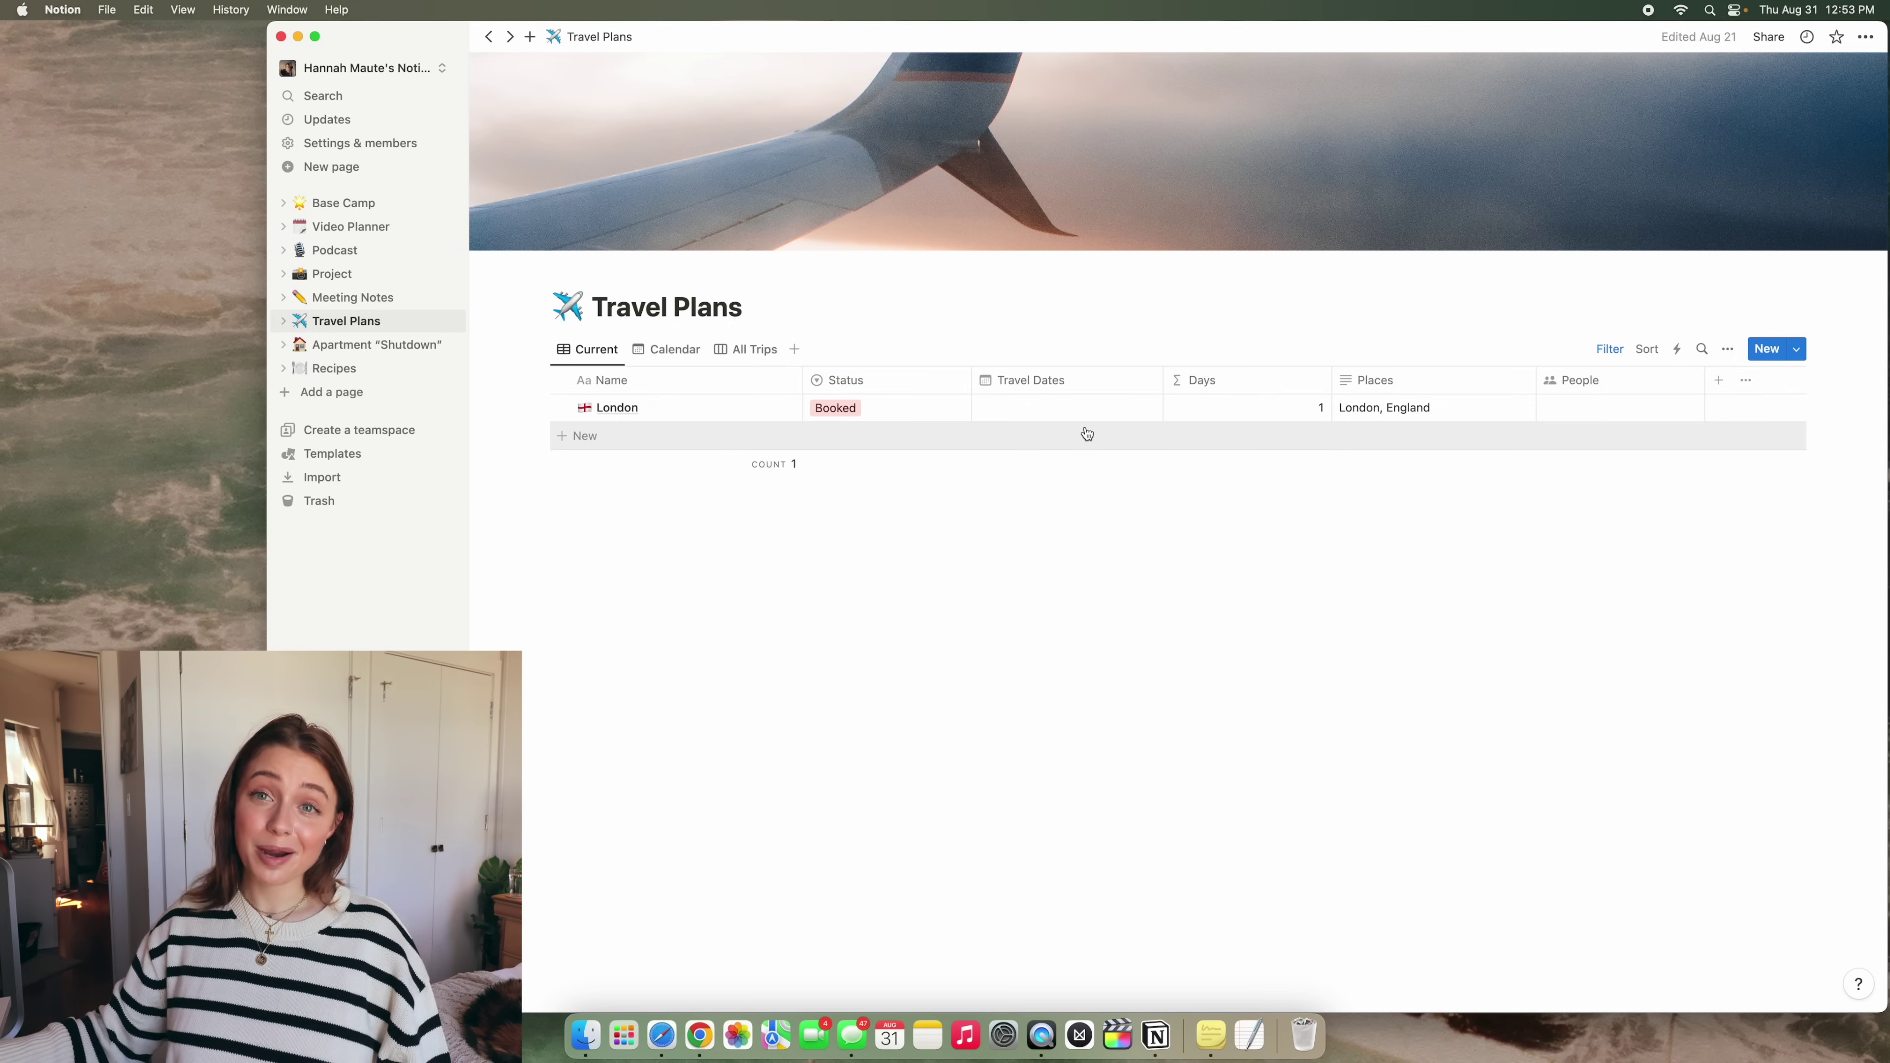
Switch Travel Plans to the All Trips board grouped by status
{"action": "left_click", "coordinate": [753, 349]}
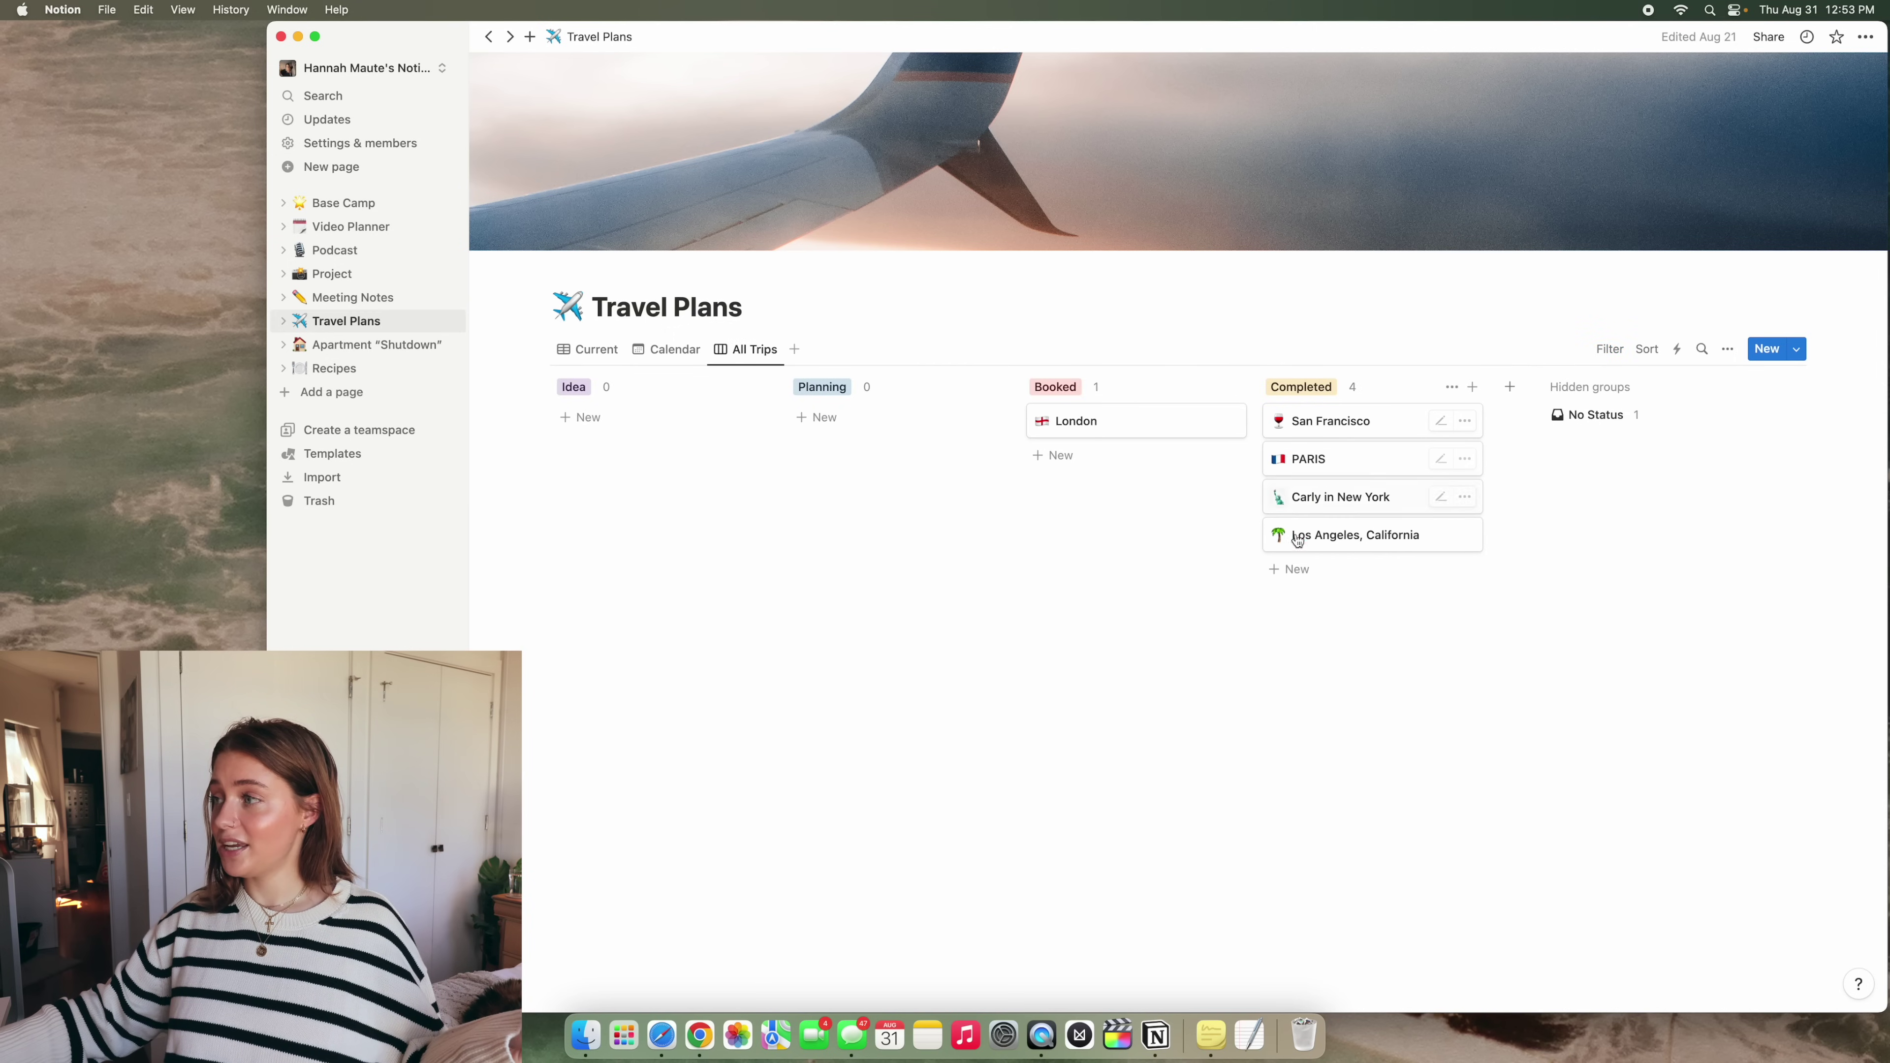
Return to the Current trips table and open the London trip as a full page
{"action": "left_click", "coordinate": [589, 349]}
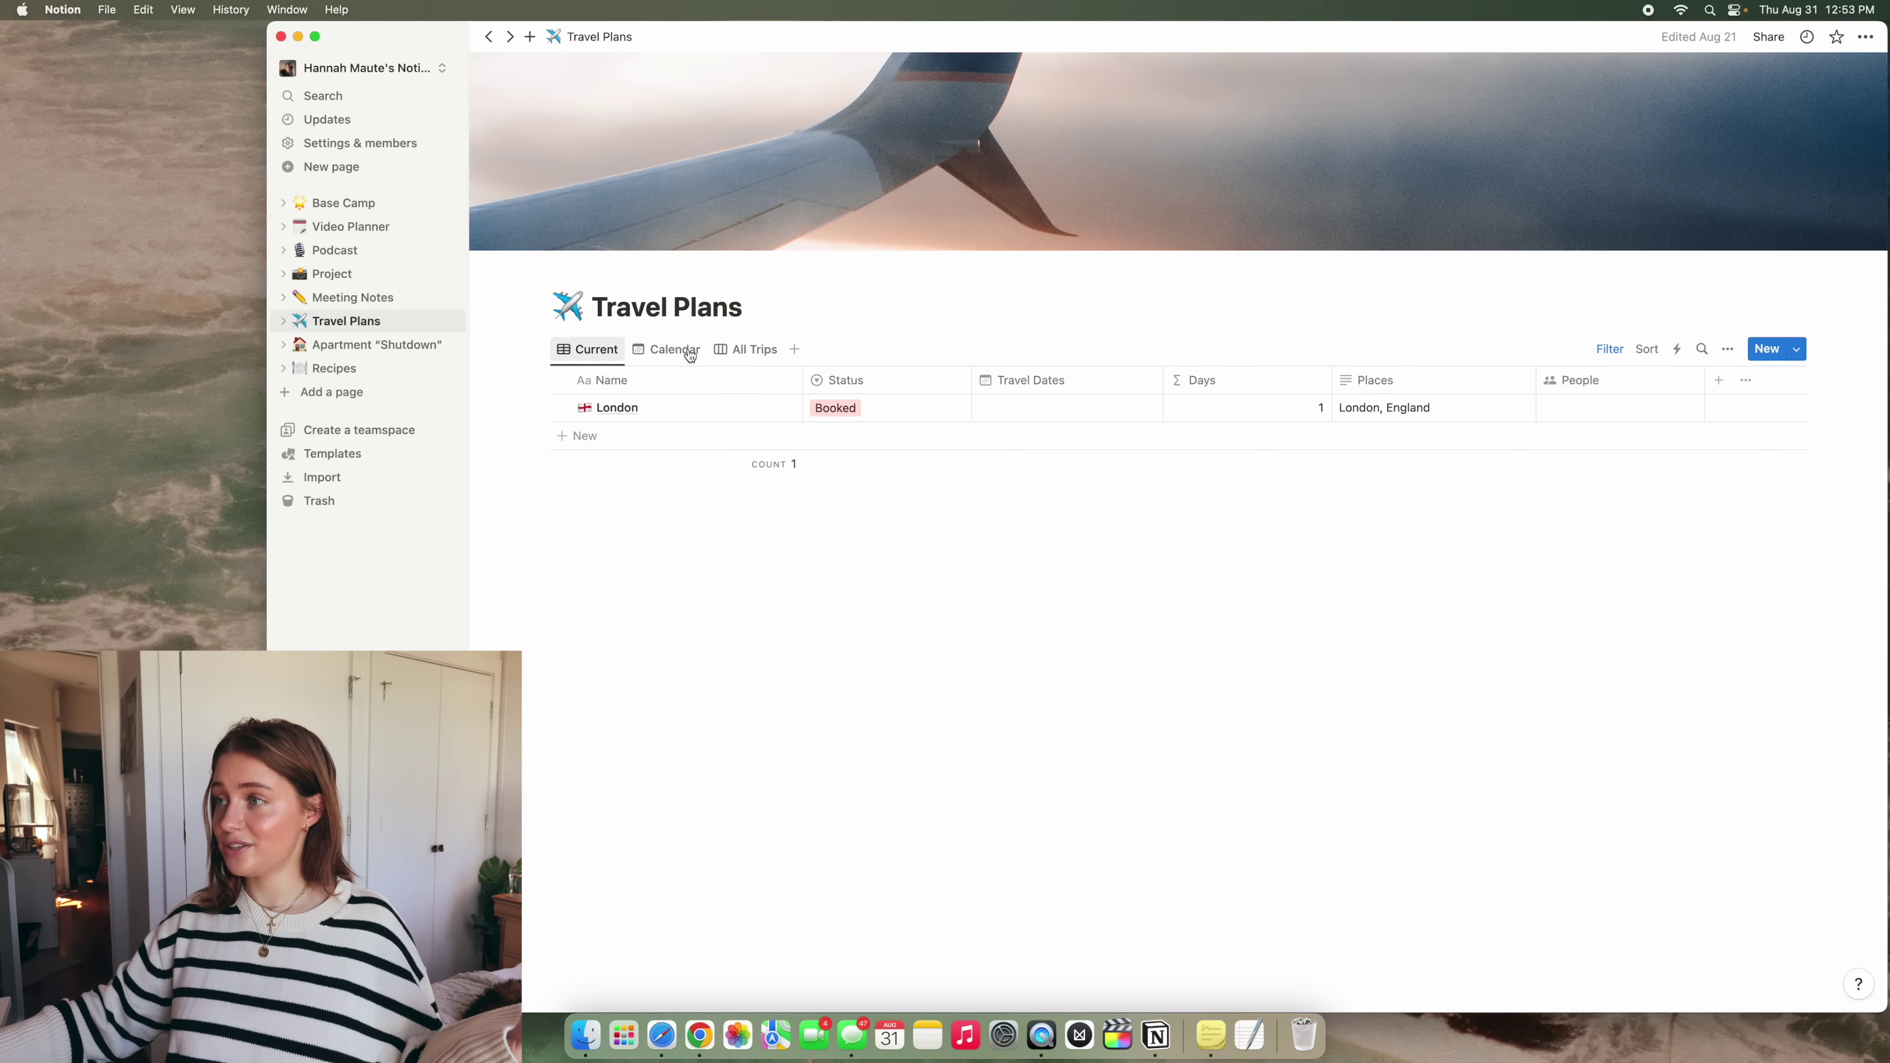
{"action": "left_click", "coordinate": [777, 408]}
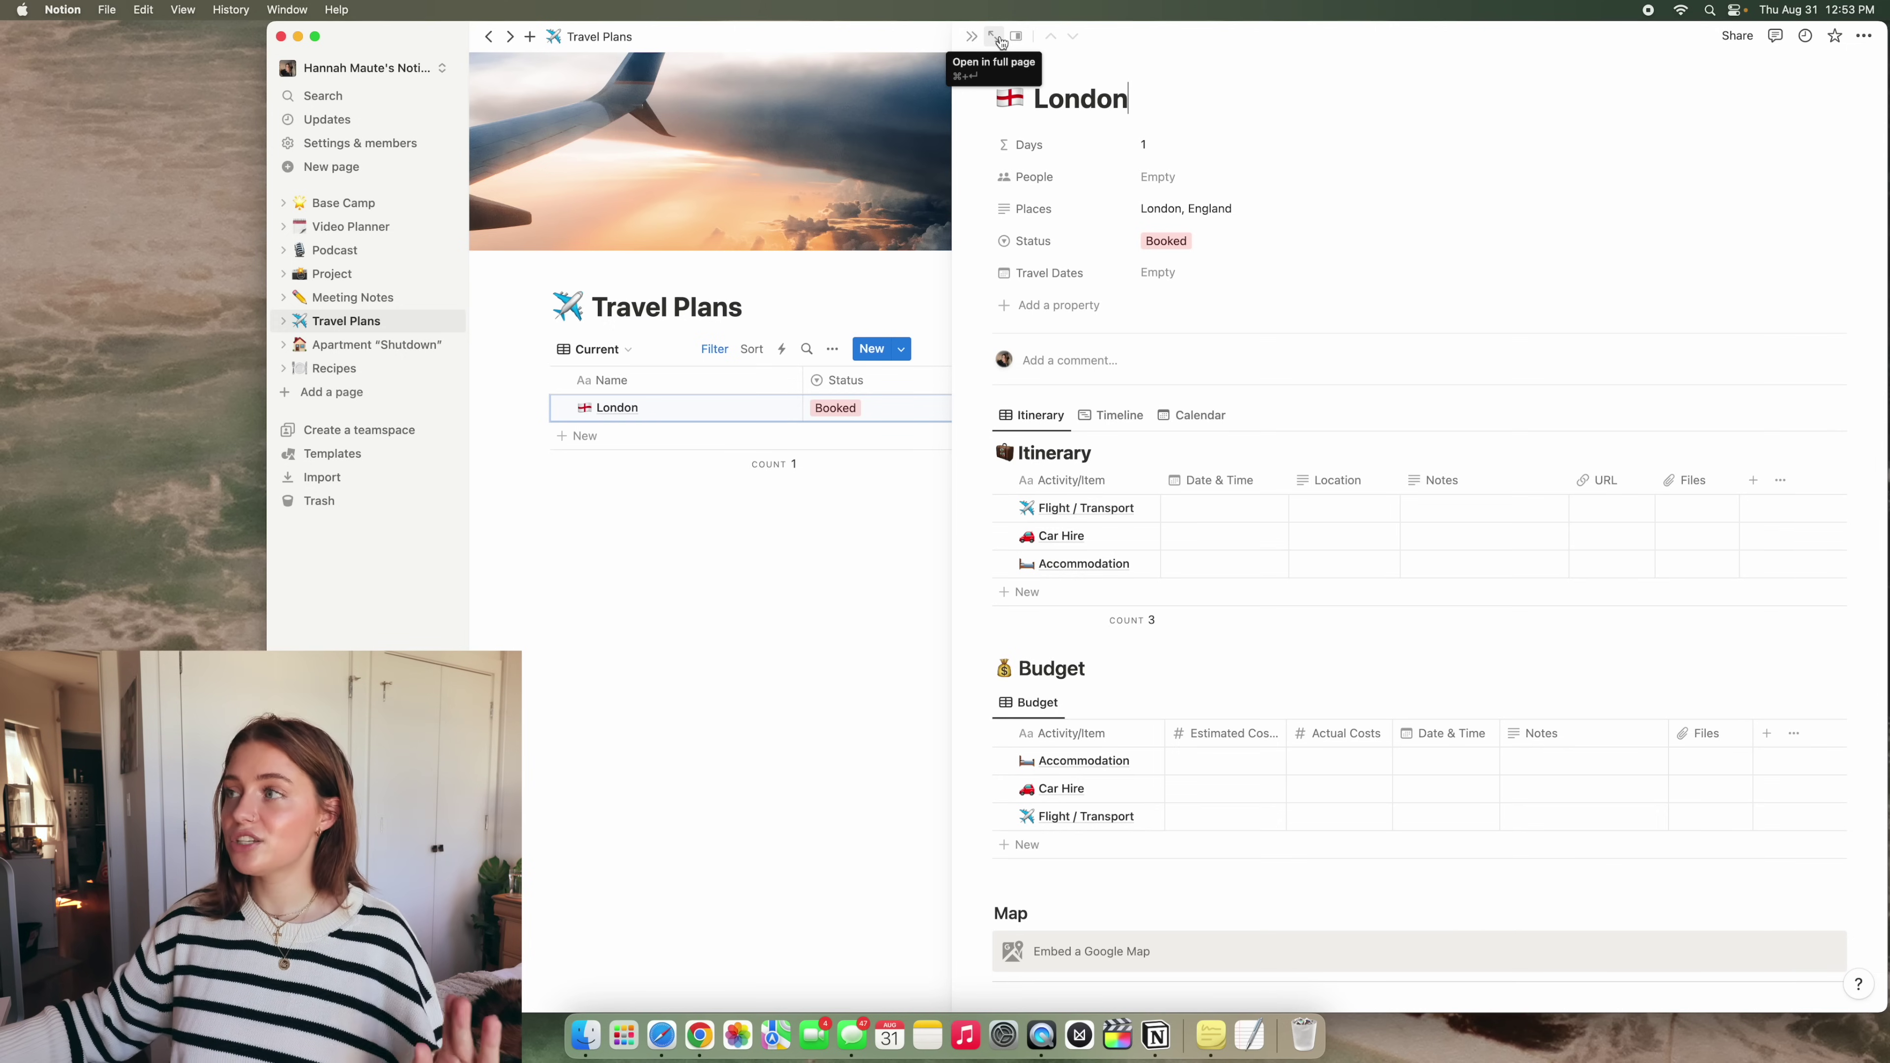
{"action": "left_click", "coordinate": [994, 38]}
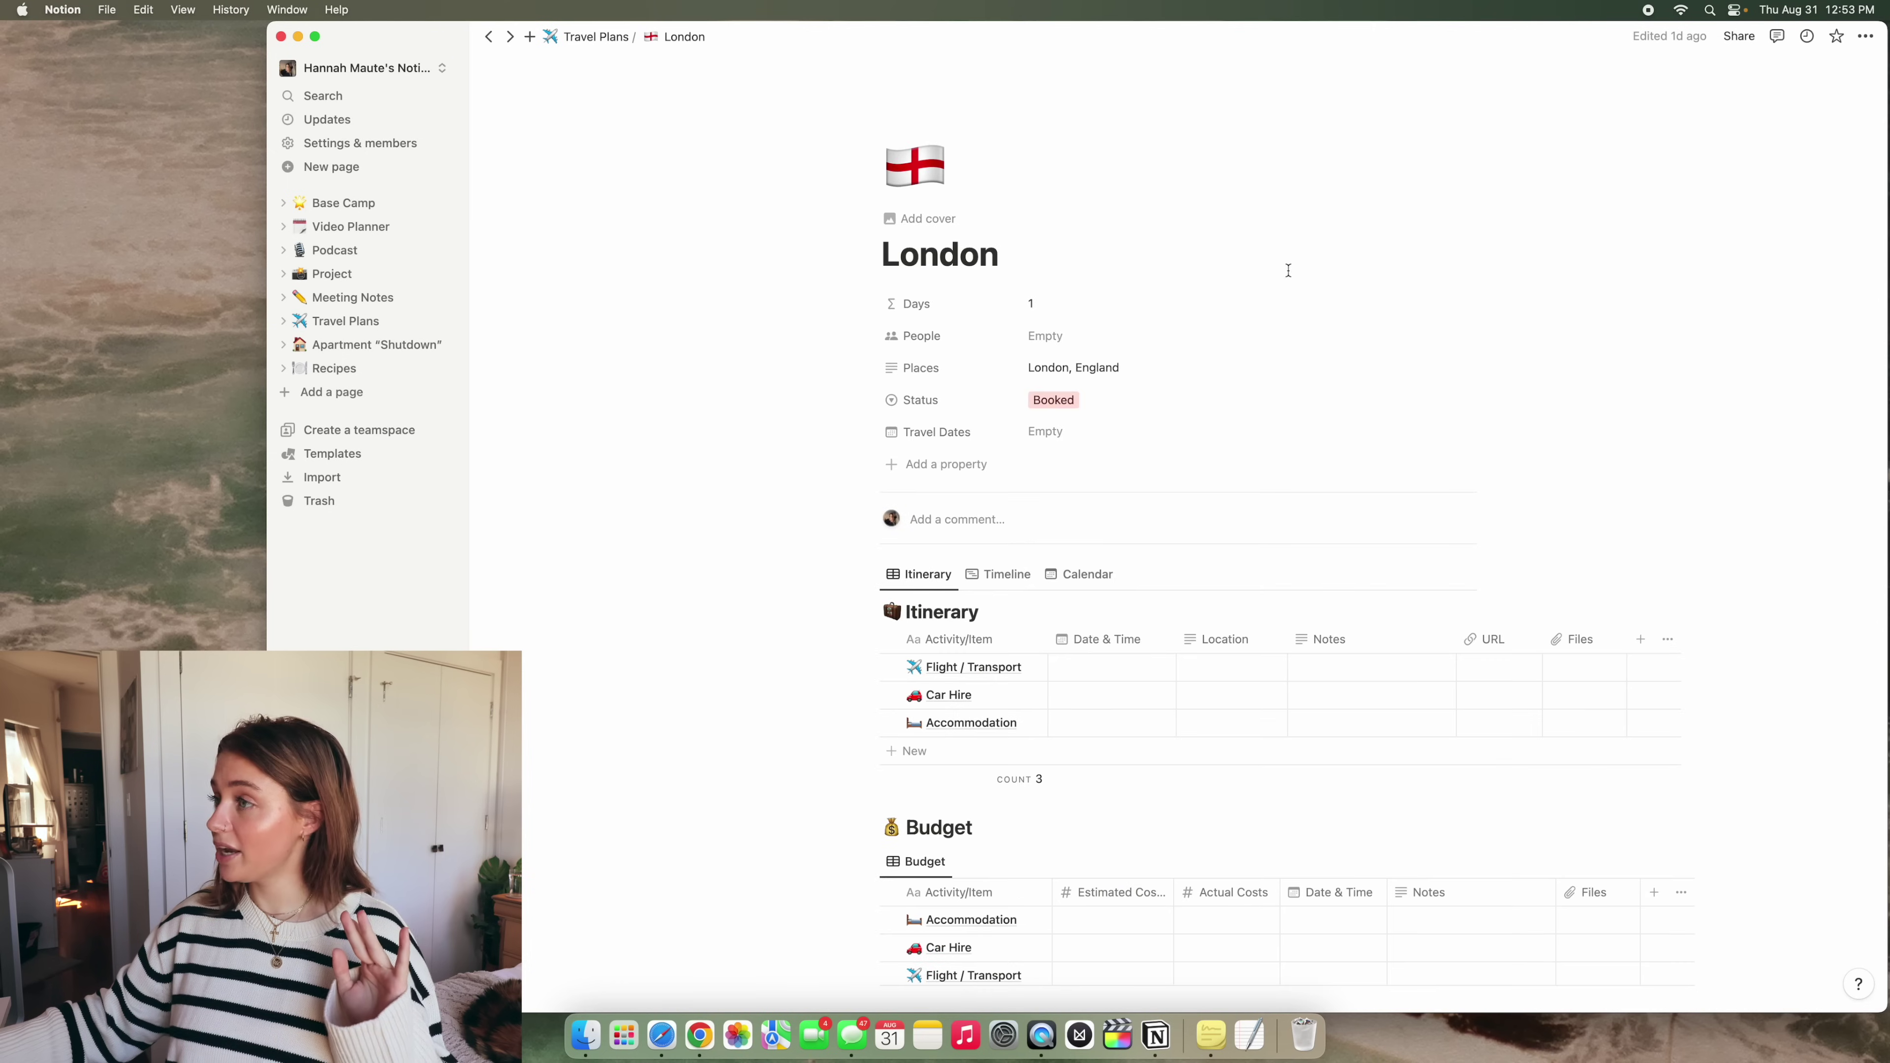
Give the 'Quart sized bag' packing key item a Blue background
{"action": "scroll", "coordinate": [1288, 270], "scroll_direction": "down", "scroll_amount": 15}
{"action": "scroll", "coordinate": [1371, 483], "scroll_direction": "down", "scroll_amount": 3}
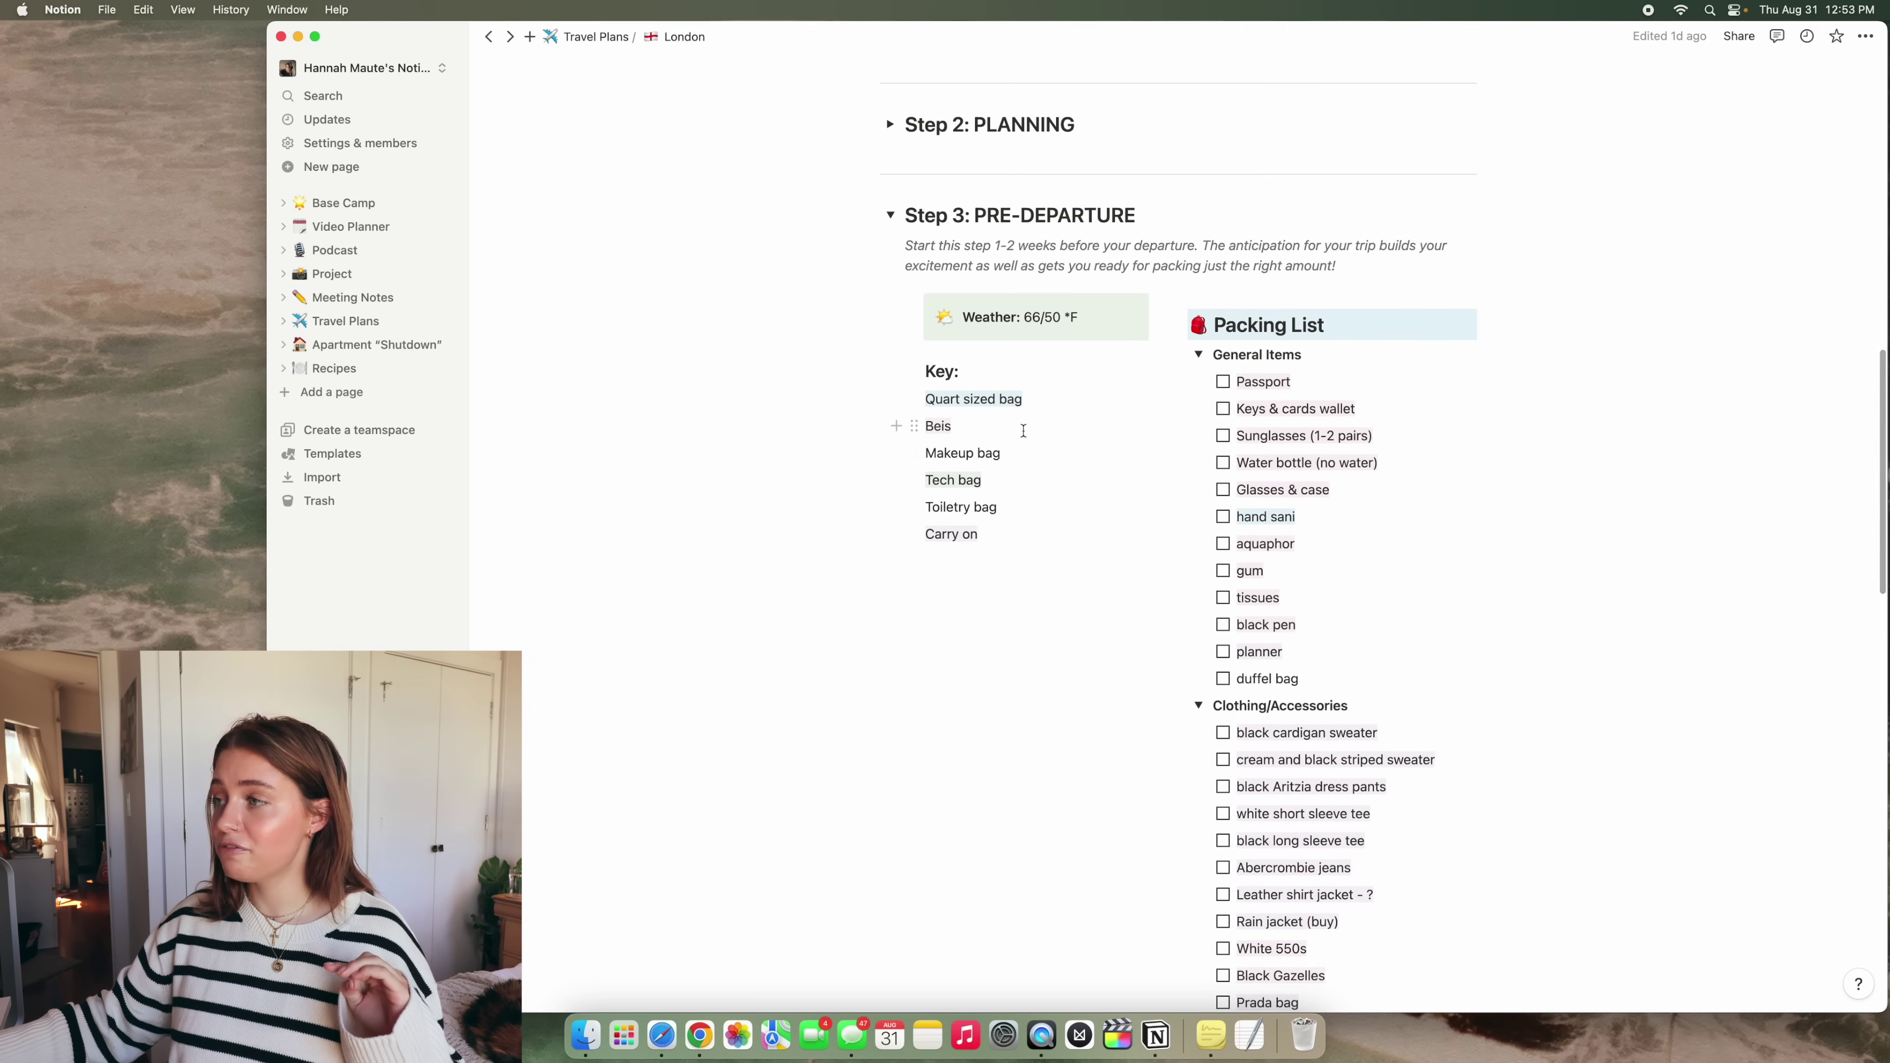
{"action": "scroll", "coordinate": [1455, 461], "scroll_direction": "down", "scroll_amount": 4}
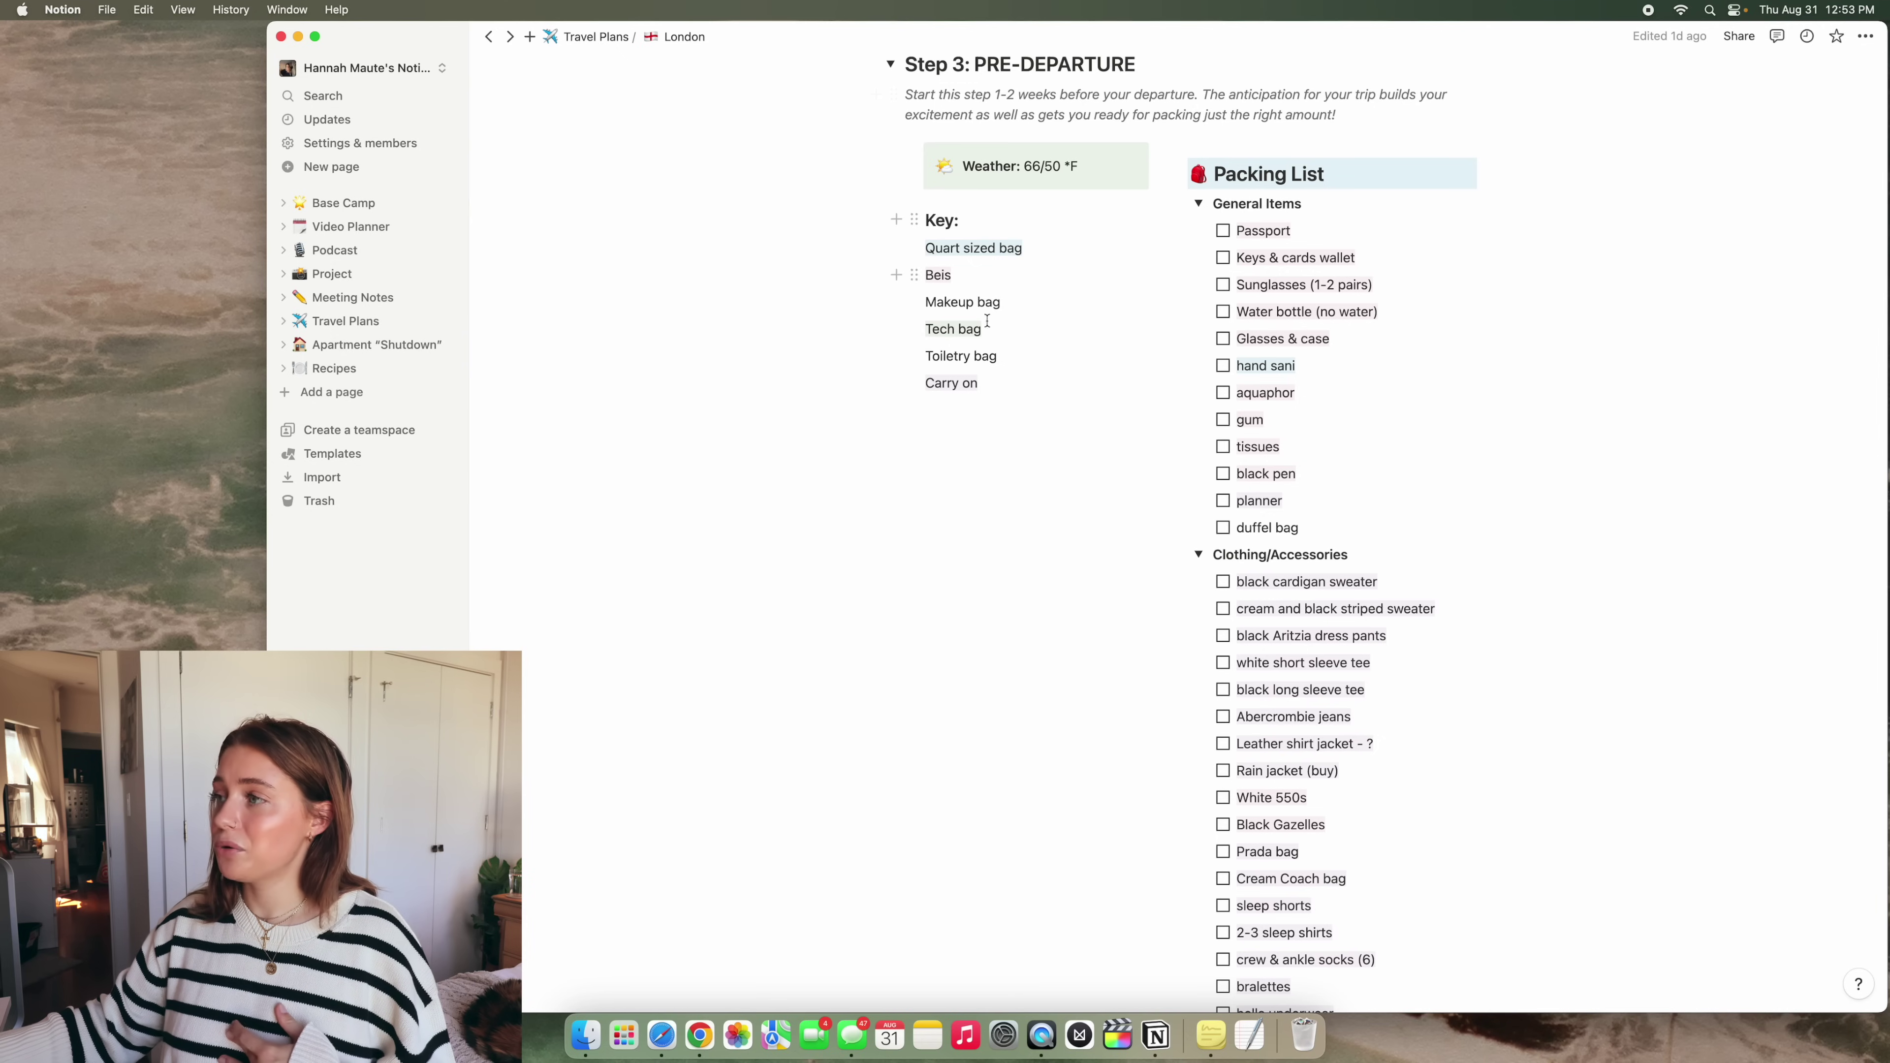
{"action": "left_click_drag", "start_coordinate": [1033, 246], "coordinate": [929, 250]}
{"action": "left_click", "coordinate": [1288, 215]}
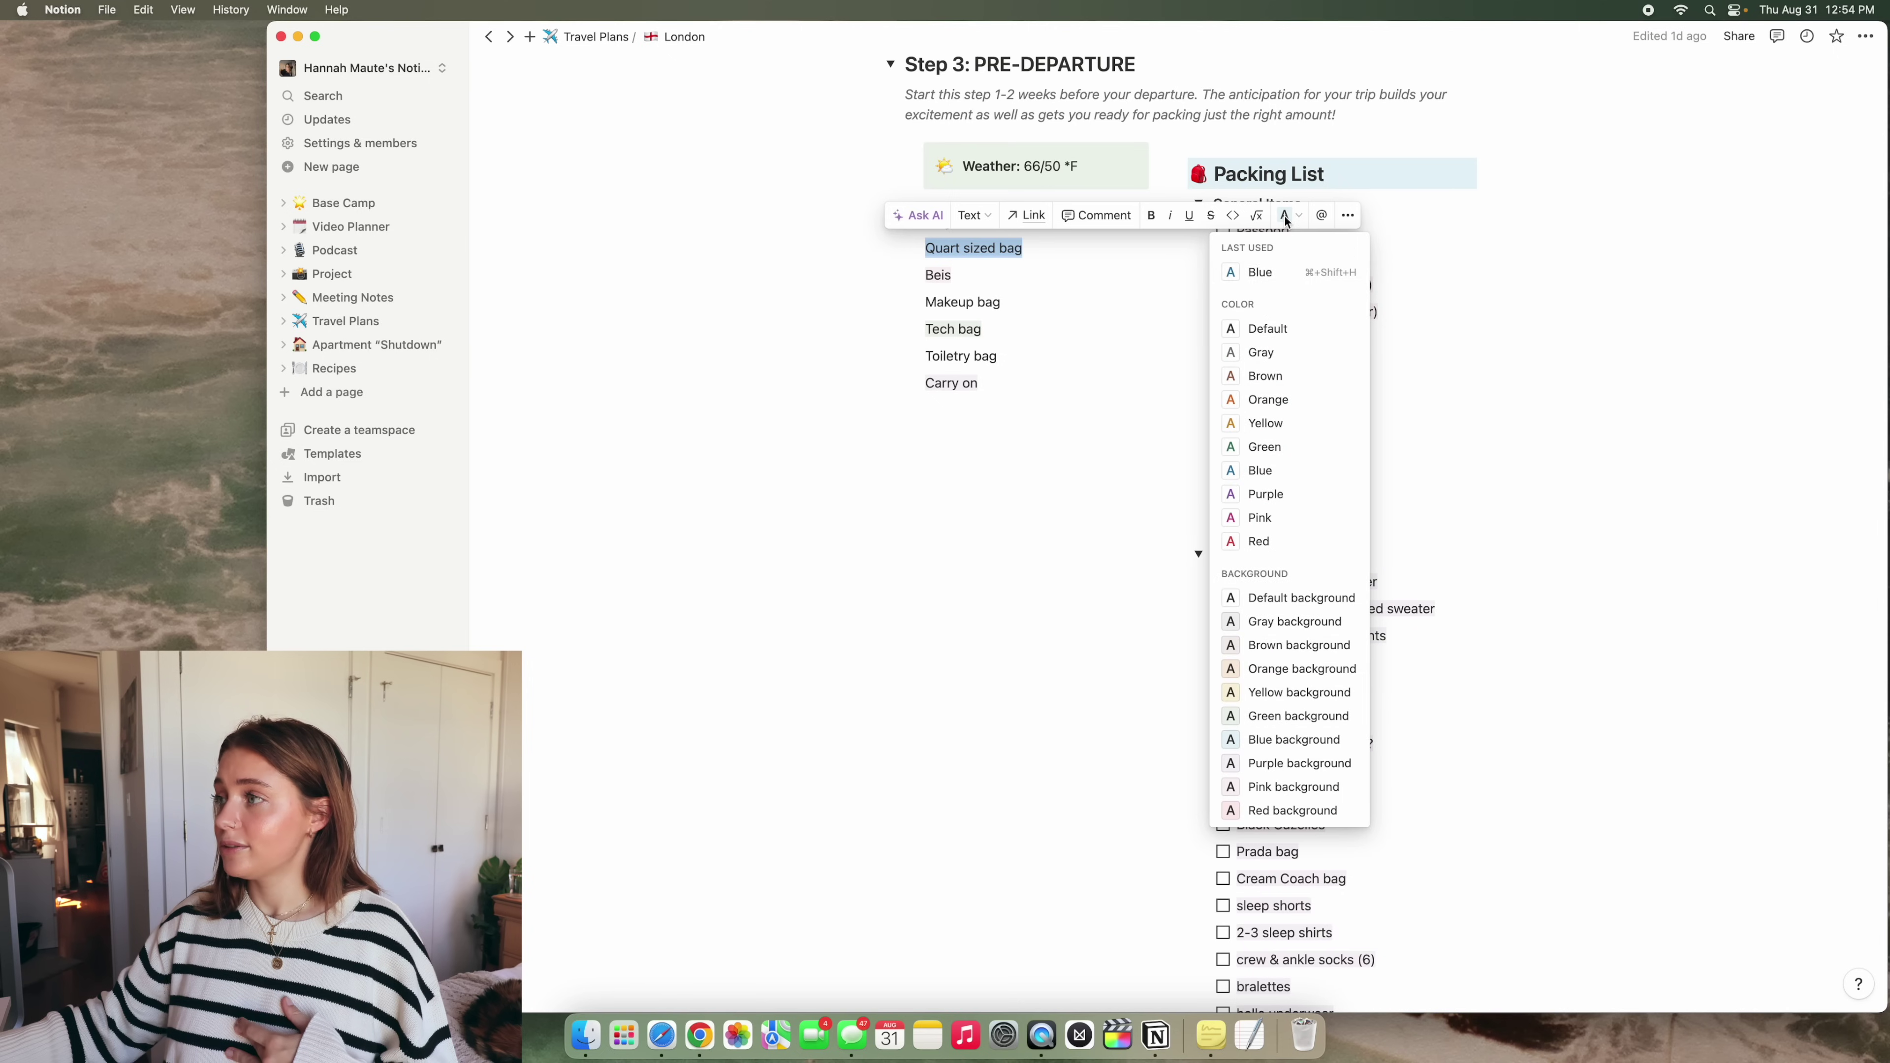
{"action": "left_click", "coordinate": [1331, 739]}
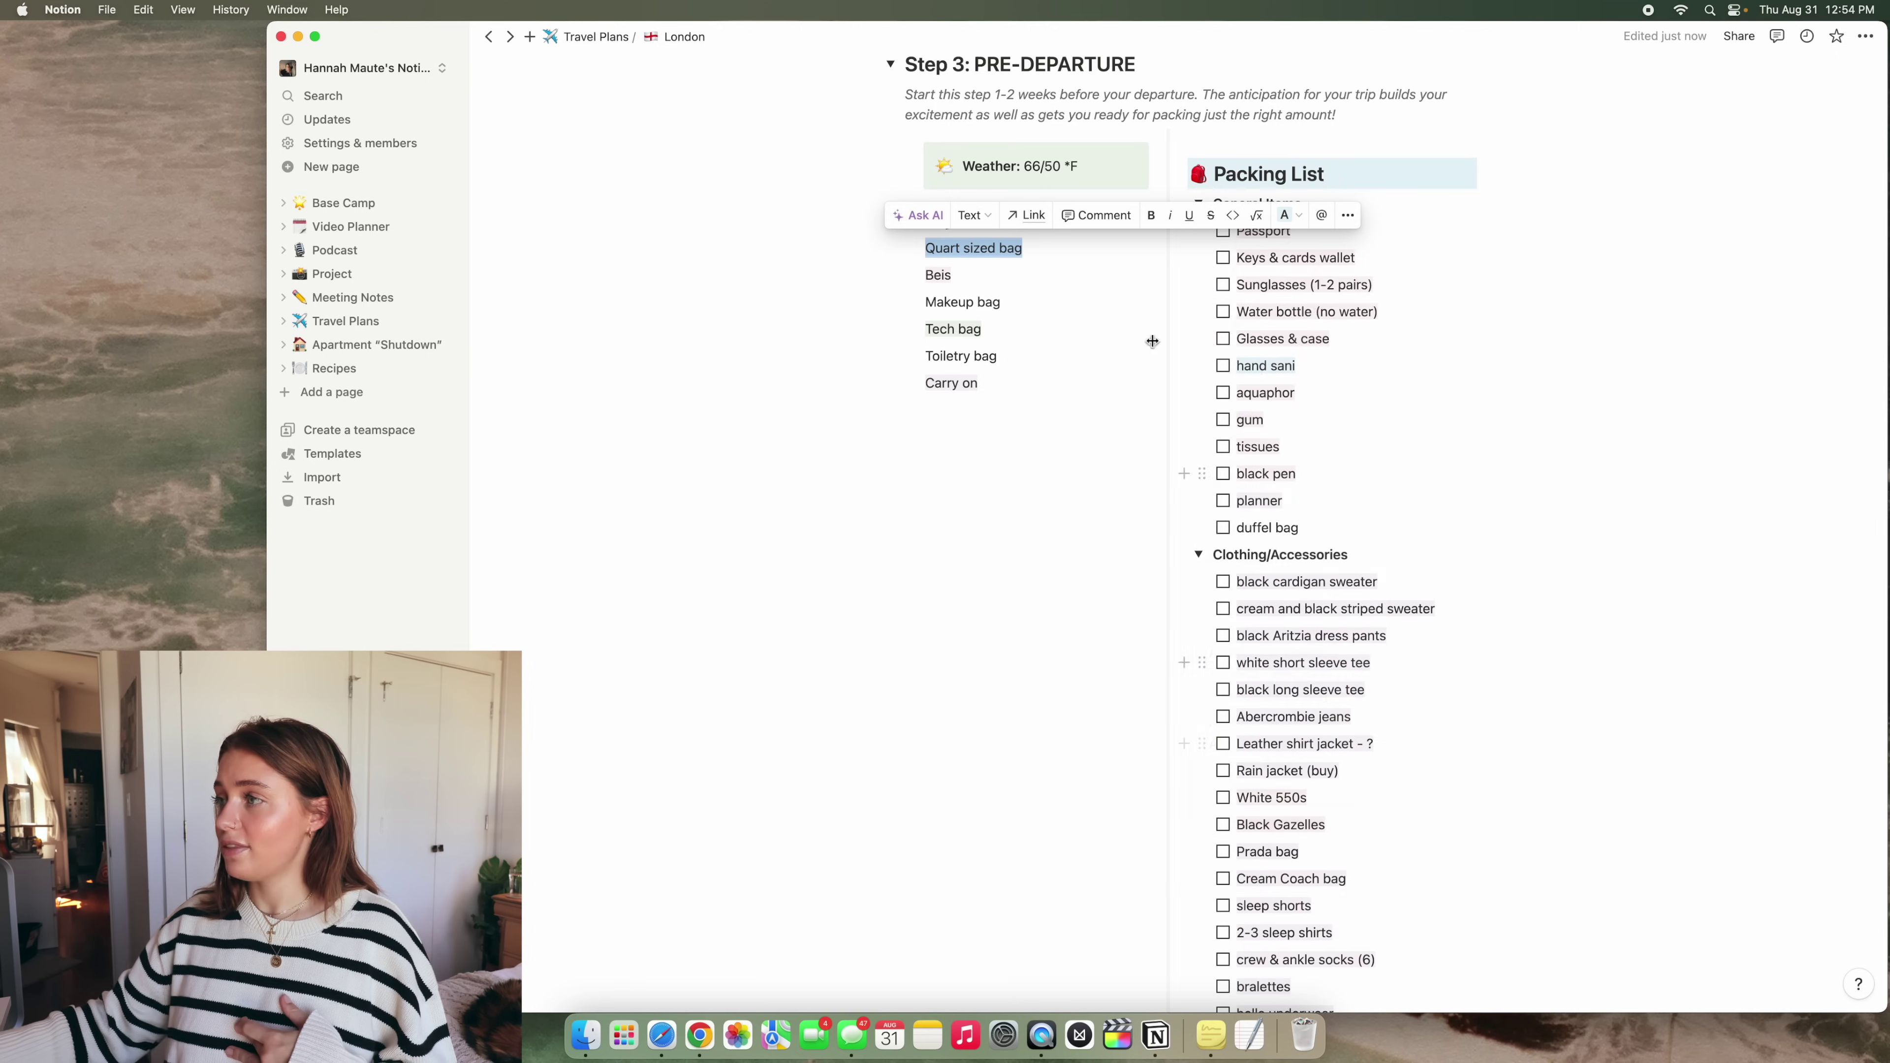
Expand the Step 4: REFLECTION section and its Writing Prompts toggle to show the questions
{"action": "scroll", "coordinate": [1406, 416], "scroll_direction": "down", "scroll_amount": 10}
{"action": "scroll", "coordinate": [1397, 478], "scroll_direction": "up", "scroll_amount": 8}
{"action": "scroll", "coordinate": [1403, 495], "scroll_direction": "down", "scroll_amount": 13}
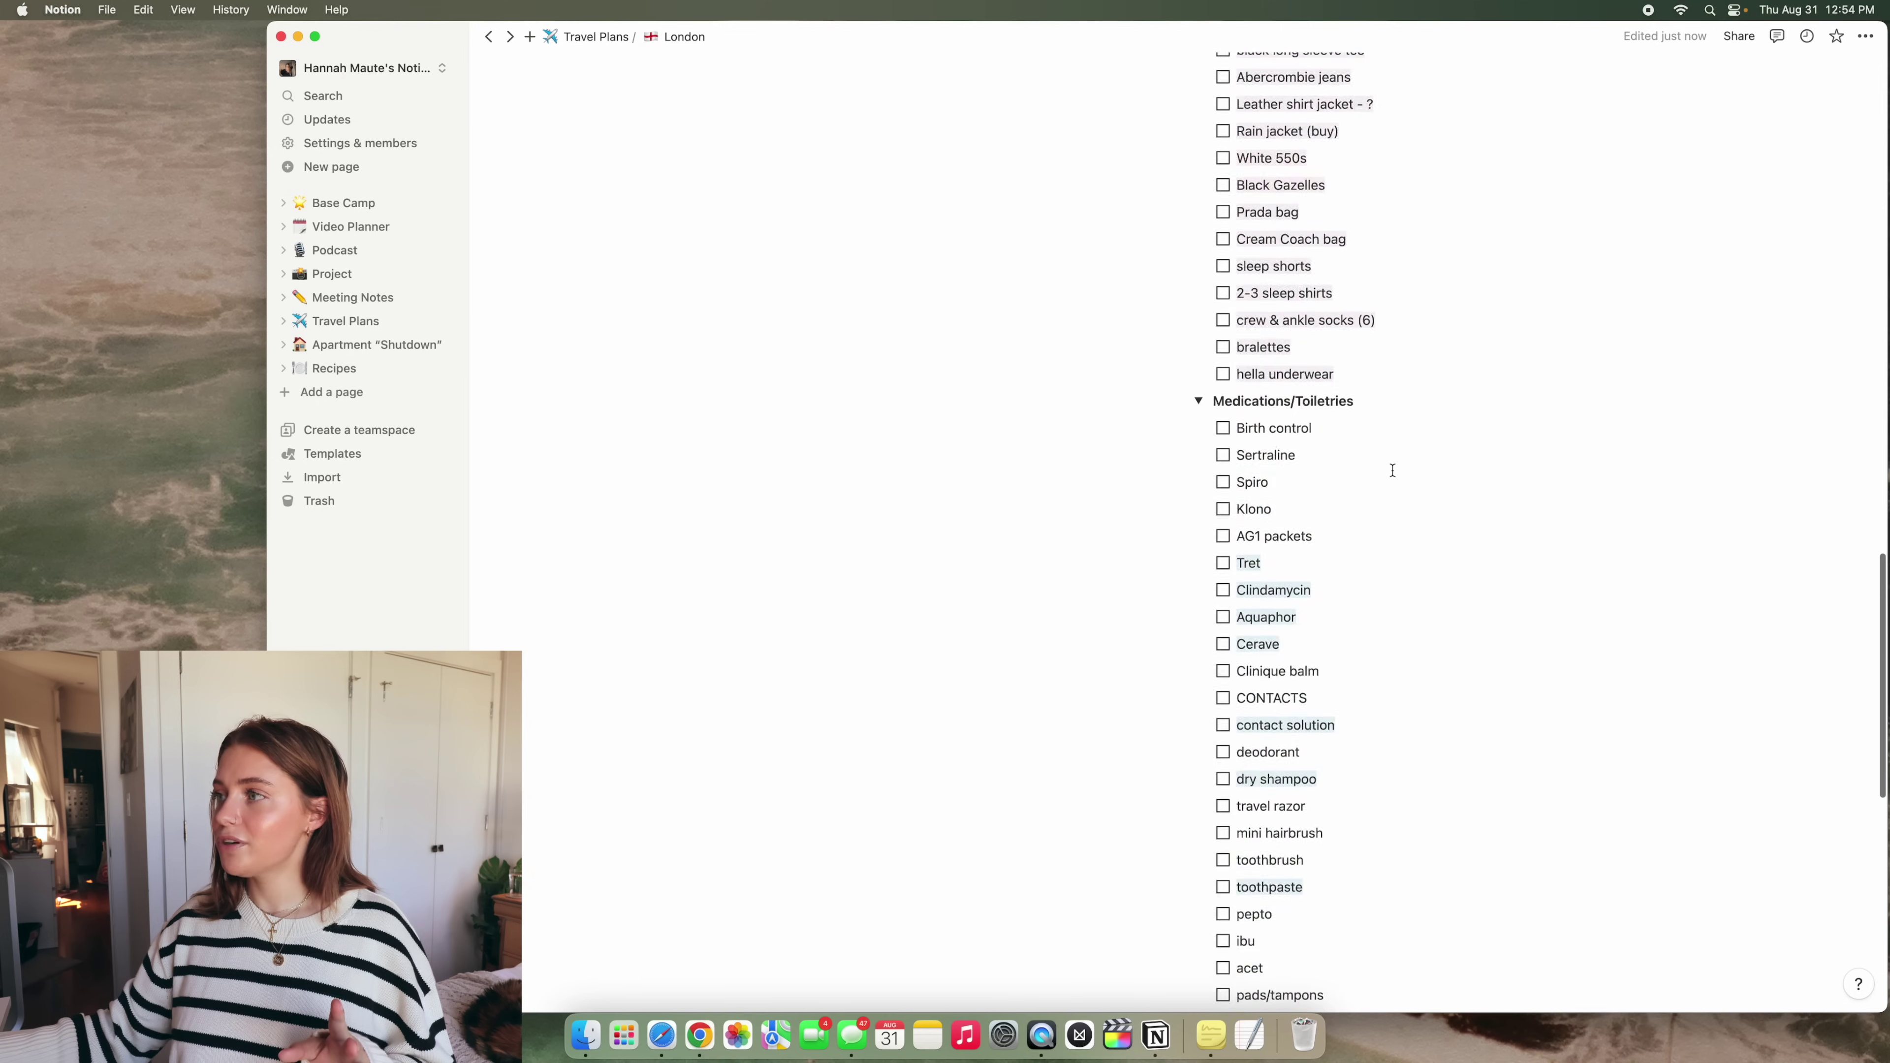
{"action": "scroll", "coordinate": [1393, 470], "scroll_direction": "down", "scroll_amount": 10}
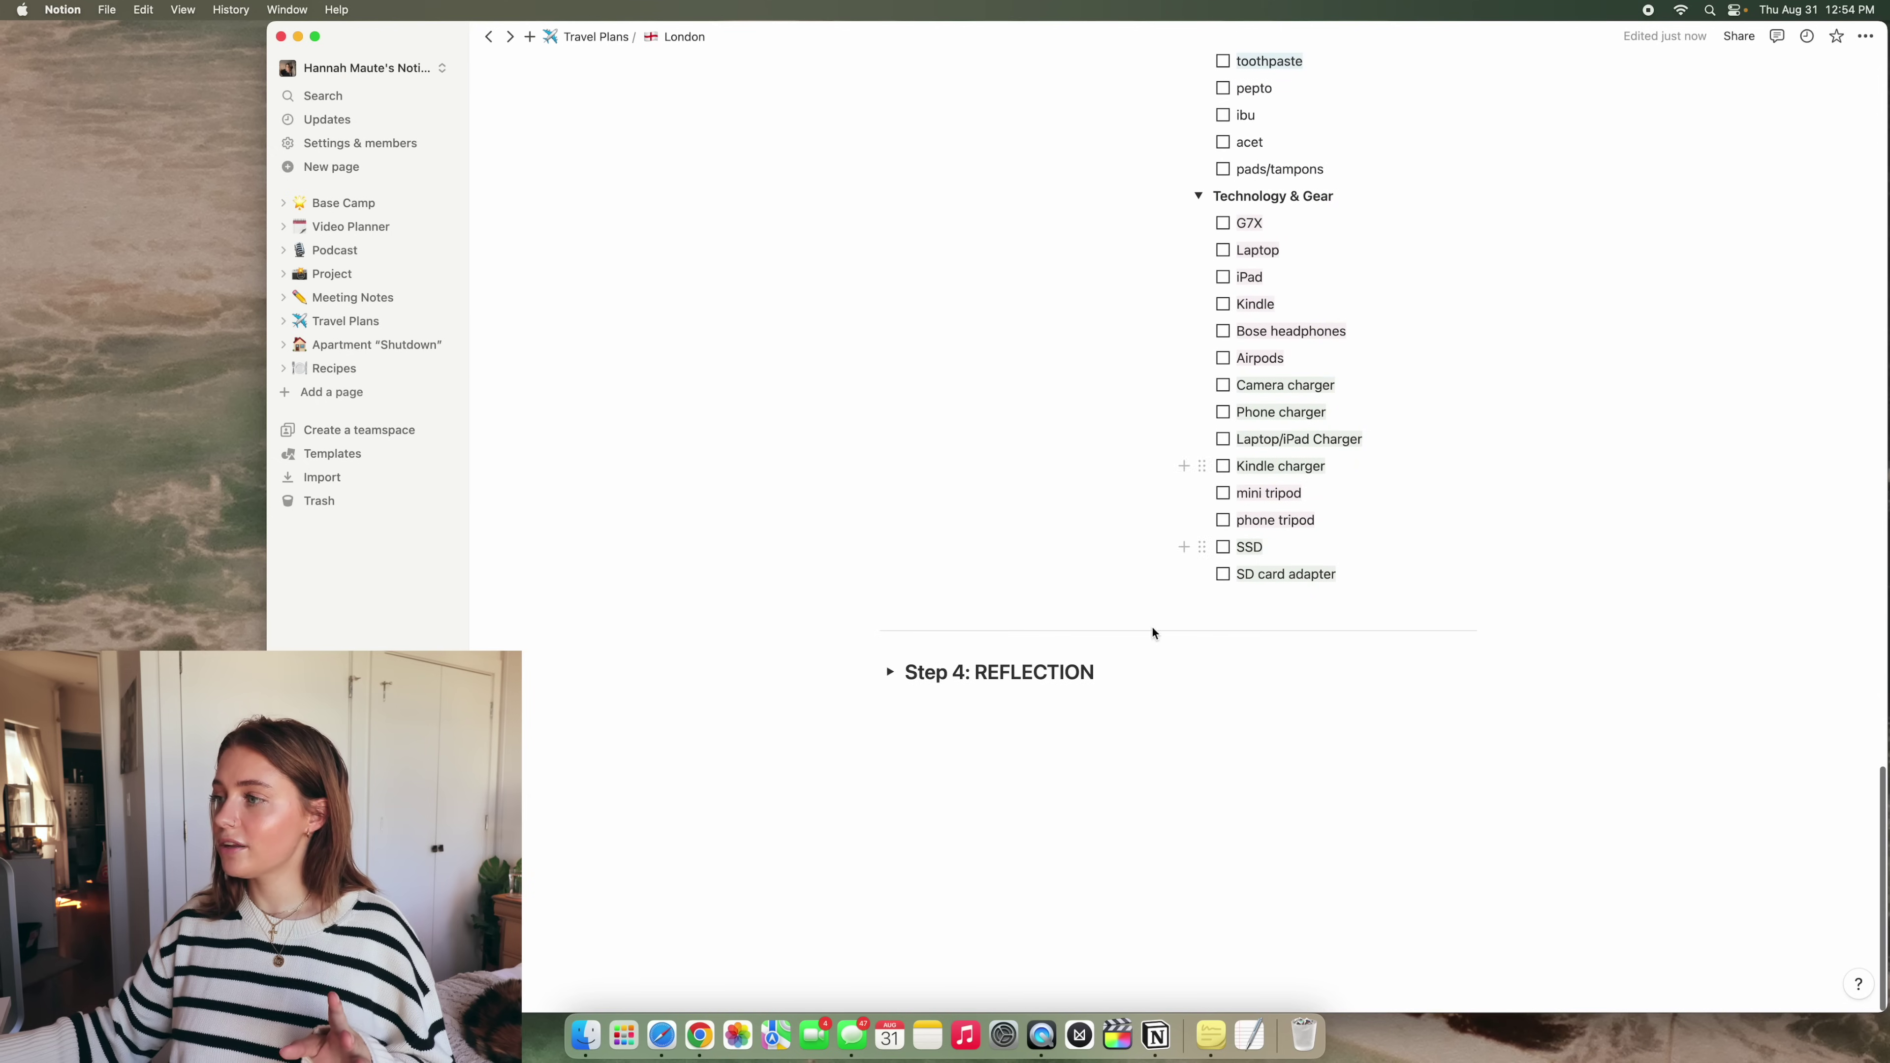
{"action": "left_click", "coordinate": [890, 673]}
{"action": "left_click", "coordinate": [913, 701]}
{"action": "scroll", "coordinate": [1165, 668], "scroll_direction": "down", "scroll_amount": 5}
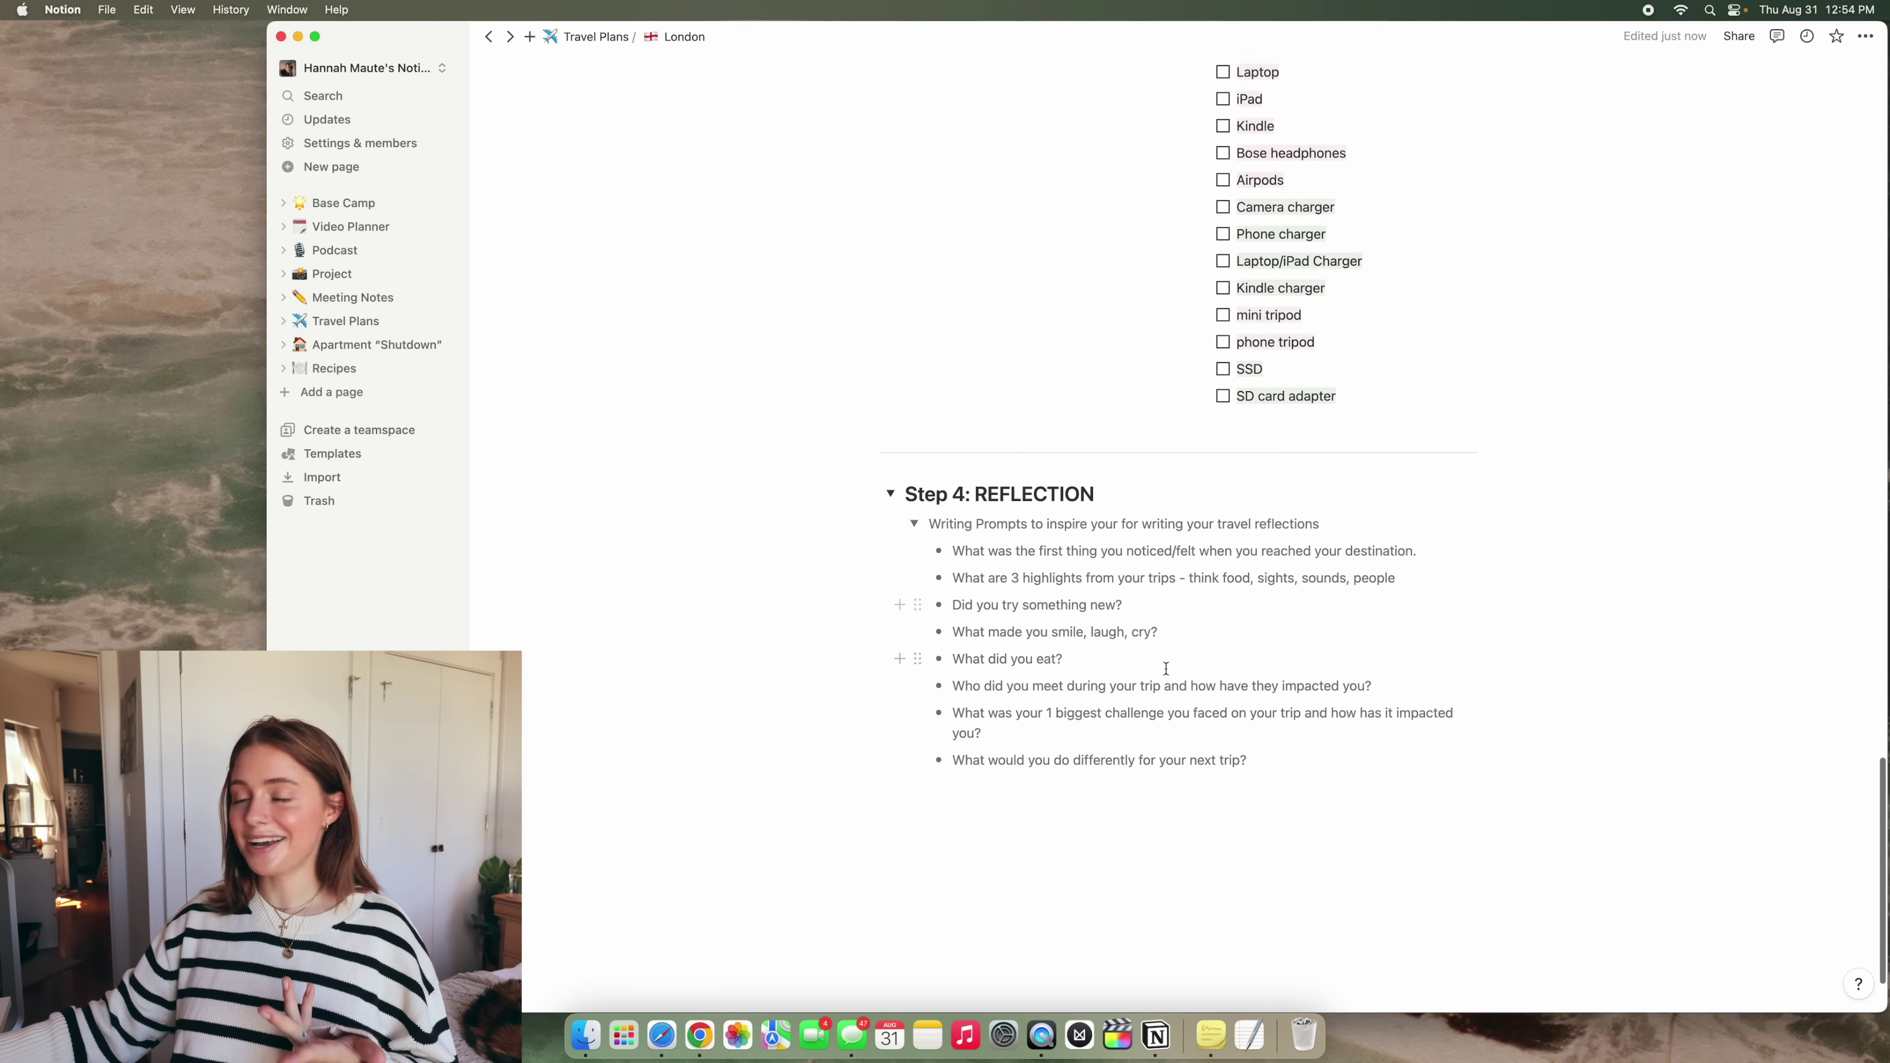
{"action": "scroll", "coordinate": [1165, 668], "scroll_direction": "up", "scroll_amount": 20}
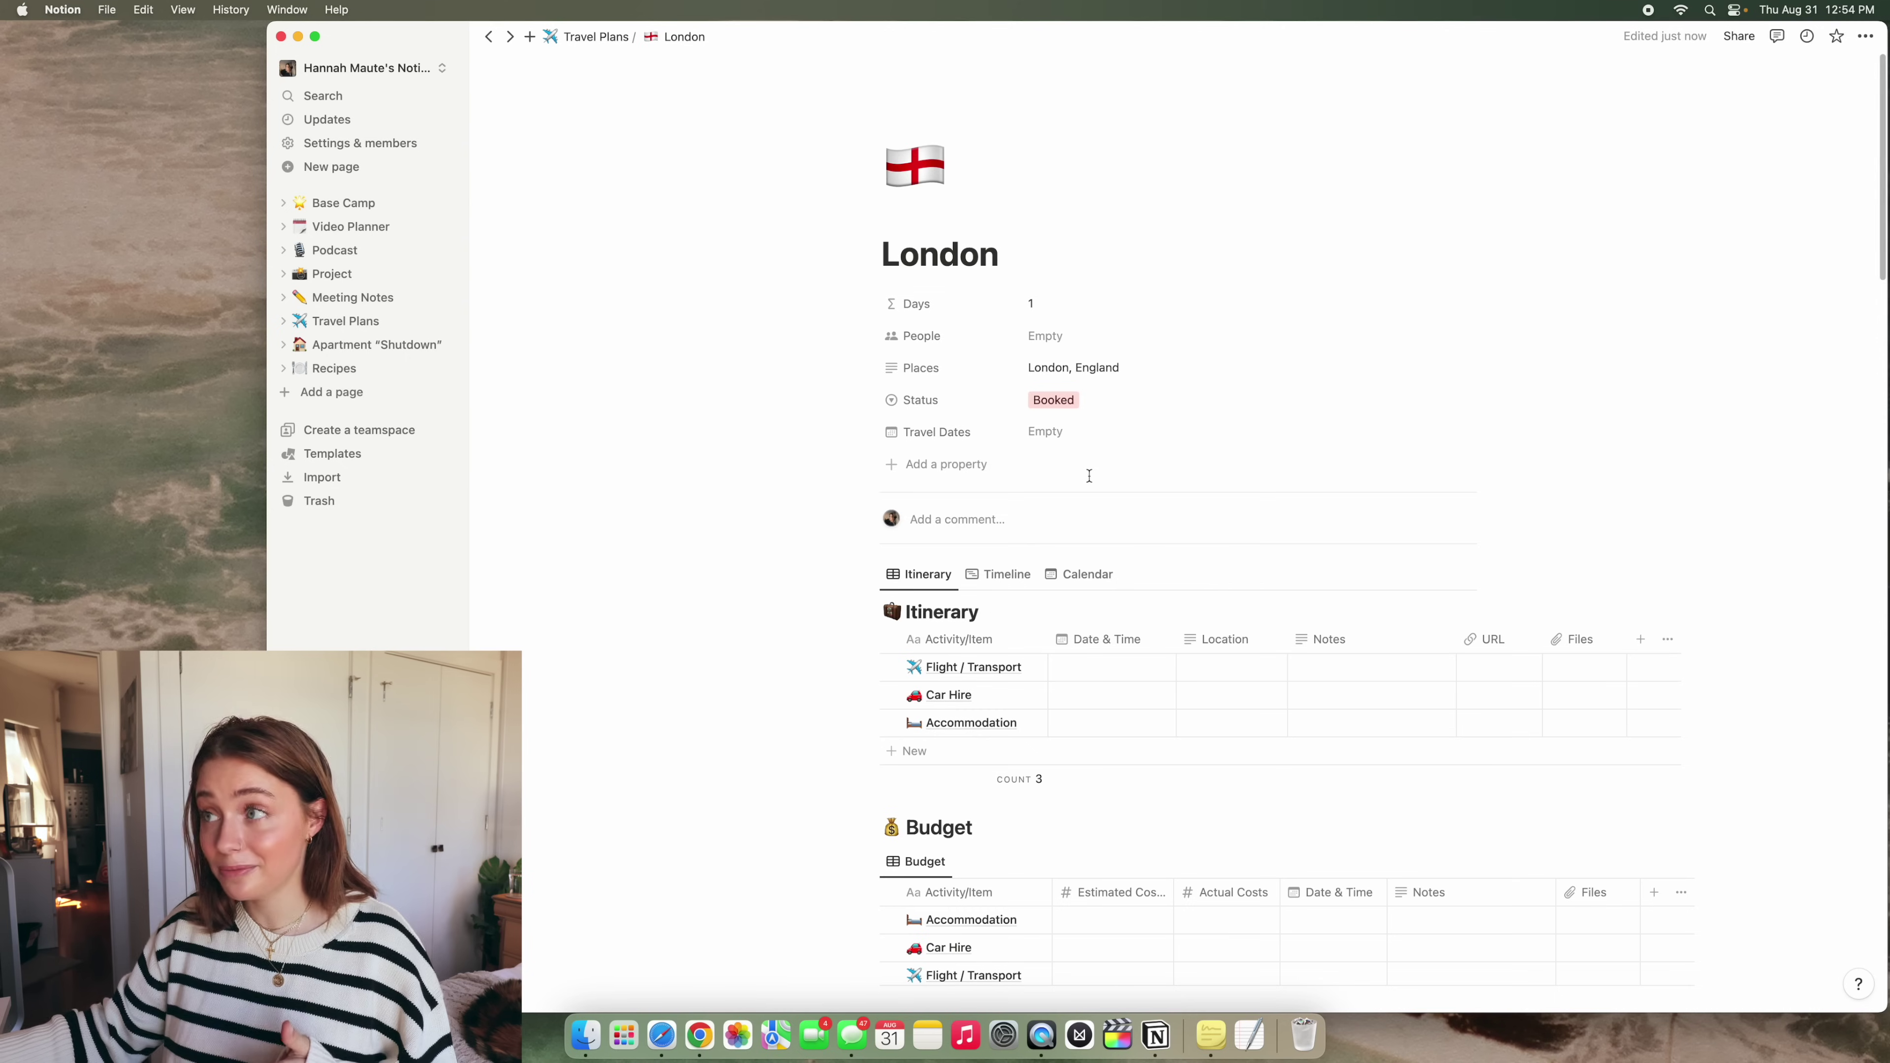
Open the Apartment "Shutdown" checklist page from the sidebar
{"action": "left_click", "coordinate": [398, 348]}
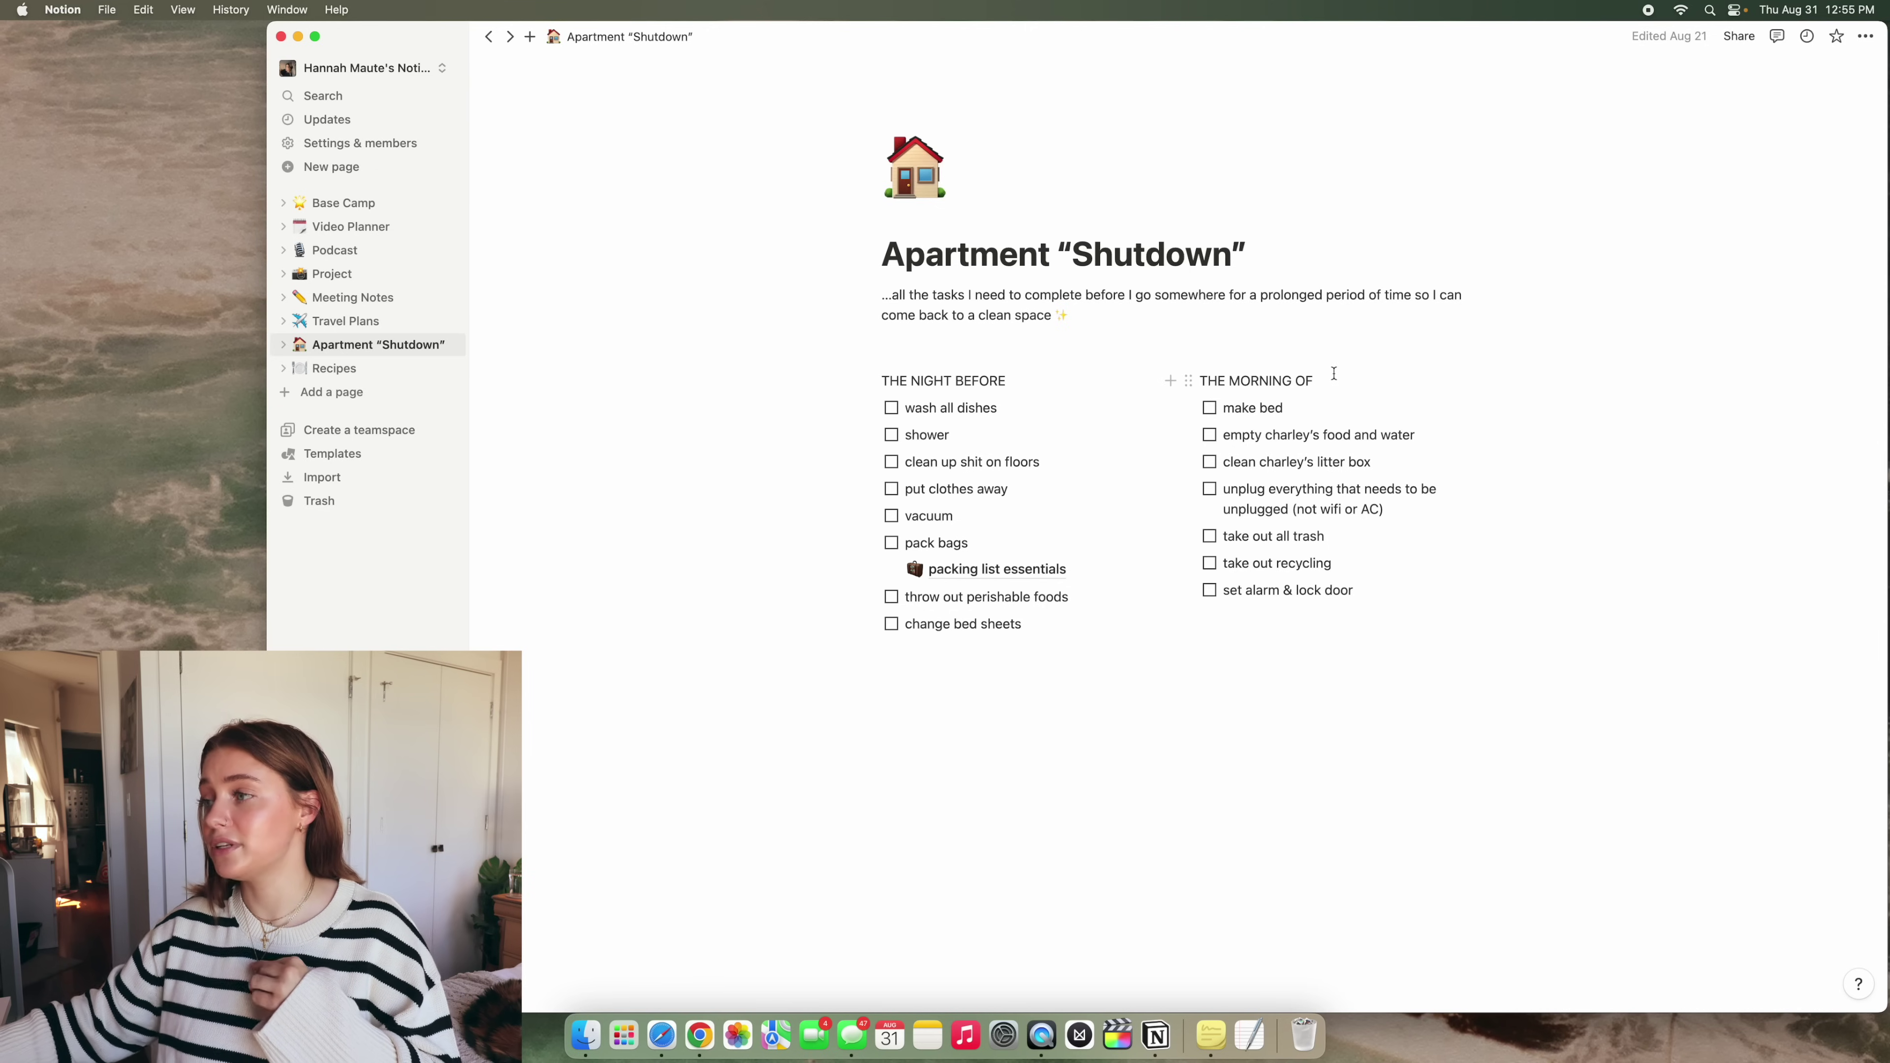
View the packing list essentials subpage, then return to the Apartment "Shutdown" page
{"action": "scroll", "coordinate": [1094, 610], "scroll_direction": "down", "scroll_amount": 1}
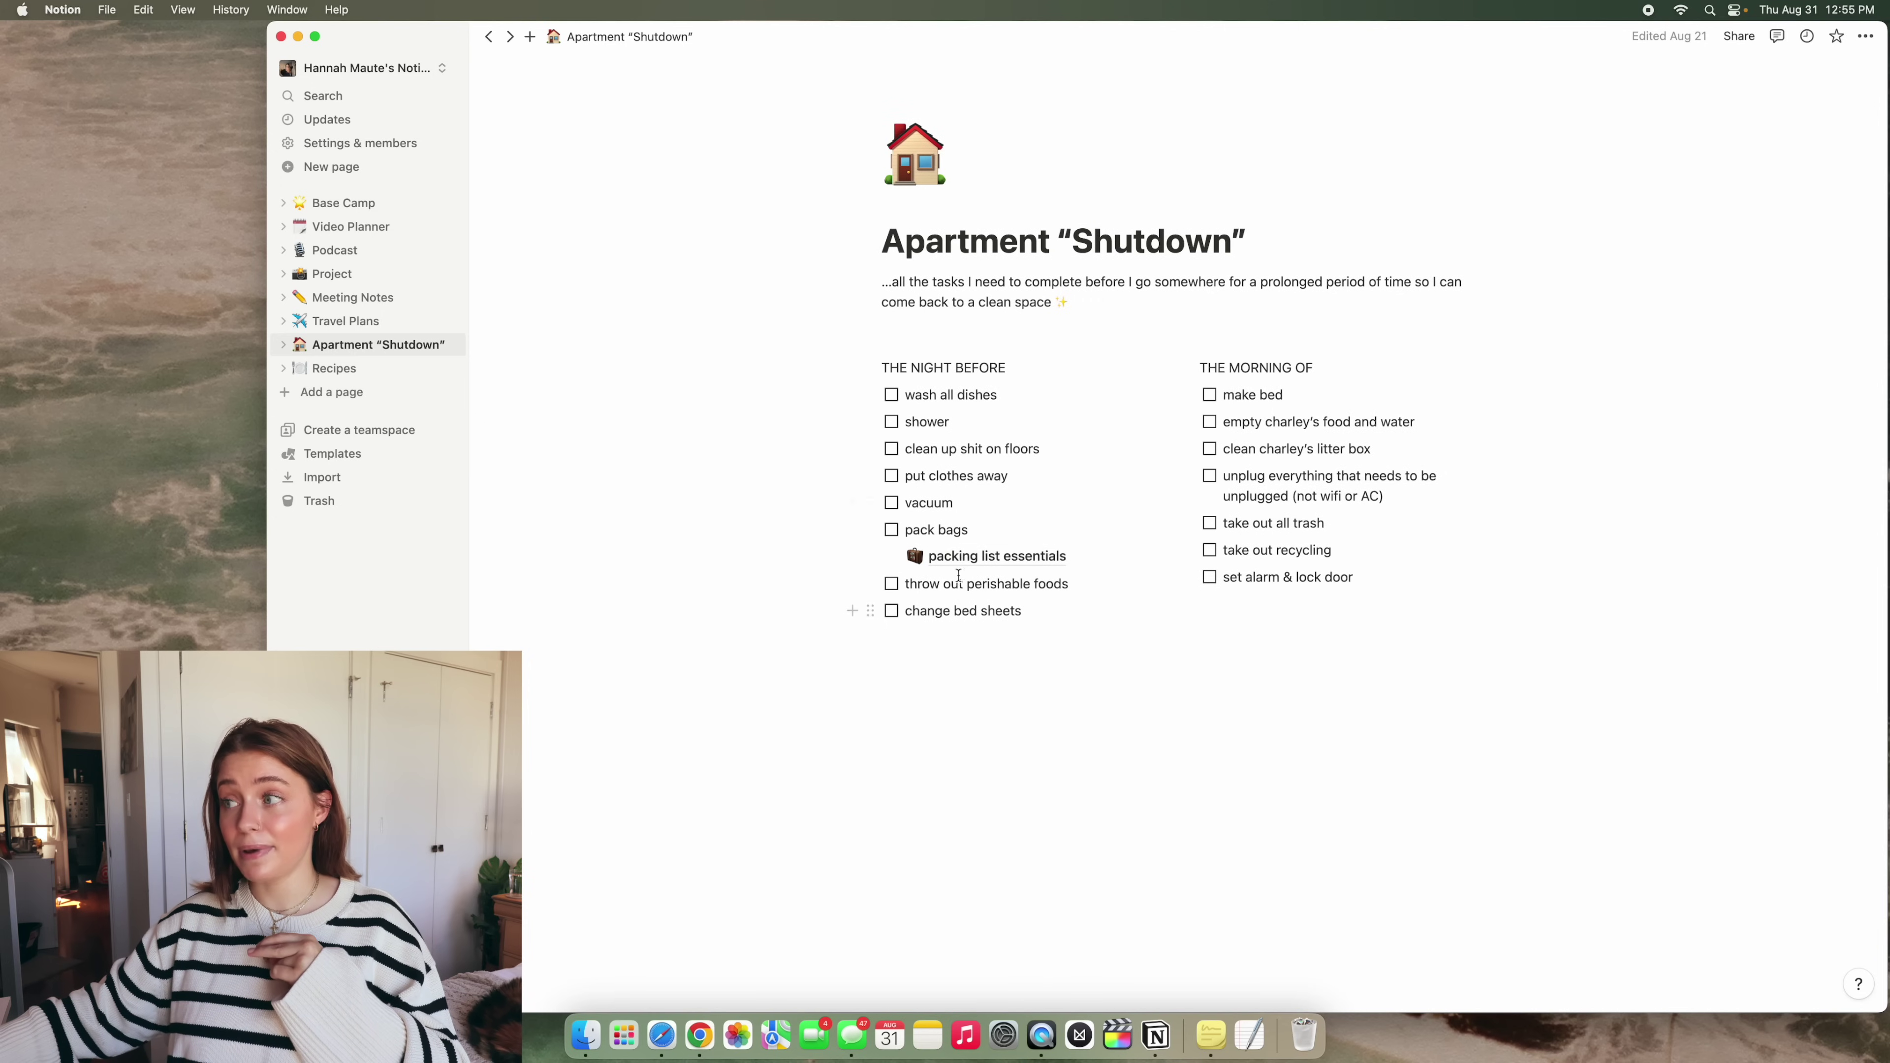
{"action": "left_click", "coordinate": [975, 557]}
{"action": "scroll", "coordinate": [1328, 490], "scroll_direction": "down", "scroll_amount": 5}
{"action": "scroll", "coordinate": [1328, 491], "scroll_direction": "down", "scroll_amount": 4}
{"action": "scroll", "coordinate": [1327, 491], "scroll_direction": "up", "scroll_amount": 8}
{"action": "key", "text": "super+bracketleft"}
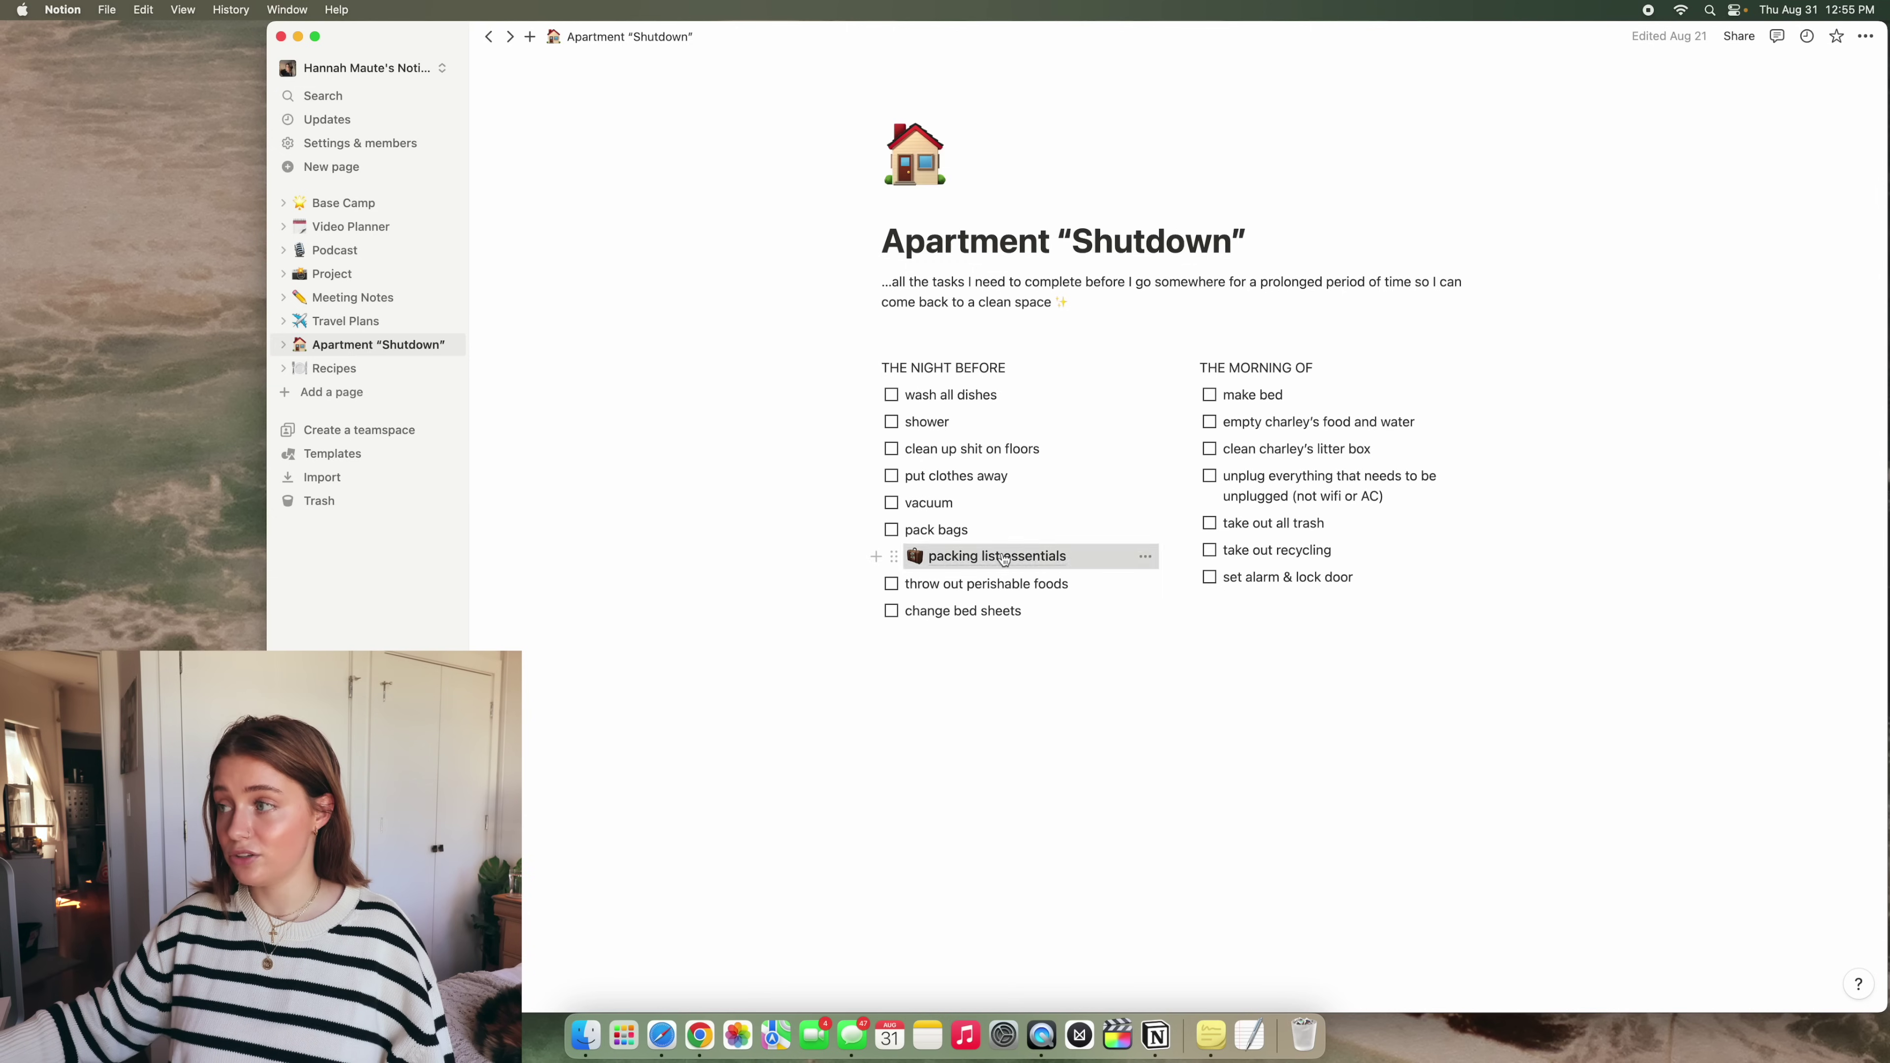
Look over packing list essentials once more, go back, and open the Recipes database
{"action": "left_click", "coordinate": [1062, 570]}
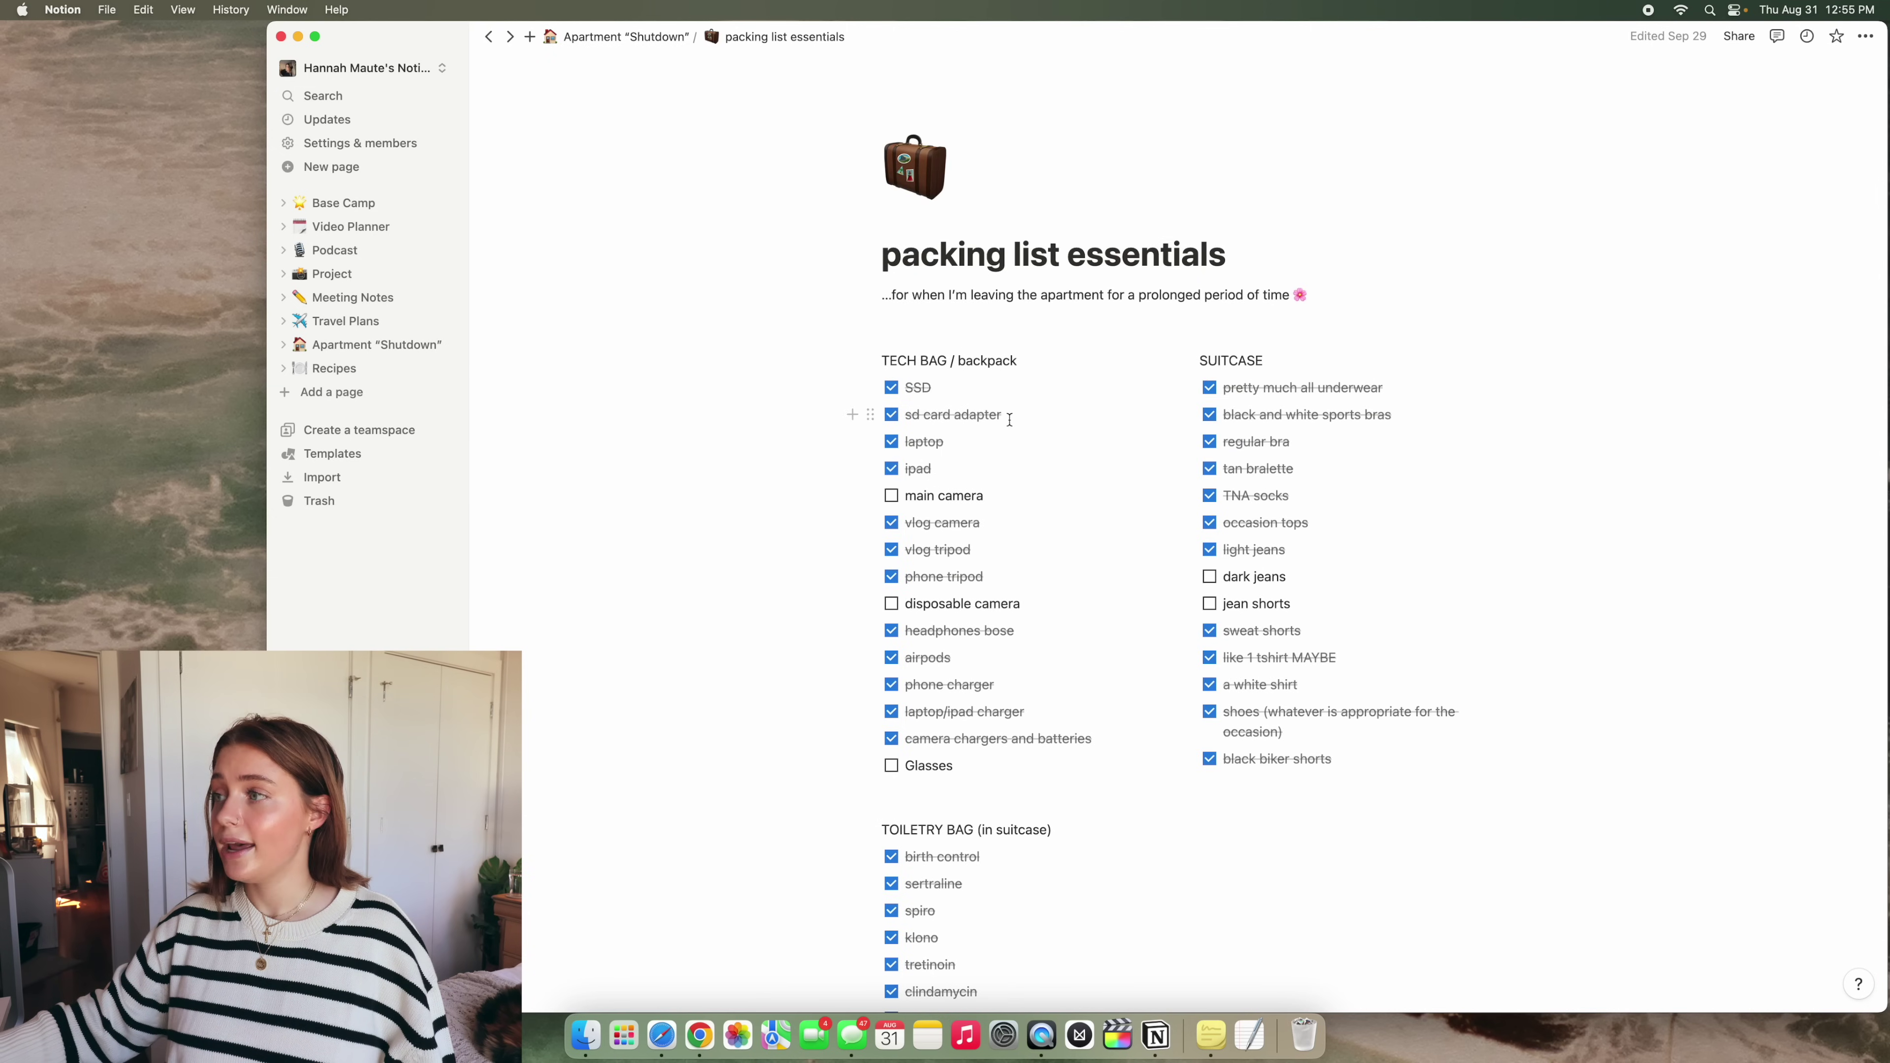
{"action": "scroll", "coordinate": [1188, 414], "scroll_direction": "down", "scroll_amount": 1}
{"action": "scroll", "coordinate": [1480, 367], "scroll_direction": "down", "scroll_amount": 15}
{"action": "scroll", "coordinate": [1480, 368], "scroll_direction": "up", "scroll_amount": 15}
{"action": "key", "text": "super+bracketleft"}
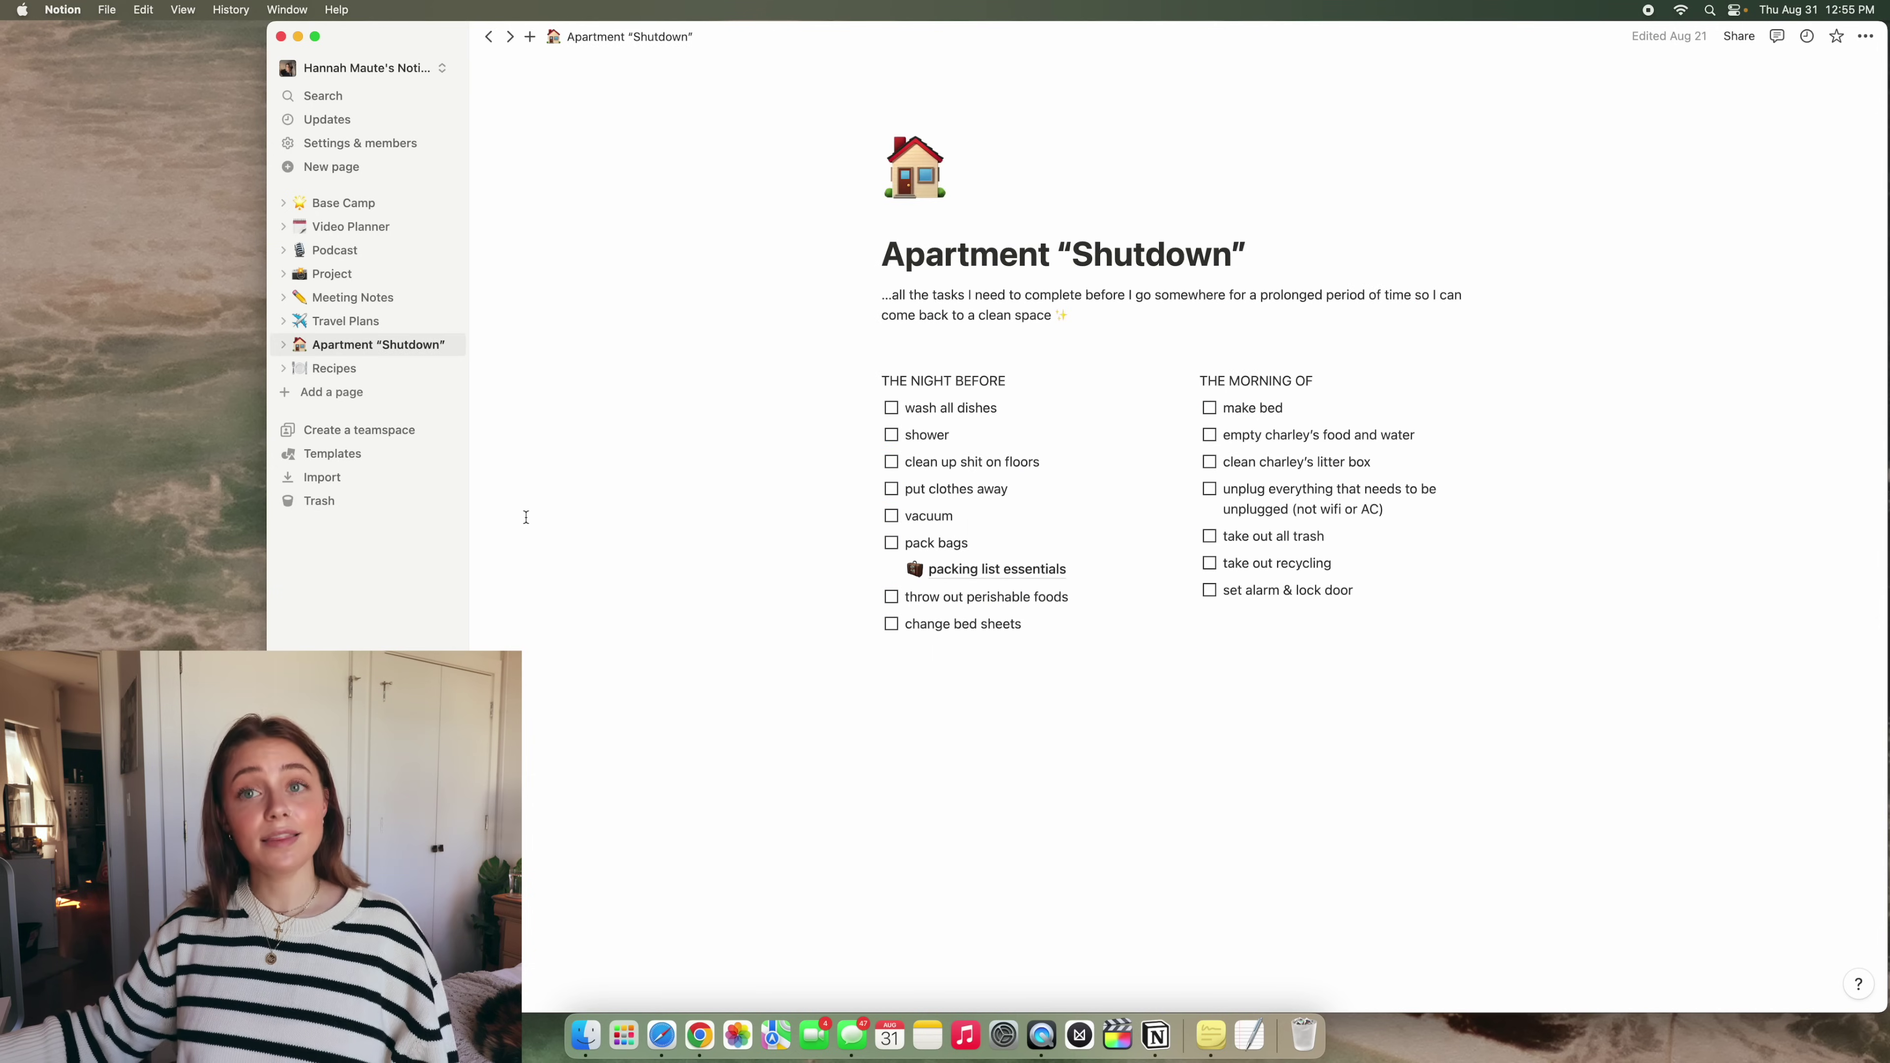
{"action": "left_click", "coordinate": [361, 370]}
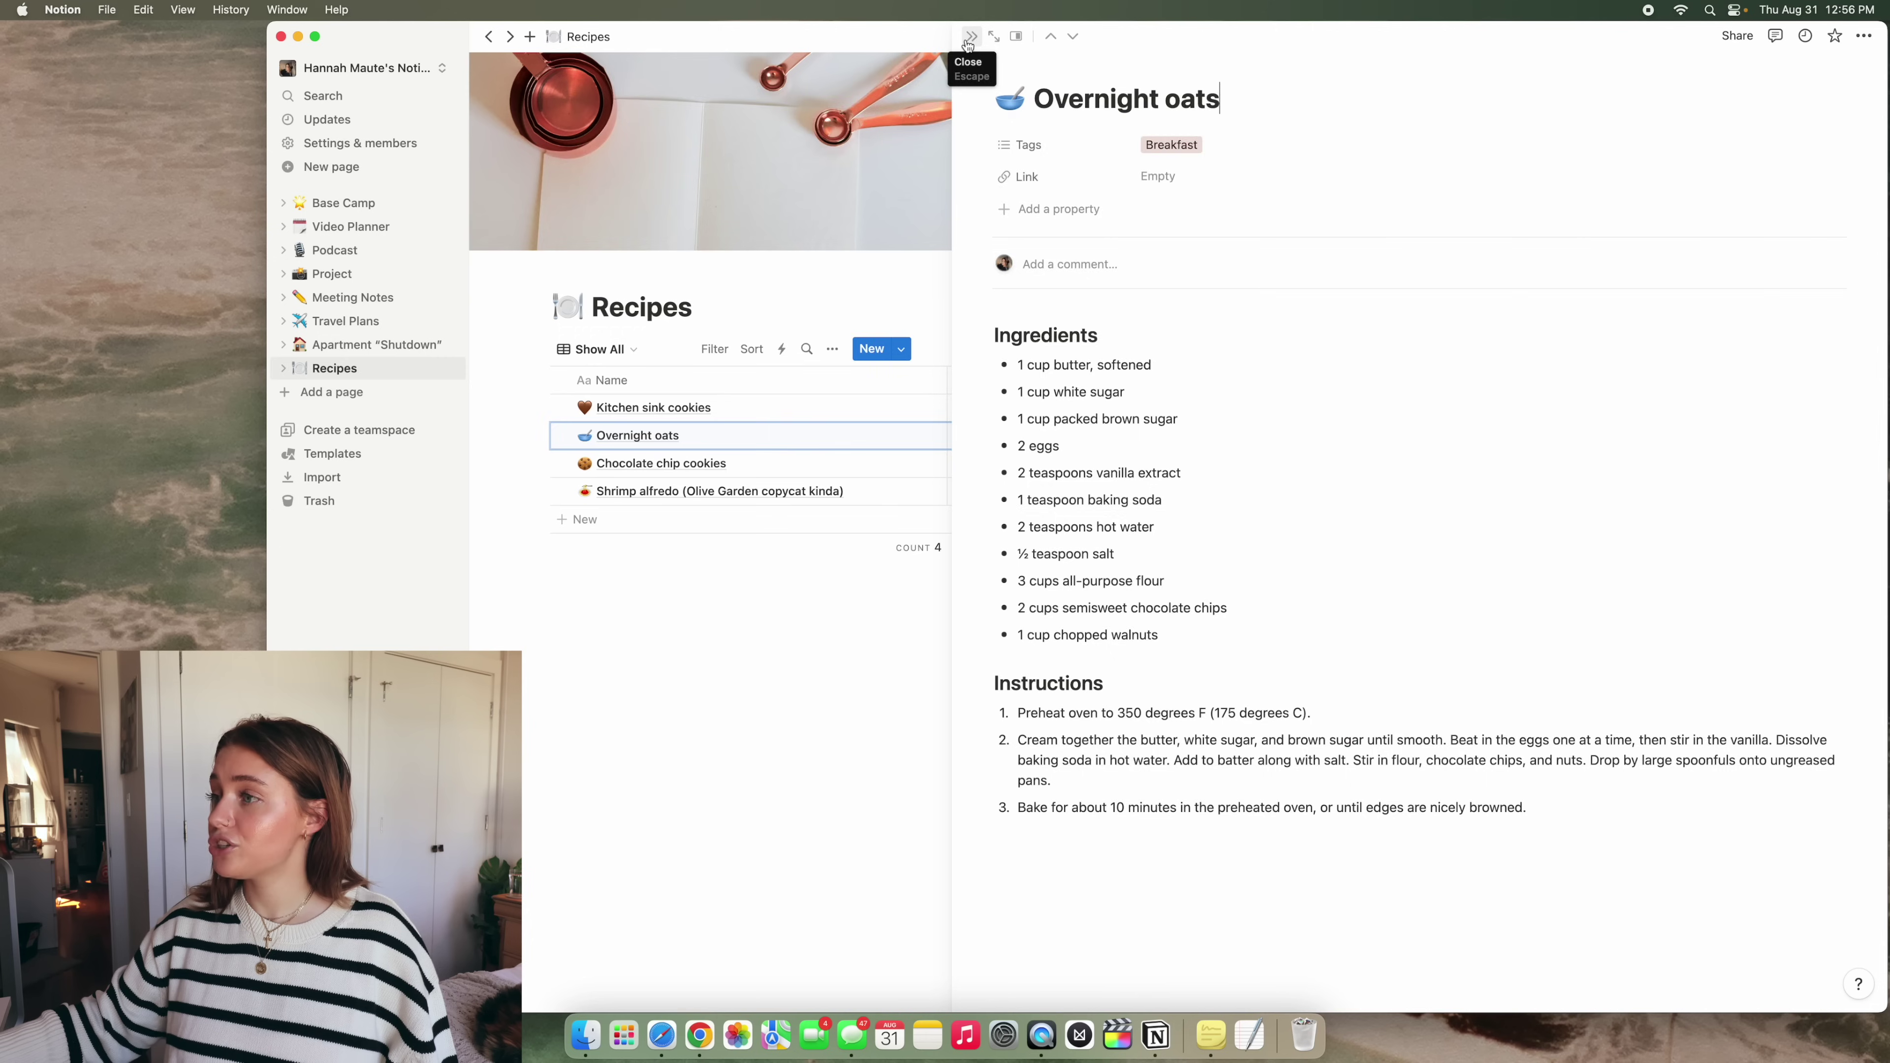
{"action": "left_click", "coordinate": [971, 36]}
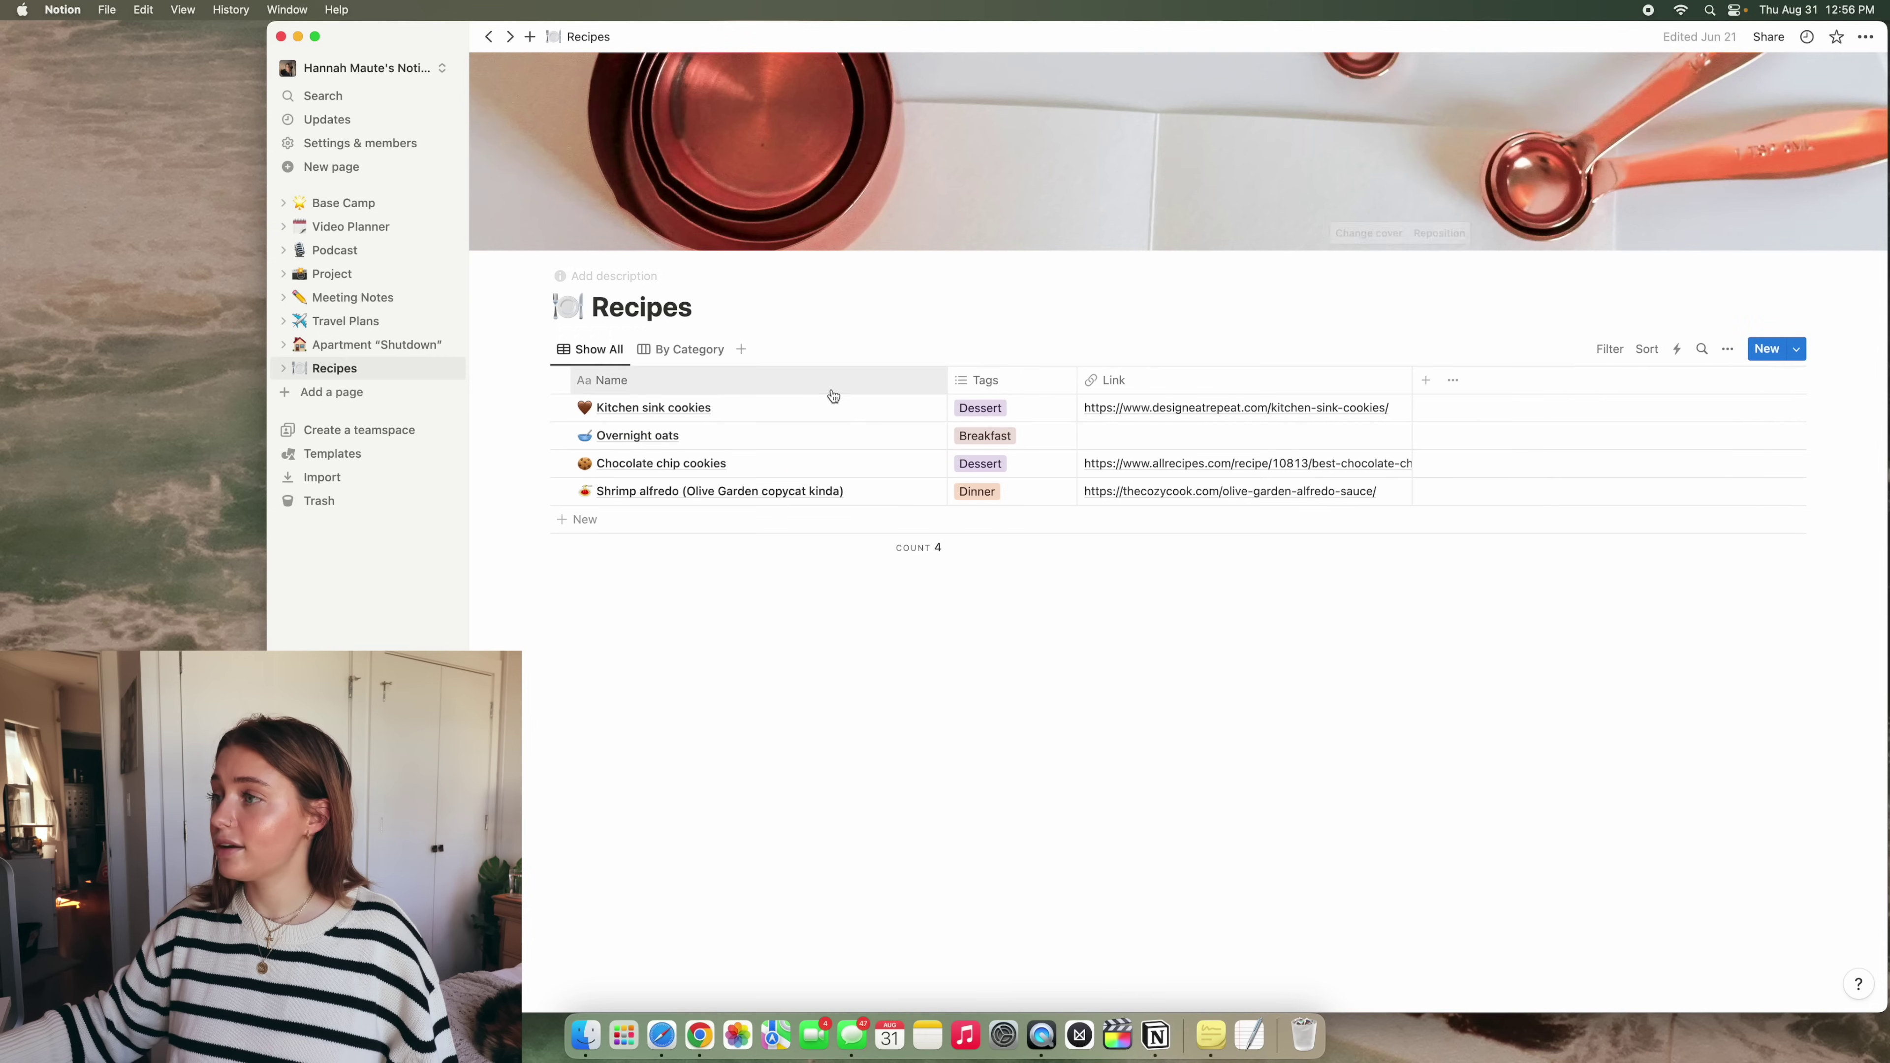
{"action": "left_click", "coordinate": [886, 407]}
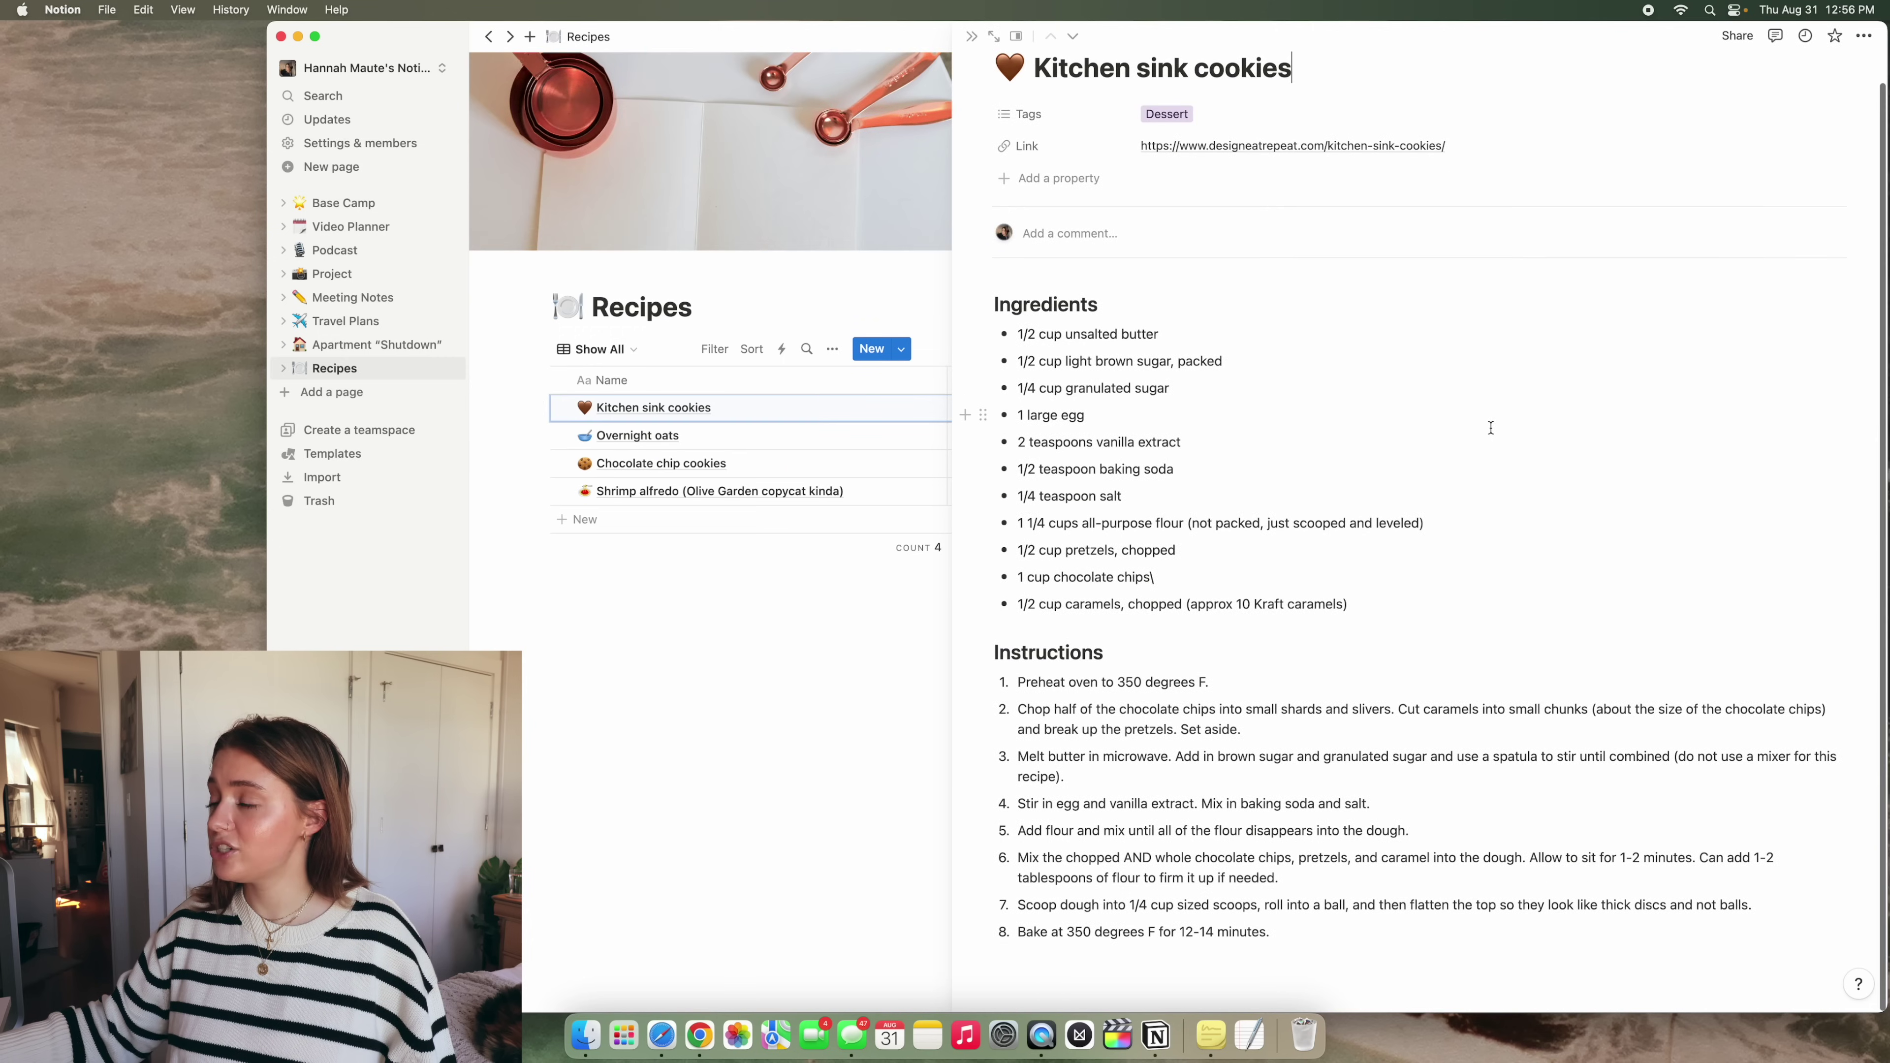
{"action": "left_click", "coordinate": [971, 36]}
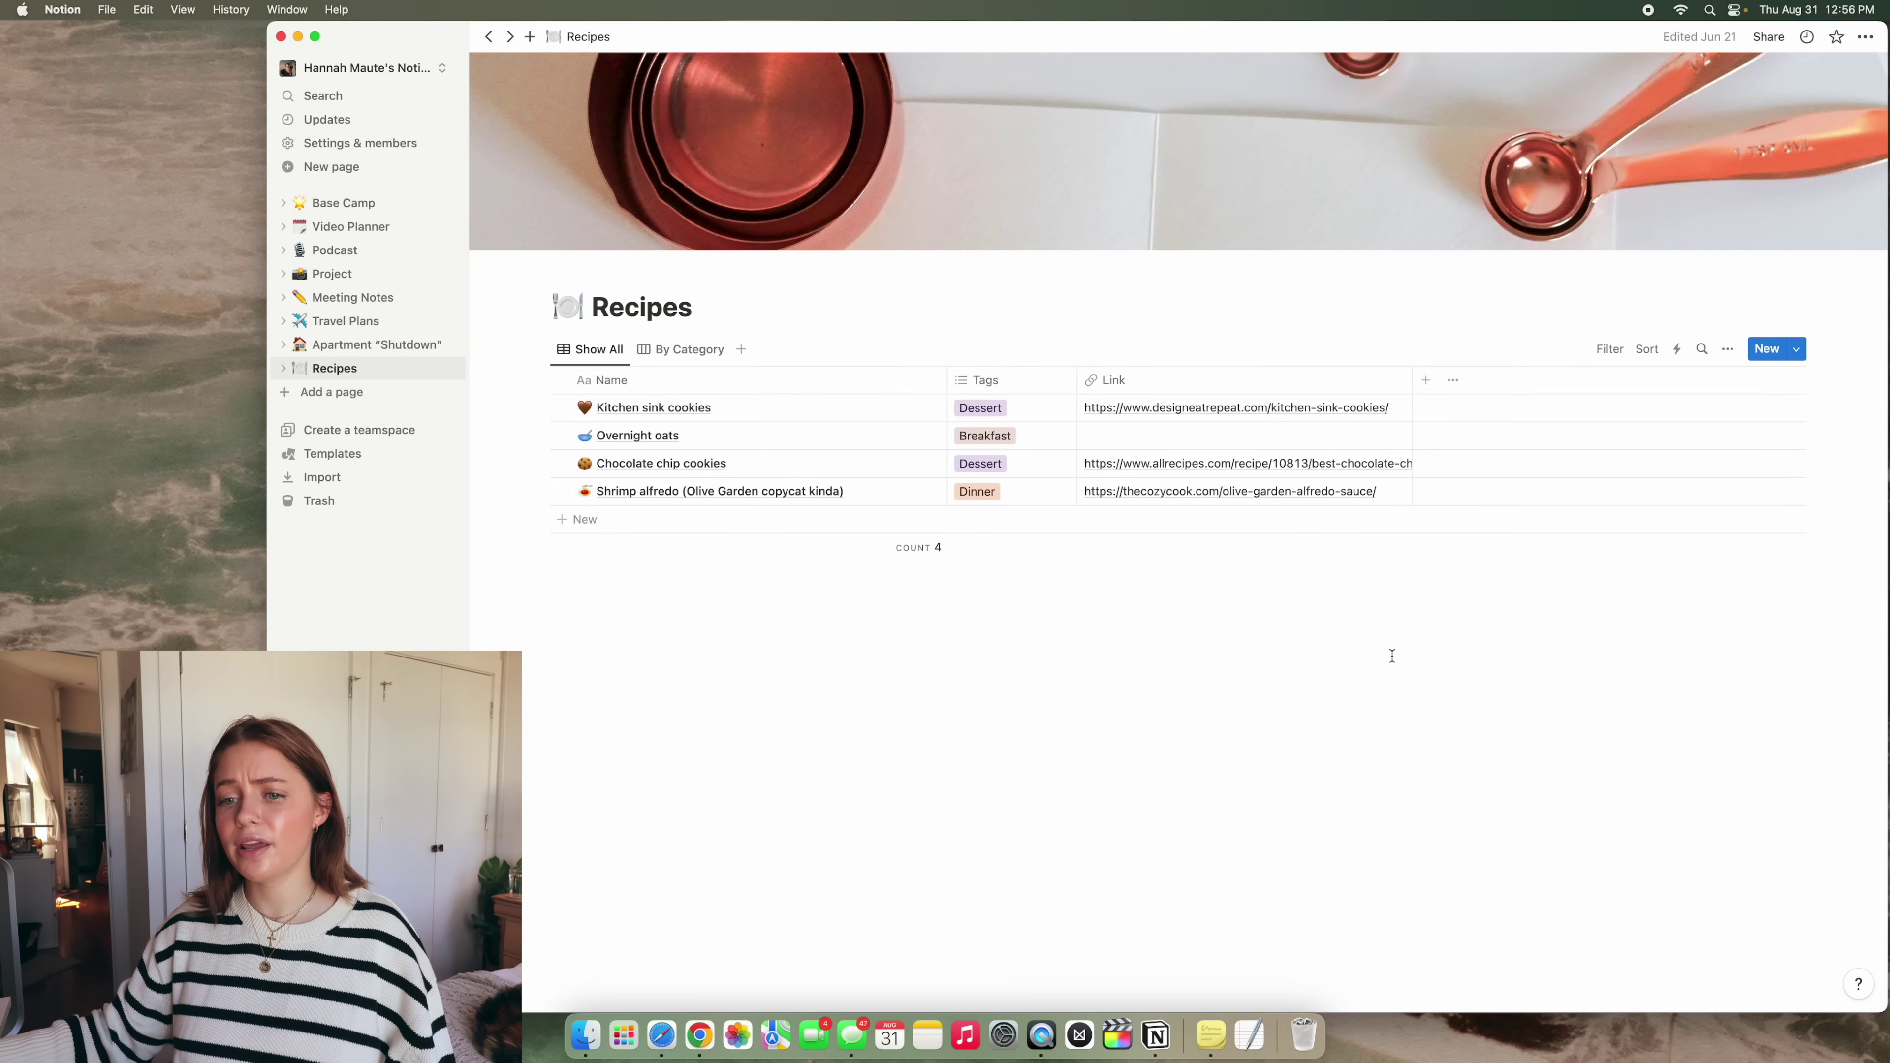
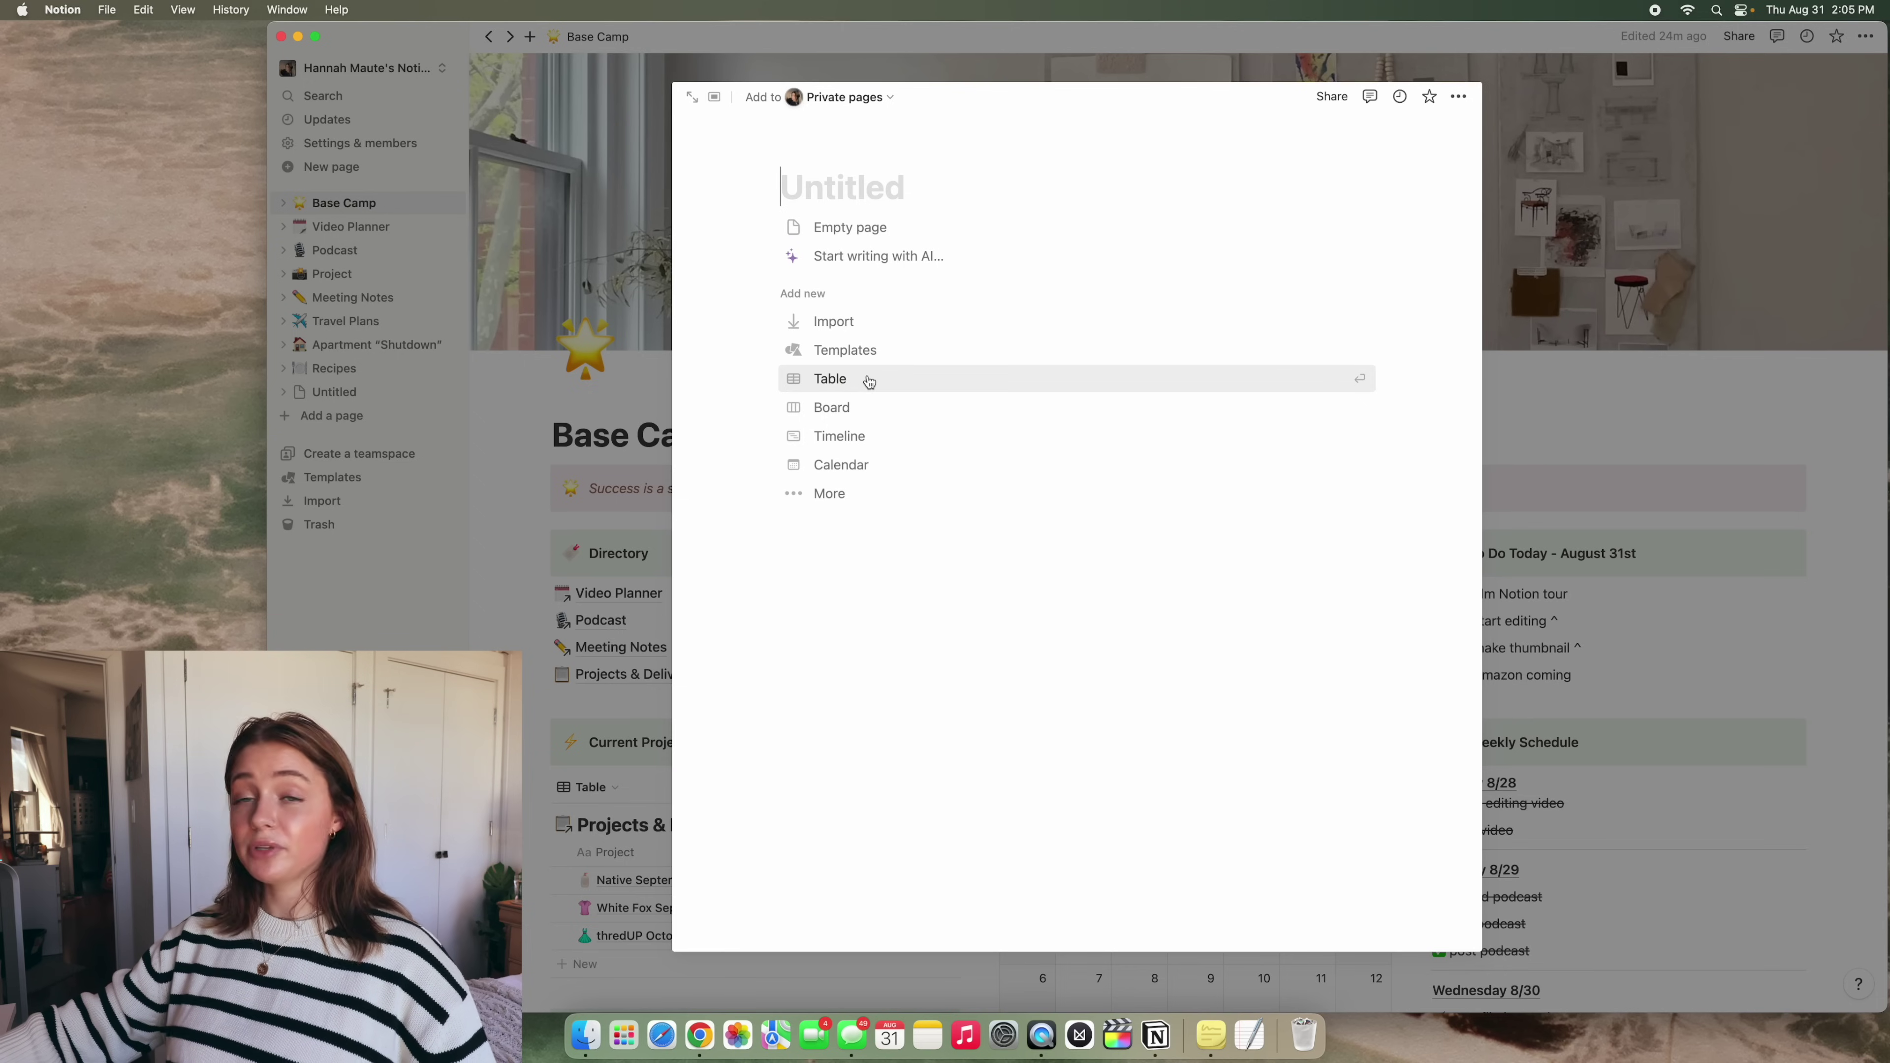
Start the new page as a table database and bring up its template gallery
{"action": "left_click", "coordinate": [868, 380]}
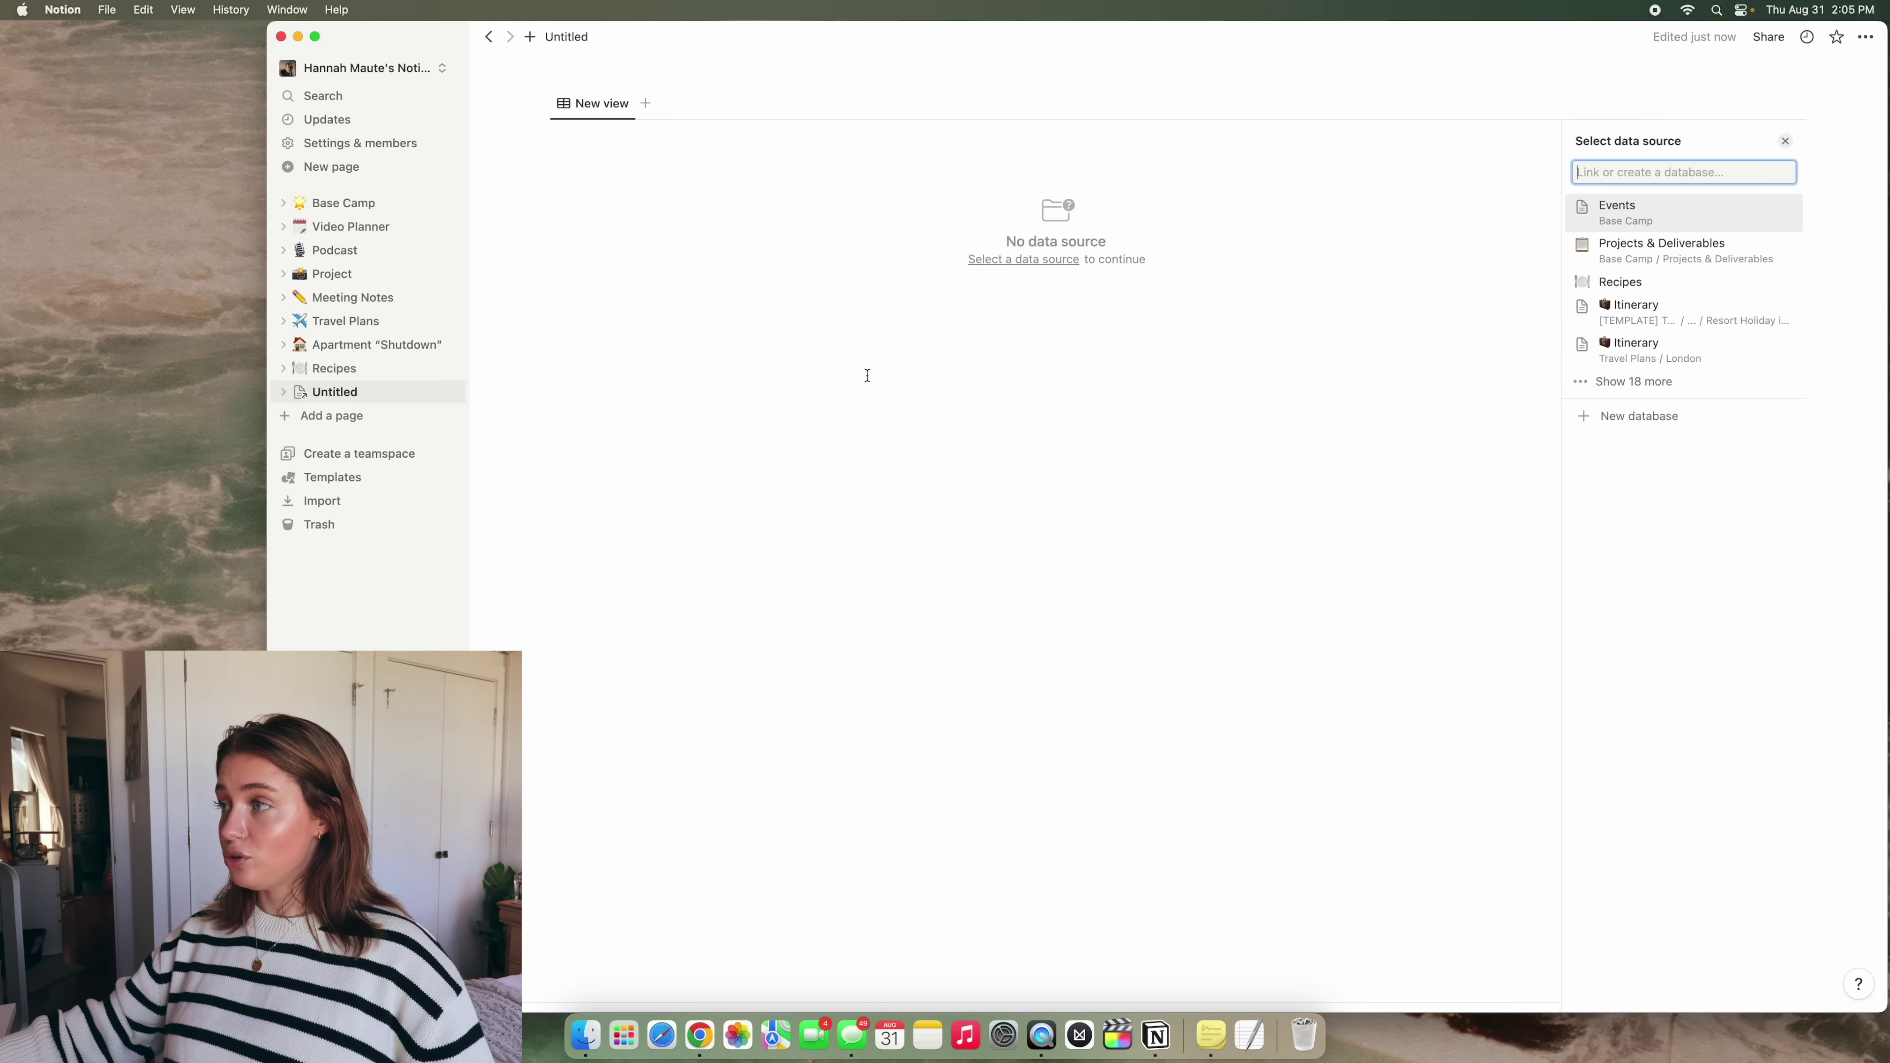
{"action": "left_click", "coordinate": [1651, 417]}
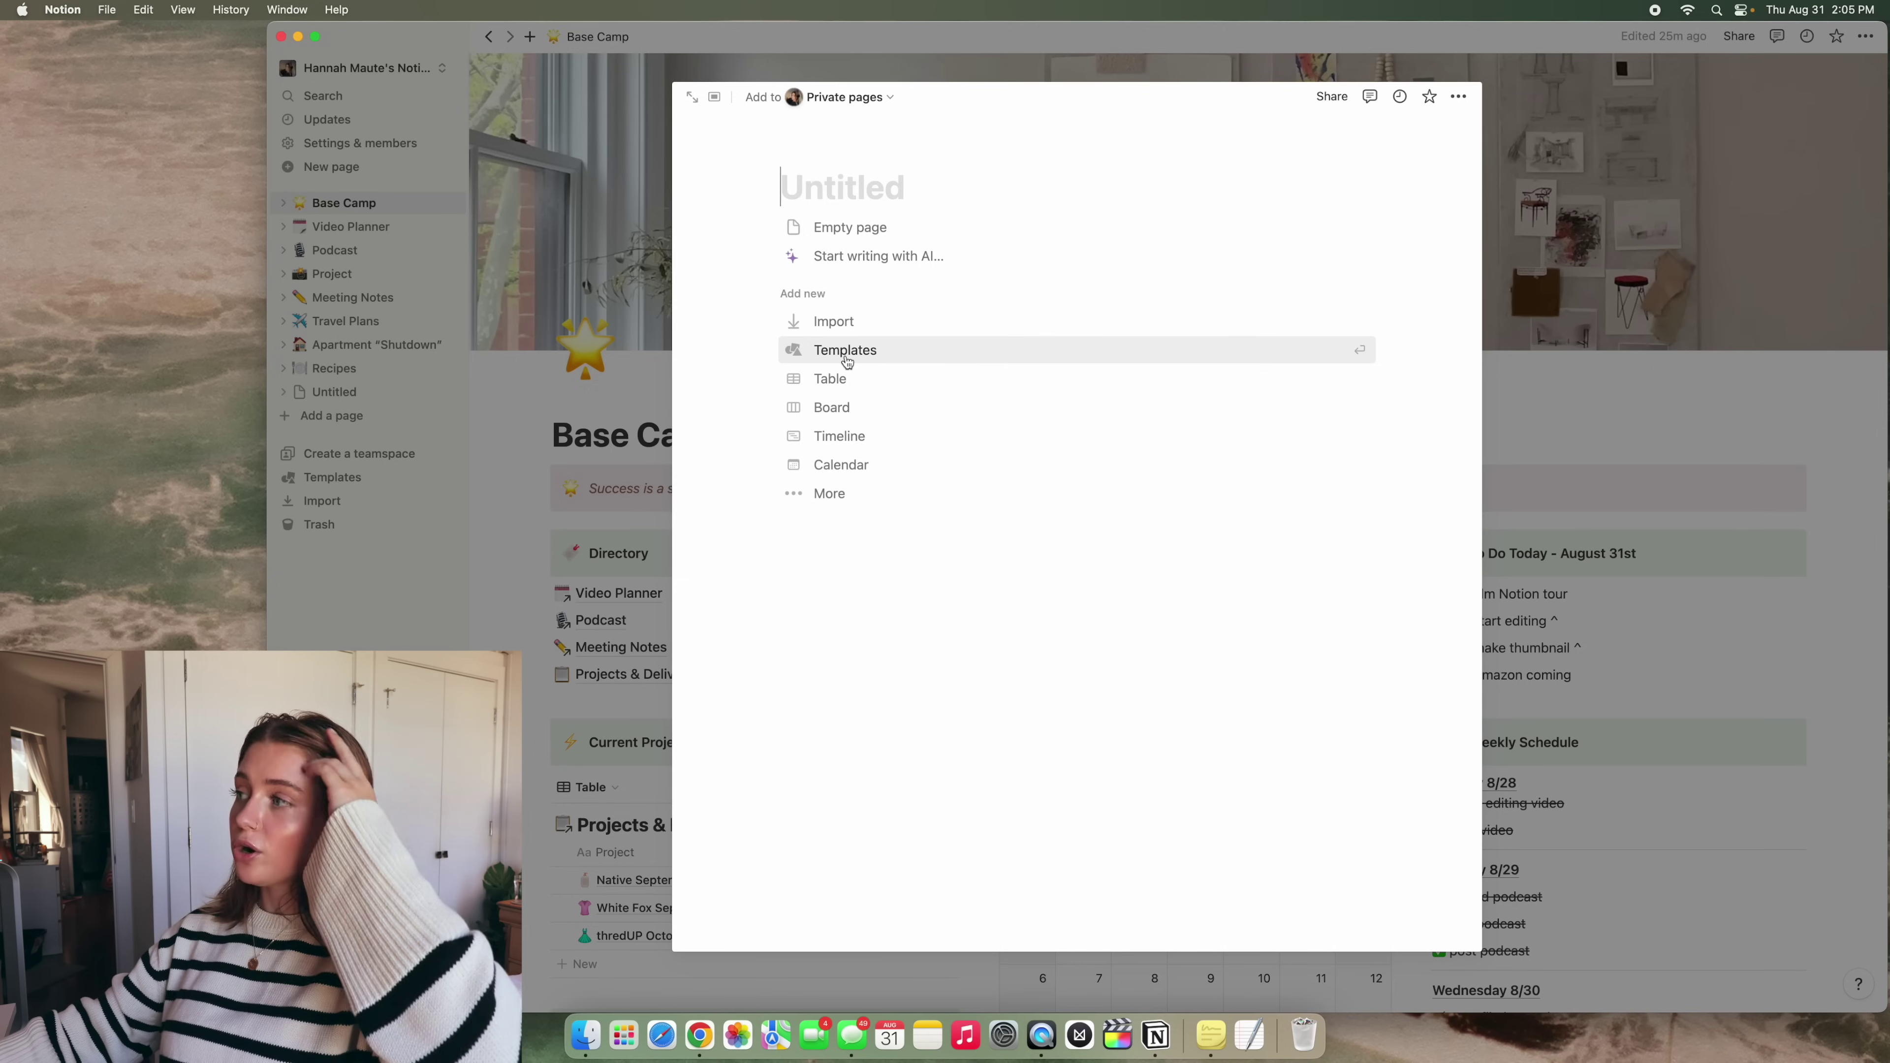
{"action": "left_click", "coordinate": [847, 362]}
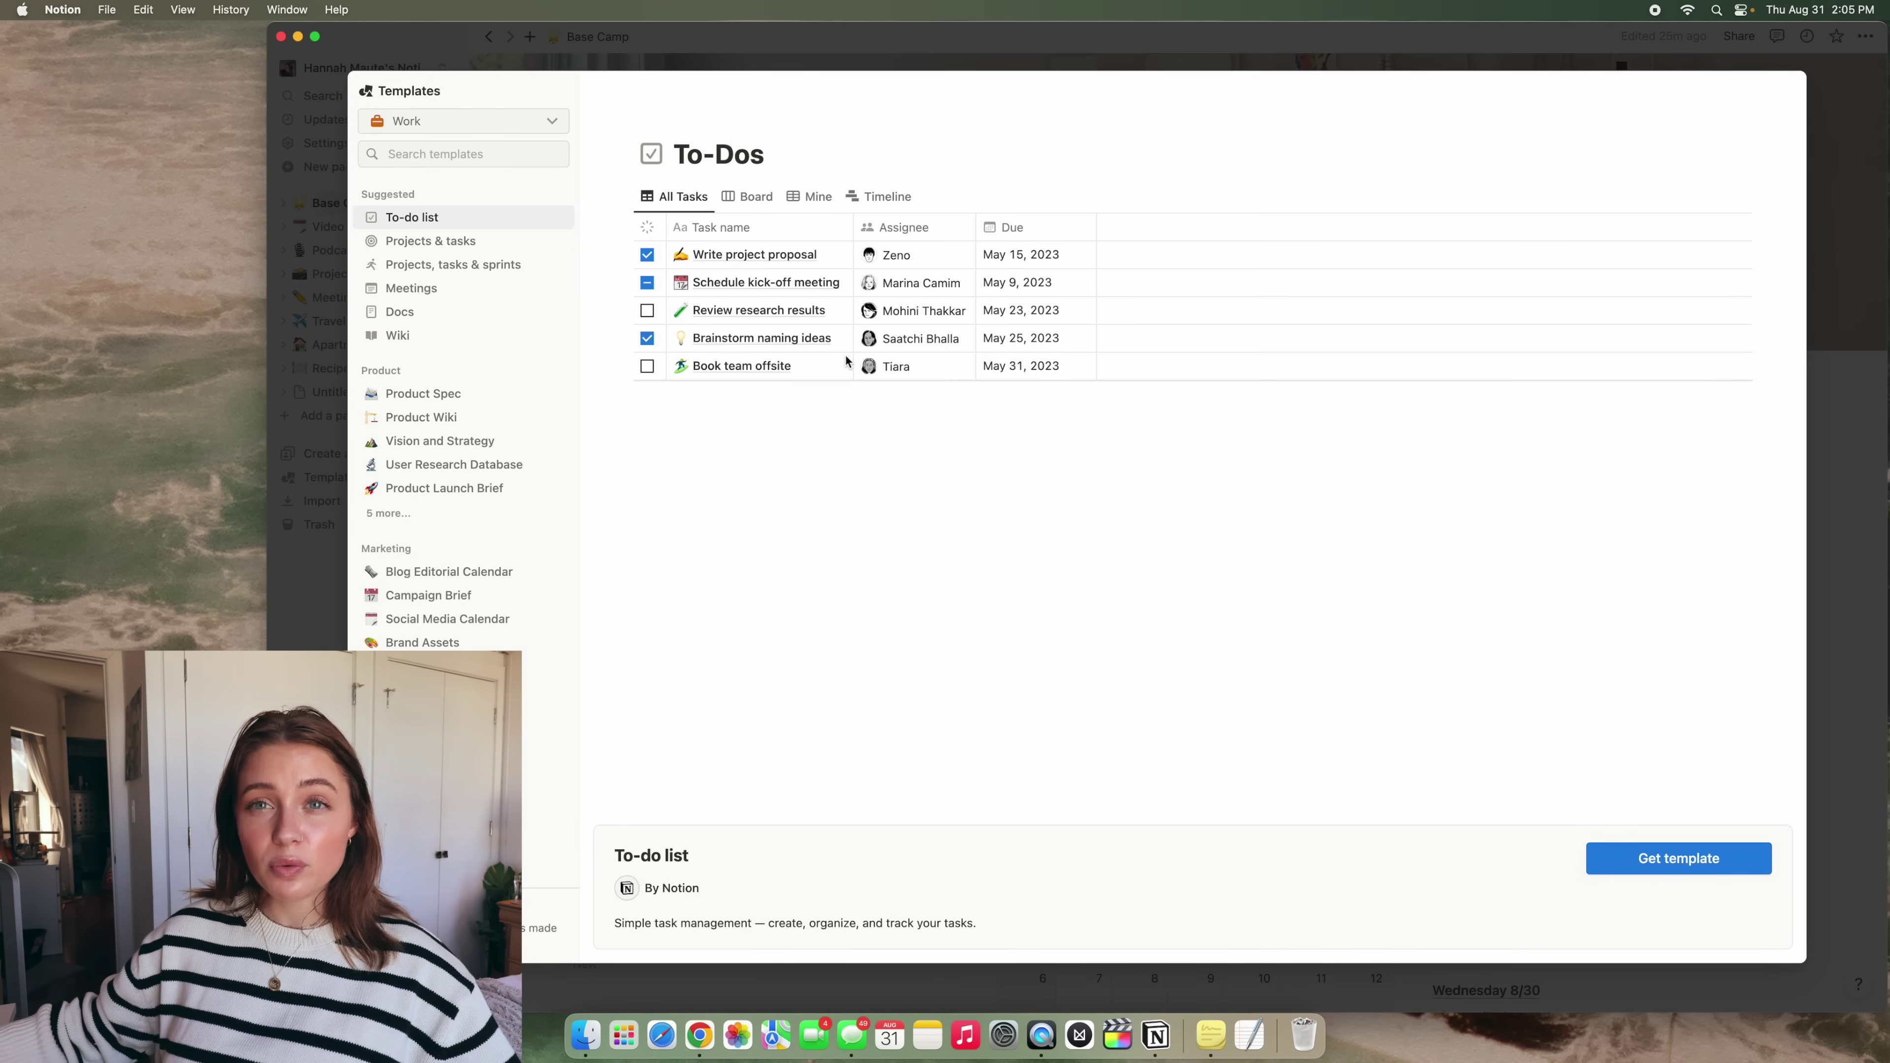
Browse the School templates, then switch the category back to Work
{"action": "left_click", "coordinate": [468, 122]}
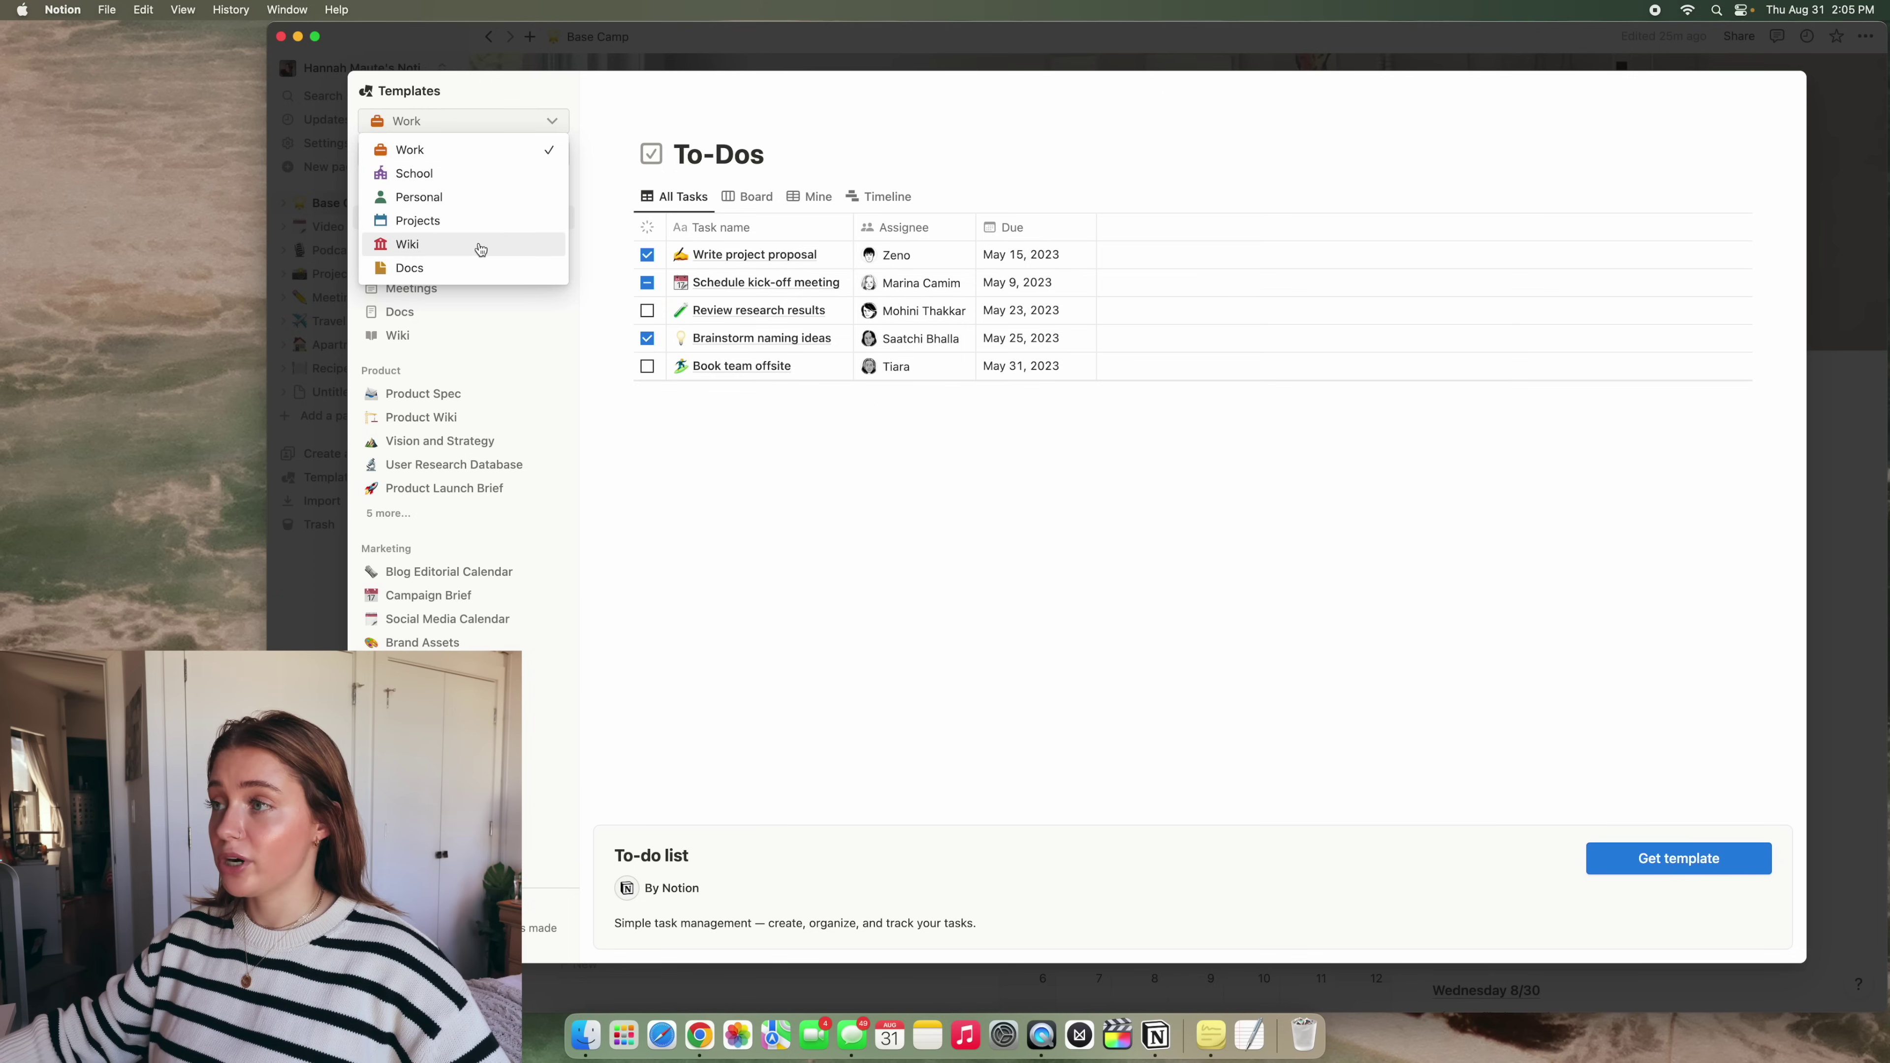
{"action": "left_click", "coordinate": [487, 175]}
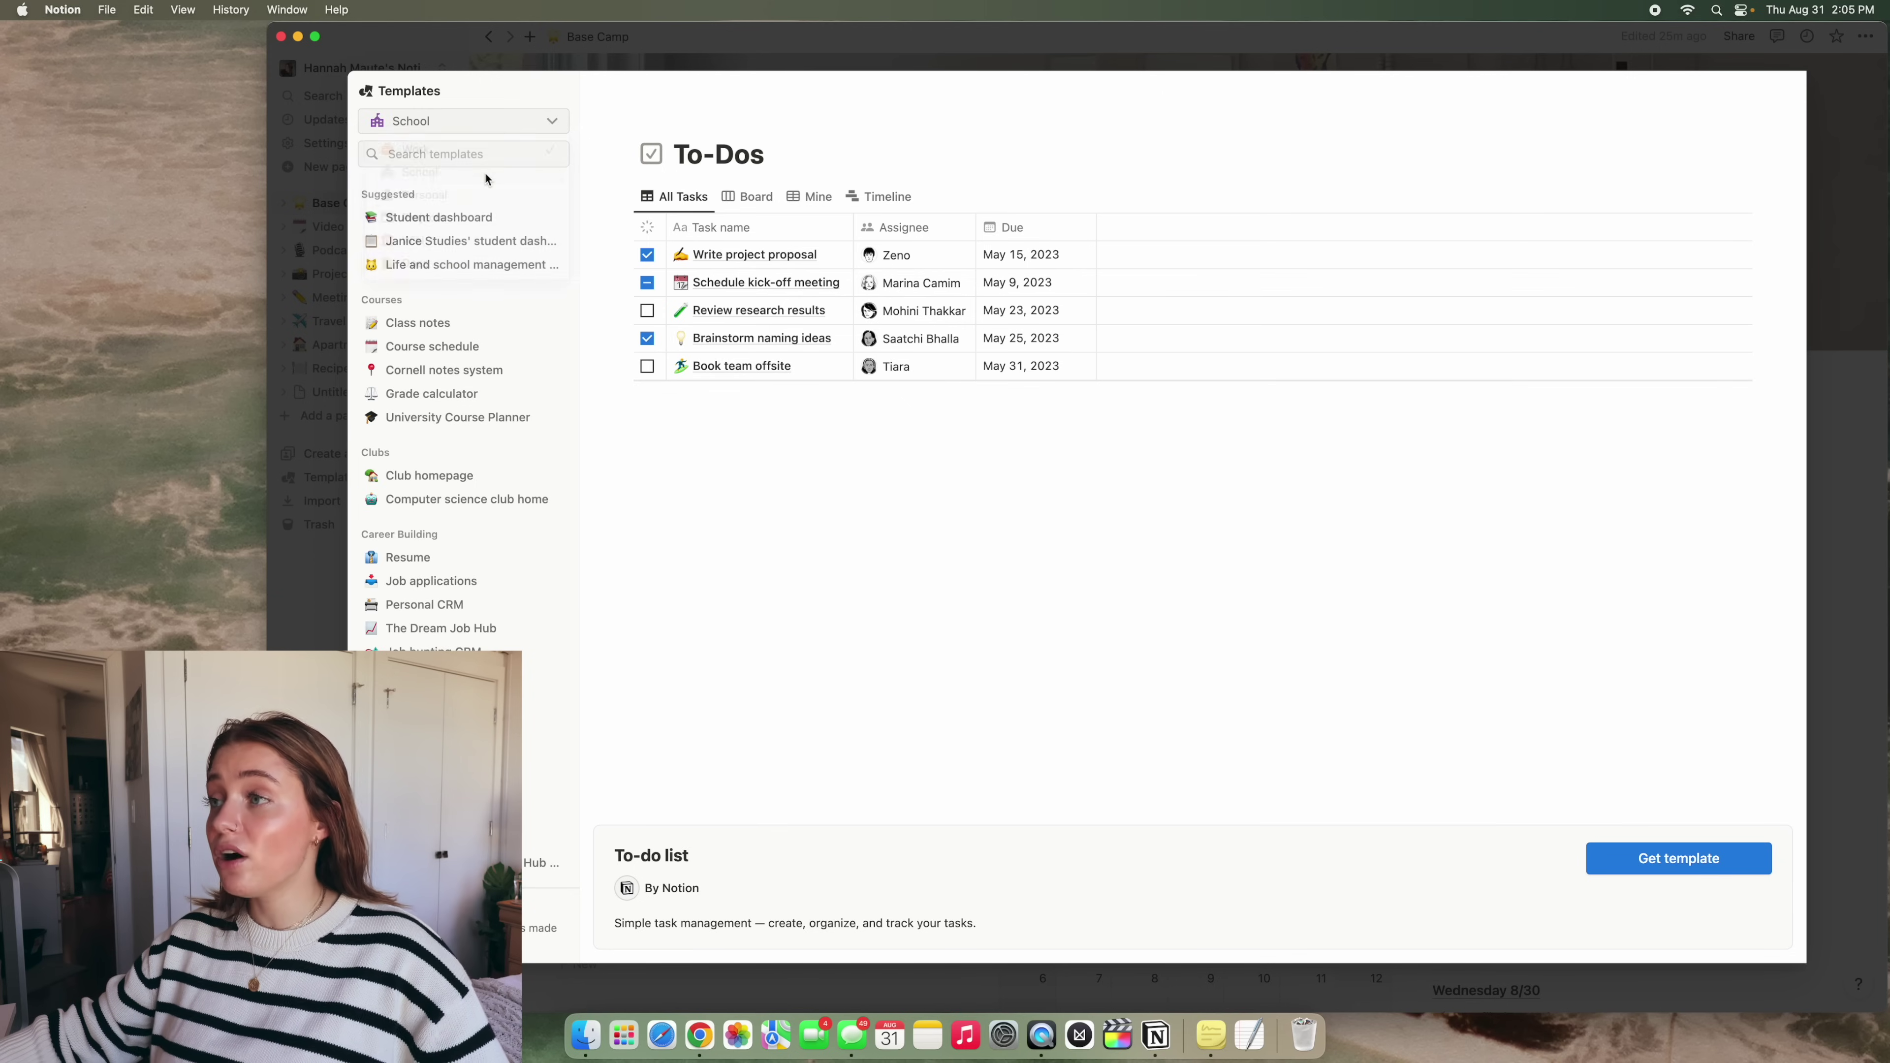
{"action": "scroll", "coordinate": [513, 264], "scroll_direction": "down", "scroll_amount": 4}
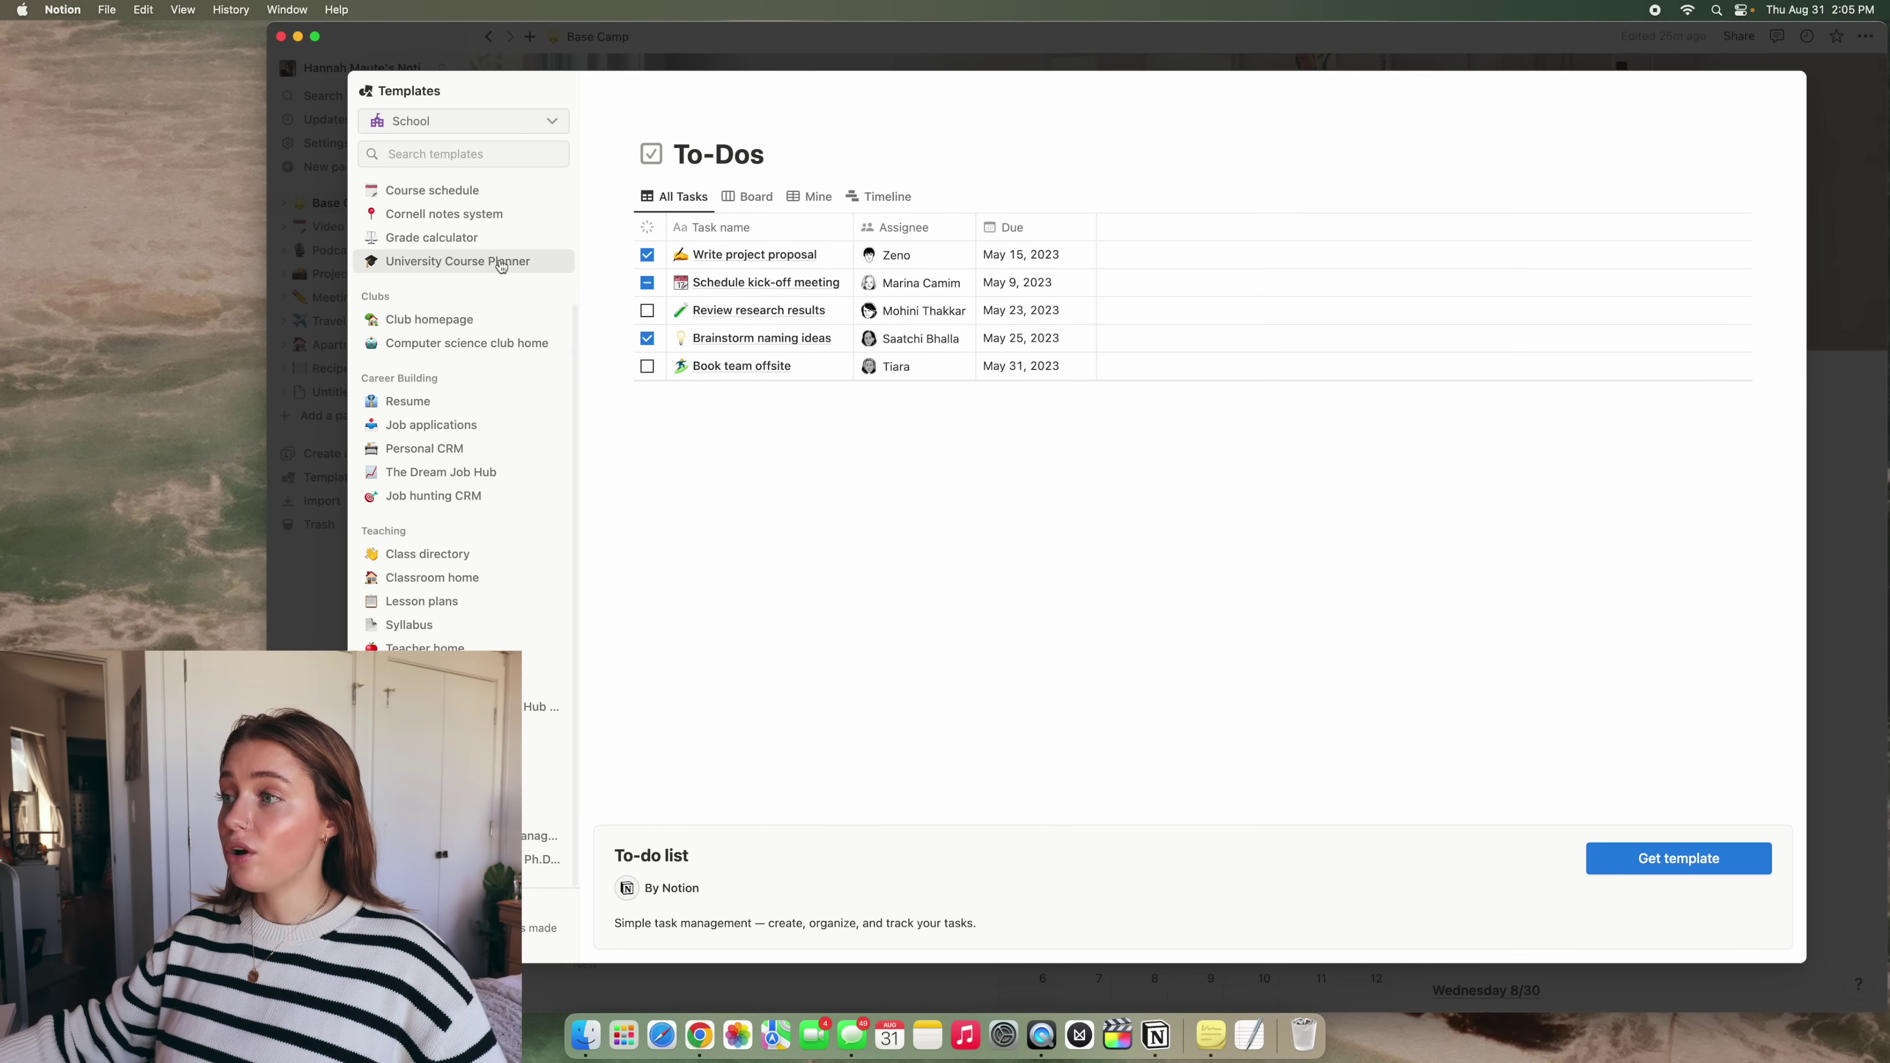
{"action": "left_click", "coordinate": [497, 119]}
{"action": "left_click", "coordinate": [489, 151]}
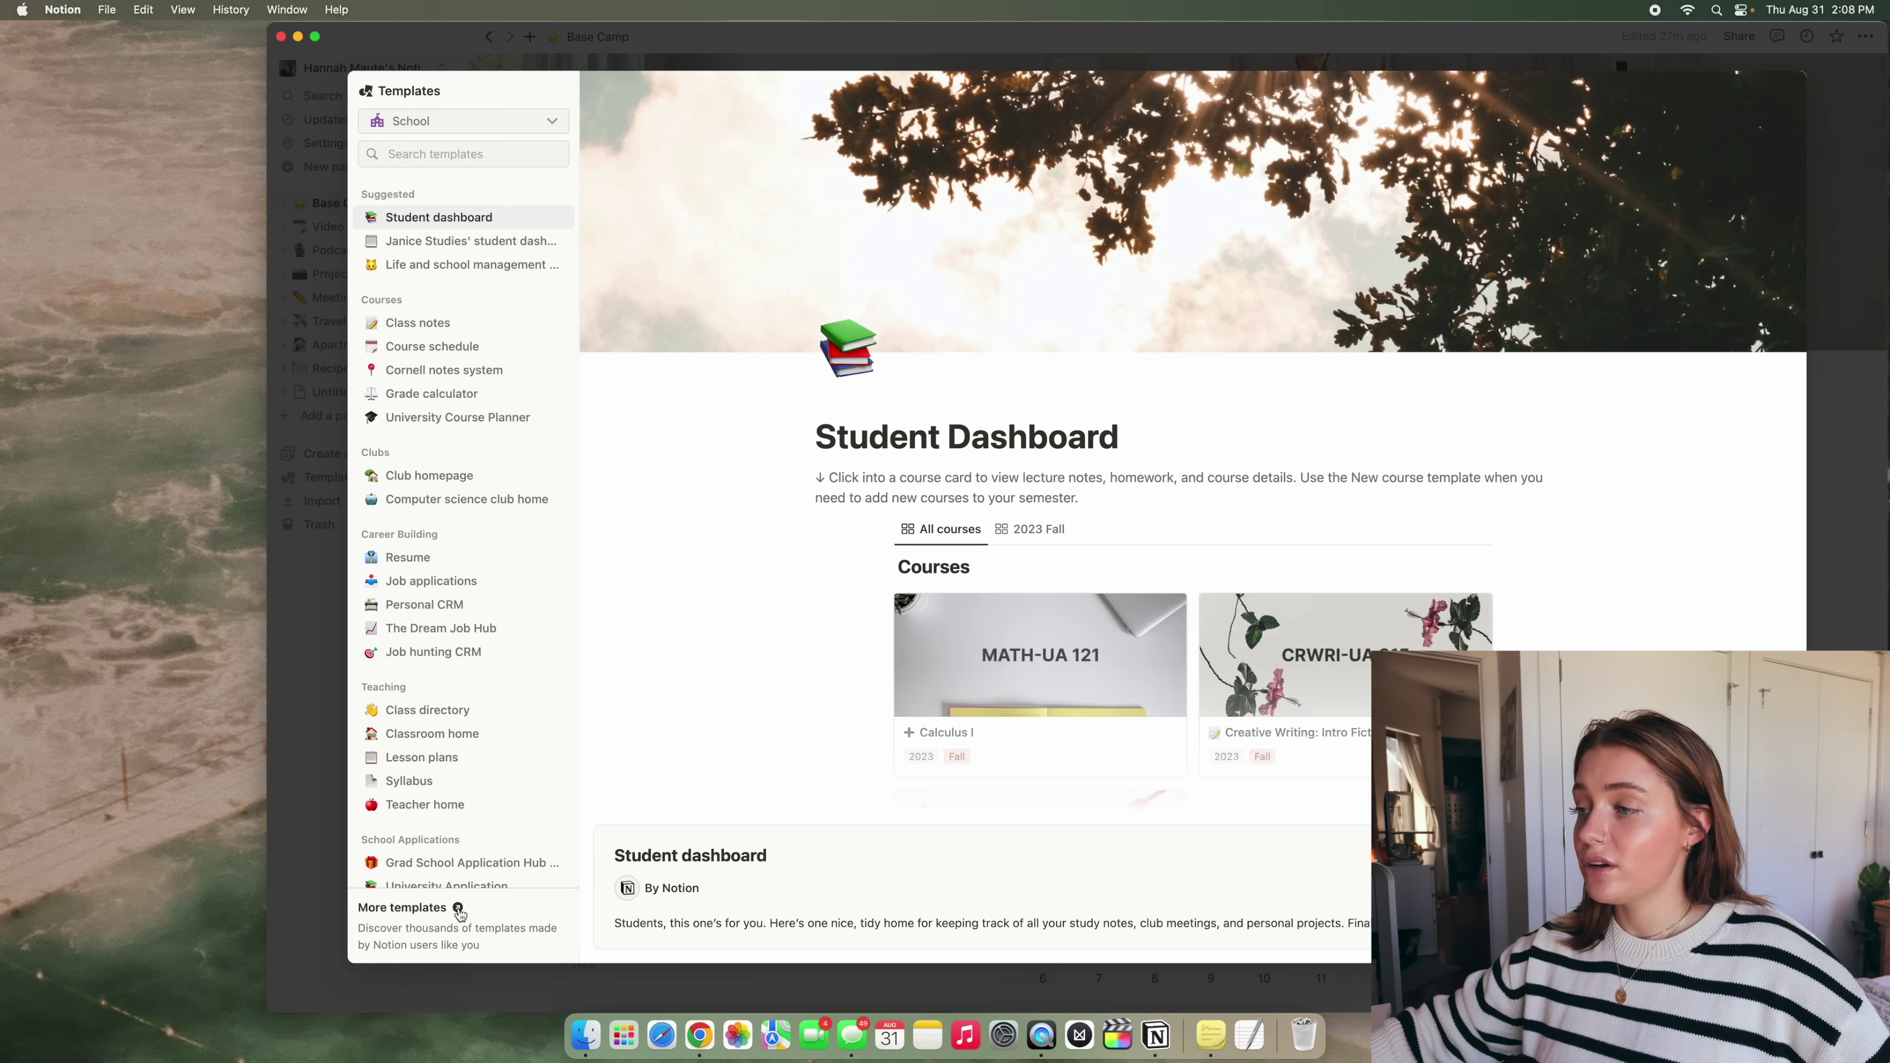
Open notion.so/templates in Safari through More templates
{"action": "left_click", "coordinate": [457, 909]}
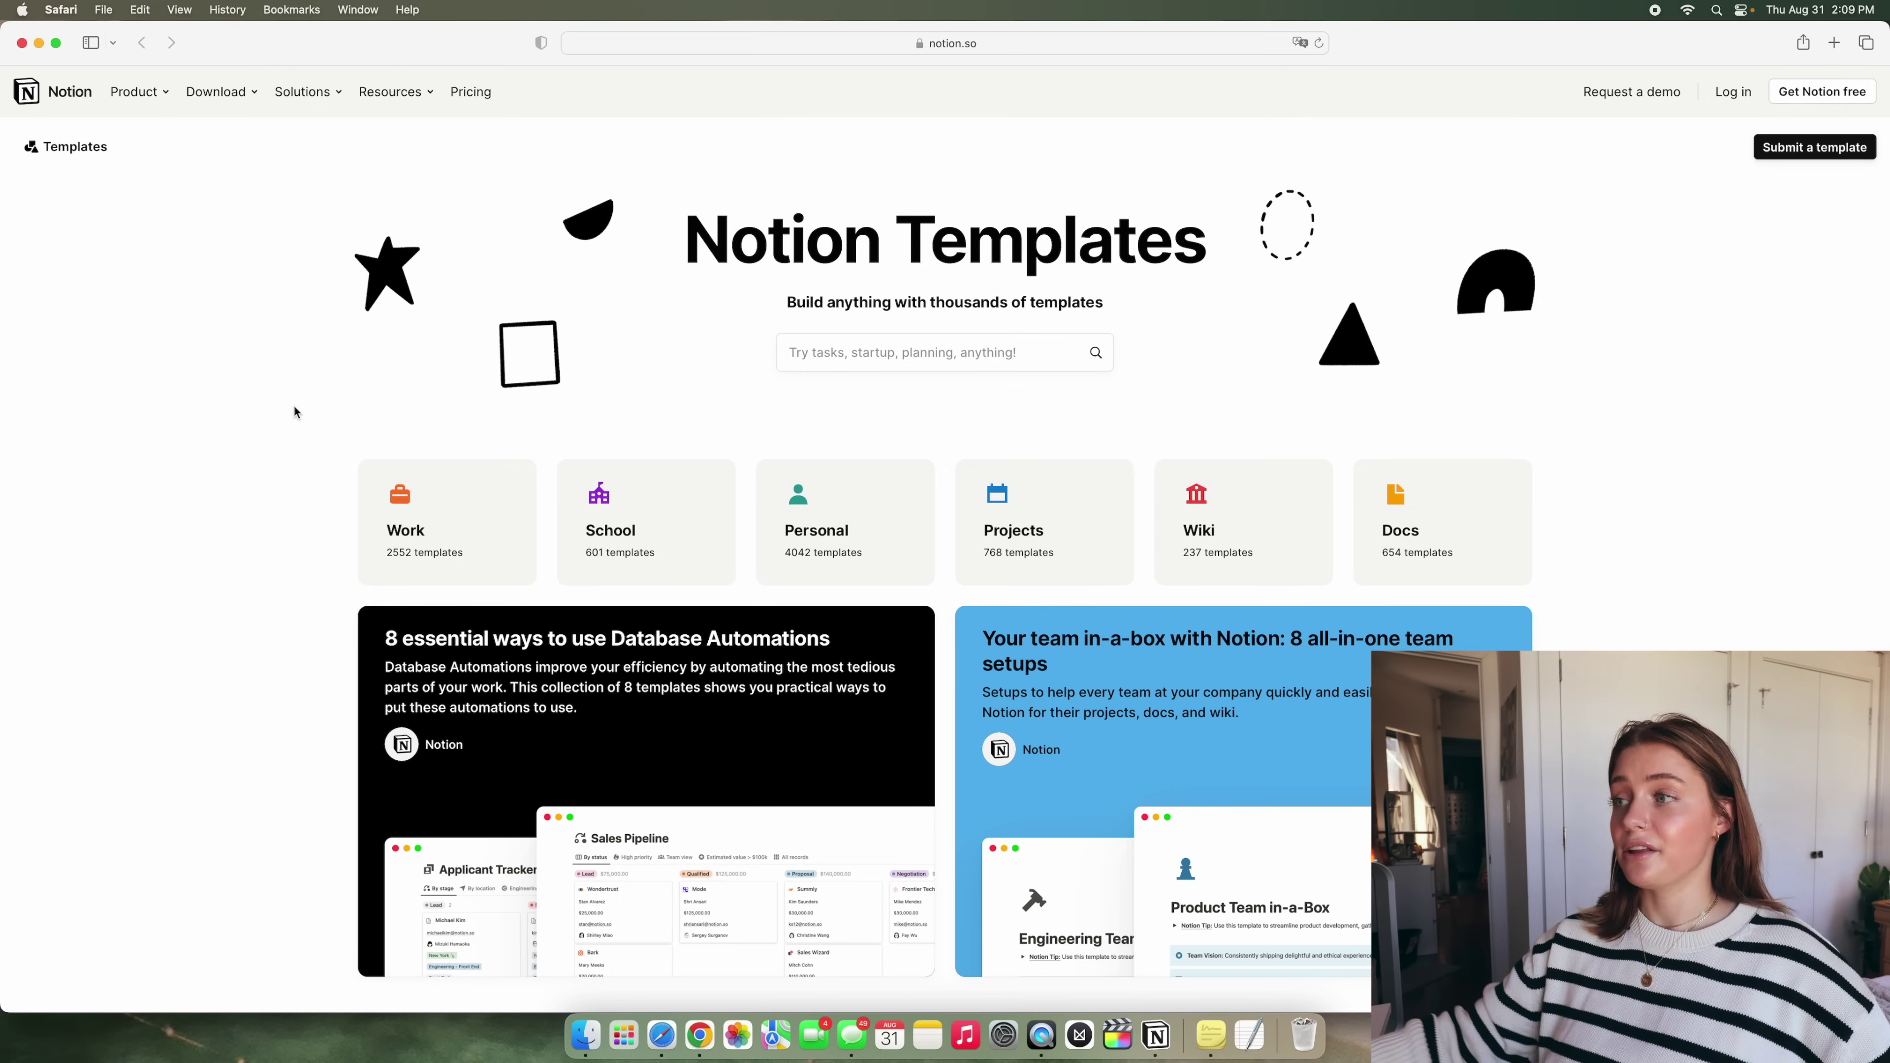
Filter the Personal templates to Free, then scroll through them and the Projects category
{"action": "scroll", "coordinate": [729, 376], "scroll_direction": "down", "scroll_amount": 12}
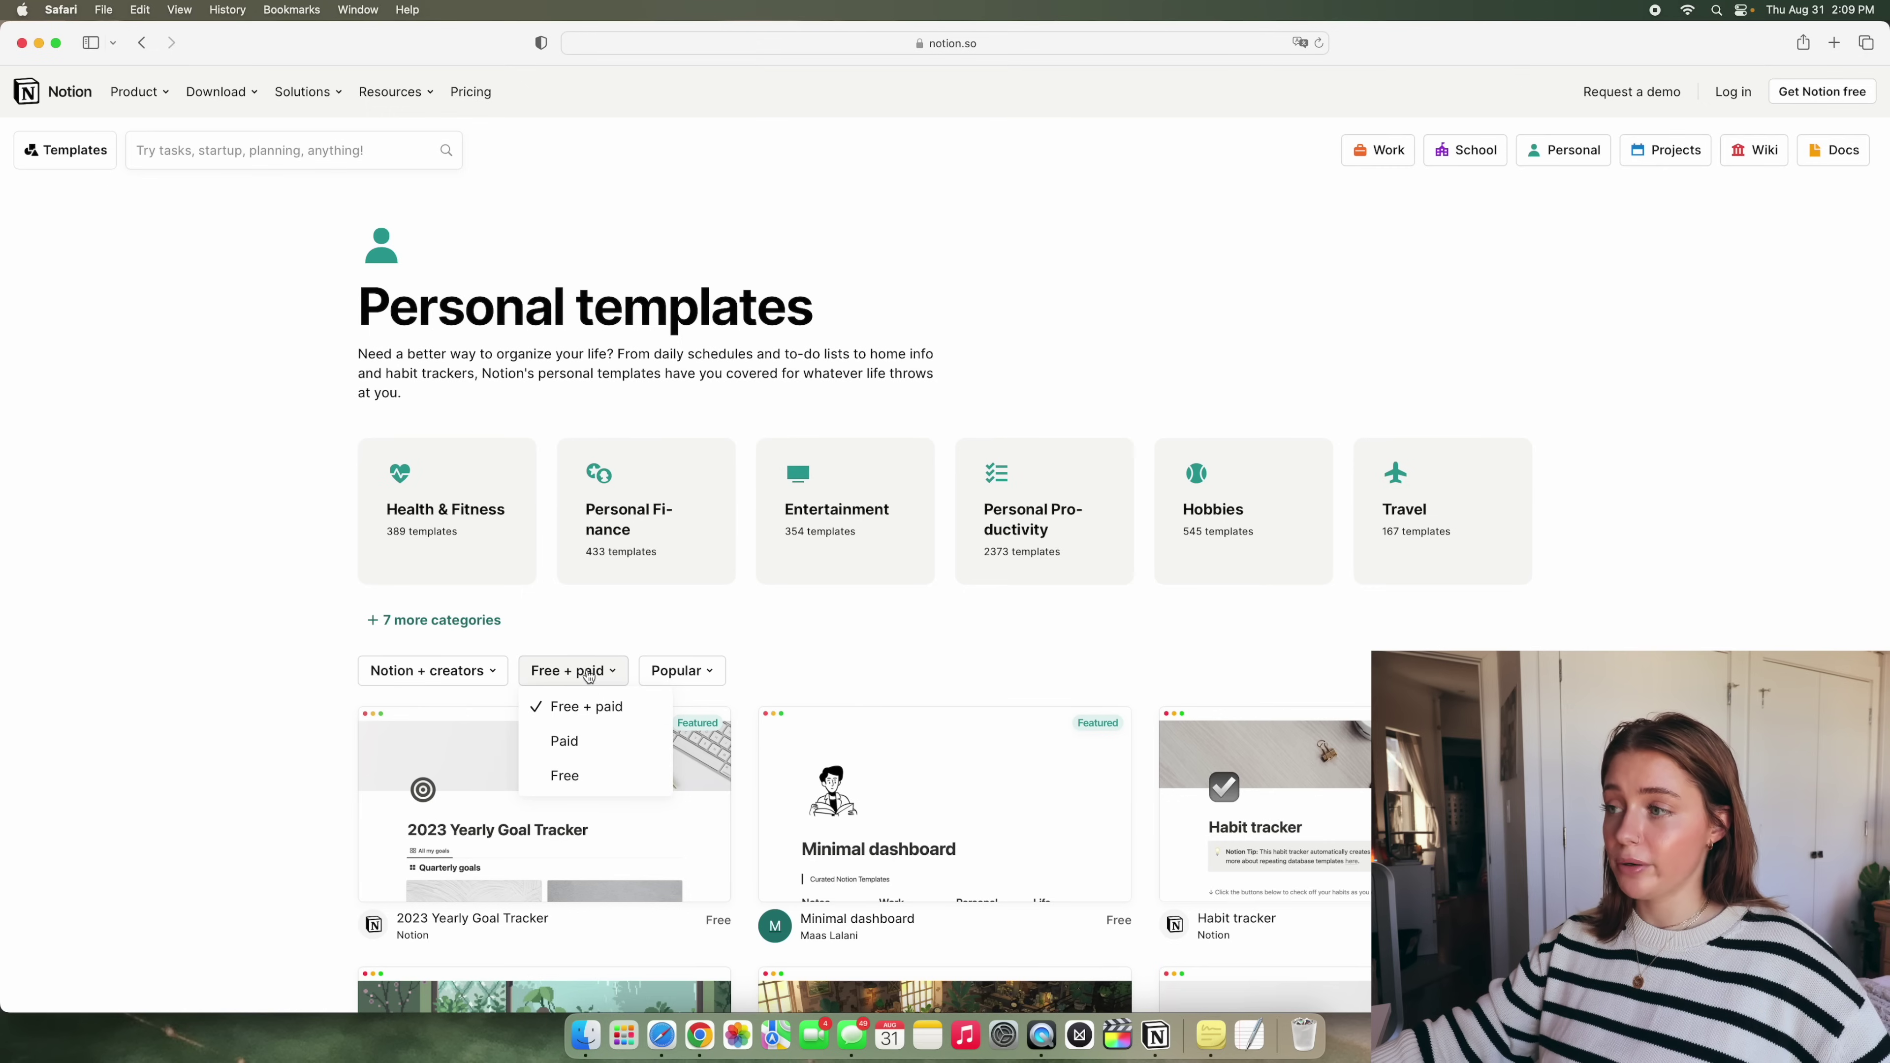
{"action": "left_click", "coordinate": [587, 774]}
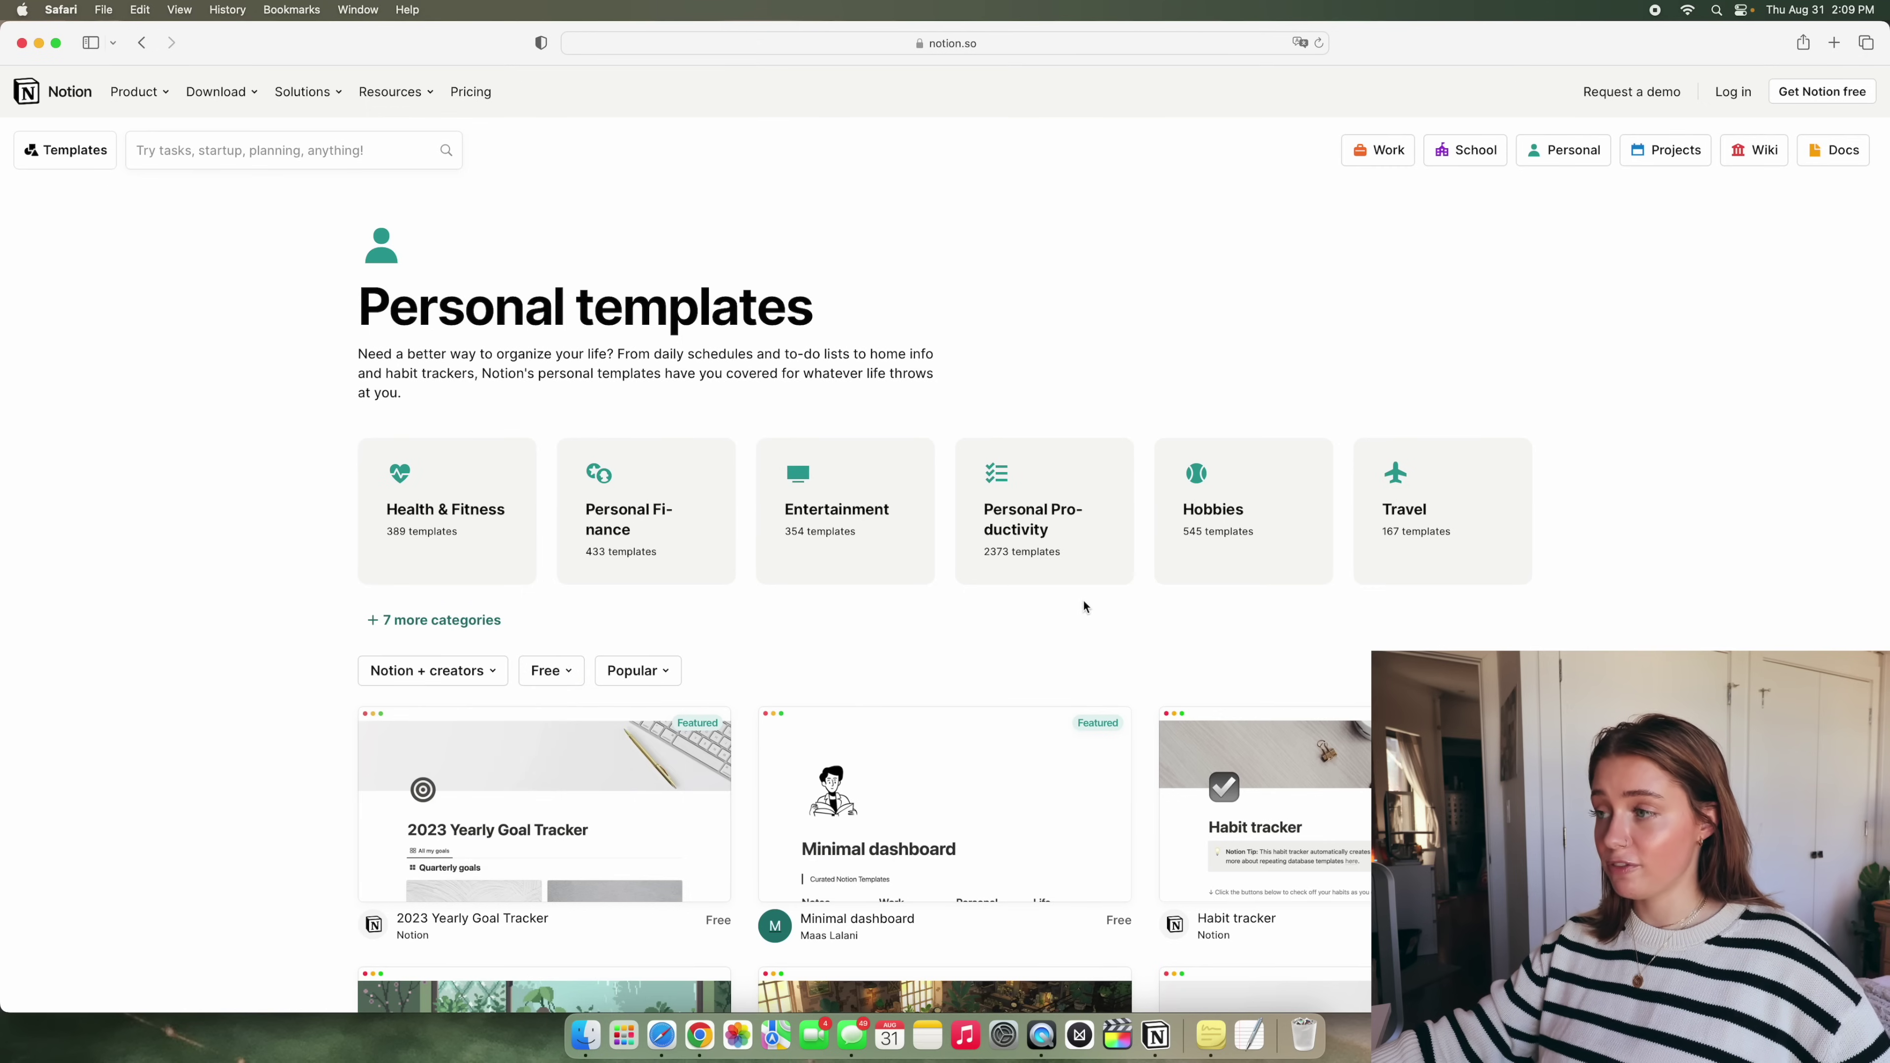
{"action": "scroll", "coordinate": [1084, 607], "scroll_direction": "down", "scroll_amount": 5}
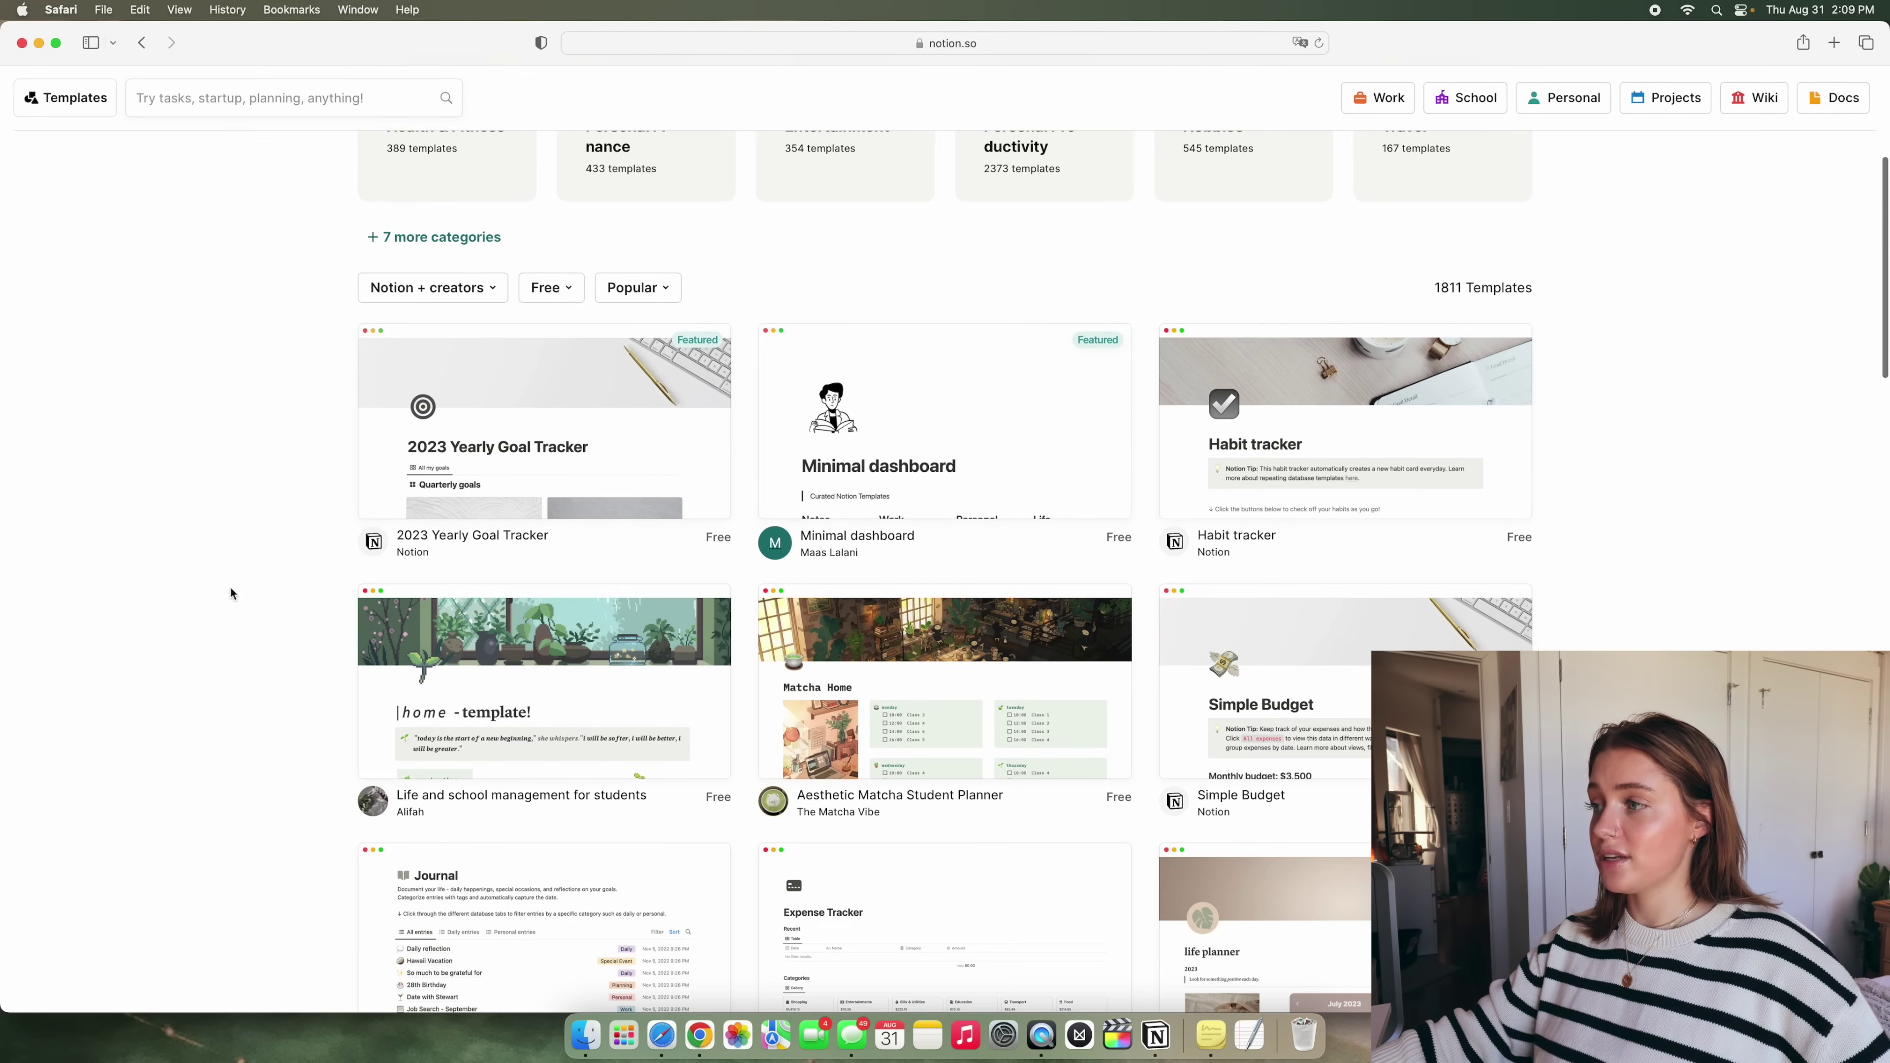
{"action": "scroll", "coordinate": [255, 579], "scroll_direction": "down", "scroll_amount": 2}
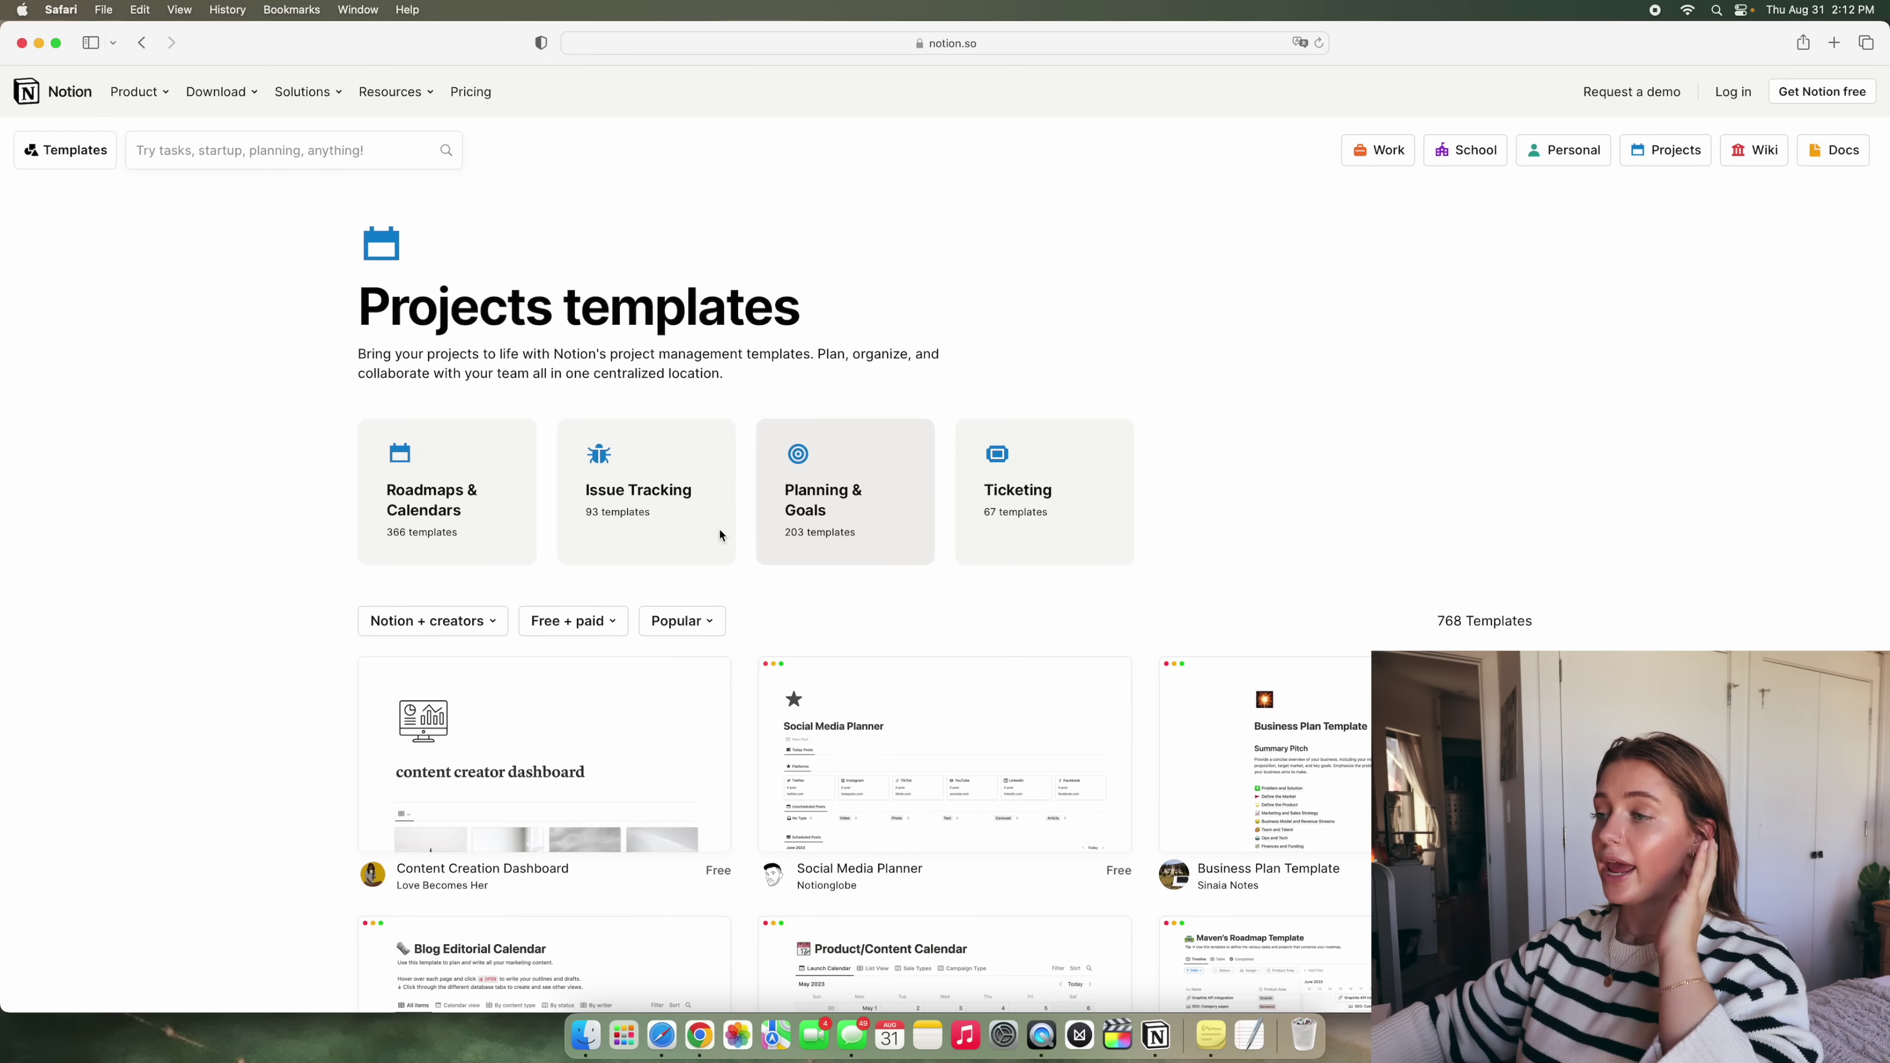
{"action": "scroll", "coordinate": [240, 586], "scroll_direction": "down", "scroll_amount": 5}
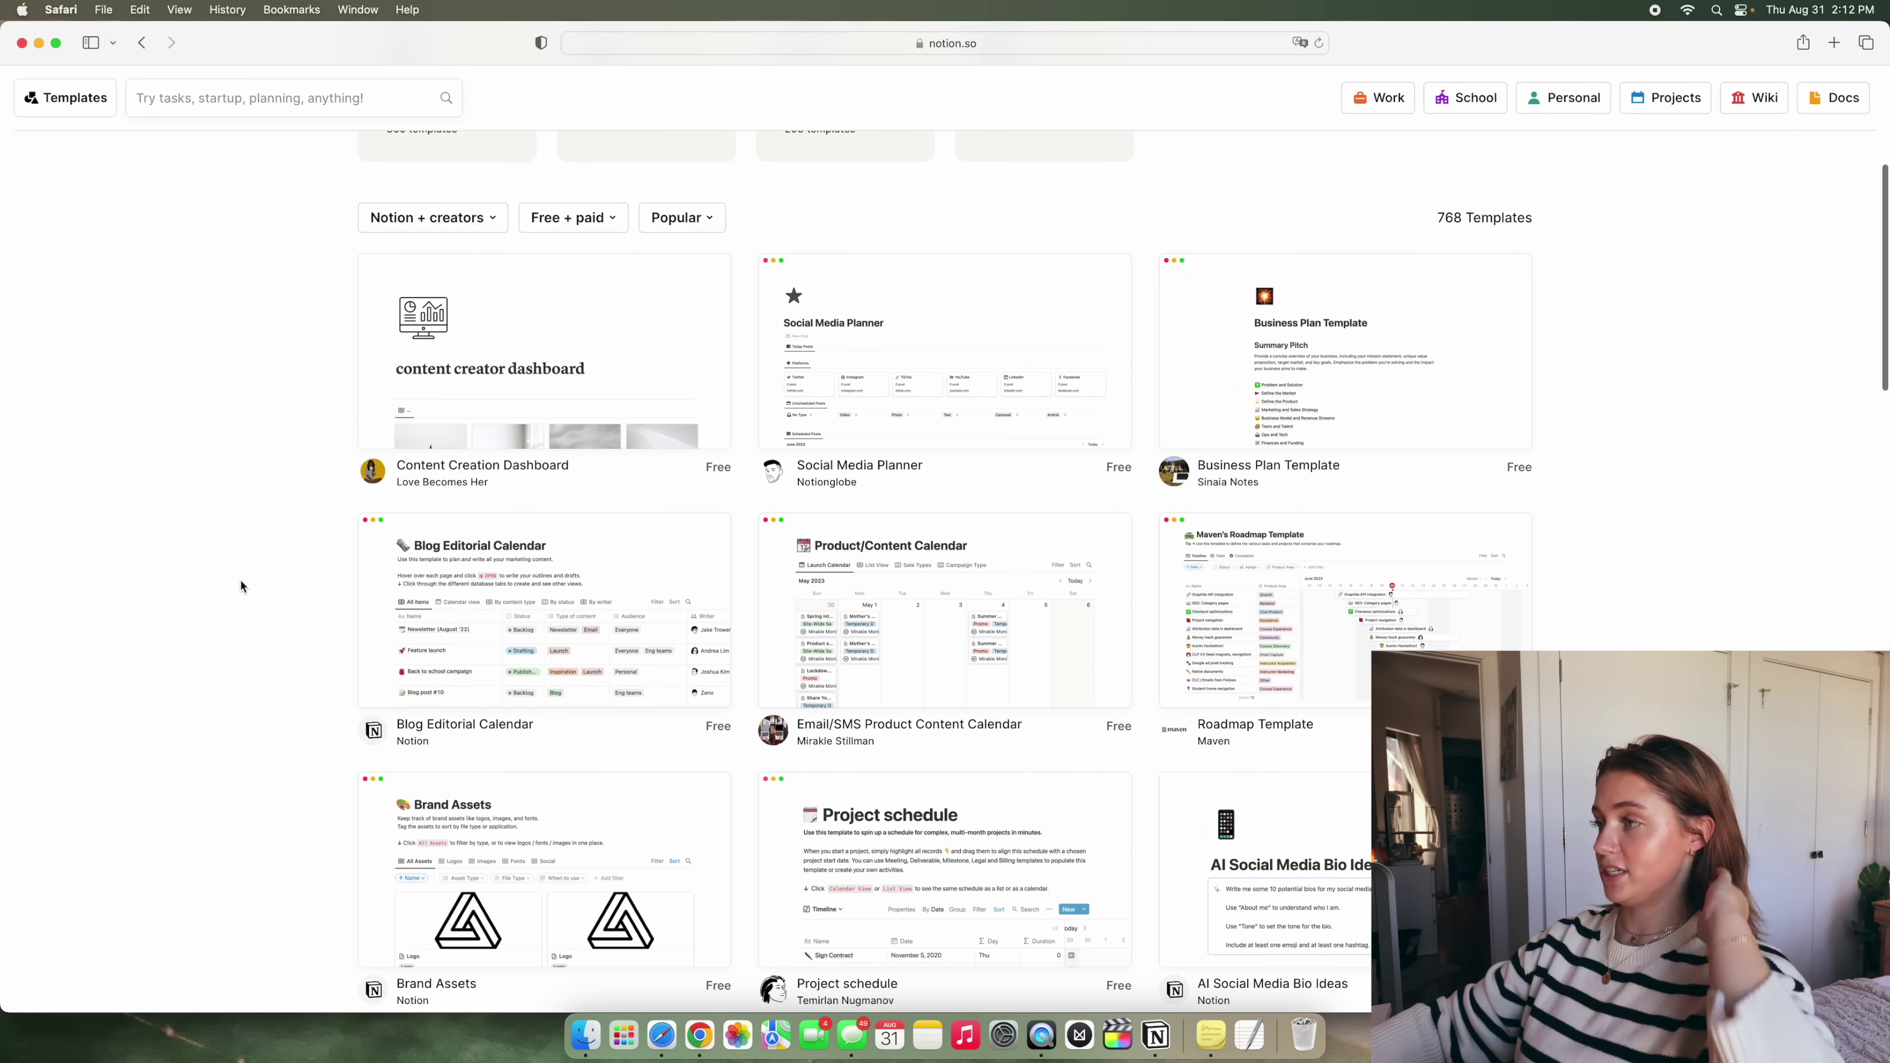
{"action": "scroll", "coordinate": [247, 583], "scroll_direction": "down", "scroll_amount": 4}
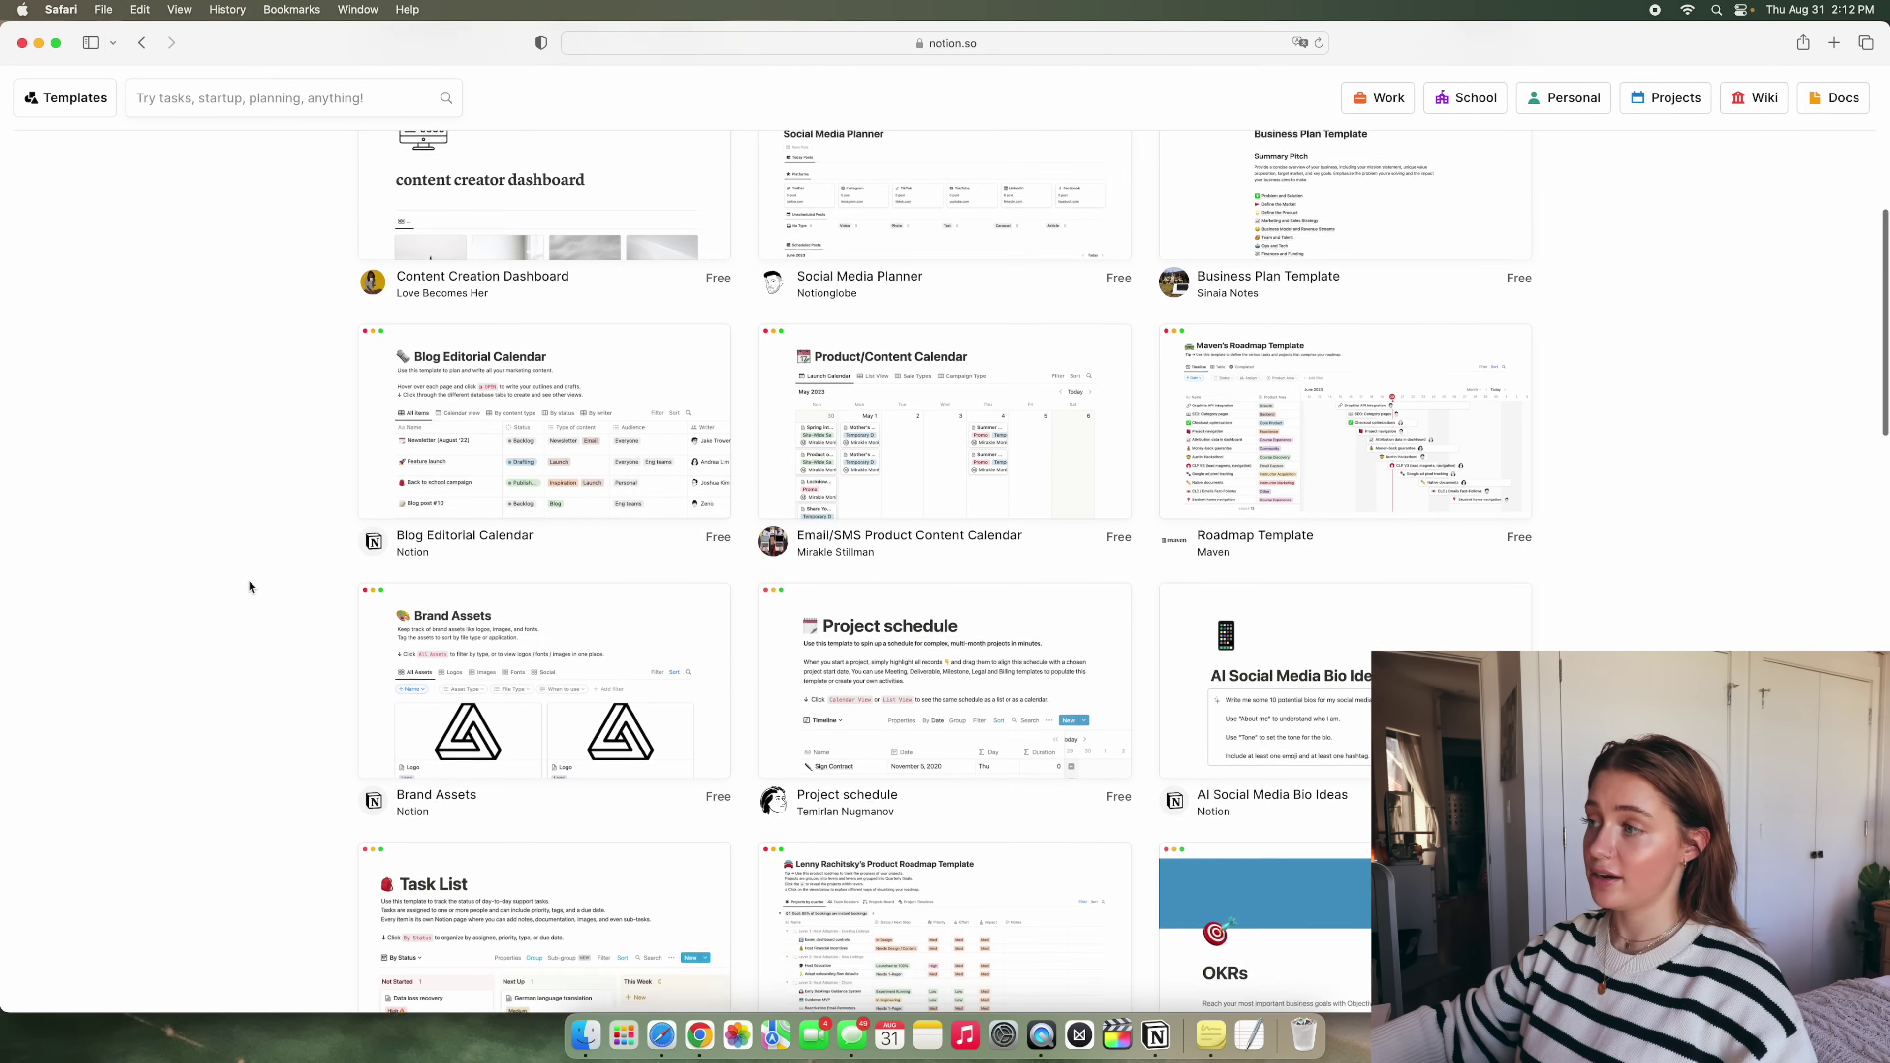
Return to Notion and browse the Work and Personal templates, previewing 2023 Yearly Goal Tracker
{"action": "left_click", "coordinate": [24, 44]}
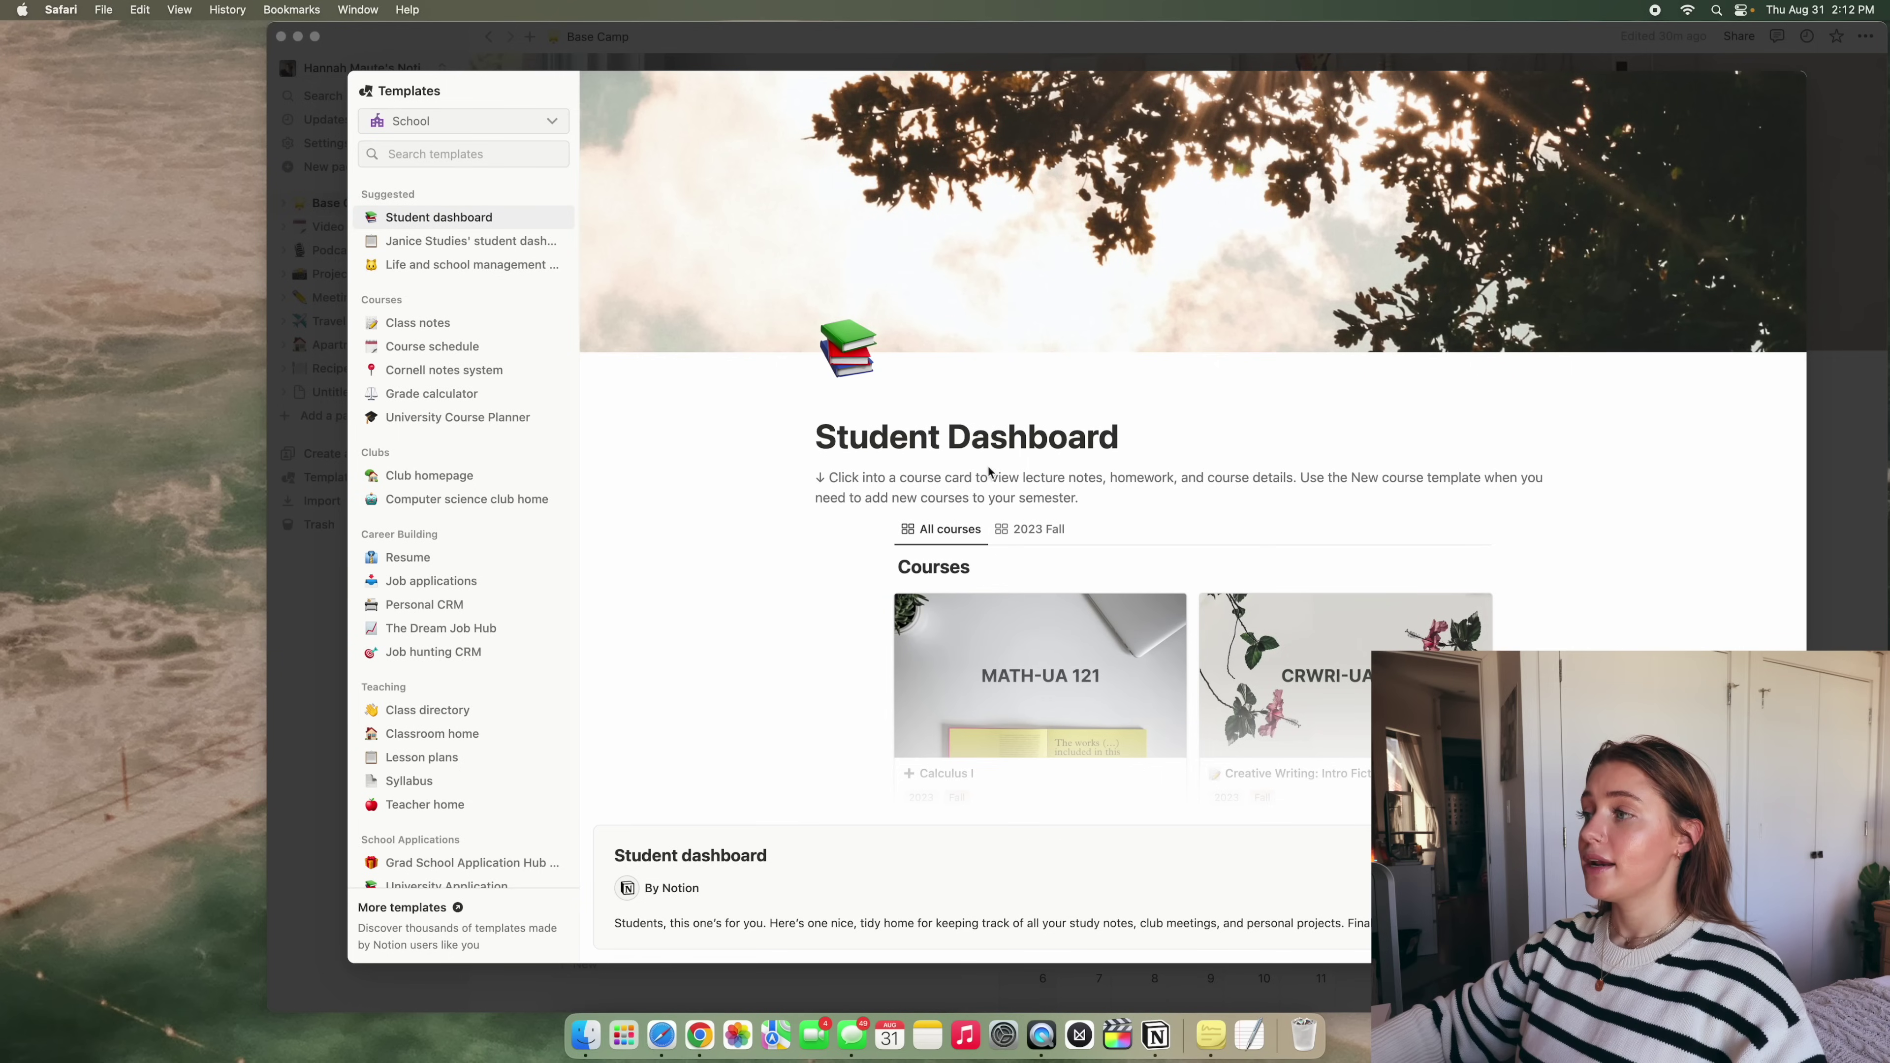
{"action": "left_click", "coordinate": [708, 555]}
{"action": "left_click", "coordinate": [447, 120]}
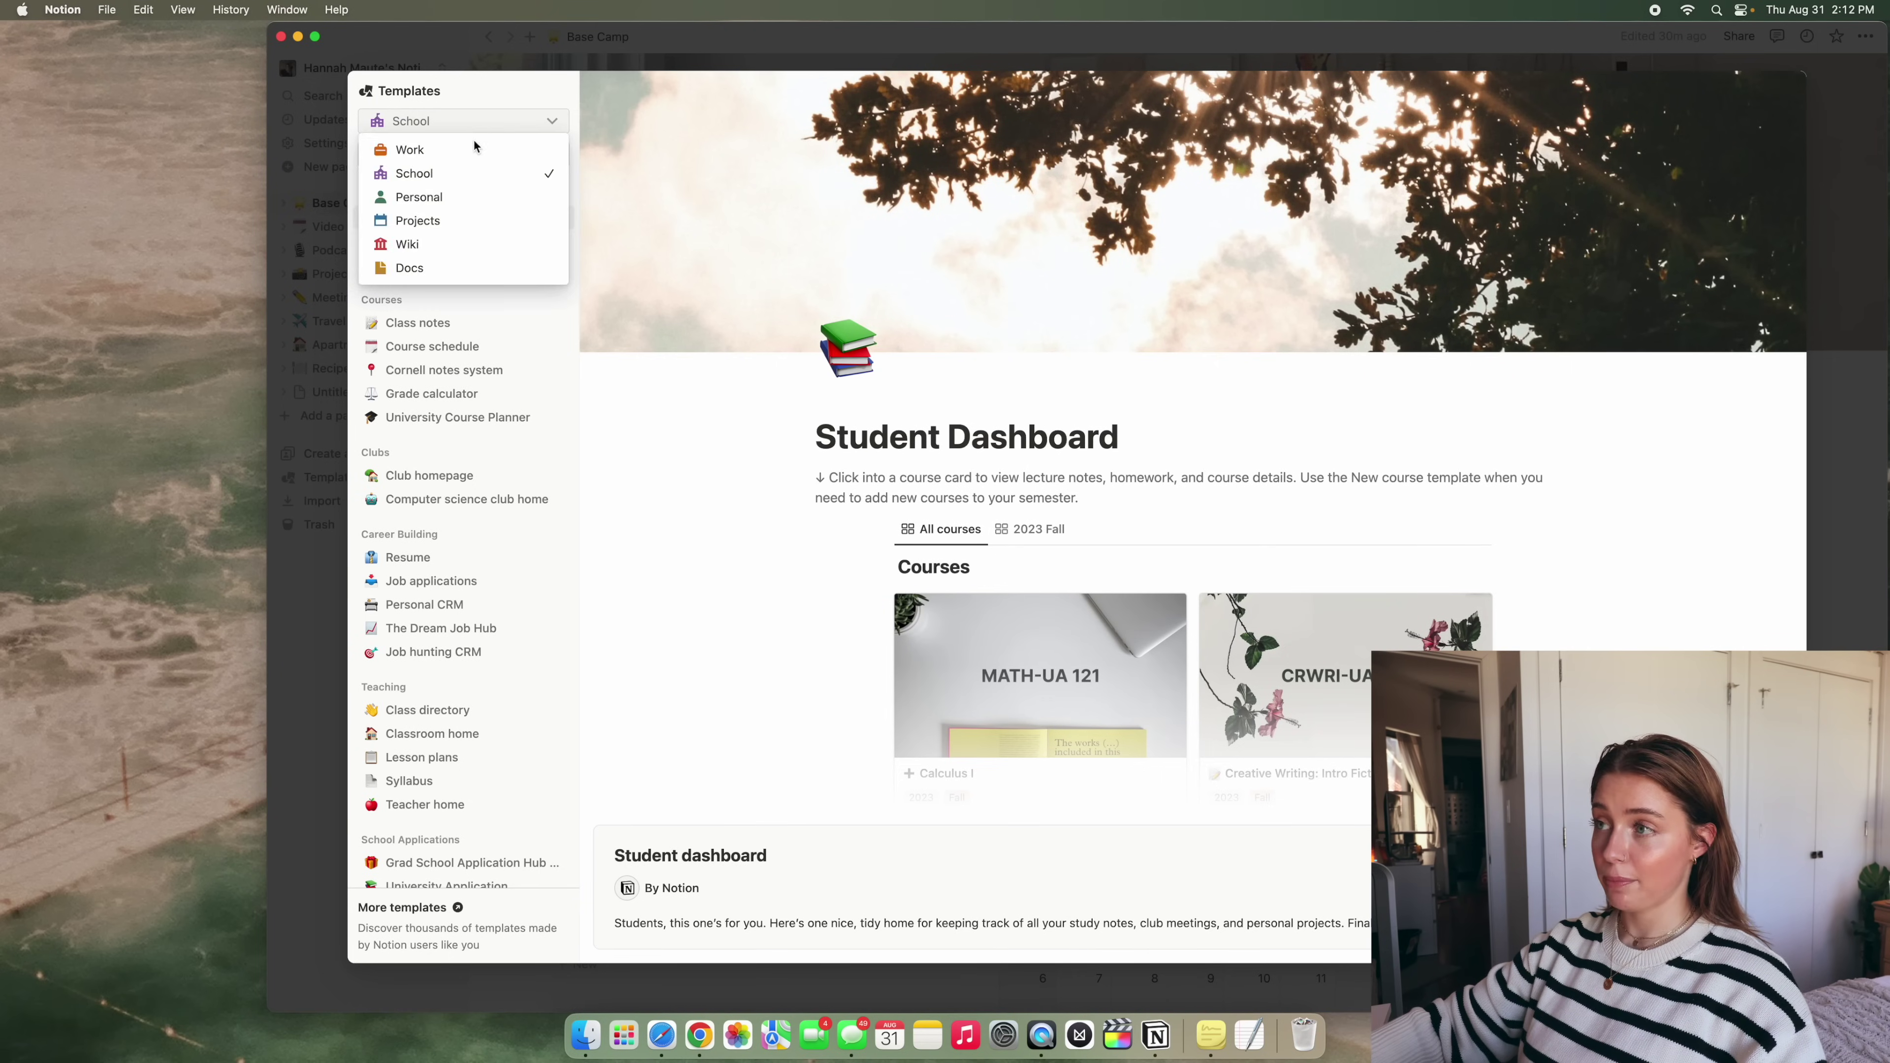
{"action": "left_click", "coordinate": [474, 147]}
{"action": "left_click", "coordinate": [442, 121]}
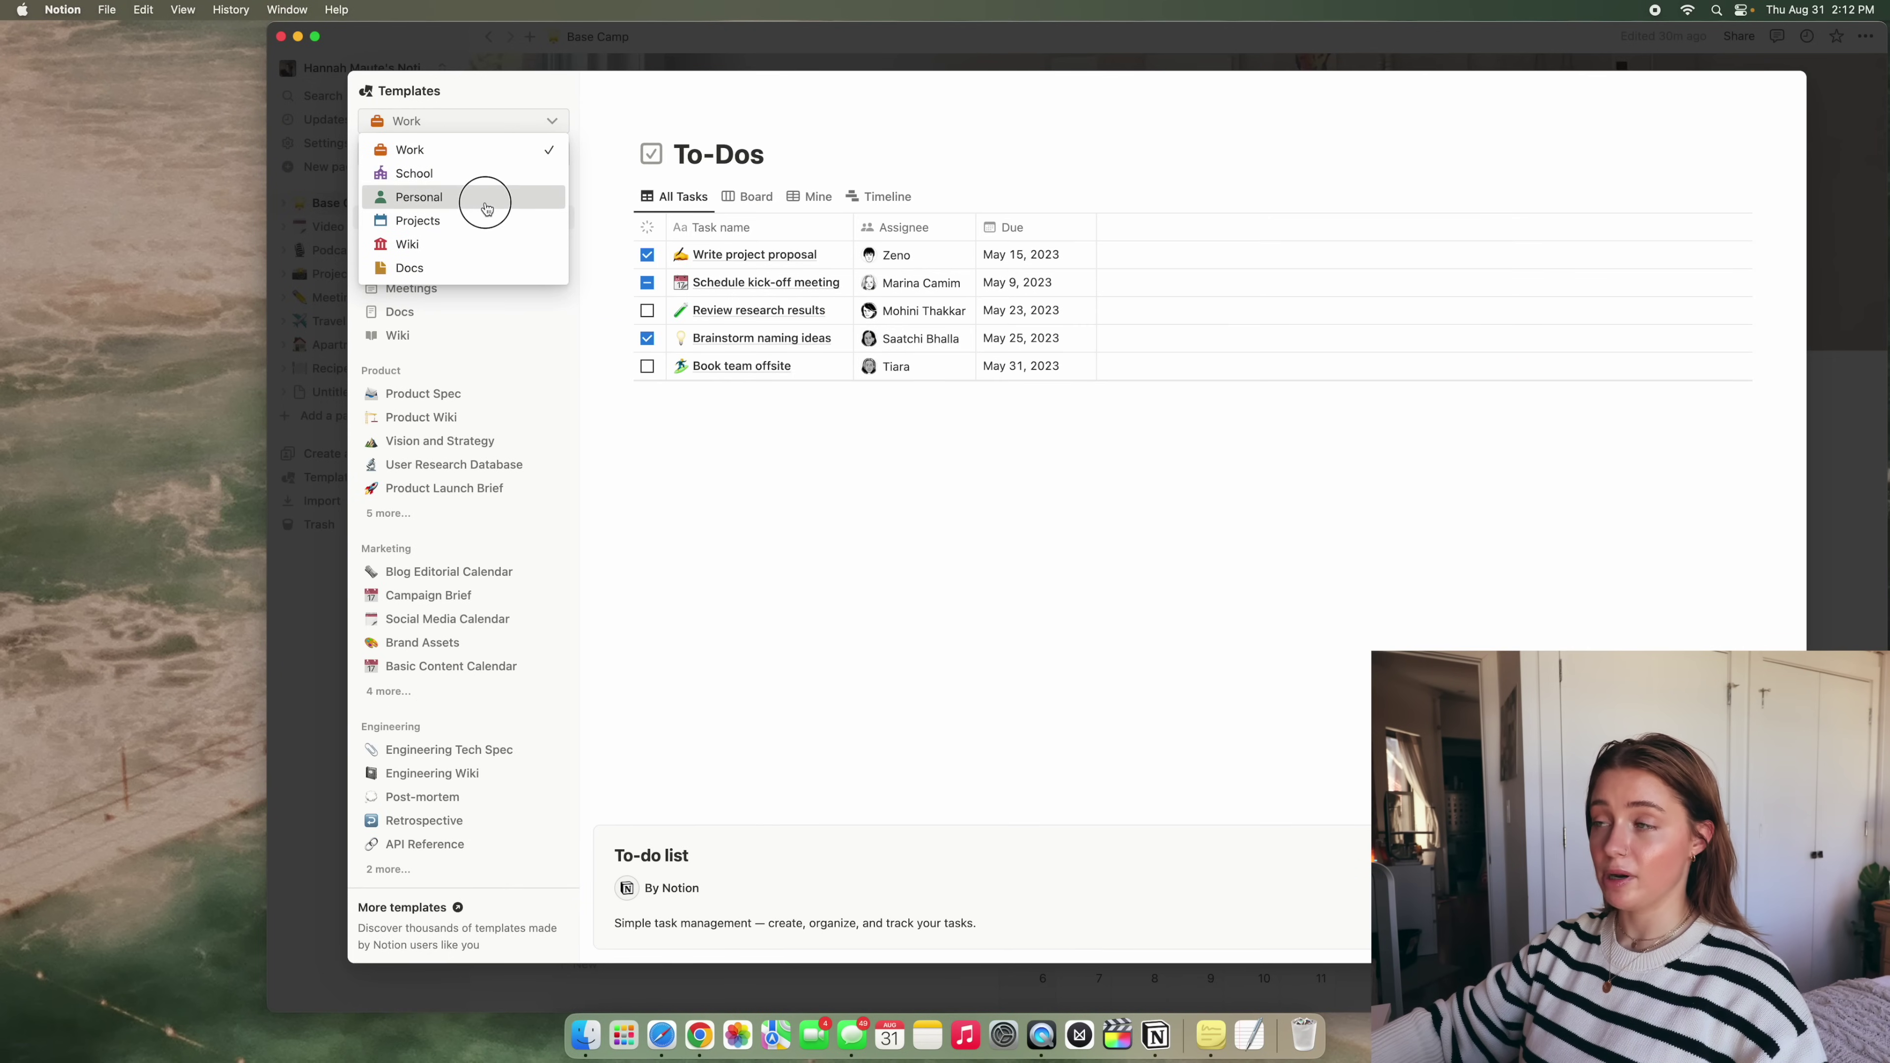
{"action": "left_click", "coordinate": [484, 198]}
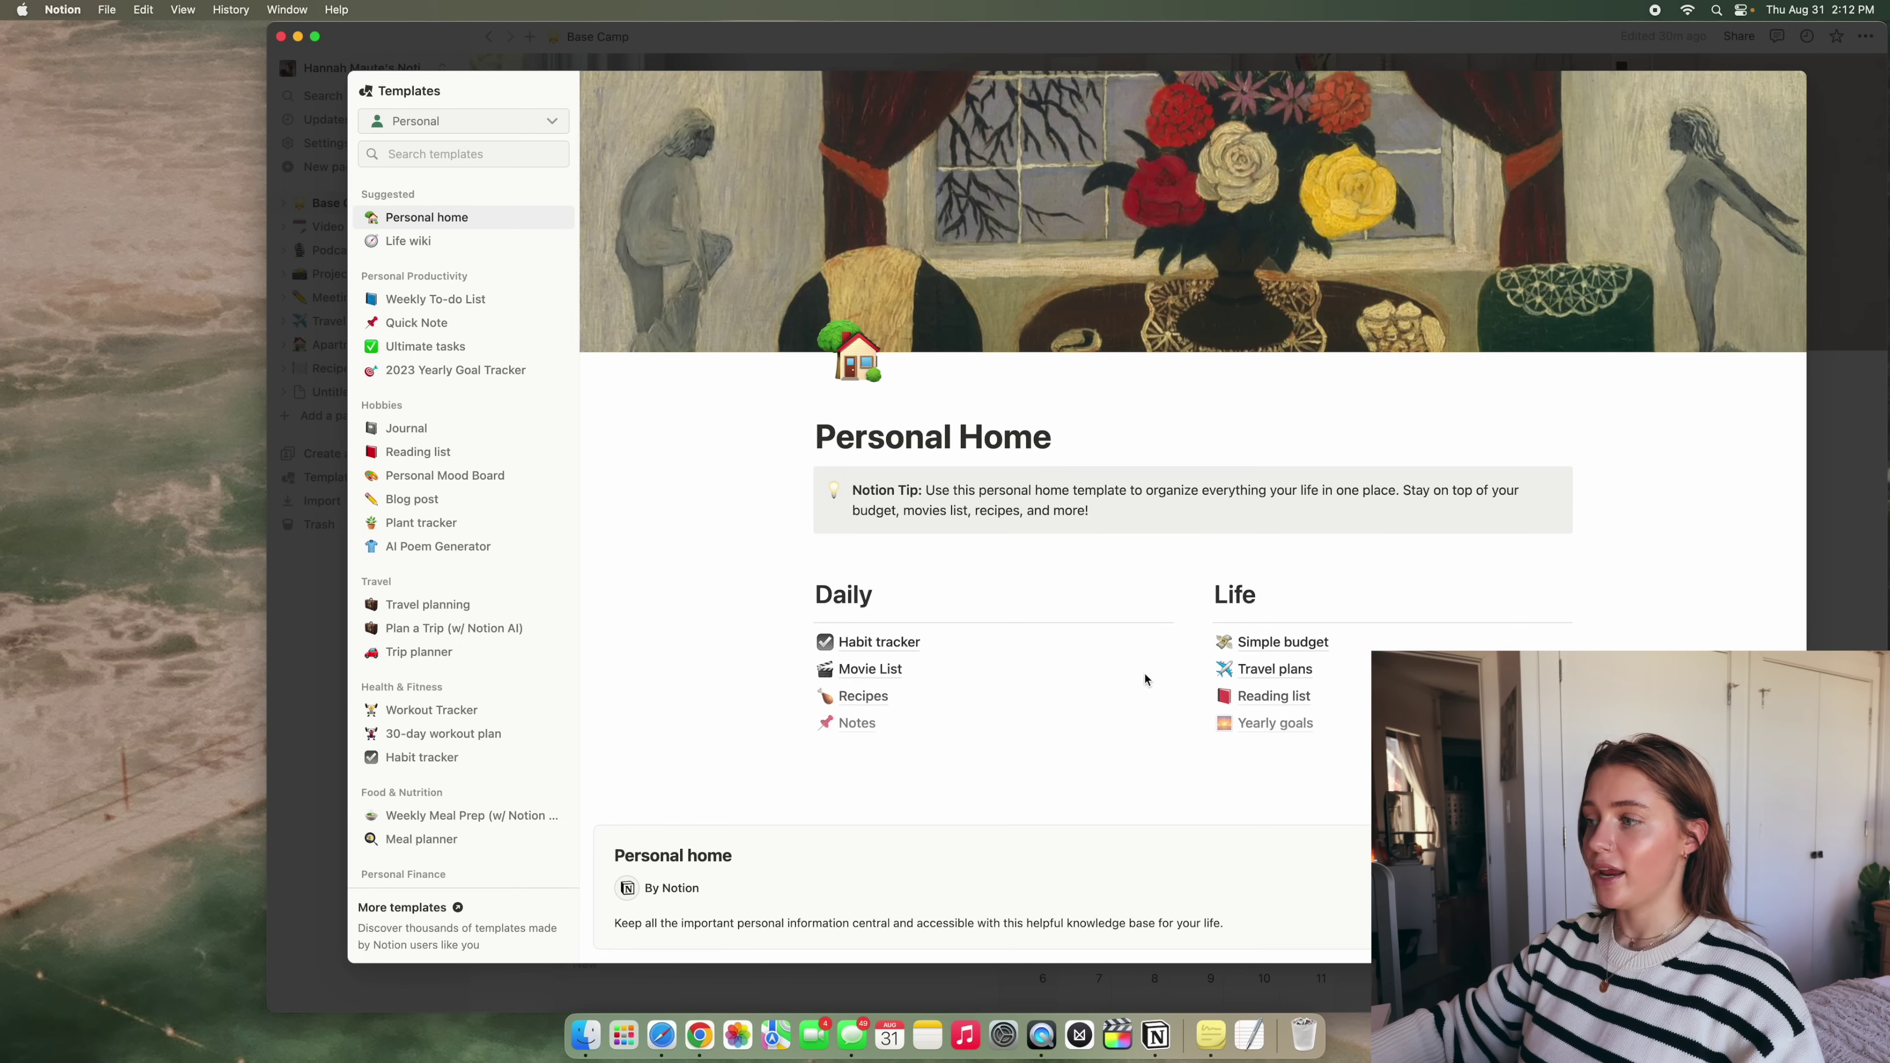
{"action": "left_click", "coordinate": [484, 369]}
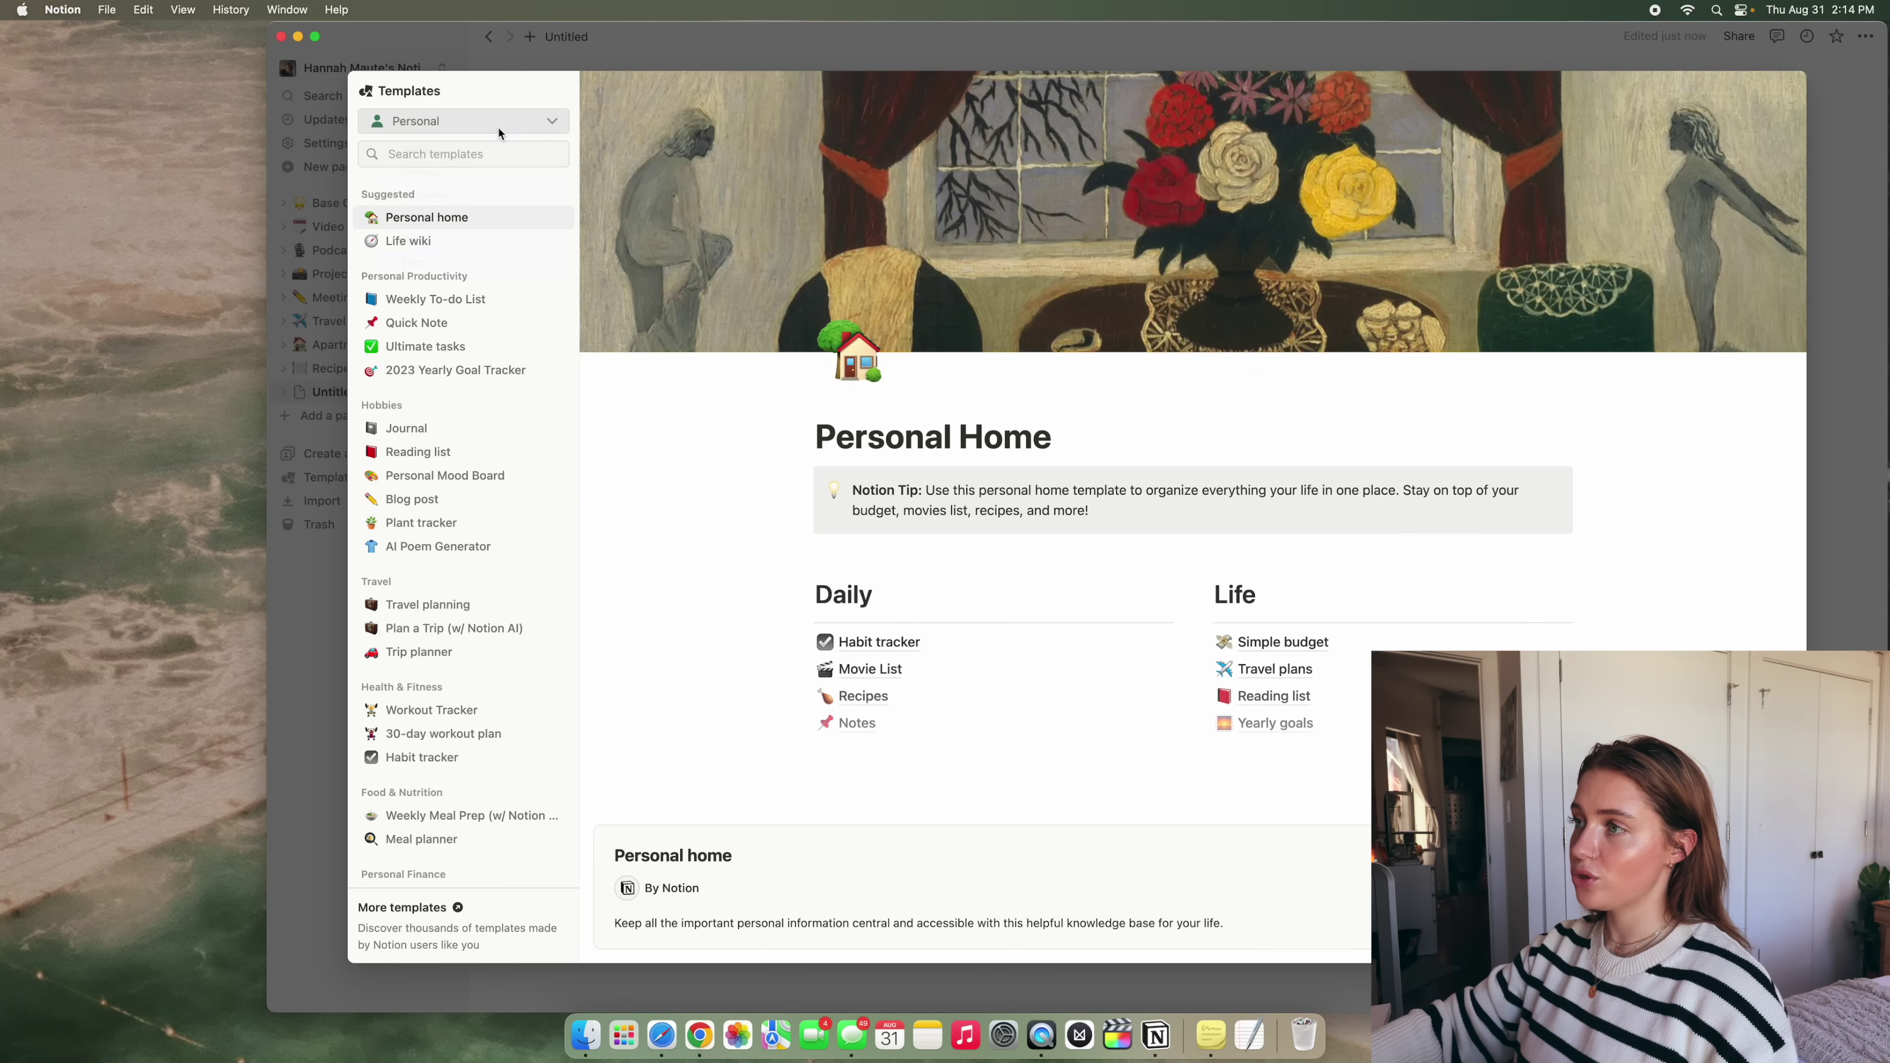
Switch to School templates and apply Student dashboard to the page
{"action": "left_click", "coordinate": [498, 128]}
{"action": "left_click", "coordinate": [496, 167]}
{"action": "left_click", "coordinate": [447, 216]}
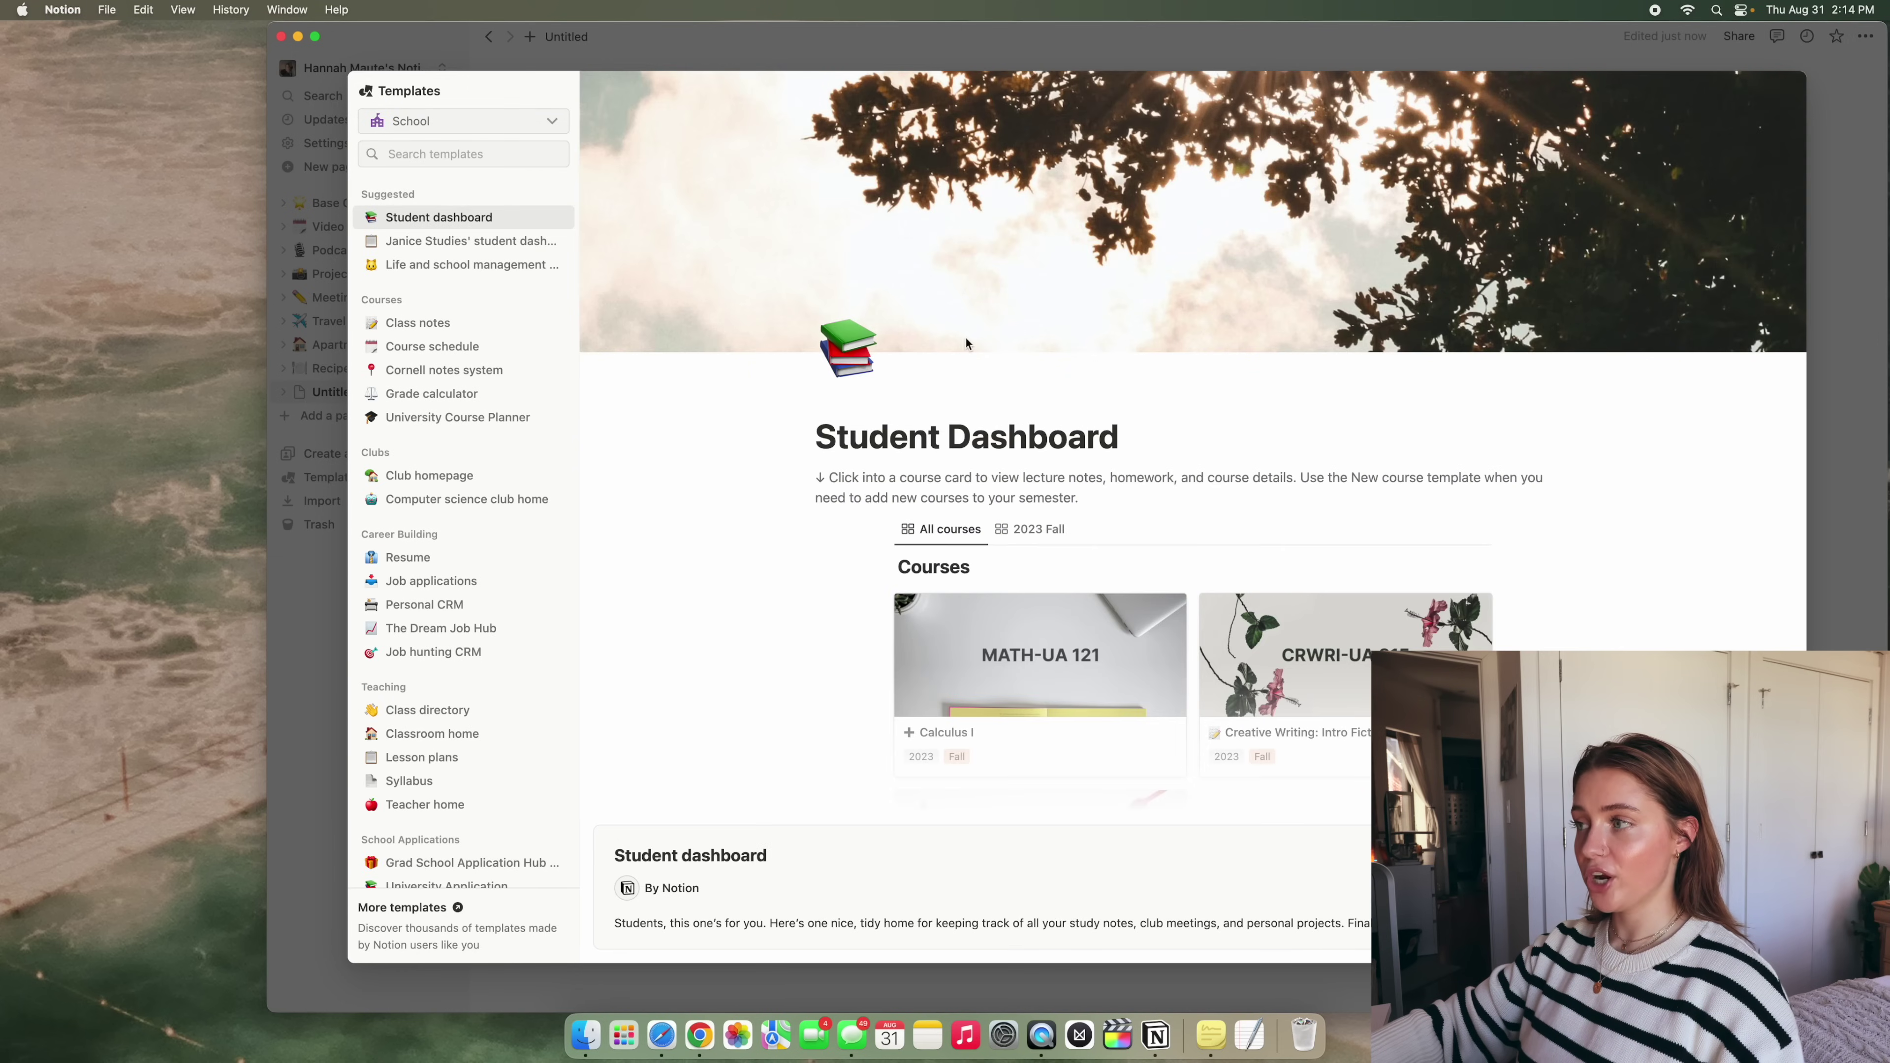
{"action": "scroll", "coordinate": [1365, 461], "scroll_direction": "up", "scroll_amount": 4}
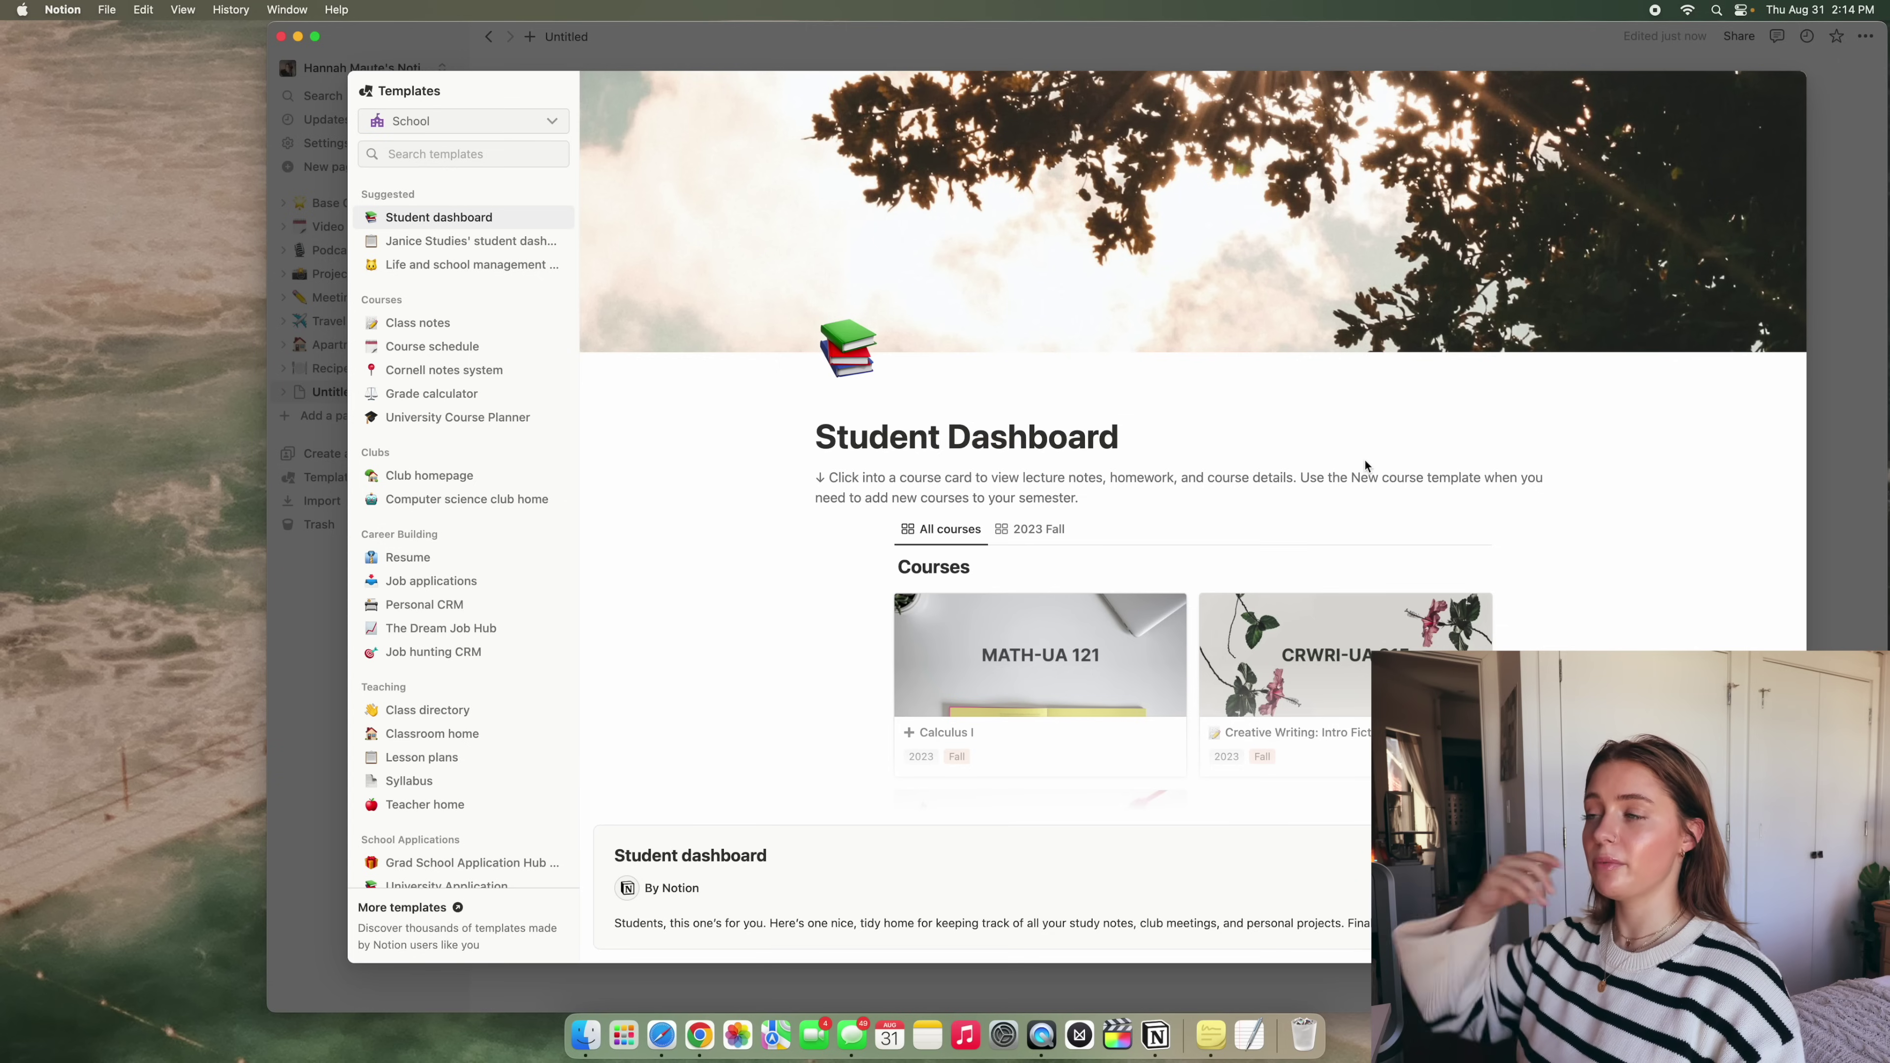
{"action": "left_click", "coordinate": [1689, 860]}
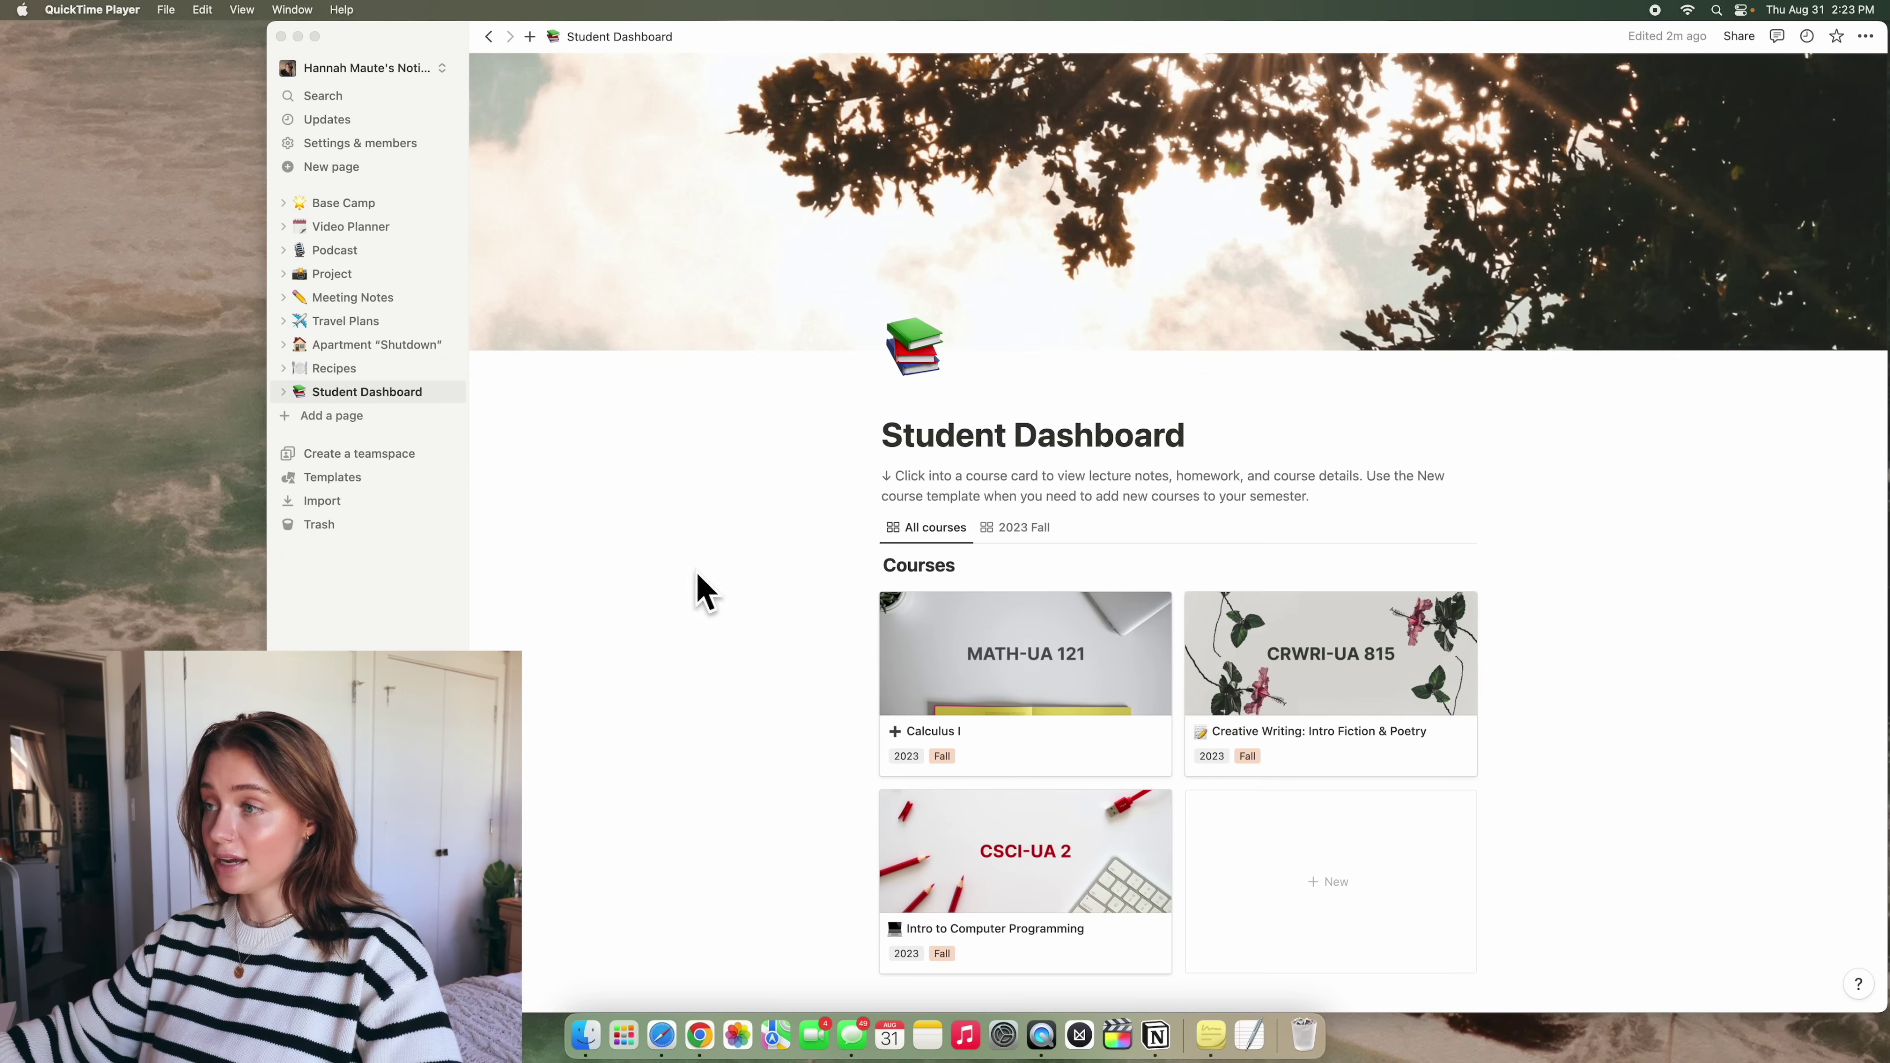
{"action": "left_click", "coordinate": [397, 537]}
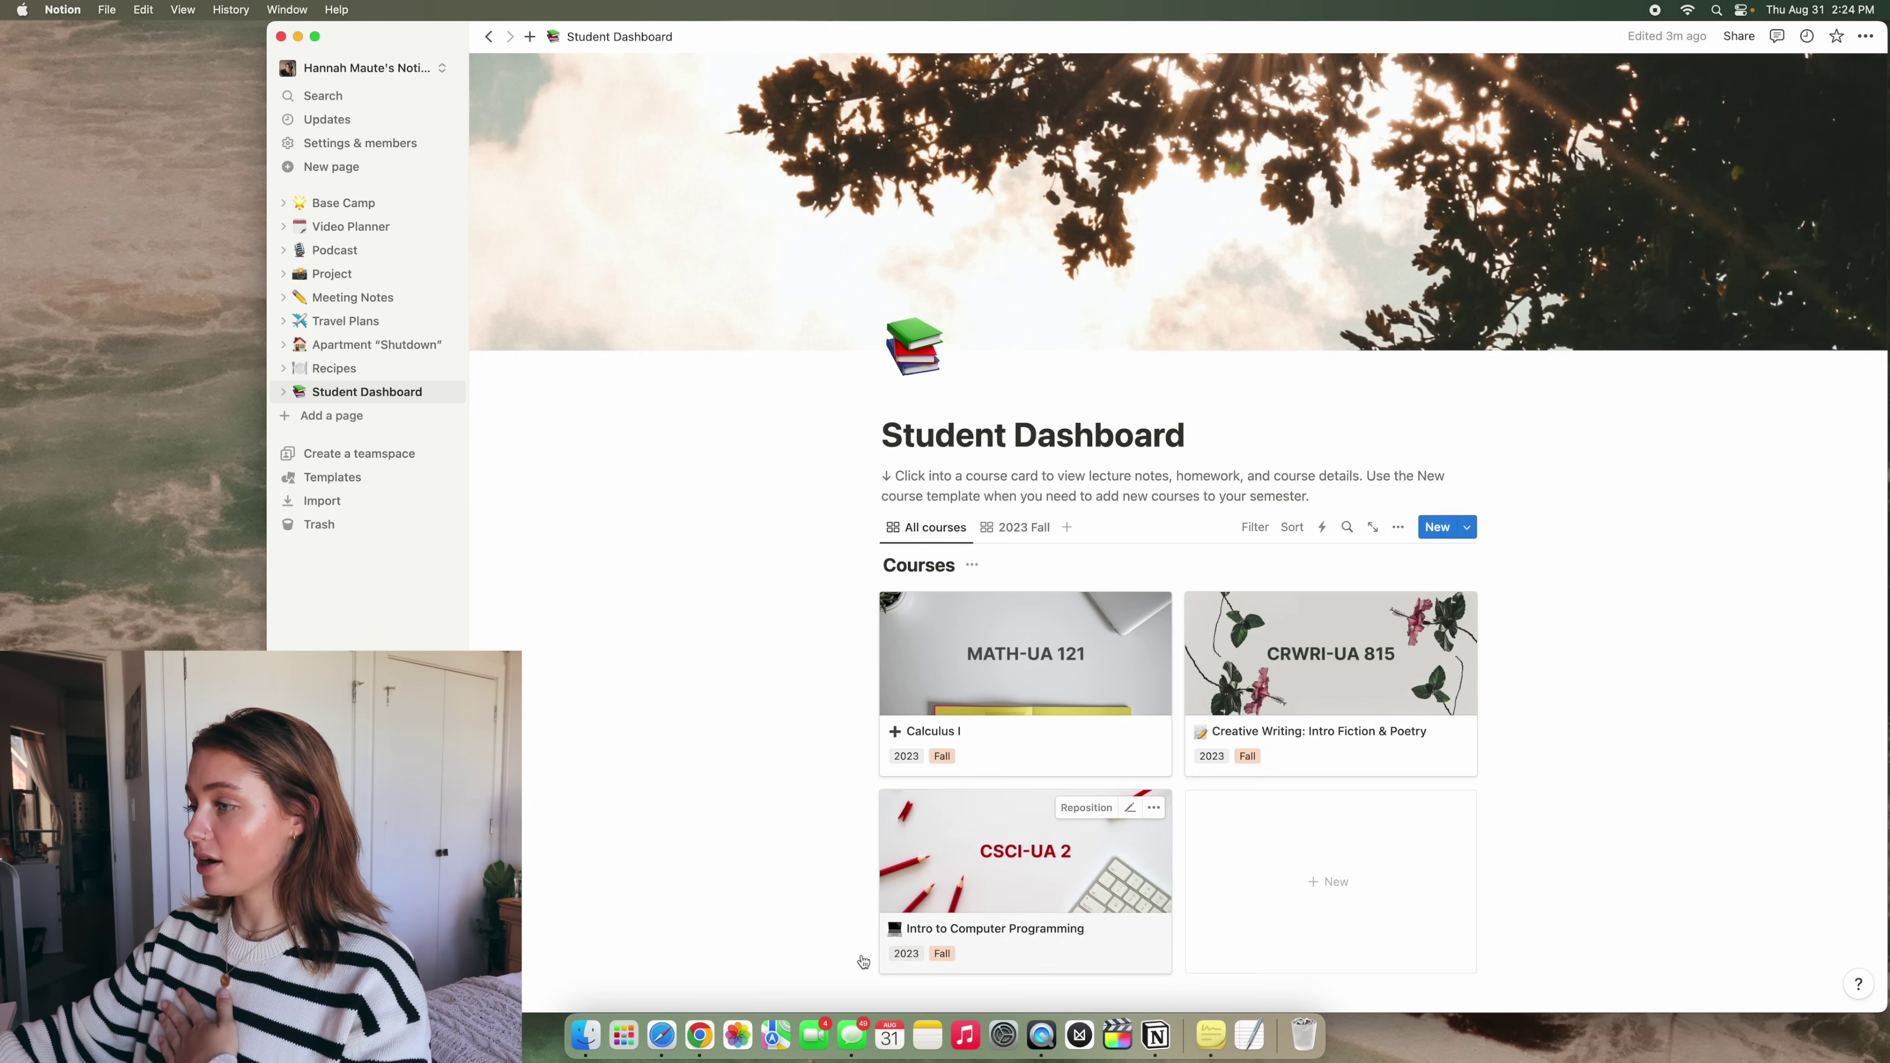
Search Pinterest for 'college aesthetic' and browse the results
{"action": "left_click", "coordinate": [699, 1035]}
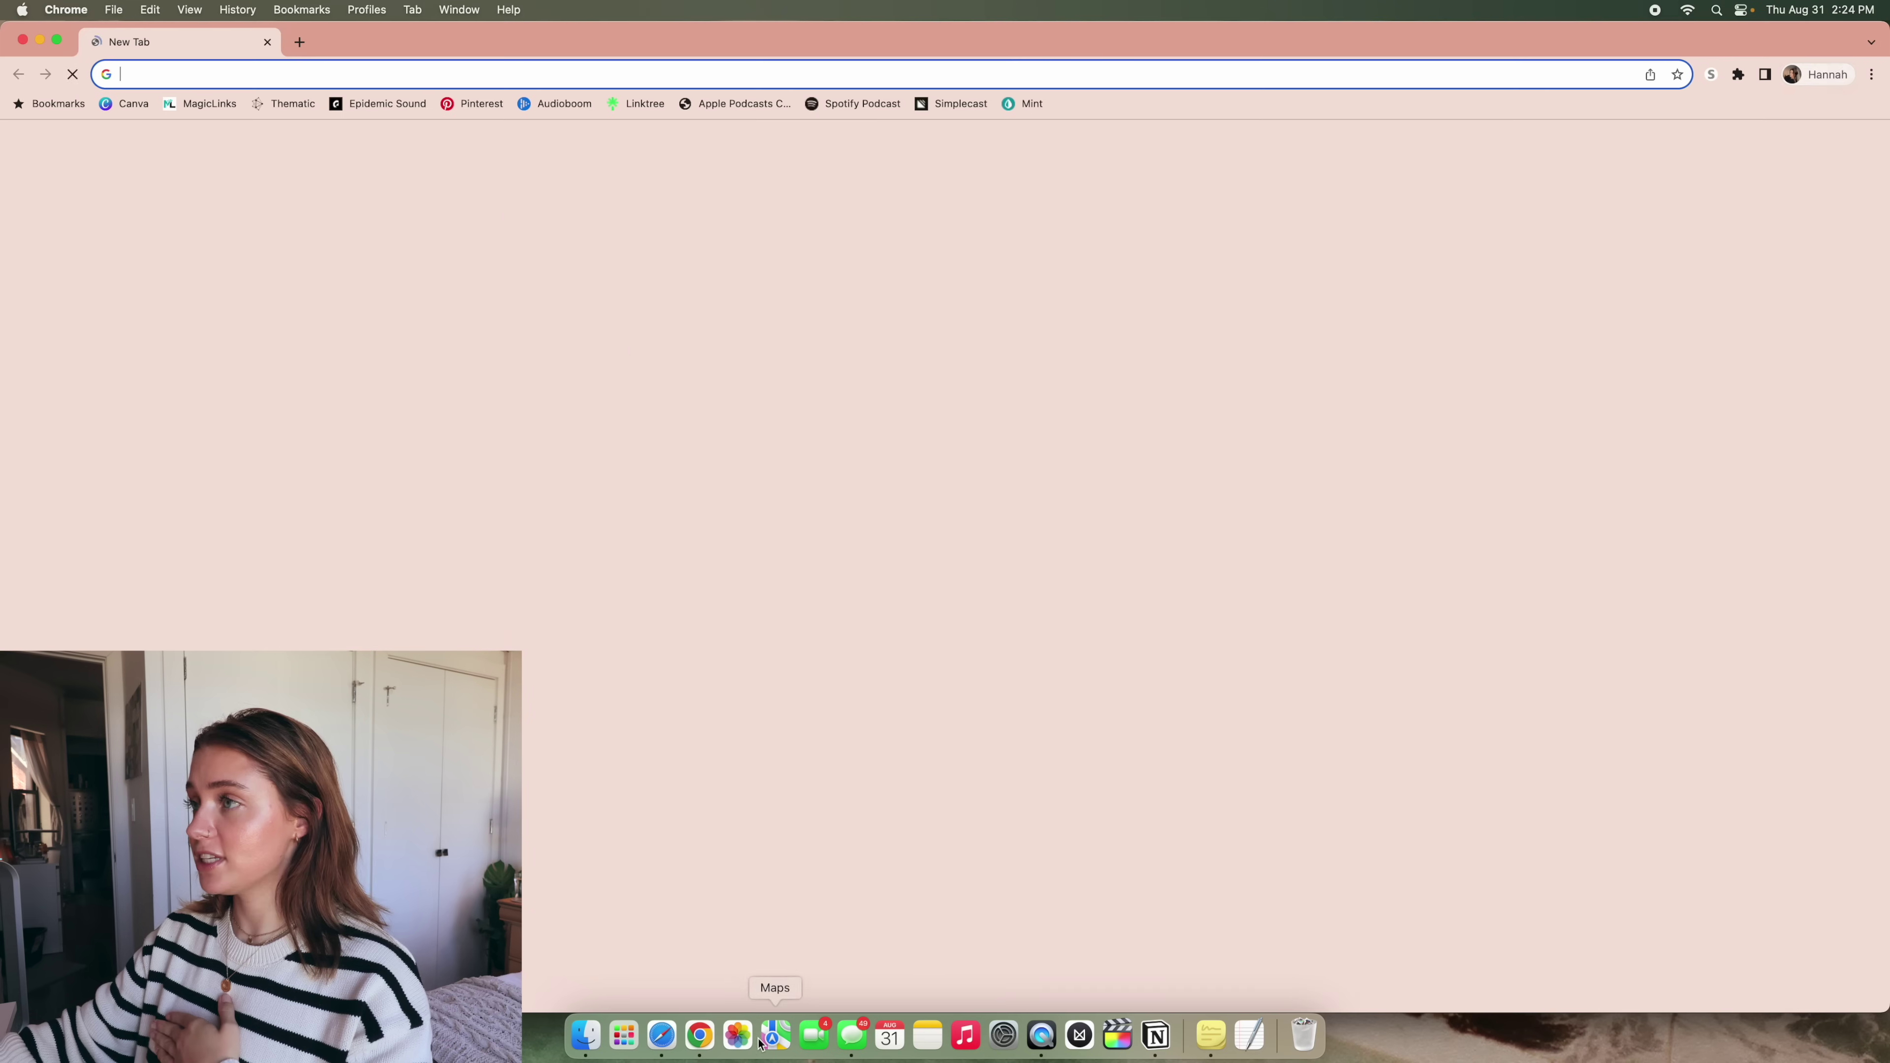
{"action": "left_click", "coordinate": [472, 104]}
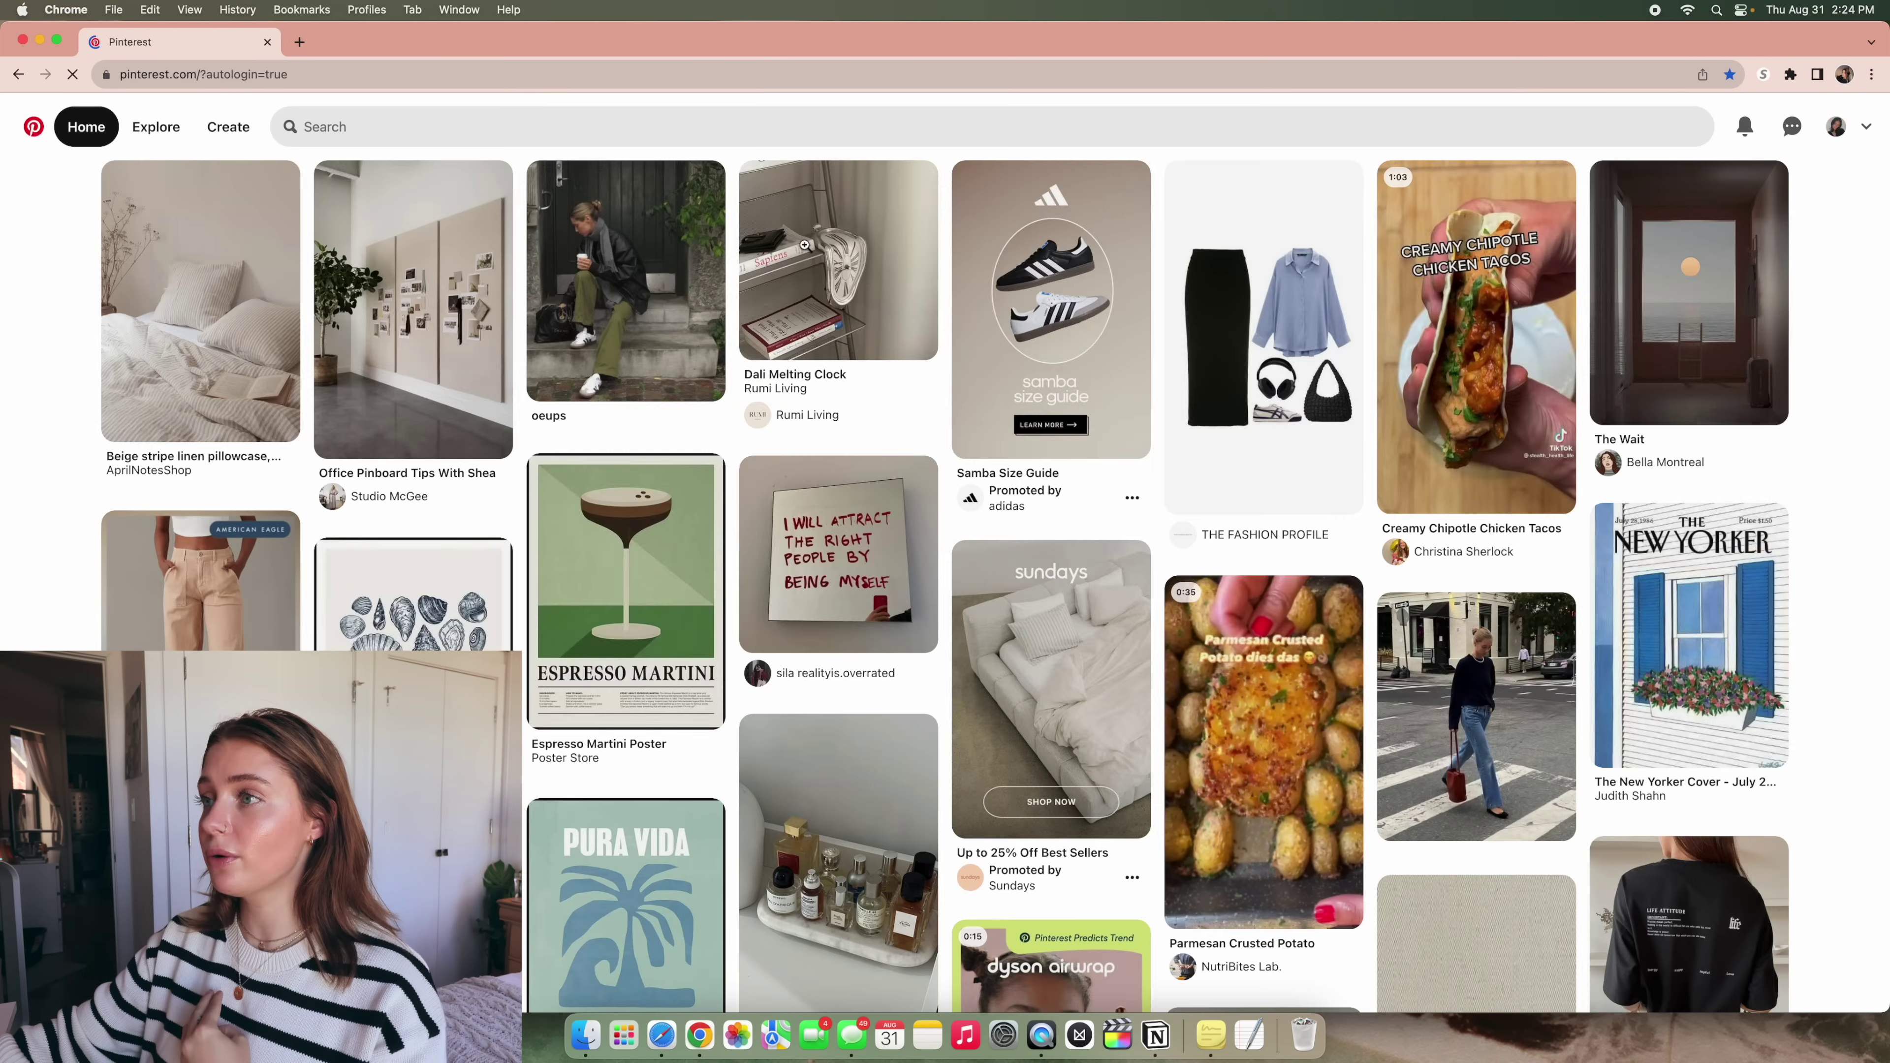
{"action": "left_click", "coordinate": [472, 119]}
{"action": "type", "text": "college aesthetic"}
{"action": "key", "text": "Return"}
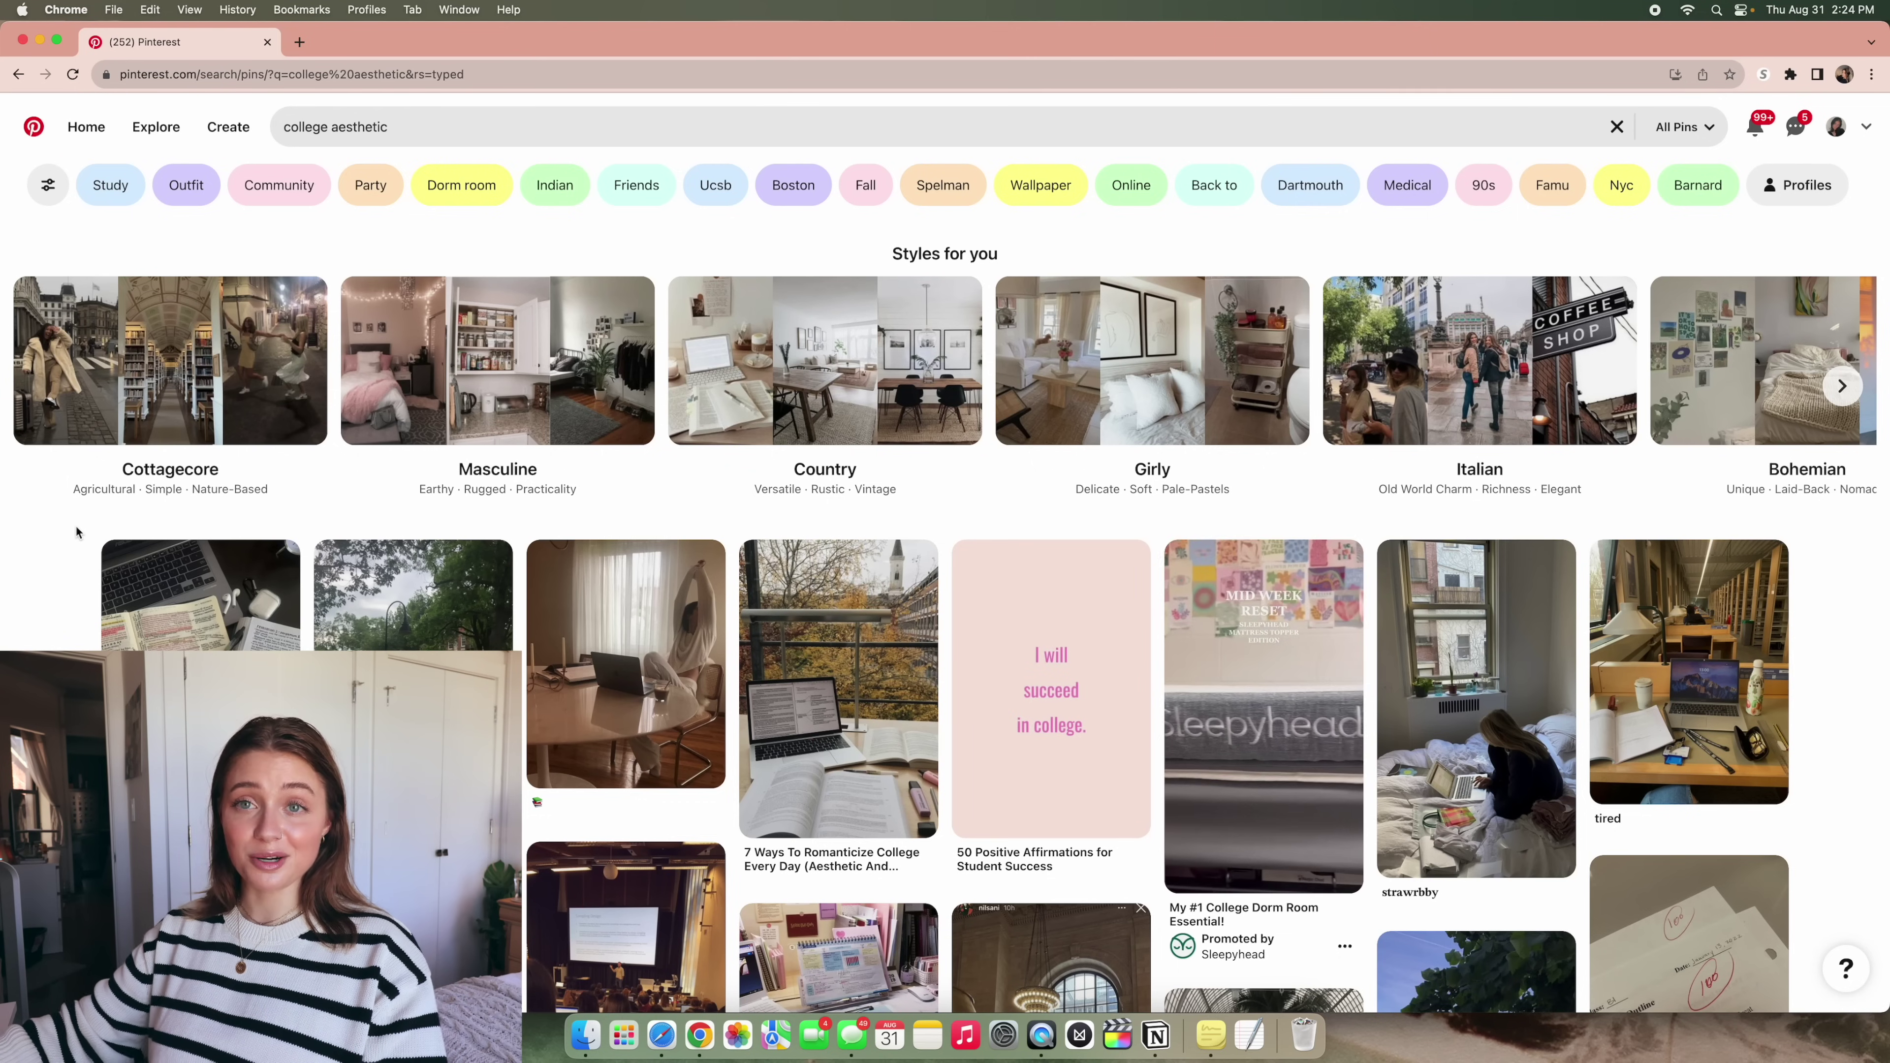
{"action": "scroll", "coordinate": [75, 526], "scroll_direction": "down", "scroll_amount": 2}
{"action": "scroll", "coordinate": [76, 525], "scroll_direction": "down", "scroll_amount": 2}
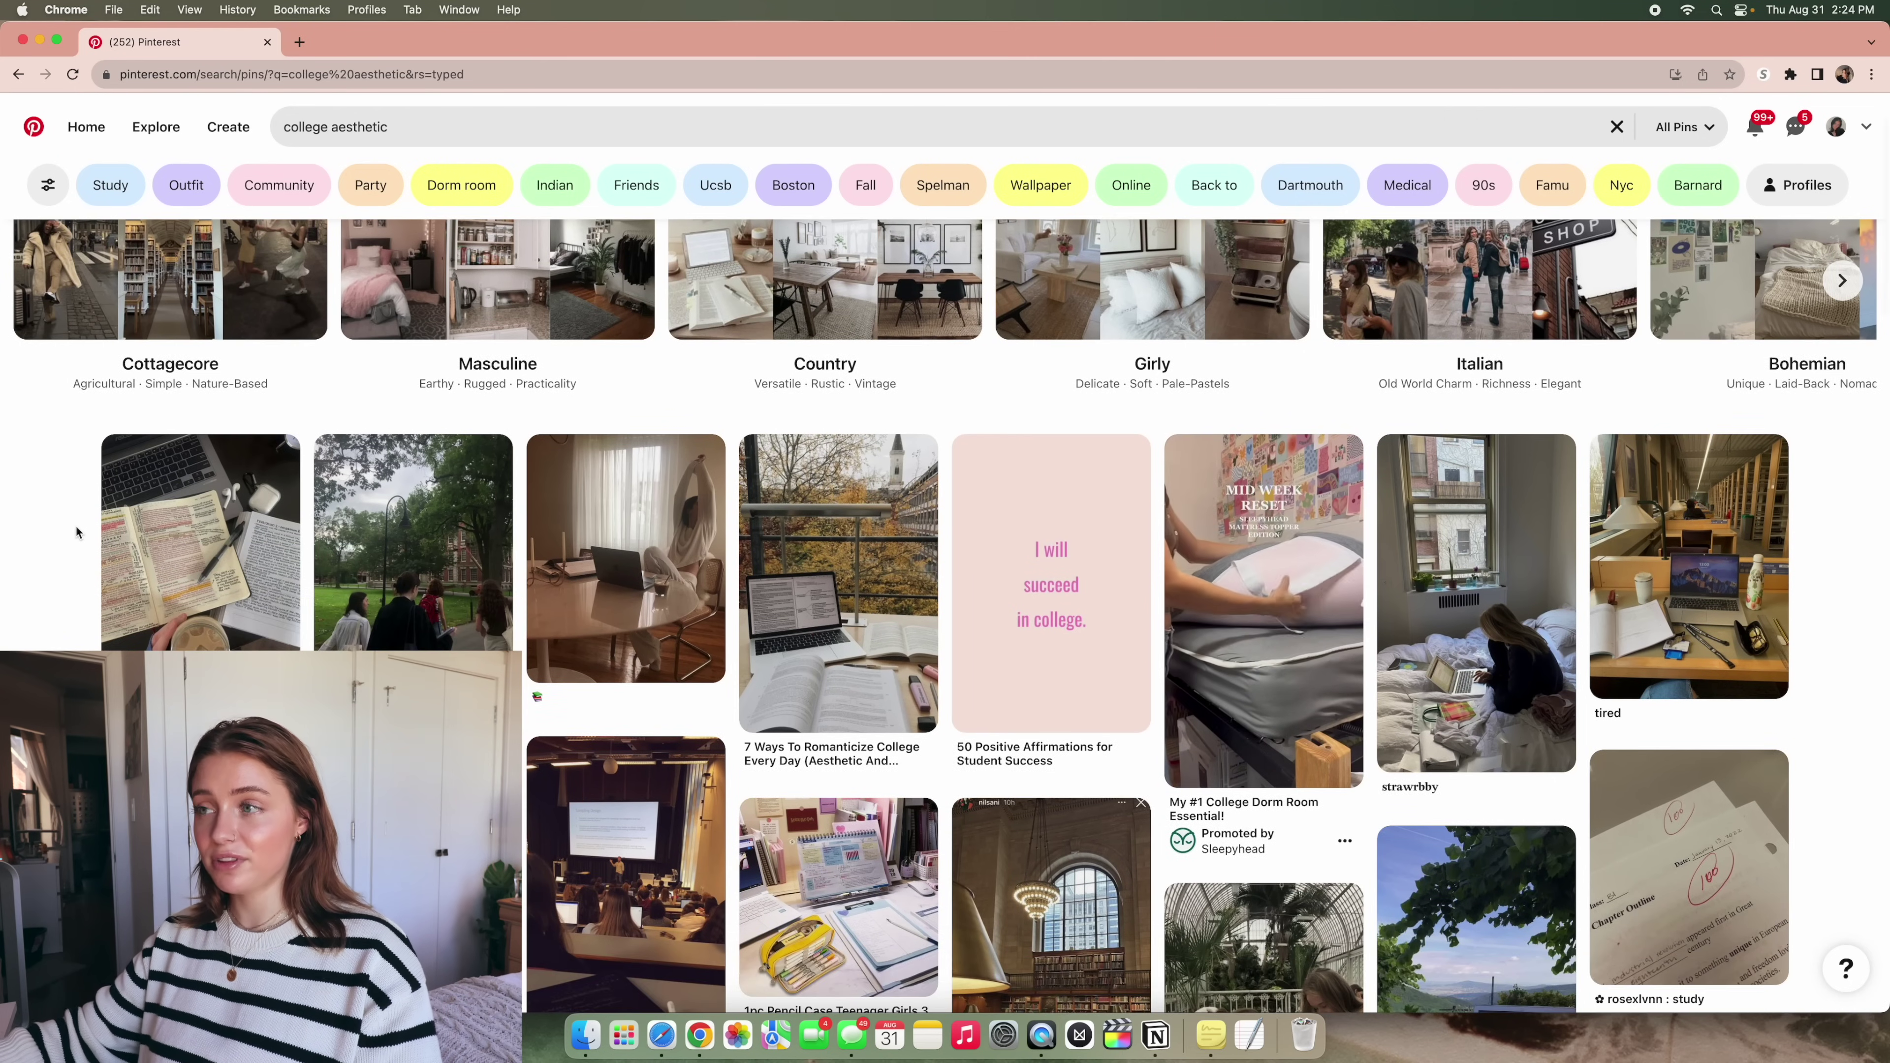
{"action": "scroll", "coordinate": [75, 526], "scroll_direction": "down", "scroll_amount": 2}
{"action": "left_click", "coordinate": [140, 519]}
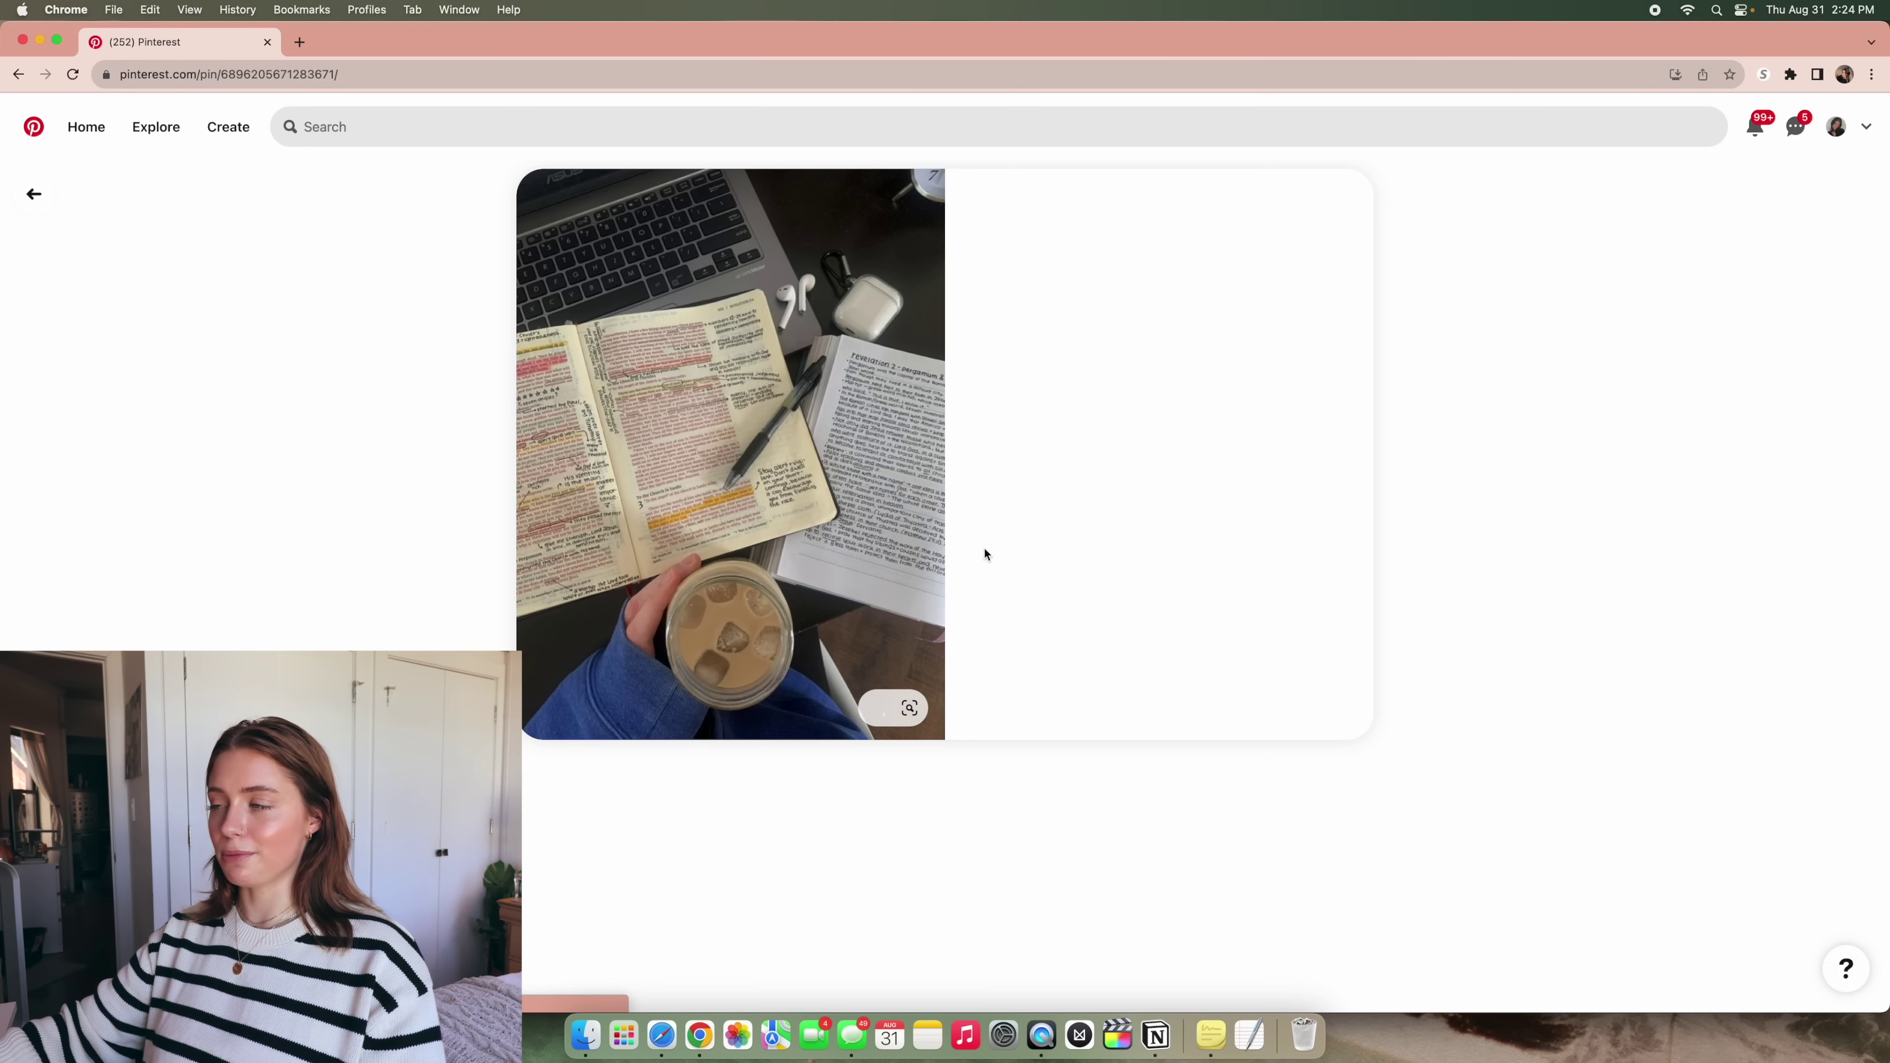
{"action": "left_click", "coordinate": [414, 417]}
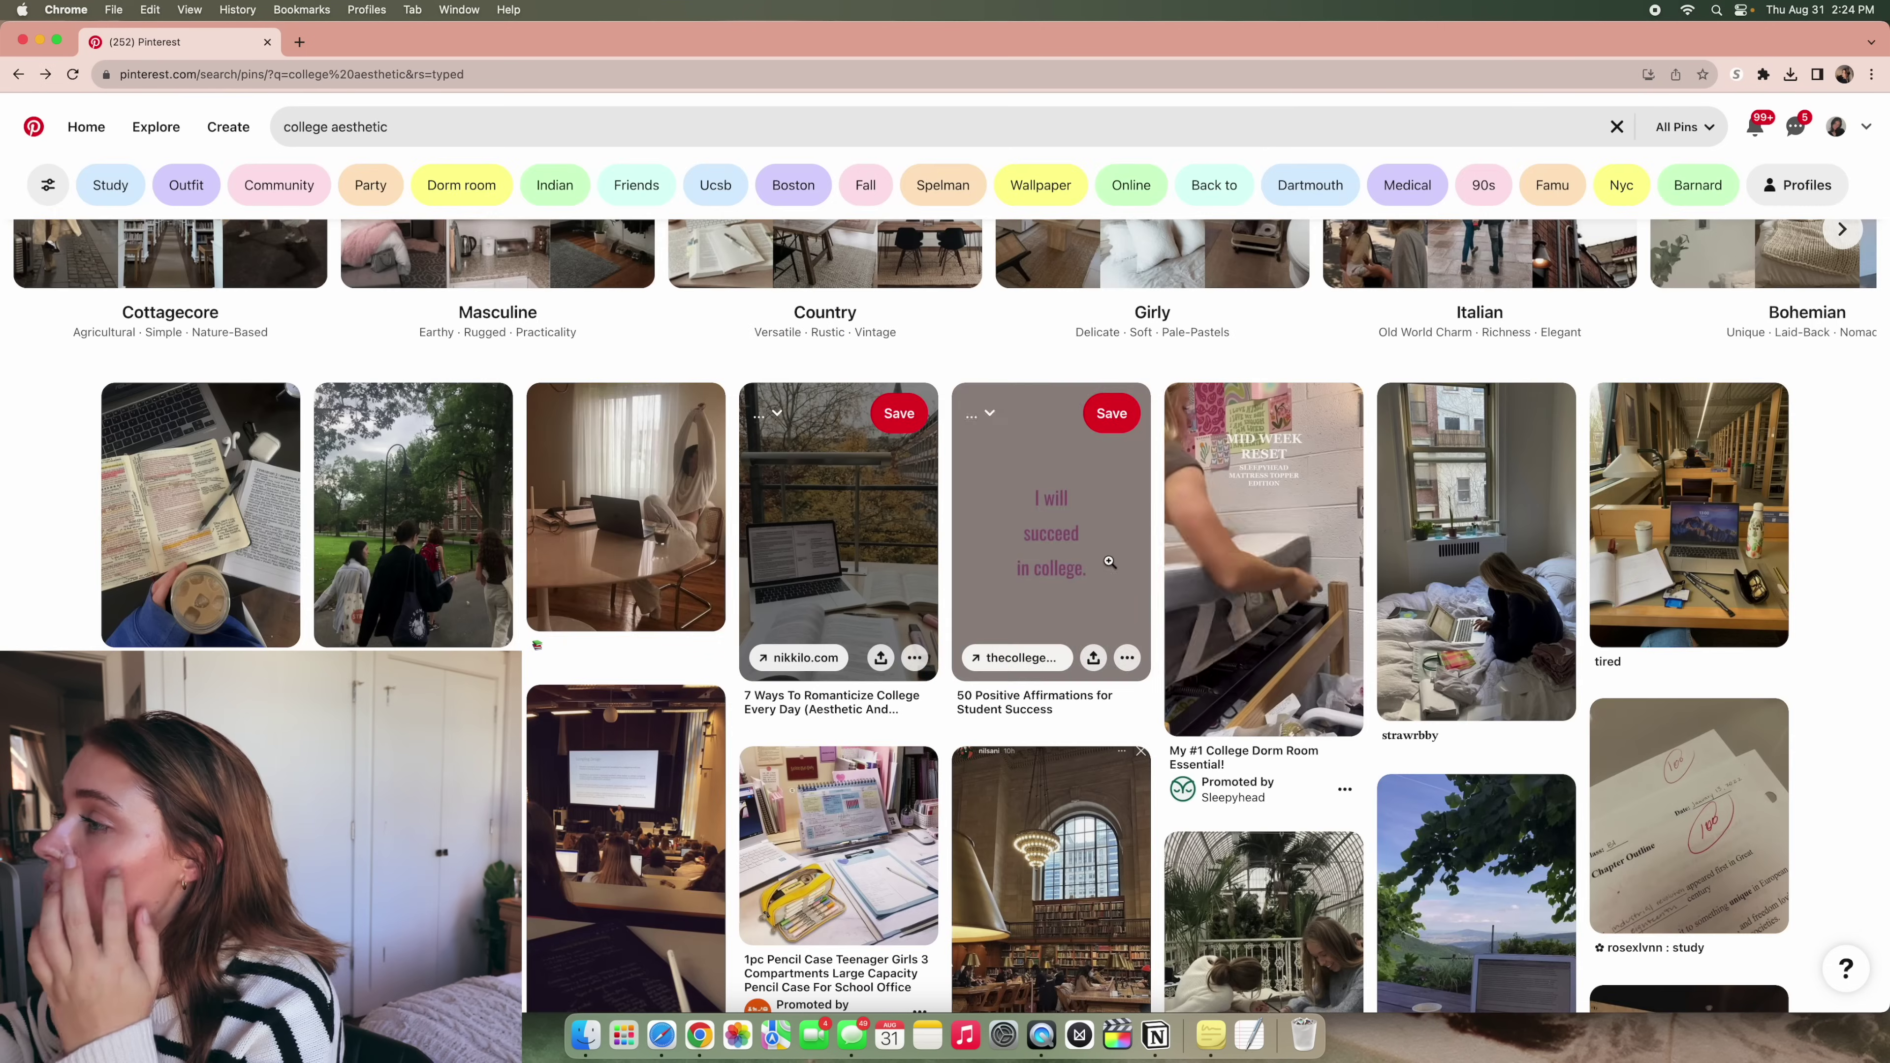
{"action": "scroll", "coordinate": [1684, 559], "scroll_direction": "down", "scroll_amount": 15}
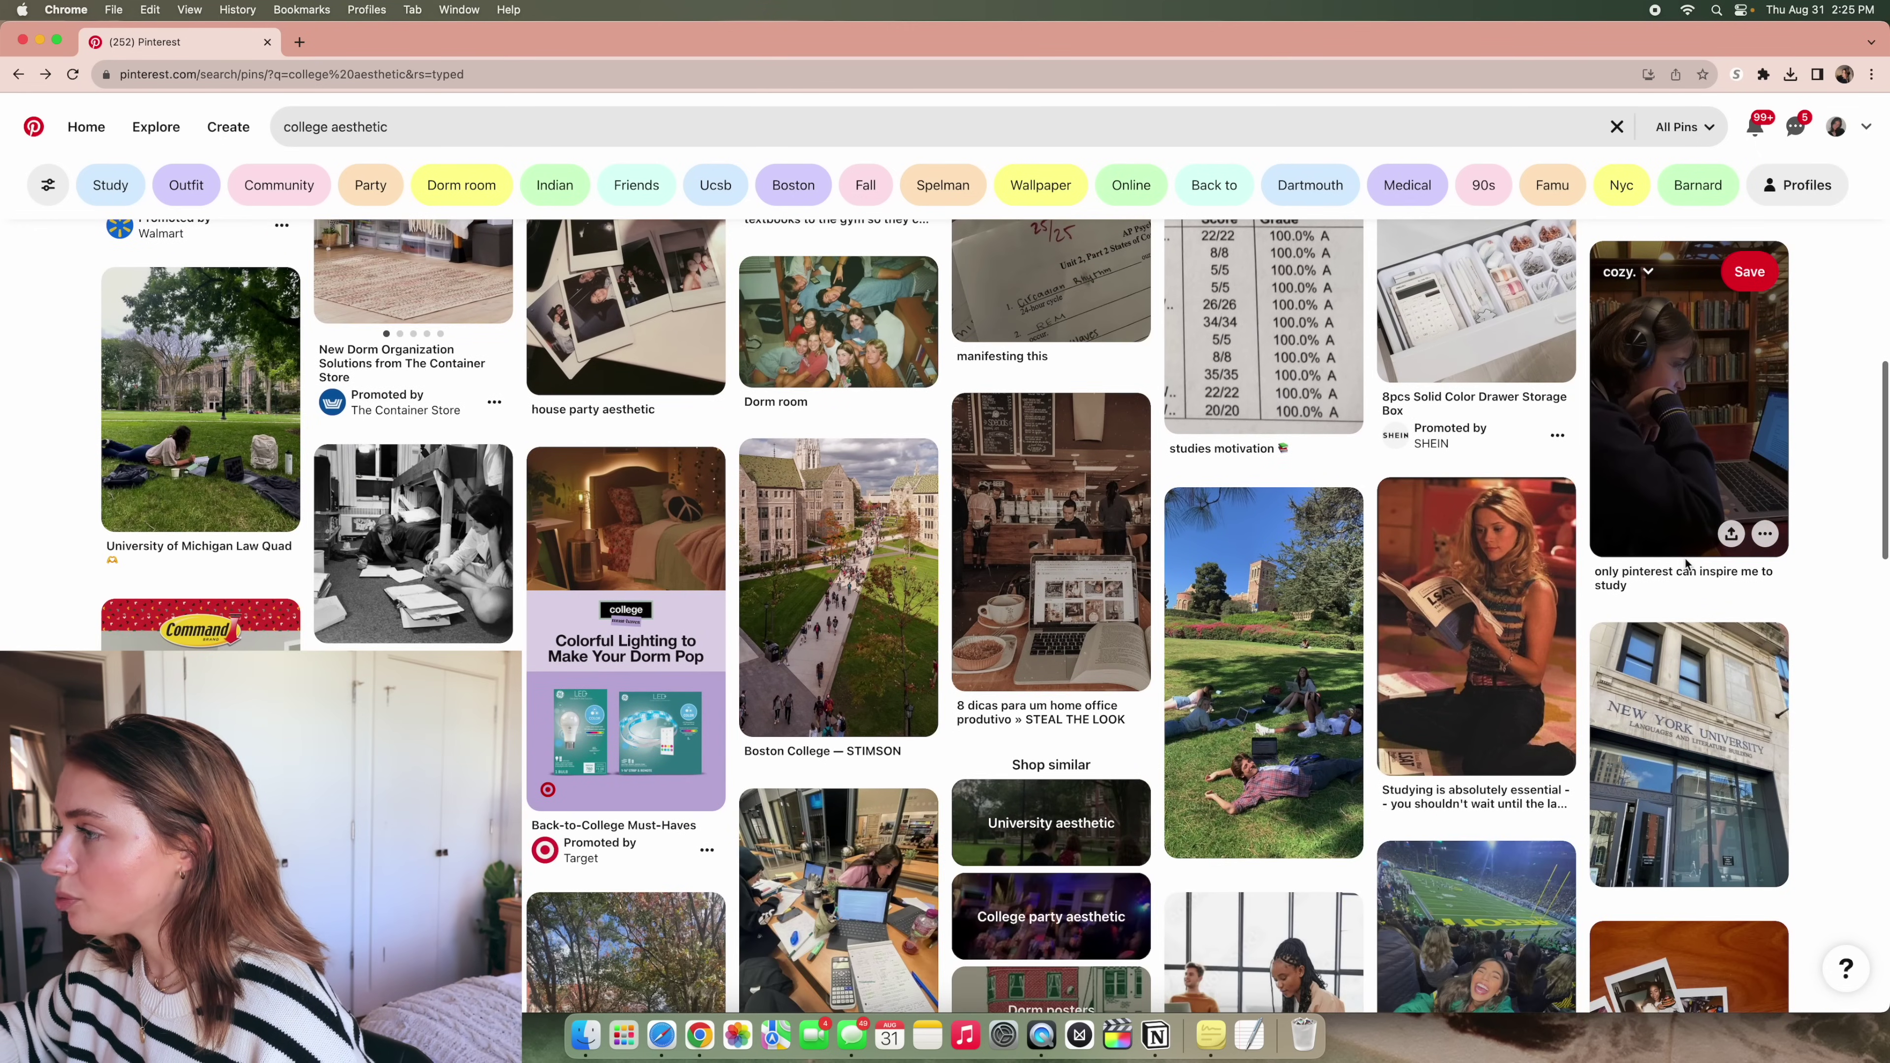
Download the Boston College — STIMSON campus image and confirm it in Recent Downloads
{"action": "left_click", "coordinate": [861, 581]}
{"action": "left_click", "coordinate": [991, 218]}
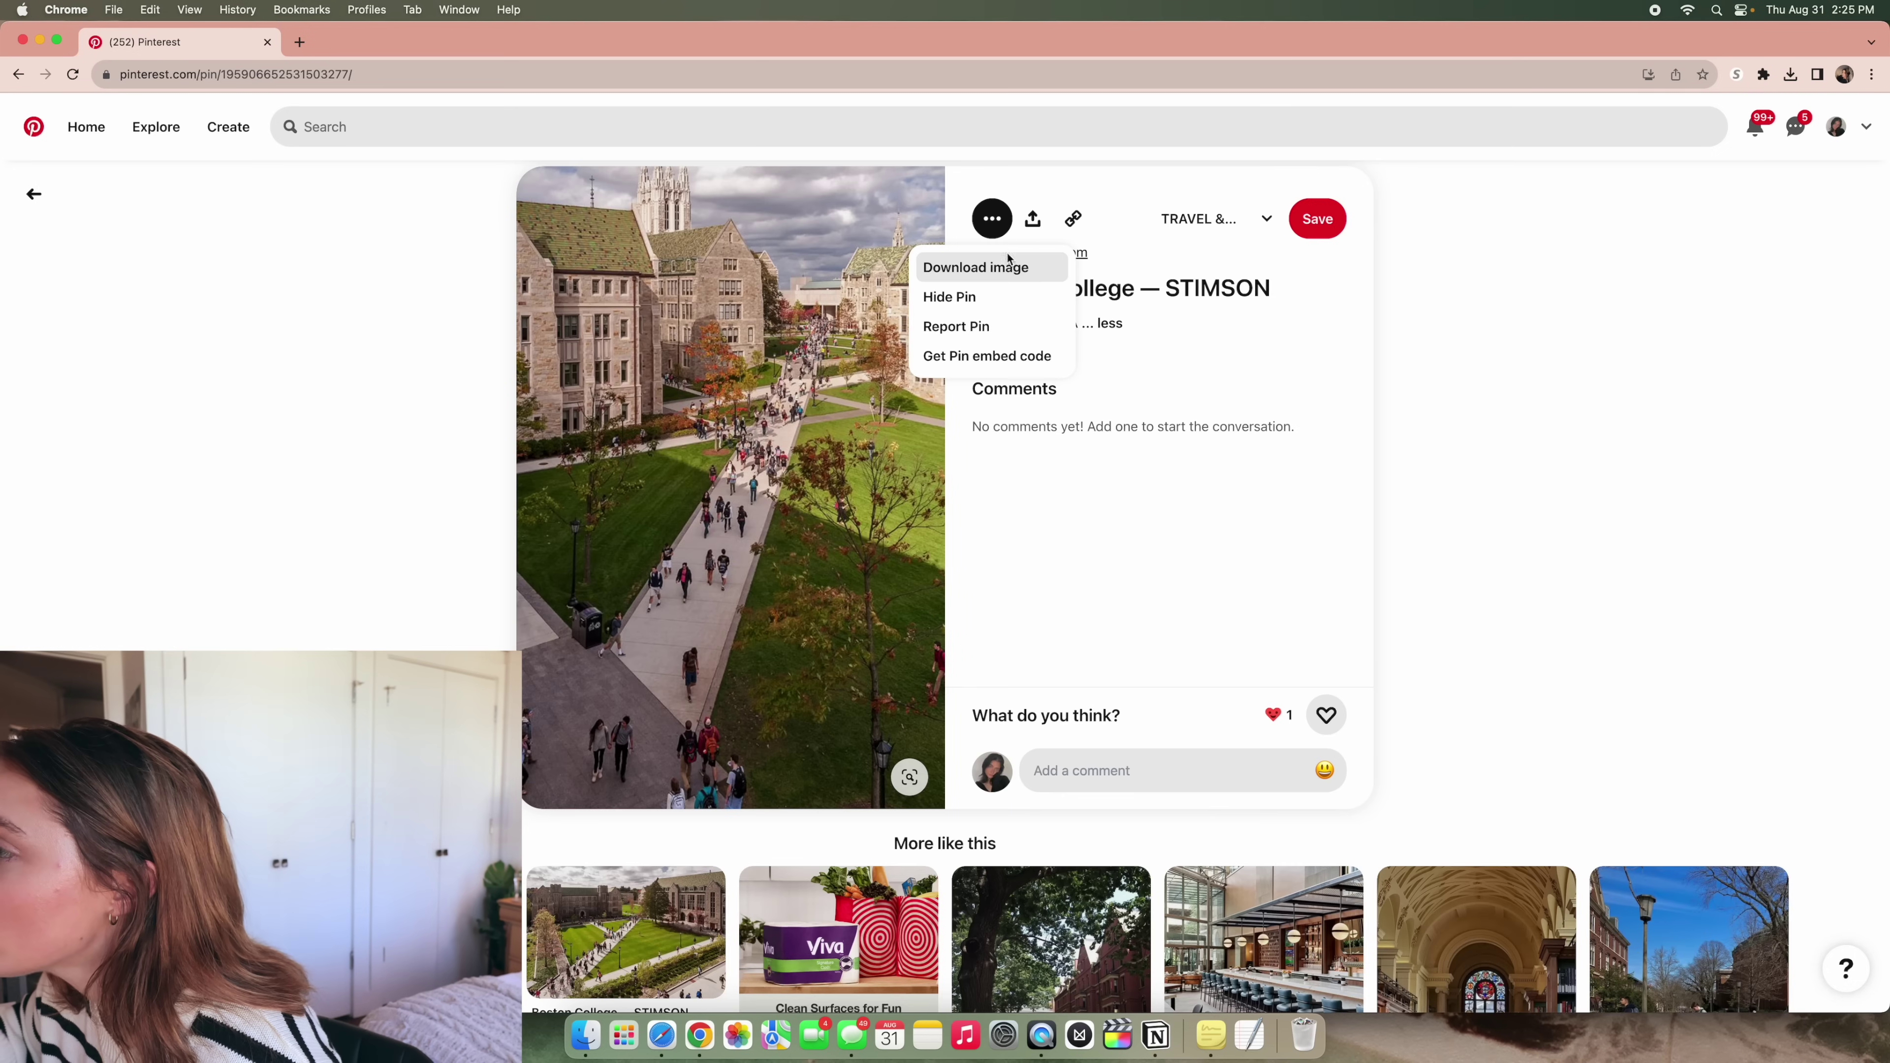
{"action": "left_click", "coordinate": [998, 269]}
{"action": "left_click", "coordinate": [1790, 74]}
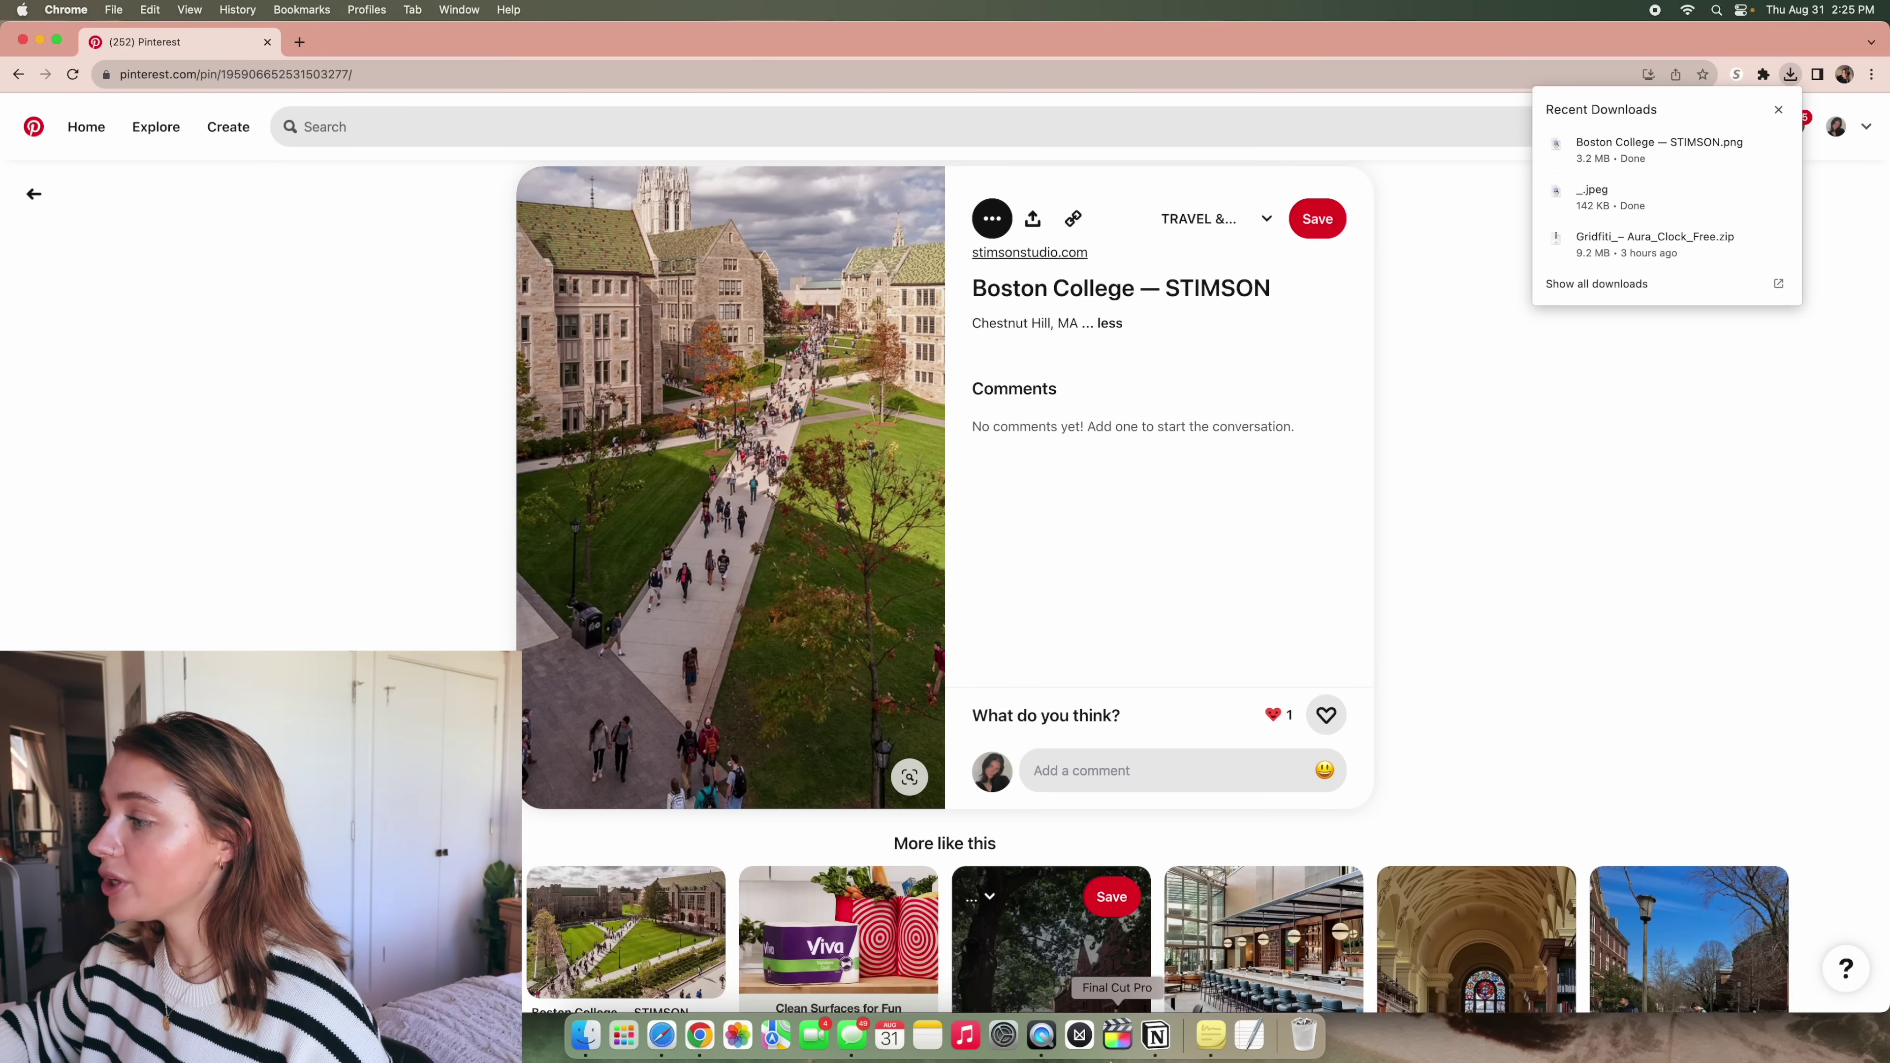
{"action": "left_click", "coordinate": [1156, 1035]}
{"action": "left_click", "coordinate": [1400, 332]}
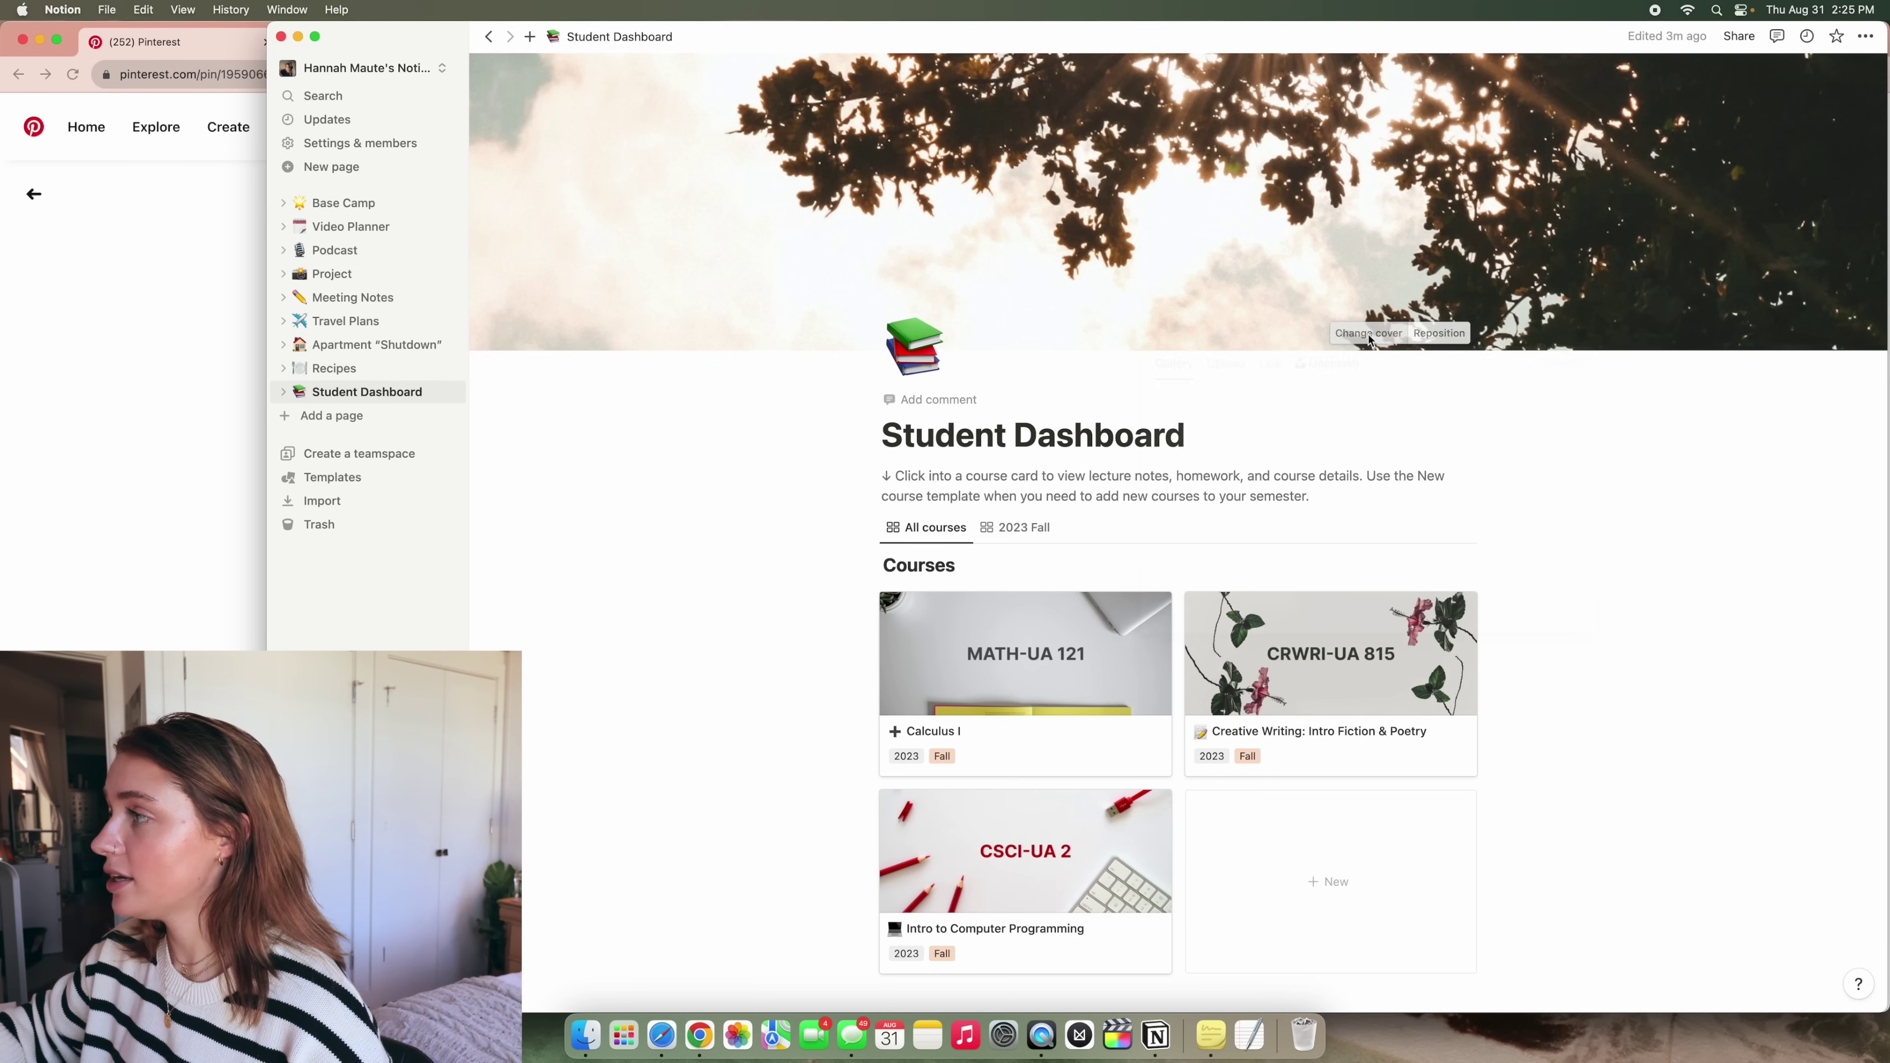
Search the stock cover photos for 'colle' and scroll the results
{"action": "left_click", "coordinate": [1333, 365]}
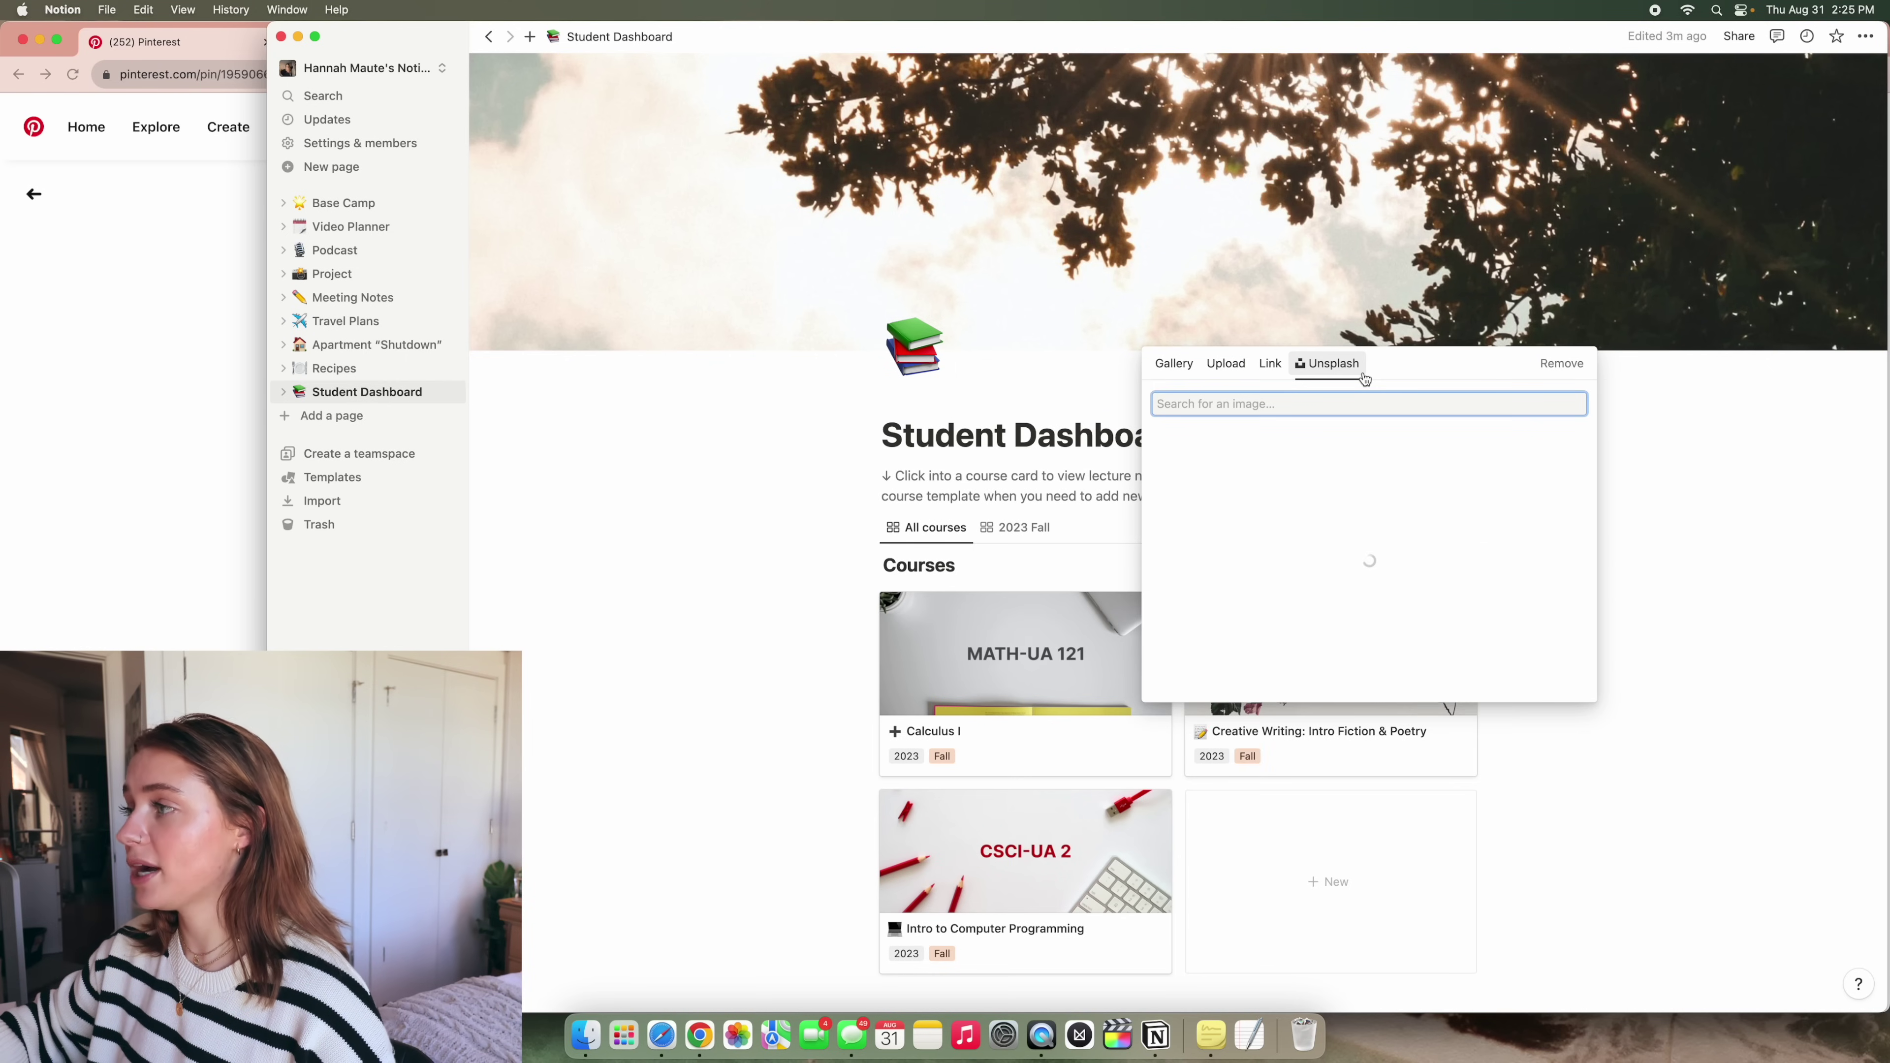
{"action": "left_click", "coordinate": [1339, 455]}
{"action": "type", "text": "college"}
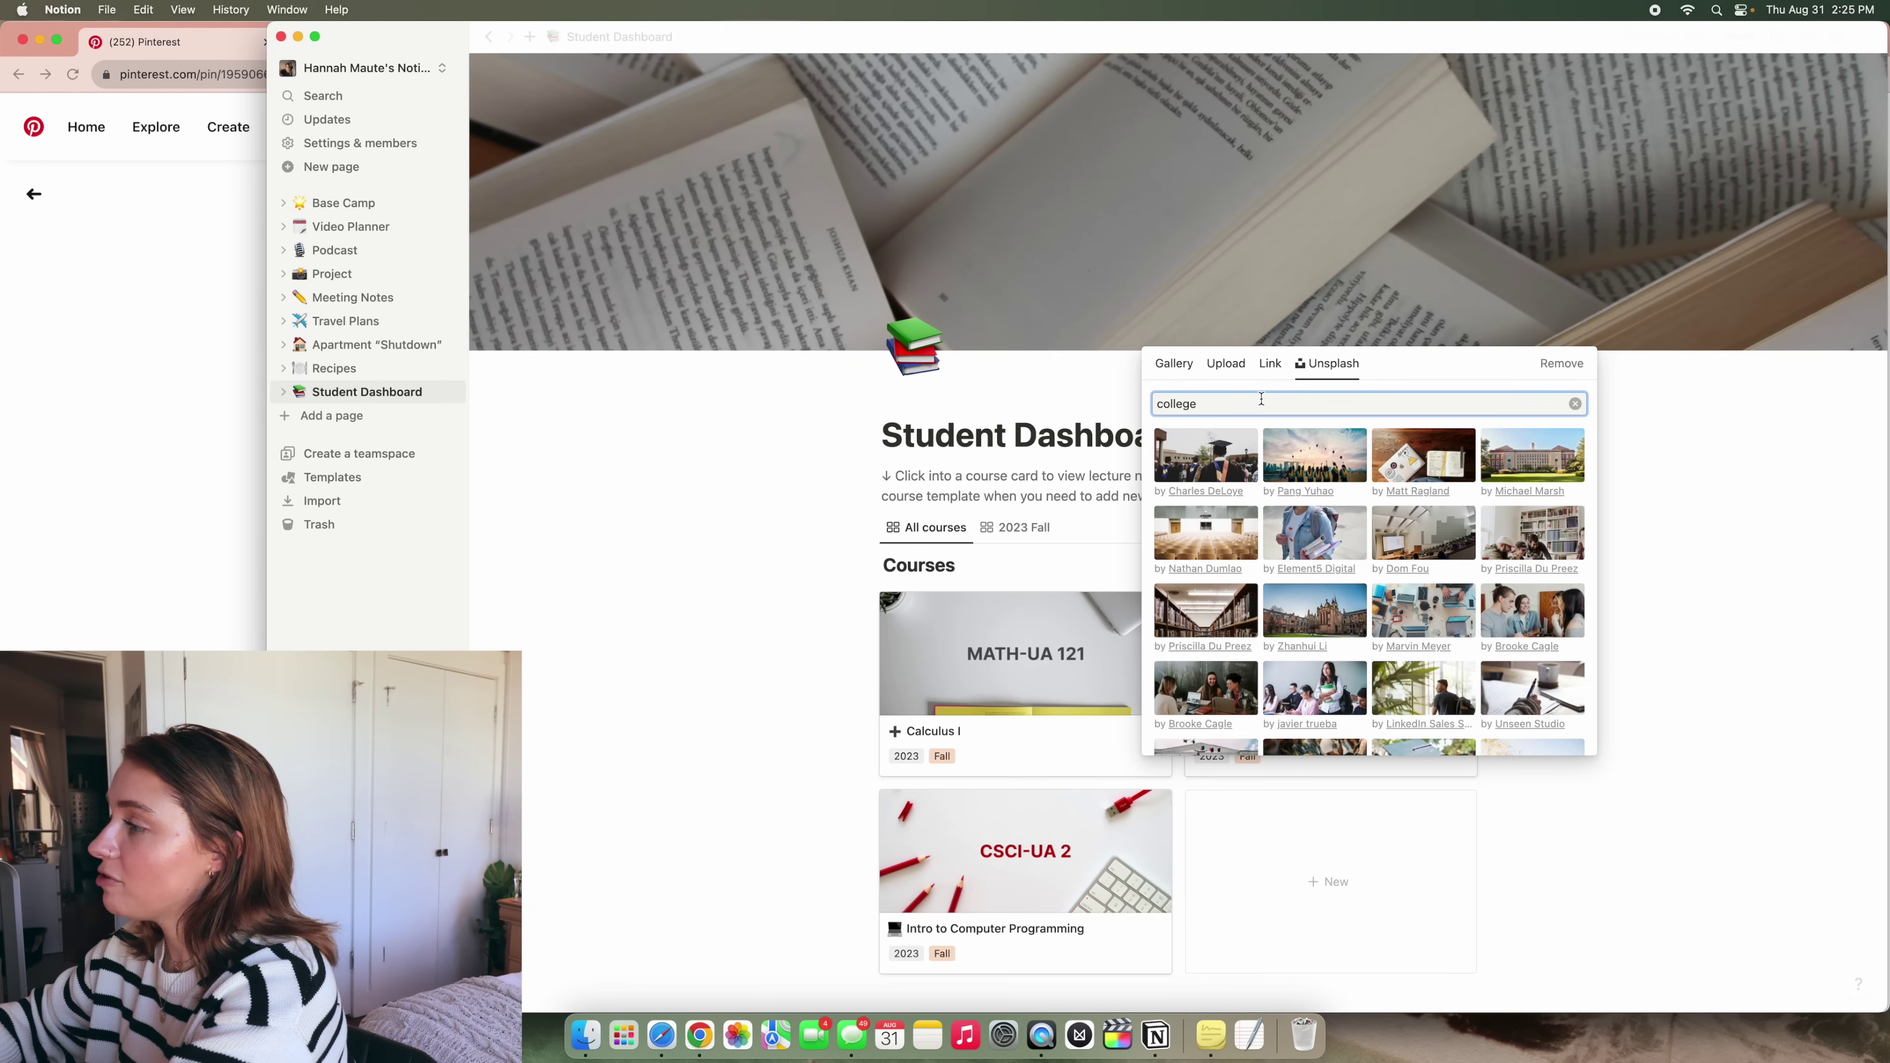
{"action": "scroll", "coordinate": [1534, 489], "scroll_direction": "down", "scroll_amount": 5}
{"action": "scroll", "coordinate": [1534, 489], "scroll_direction": "down", "scroll_amount": 3}
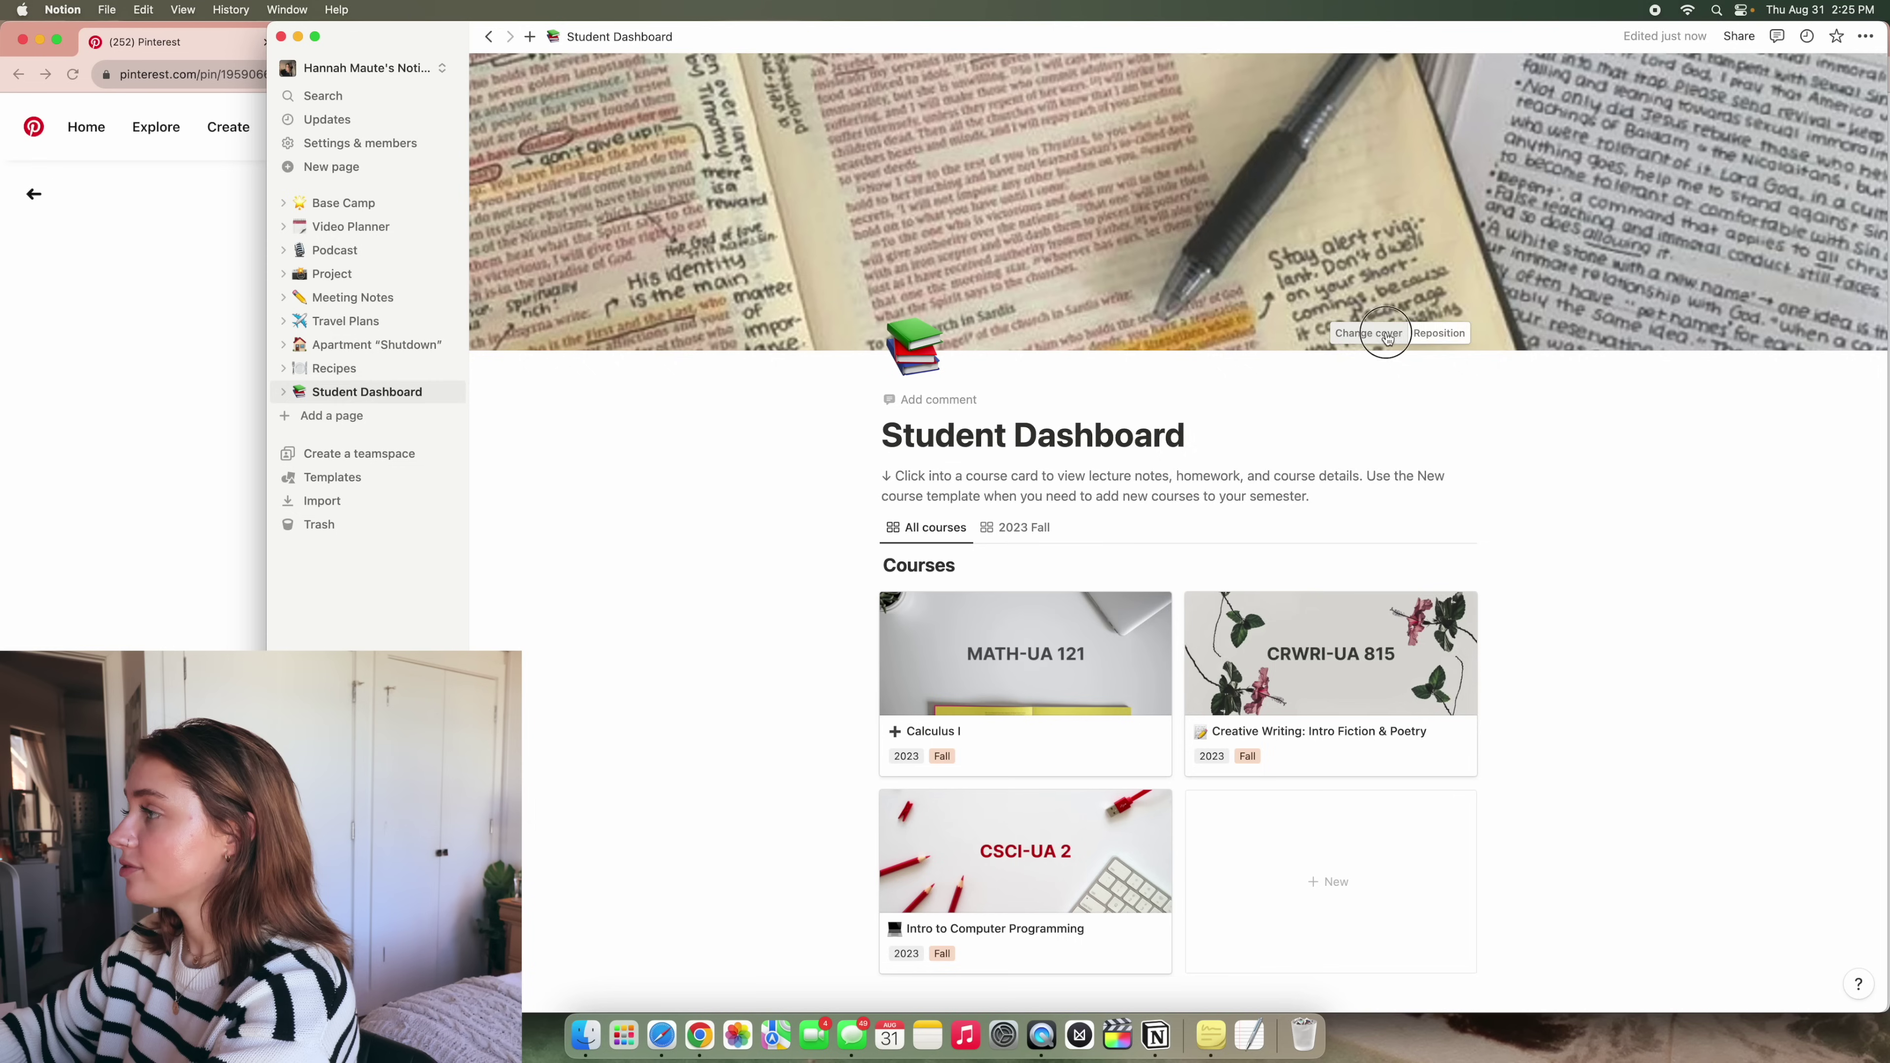
Upload Boston College — STIMSON.png as the page cover
{"action": "left_click", "coordinate": [1388, 332]}
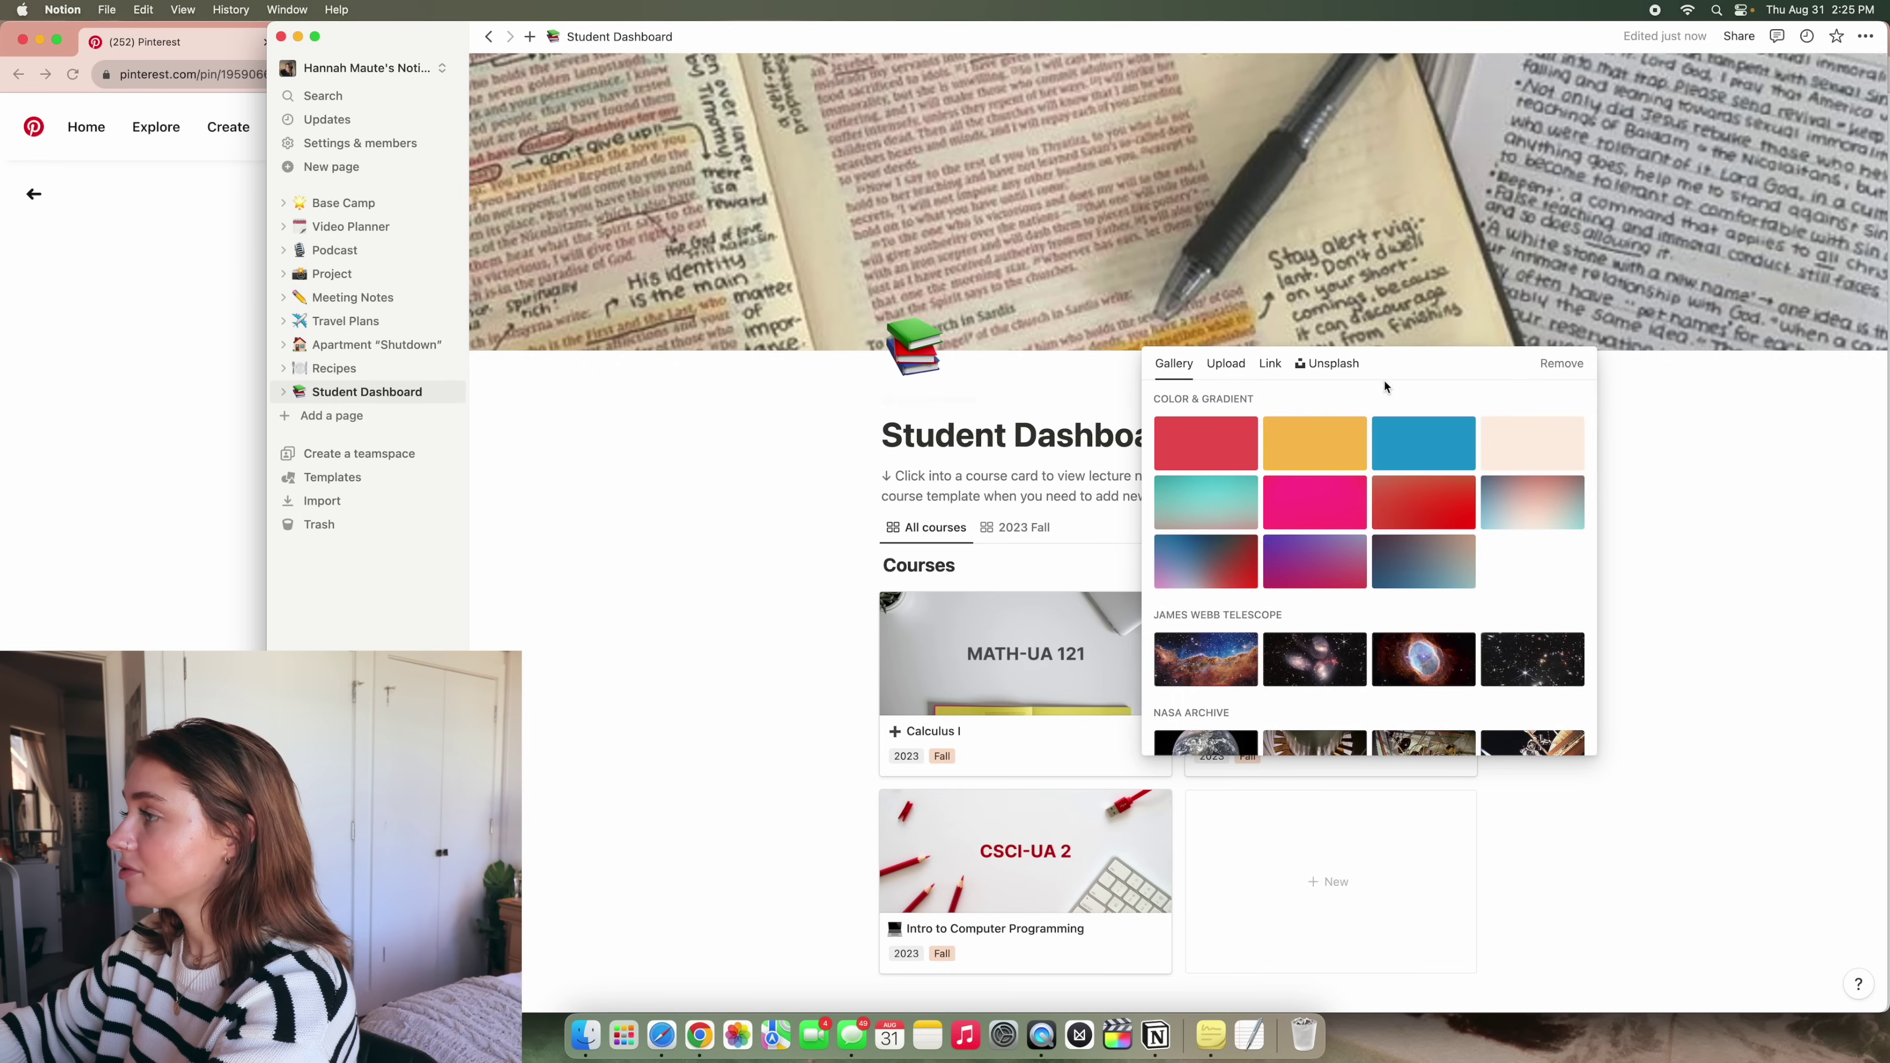
{"action": "left_click", "coordinate": [1225, 363]}
{"action": "left_click", "coordinate": [1359, 400]}
{"action": "left_click", "coordinate": [1008, 444]}
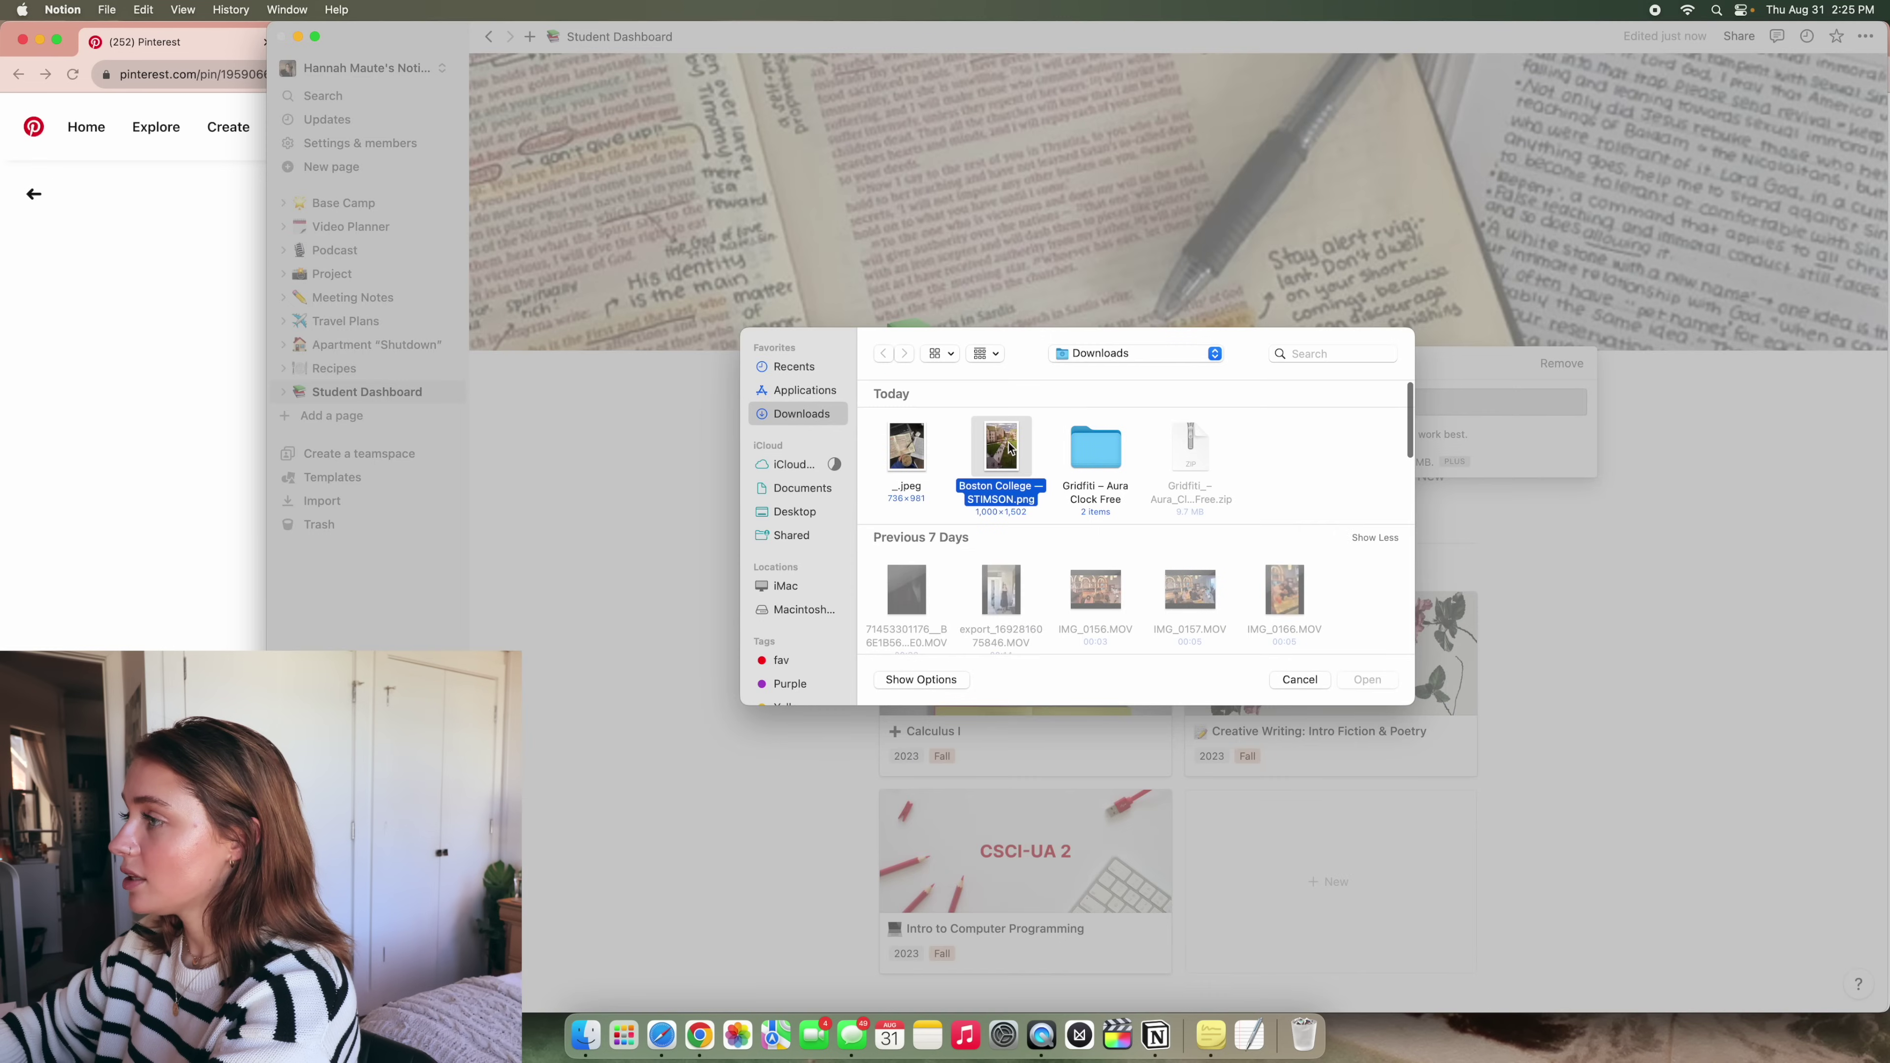
{"action": "left_click", "coordinate": [1365, 679]}
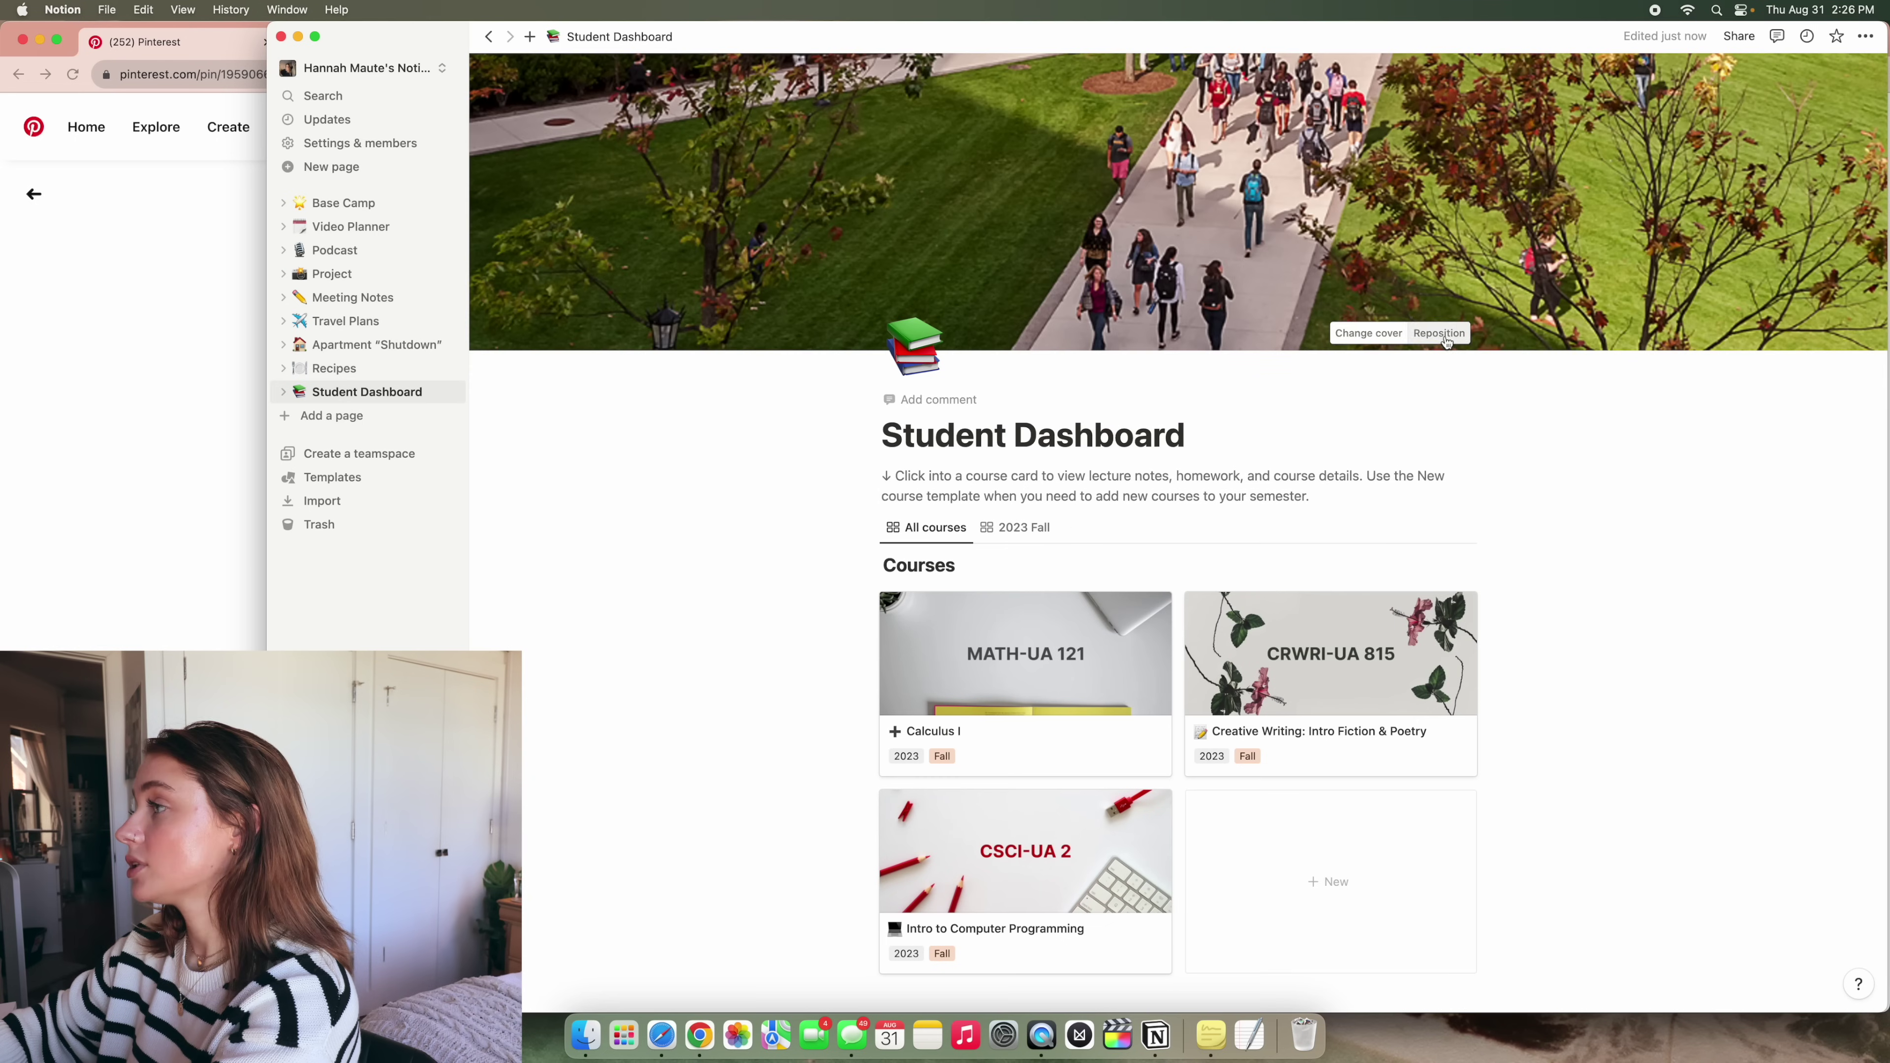
Reposition the cover to show the campus buildings and save the position
{"action": "left_click", "coordinate": [1446, 338]}
{"action": "left_click_drag", "start_coordinate": [1519, 212], "coordinate": [1545, 491]}
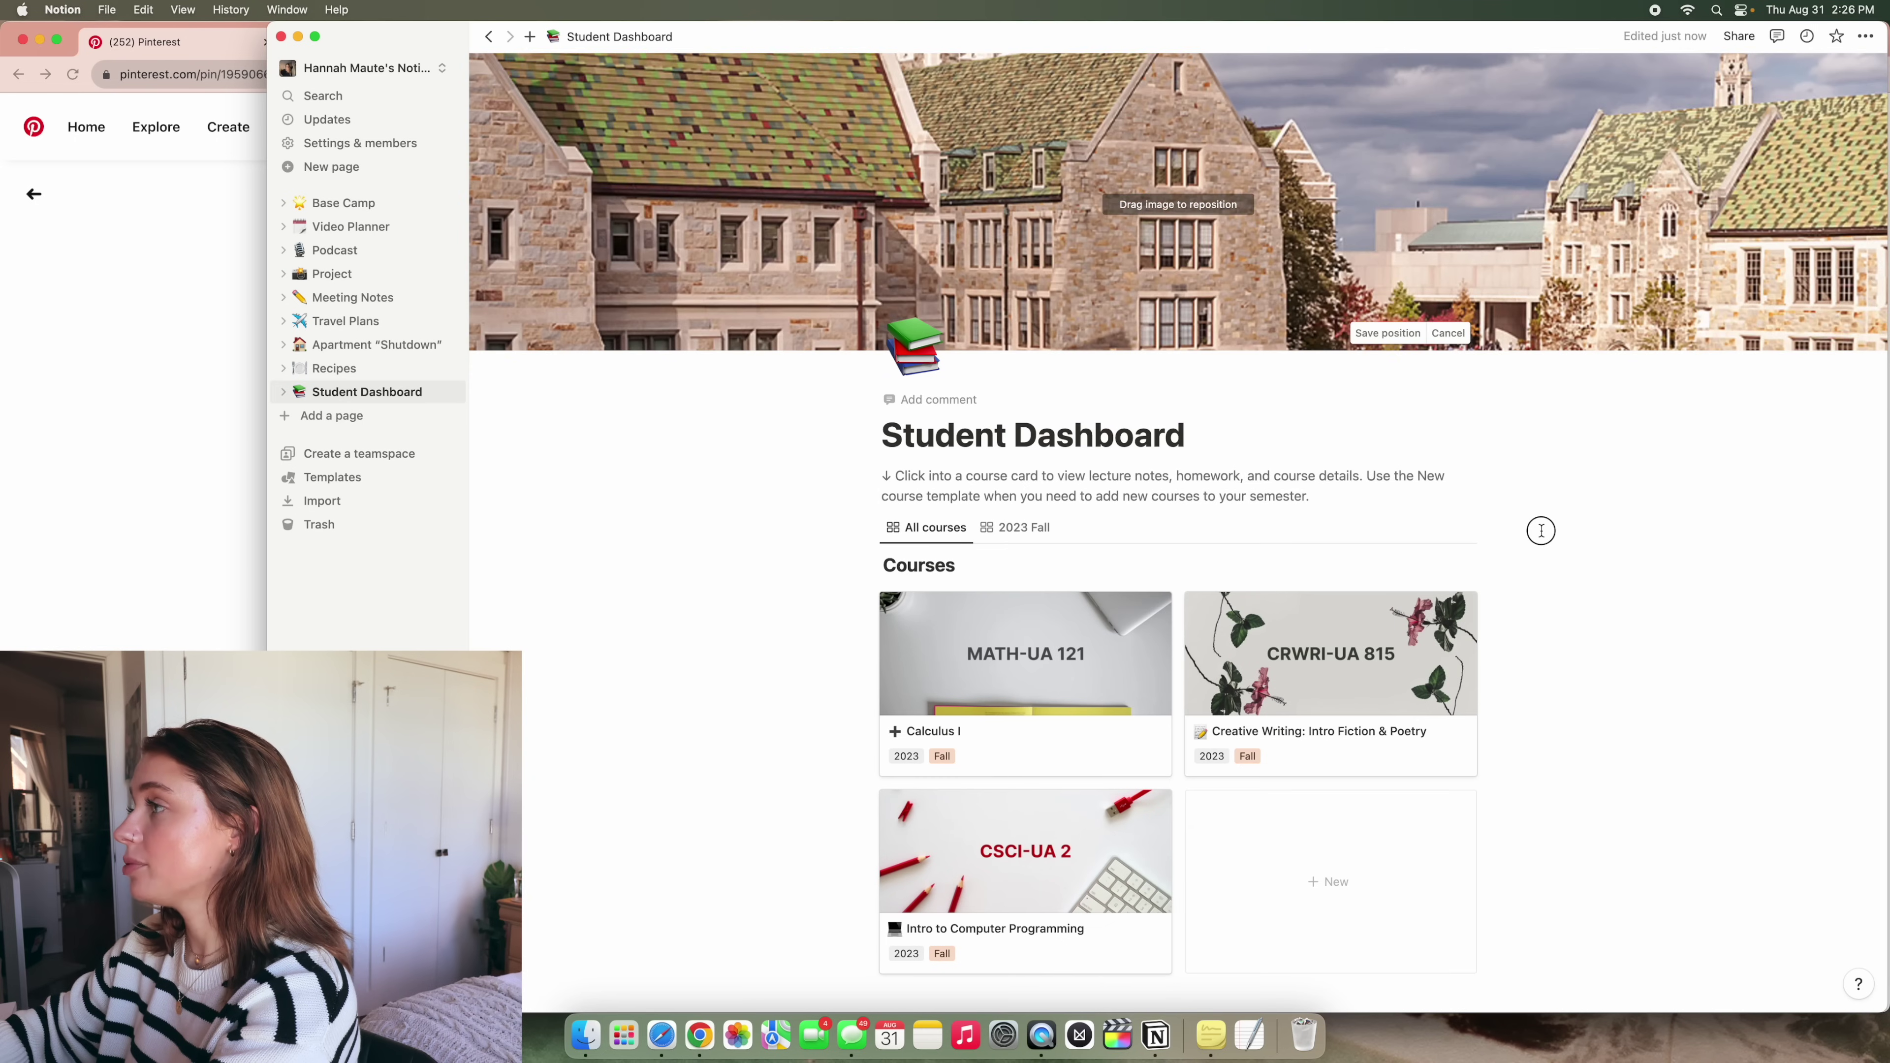
{"action": "left_click_drag", "start_coordinate": [1516, 186], "coordinate": [1358, 344]}
{"action": "left_click", "coordinate": [1387, 333]}
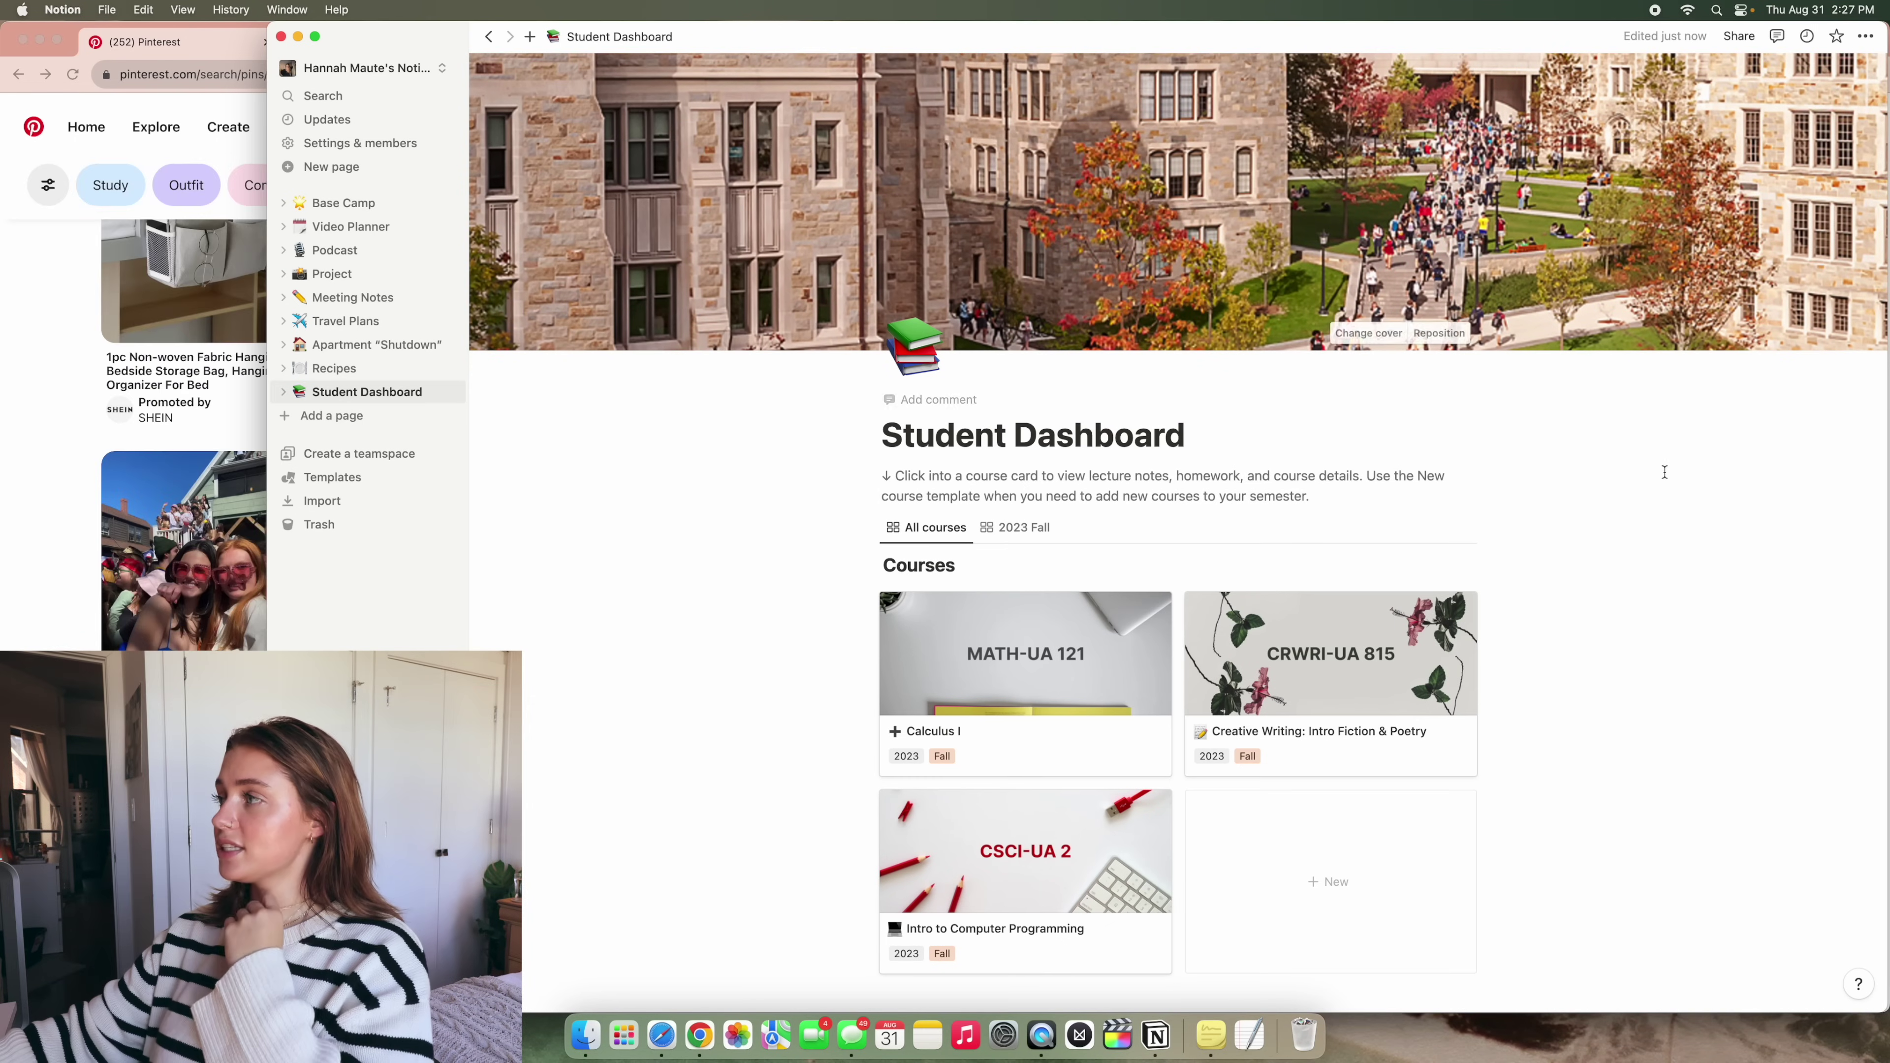
Compare the Serif, Mono and Default page fonts and settle on Serif
{"action": "left_click", "coordinate": [1865, 38]}
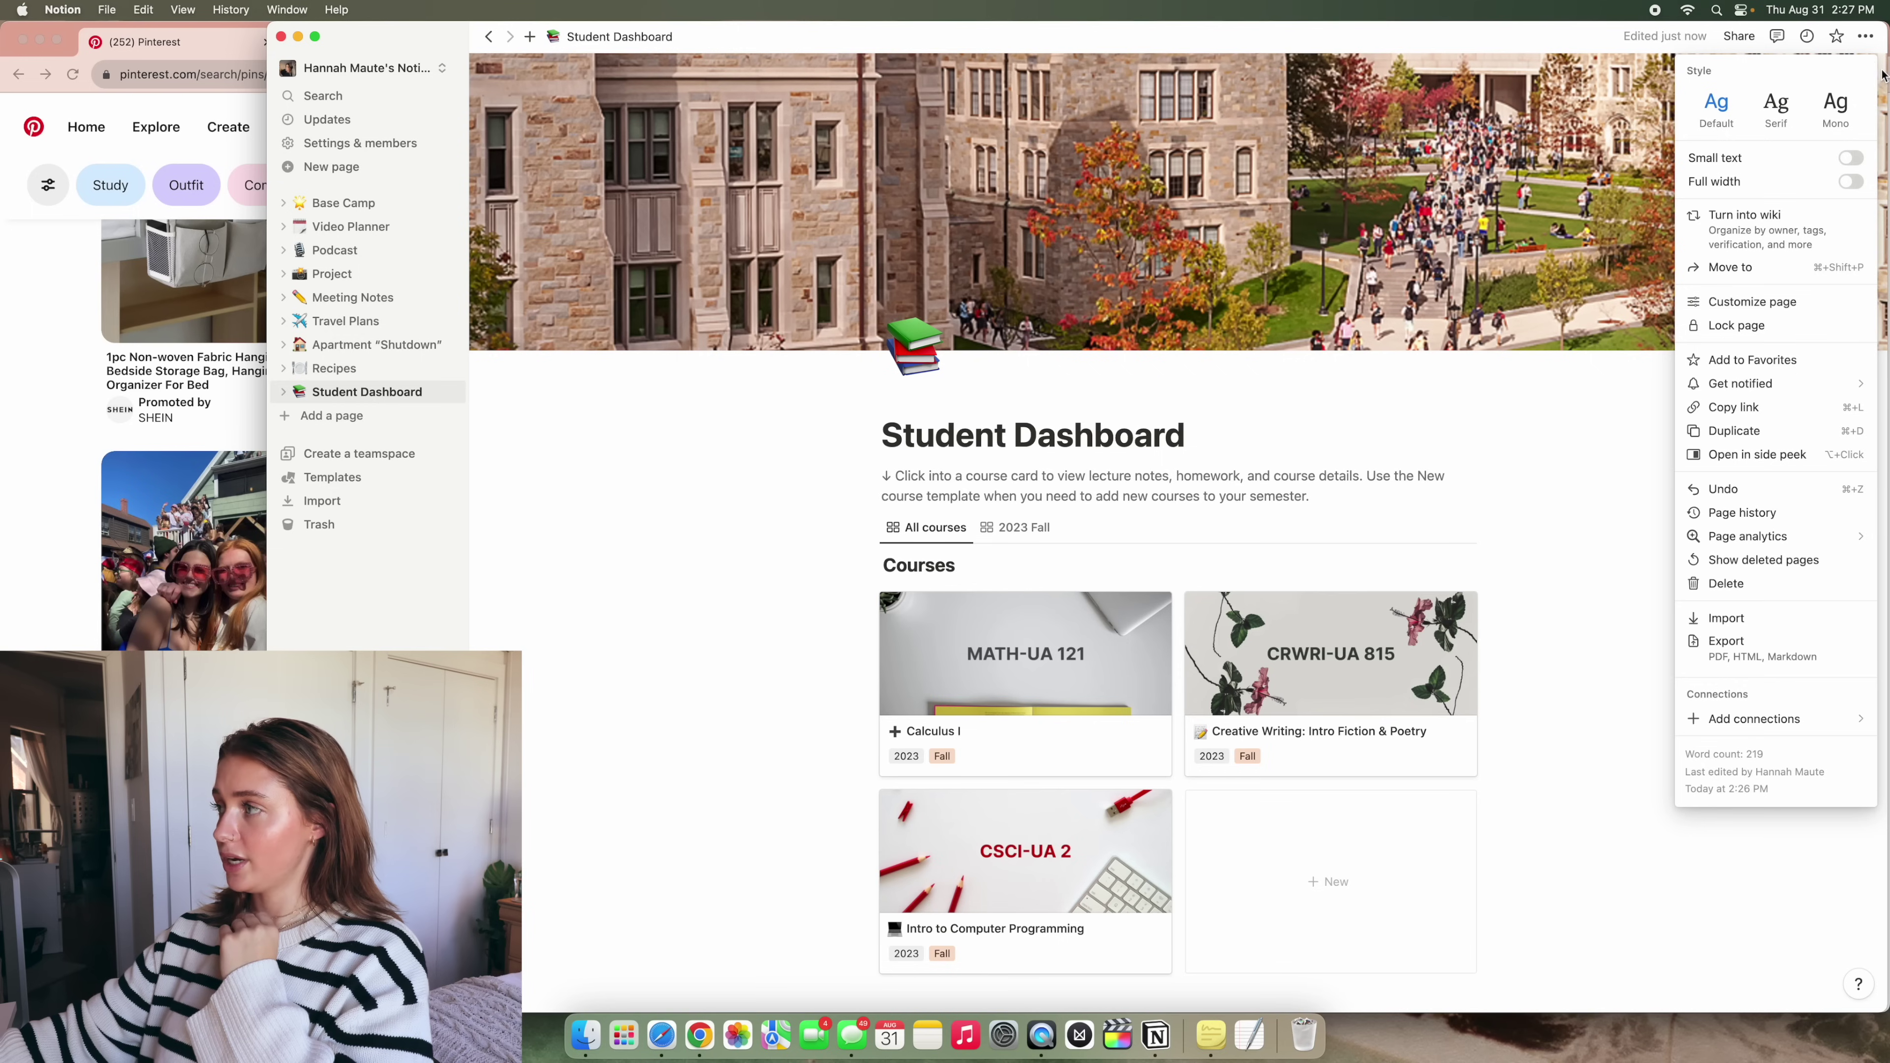
{"action": "left_click", "coordinate": [1791, 119]}
{"action": "left_click", "coordinate": [1841, 116]}
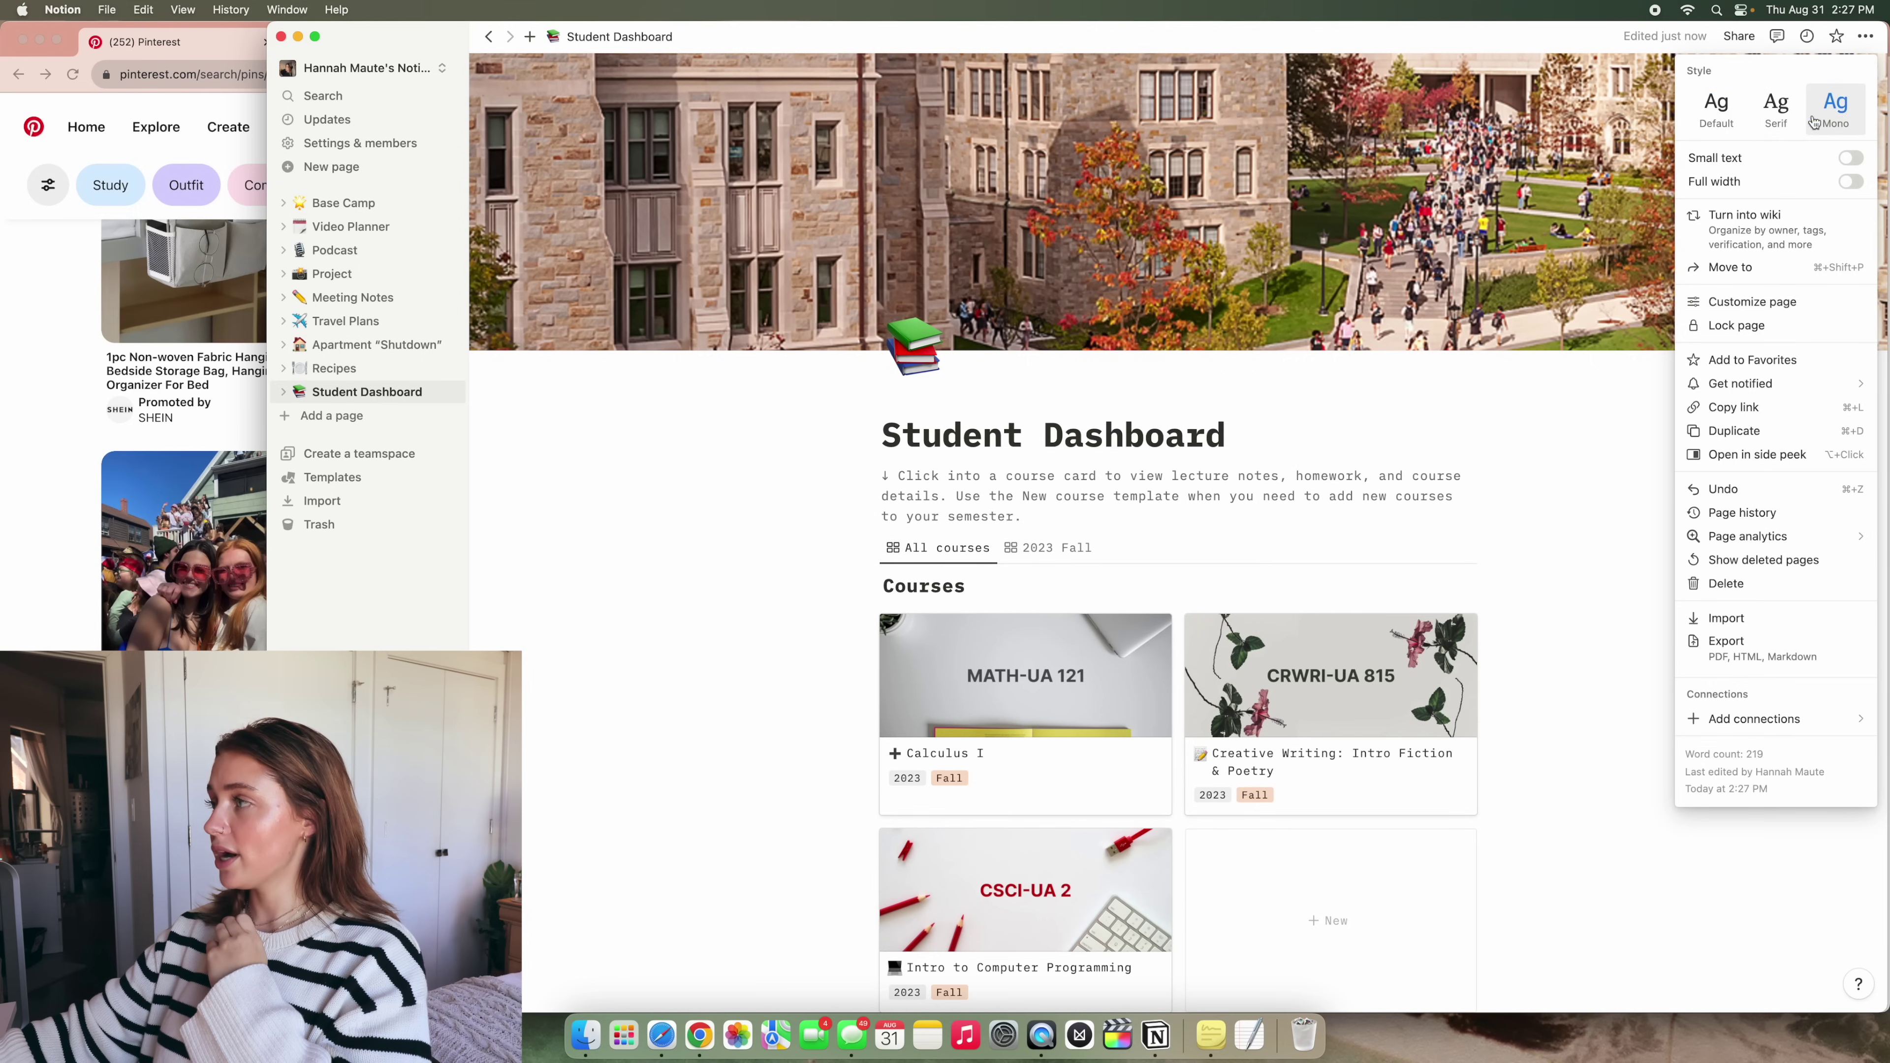
{"action": "left_click", "coordinate": [1778, 112]}
{"action": "left_click", "coordinate": [1708, 120]}
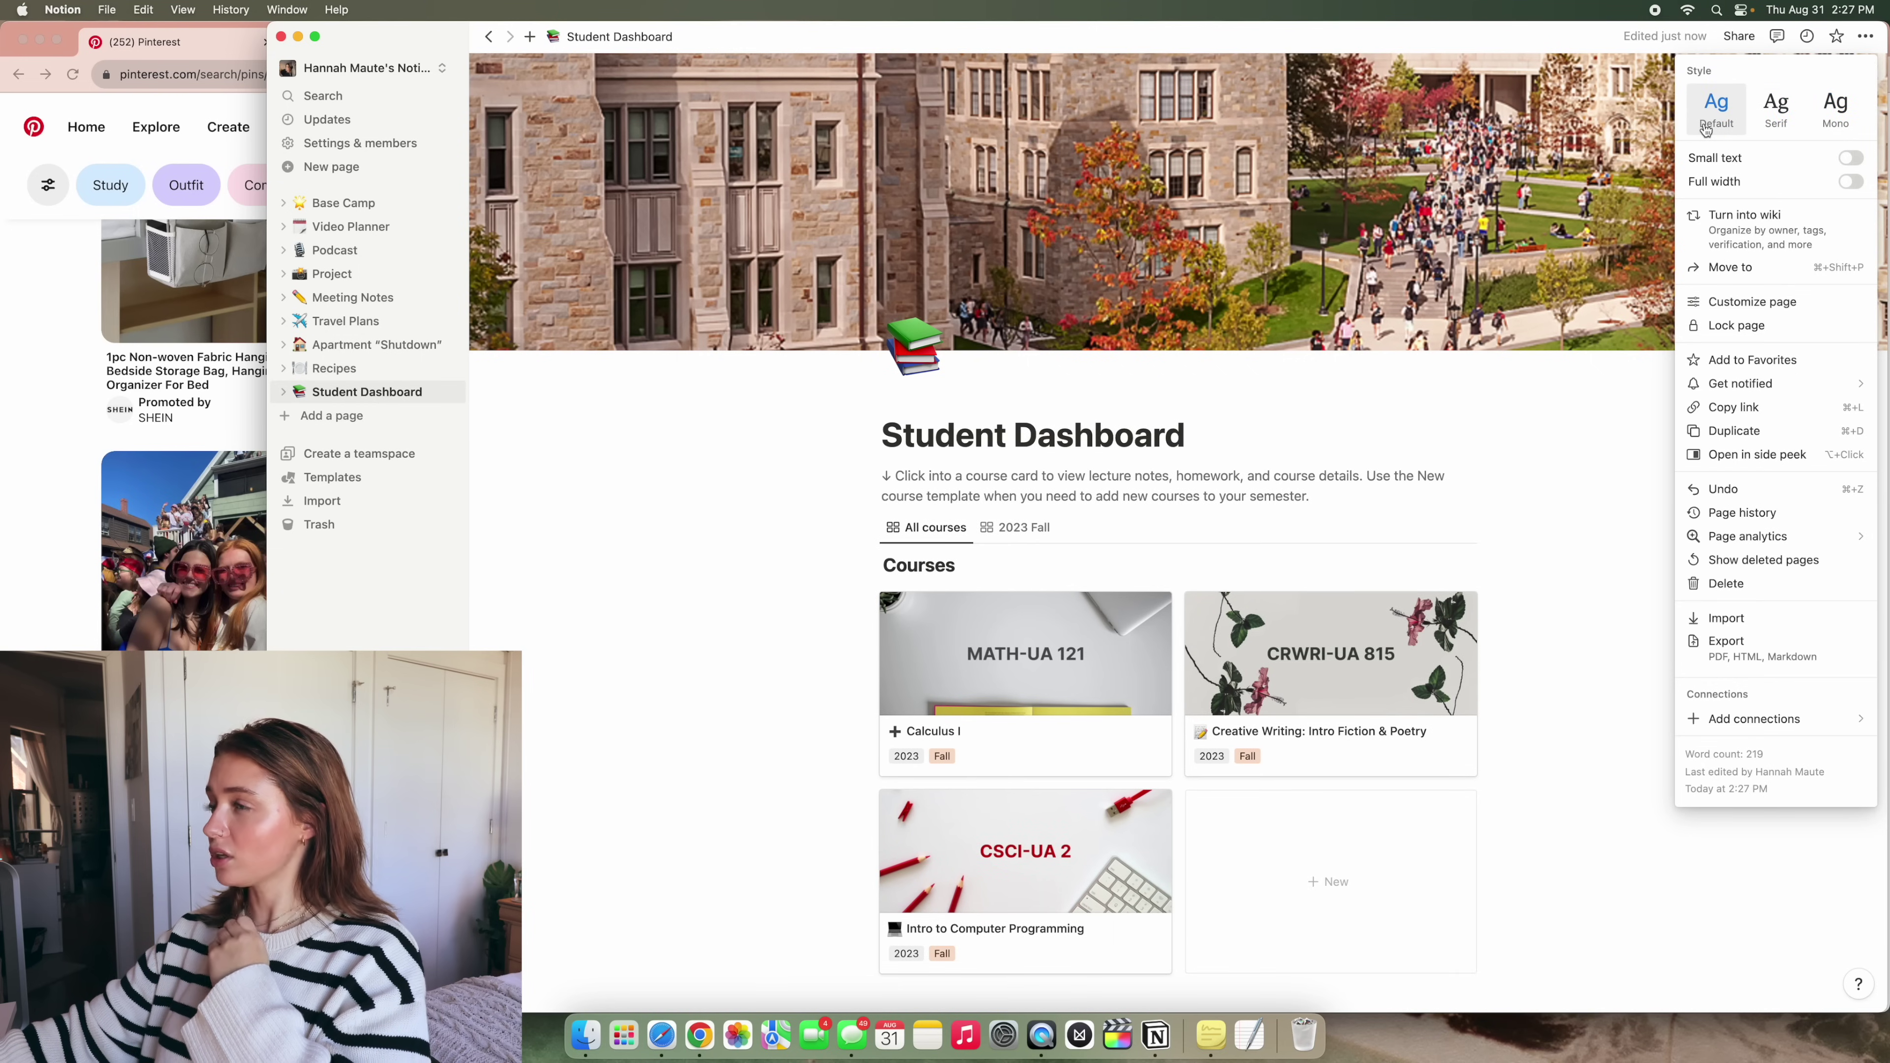
{"action": "left_click", "coordinate": [1776, 107]}
{"action": "left_click", "coordinate": [1716, 108]}
{"action": "left_click", "coordinate": [1766, 113]}
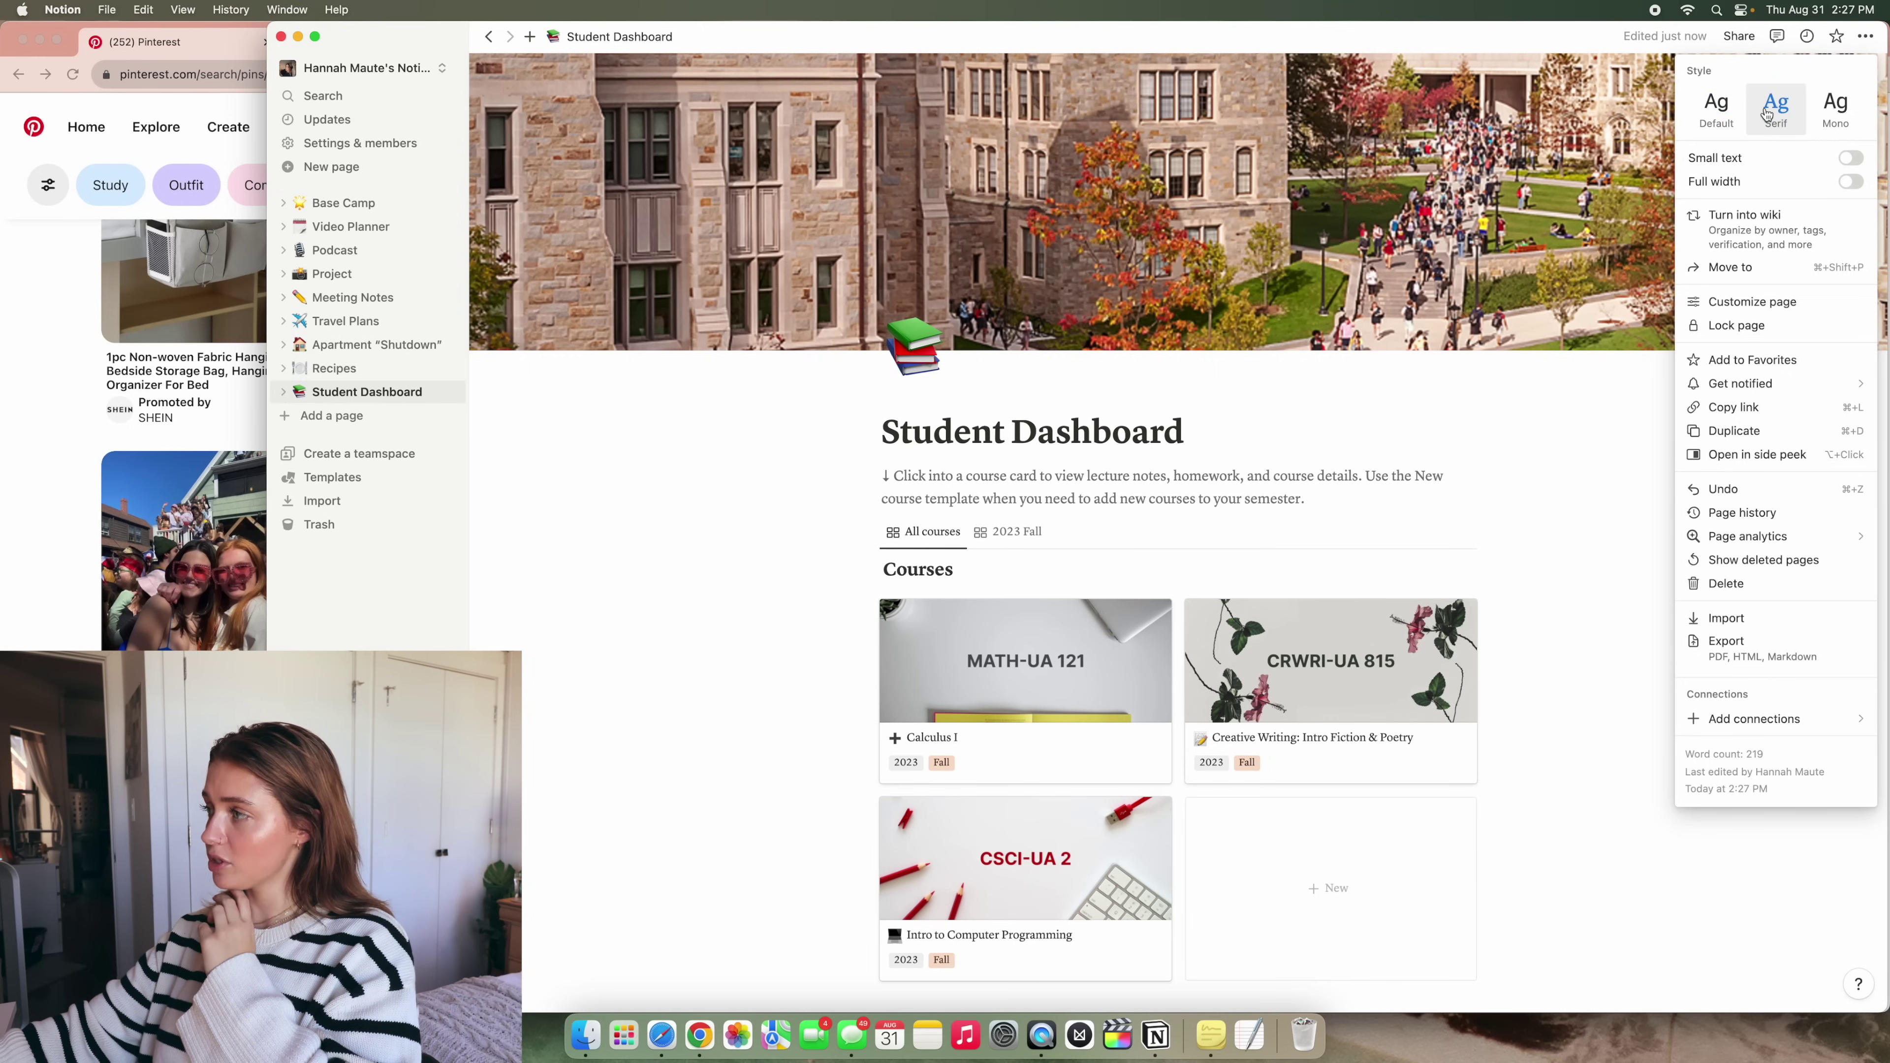
{"action": "left_click", "coordinate": [1545, 436]}
{"action": "scroll", "coordinate": [1343, 645], "scroll_direction": "down", "scroll_amount": 10}
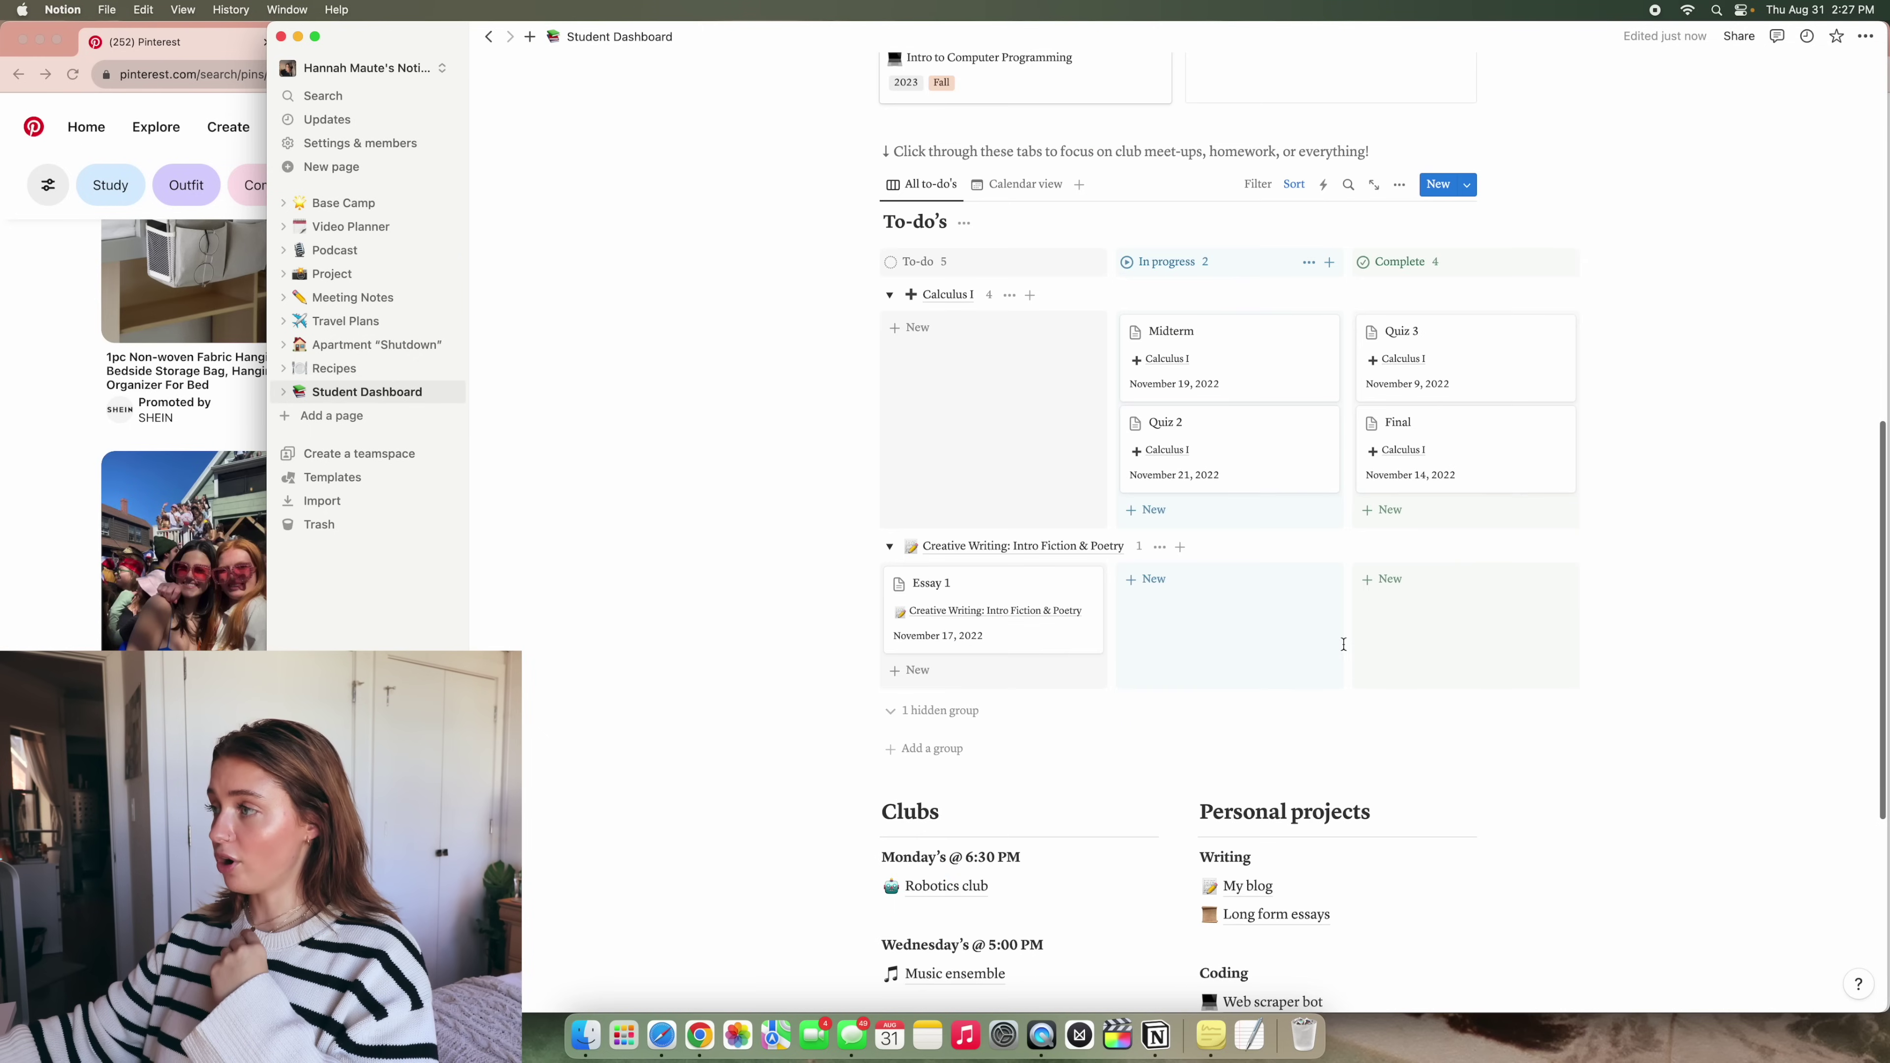
{"action": "scroll", "coordinate": [1343, 645], "scroll_direction": "up", "scroll_amount": 15}
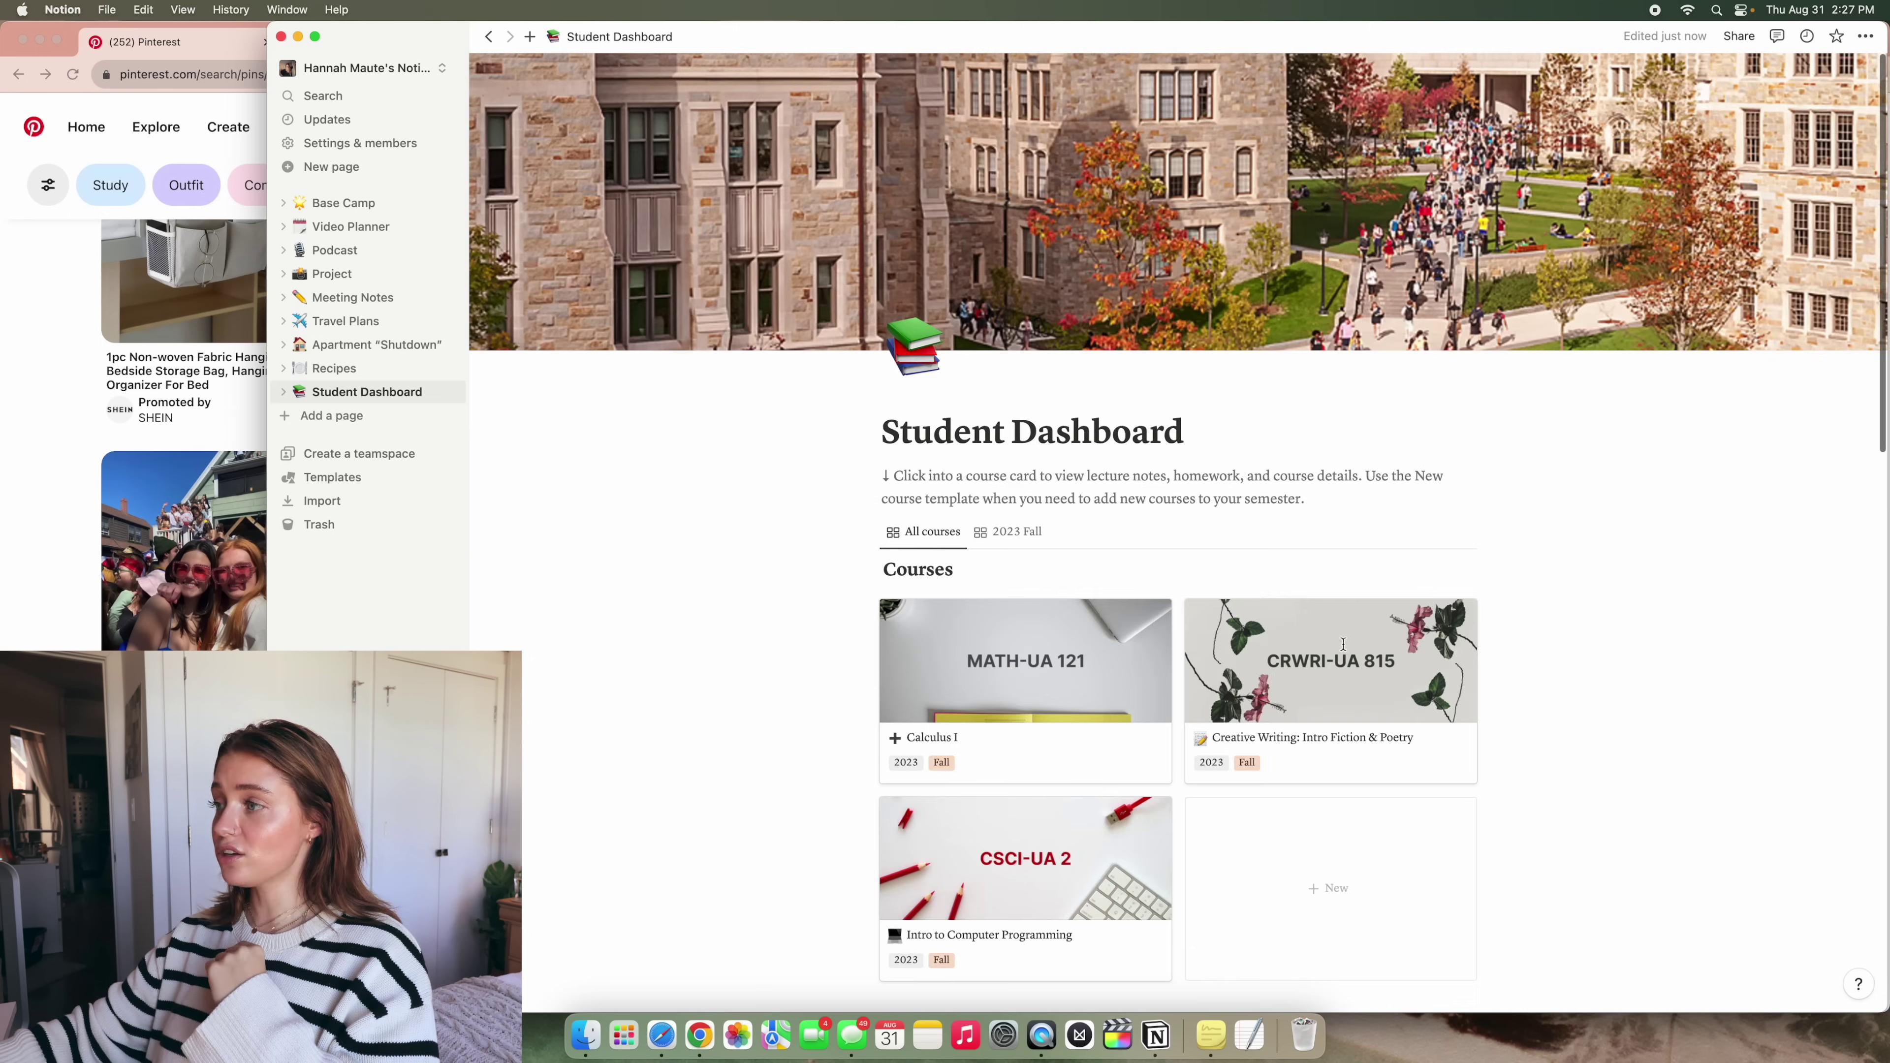
{"action": "scroll", "coordinate": [1343, 644], "scroll_direction": "down", "scroll_amount": 5}
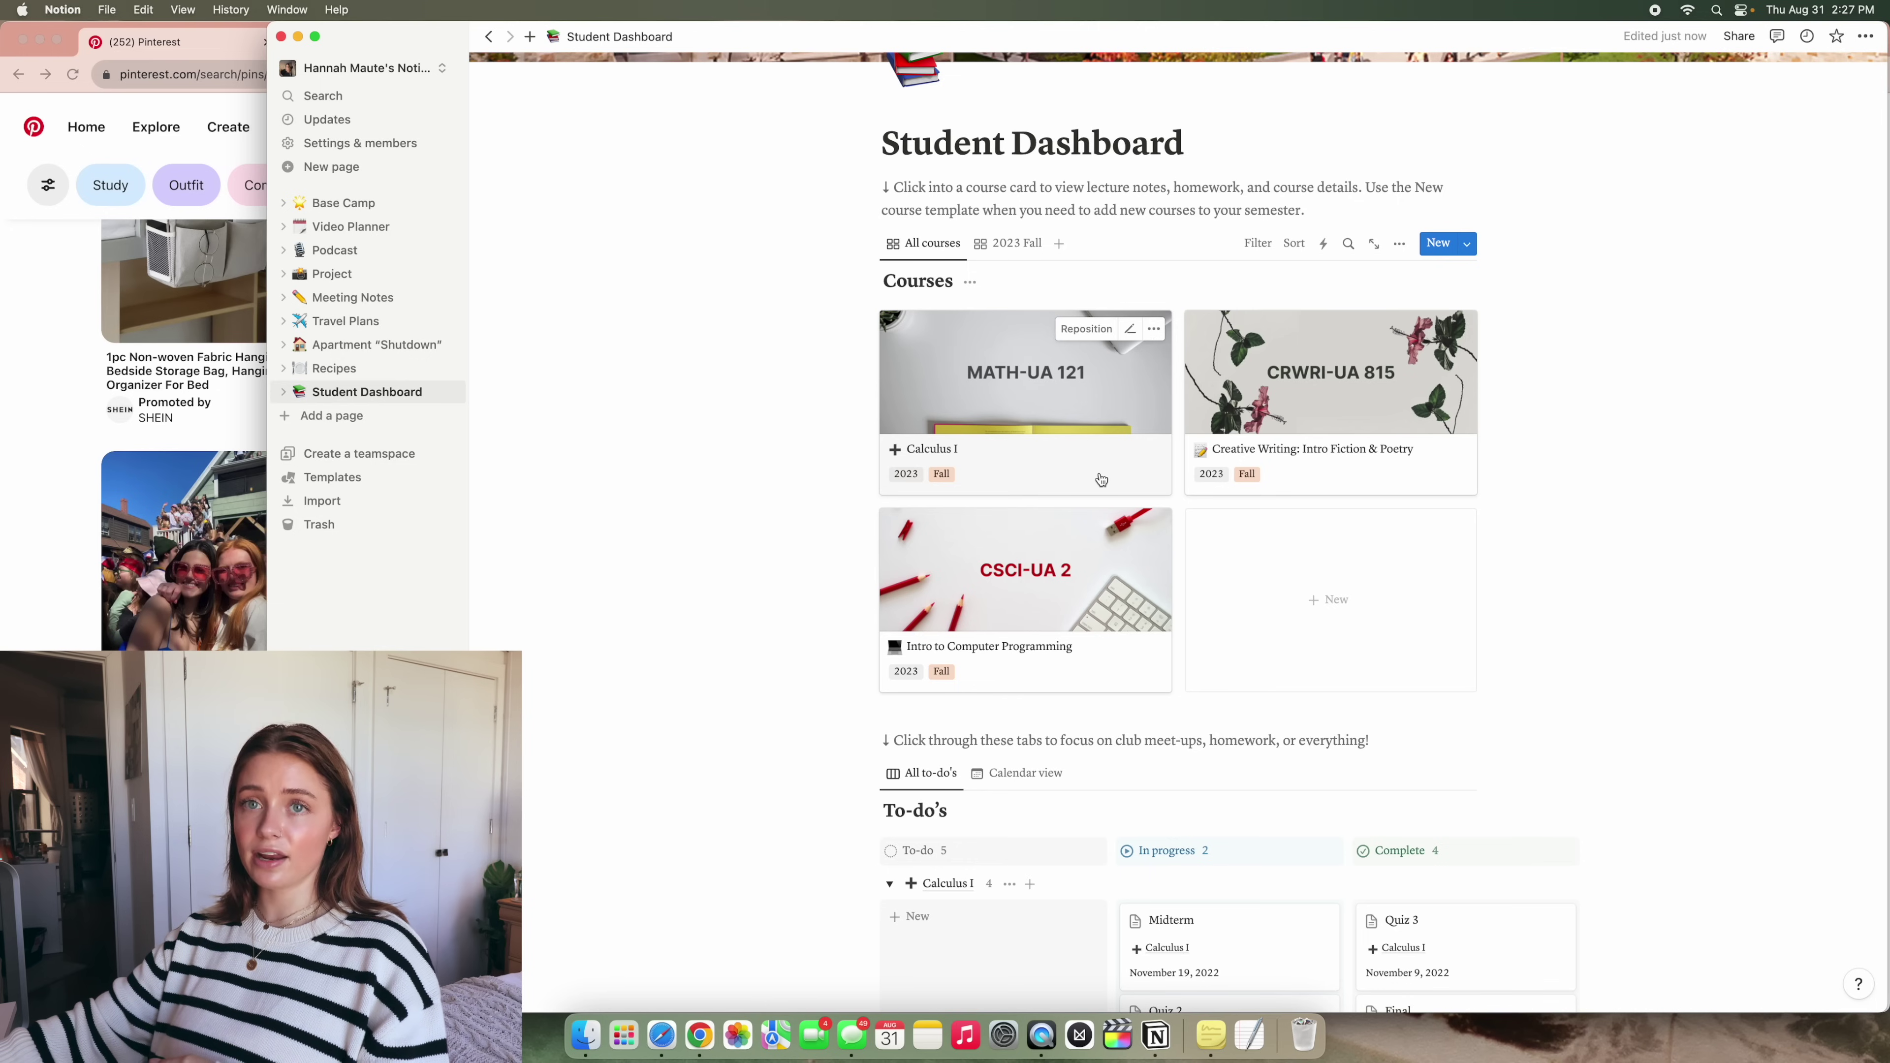
Move the 2023 Fall view ahead of All courses and open the Calculus I (MATH-UA 121) card
{"action": "left_click", "coordinate": [1003, 244]}
{"action": "left_click_drag", "start_coordinate": [997, 251], "coordinate": [911, 239]}
{"action": "scroll", "coordinate": [915, 283], "scroll_direction": "up", "scroll_amount": 2}
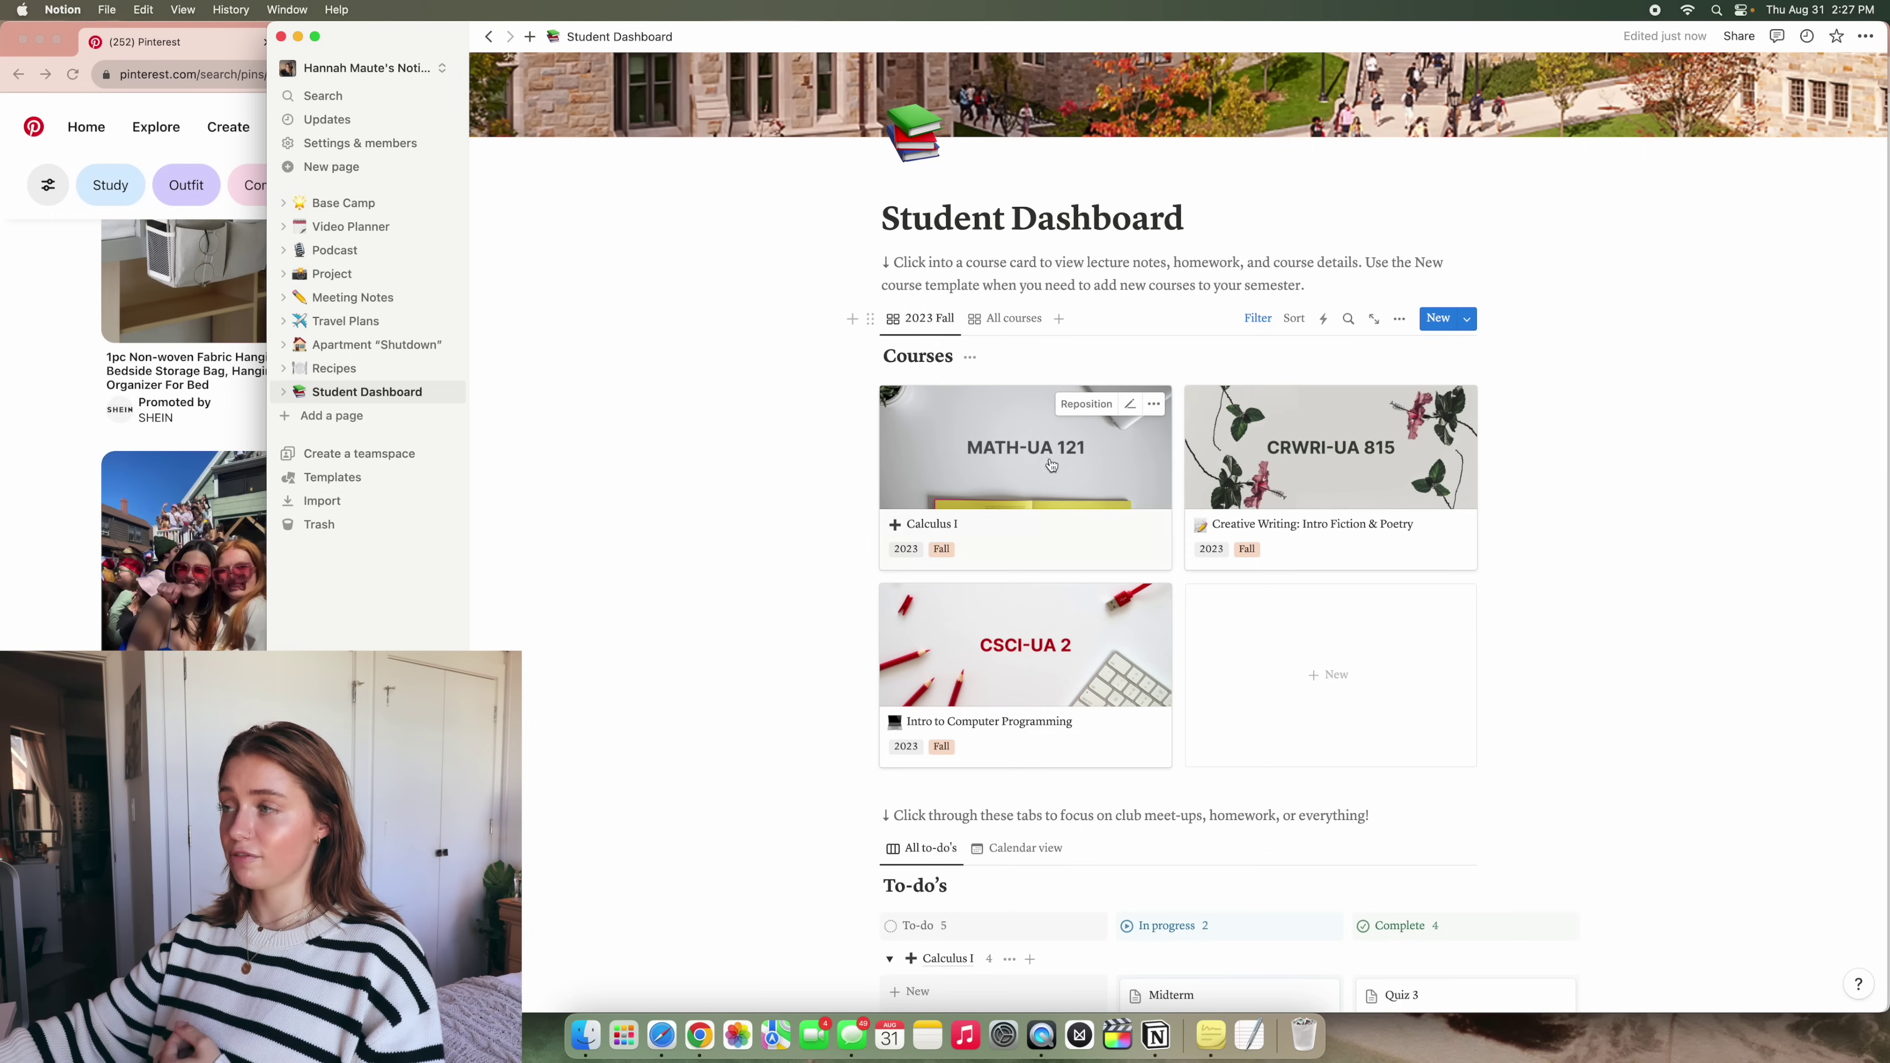
{"action": "left_click", "coordinate": [1020, 464]}
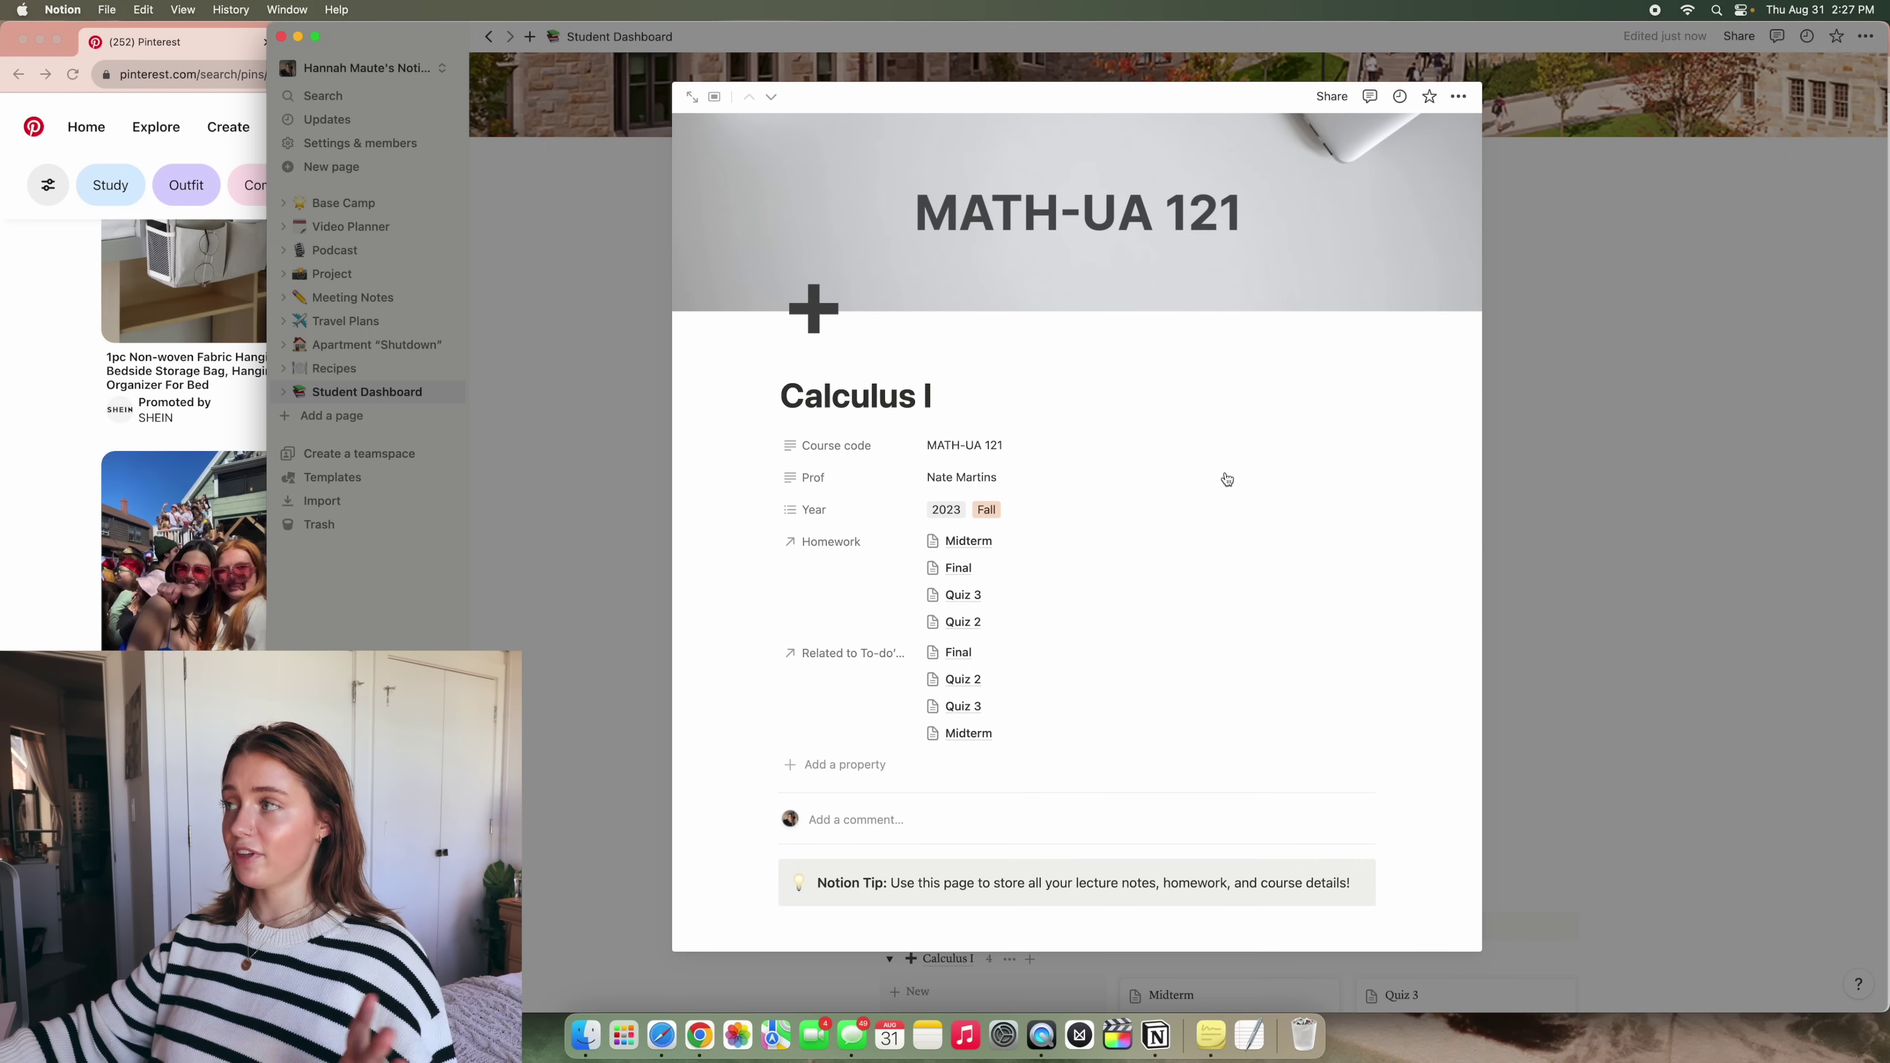
Reopen the Calculus I page and scroll down to its Instructor line
{"action": "left_click", "coordinate": [1556, 469]}
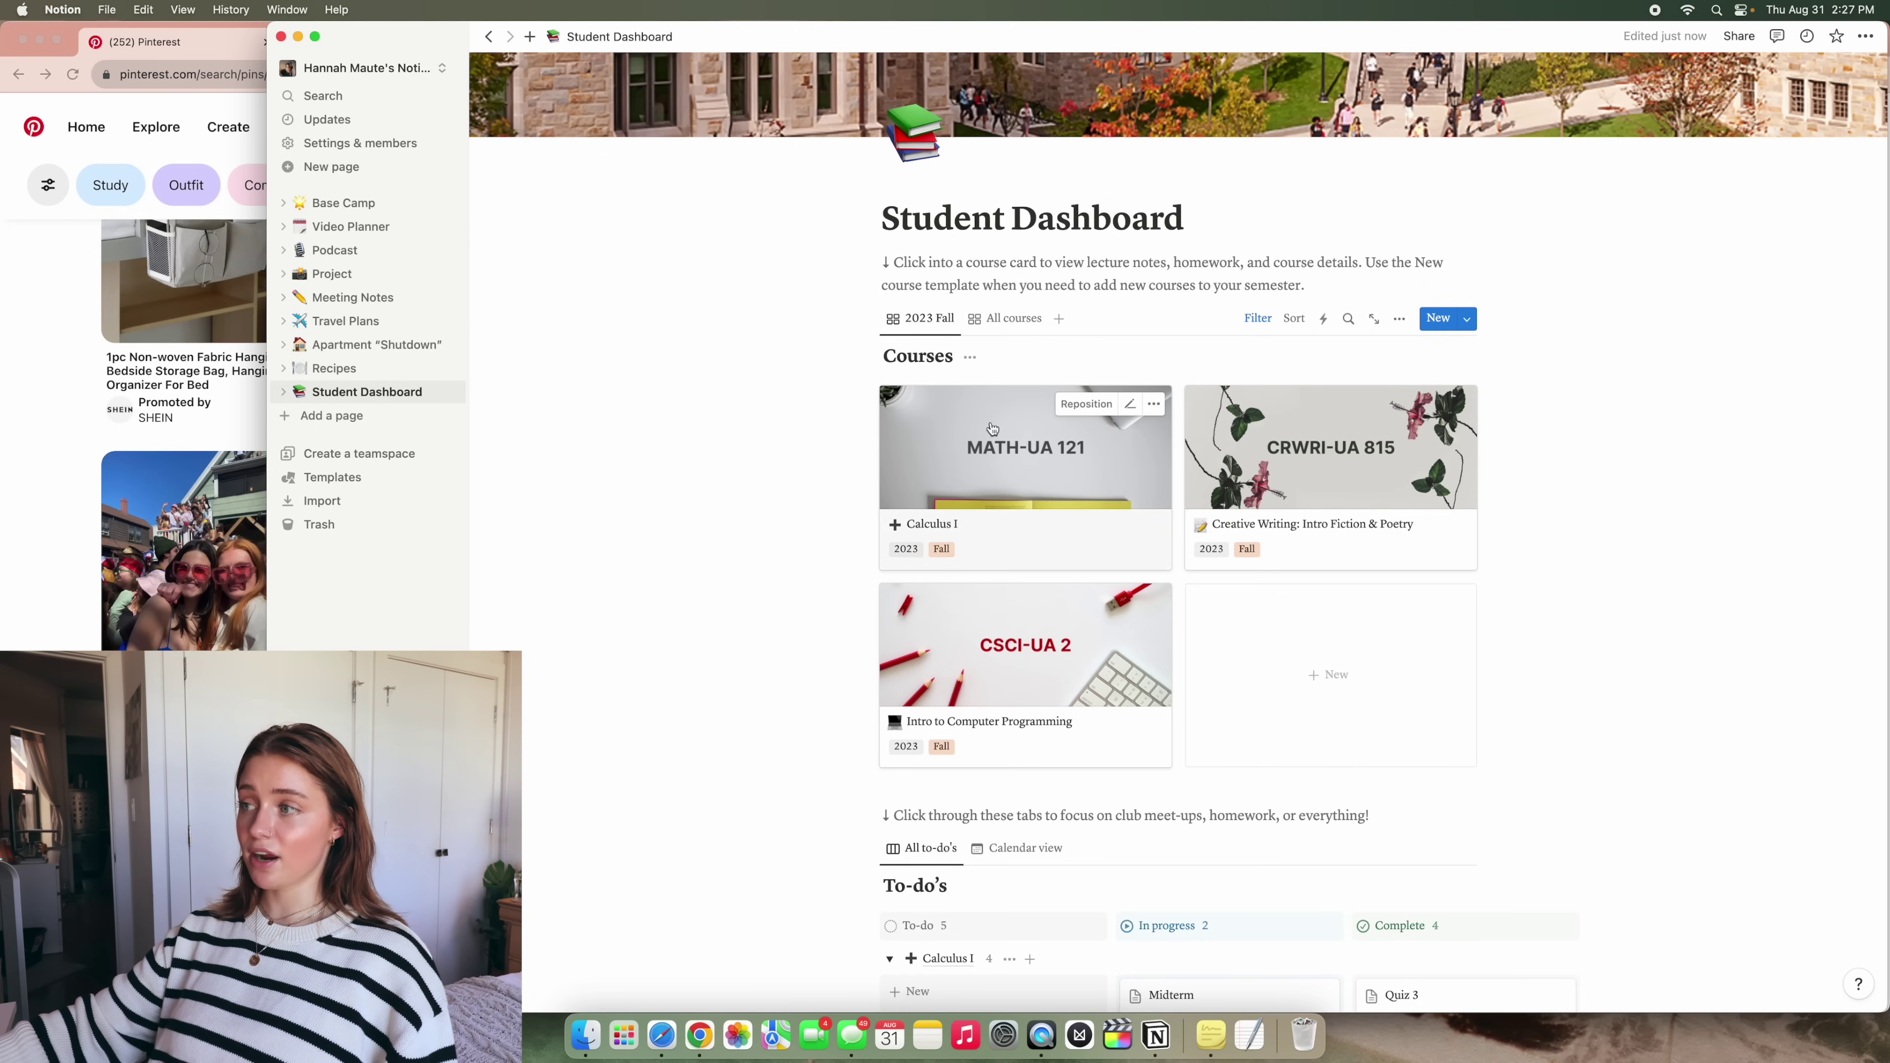
{"action": "left_click", "coordinate": [1058, 542]}
{"action": "scroll", "coordinate": [1058, 540], "scroll_direction": "down", "scroll_amount": 5}
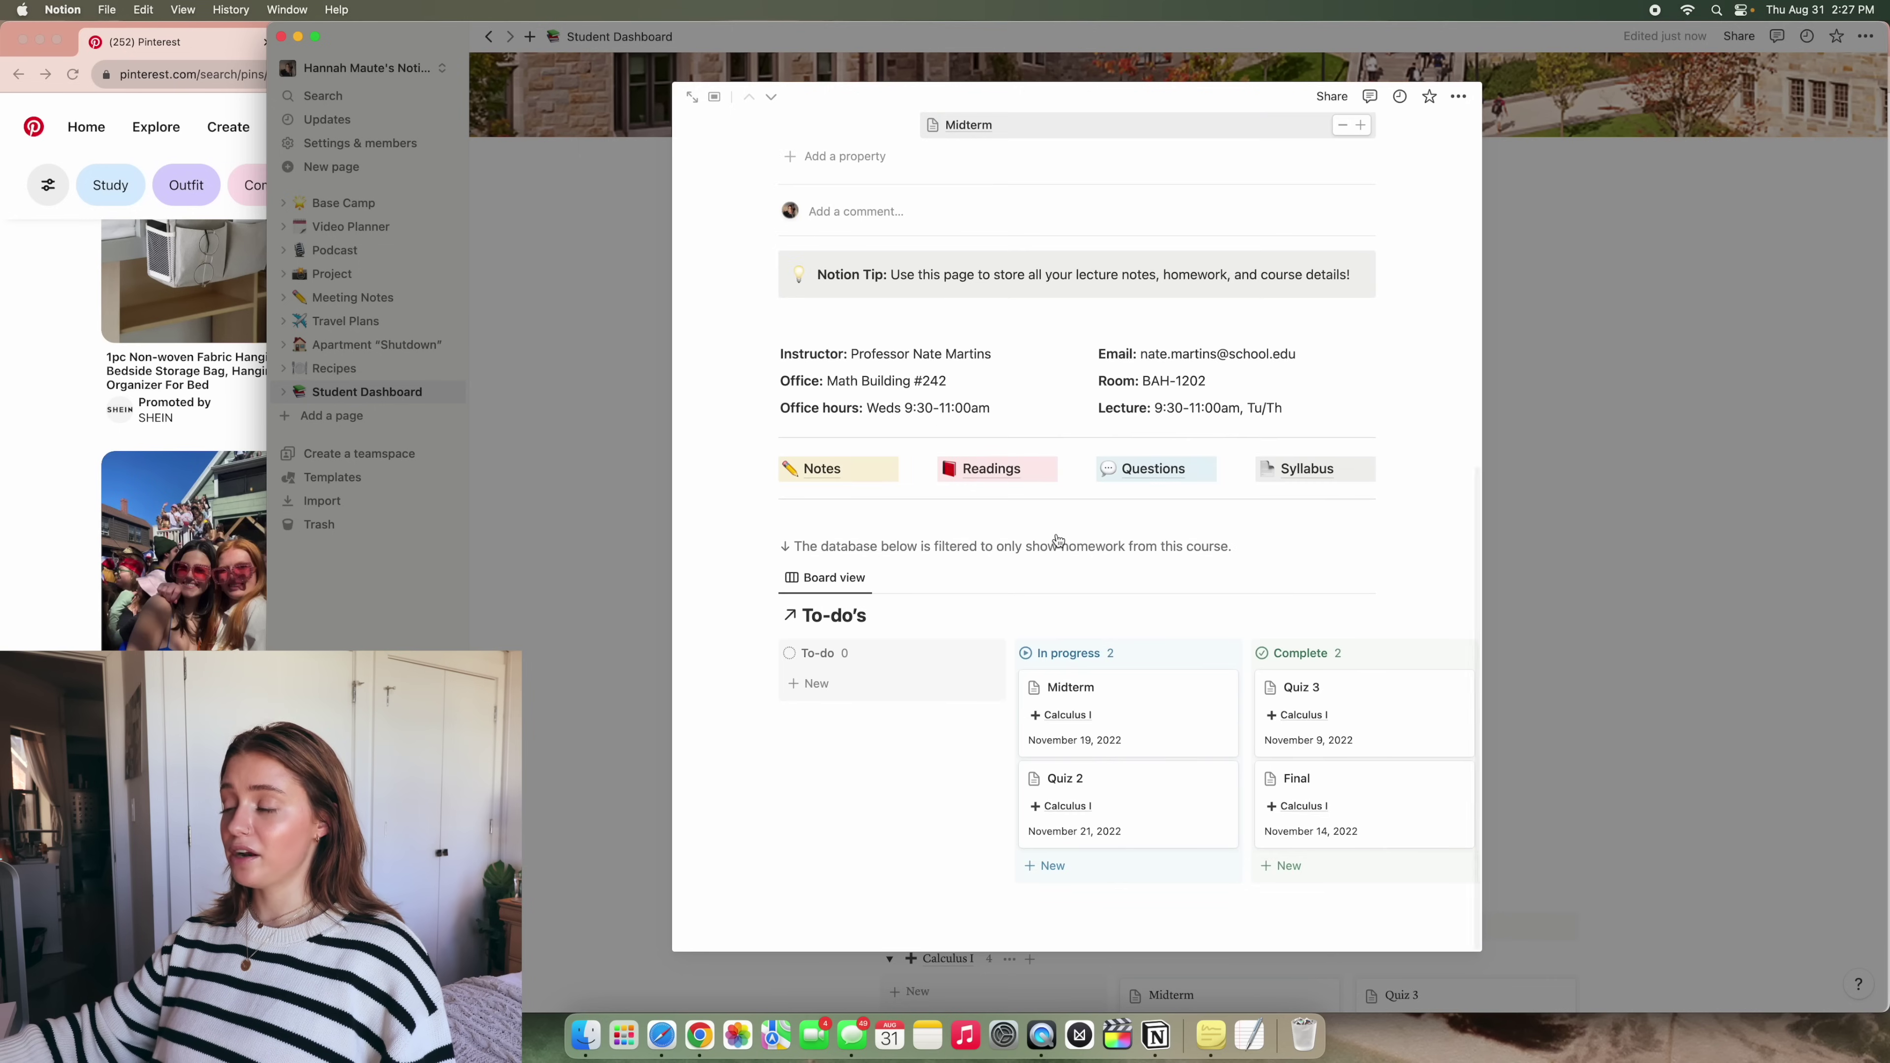
{"action": "scroll", "coordinate": [1115, 751], "scroll_direction": "right", "scroll_amount": 3}
{"action": "scroll", "coordinate": [1115, 750], "scroll_direction": "left", "scroll_amount": 3}
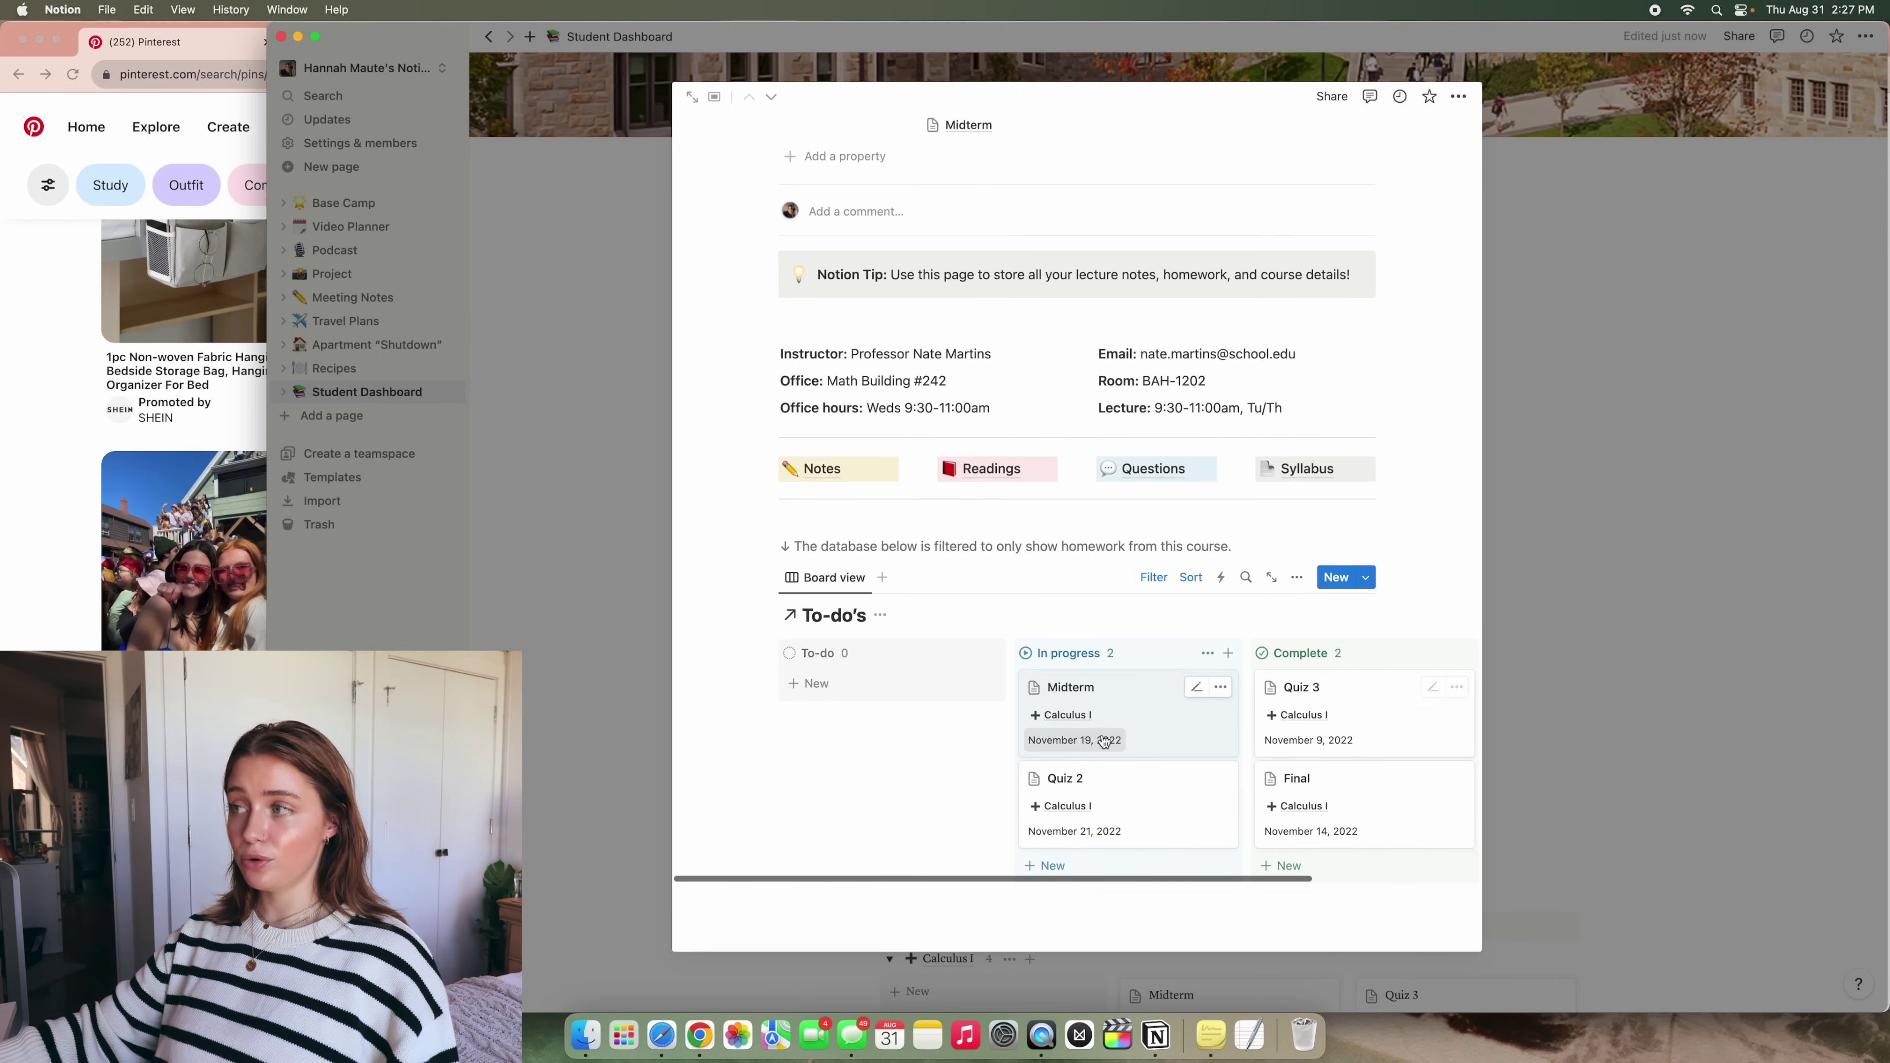
{"action": "scroll", "coordinate": [1108, 745], "scroll_direction": "up", "scroll_amount": 10}
{"action": "scroll", "coordinate": [1104, 739], "scroll_direction": "down", "scroll_amount": 4}
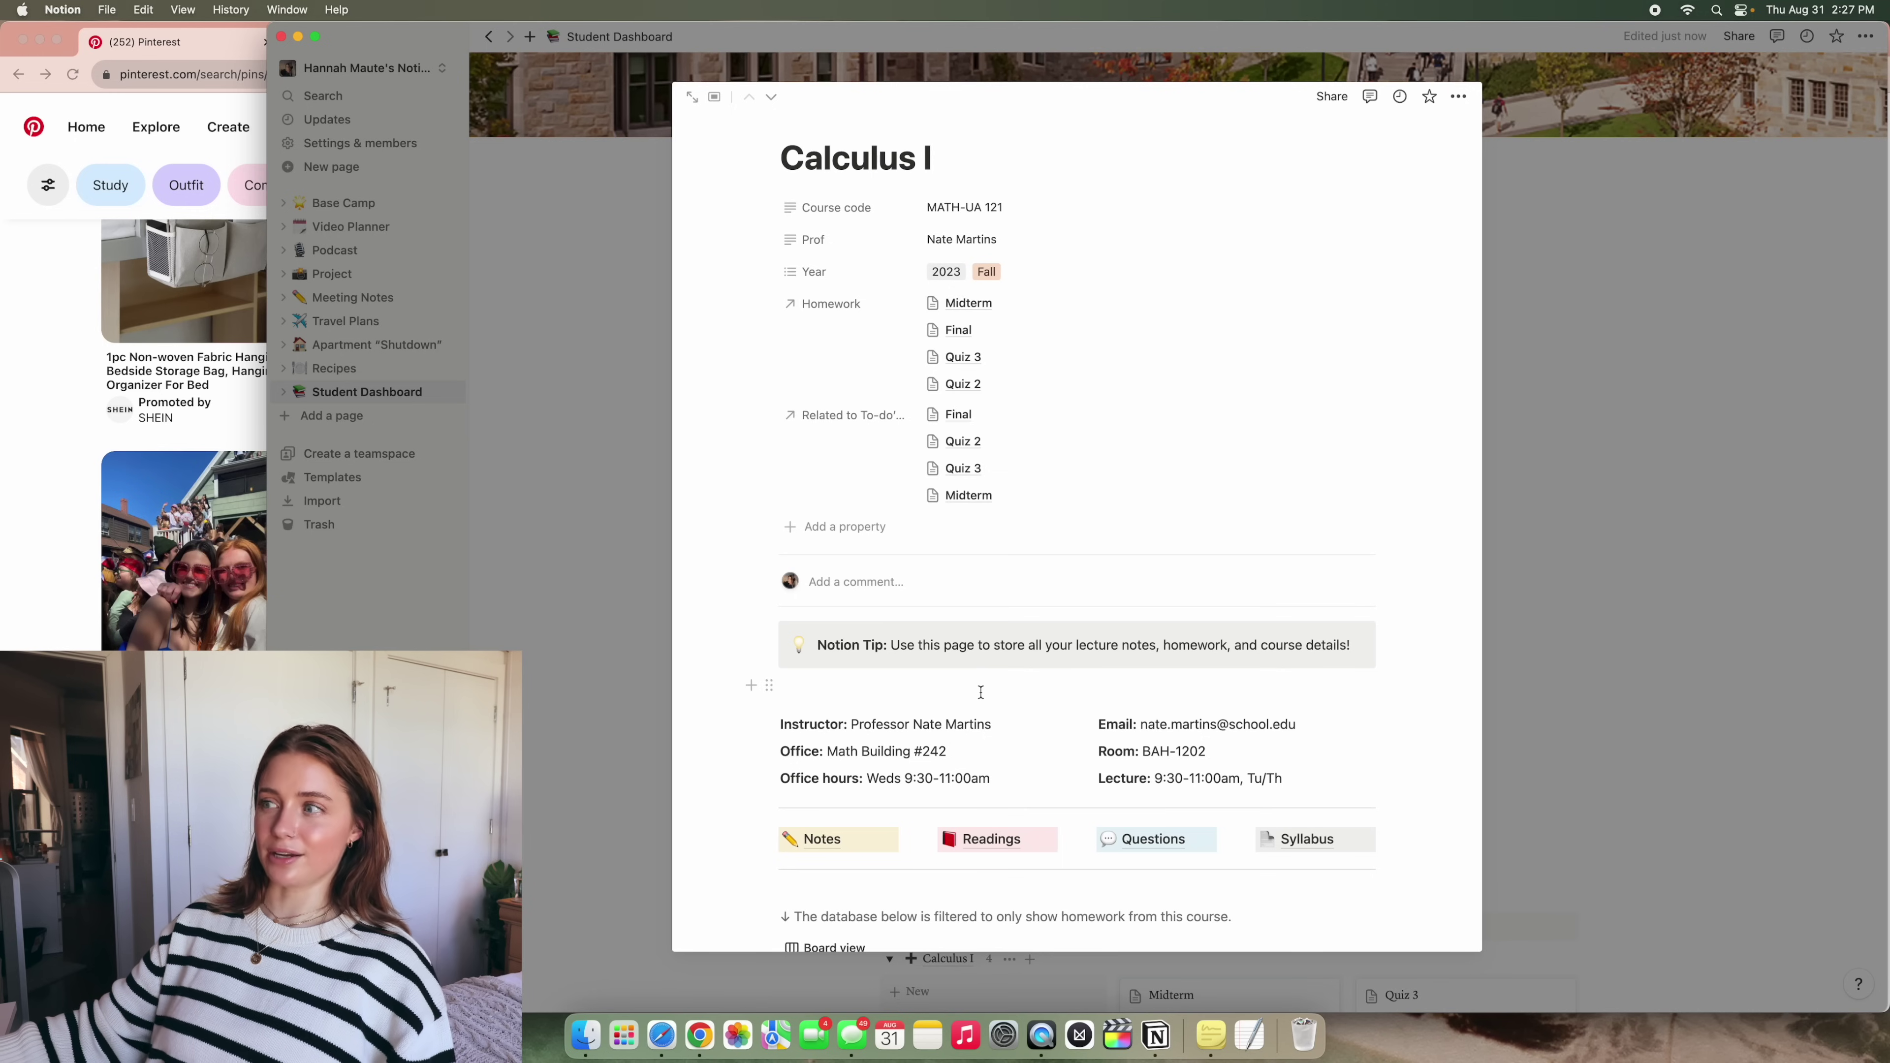
{"action": "scroll", "coordinate": [981, 692], "scroll_direction": "down", "scroll_amount": 4}
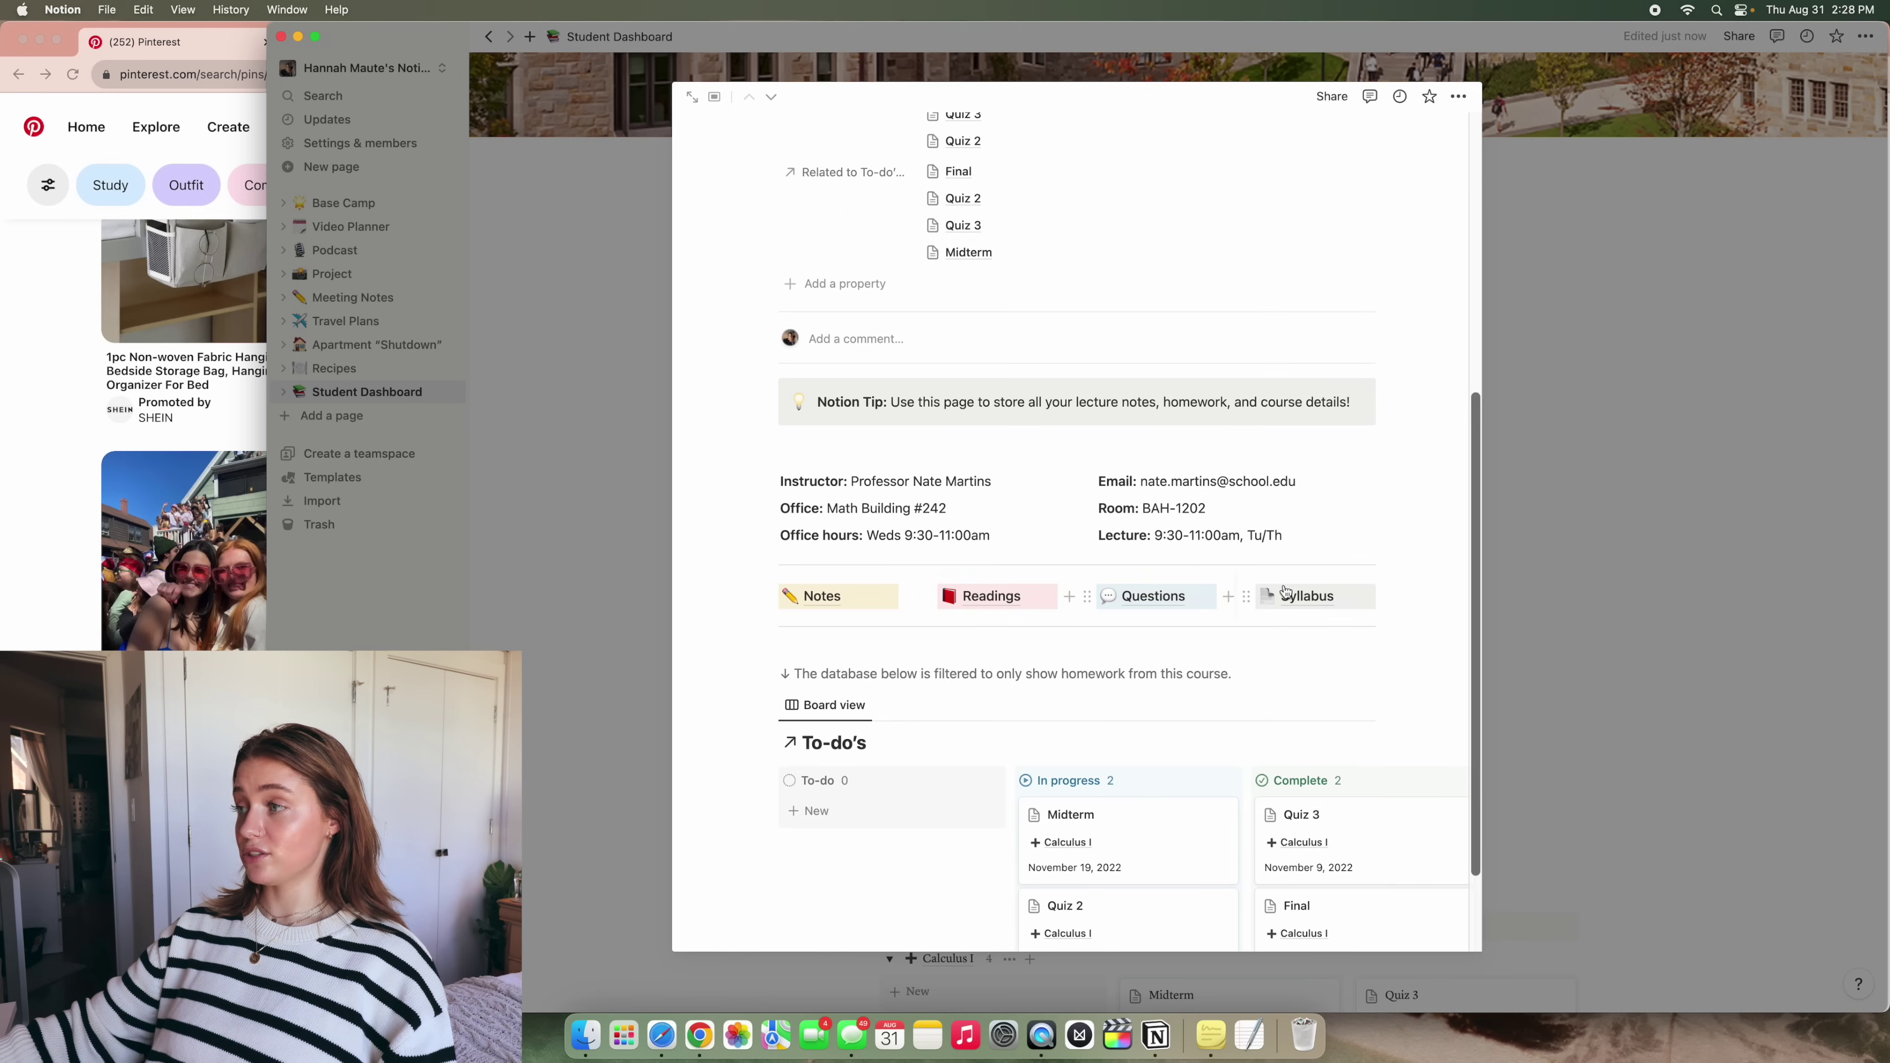
{"action": "scroll", "coordinate": [967, 589], "scroll_direction": "down", "scroll_amount": 1}
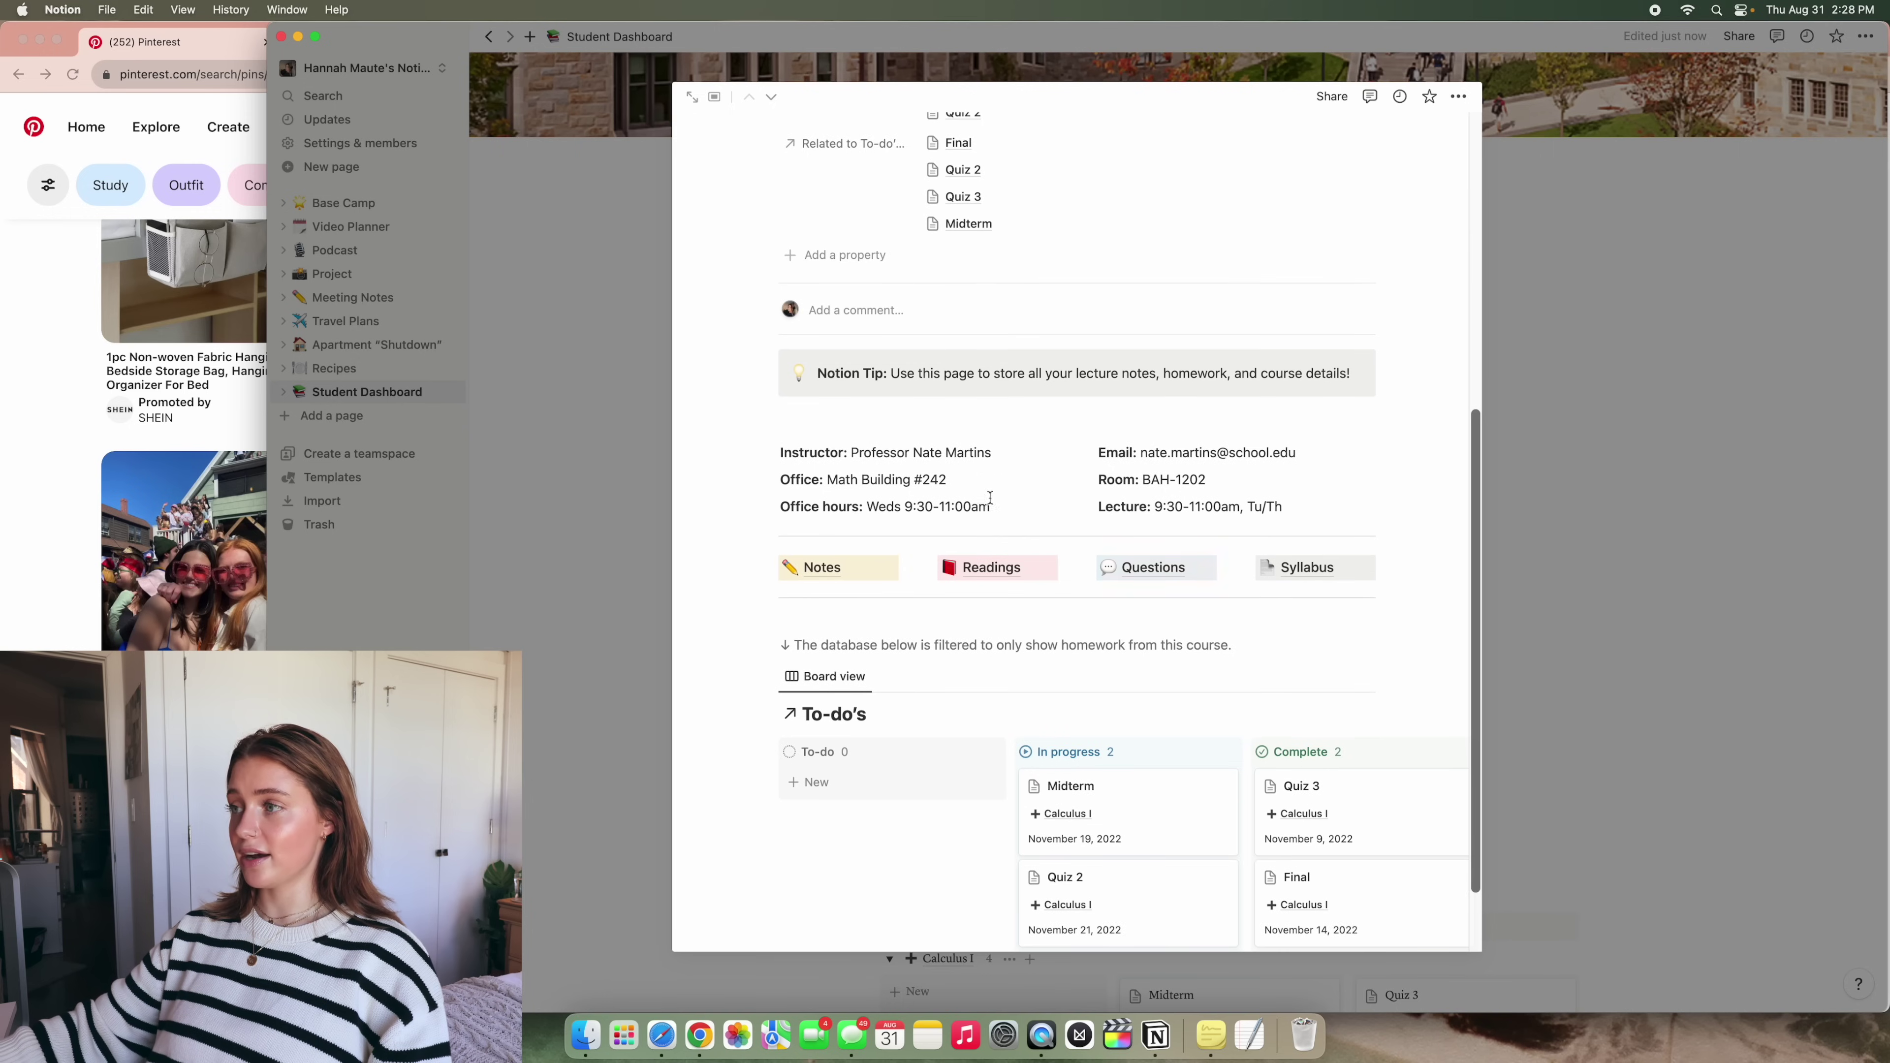
Replace the instructor value with a new professor's name
{"action": "left_click_drag", "start_coordinate": [993, 447], "coordinate": [894, 454]}
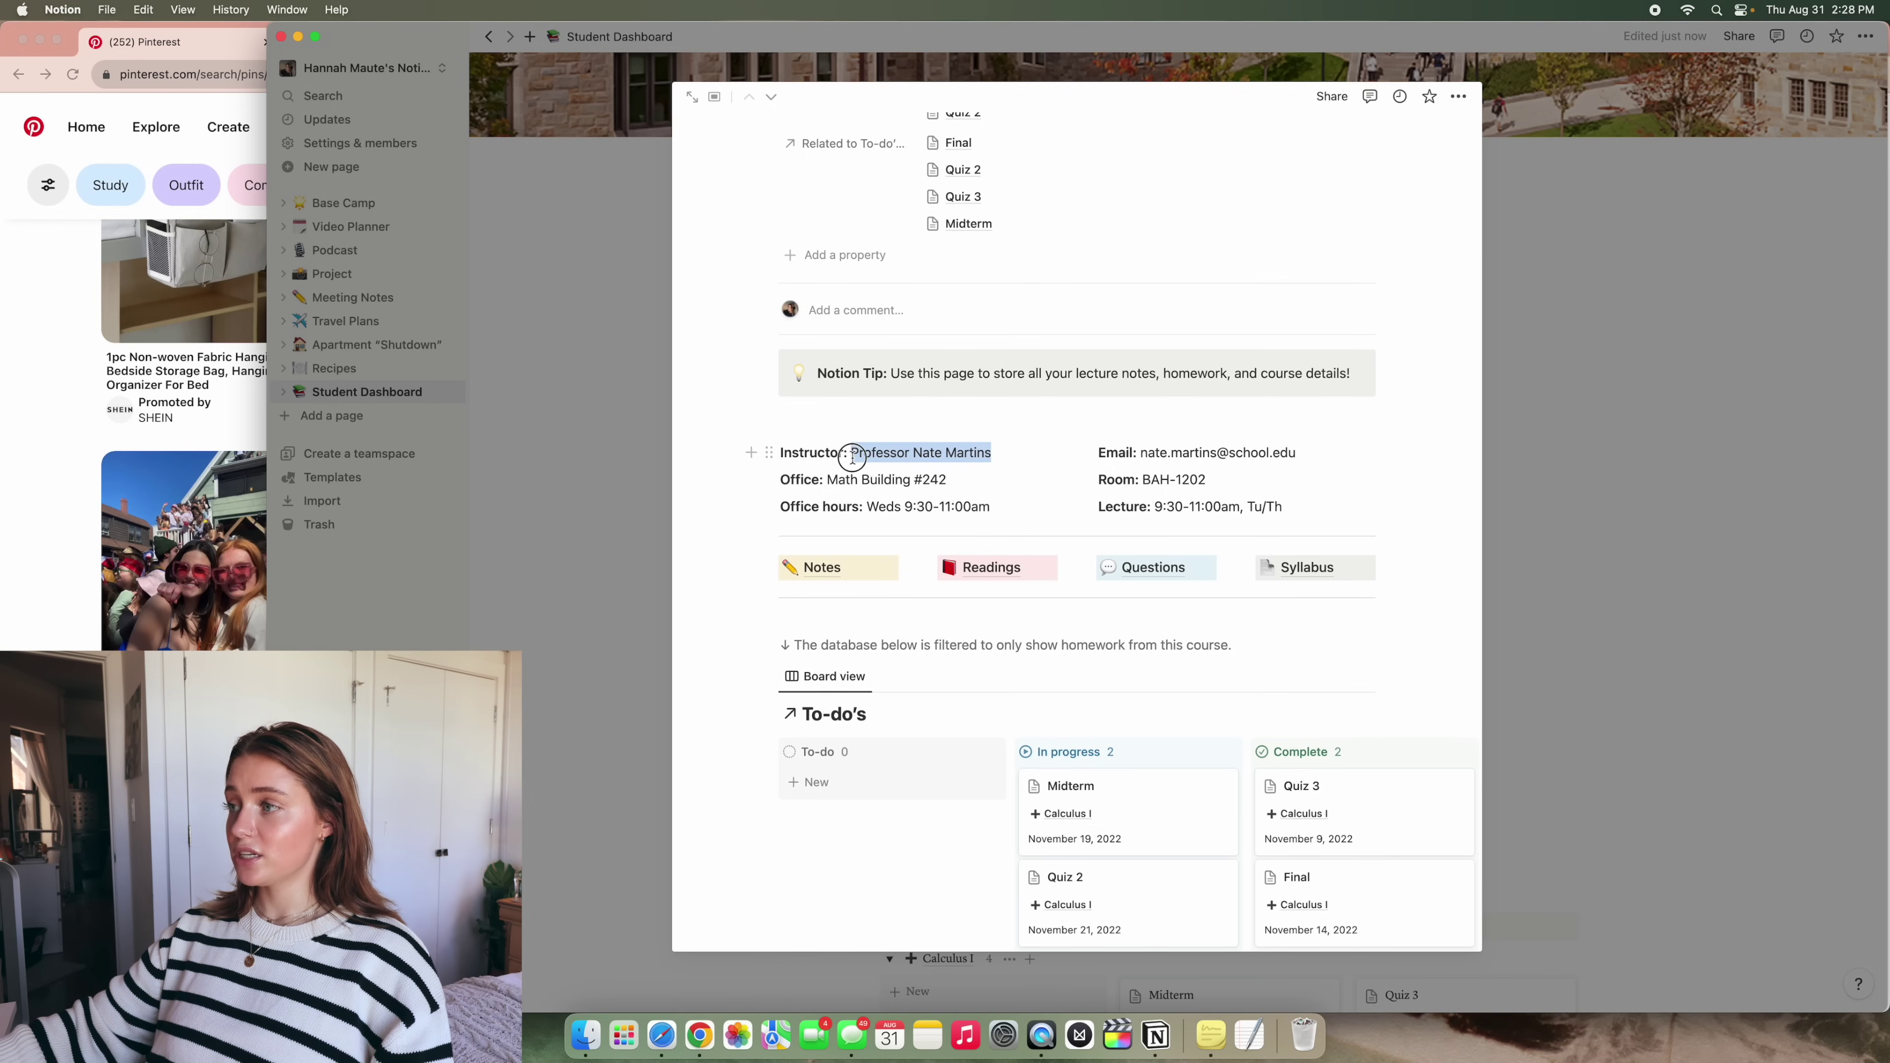
{"action": "left_click_drag", "start_coordinate": [1056, 464], "coordinate": [988, 450]}
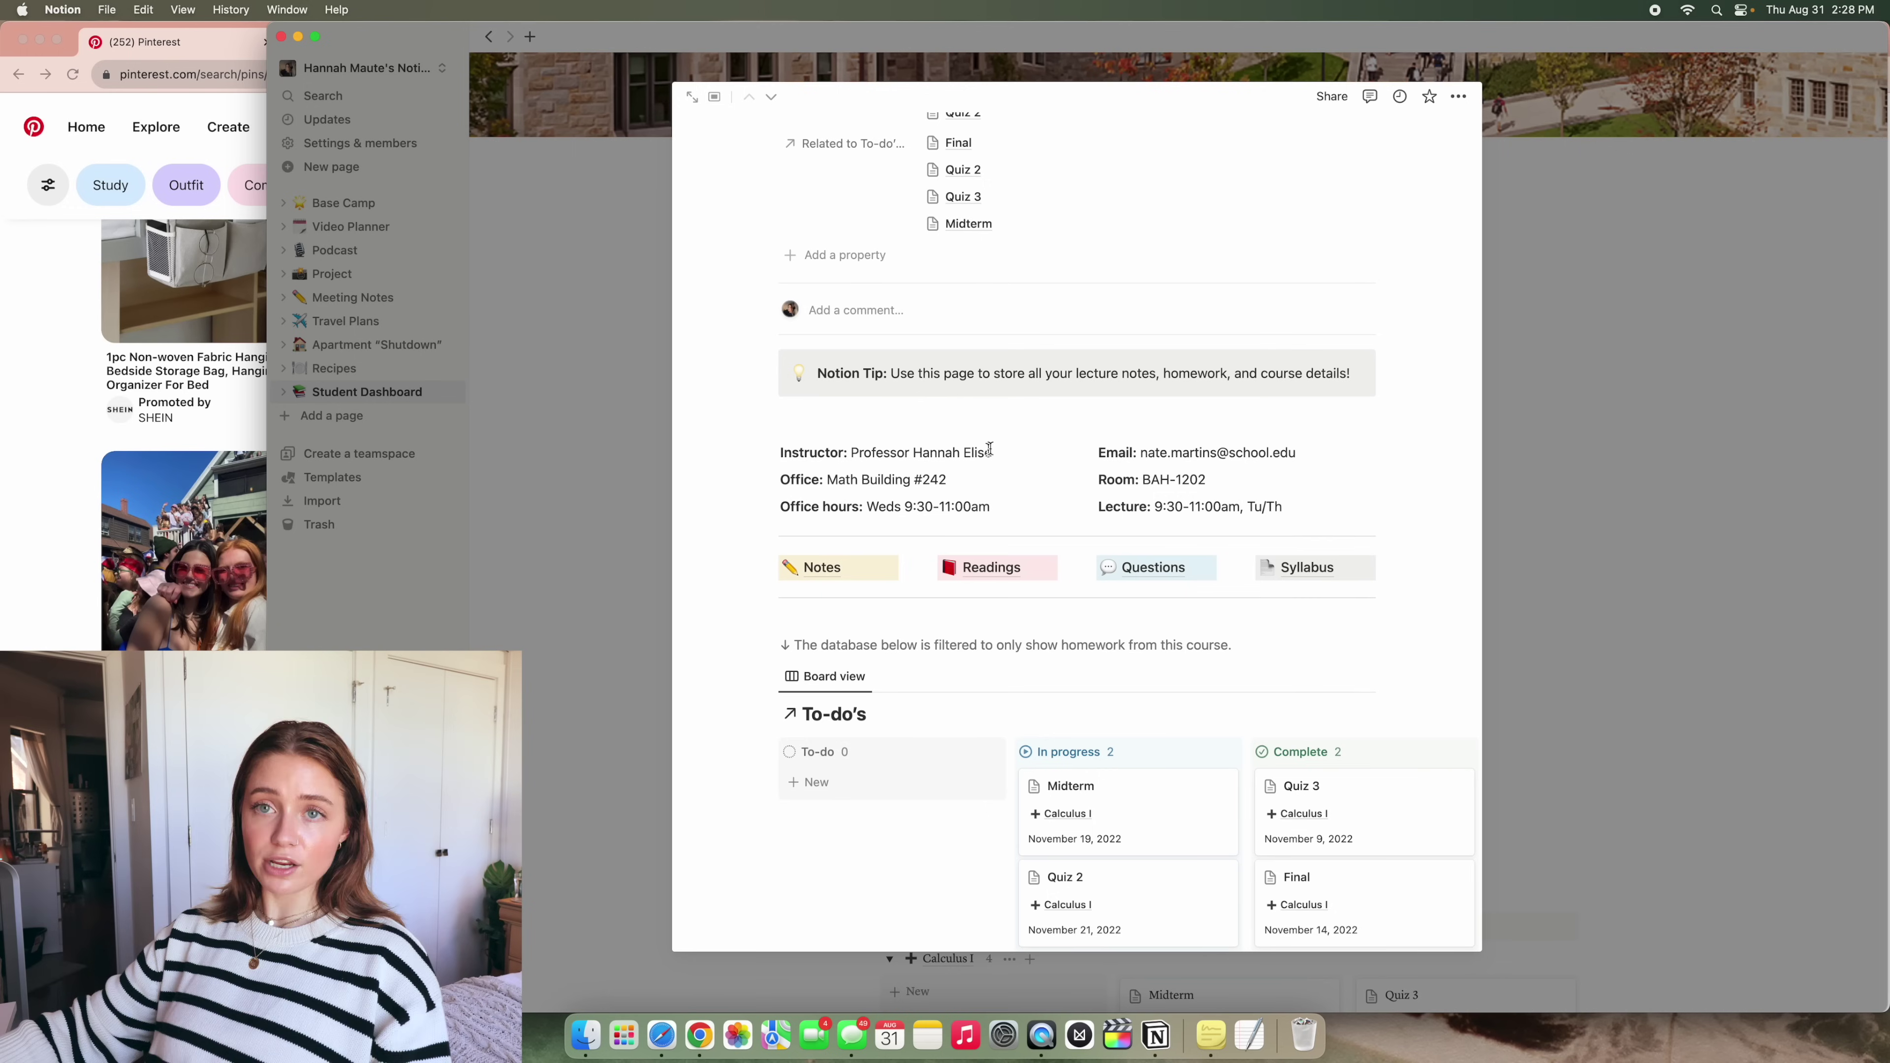
{"action": "scroll", "coordinate": [1020, 598], "scroll_direction": "up", "scroll_amount": 7}
{"action": "key", "text": "super+Tab"}
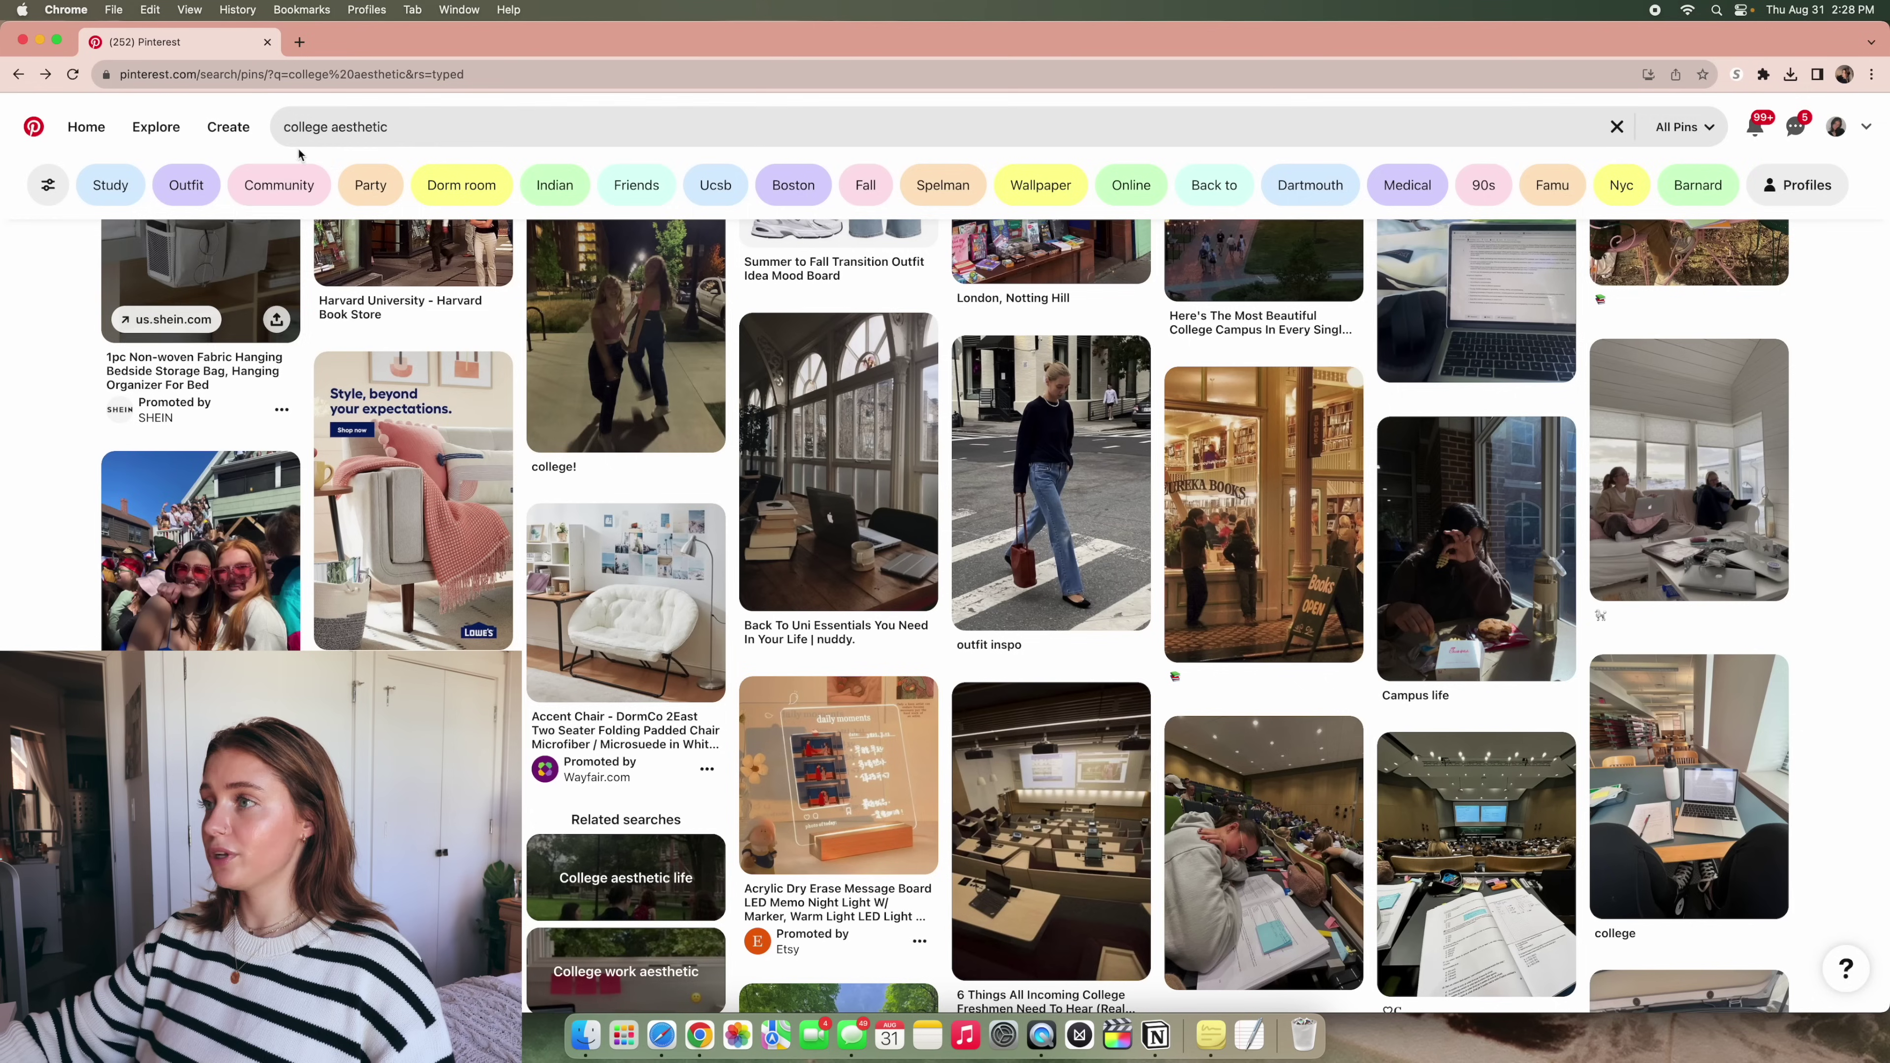
Change the Pinterest search to 'math aesthetic' and look over the results
{"action": "double_click", "coordinate": [301, 126]}
{"action": "type", "text": "math"}
{"action": "key", "text": "Return"}
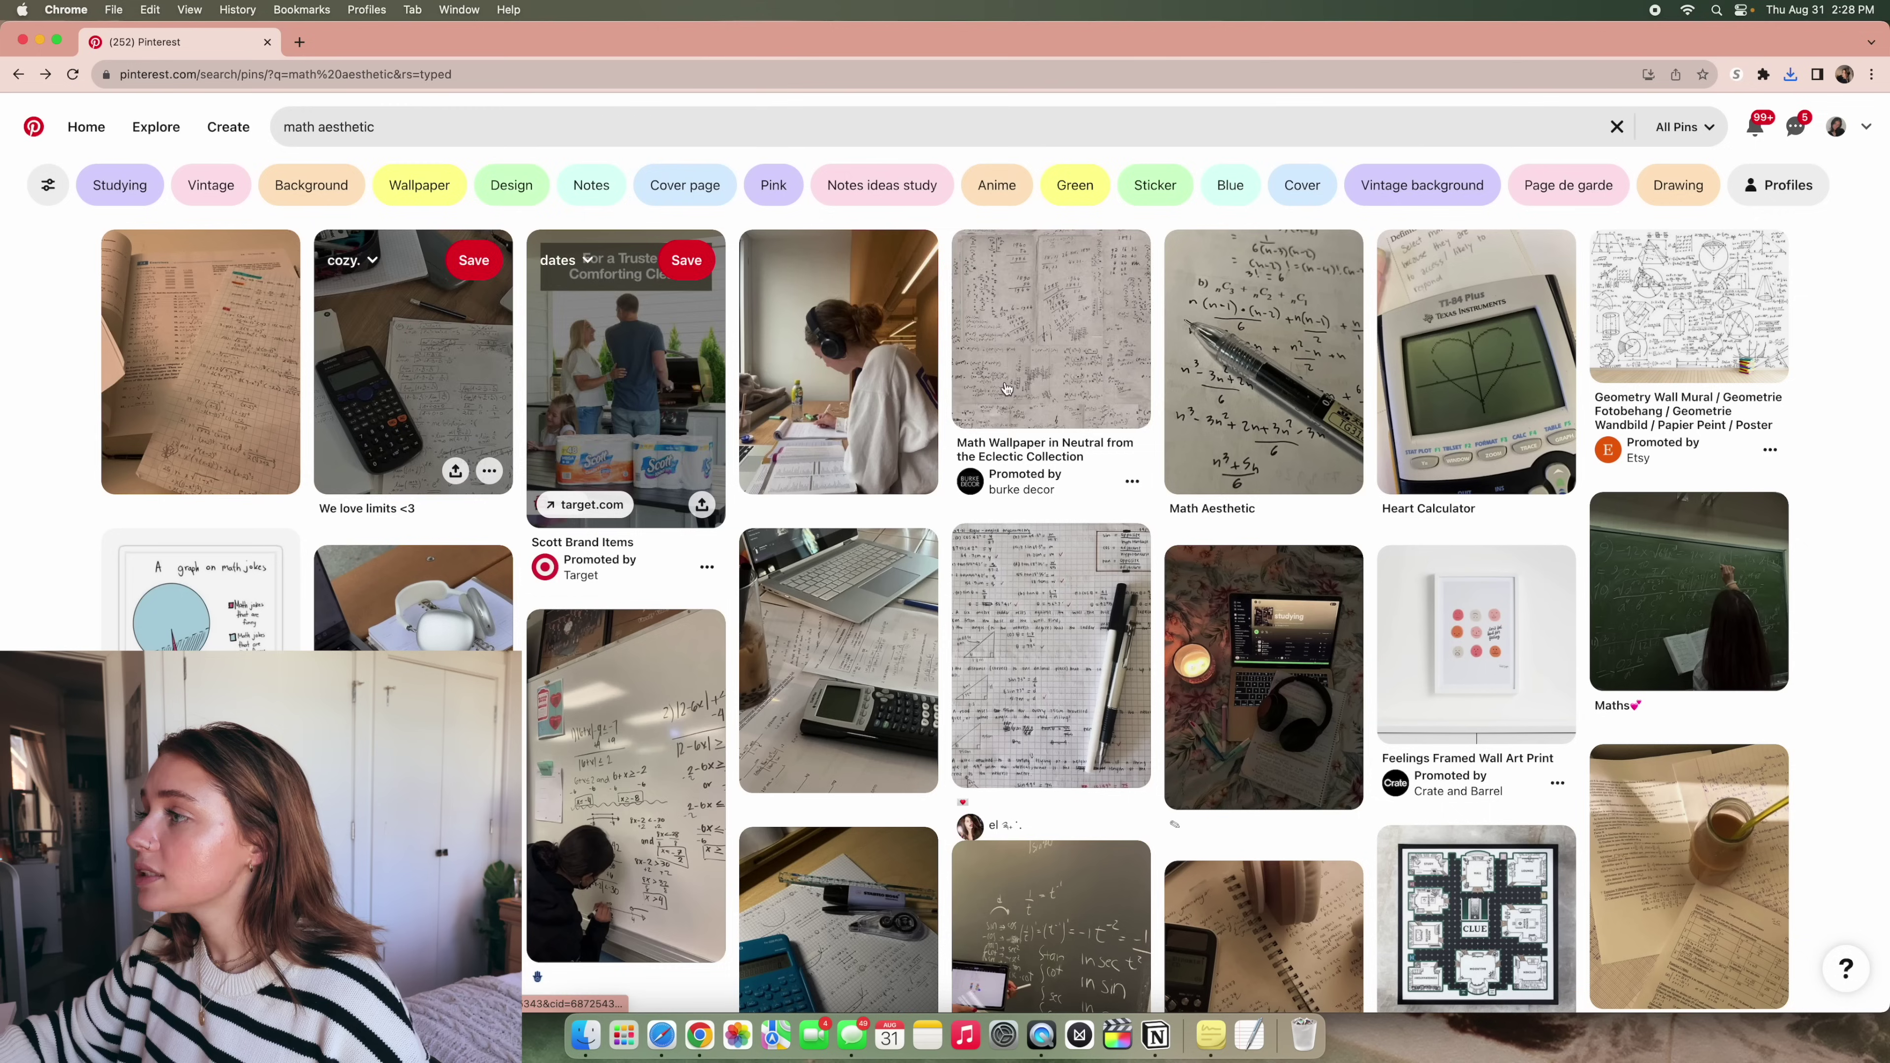
{"action": "scroll", "coordinate": [1034, 427], "scroll_direction": "down", "scroll_amount": 5}
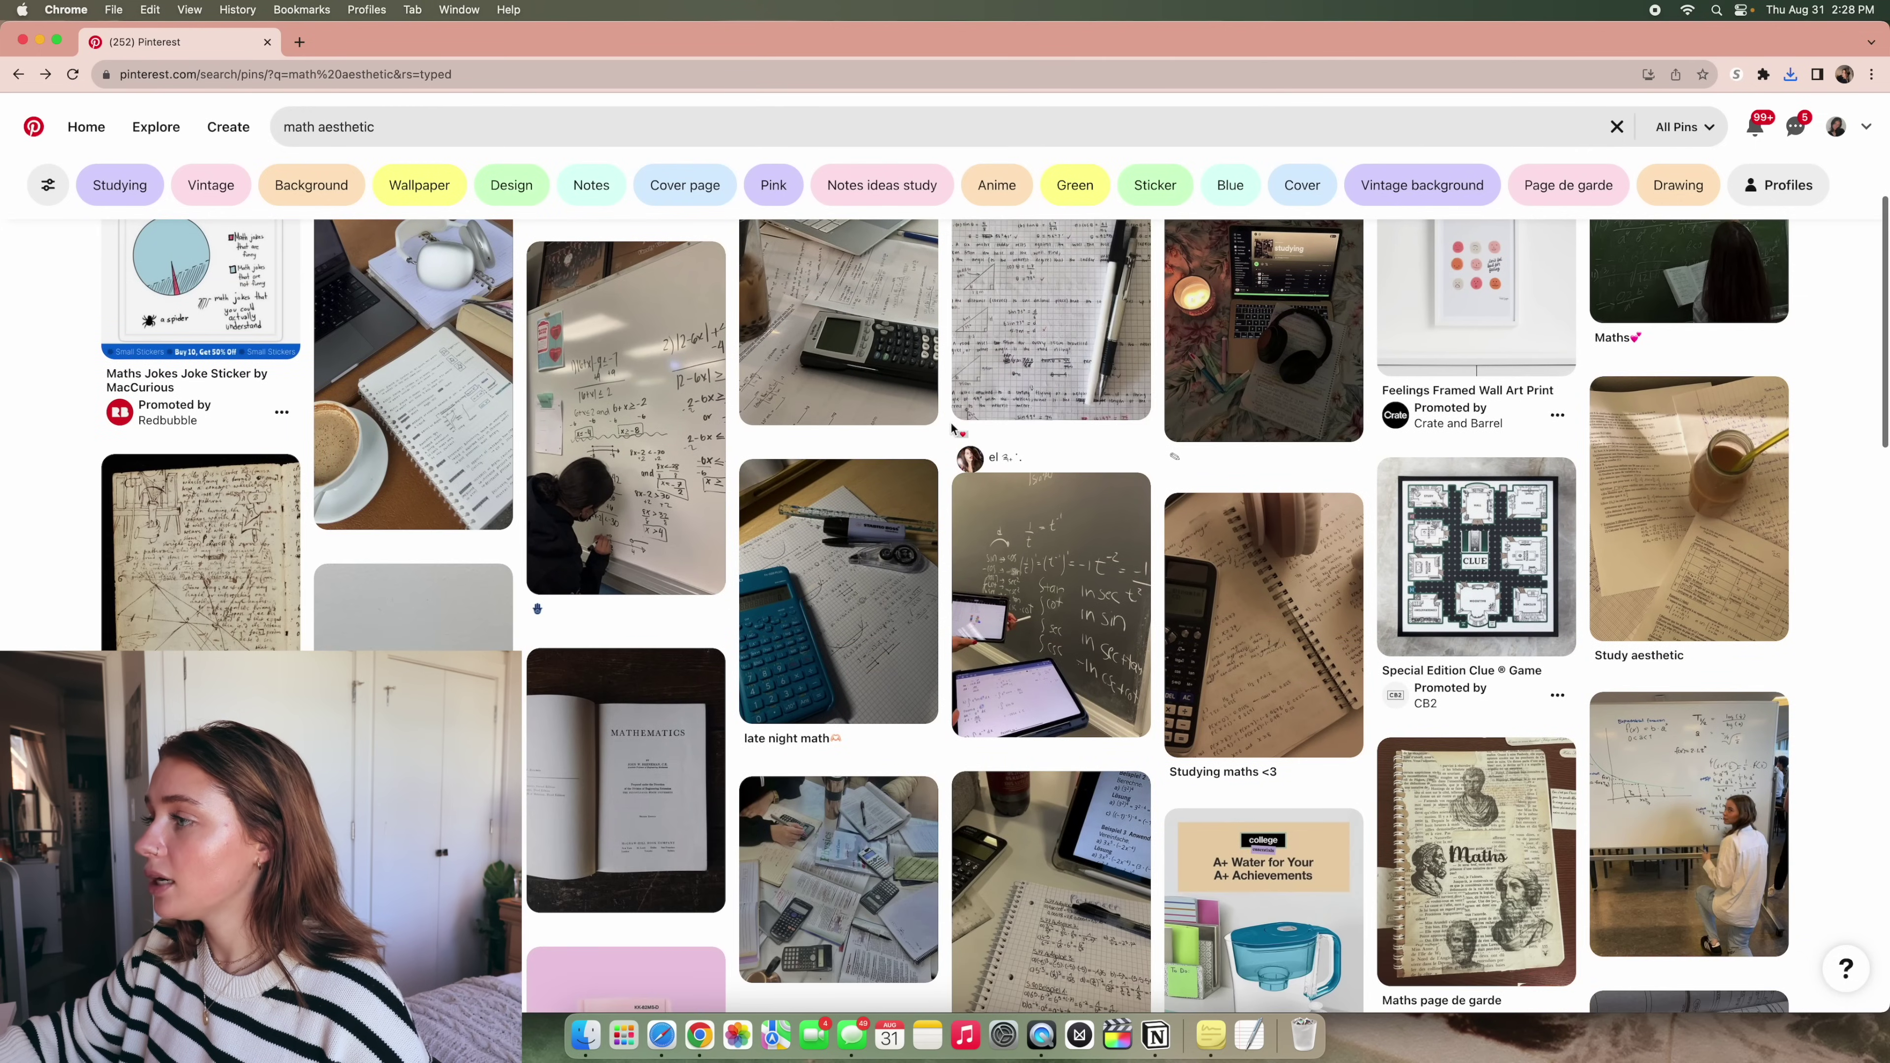
{"action": "scroll", "coordinate": [840, 357], "scroll_direction": "up", "scroll_amount": 5}
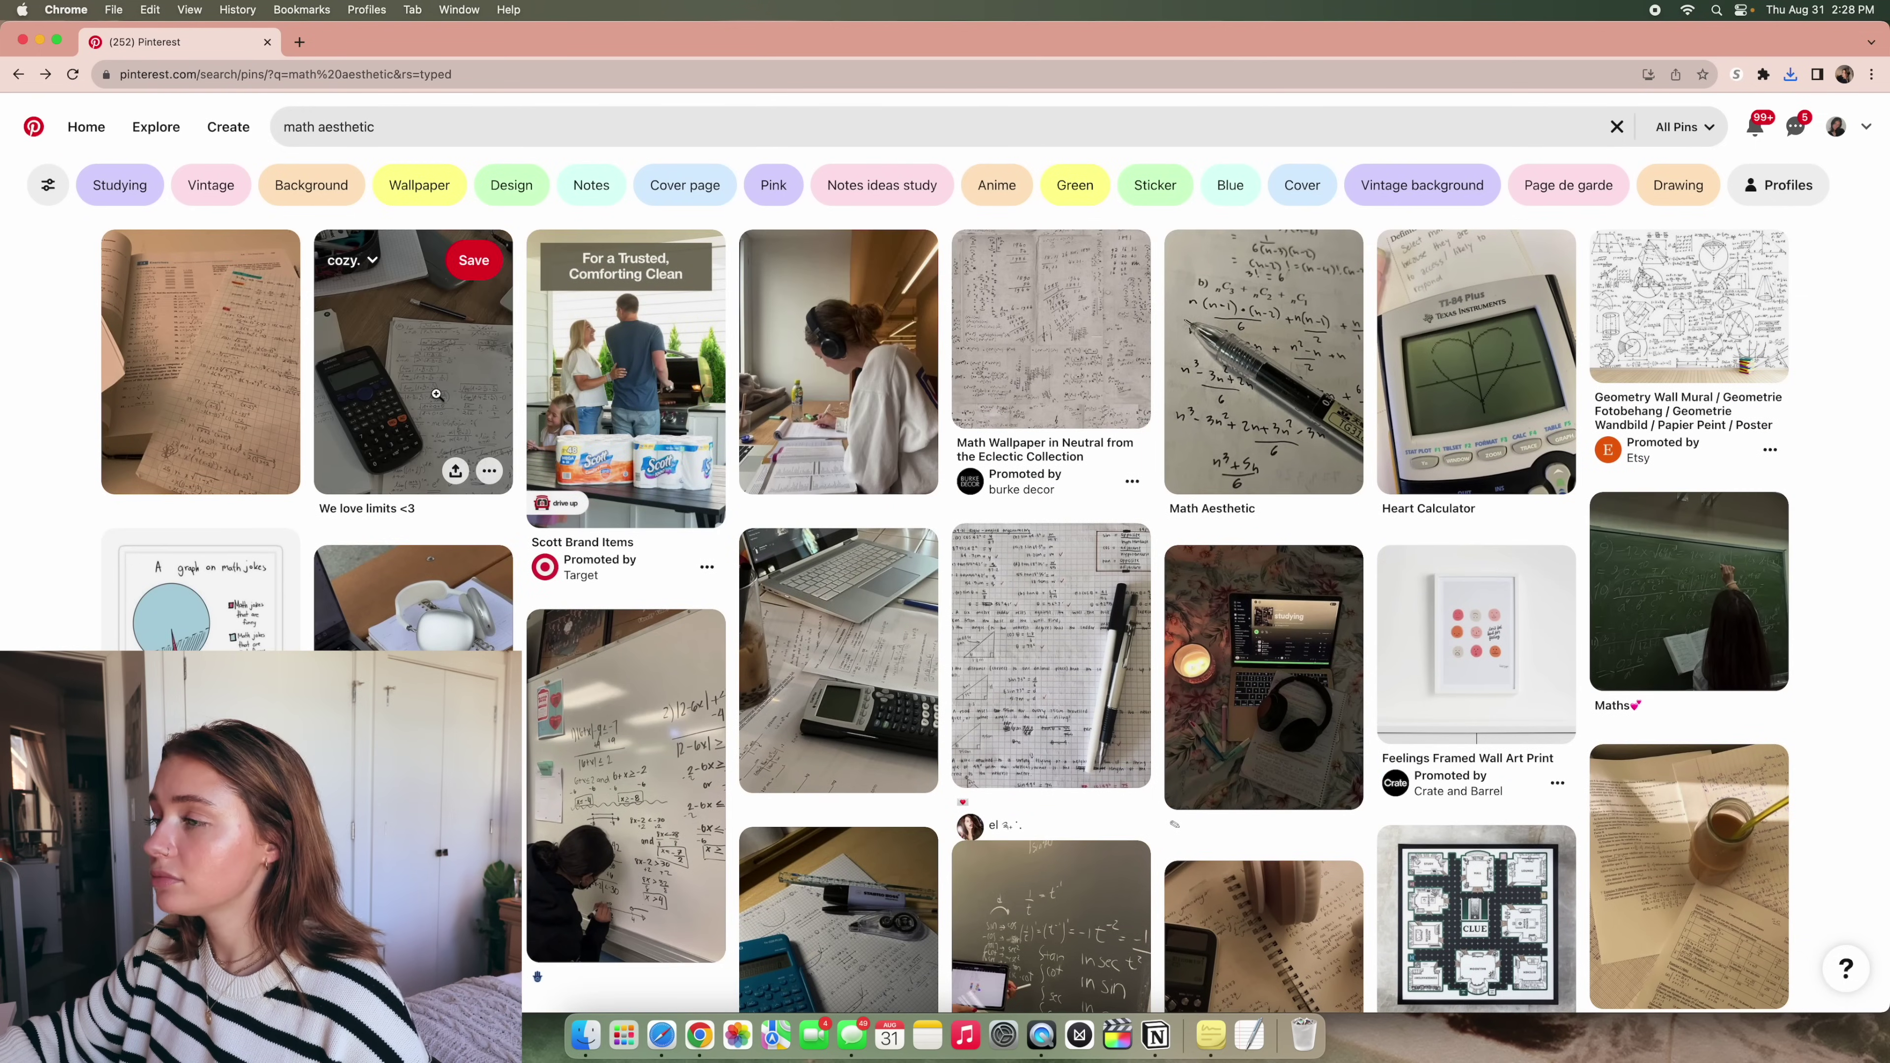
Save the 'We love limits <3' calculator image to the Desktop with Save Image As
{"action": "left_click", "coordinate": [473, 435]}
{"action": "left_click", "coordinate": [629, 707]}
{"action": "right_click", "coordinate": [1070, 427]}
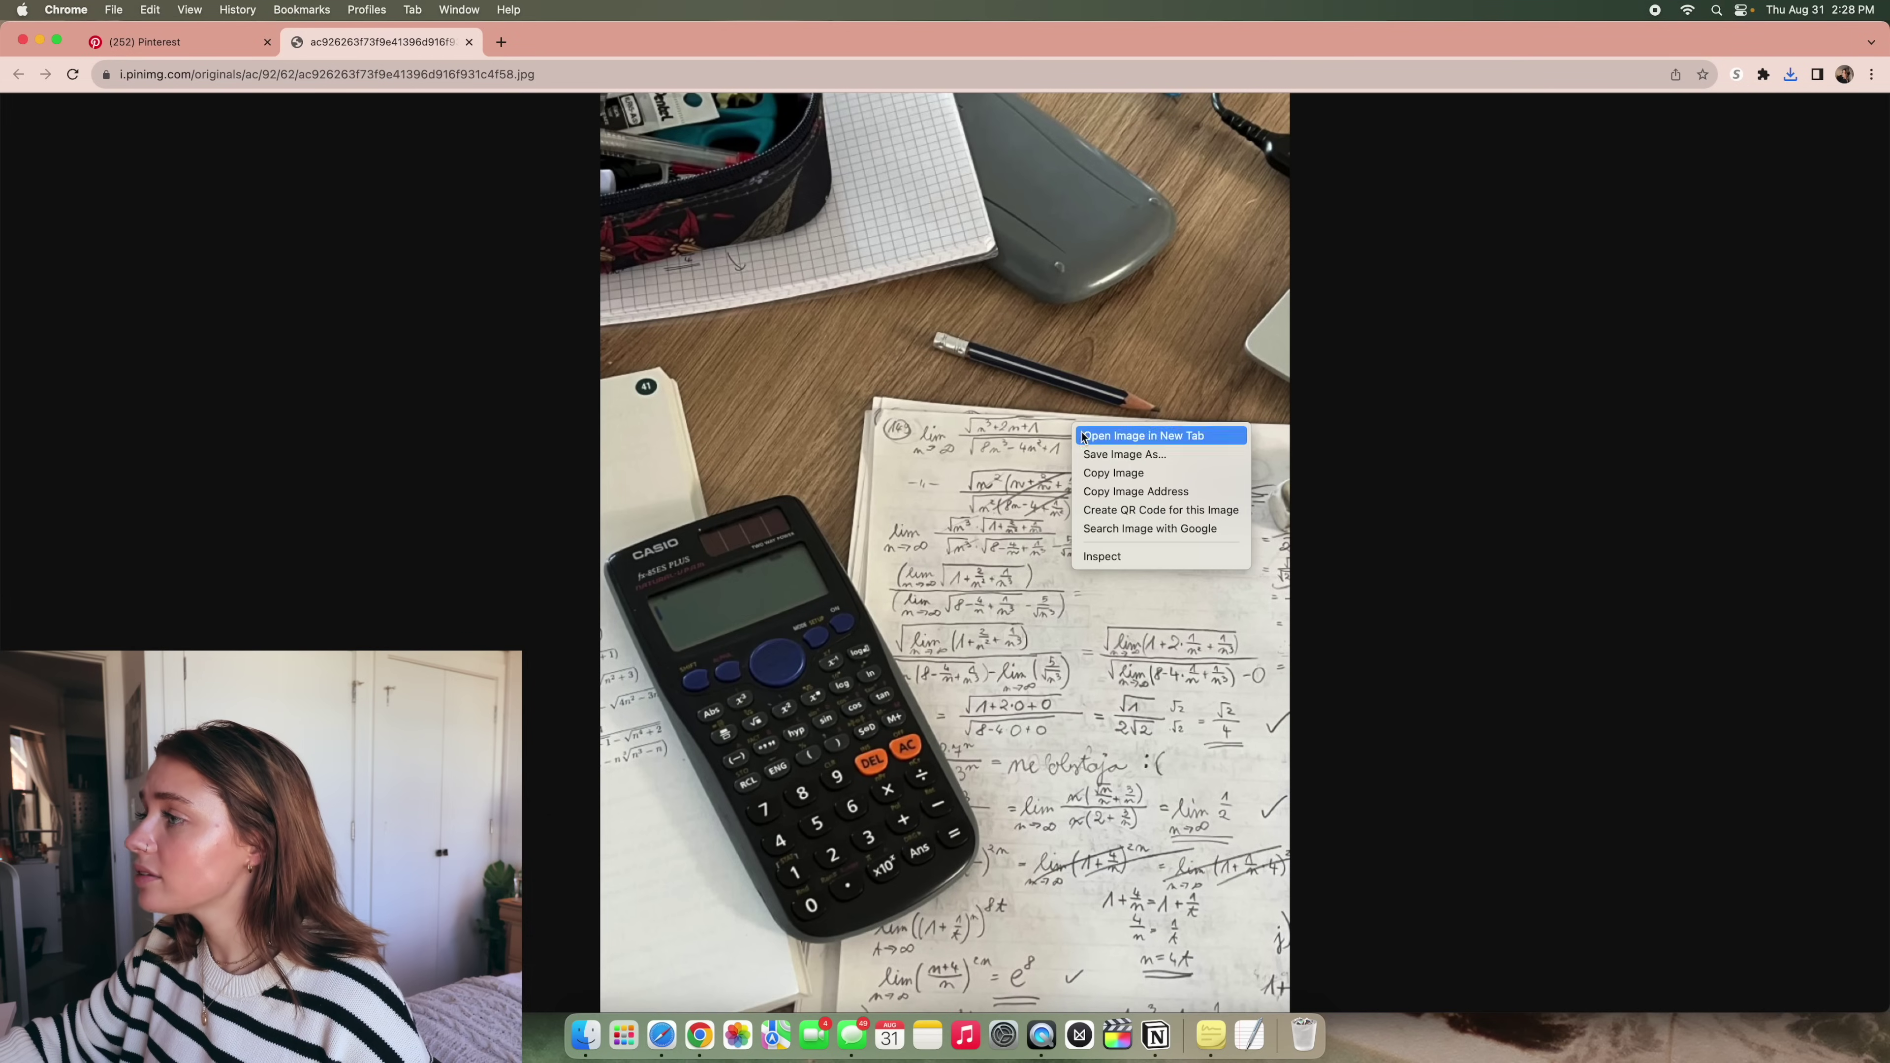
{"action": "left_click", "coordinate": [1109, 454]}
{"action": "left_click", "coordinate": [1080, 562]}
{"action": "key", "text": "super+Tab"}
{"action": "left_click", "coordinate": [1226, 295]}
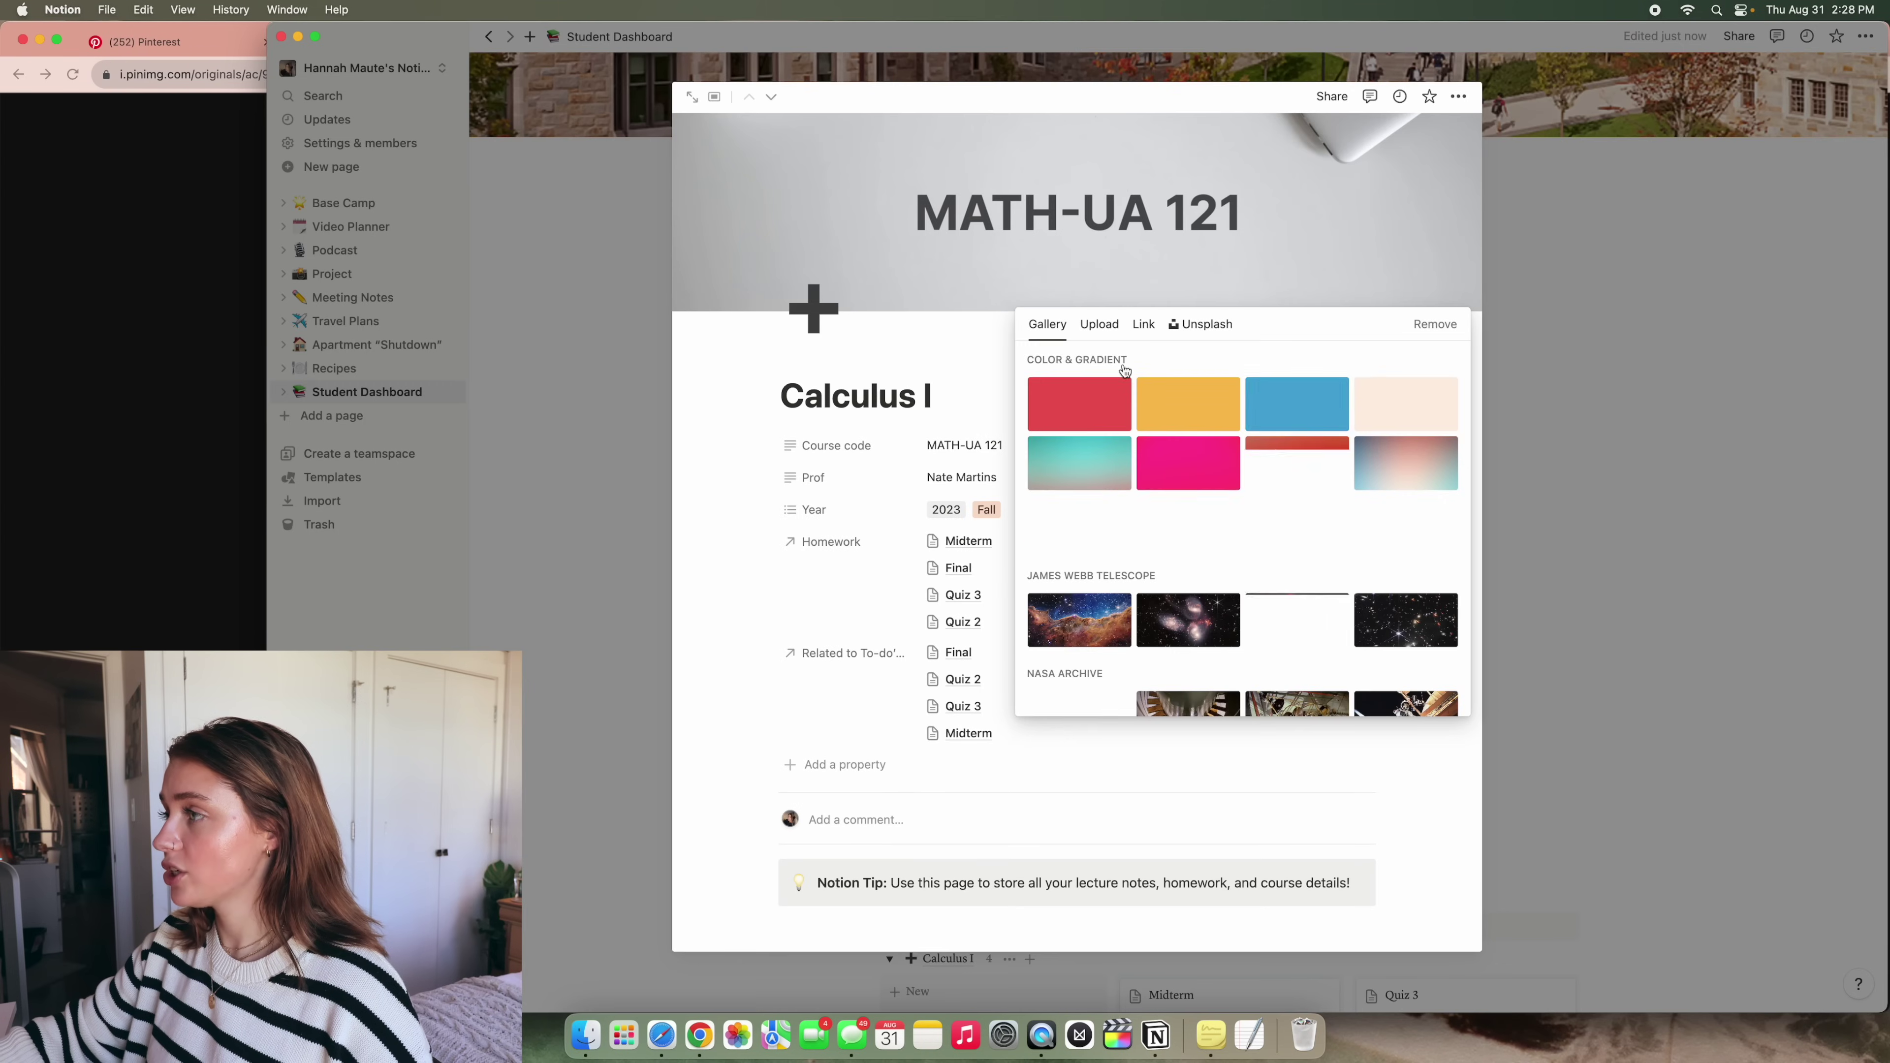
Upload the saved math photo as the Calculus I cover and reposition it to show the calculator
{"action": "left_click", "coordinate": [1099, 324]}
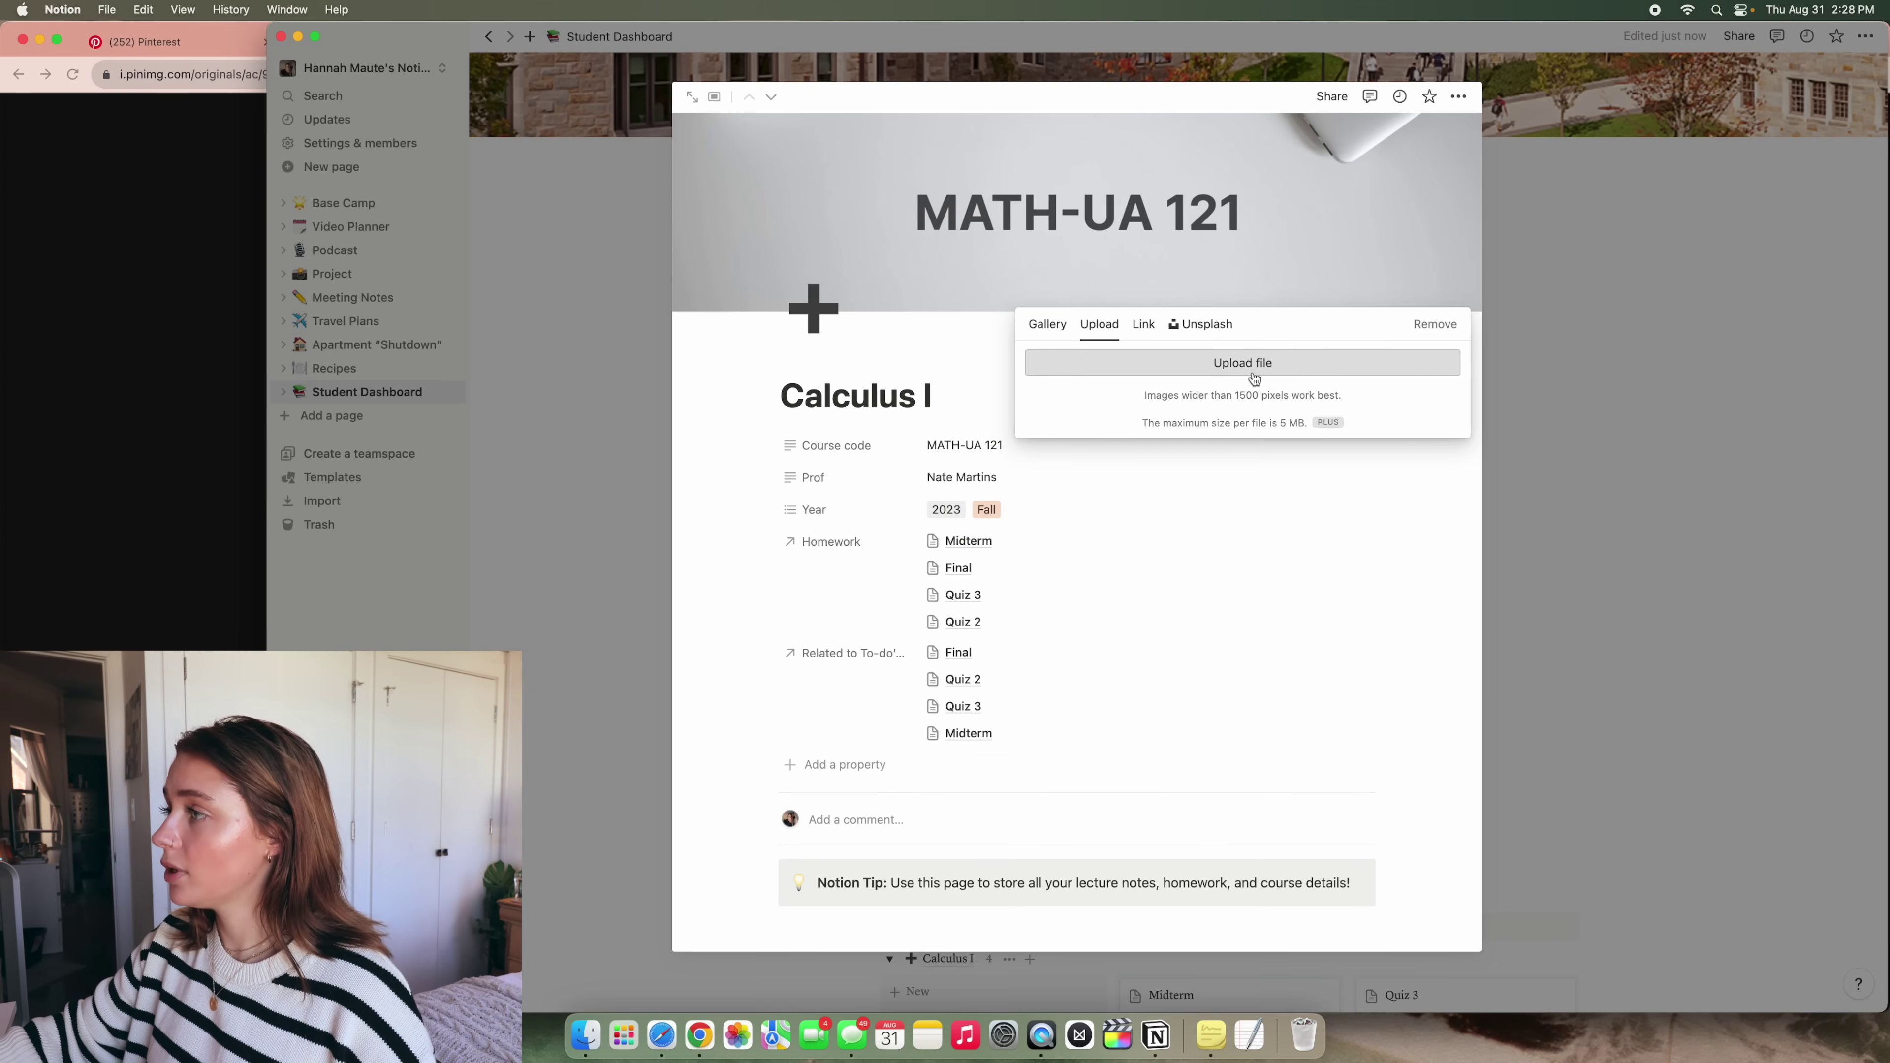
{"action": "left_click", "coordinate": [1248, 371]}
{"action": "double_click", "coordinate": [849, 475]}
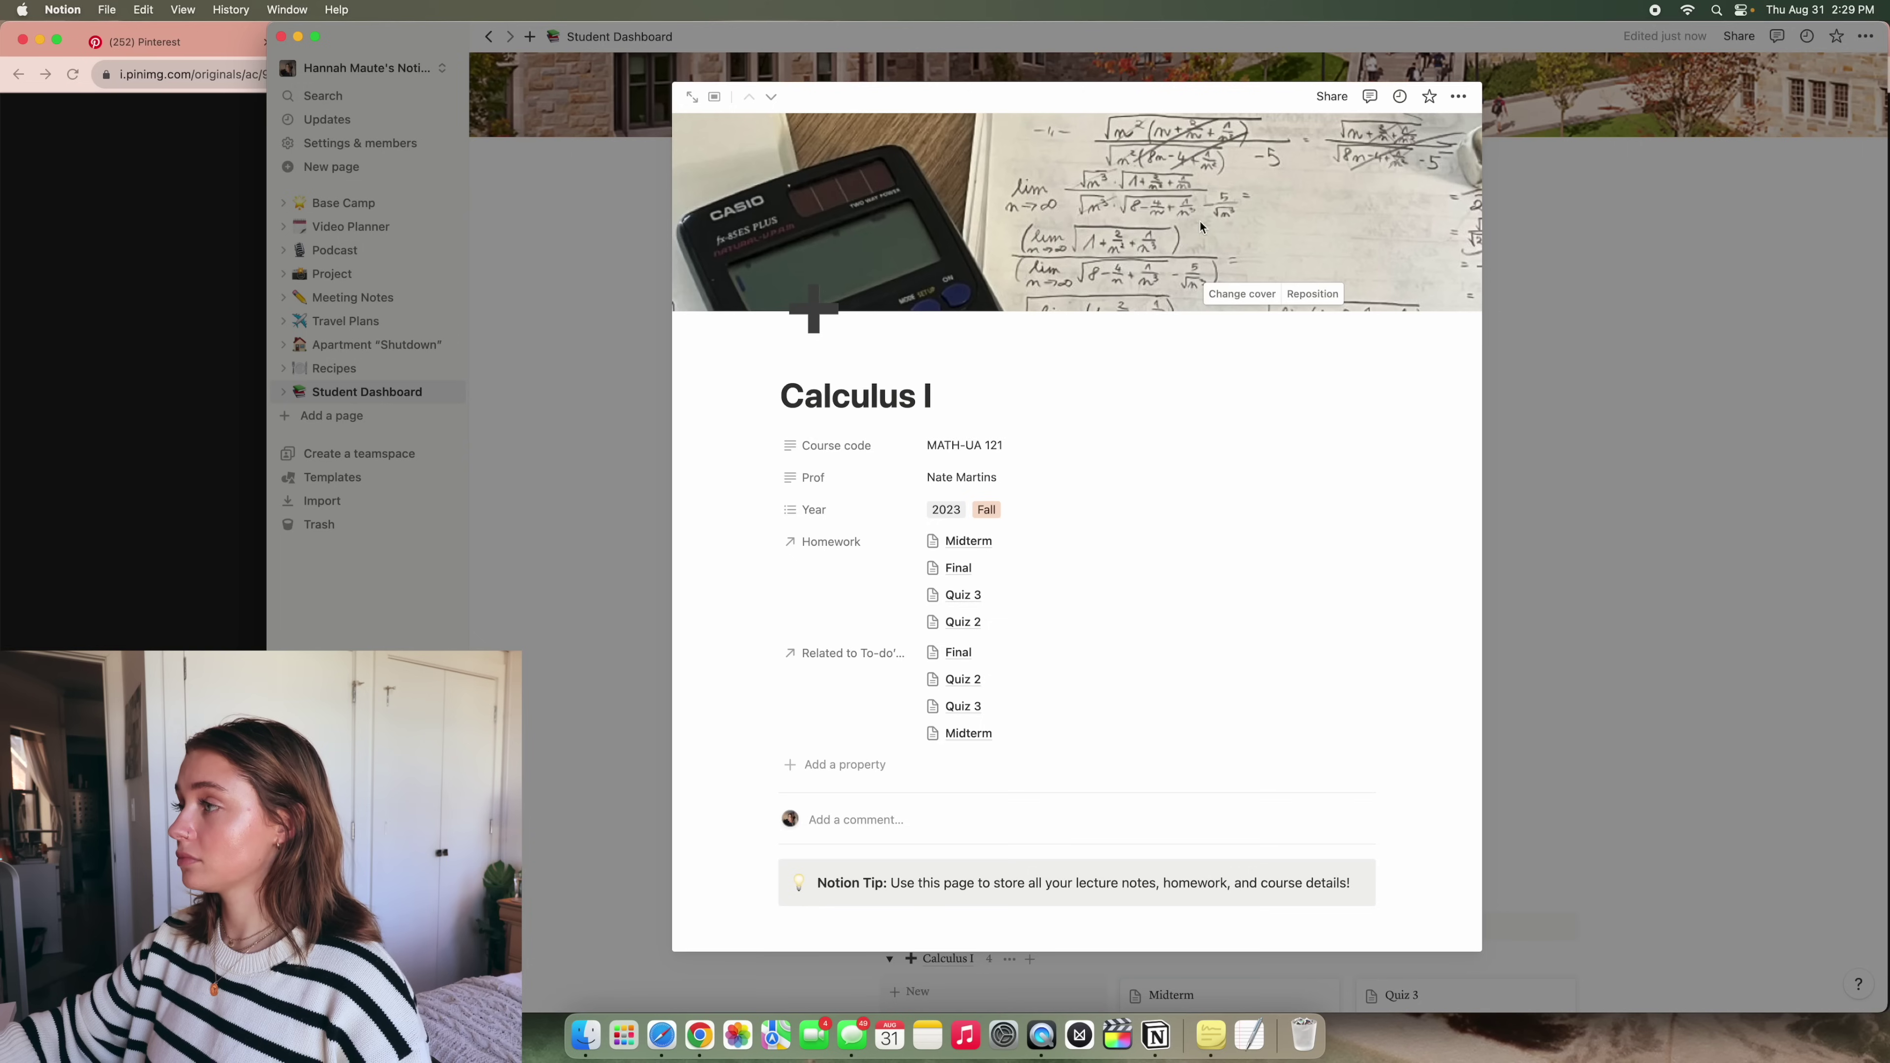
{"action": "left_click", "coordinate": [1304, 301]}
{"action": "mouse_move", "coordinate": [1306, 297]}
{"action": "left_mouse_down"}
{"action": "mouse_move", "coordinate": [1397, 100]}
{"action": "mouse_move", "coordinate": [1499, 679]}
{"action": "left_mouse_up"}
{"action": "left_click", "coordinate": [1263, 295]}
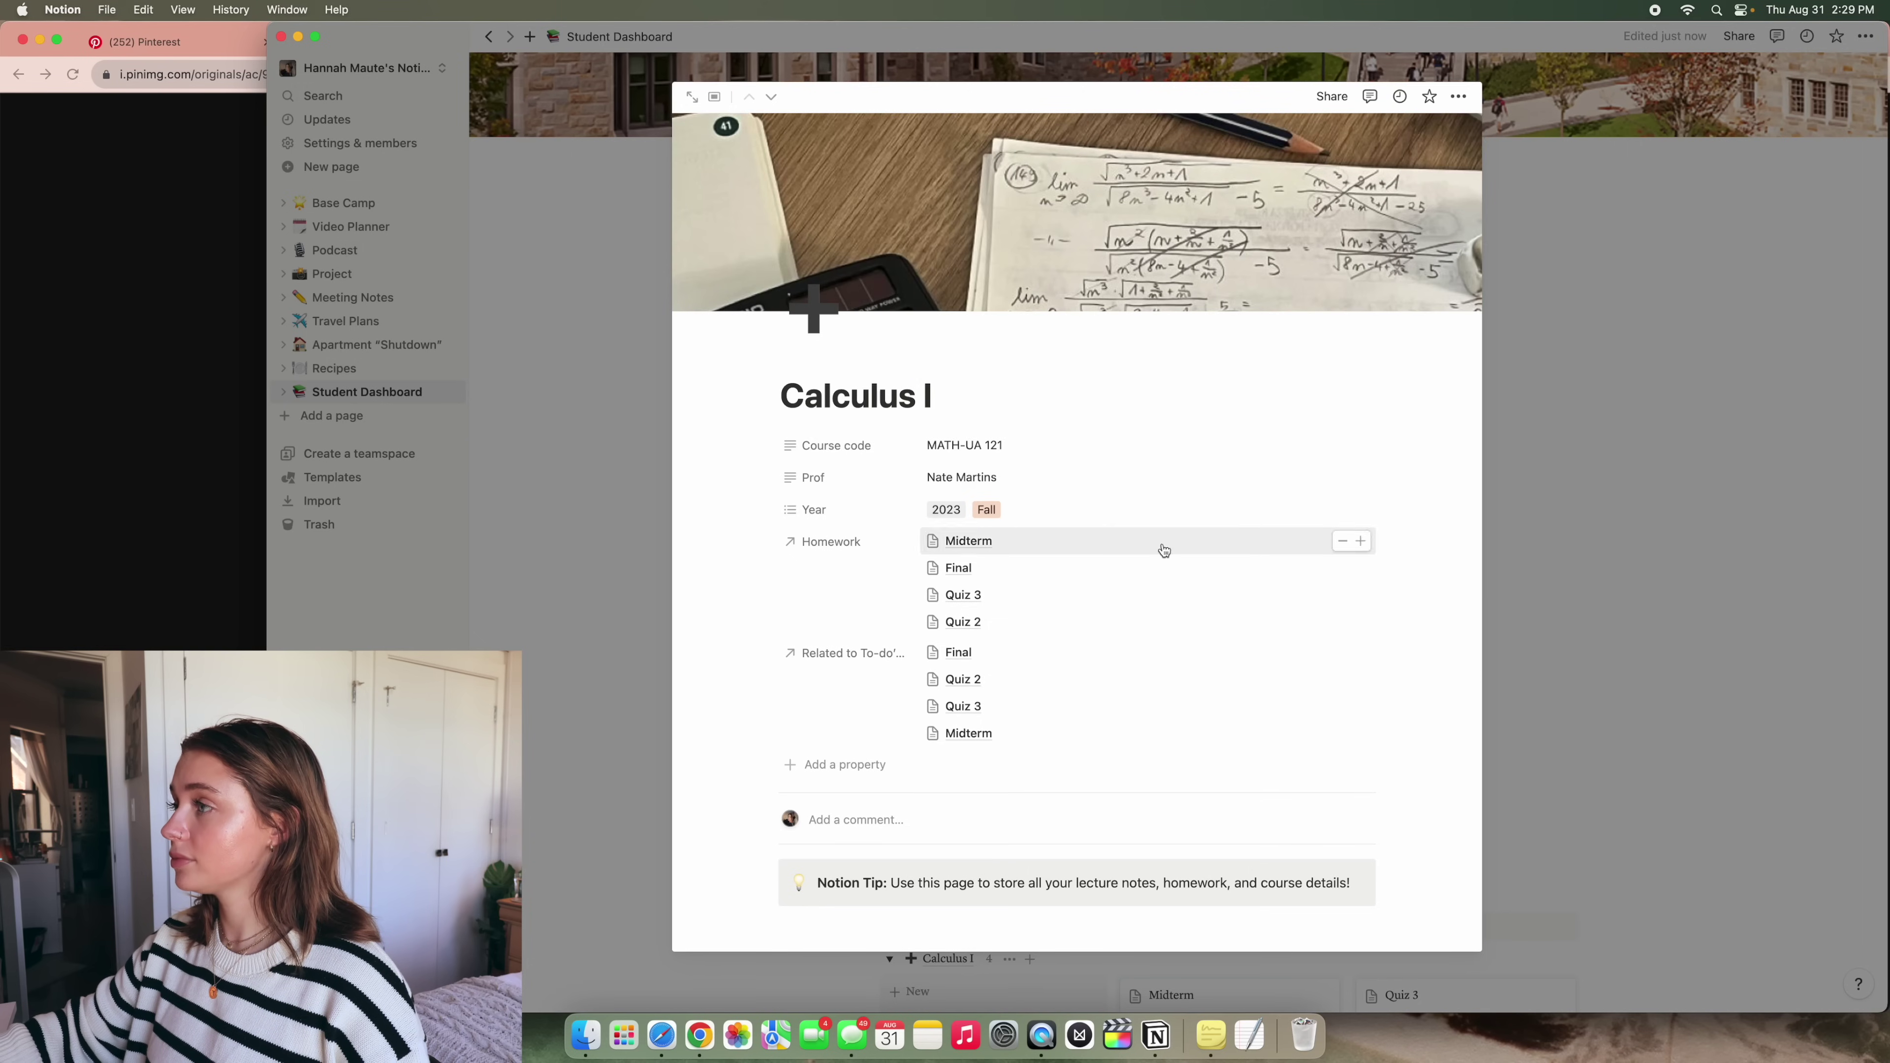
{"action": "key", "text": "Escape"}
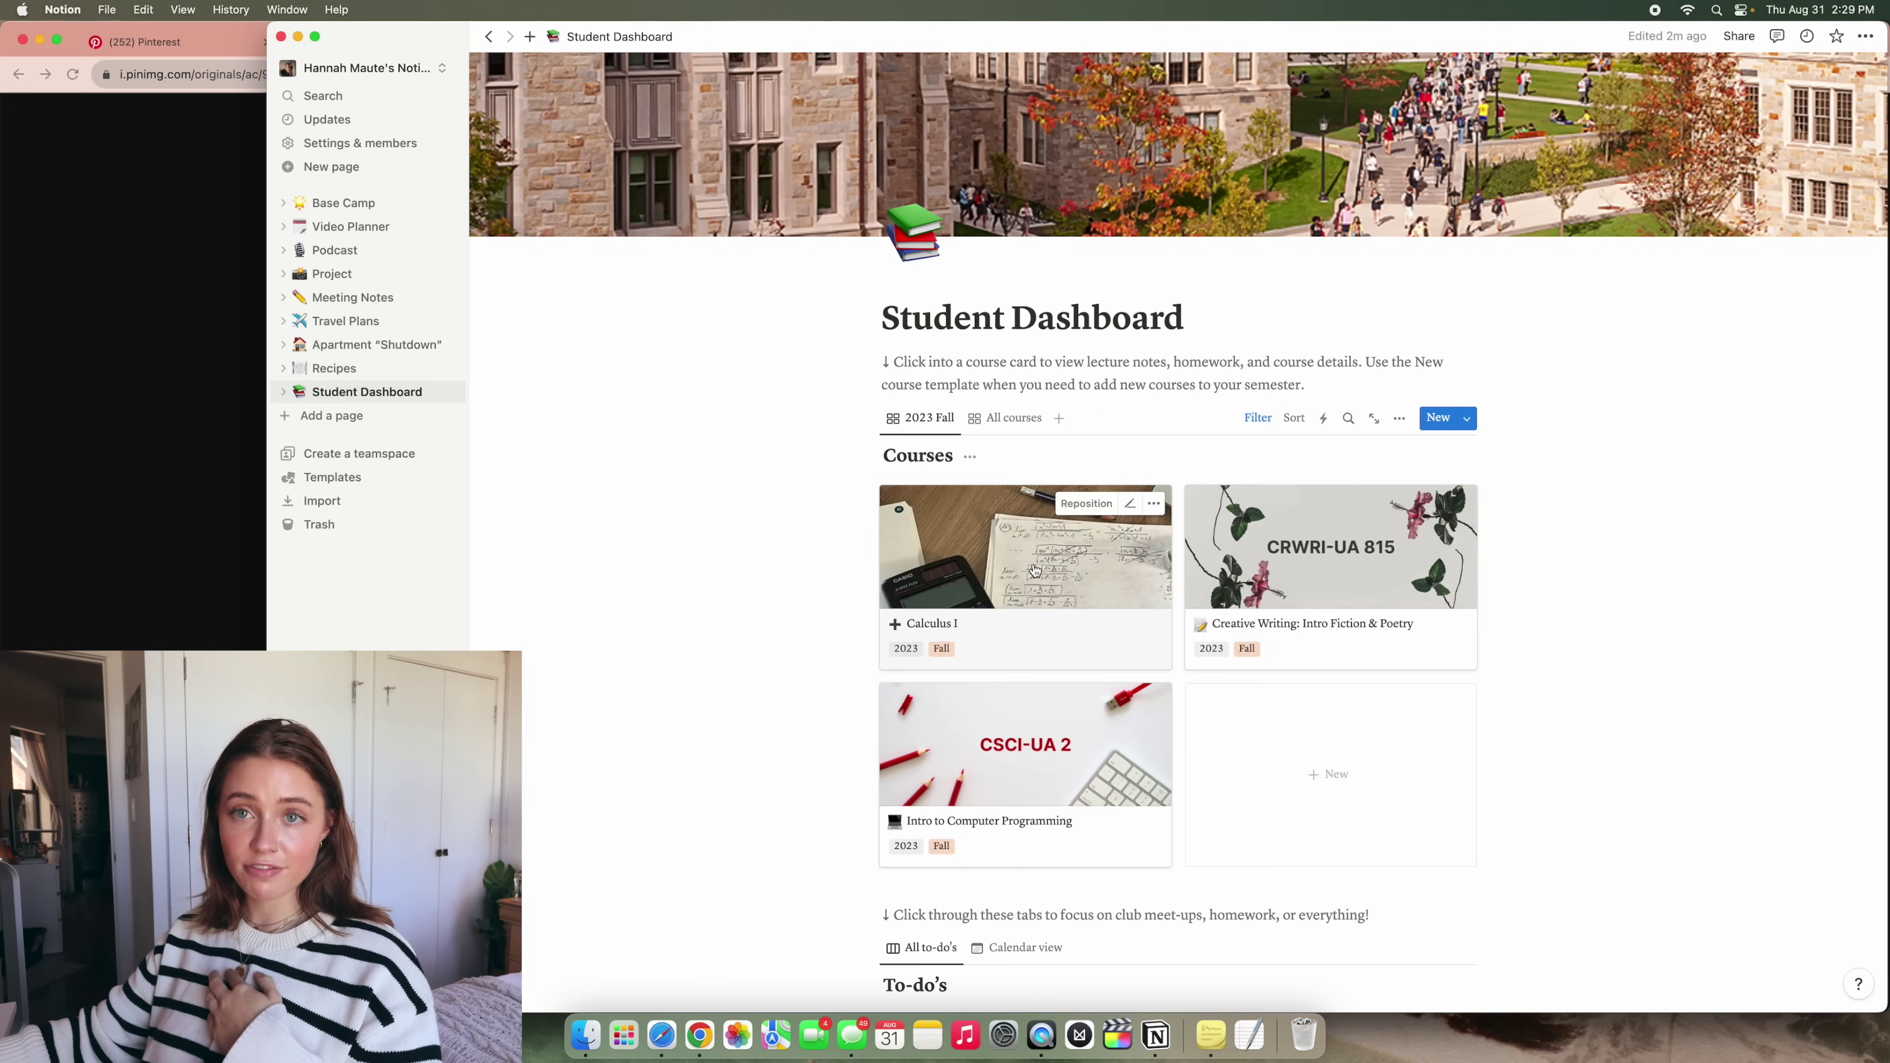
Browse the Calculus I page icon options without changing the icon, then return to the dashboard
{"action": "scroll", "coordinate": [1034, 570], "scroll_direction": "down", "scroll_amount": 10}
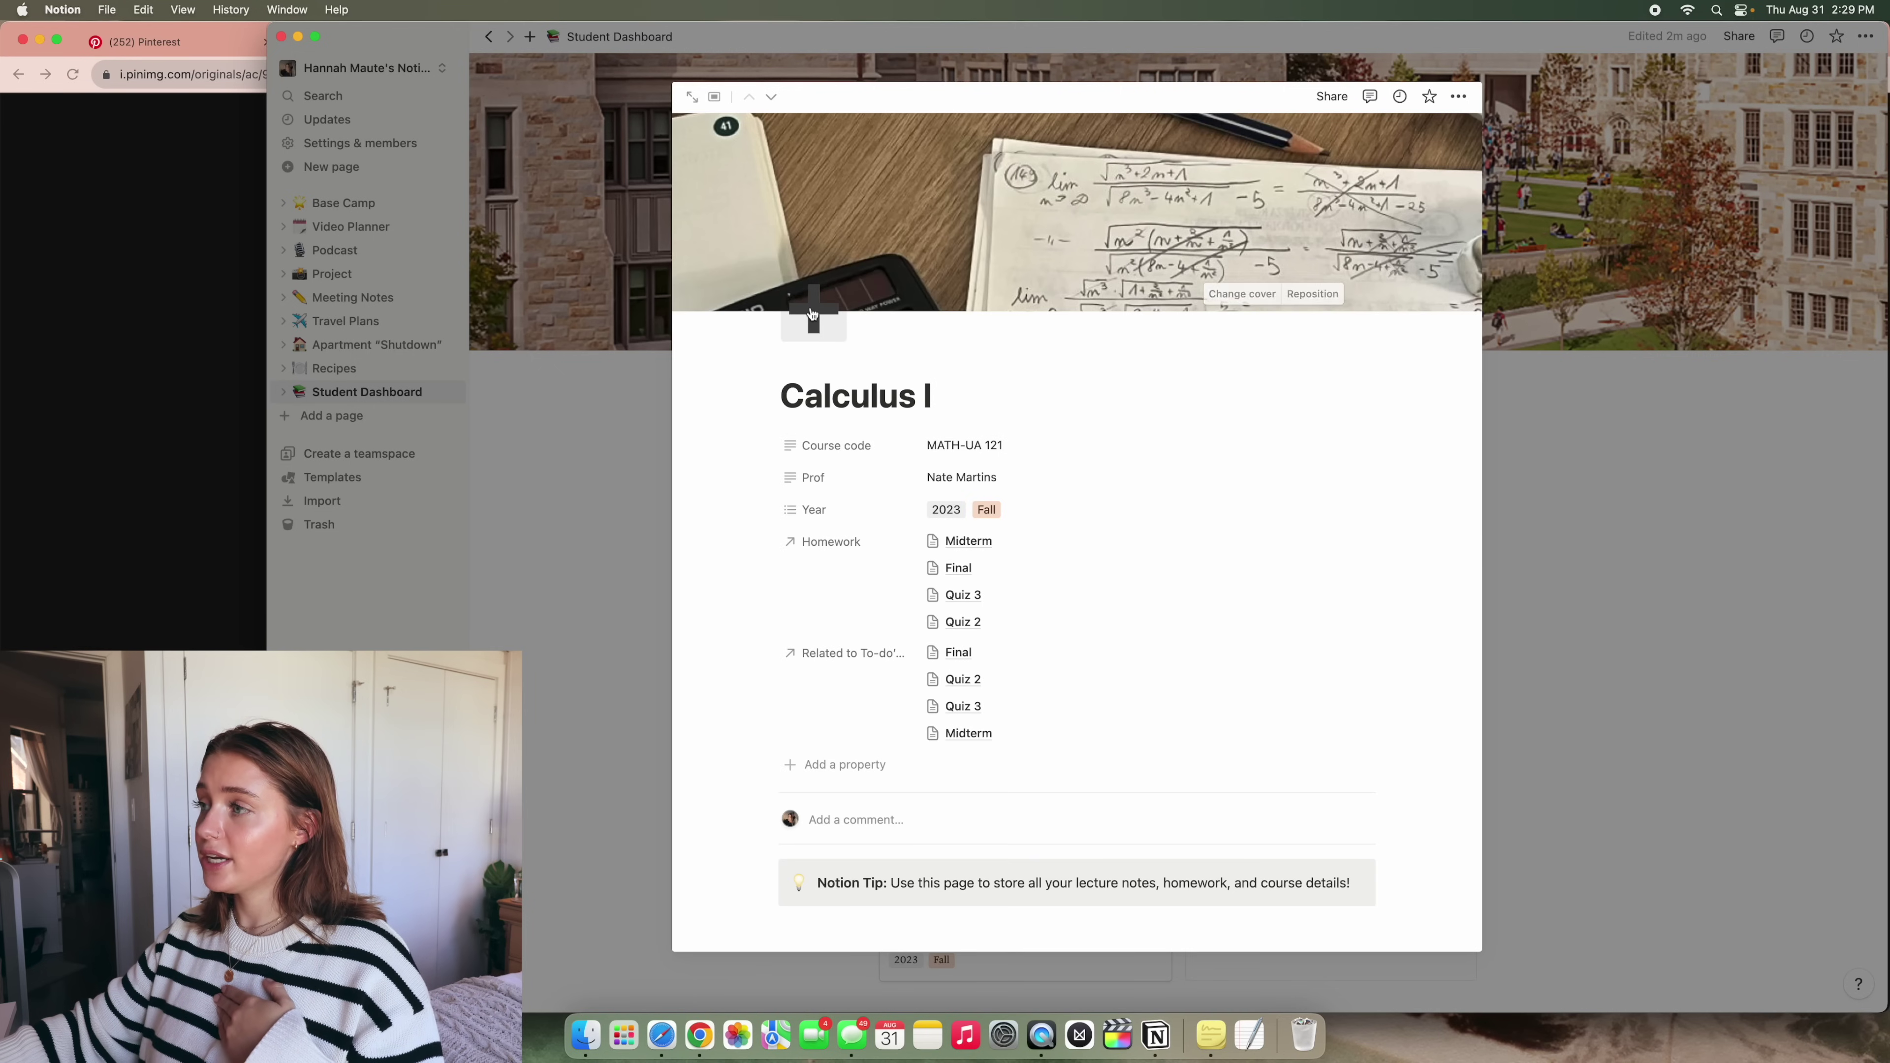
{"action": "left_click", "coordinate": [811, 305]}
{"action": "left_click", "coordinate": [718, 362]}
{"action": "left_click", "coordinate": [759, 364]}
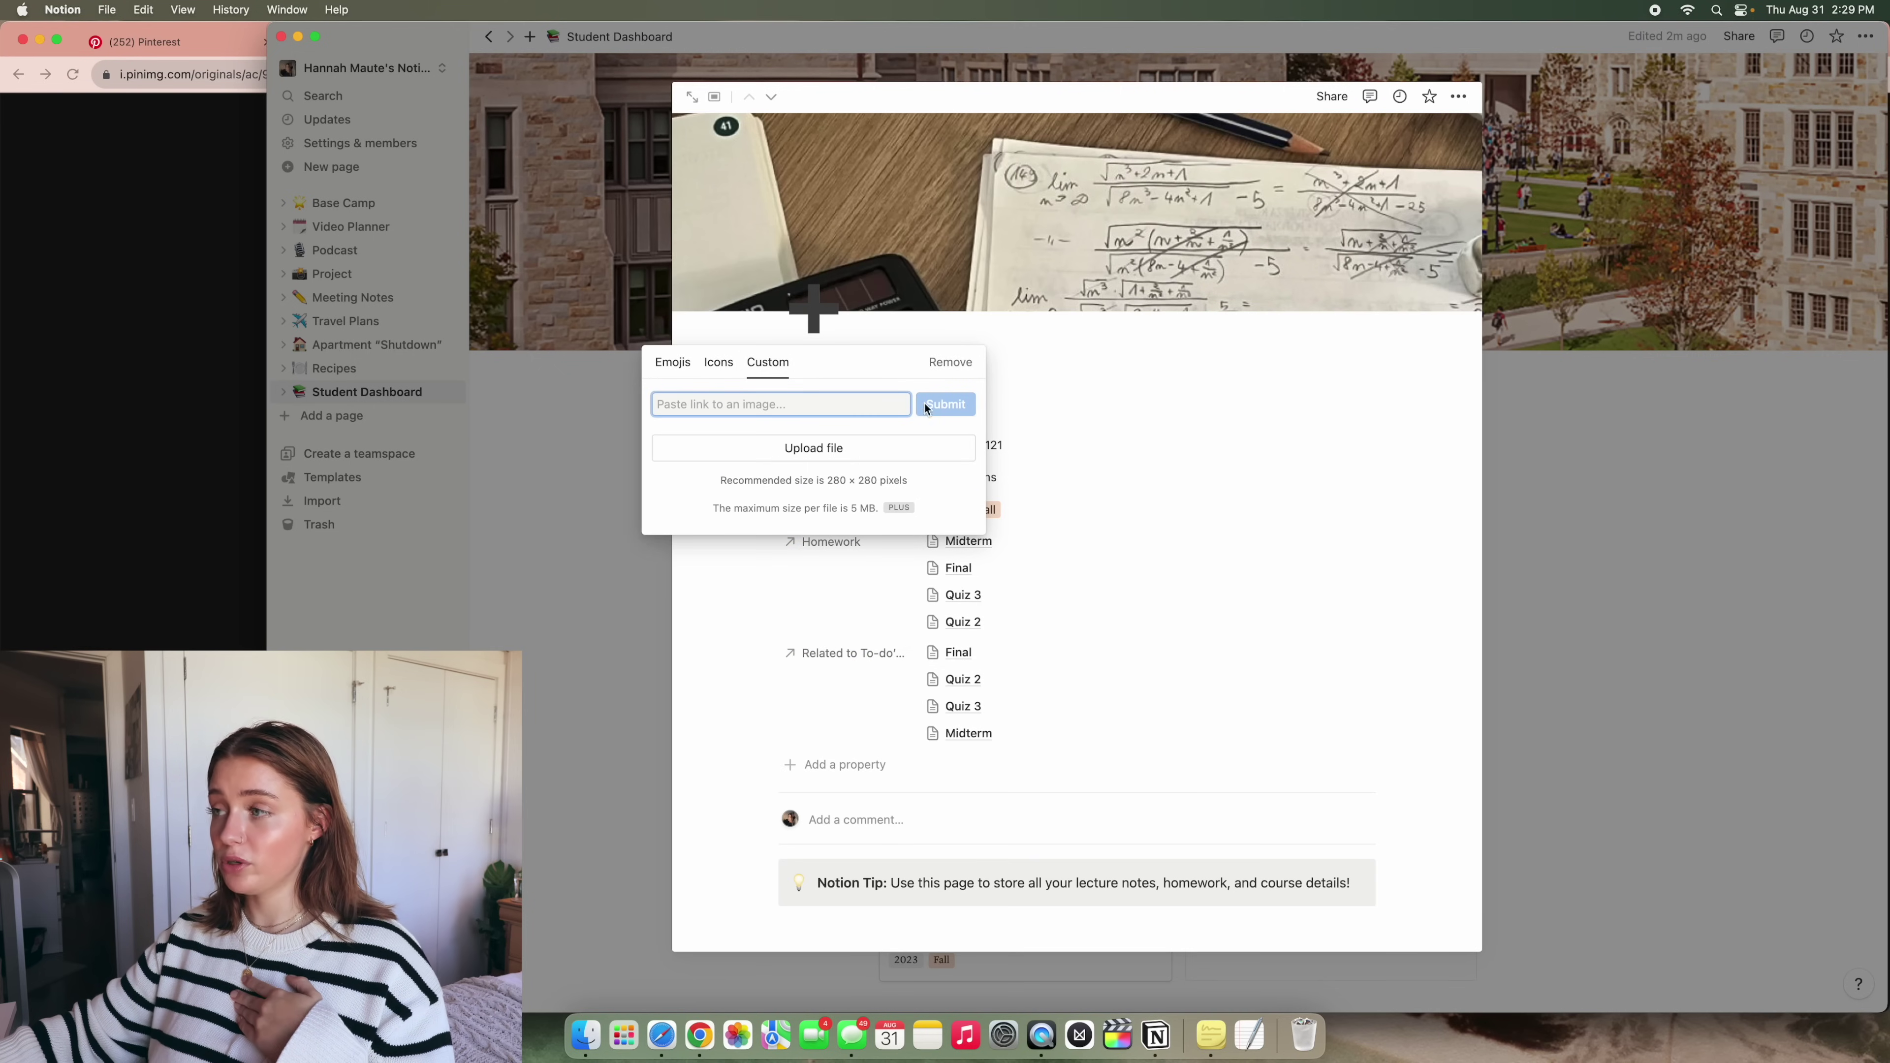
{"action": "left_click", "coordinate": [673, 363]}
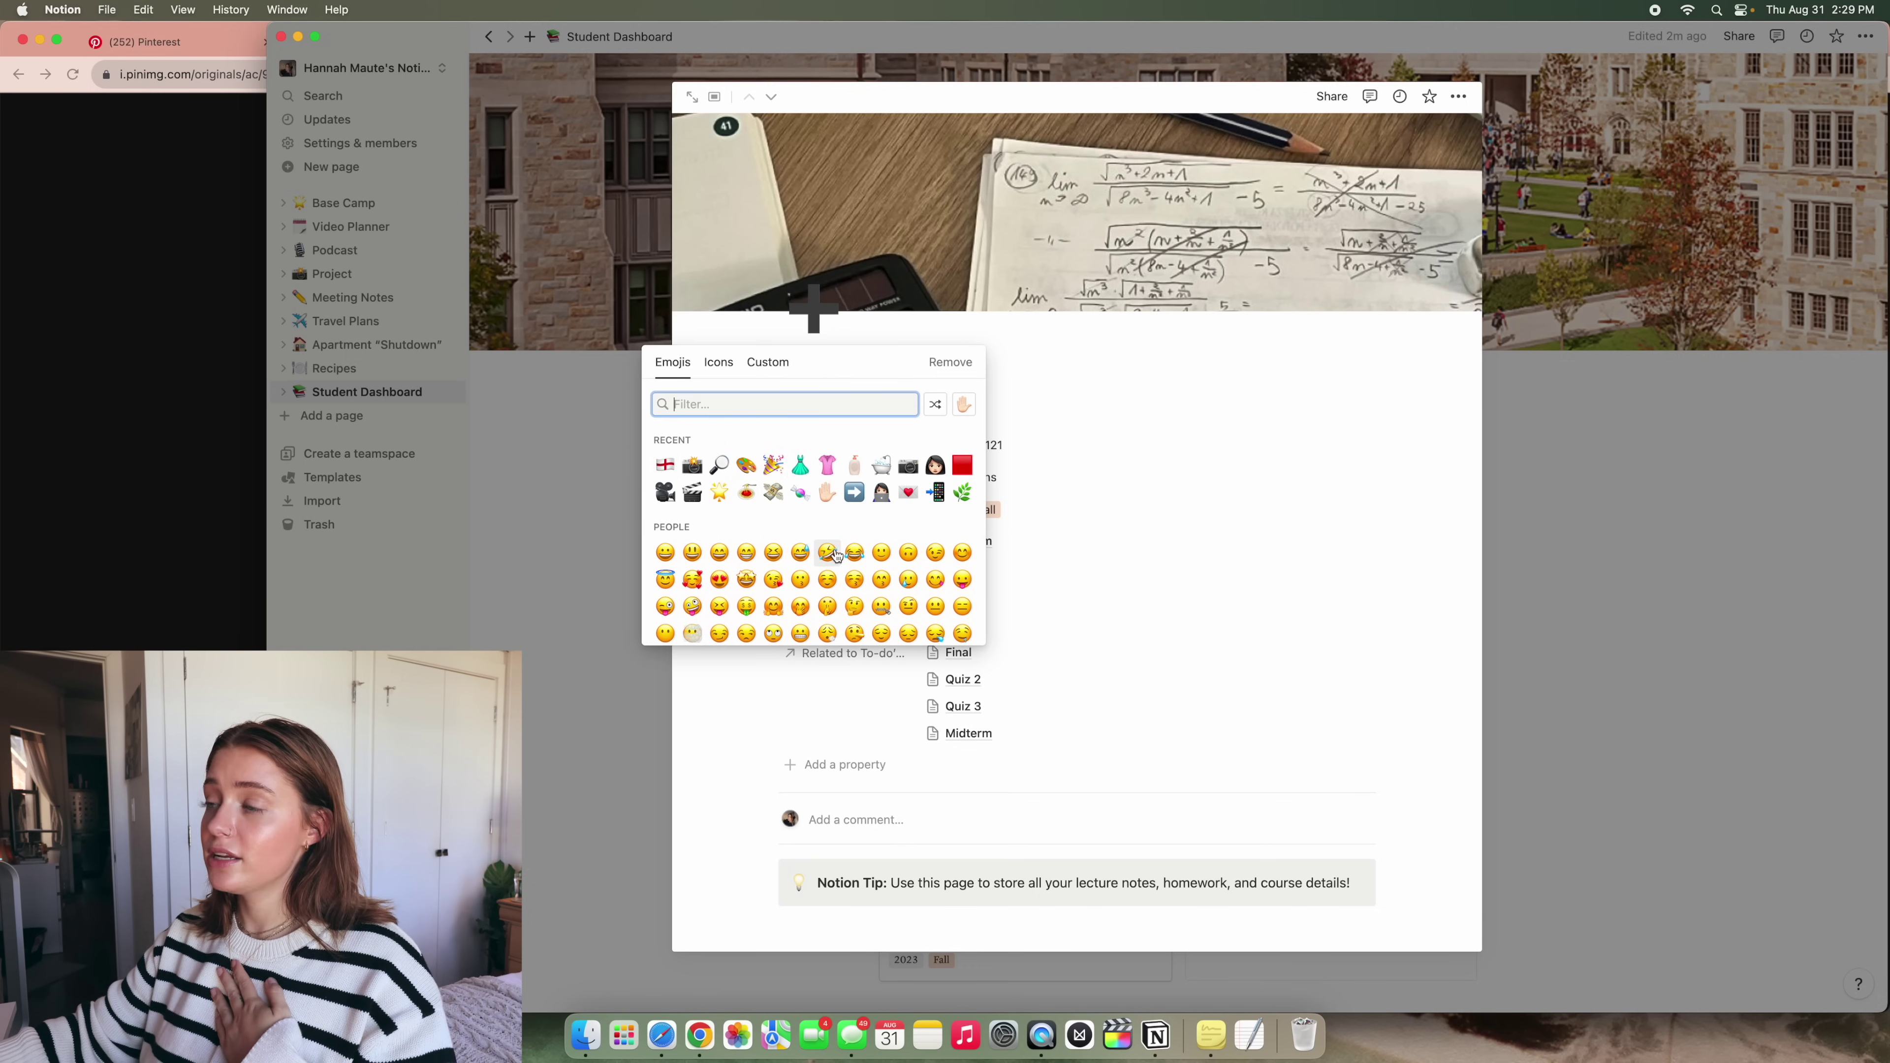
{"action": "scroll", "coordinate": [912, 572], "scroll_direction": "down", "scroll_amount": 20}
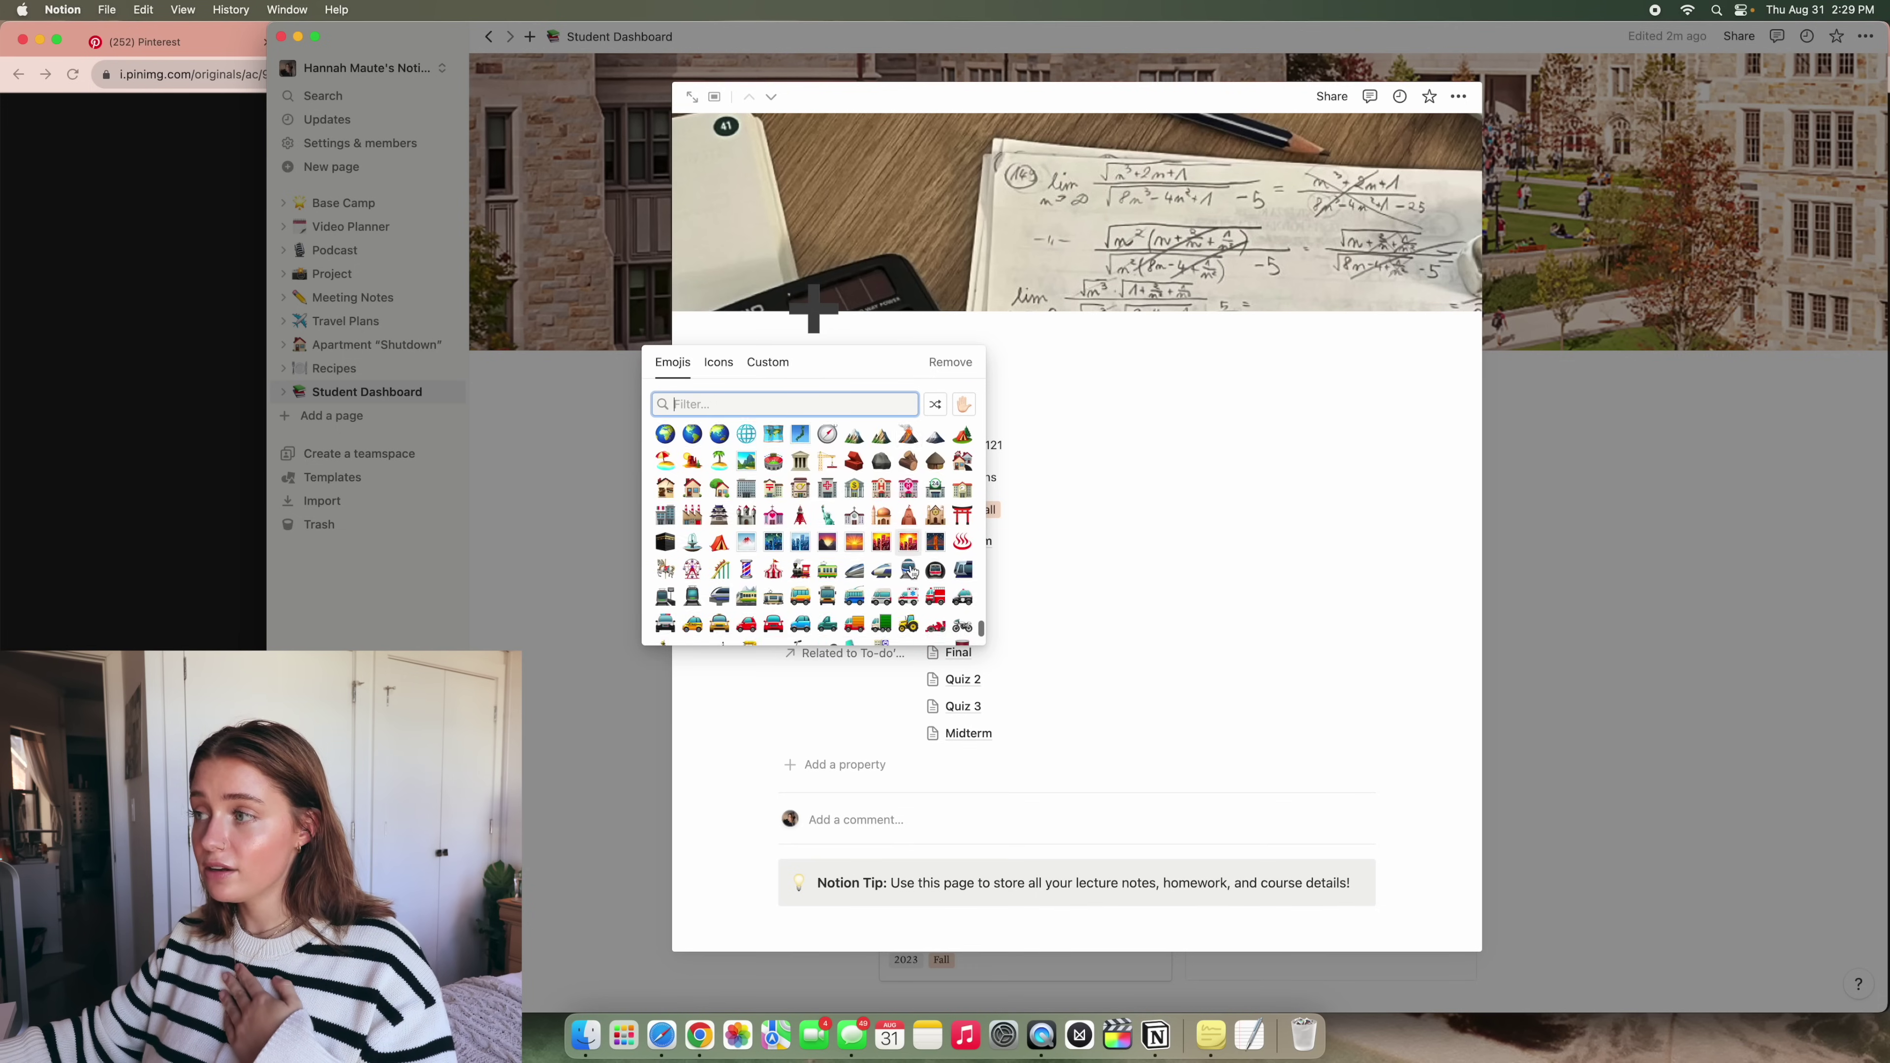
{"action": "scroll", "coordinate": [907, 566], "scroll_direction": "down", "scroll_amount": 15}
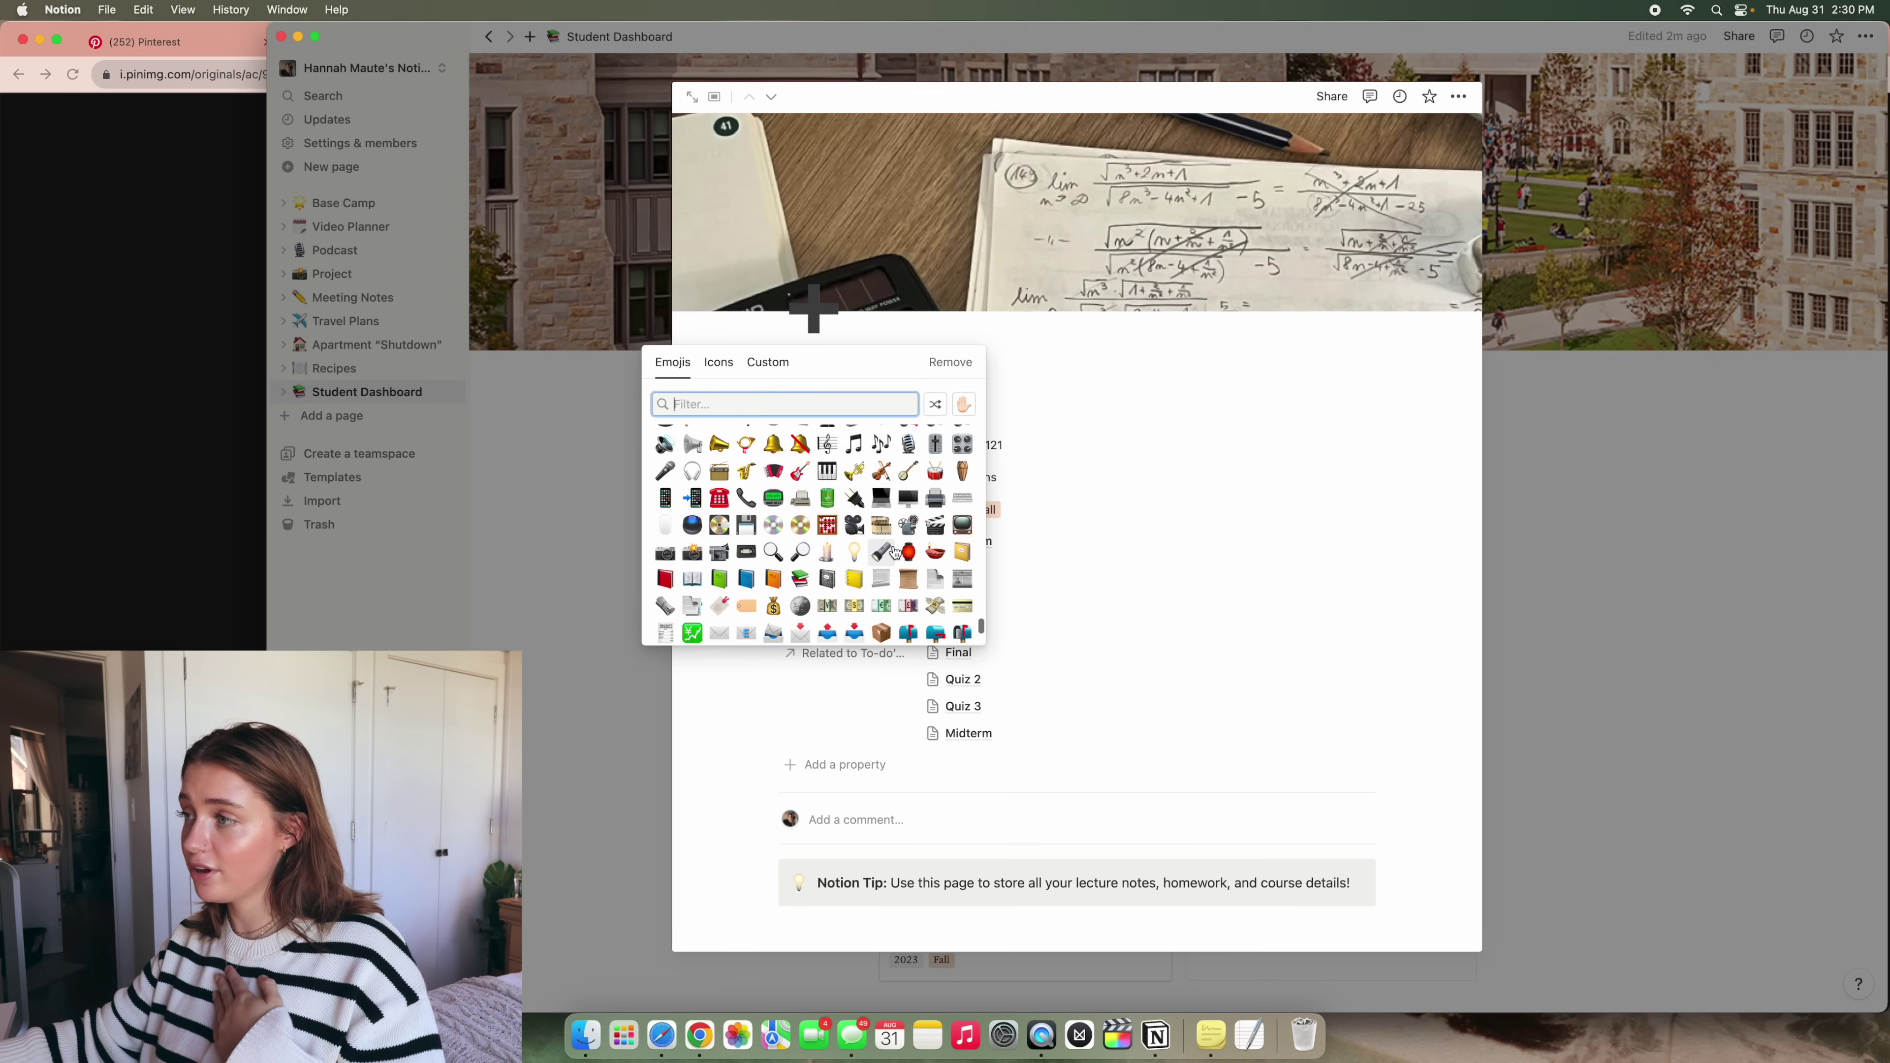
{"action": "left_click", "coordinate": [1023, 406]}
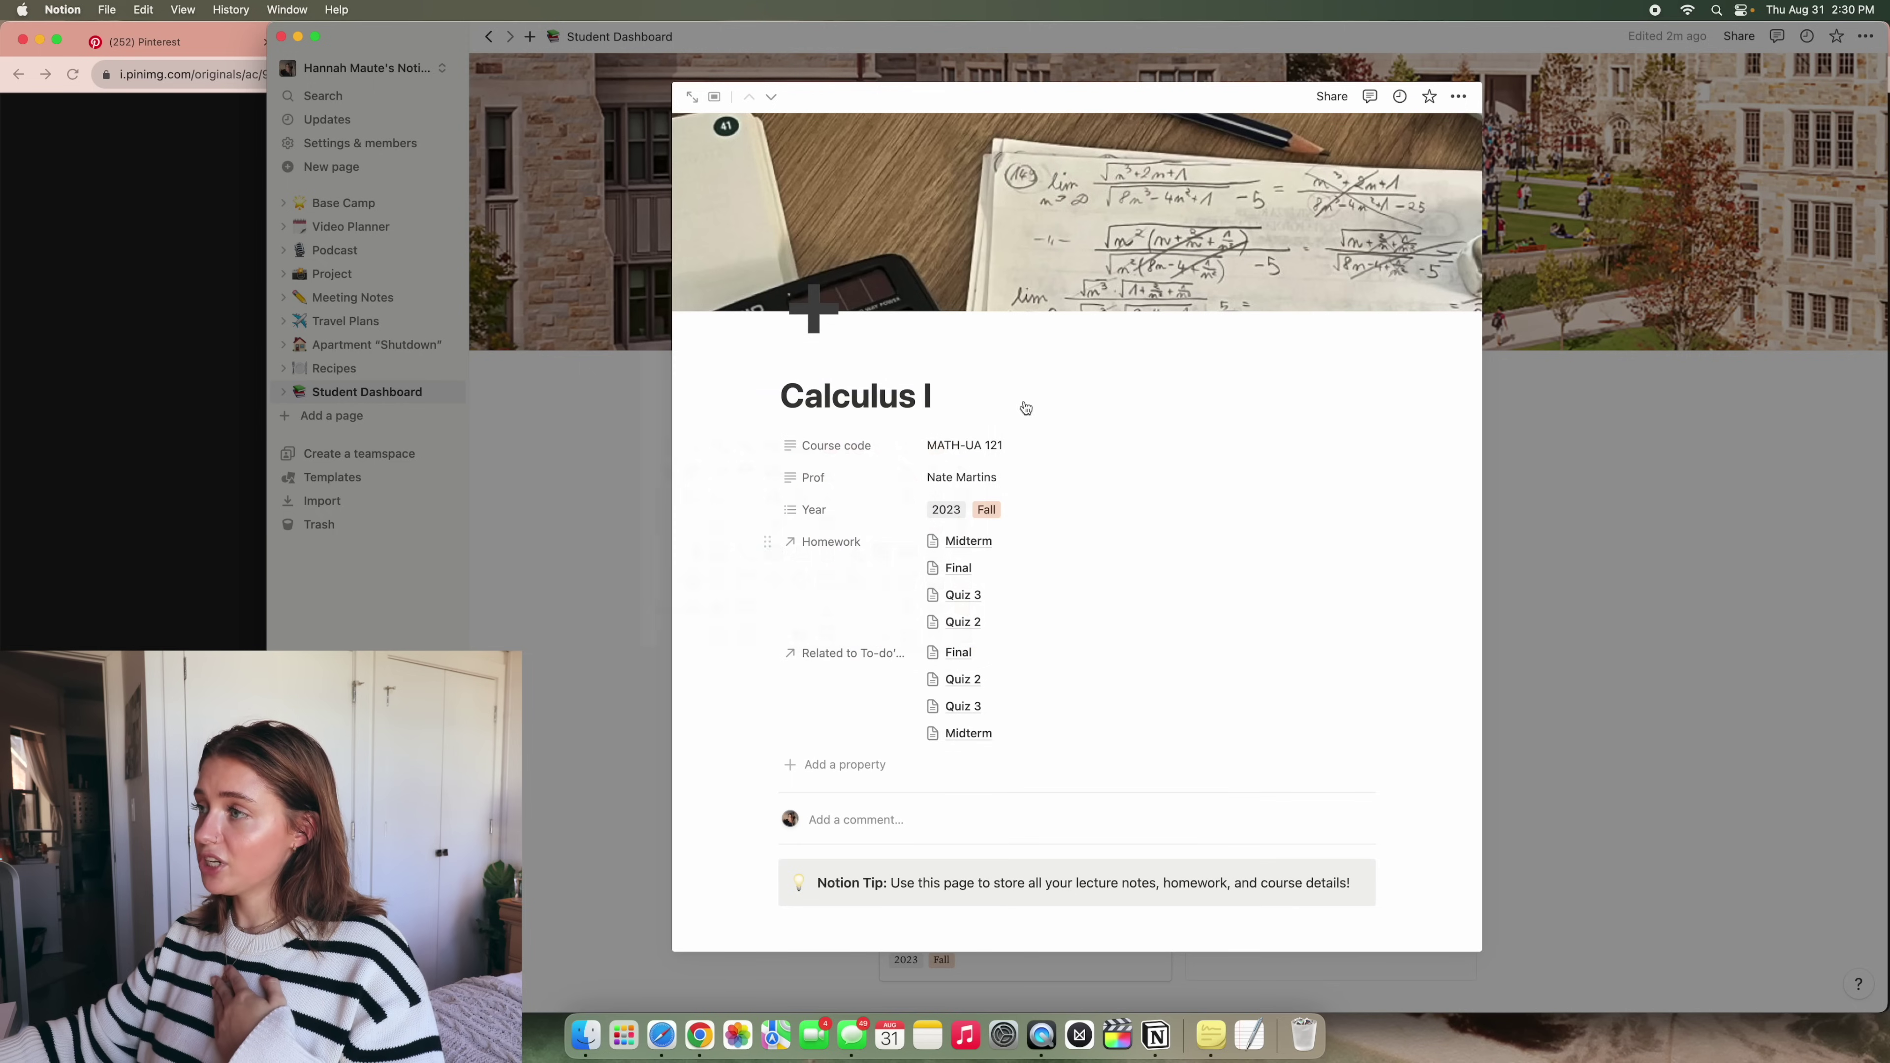
{"action": "left_click", "coordinate": [811, 325]}
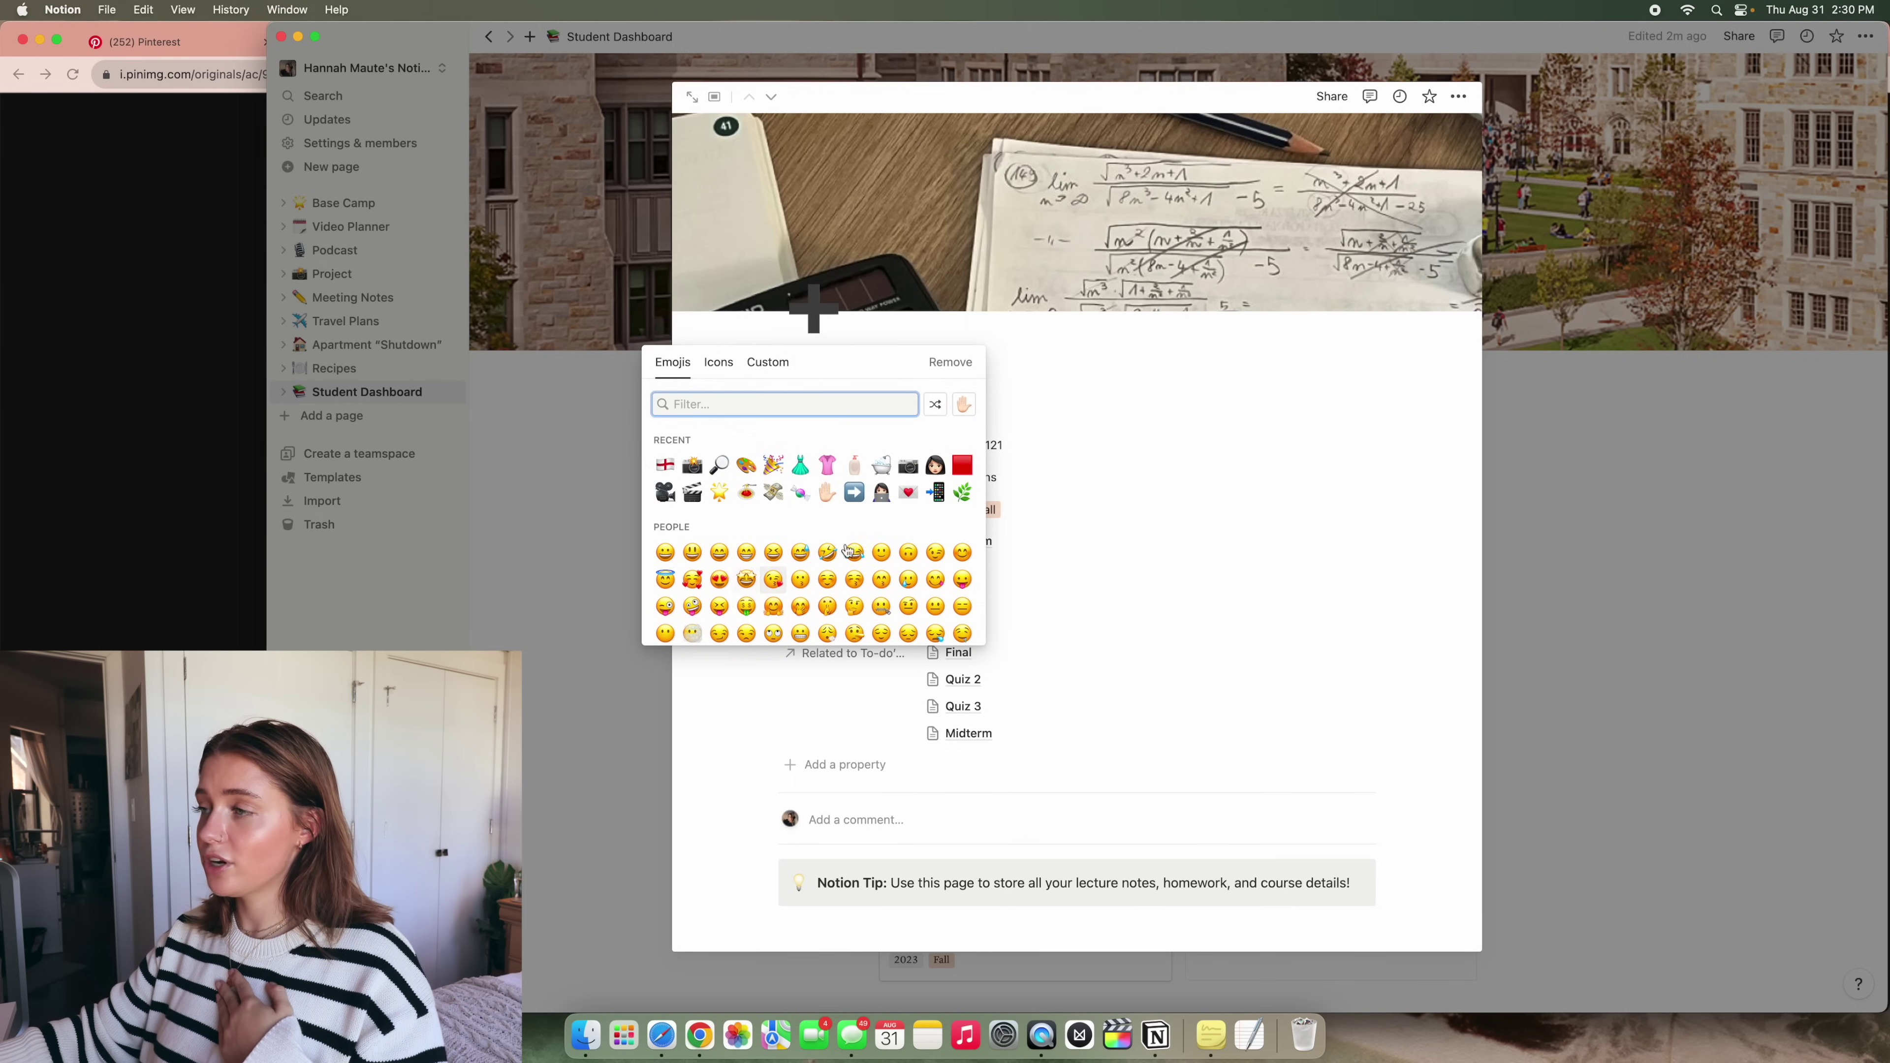
{"action": "left_click", "coordinate": [603, 244]}
{"action": "left_click", "coordinate": [603, 244]}
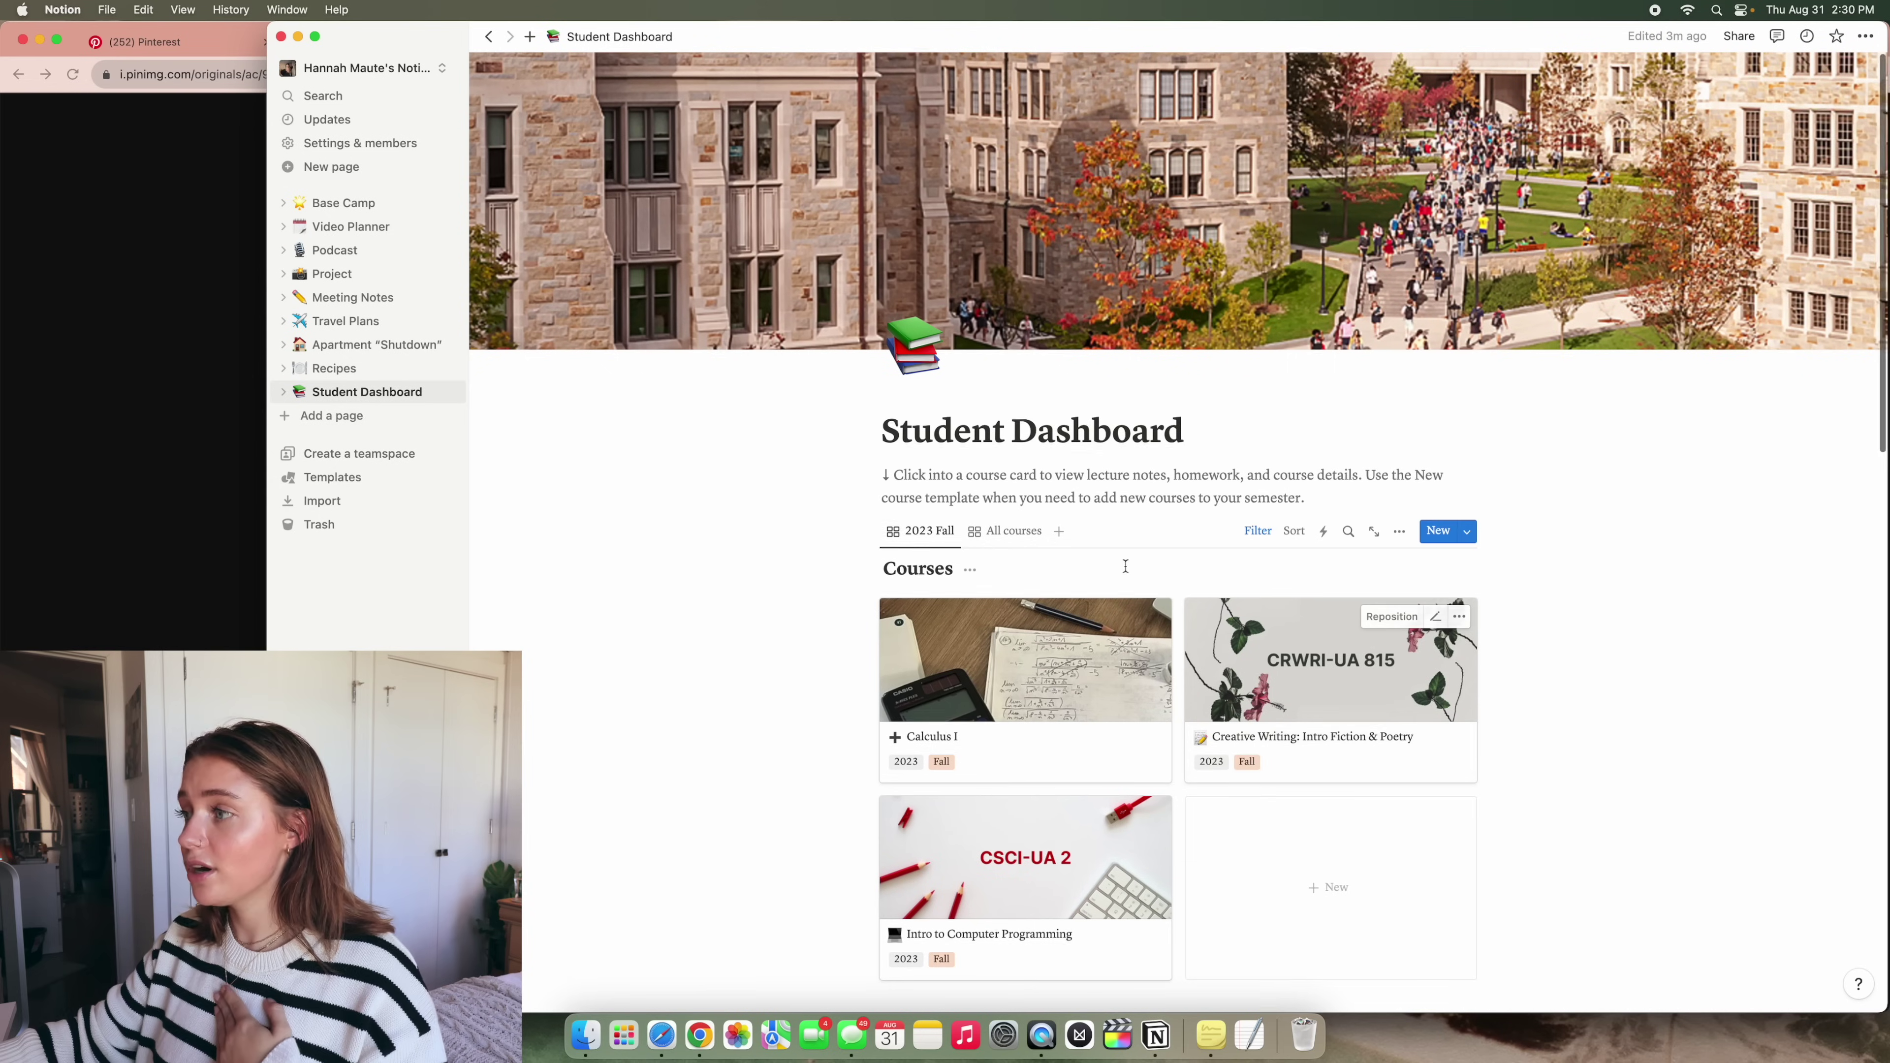
Select and delete the intro description paragraph under the Student Dashboard title
{"action": "scroll", "coordinate": [1284, 381], "scroll_direction": "down", "scroll_amount": 3}
{"action": "scroll", "coordinate": [1284, 381], "scroll_direction": "up", "scroll_amount": 1}
{"action": "scroll", "coordinate": [1284, 381], "scroll_direction": "up", "scroll_amount": 1}
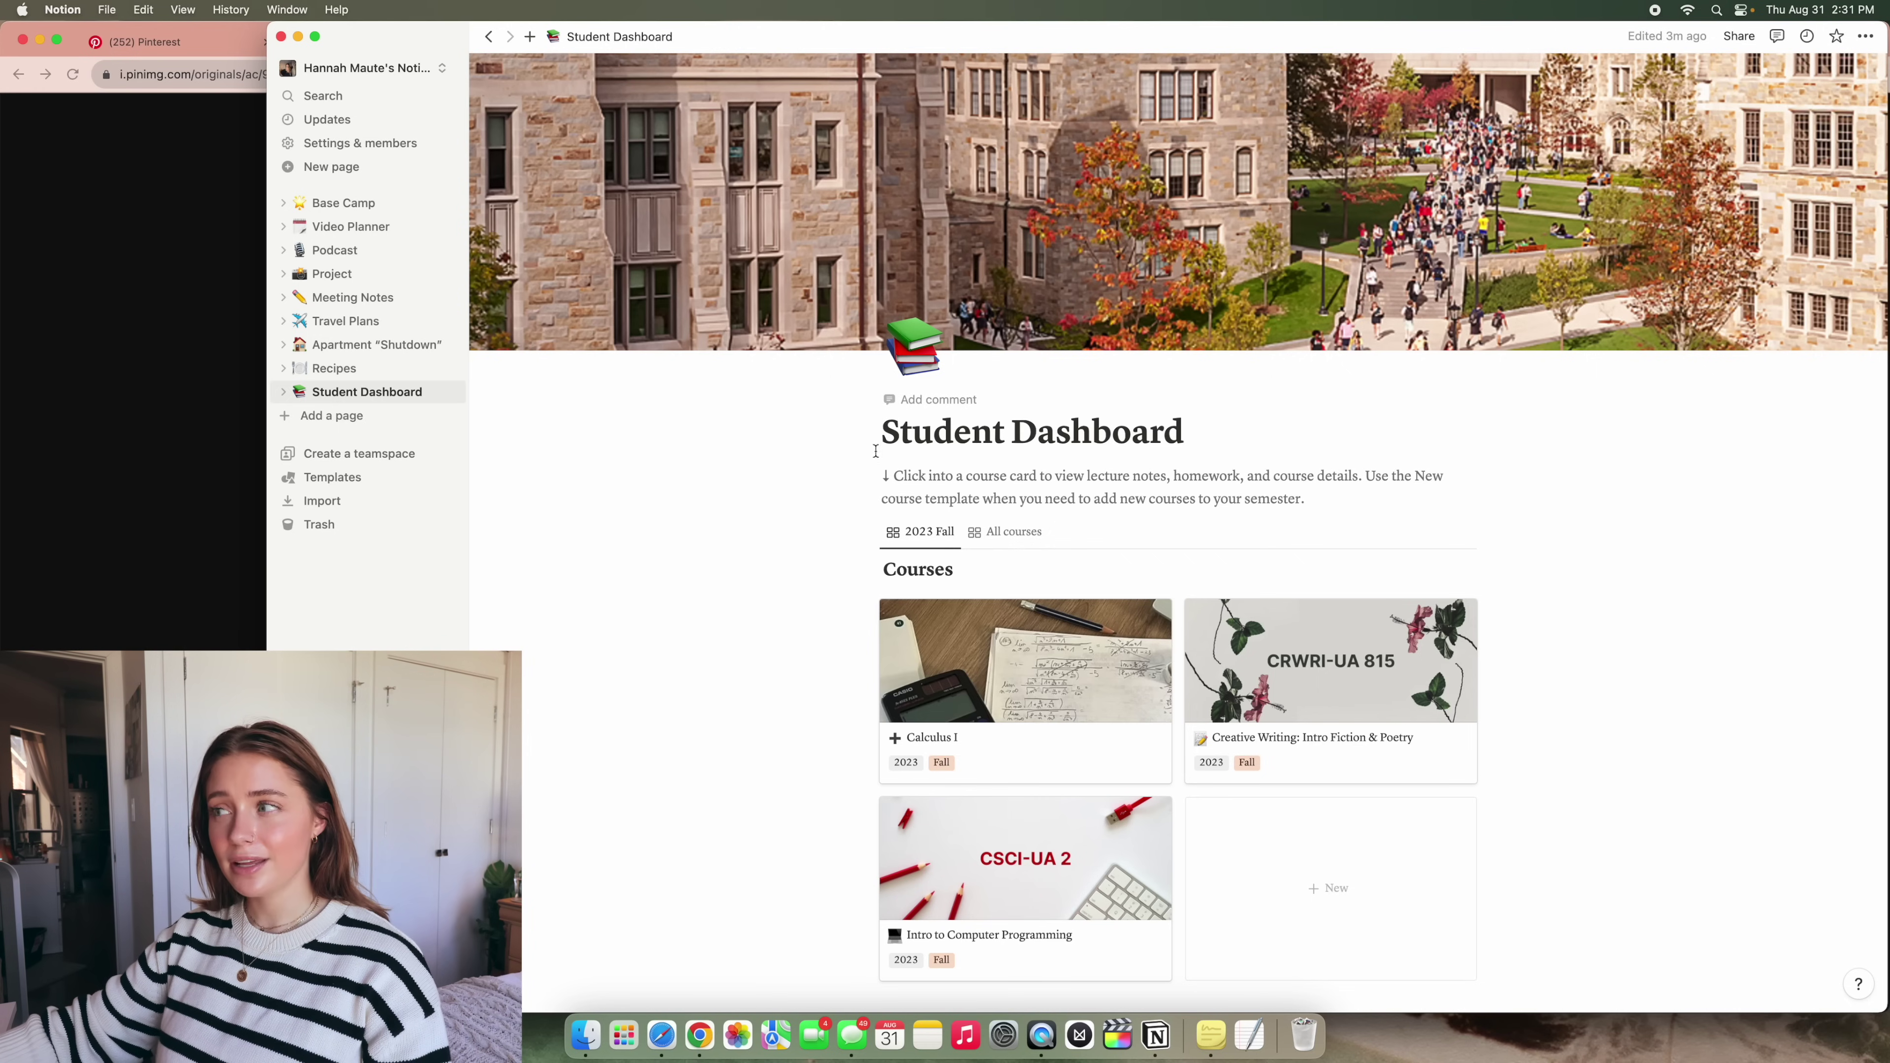
{"action": "left_click_drag", "start_coordinate": [1338, 495], "coordinate": [886, 468]}
{"action": "key", "text": "BackSpace"}
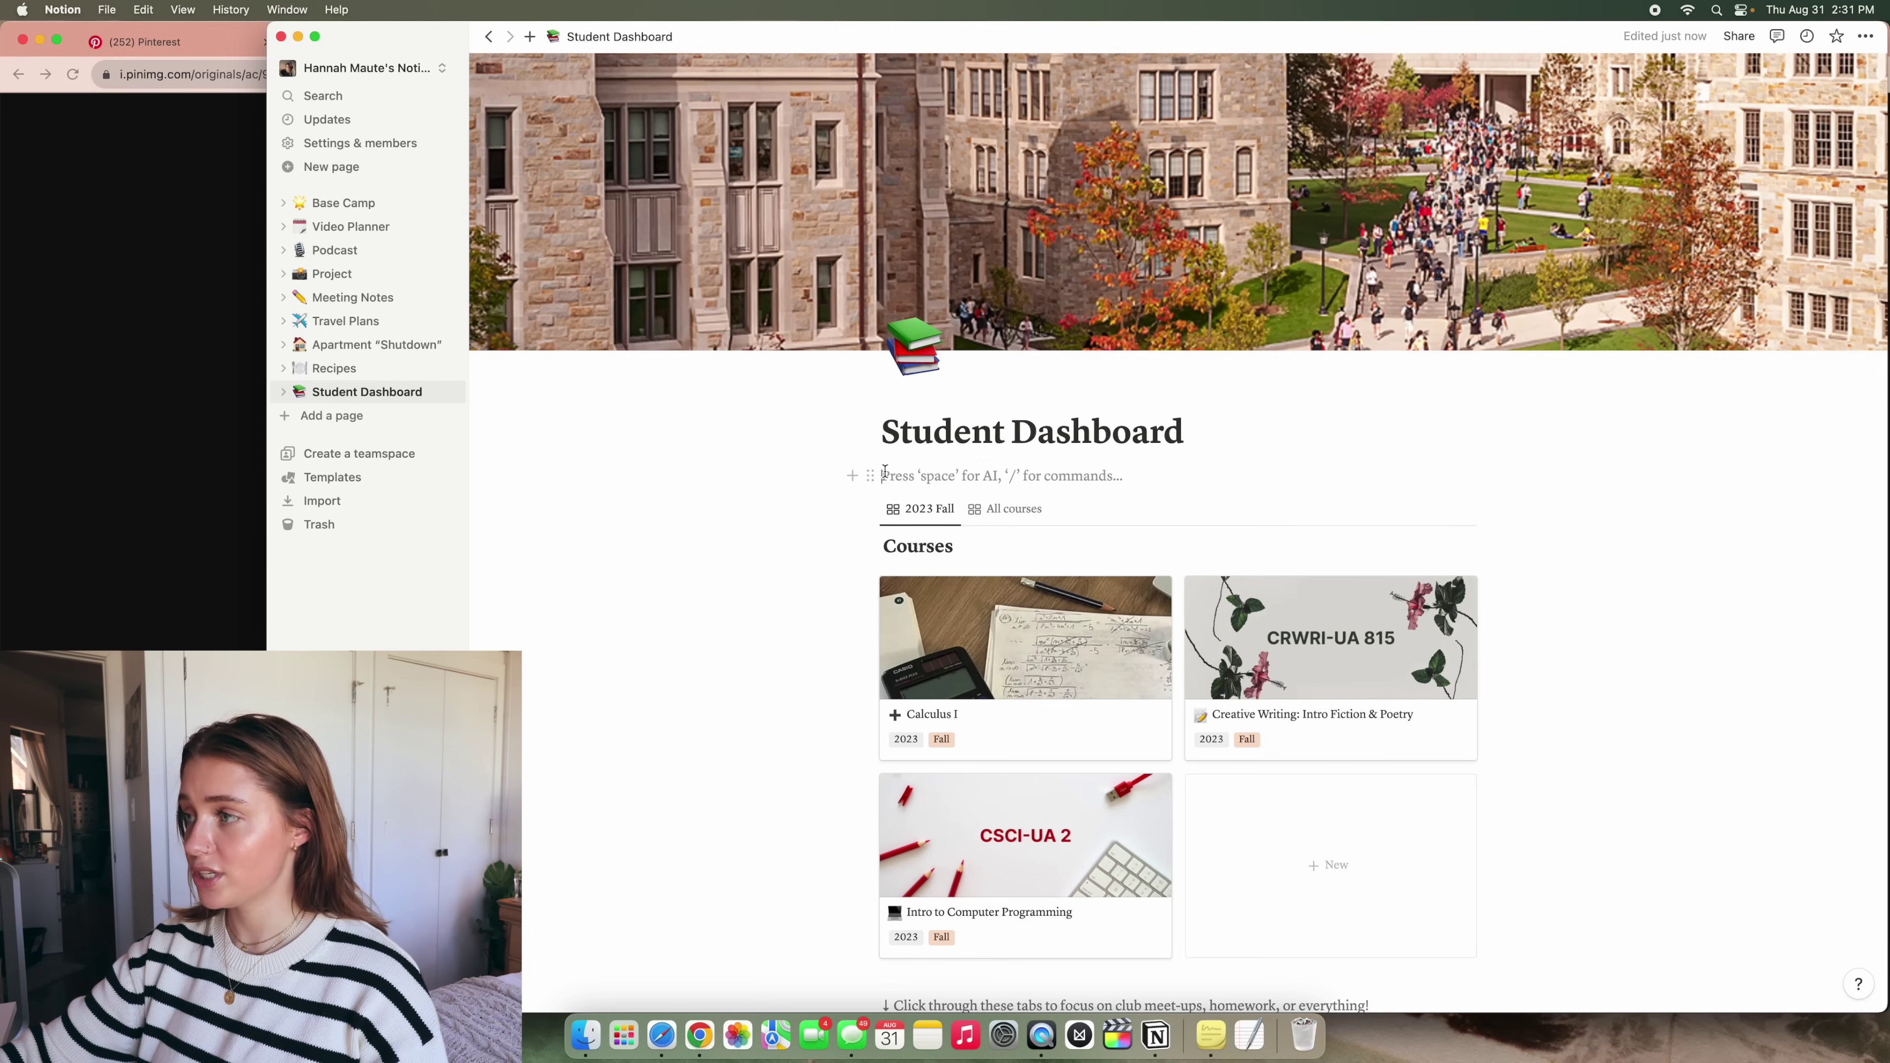
Turn the empty line under the Student Dashboard title into a Heading 2 block using the / menu
{"action": "type", "text": "/"}
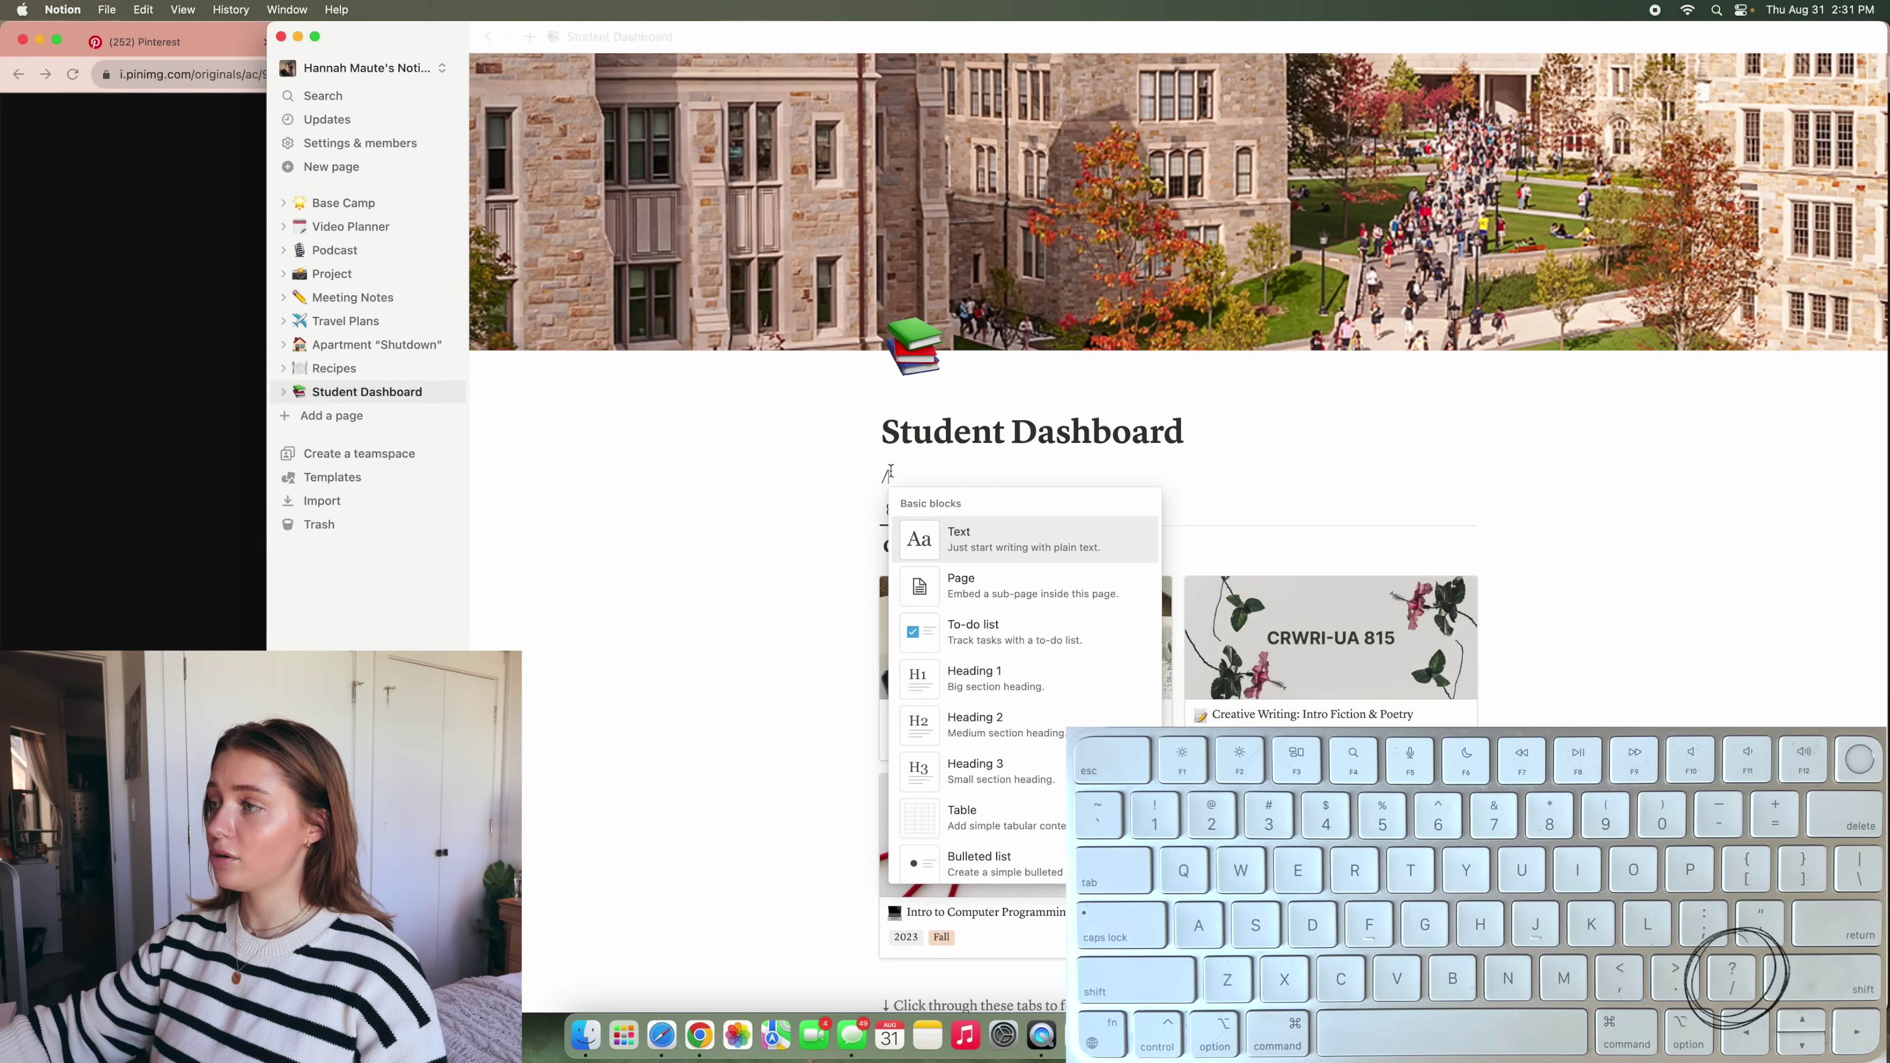
{"action": "scroll", "coordinate": [1019, 601], "scroll_direction": "down", "scroll_amount": 5}
{"action": "scroll", "coordinate": [1024, 604], "scroll_direction": "down", "scroll_amount": 5}
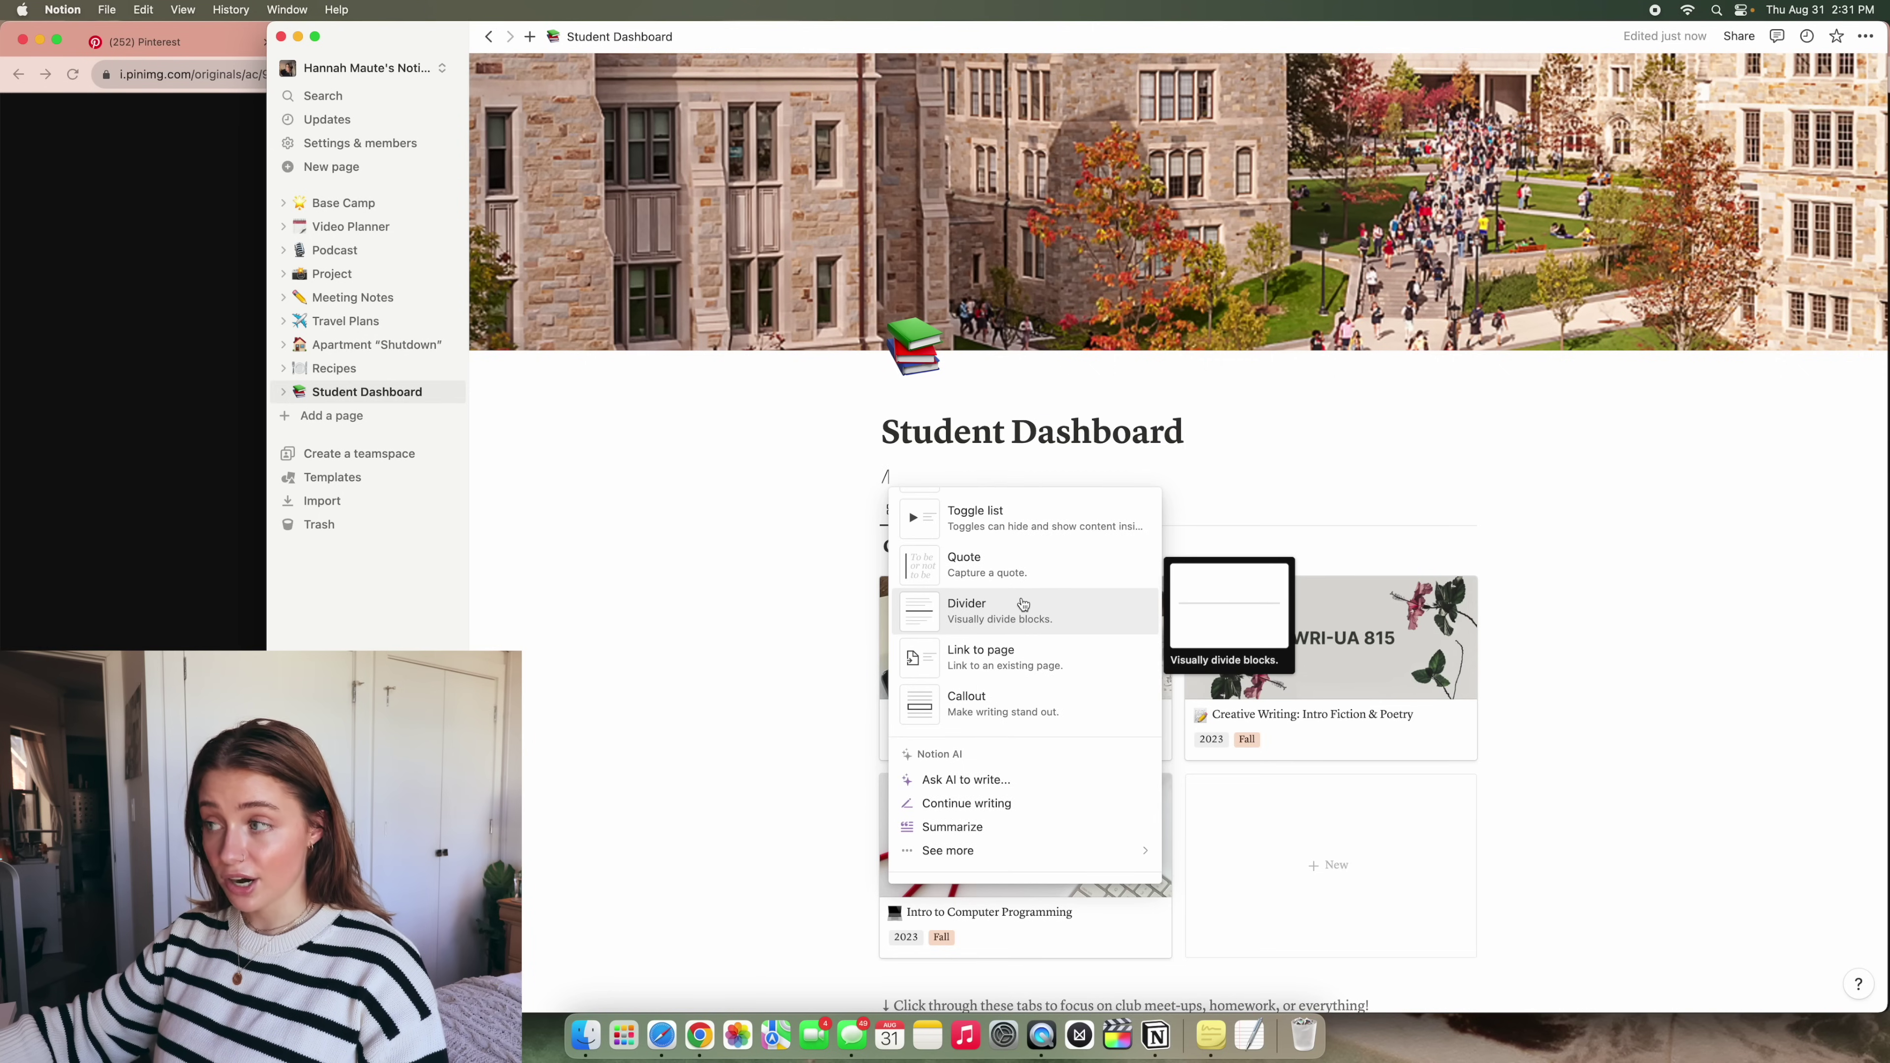
{"action": "scroll", "coordinate": [1023, 604], "scroll_direction": "down", "scroll_amount": 10}
{"action": "scroll", "coordinate": [1023, 604], "scroll_direction": "down", "scroll_amount": 10}
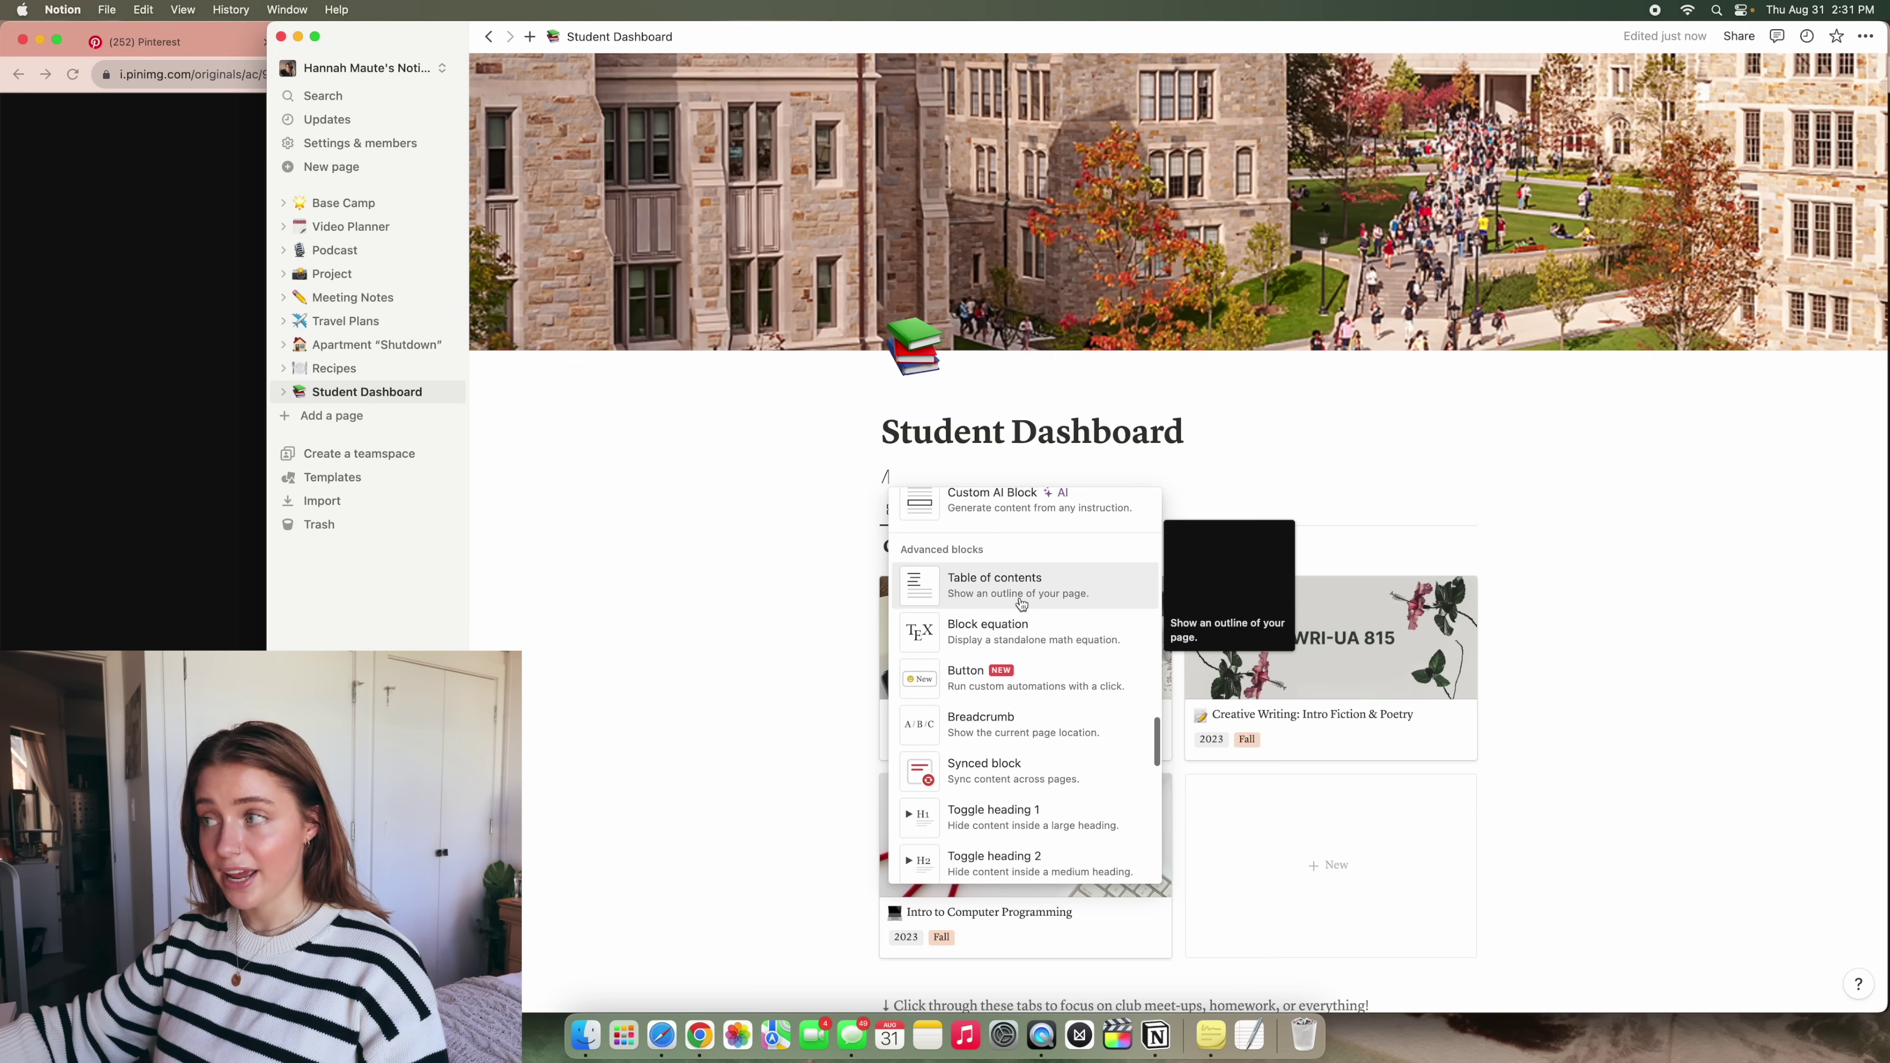
{"action": "scroll", "coordinate": [1021, 602], "scroll_direction": "down", "scroll_amount": 2}
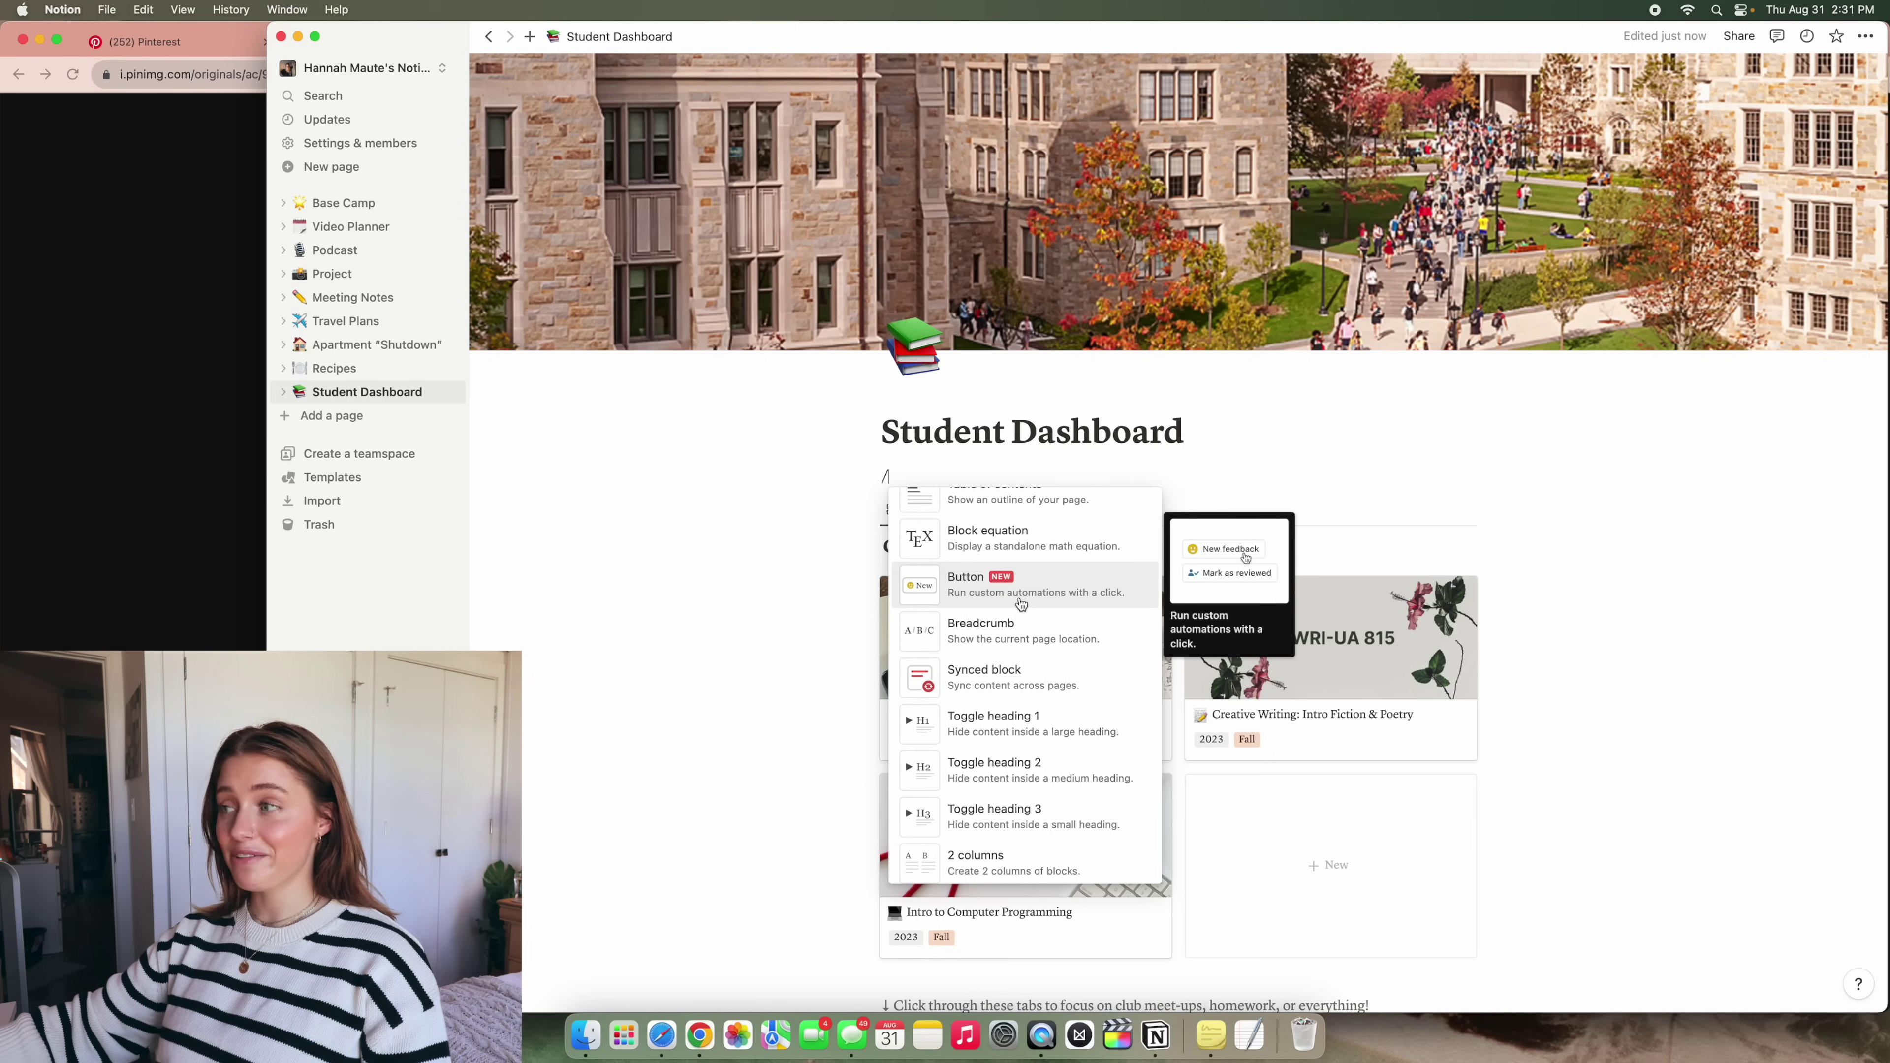
{"action": "scroll", "coordinate": [1022, 603], "scroll_direction": "down", "scroll_amount": 10}
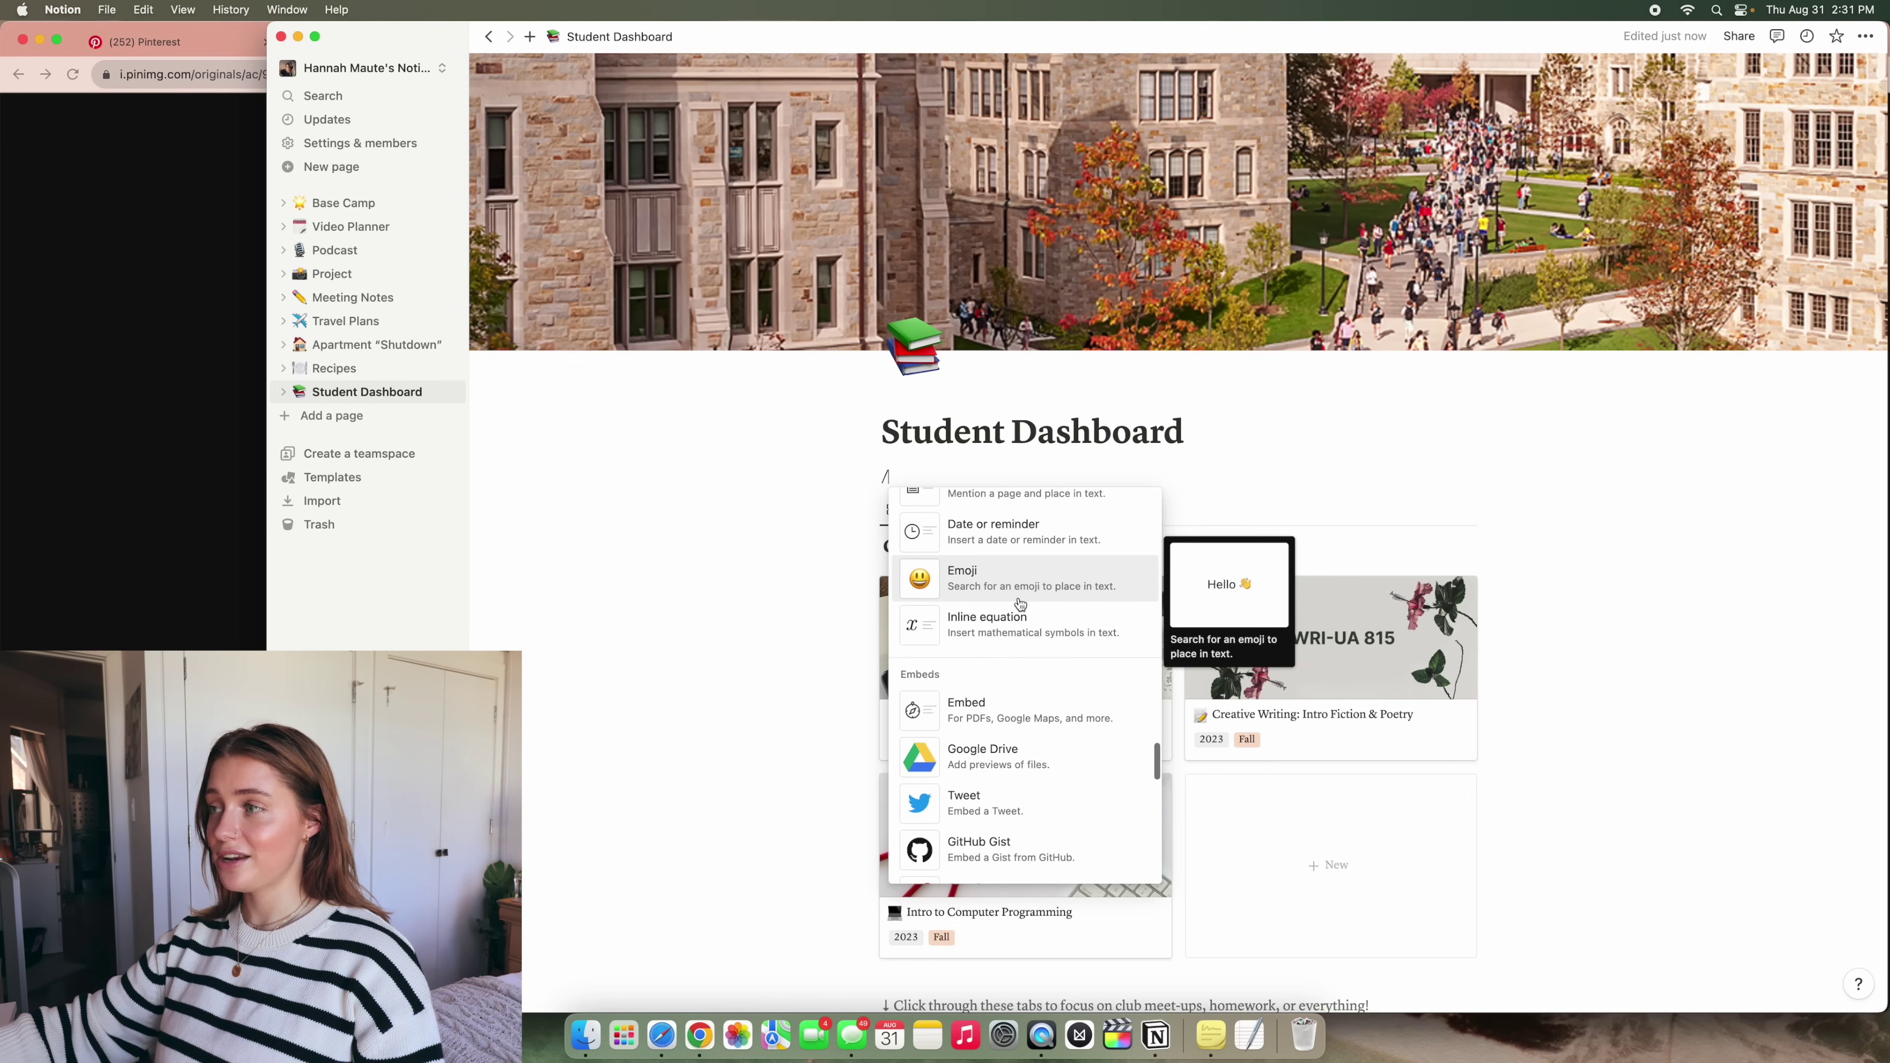
{"action": "scroll", "coordinate": [1022, 603], "scroll_direction": "up", "scroll_amount": 20}
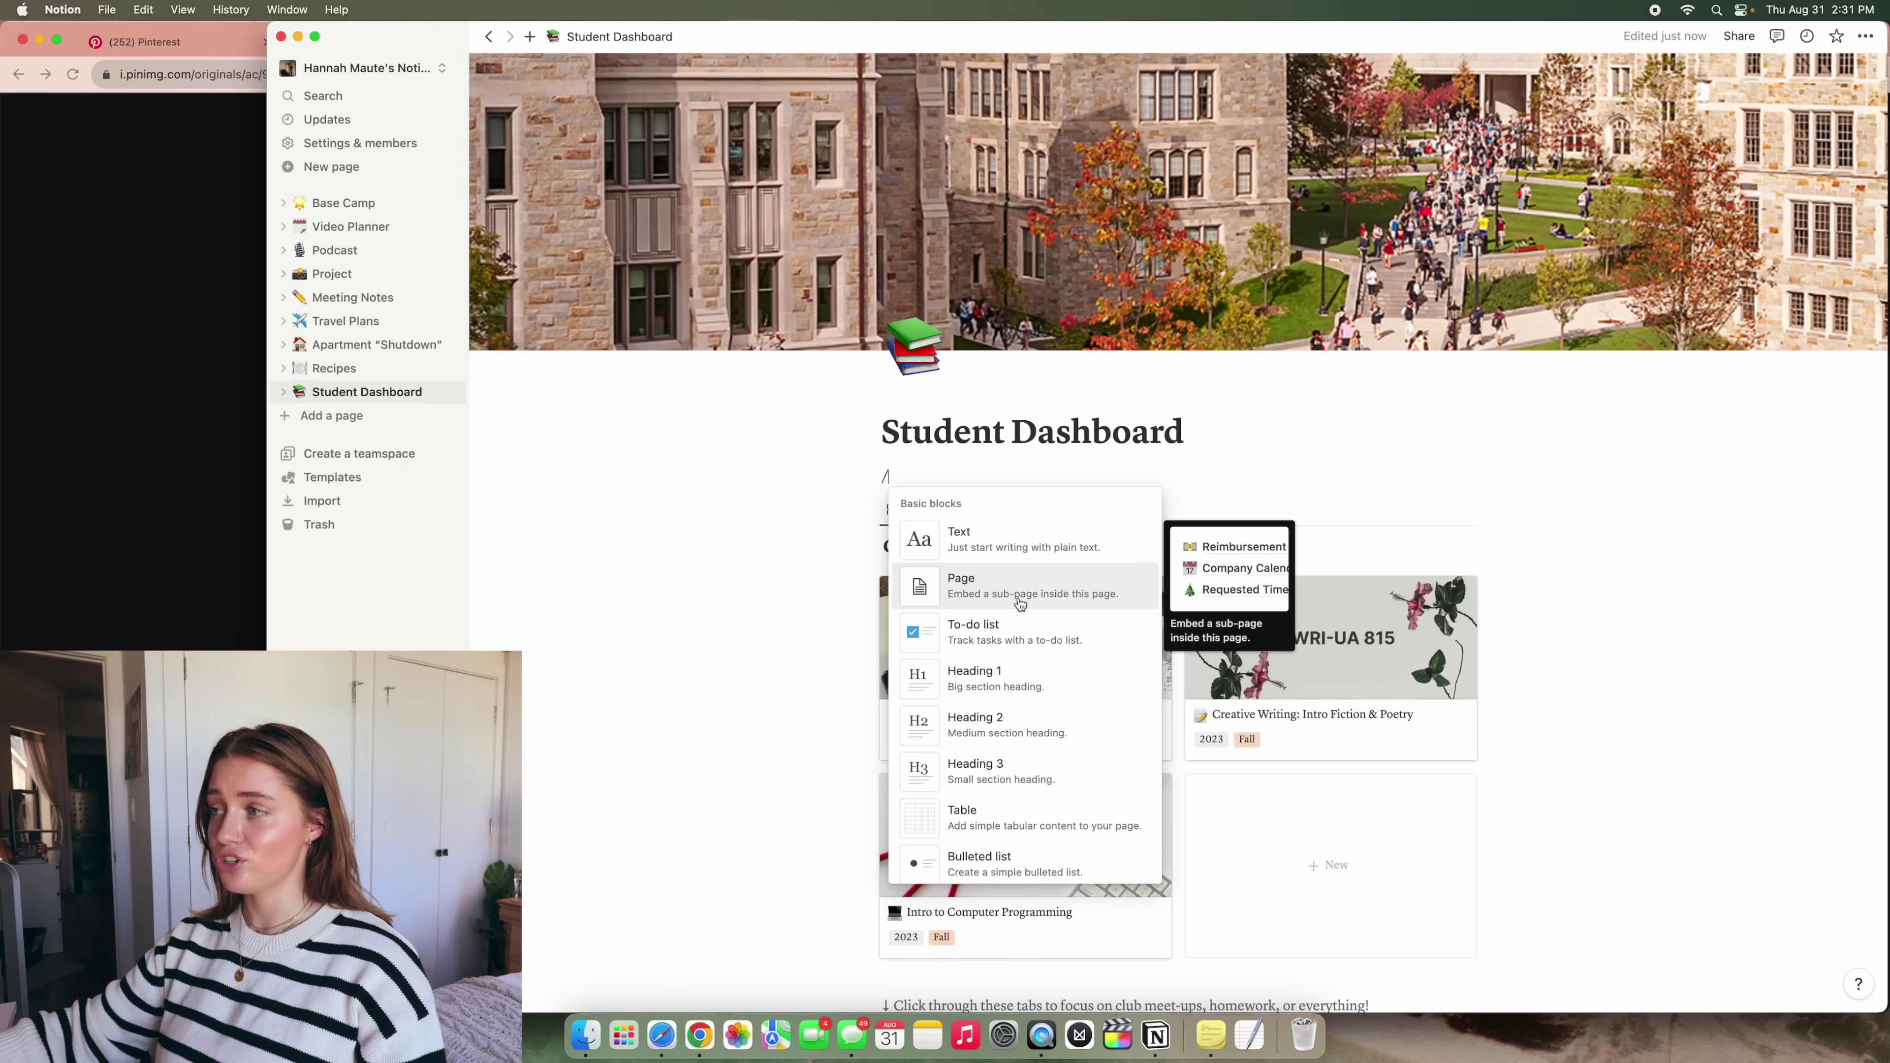
{"action": "scroll", "coordinate": [1021, 603], "scroll_direction": "down", "scroll_amount": 10}
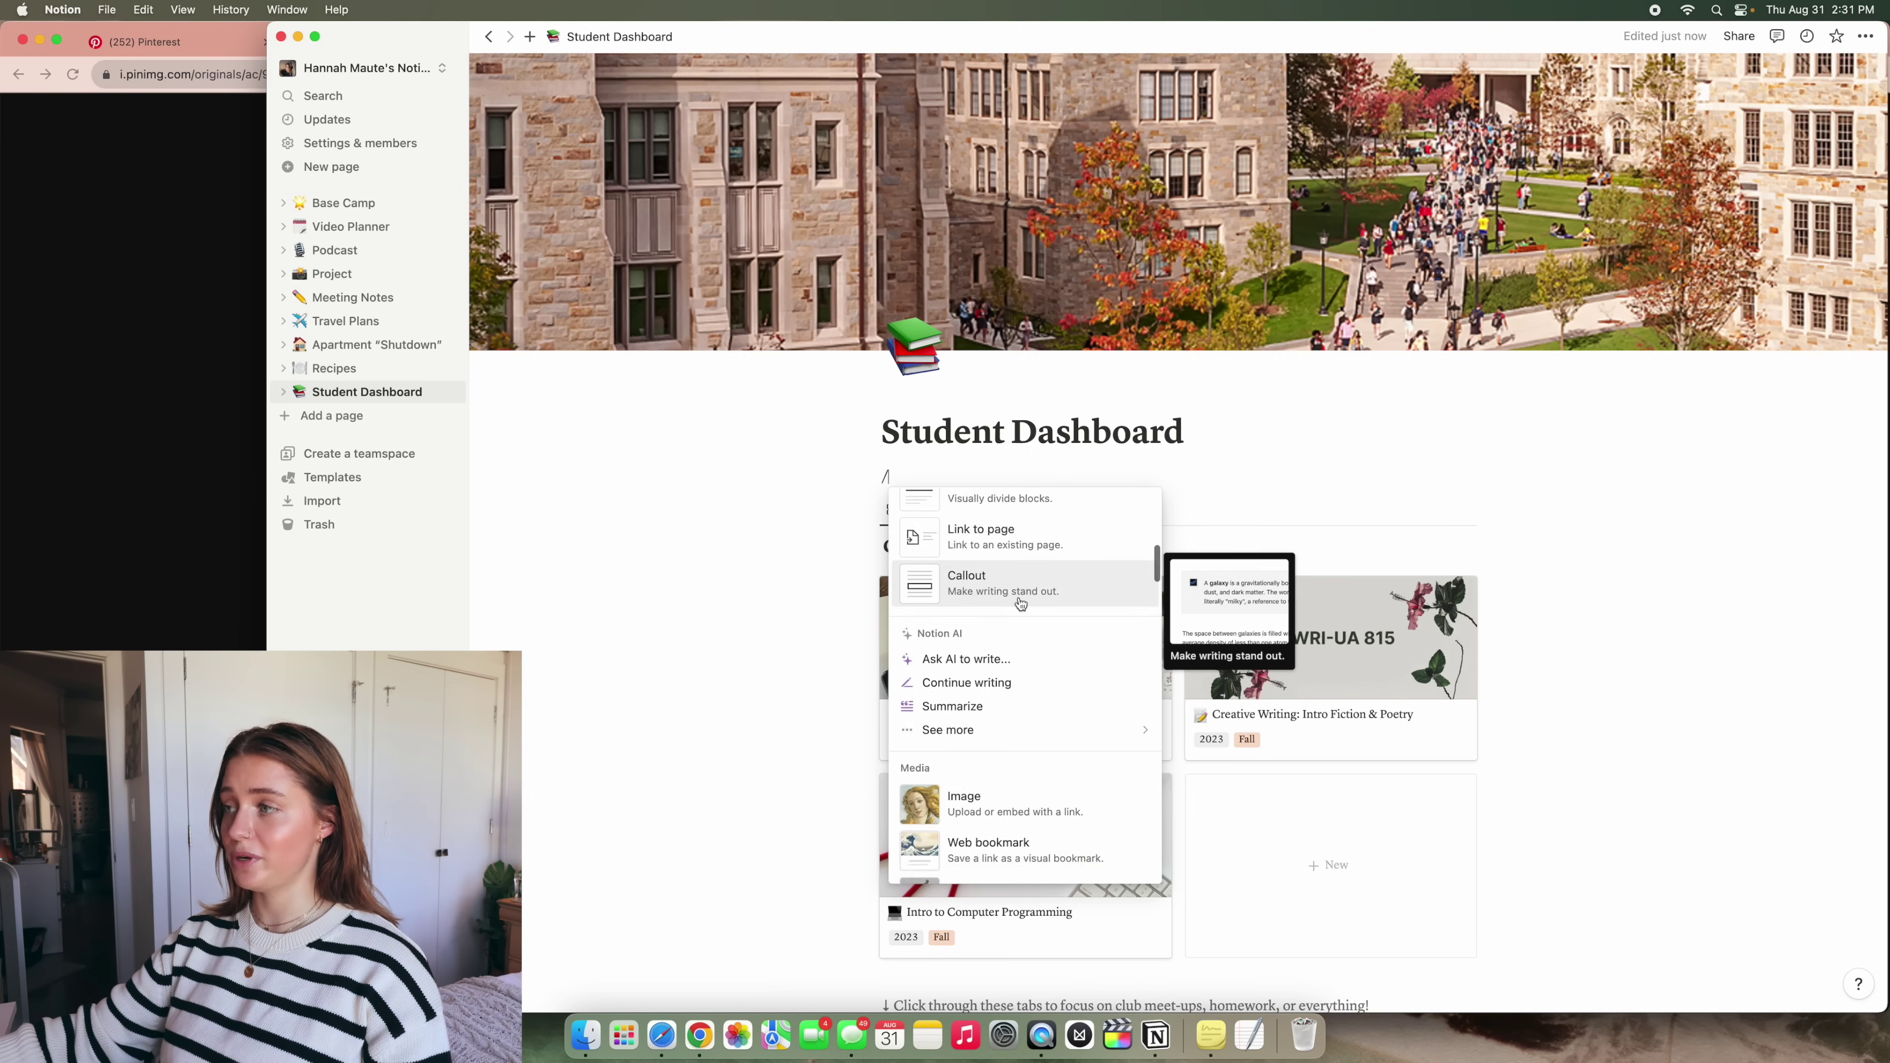
{"action": "scroll", "coordinate": [1017, 605], "scroll_direction": "up", "scroll_amount": 12}
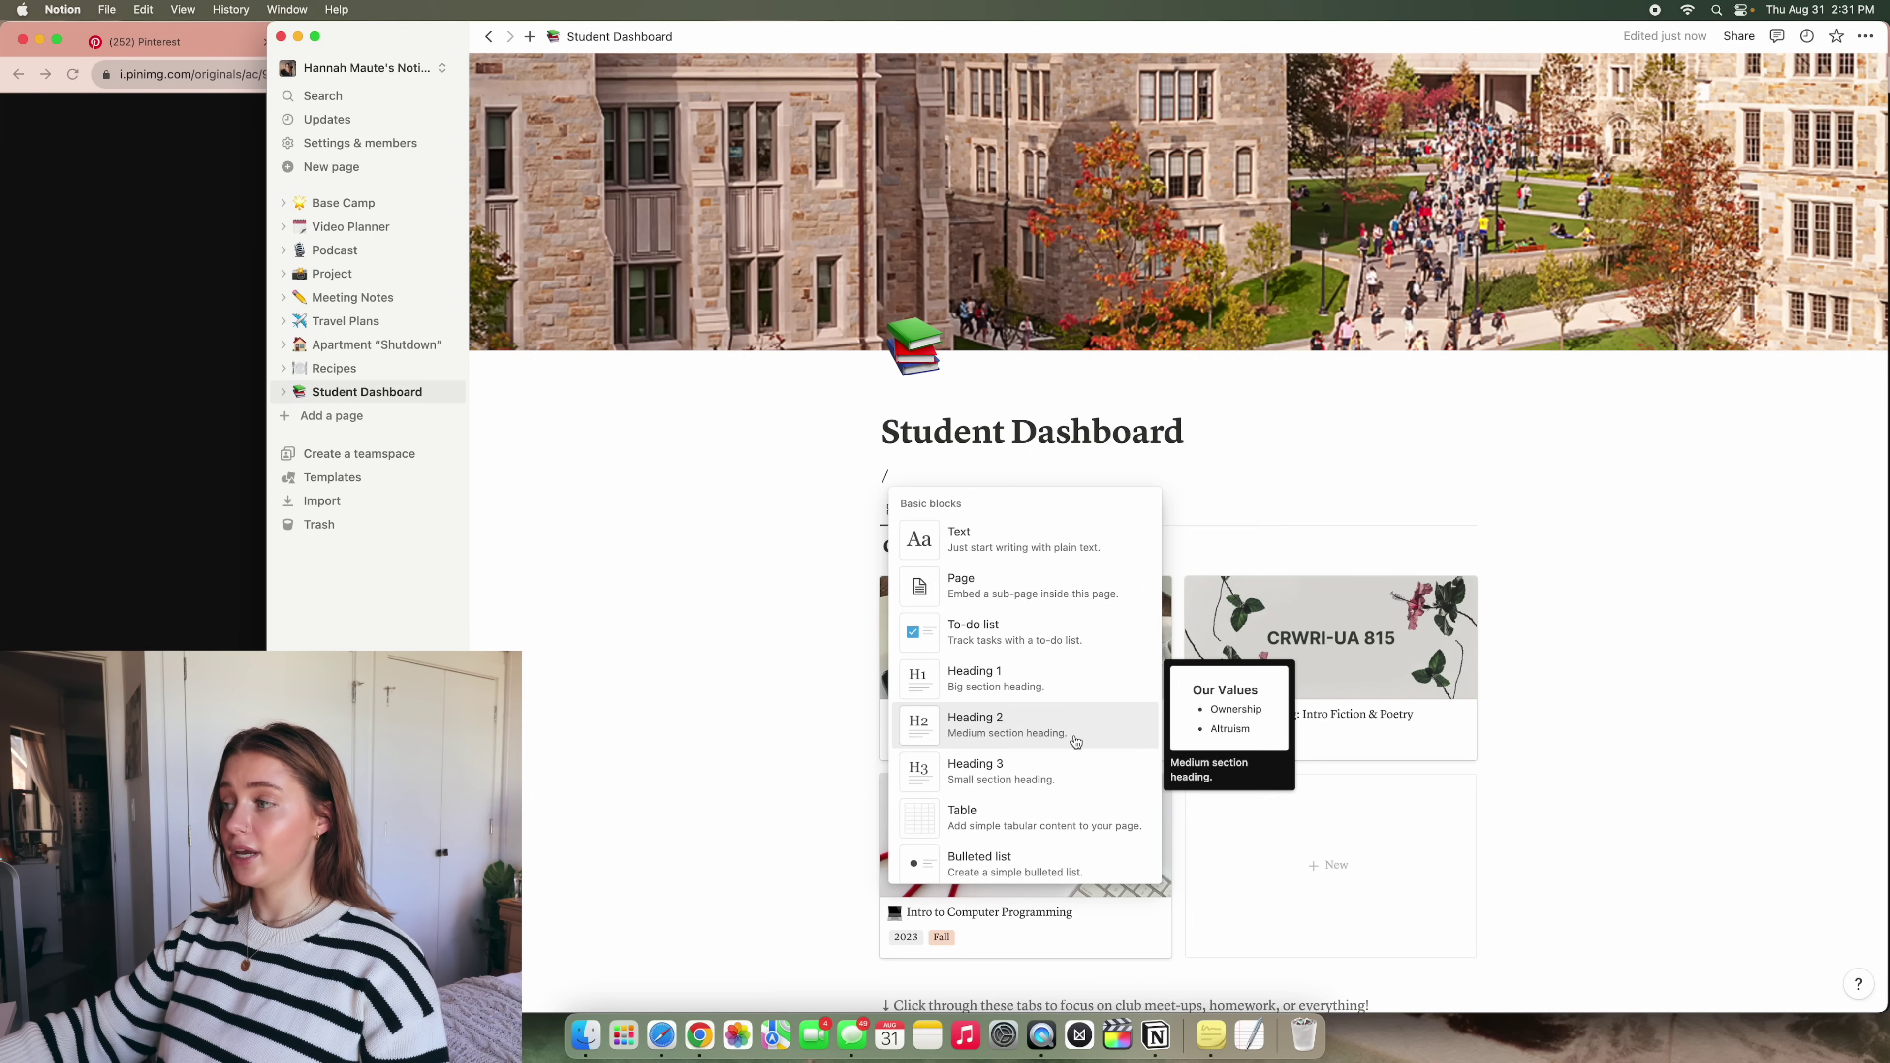
{"action": "left_click", "coordinate": [1075, 740]}
{"action": "type", "text": "A"}
{"action": "key", "text": "BackSpace"}
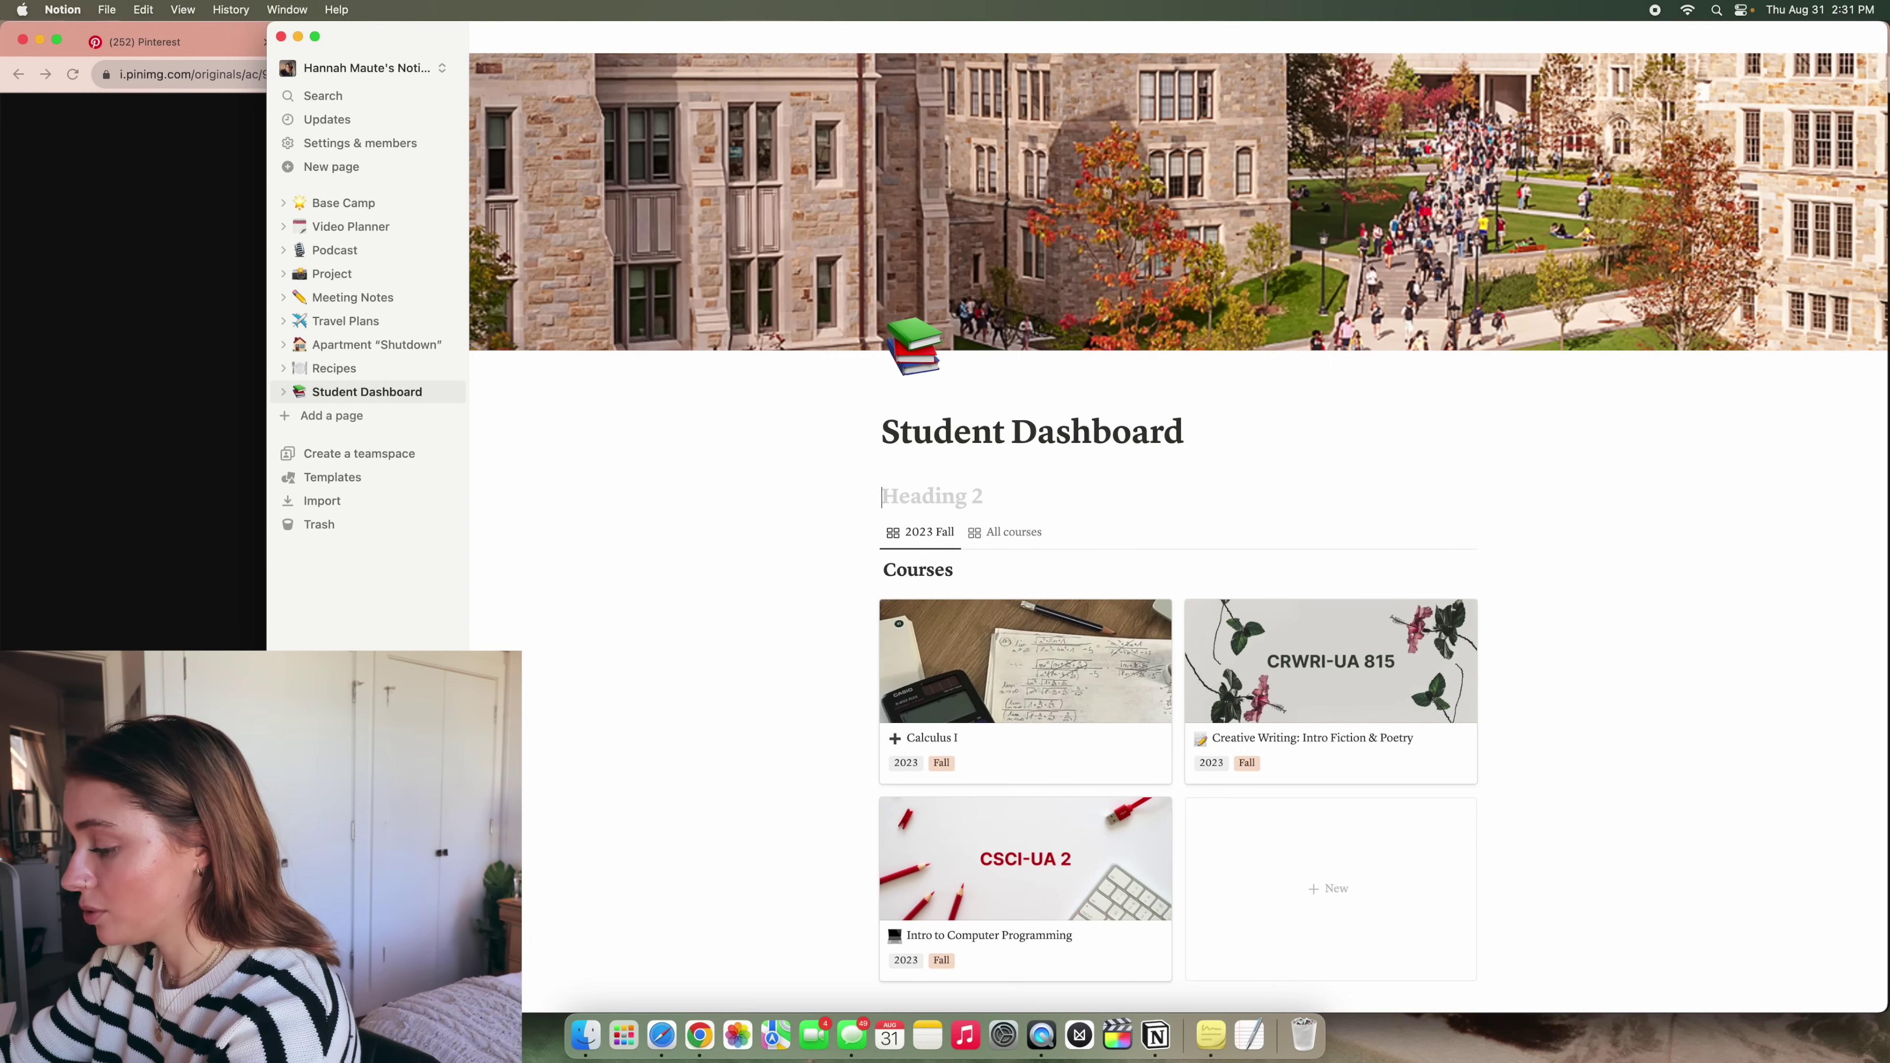
Title the heading 'At-a-glance' and add a Heading 3 'Daily to-dos' below it
{"action": "type", "text": "At-a-g"}
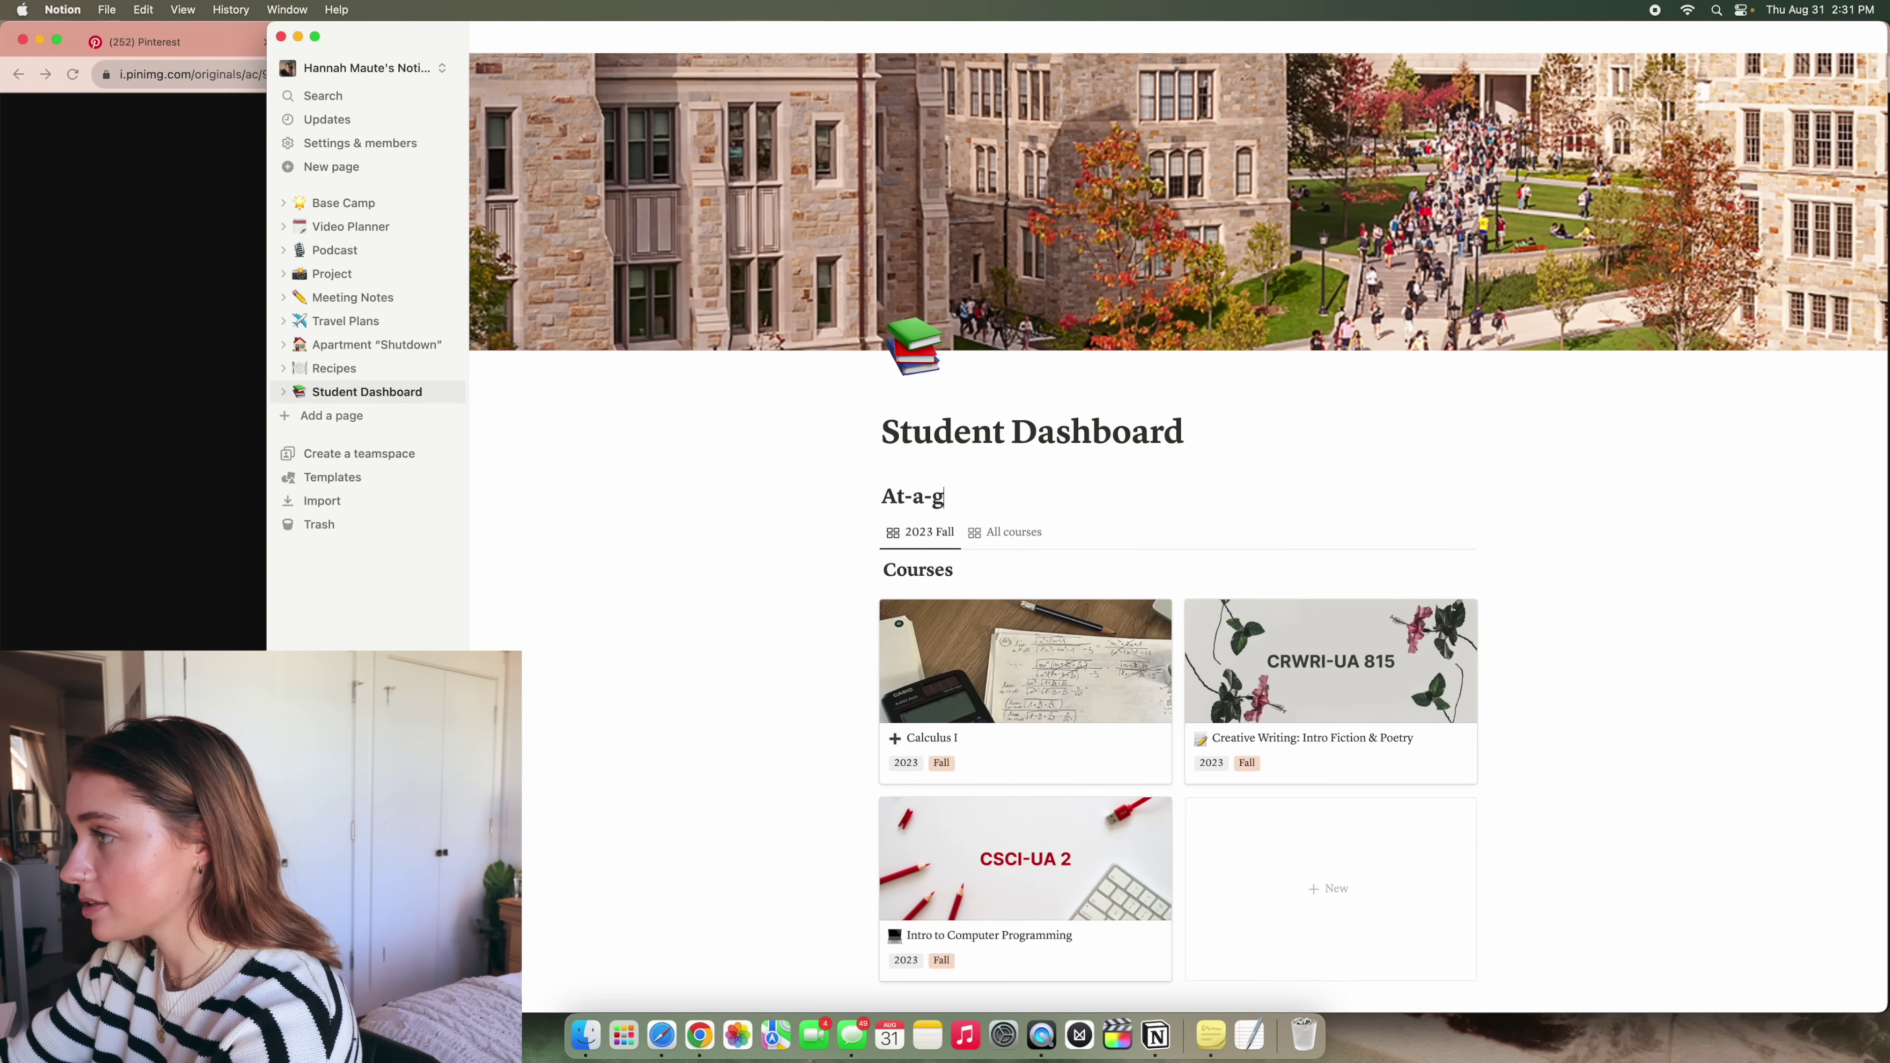
{"action": "type", "text": "lance"}
{"action": "key", "text": "Return"}
{"action": "type", "text": "/"}
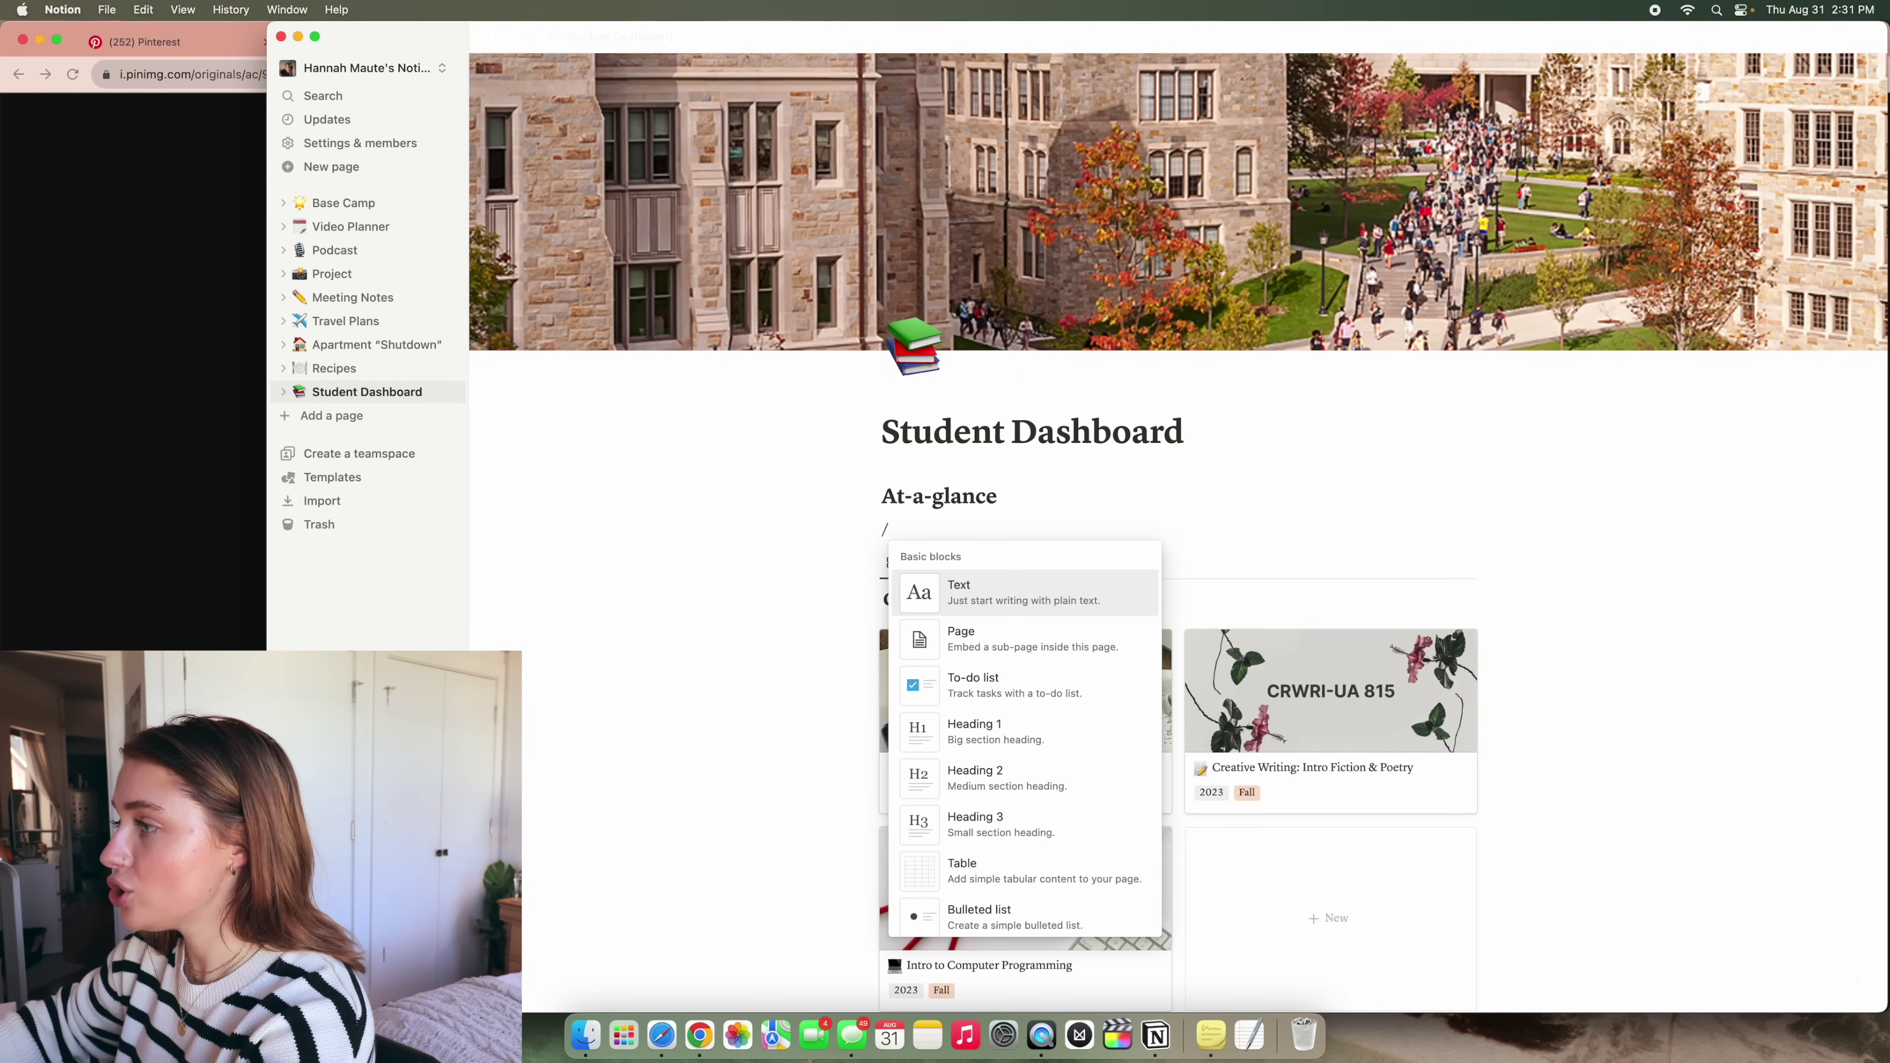
{"action": "left_click", "coordinate": [1080, 832]}
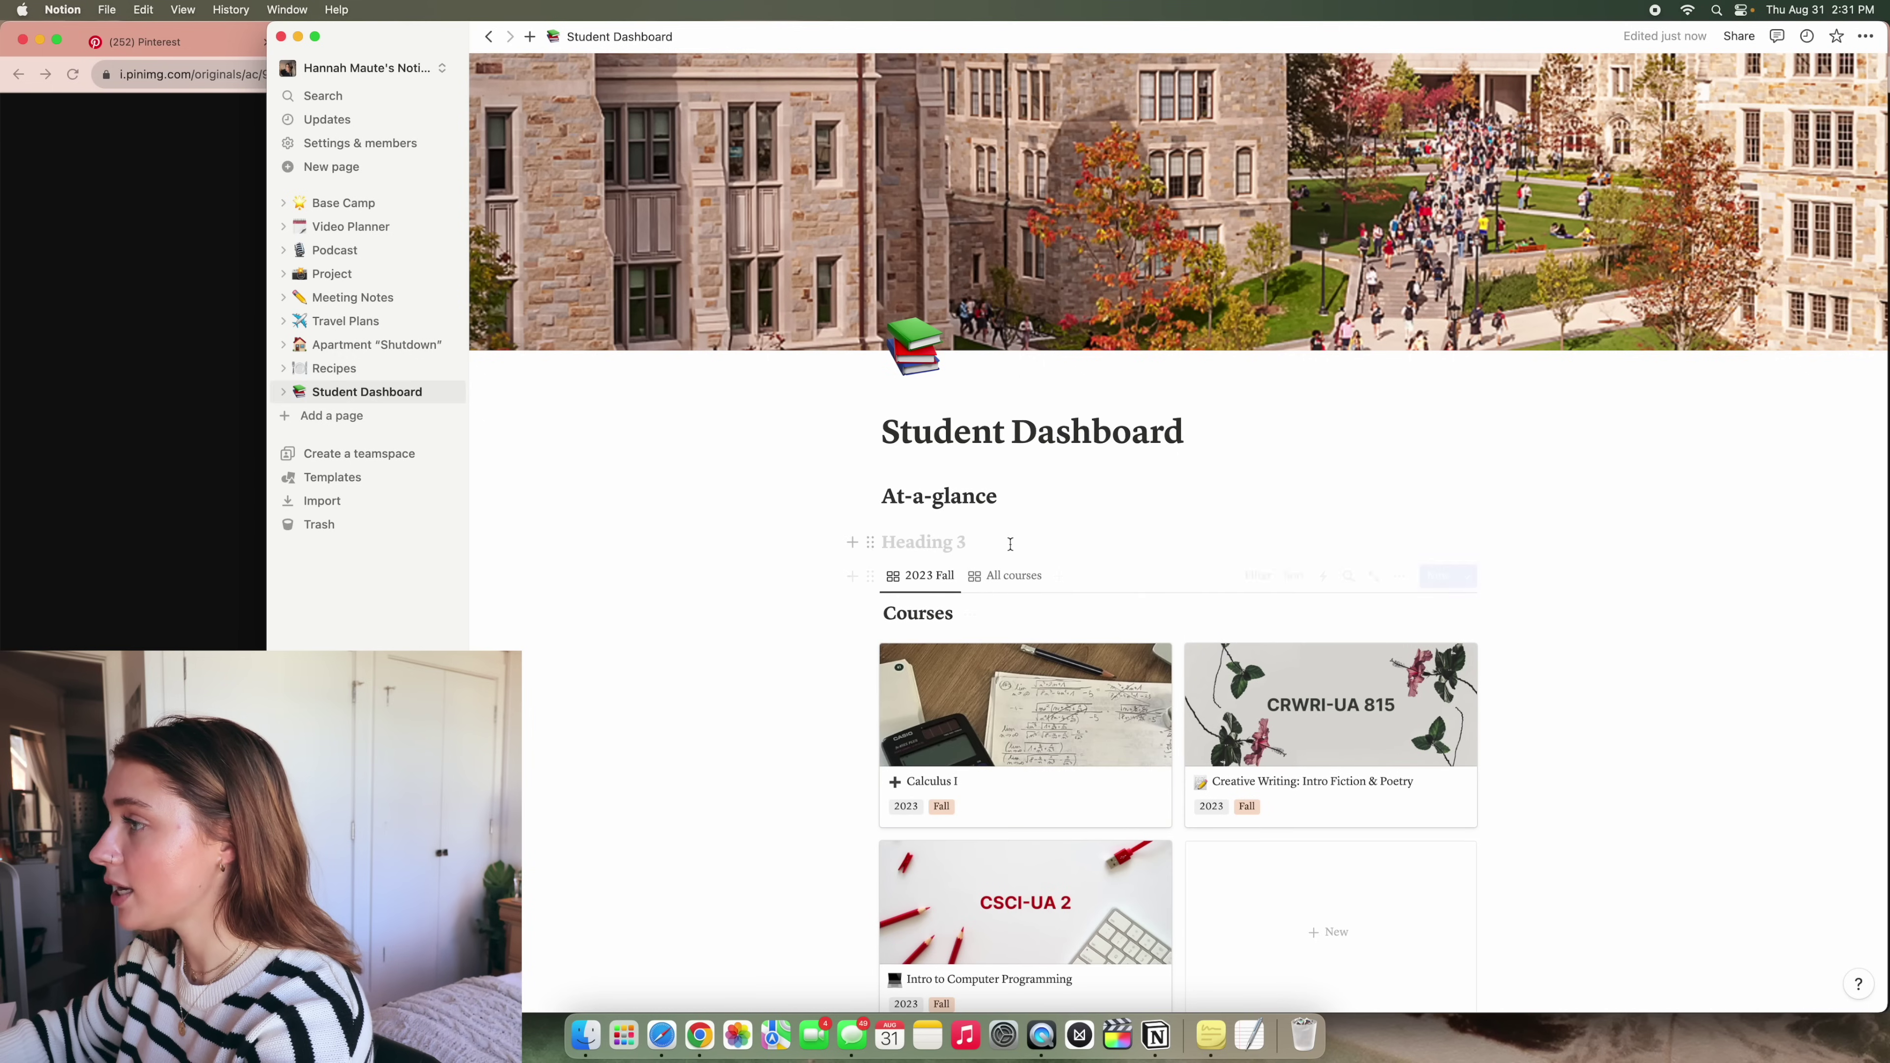
{"action": "type", "text": "Daily to-do"}
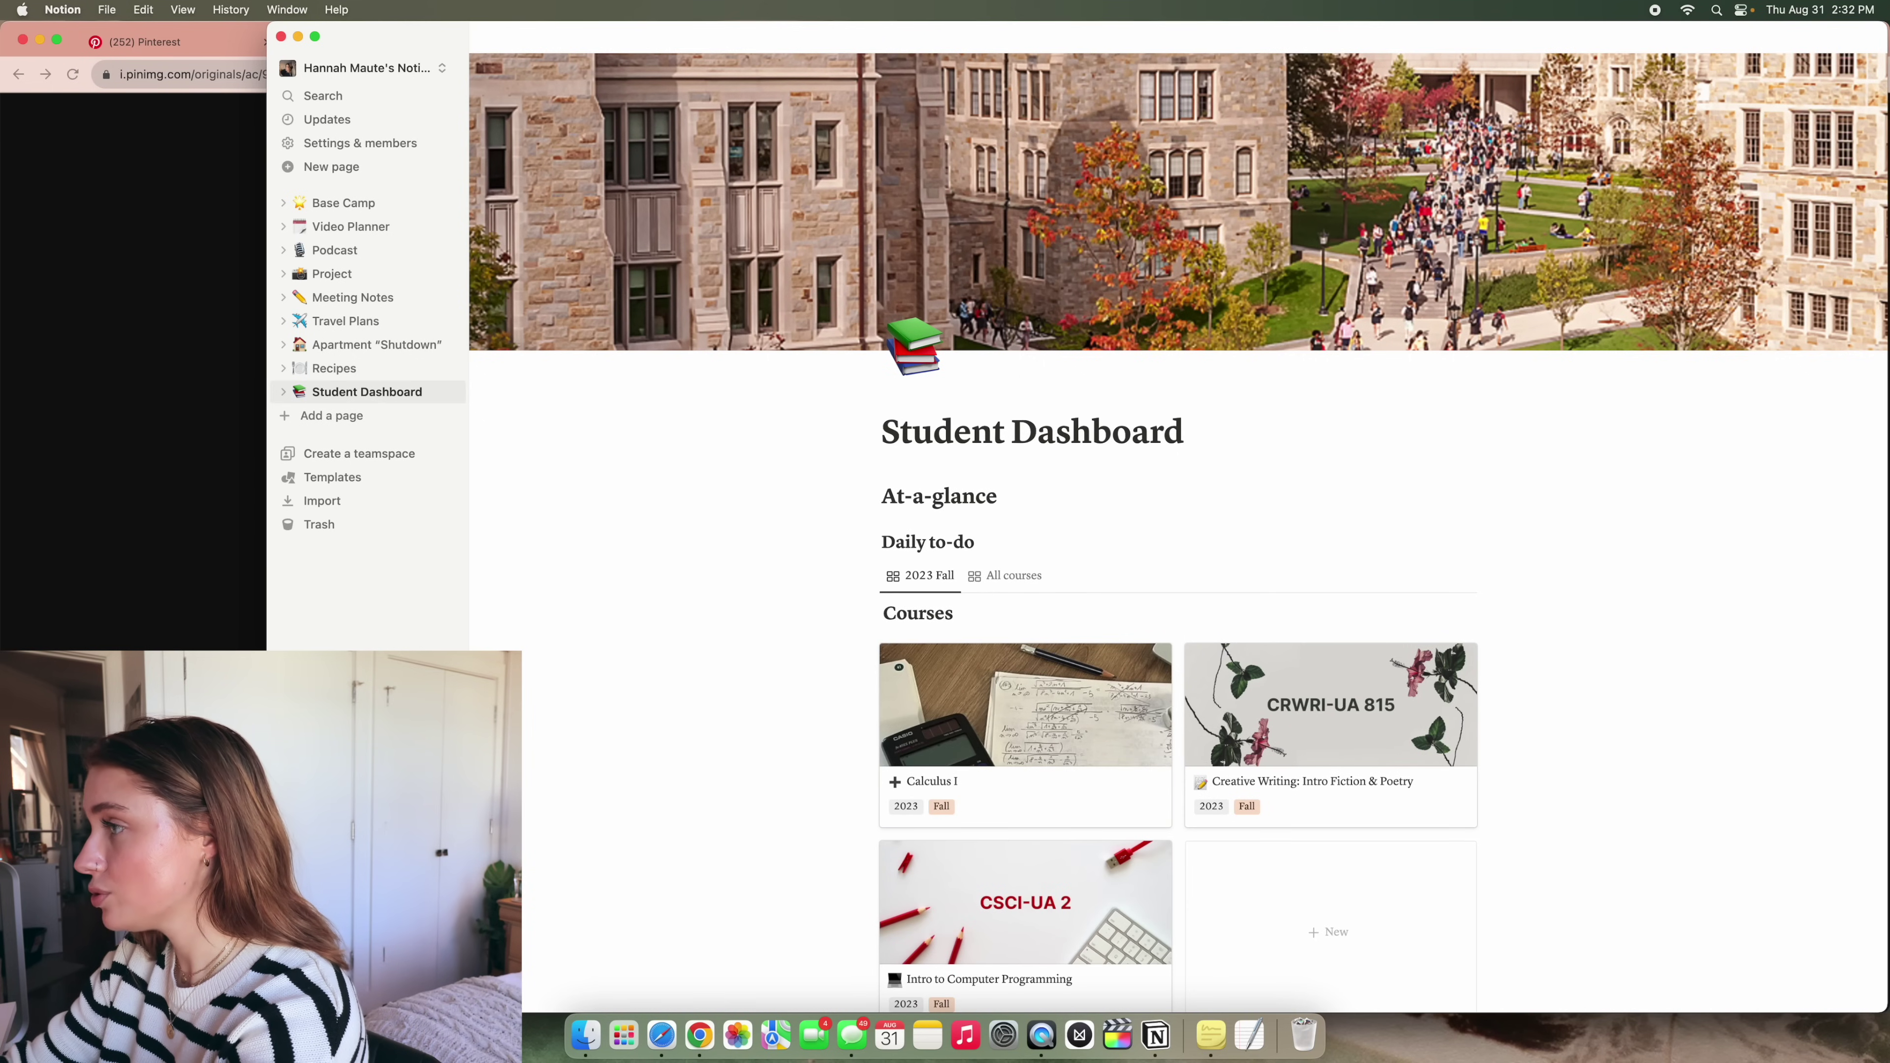
{"action": "type", "text": "s"}
{"action": "key", "text": "Return"}
Add to-do items get coffee, go to class and do homework under Daily to-dos
{"action": "type", "text": "/"}
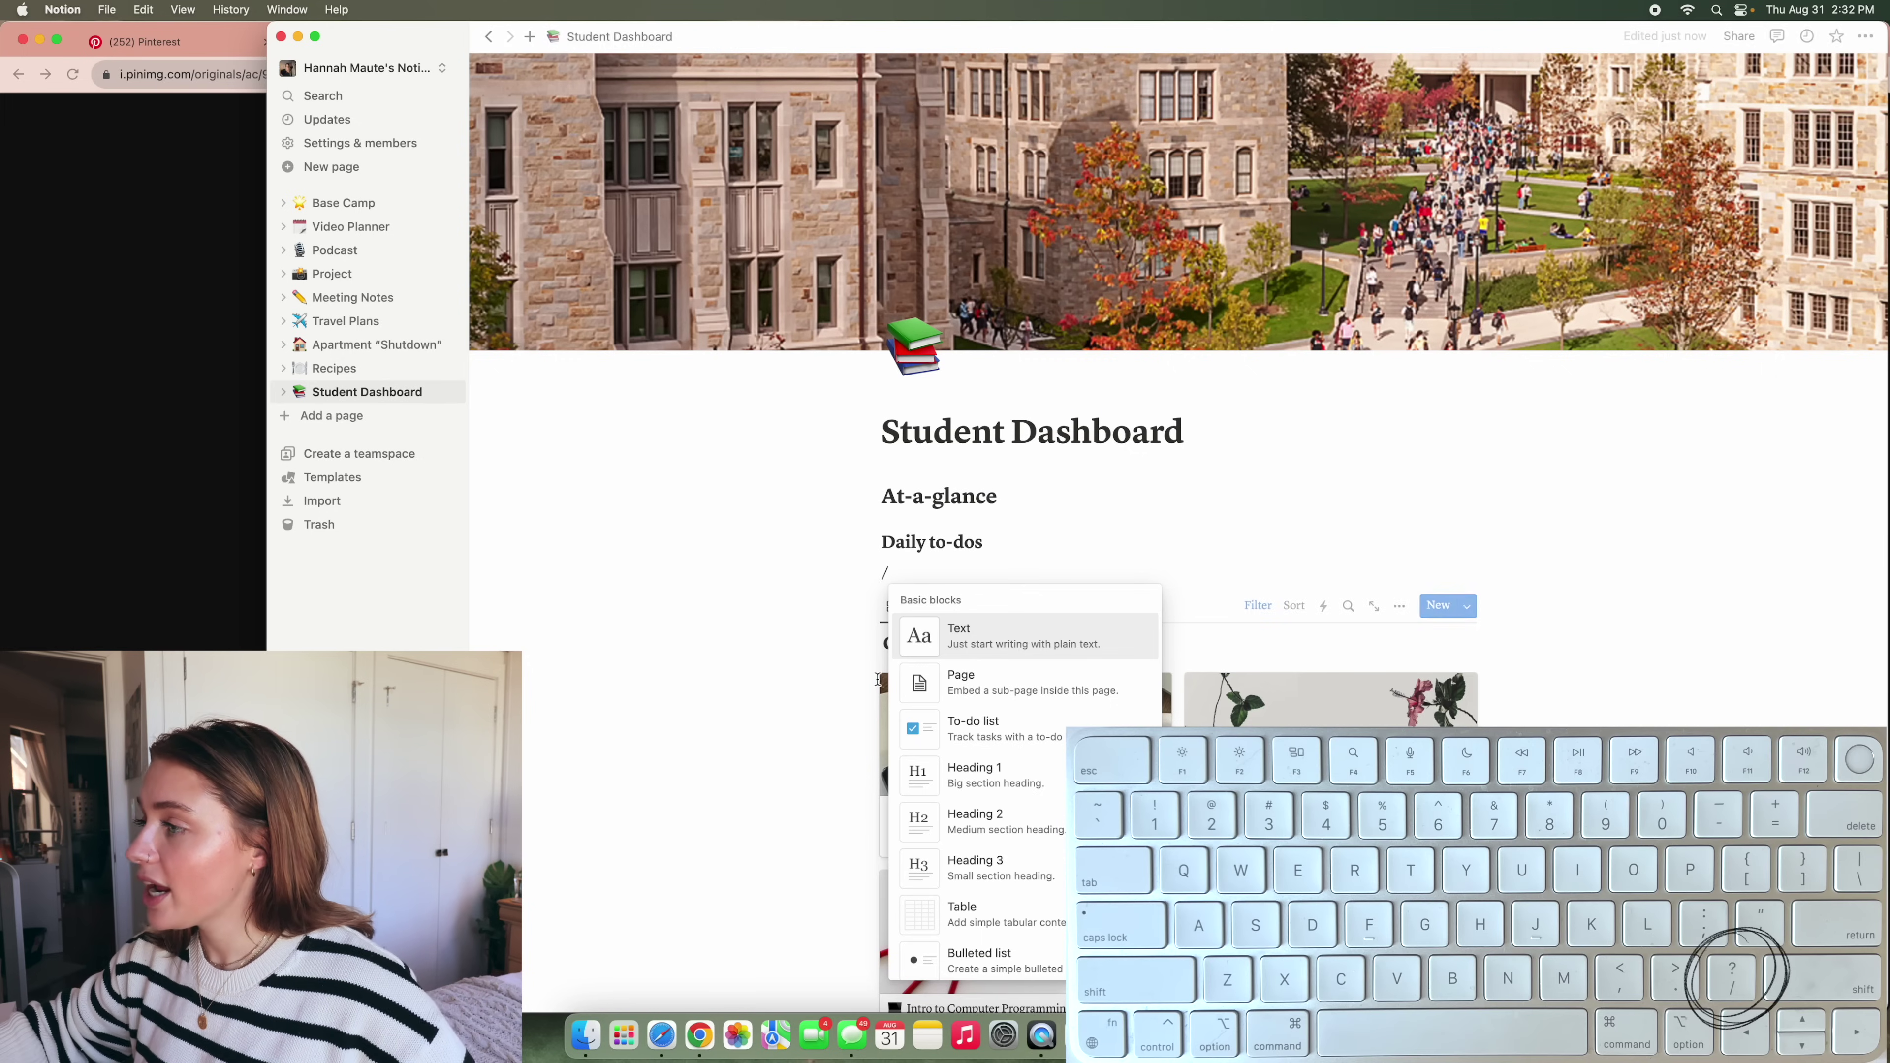
{"action": "left_click", "coordinate": [971, 728]}
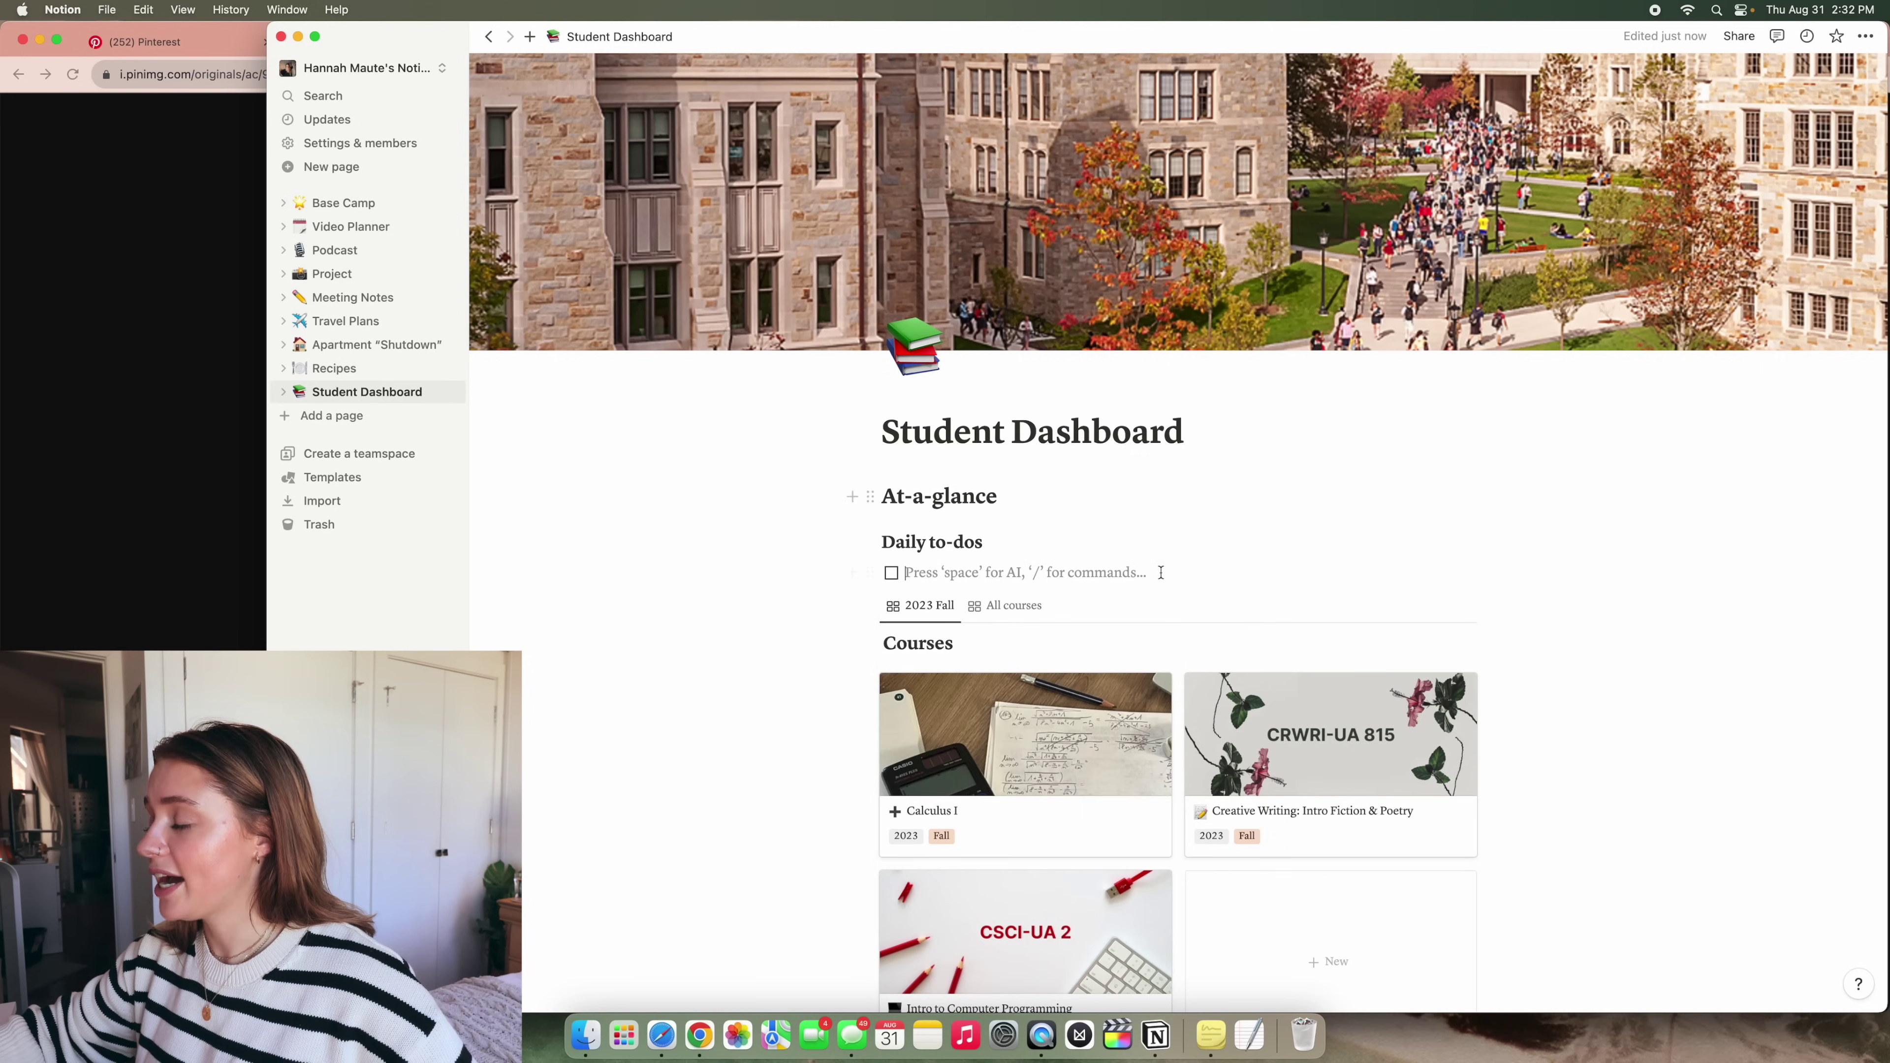
{"action": "type", "text": "ge"}
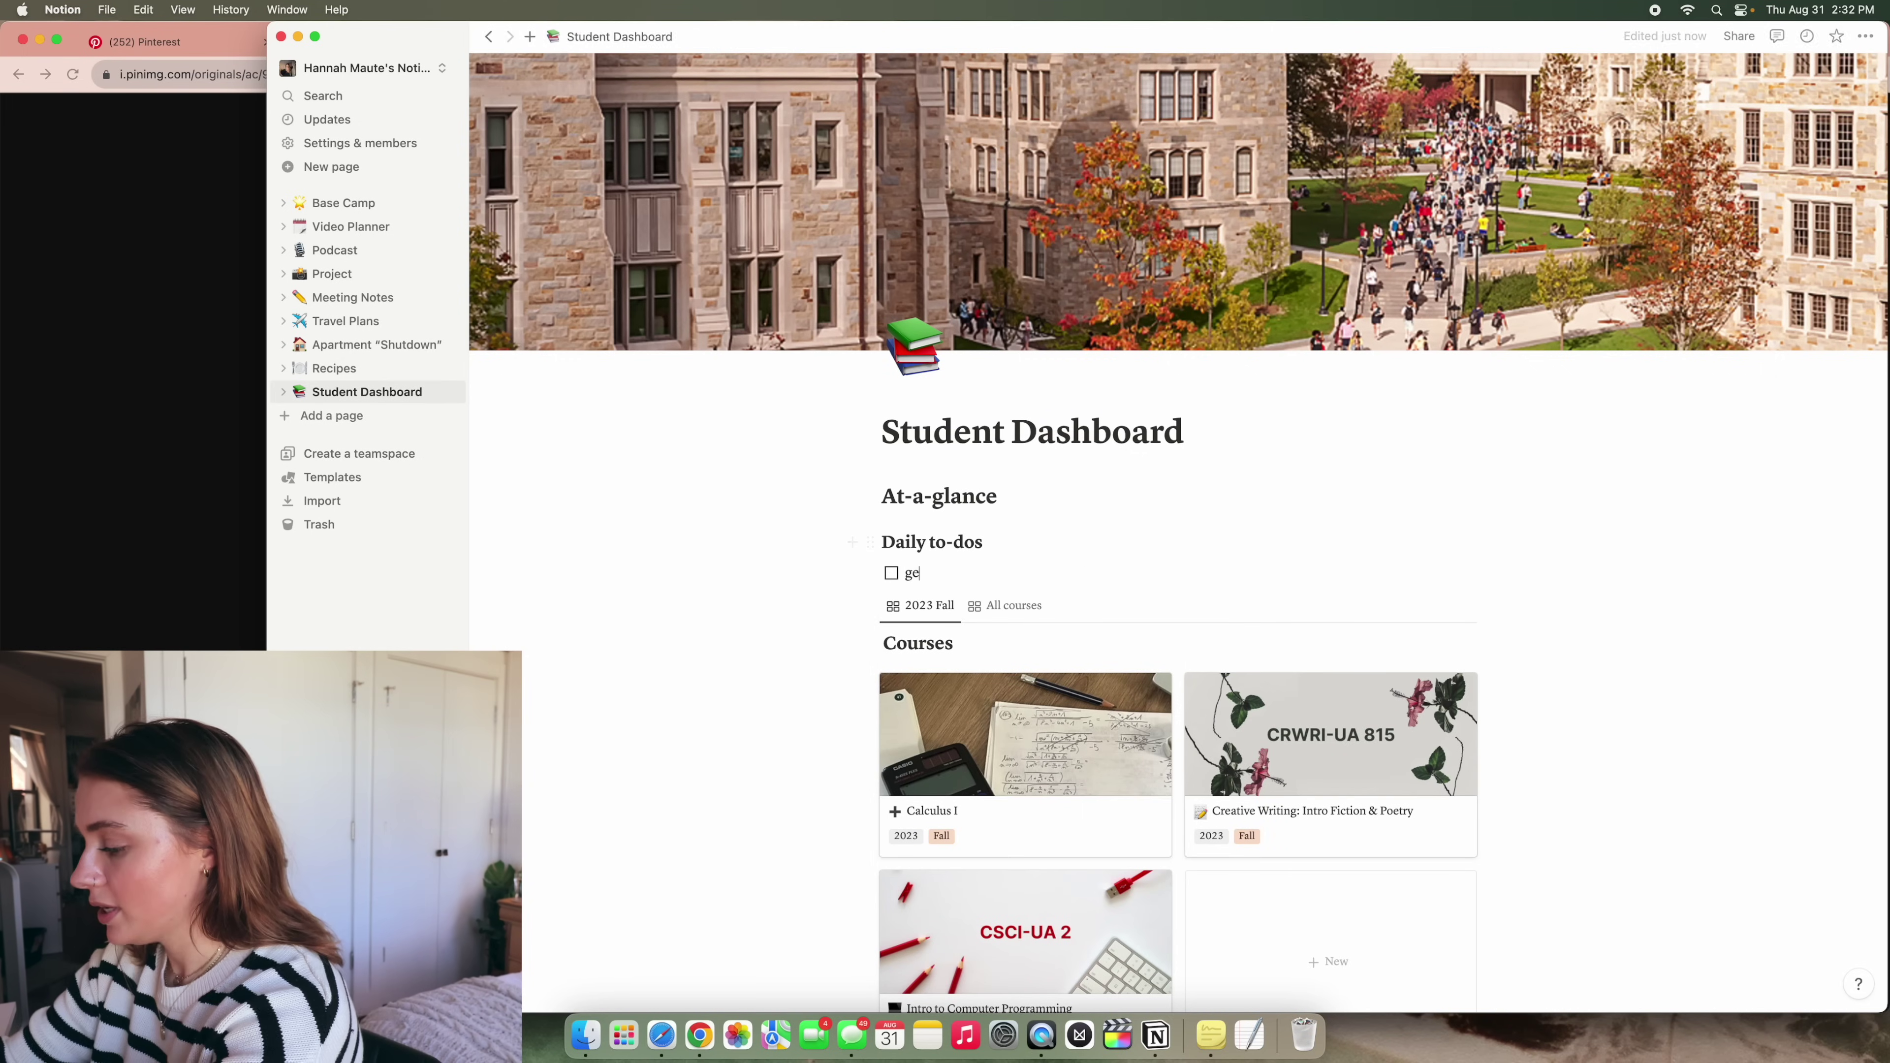
{"action": "type", "text": "t coffee"}
{"action": "key", "text": "Return"}
{"action": "type", "text": "go to"}
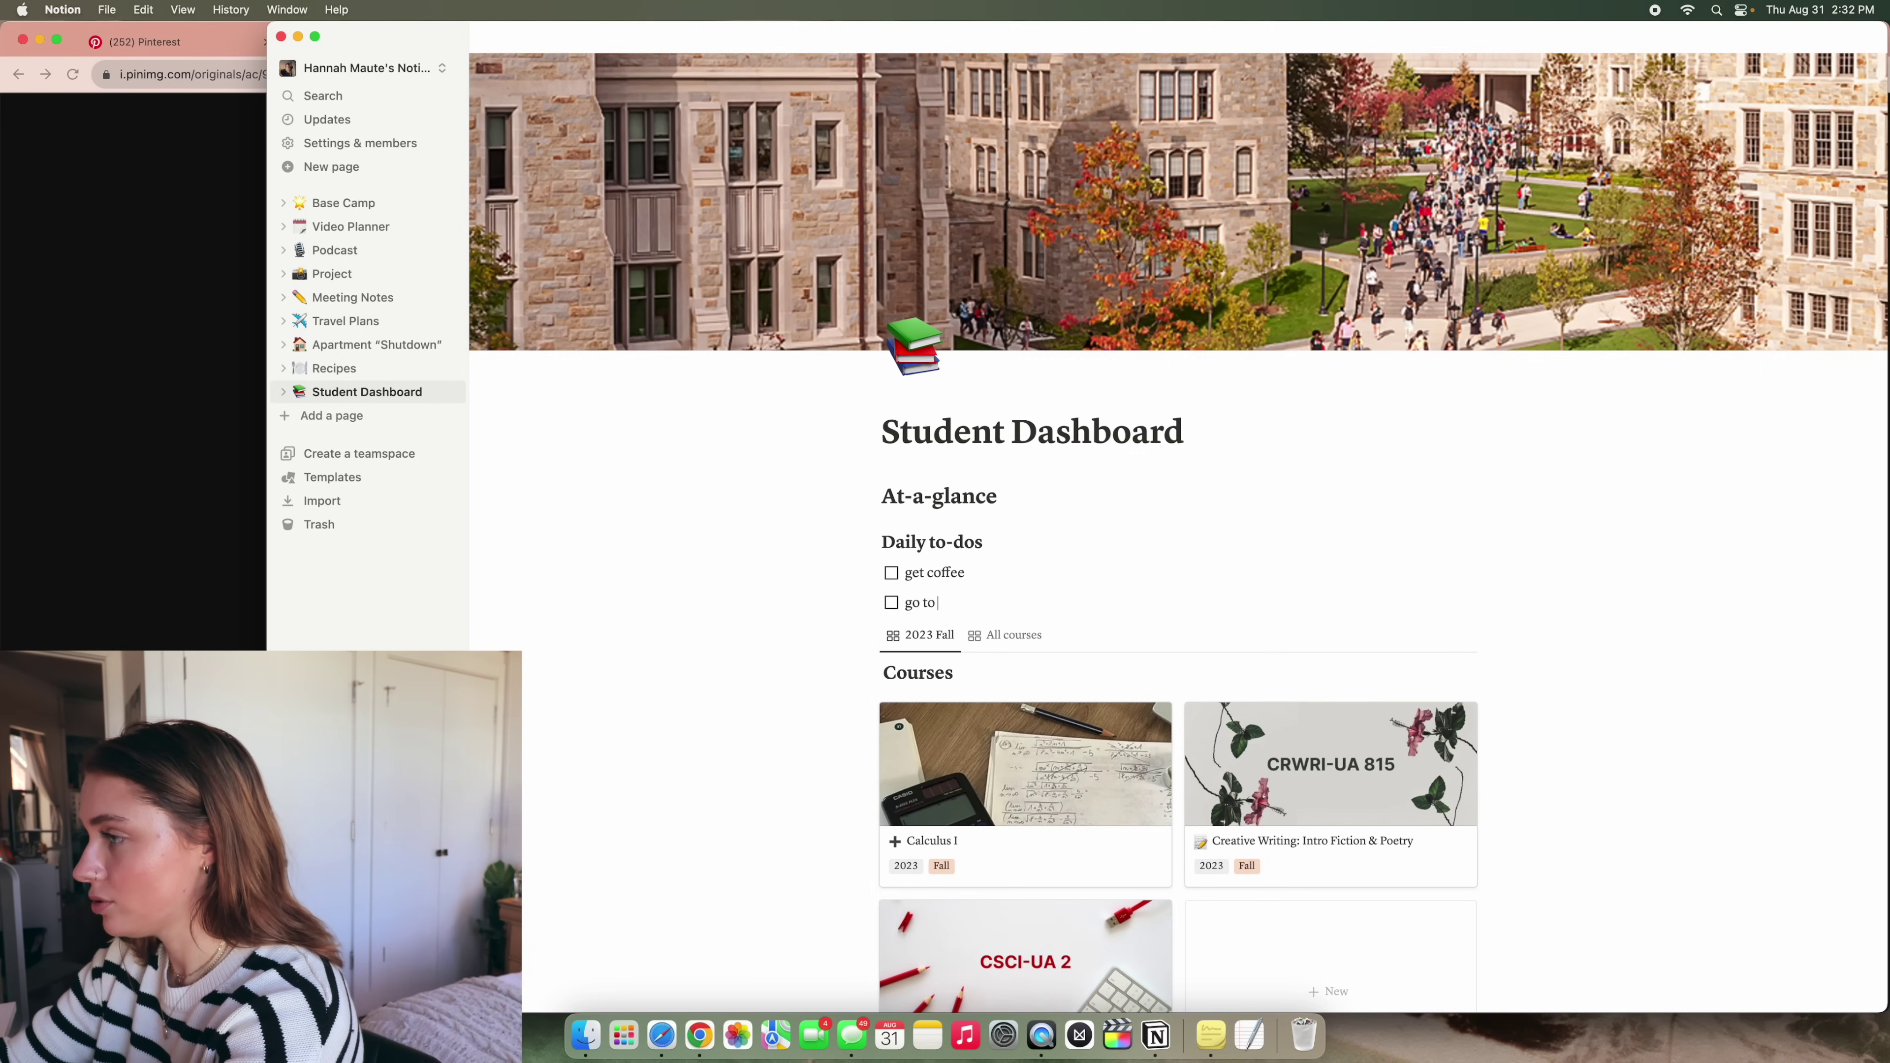
{"action": "type", "text": " class"}
{"action": "key", "text": "Return"}
{"action": "type", "text": "do homewor"}
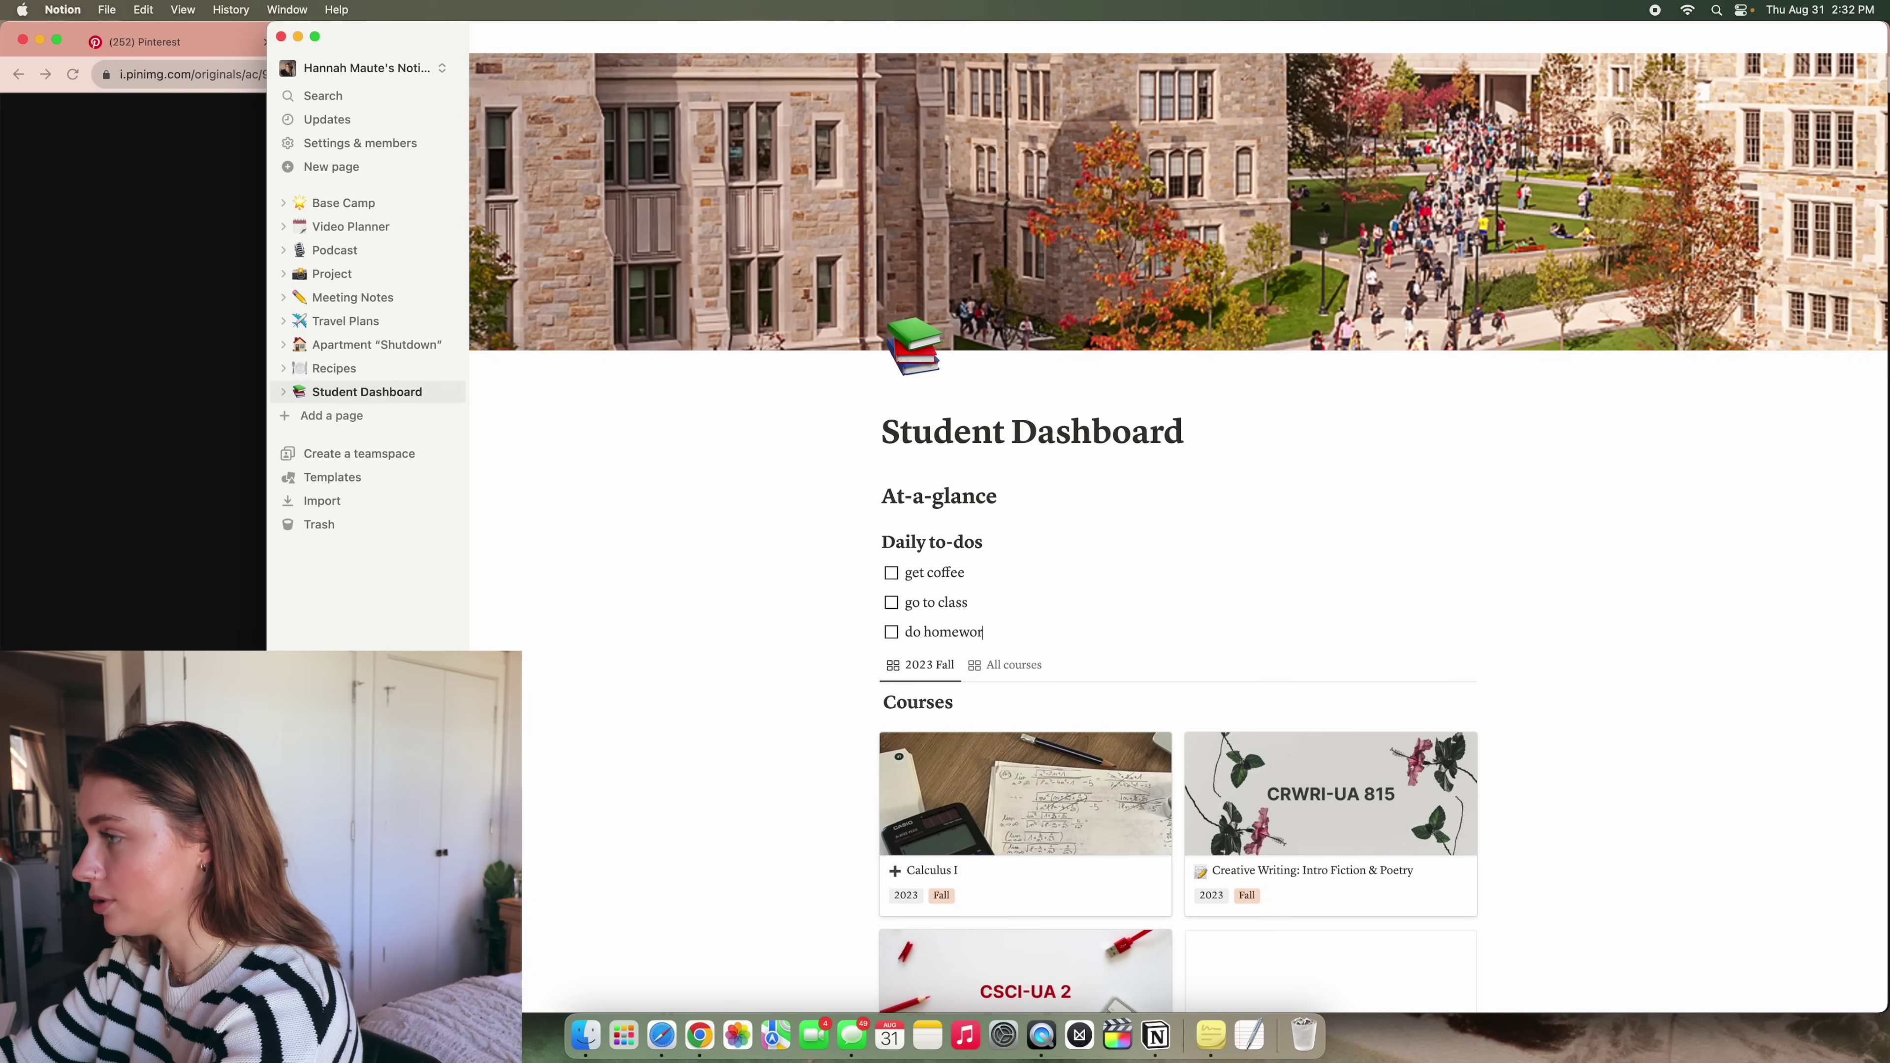
{"action": "type", "text": "k"}
Remove the empty line left after the do homework to-do
{"action": "key", "text": "Return"}
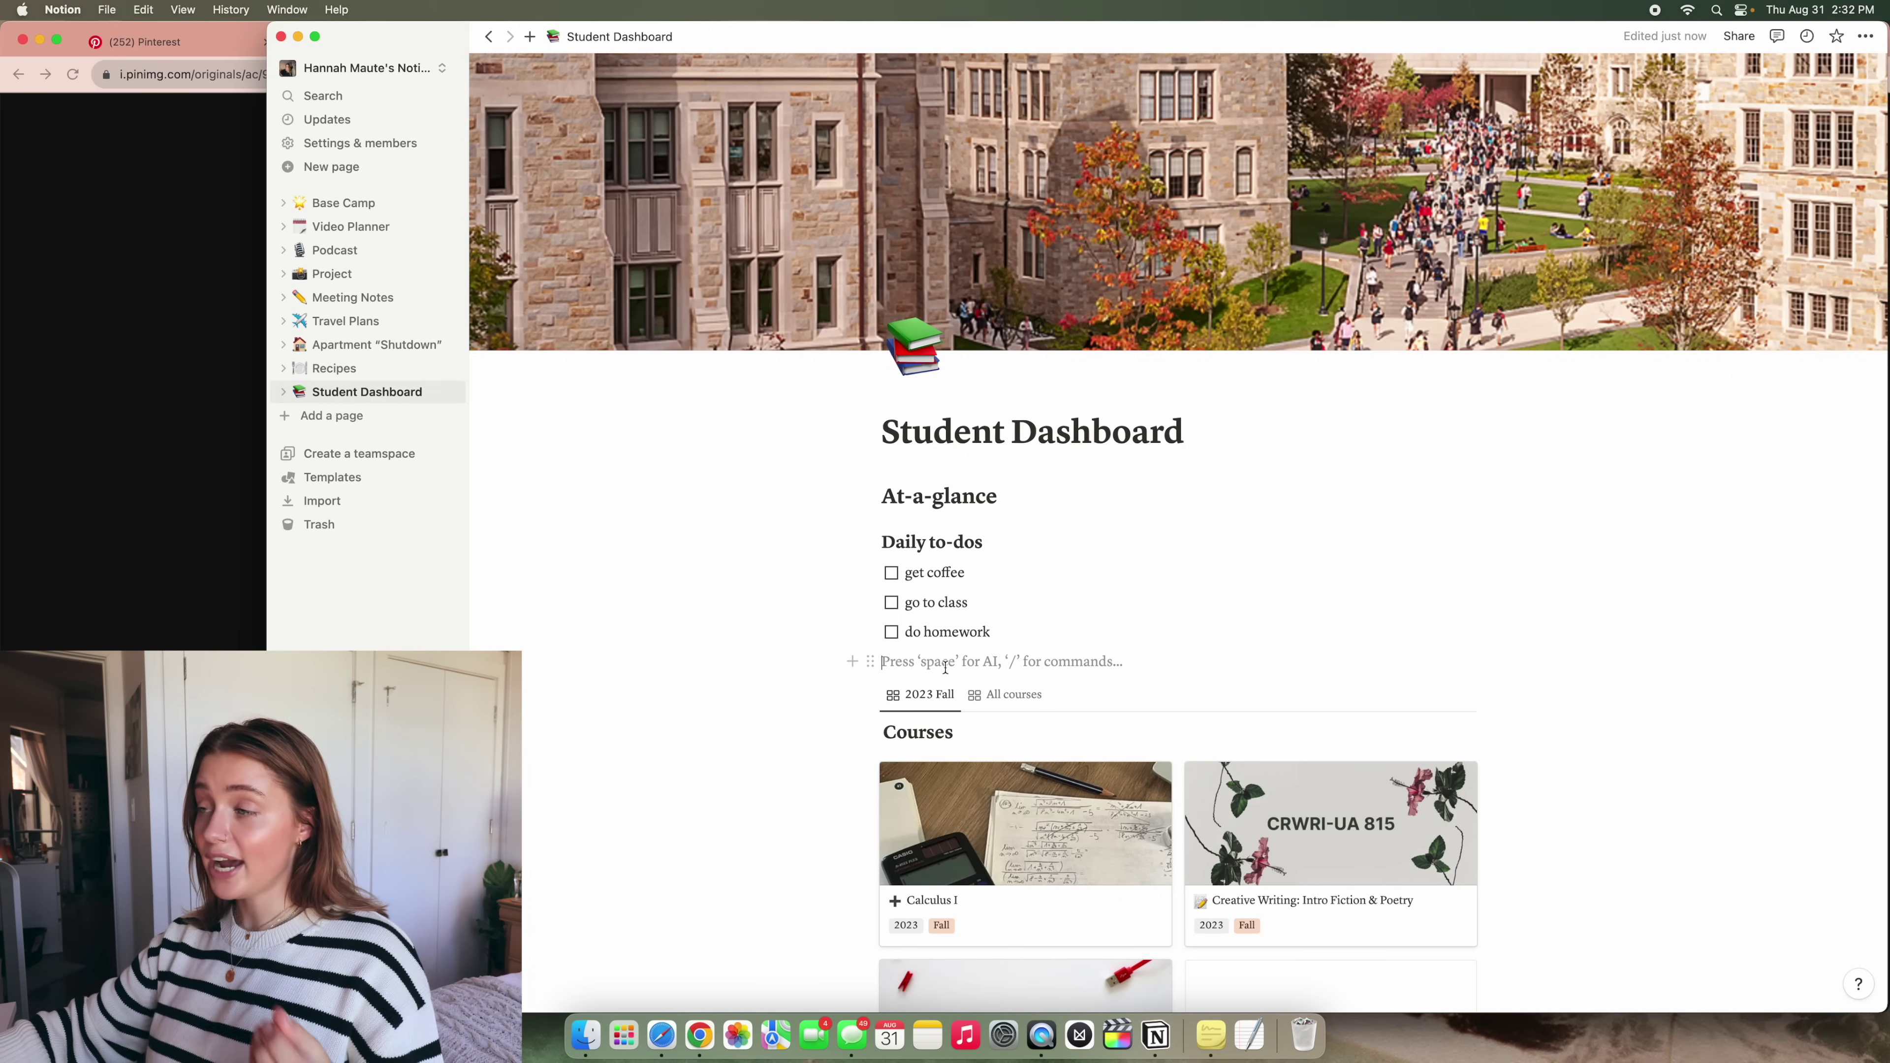
{"action": "left_click", "coordinate": [853, 661]}
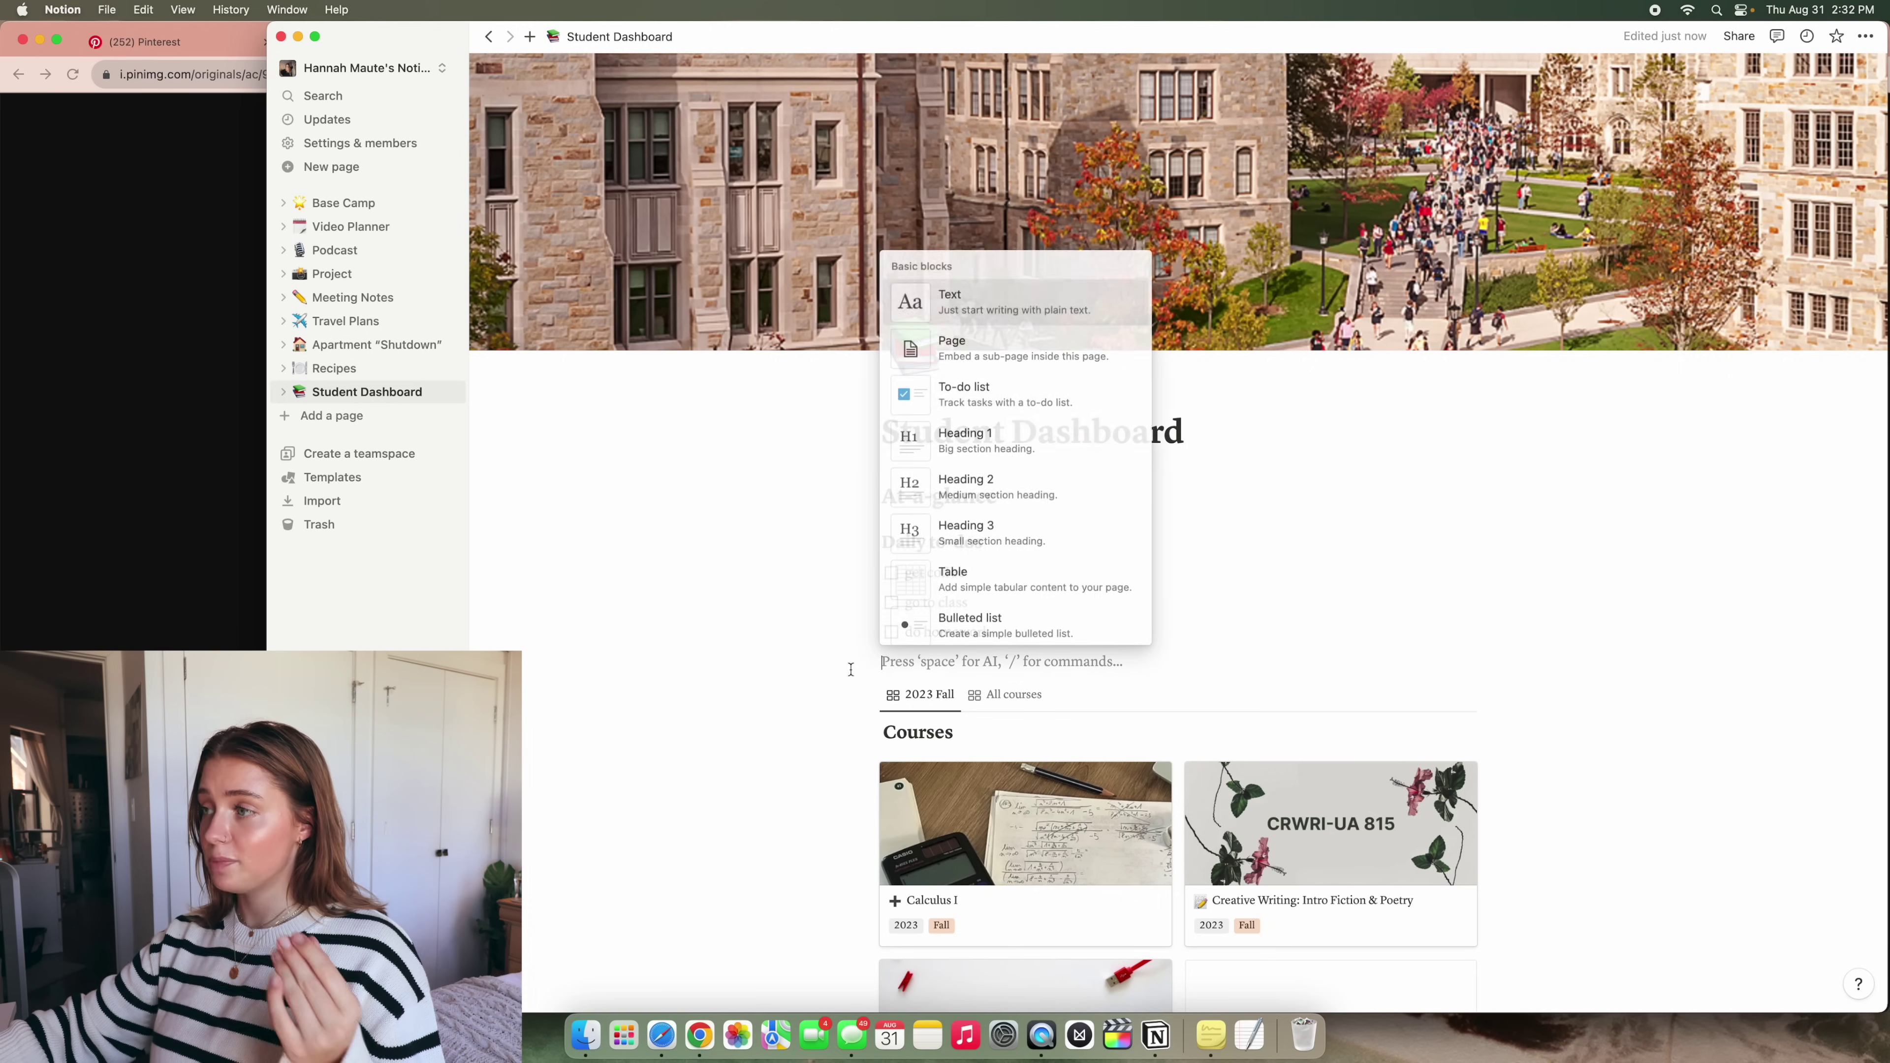
{"action": "scroll", "coordinate": [1081, 519], "scroll_direction": "down", "scroll_amount": 5}
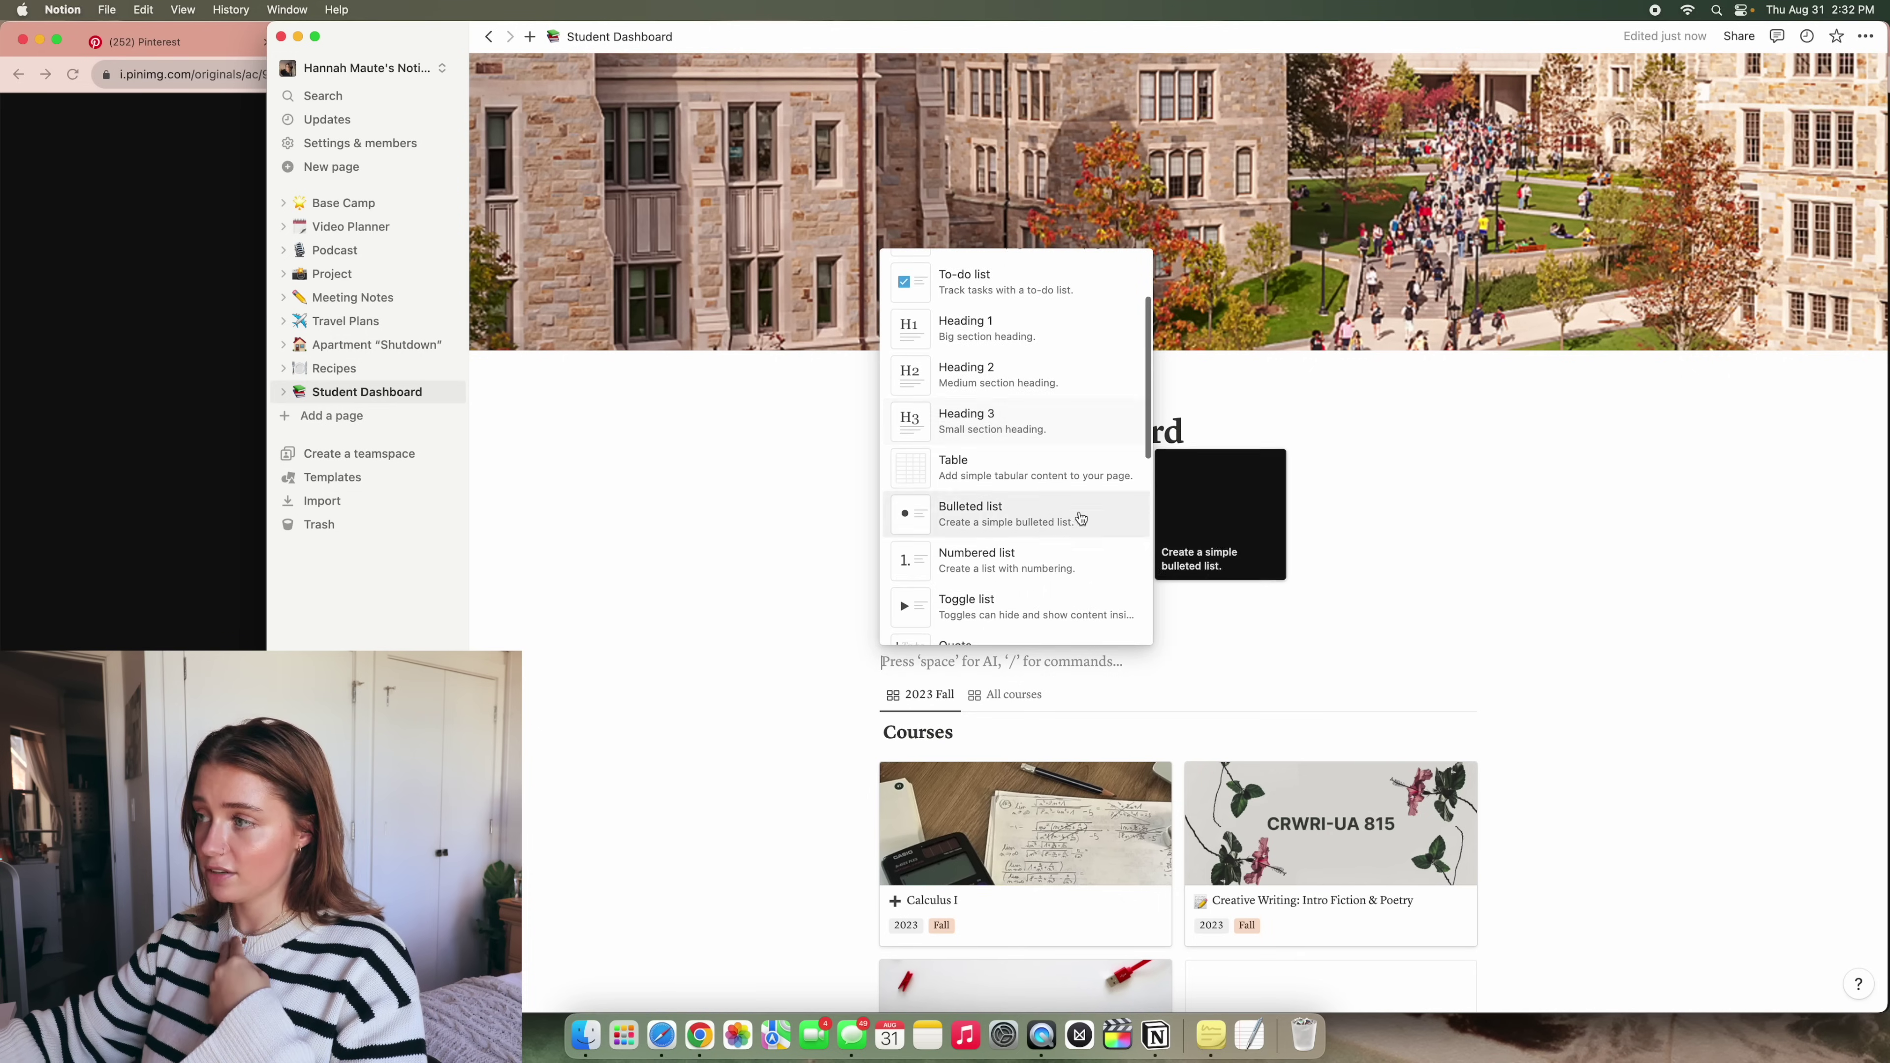
{"action": "key", "text": "Escape"}
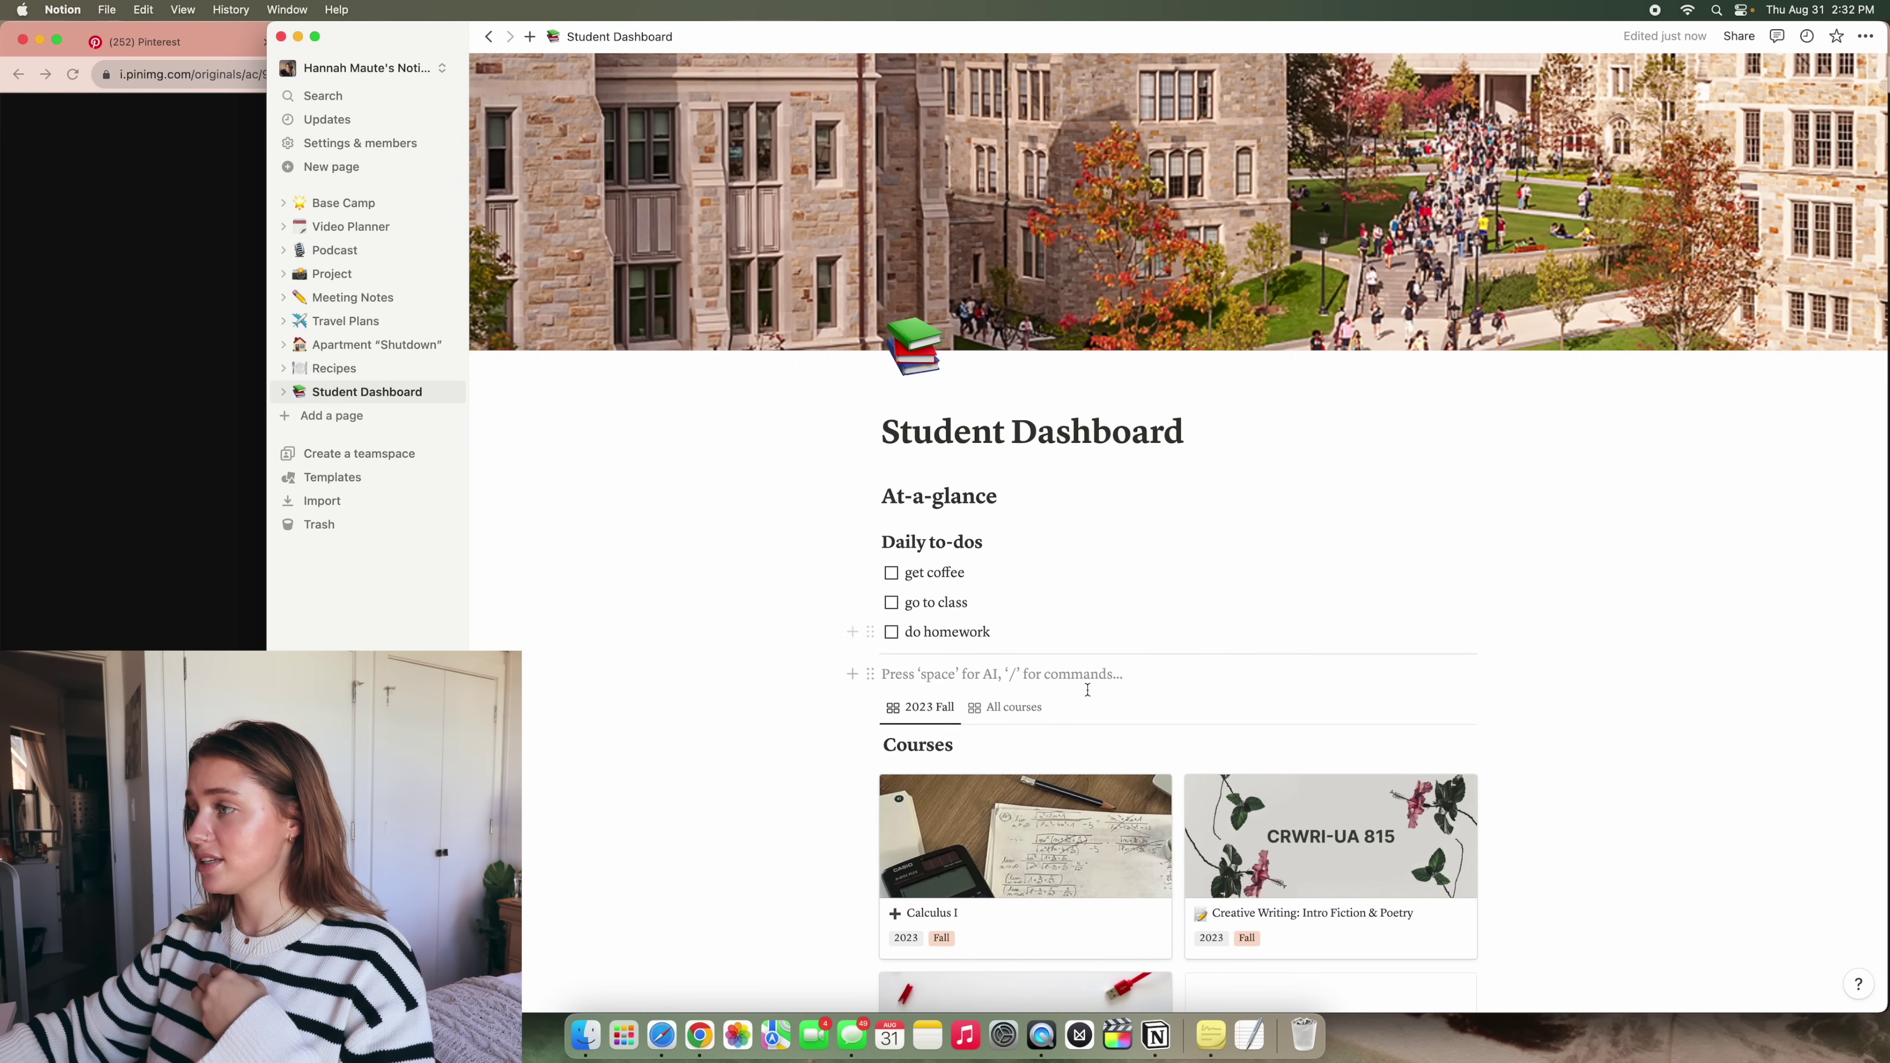
{"action": "key", "text": "BackSpace"}
{"action": "scroll", "coordinate": [1594, 685], "scroll_direction": "down", "scroll_amount": 3}
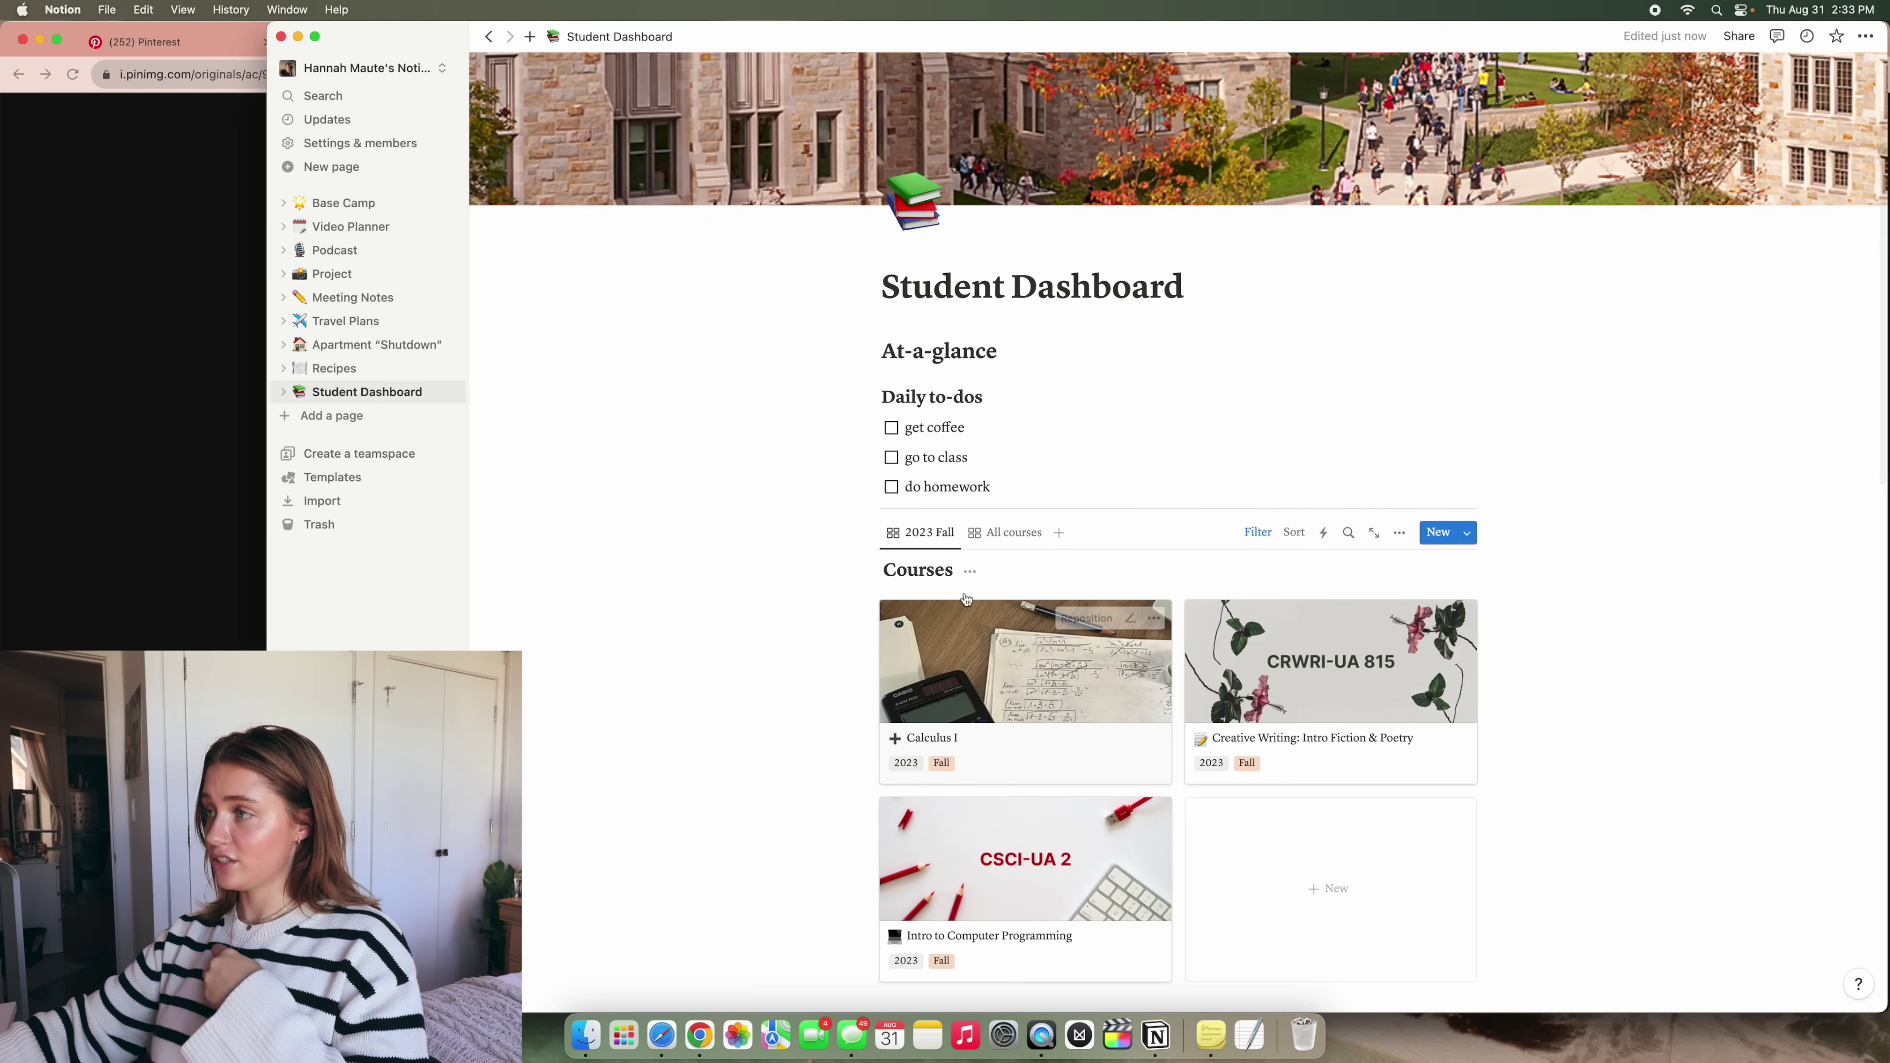
{"action": "scroll", "coordinate": [893, 499], "scroll_direction": "down", "scroll_amount": 1}
{"action": "scroll", "coordinate": [881, 497], "scroll_direction": "up", "scroll_amount": 5}
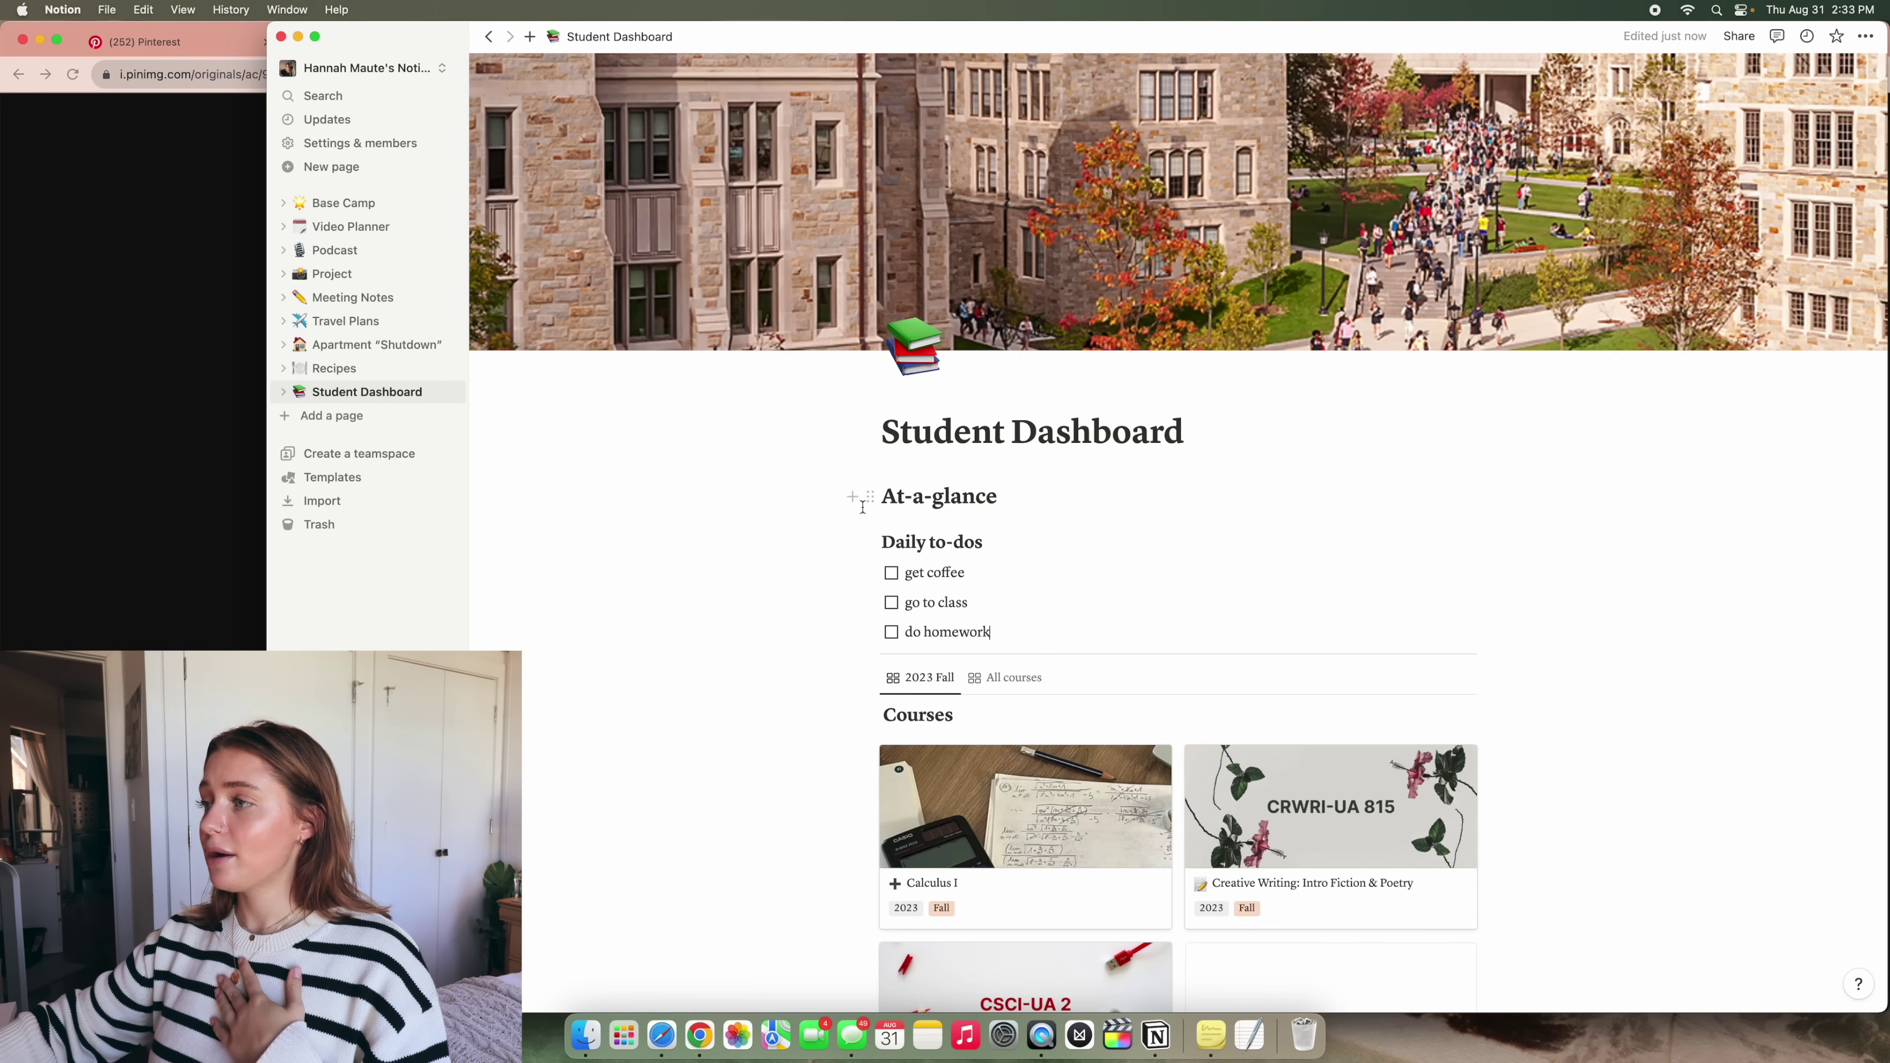
Apply the Brown background color to the At-a-glance heading block
{"action": "left_click", "coordinate": [869, 496]}
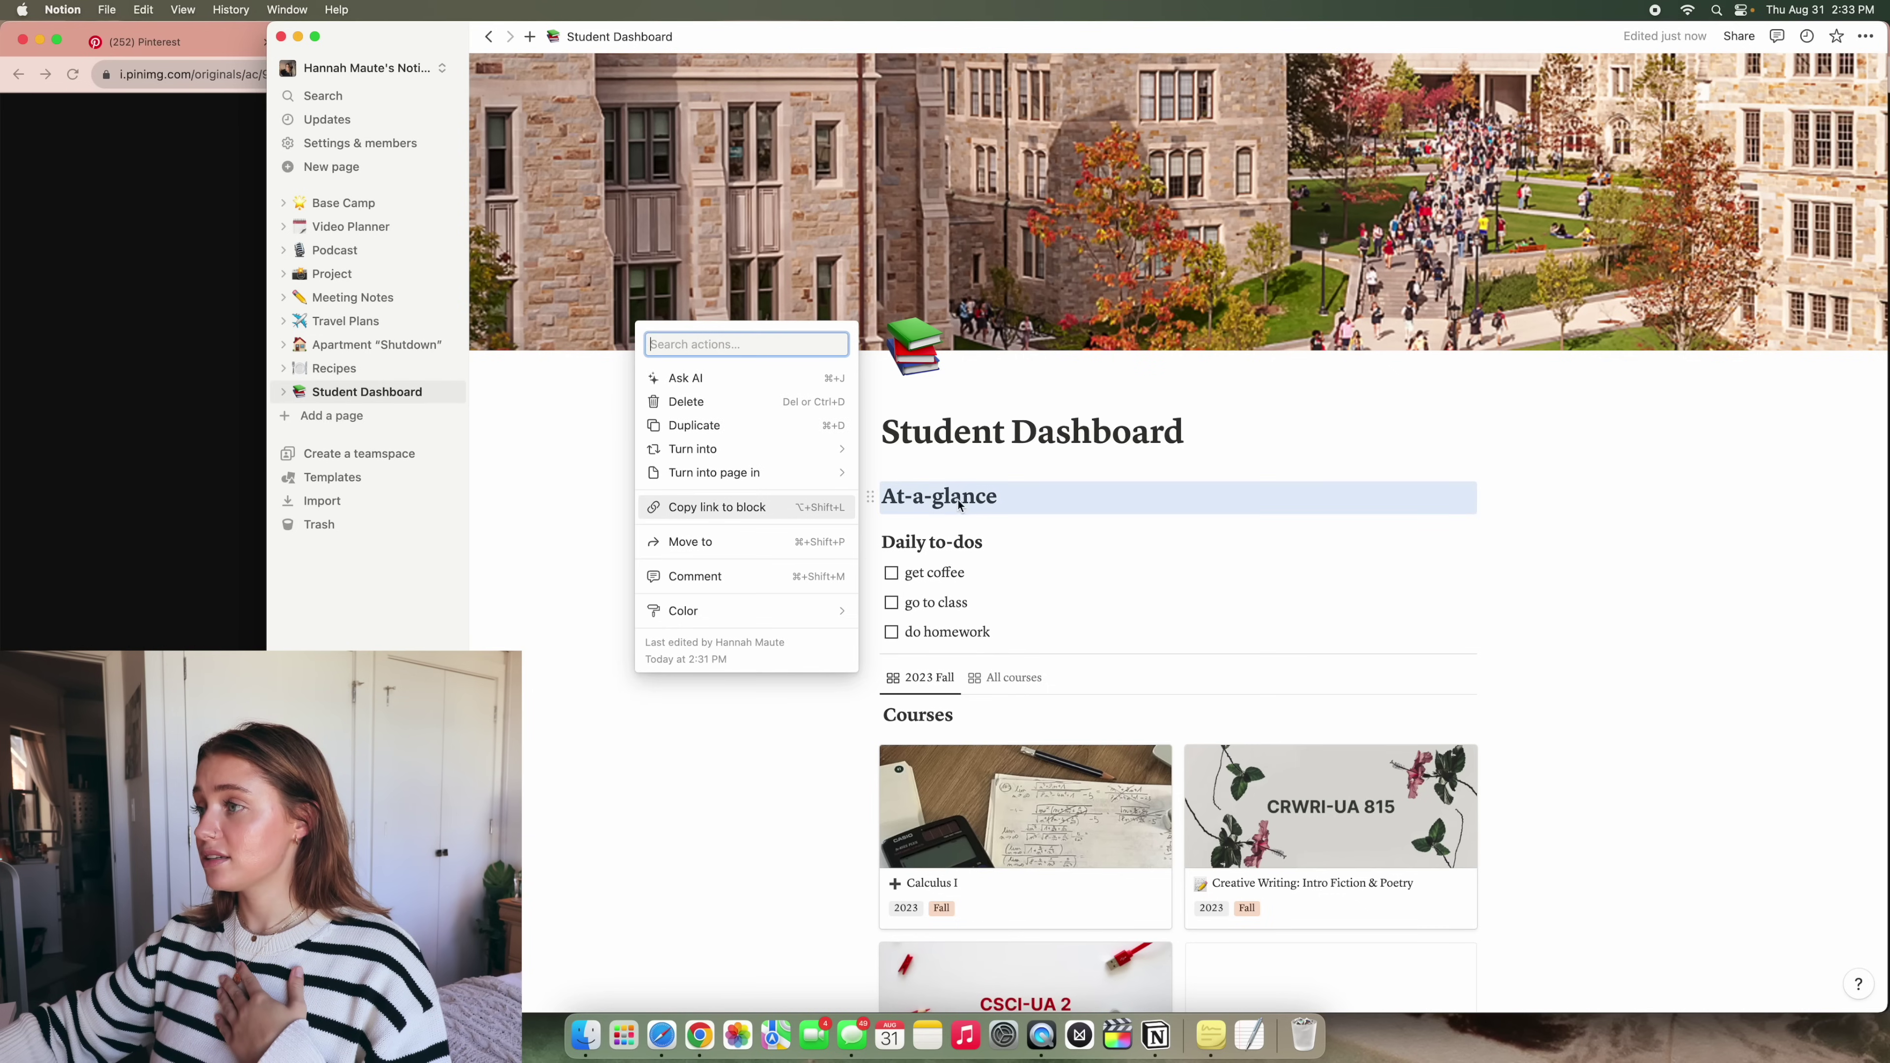
{"action": "left_click", "coordinate": [542, 554]}
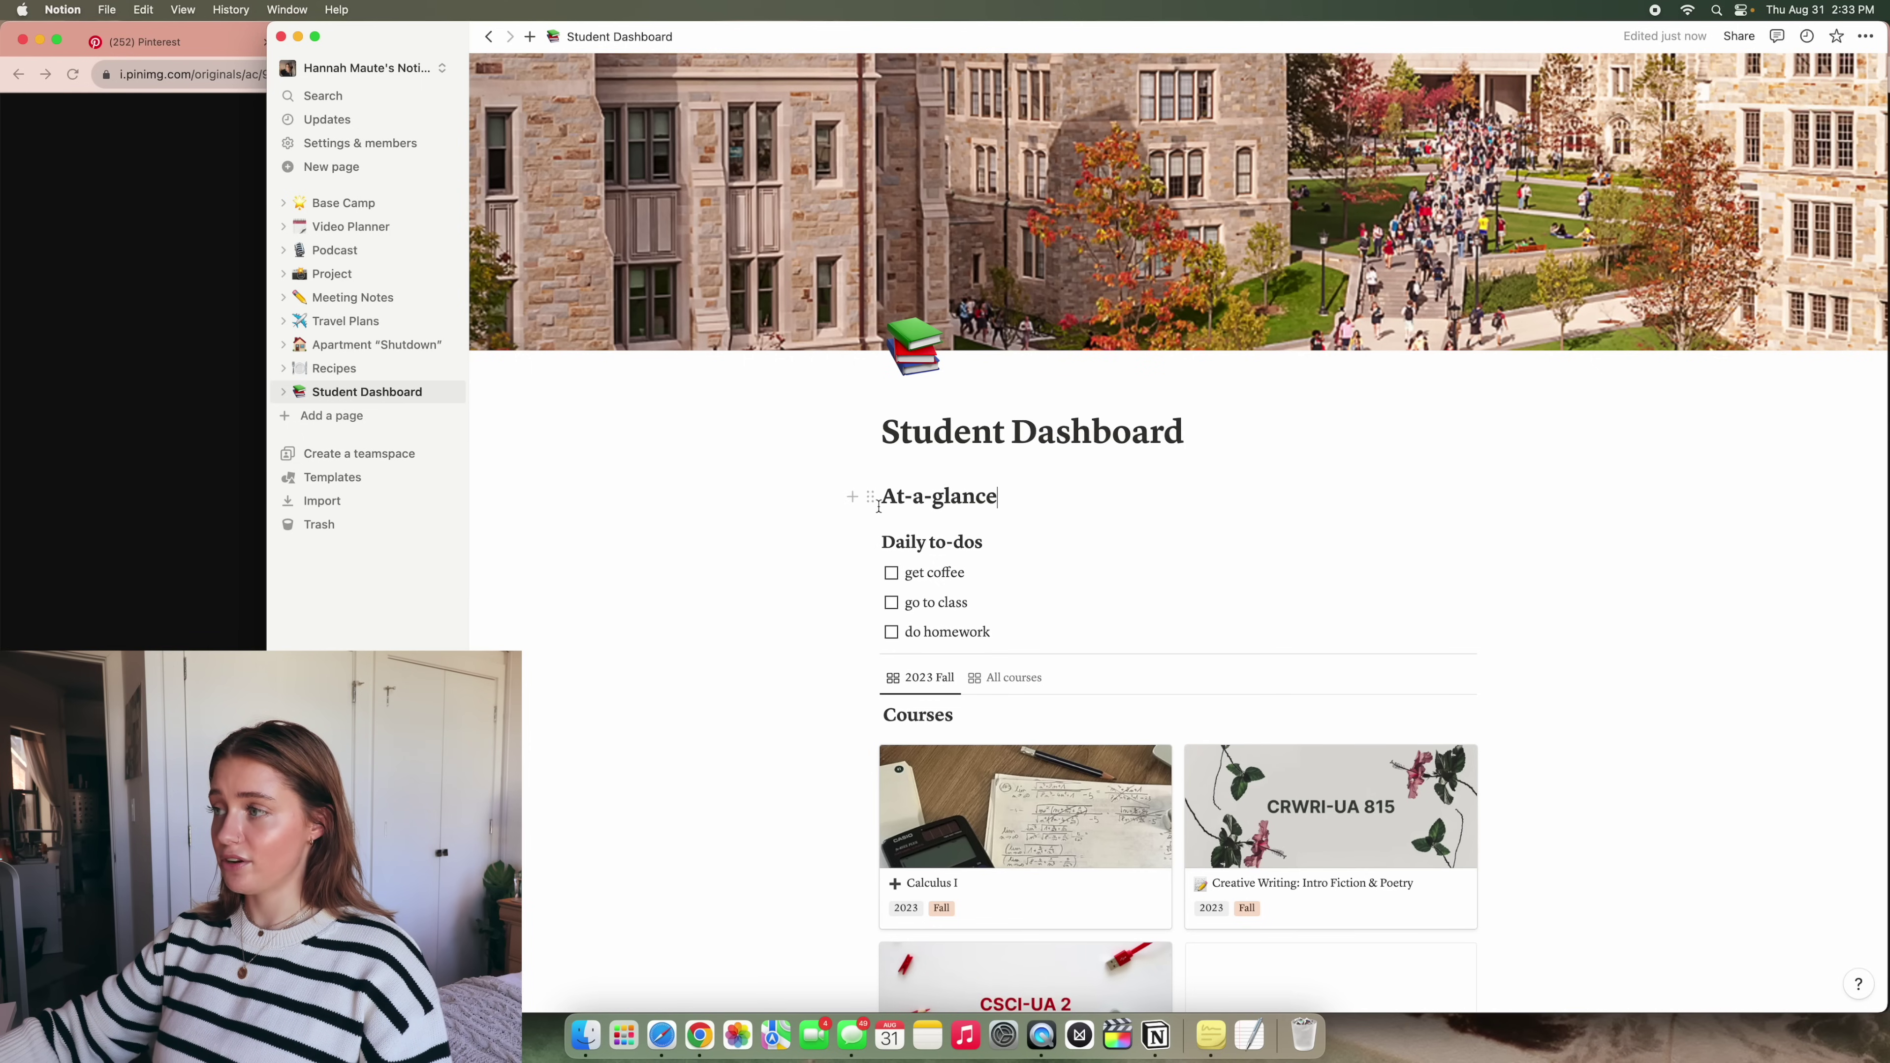
{"action": "left_click", "coordinate": [871, 500]}
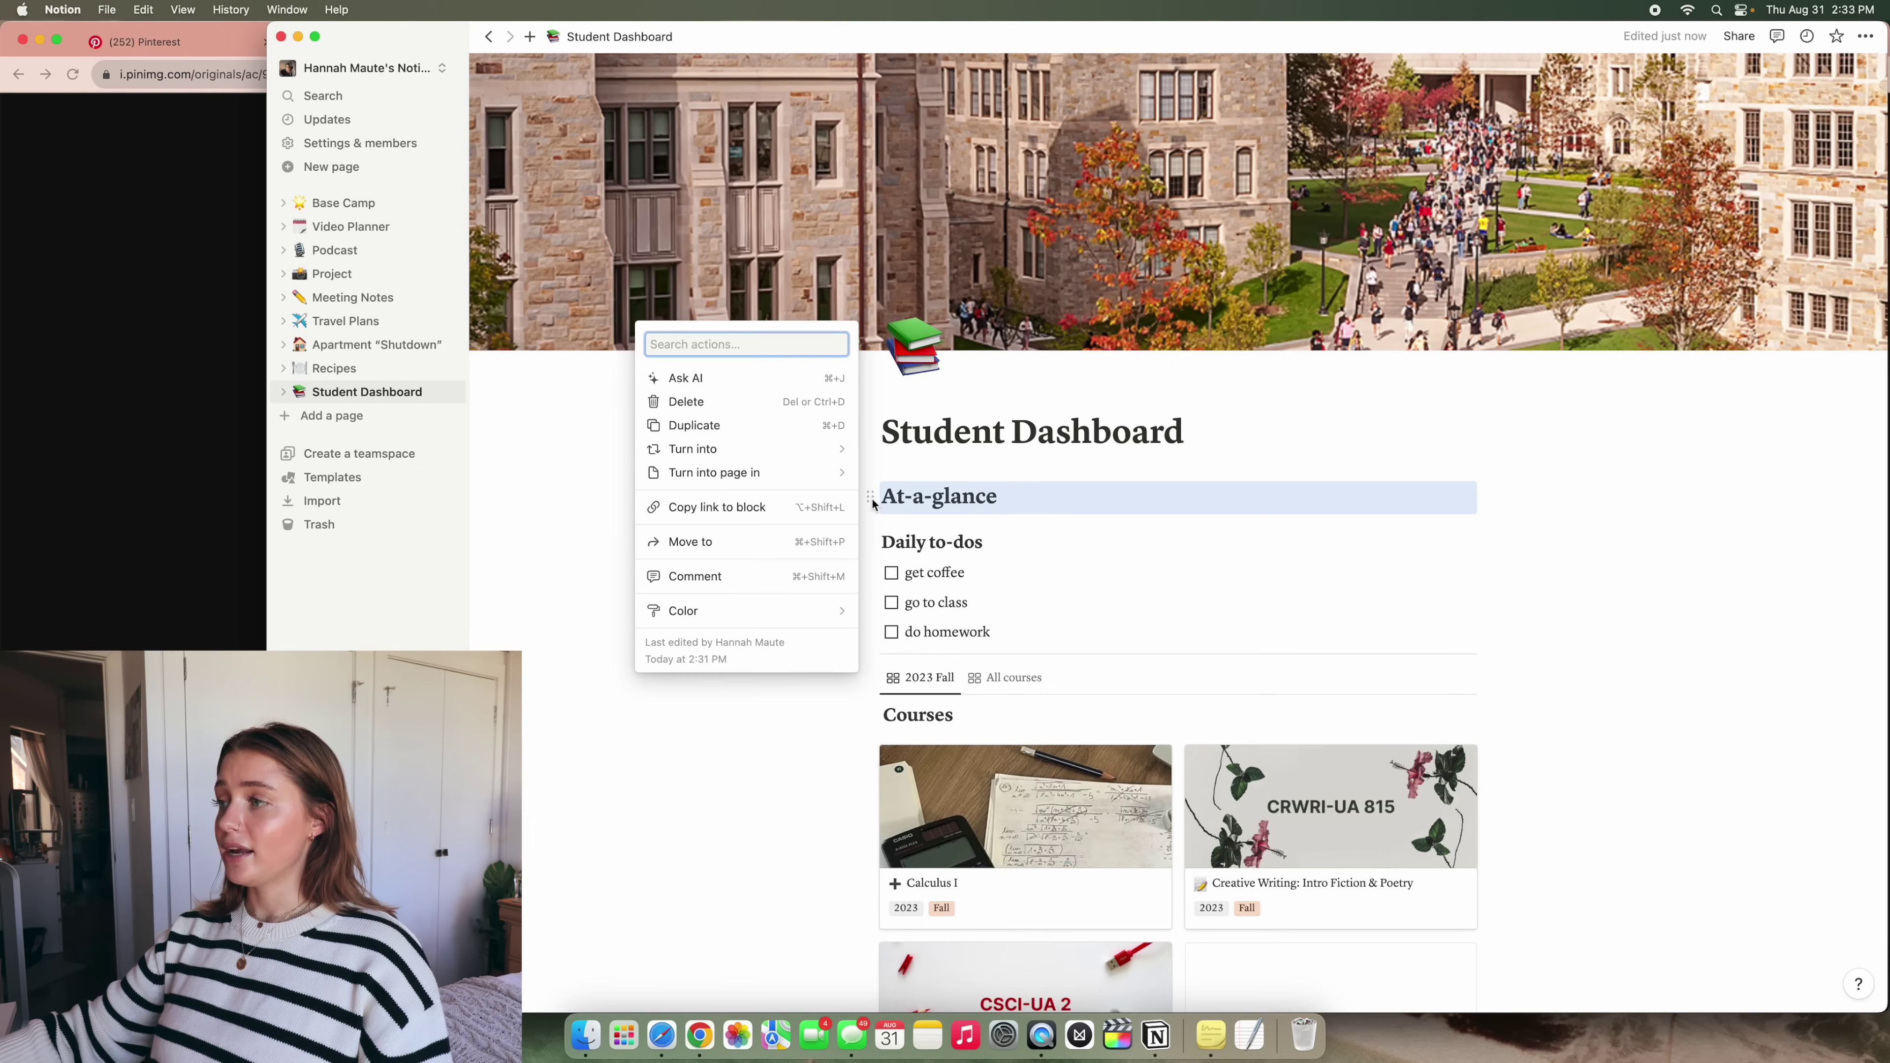
{"action": "mouse_move", "coordinate": [827, 610]}
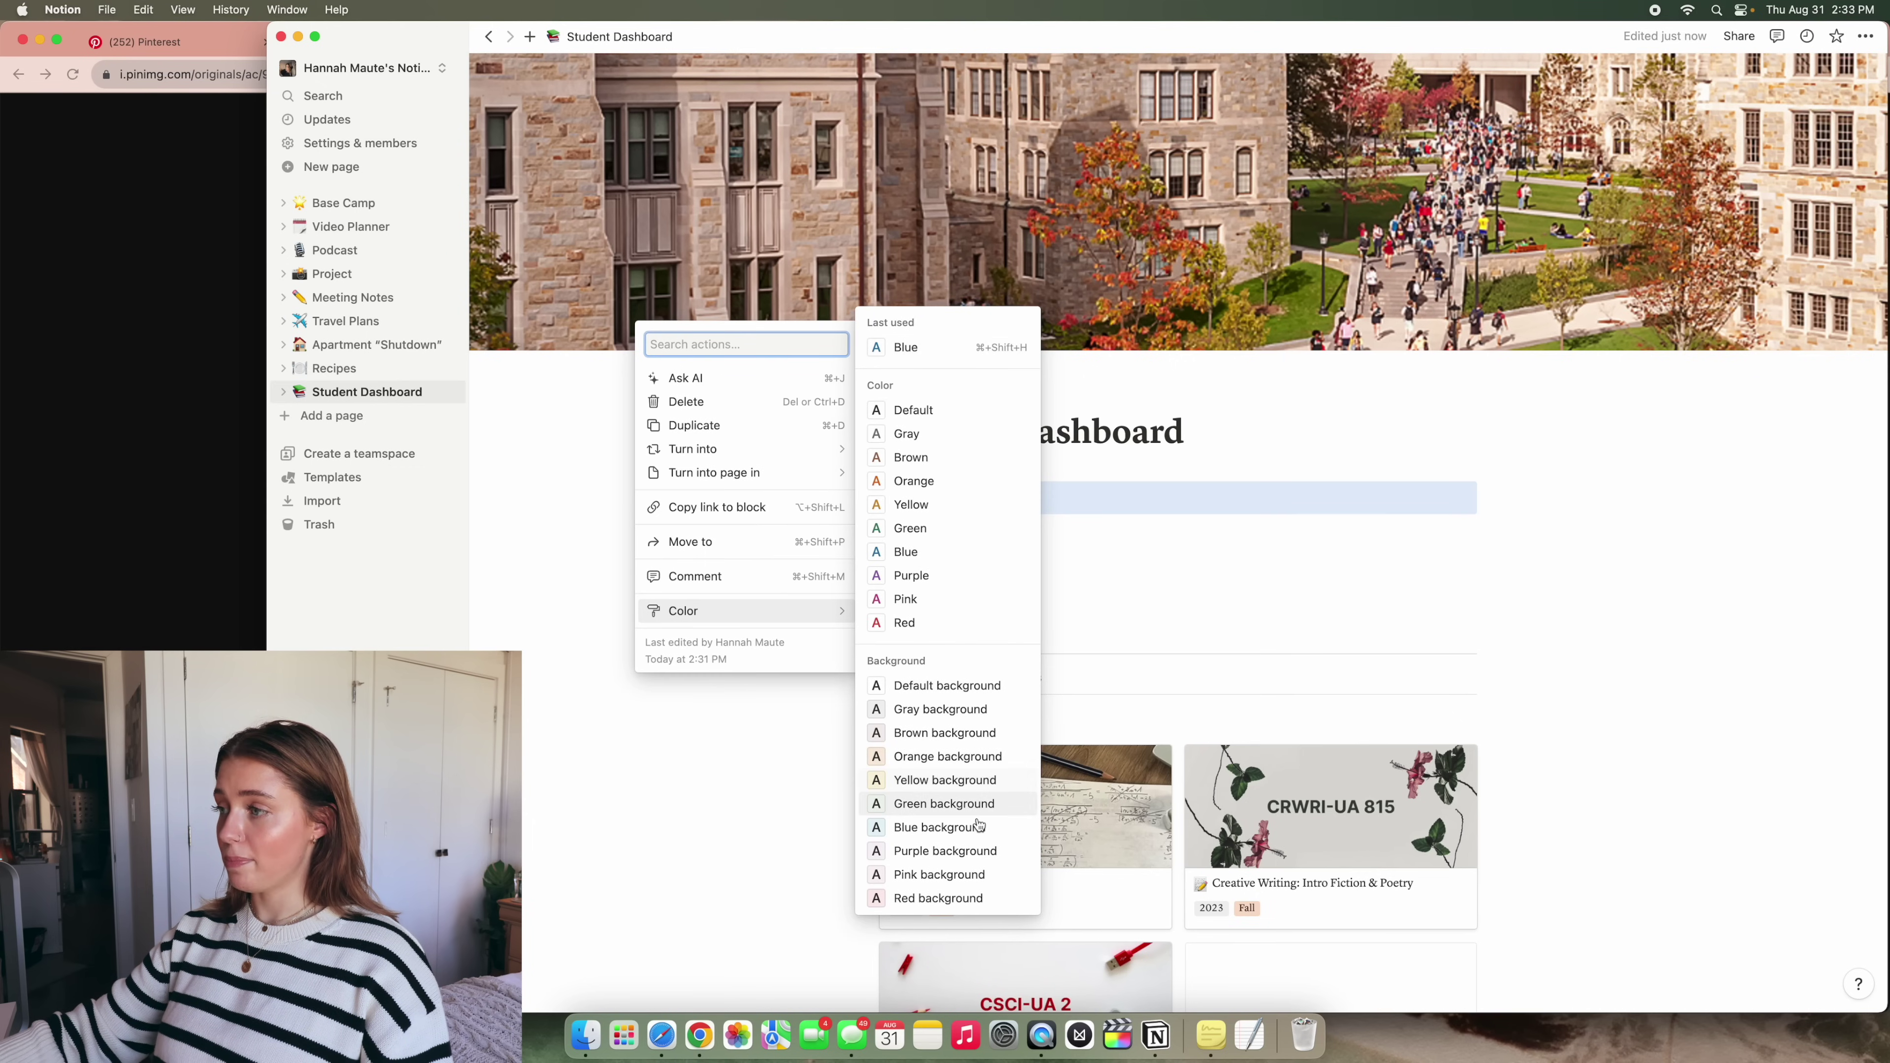
{"action": "left_click", "coordinate": [945, 733]}
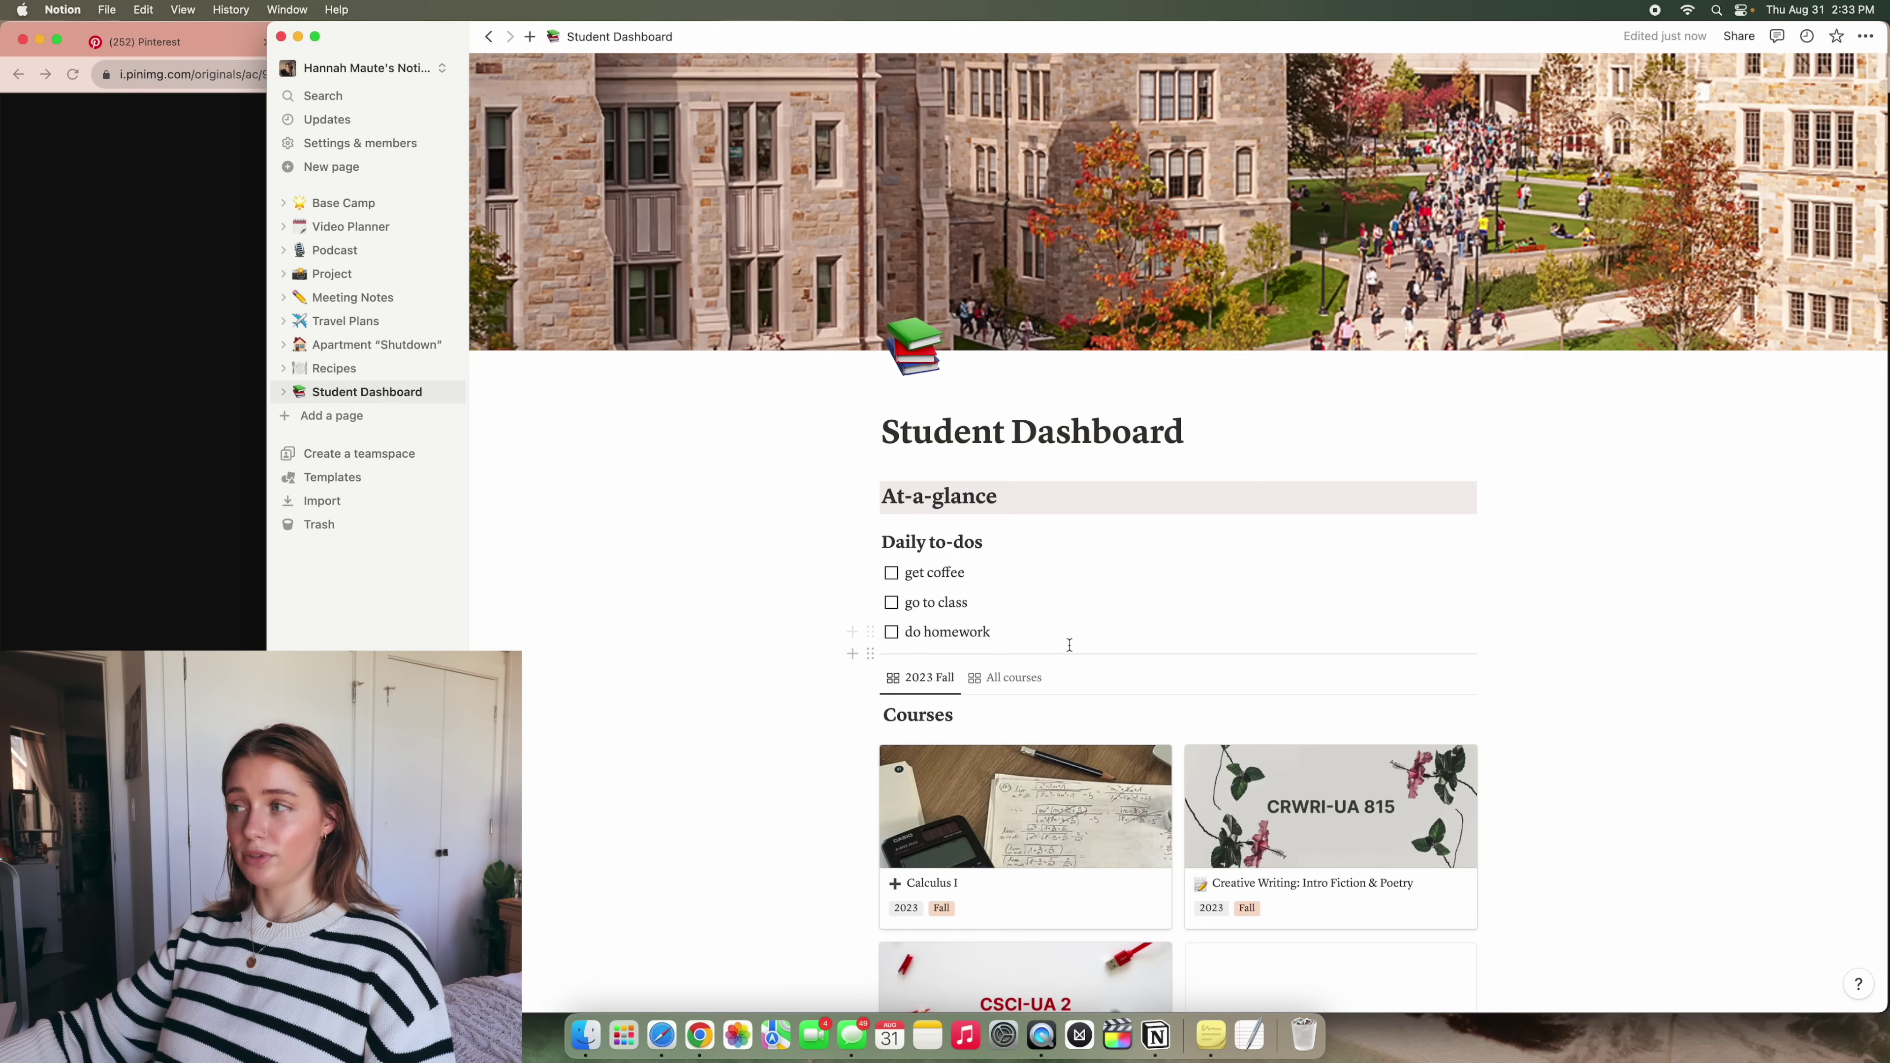
Drag the Next thing heading into a column beside Daily to-dos and edit the lines below
{"action": "left_click", "coordinate": [1025, 632]}
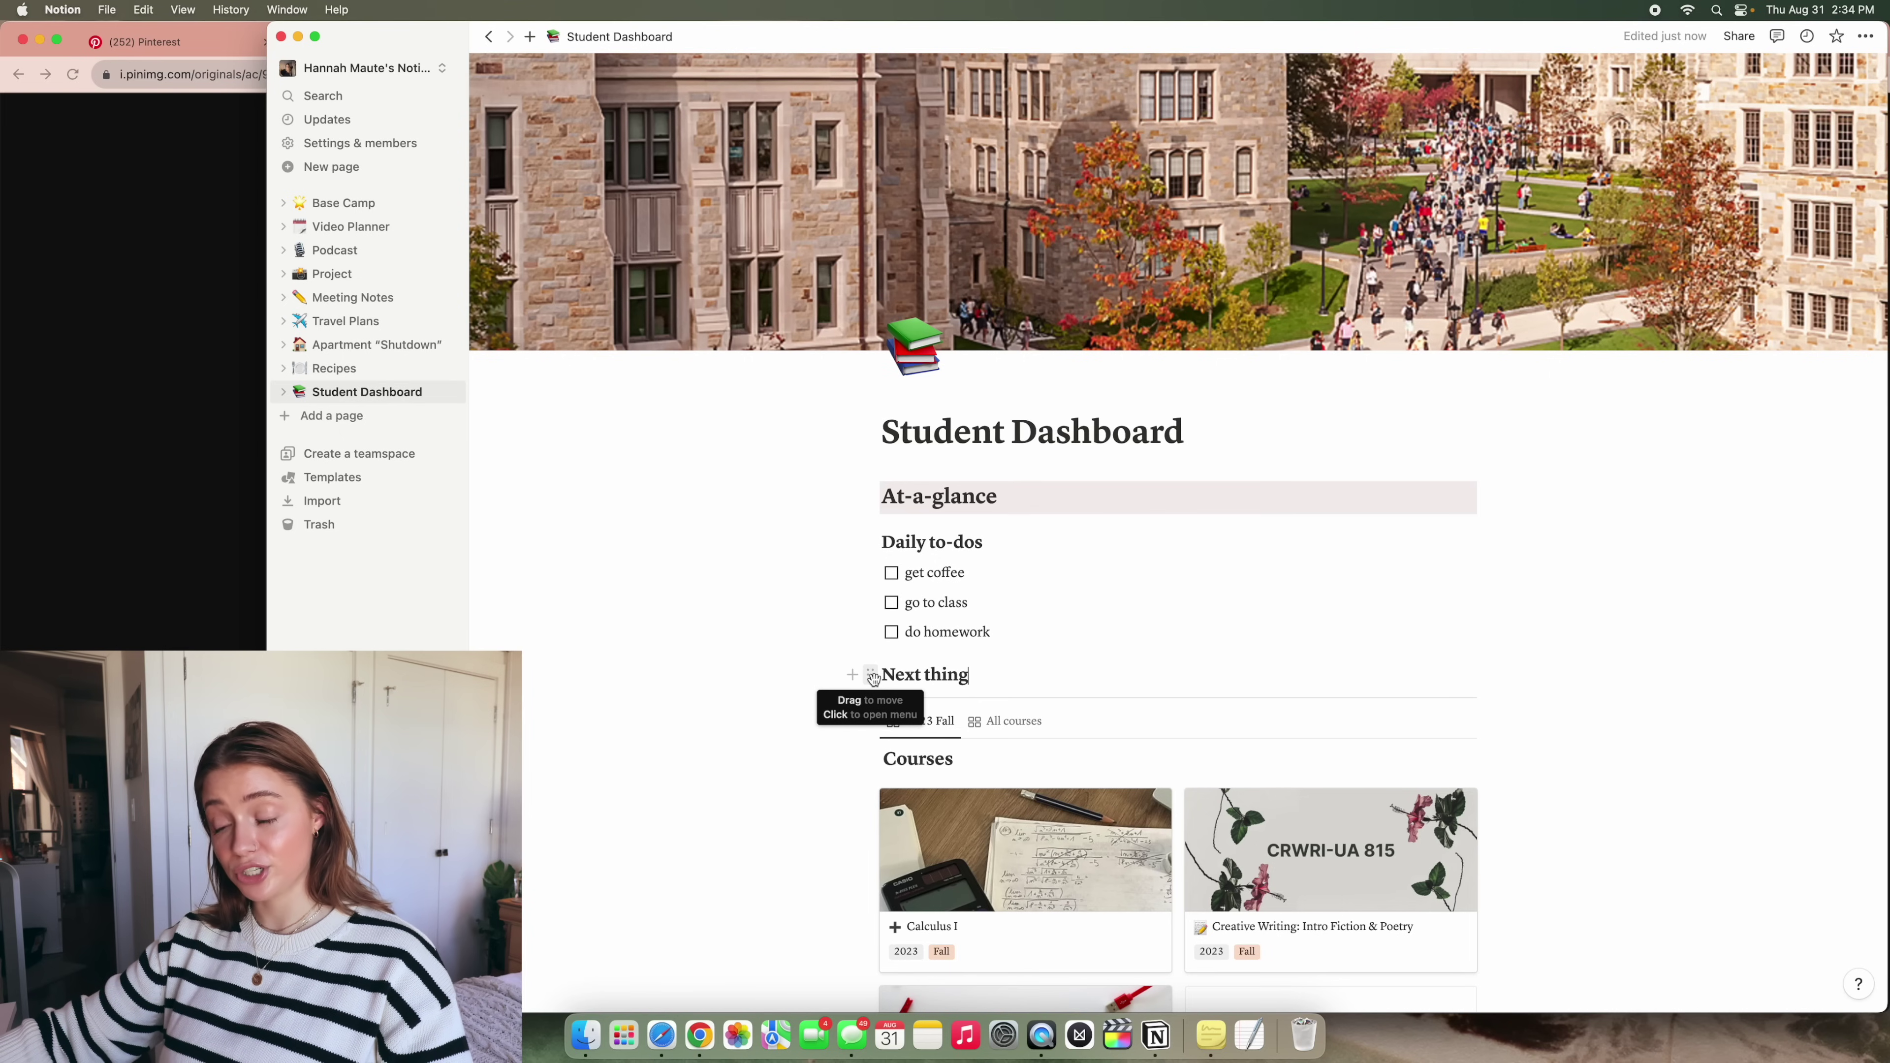
{"action": "left_click_drag", "start_coordinate": [871, 676], "coordinate": [1485, 541]}
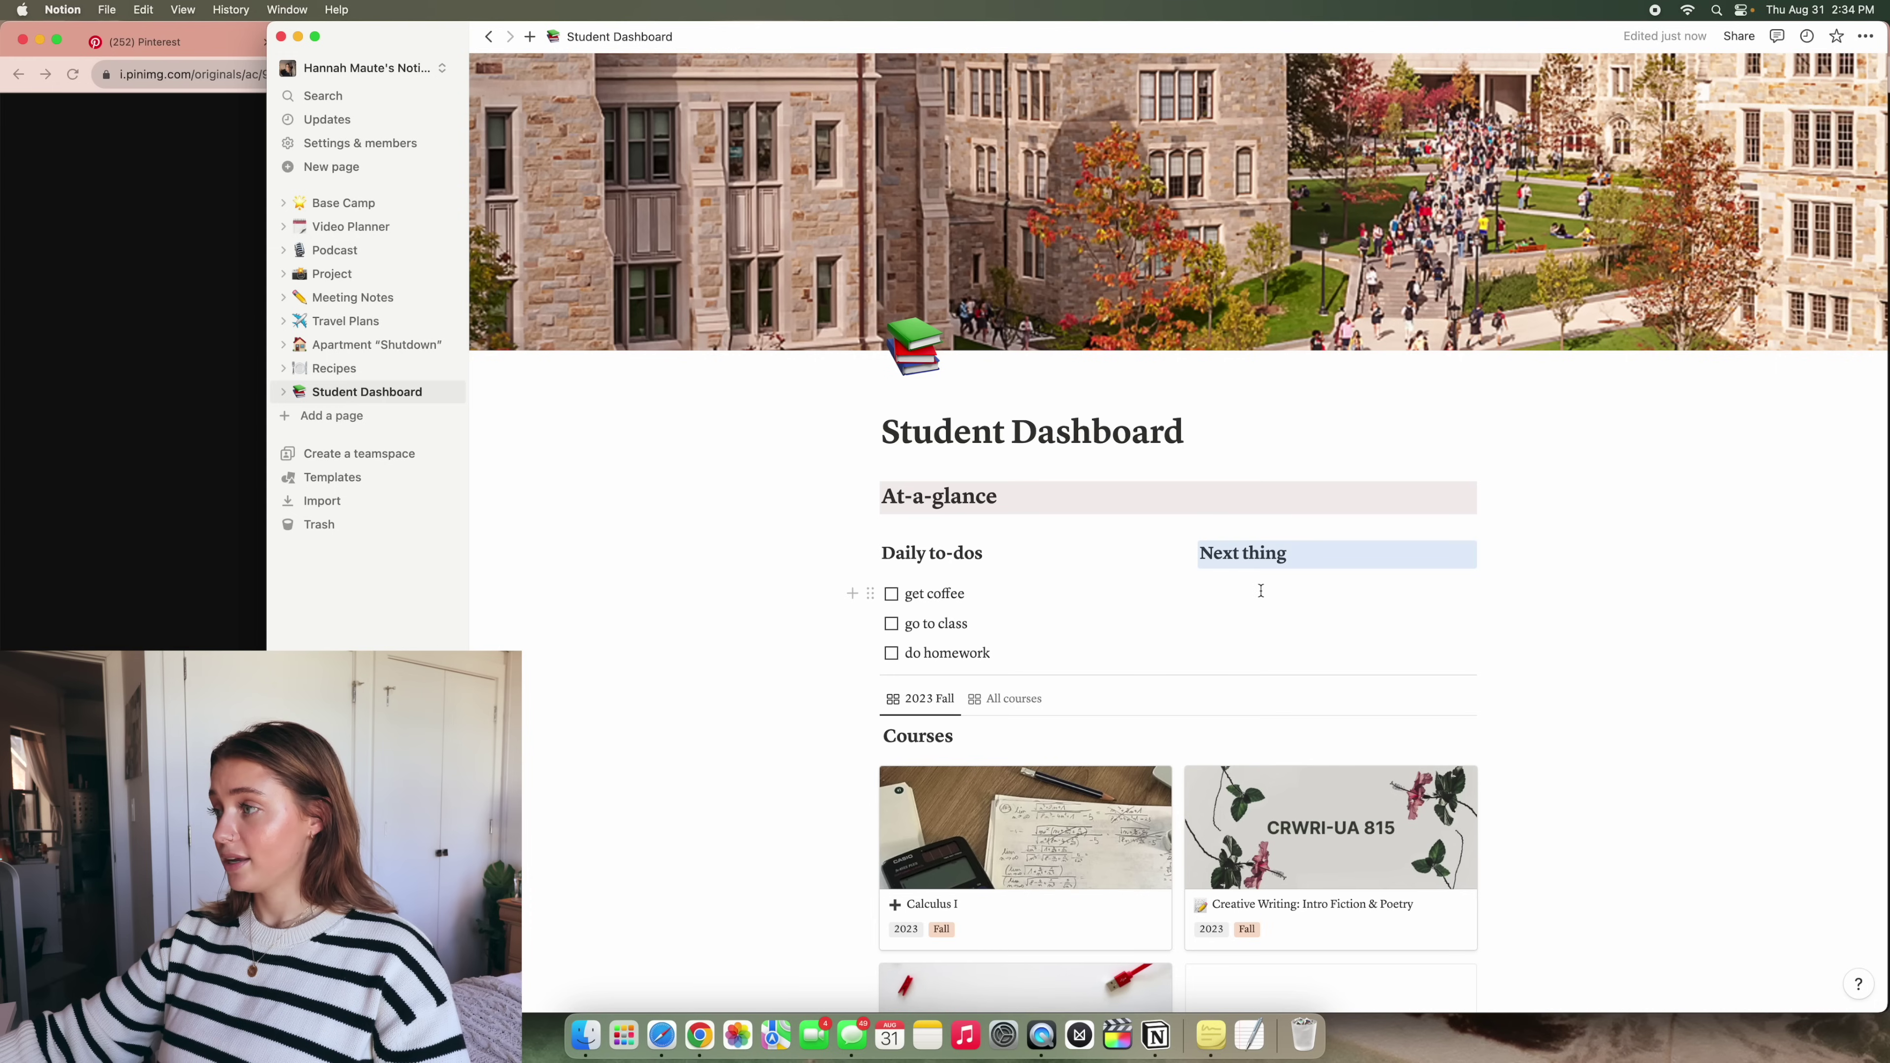
{"action": "left_click", "coordinate": [1332, 570]}
{"action": "left_click", "coordinate": [963, 588]}
{"action": "left_click", "coordinate": [1138, 564]}
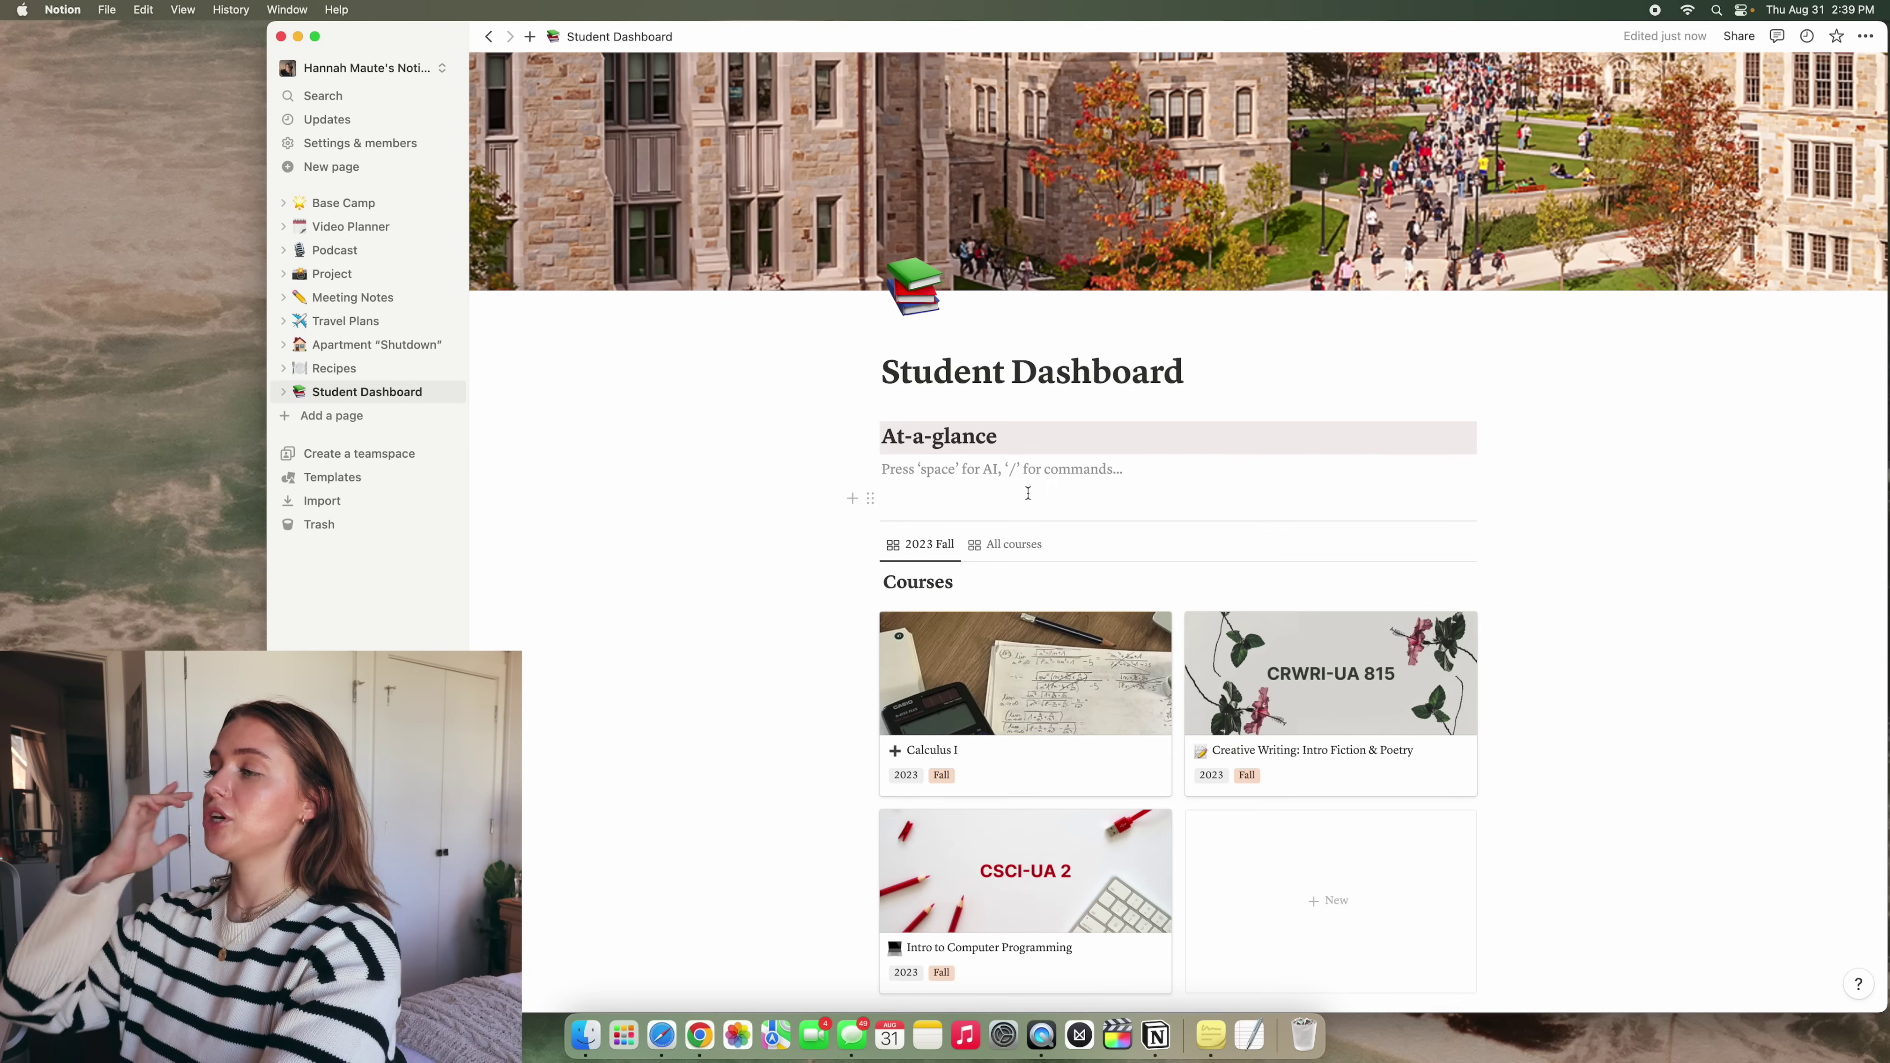
Type To-do today, Column 2 and Column 3, and arrange them as three side-by-side columns
{"action": "type", "text": "T"}
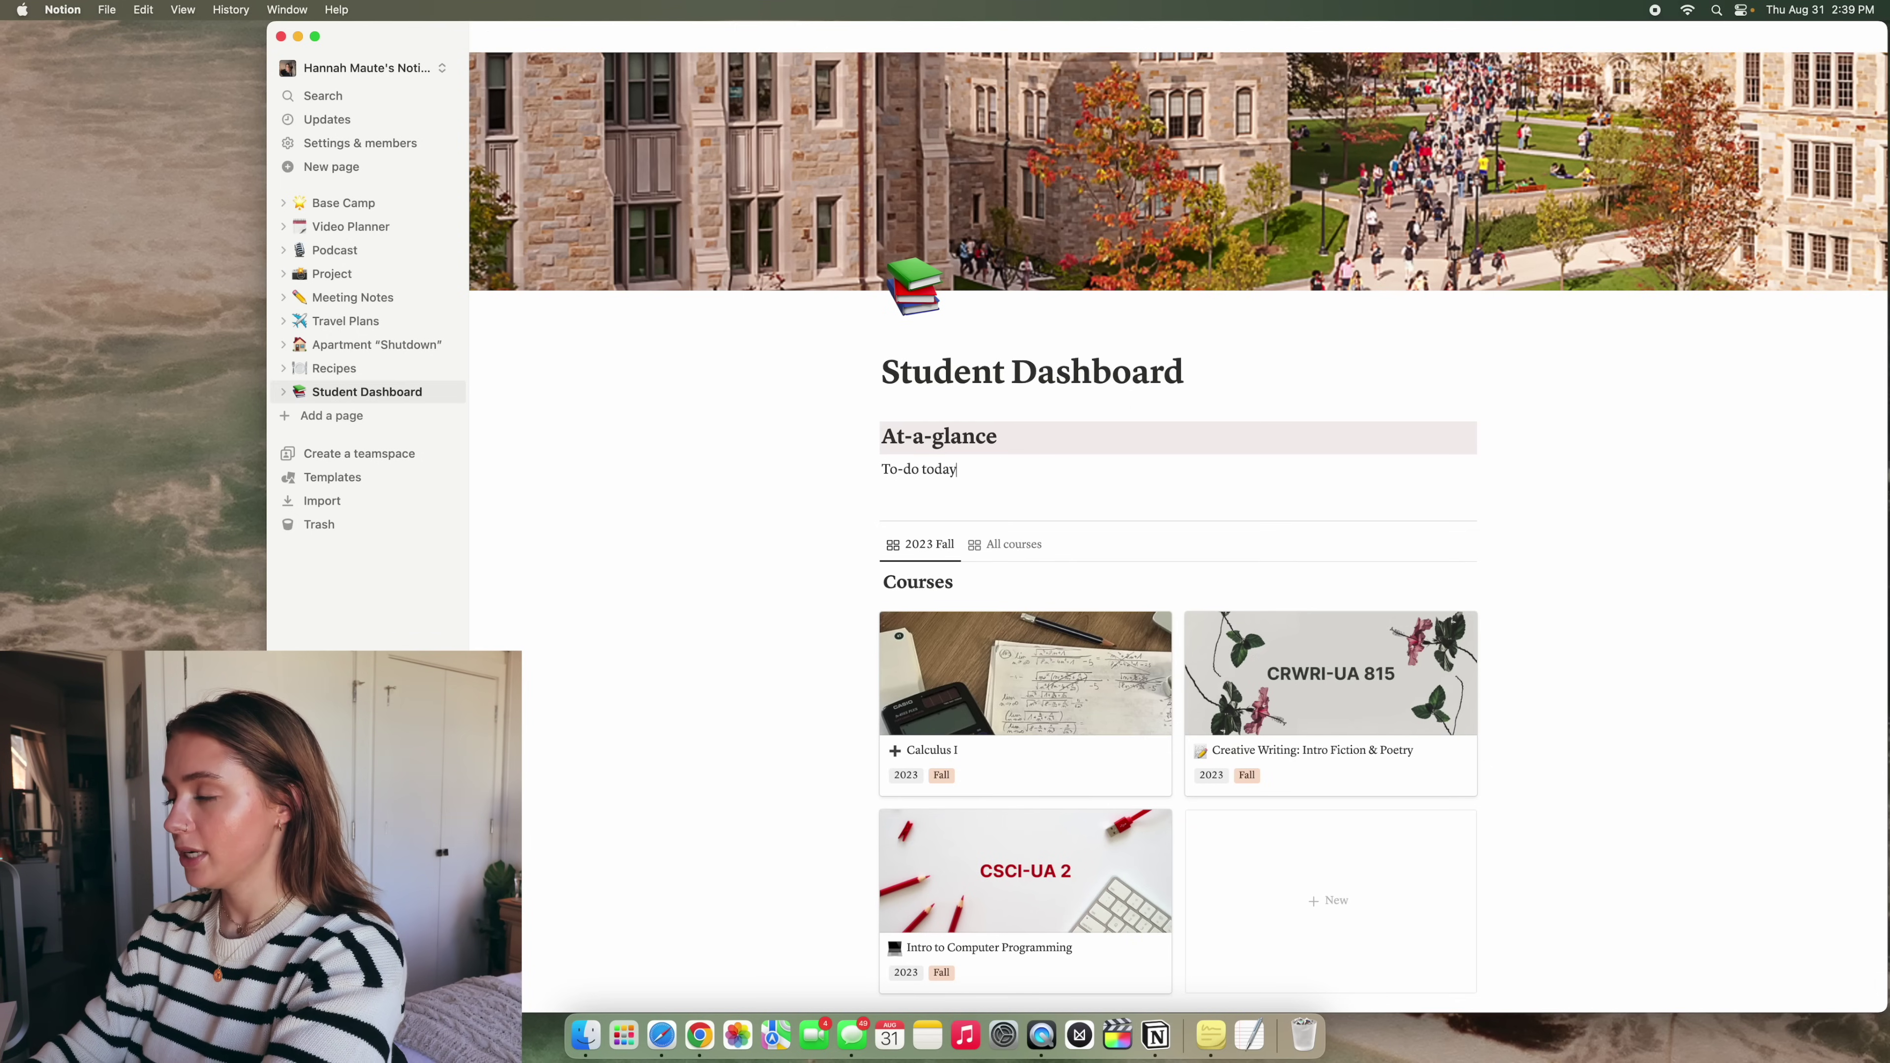
{"action": "type", "text": "o-do today"}
{"action": "key", "text": "Return"}
{"action": "type", "text": "Colum"}
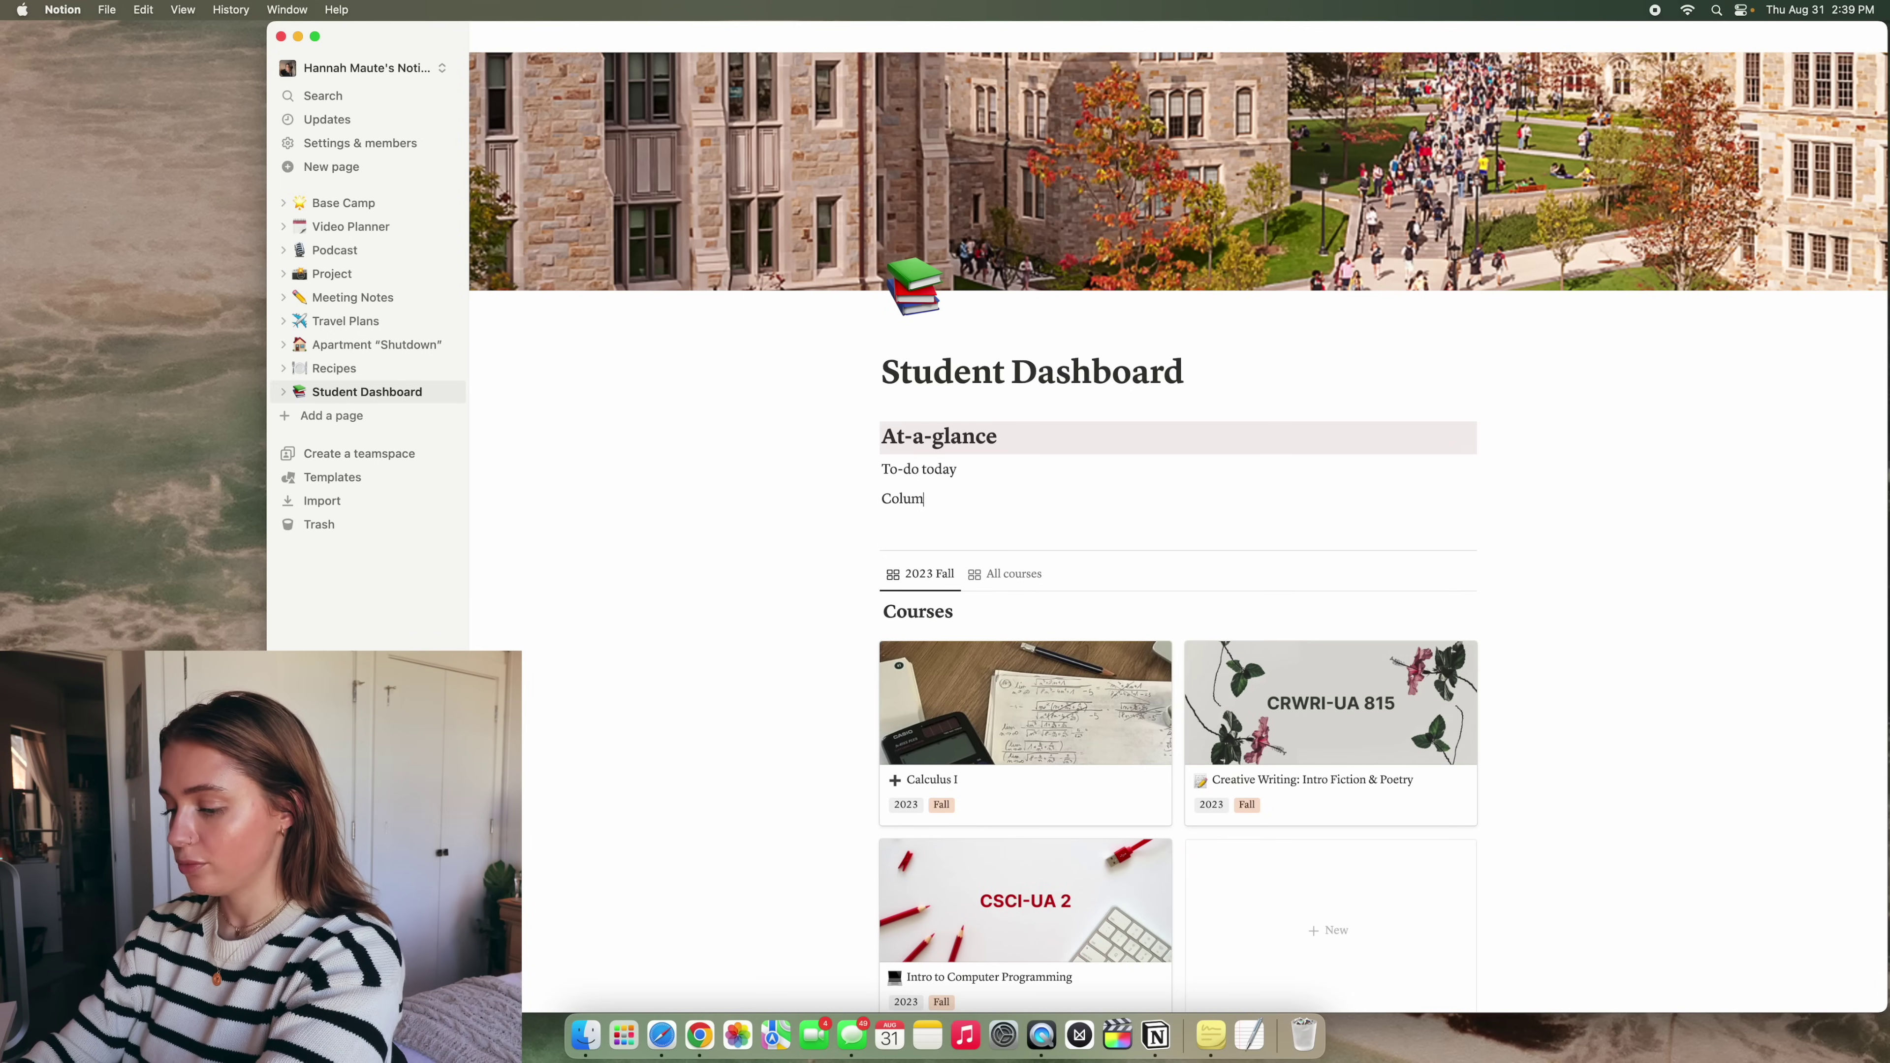
{"action": "type", "text": "n 2"}
{"action": "key", "text": "Return"}
{"action": "type", "text": "Column"}
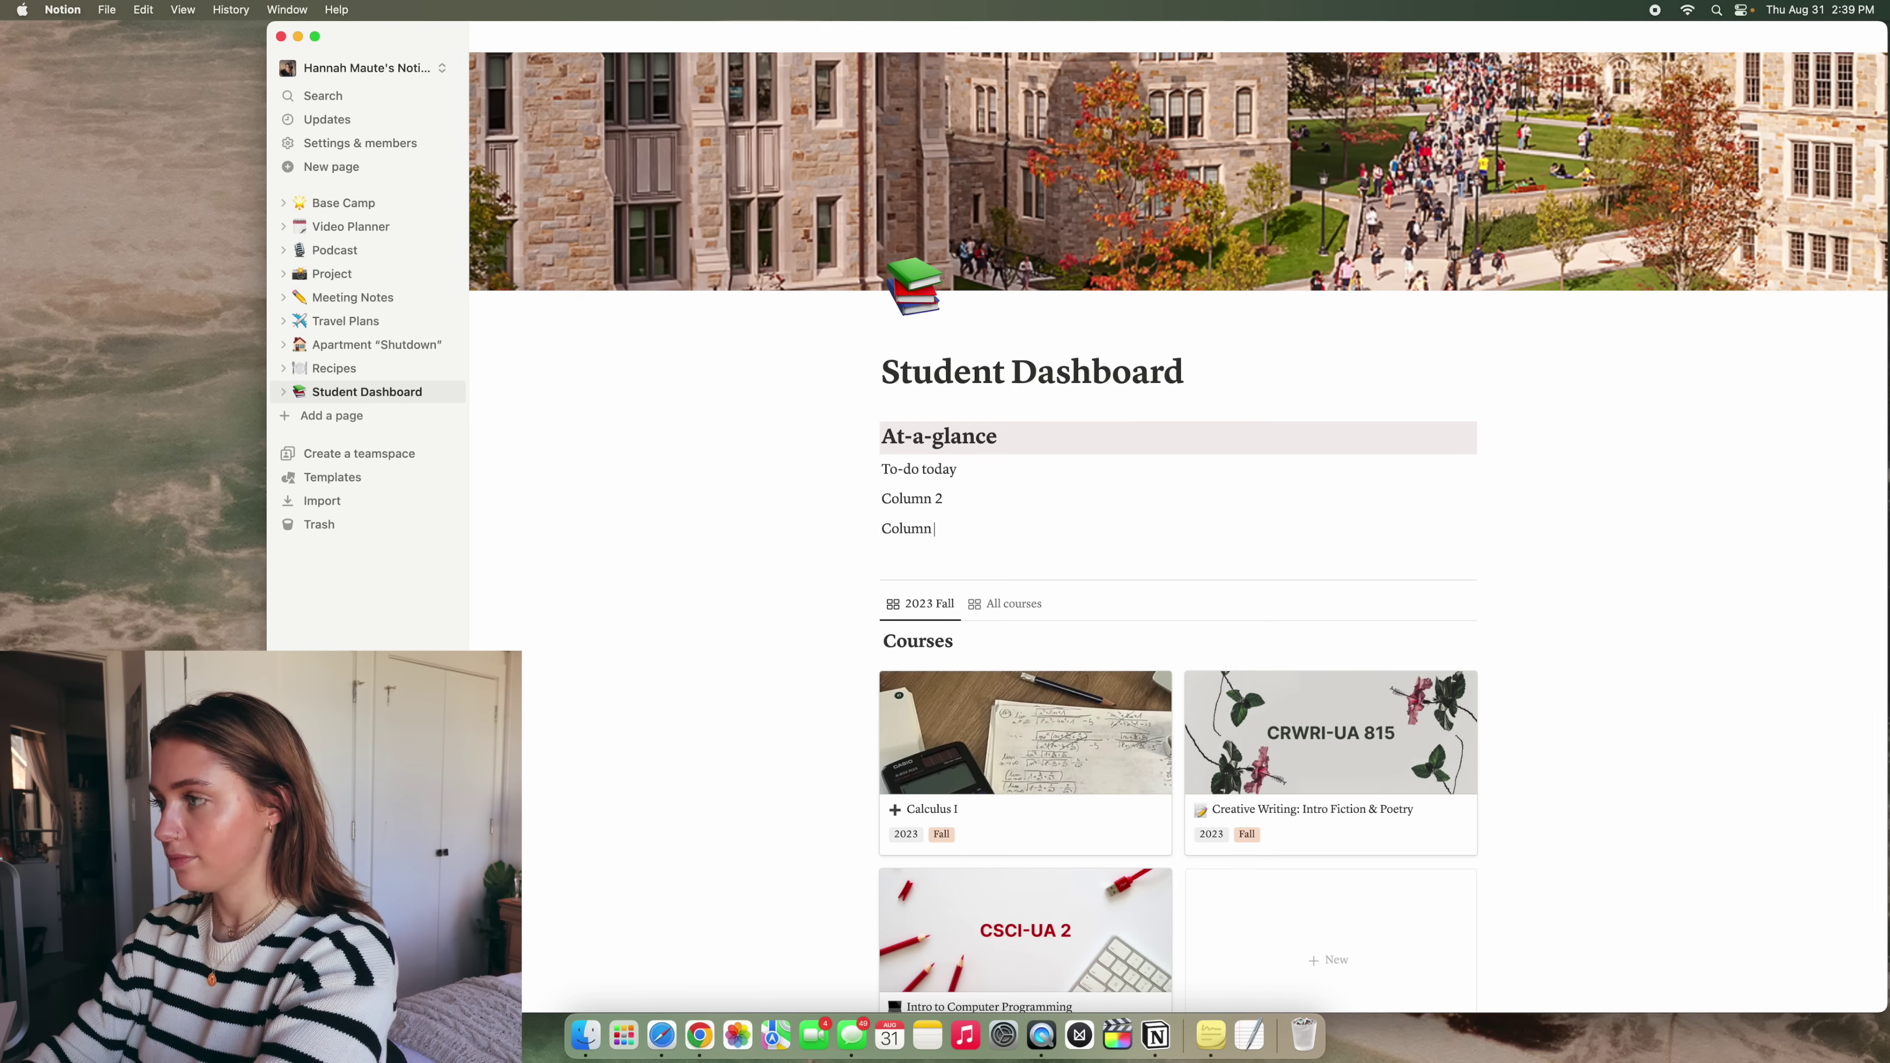
{"action": "type", "text": " 3"}
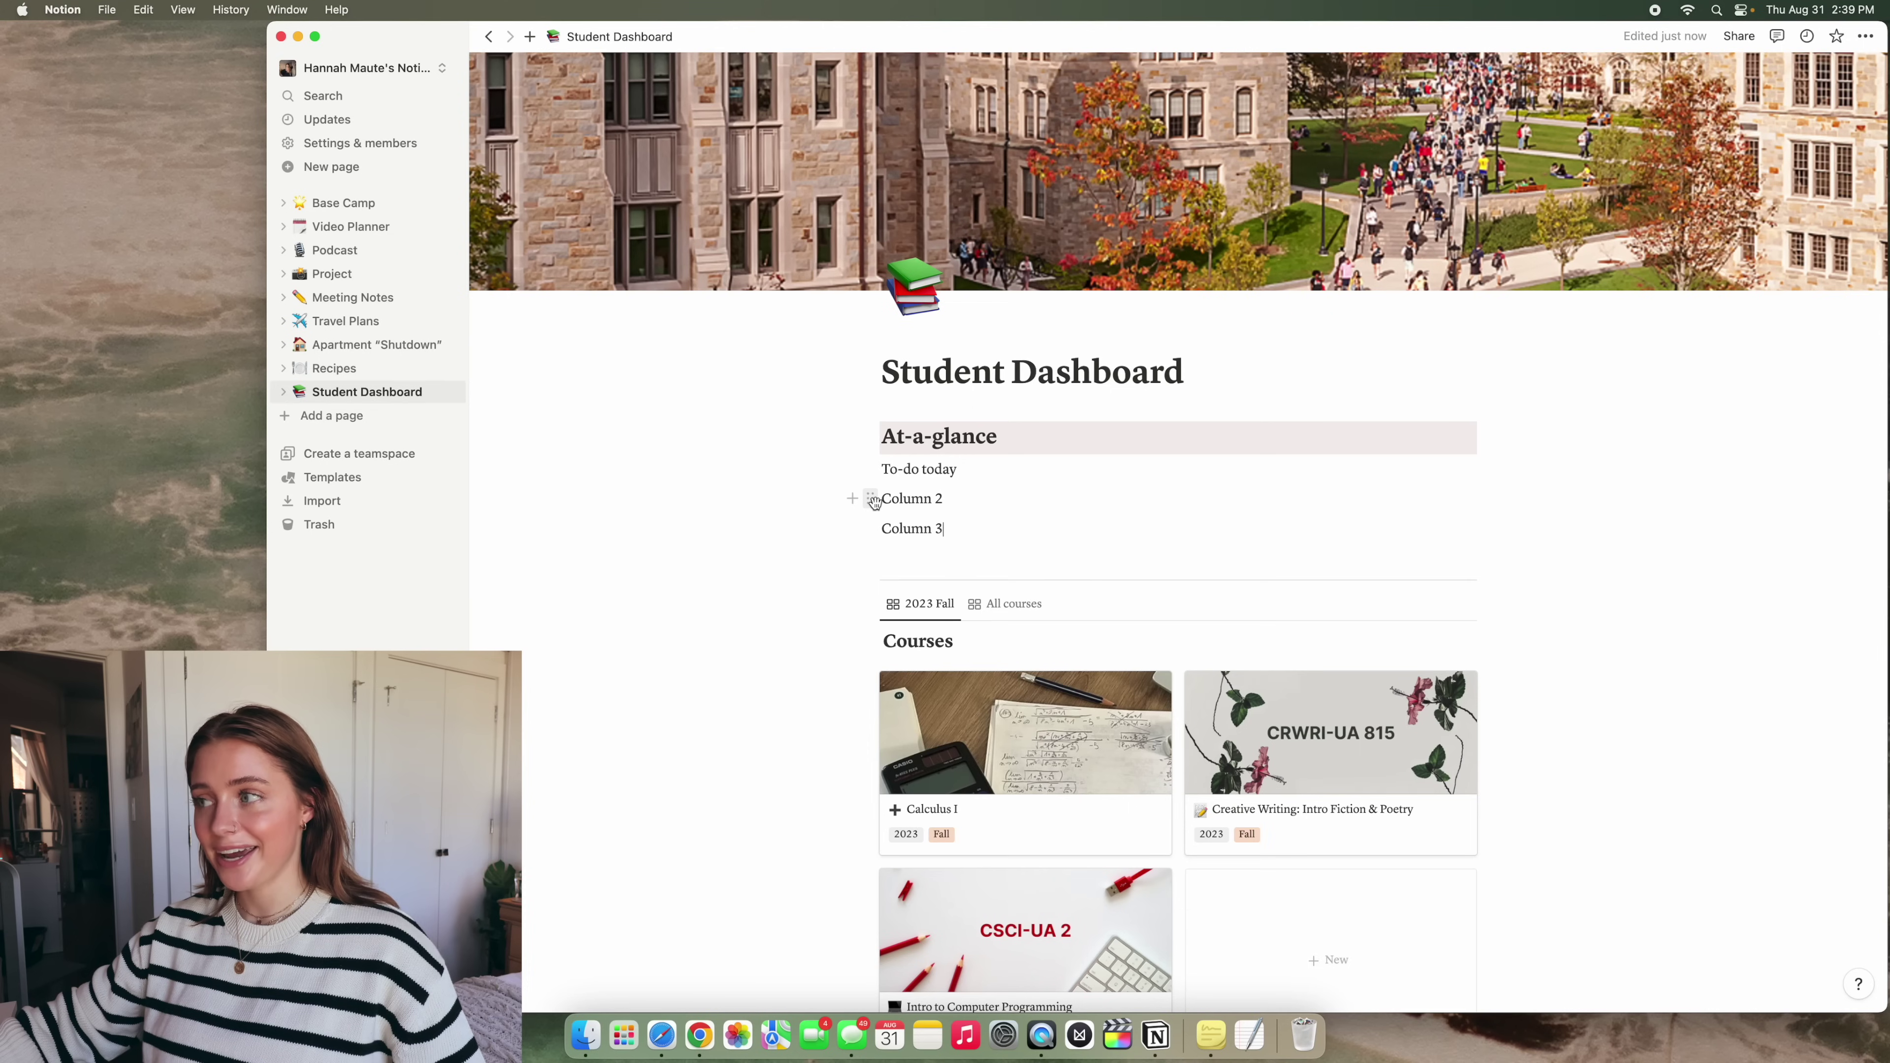
{"action": "left_click_drag", "start_coordinate": [871, 501], "coordinate": [1487, 474]}
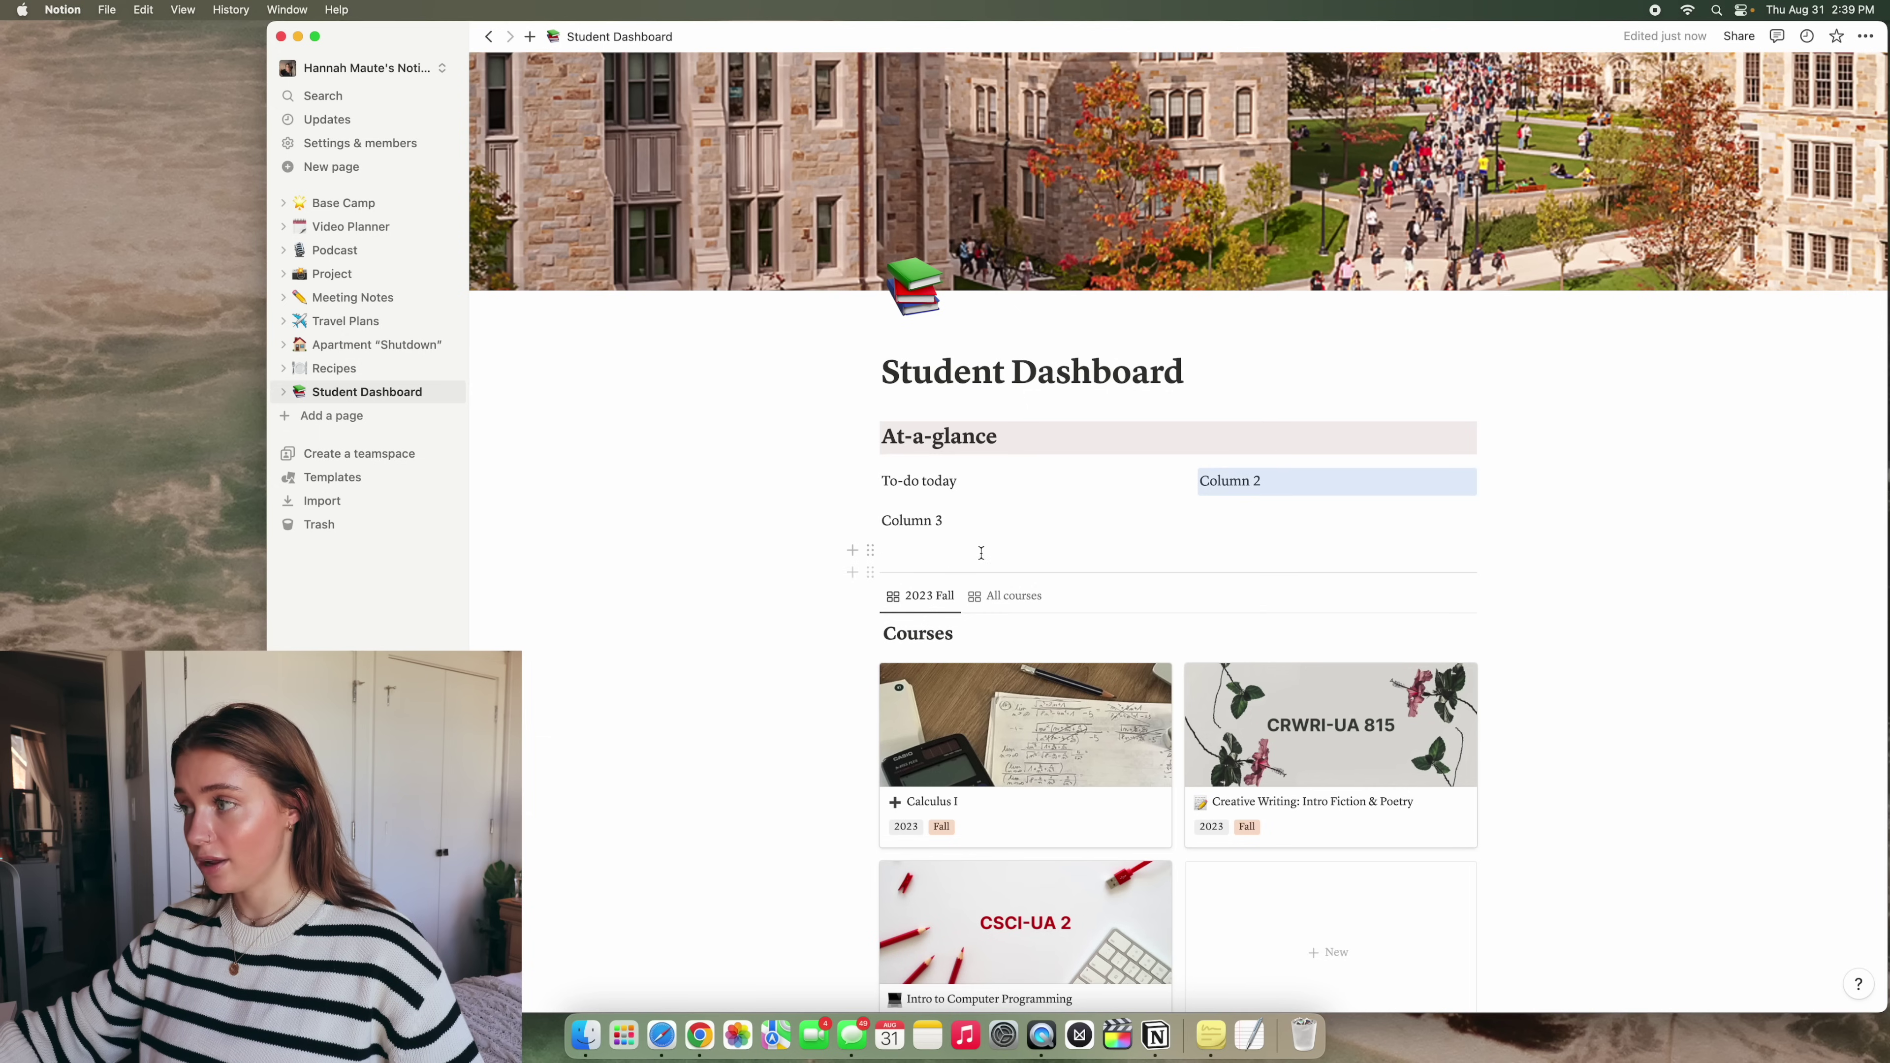
{"action": "left_click", "coordinate": [942, 556]}
{"action": "left_click_drag", "start_coordinate": [870, 520], "coordinate": [1493, 475]}
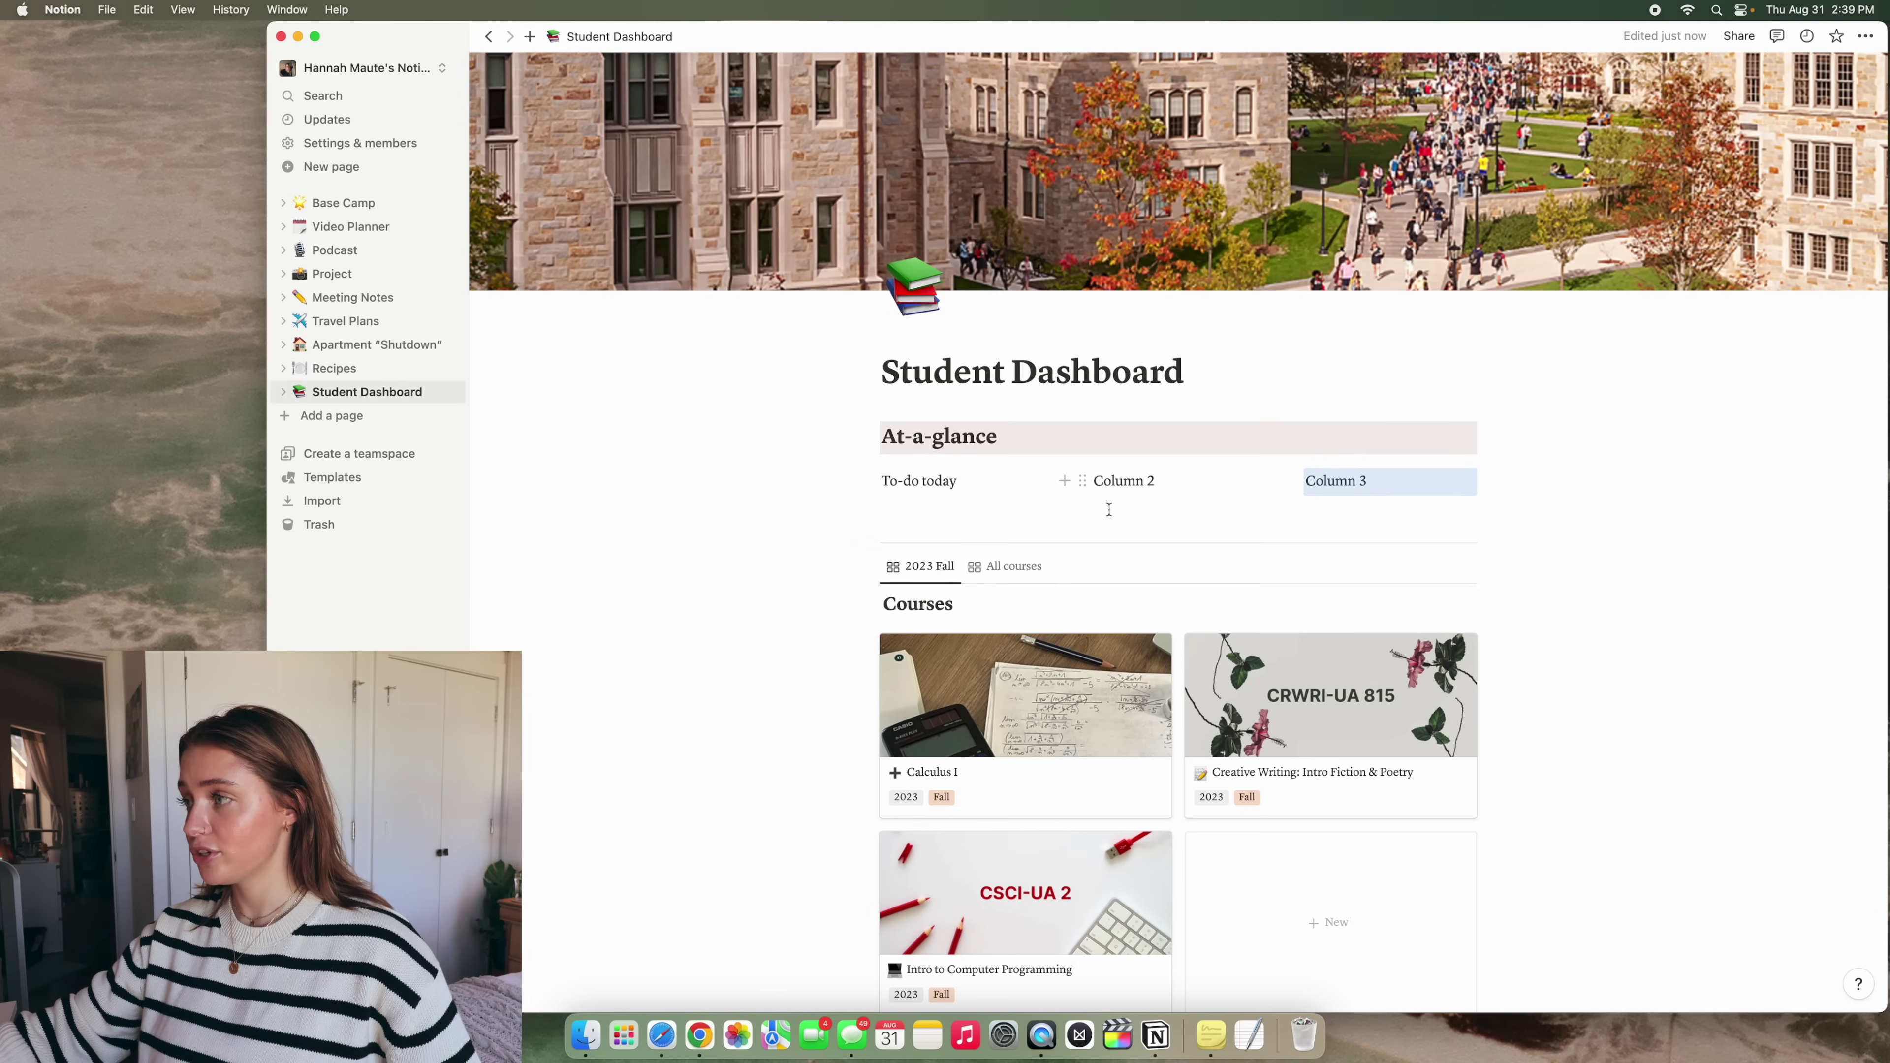
{"action": "left_click", "coordinate": [1710, 540]}
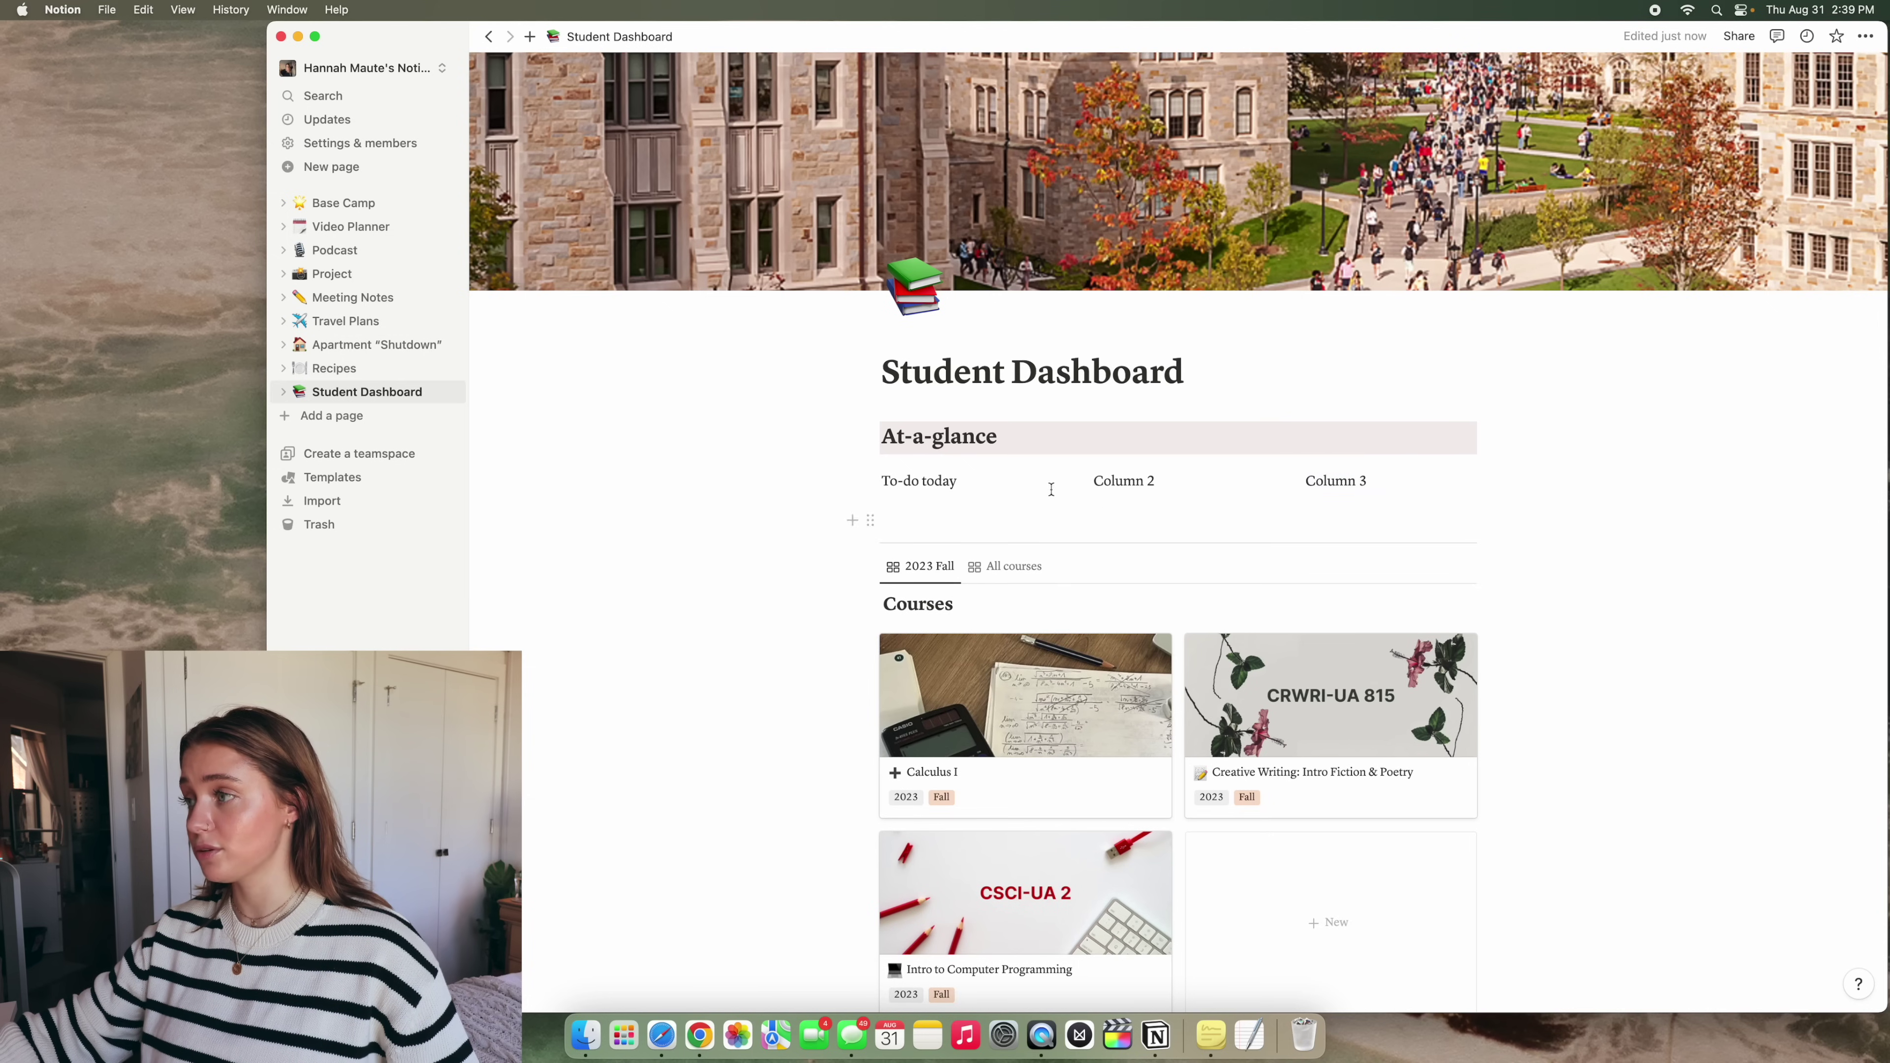
Bold the To-do today, Column 2 and Column 3 headings
{"action": "triple_click", "coordinate": [969, 483]}
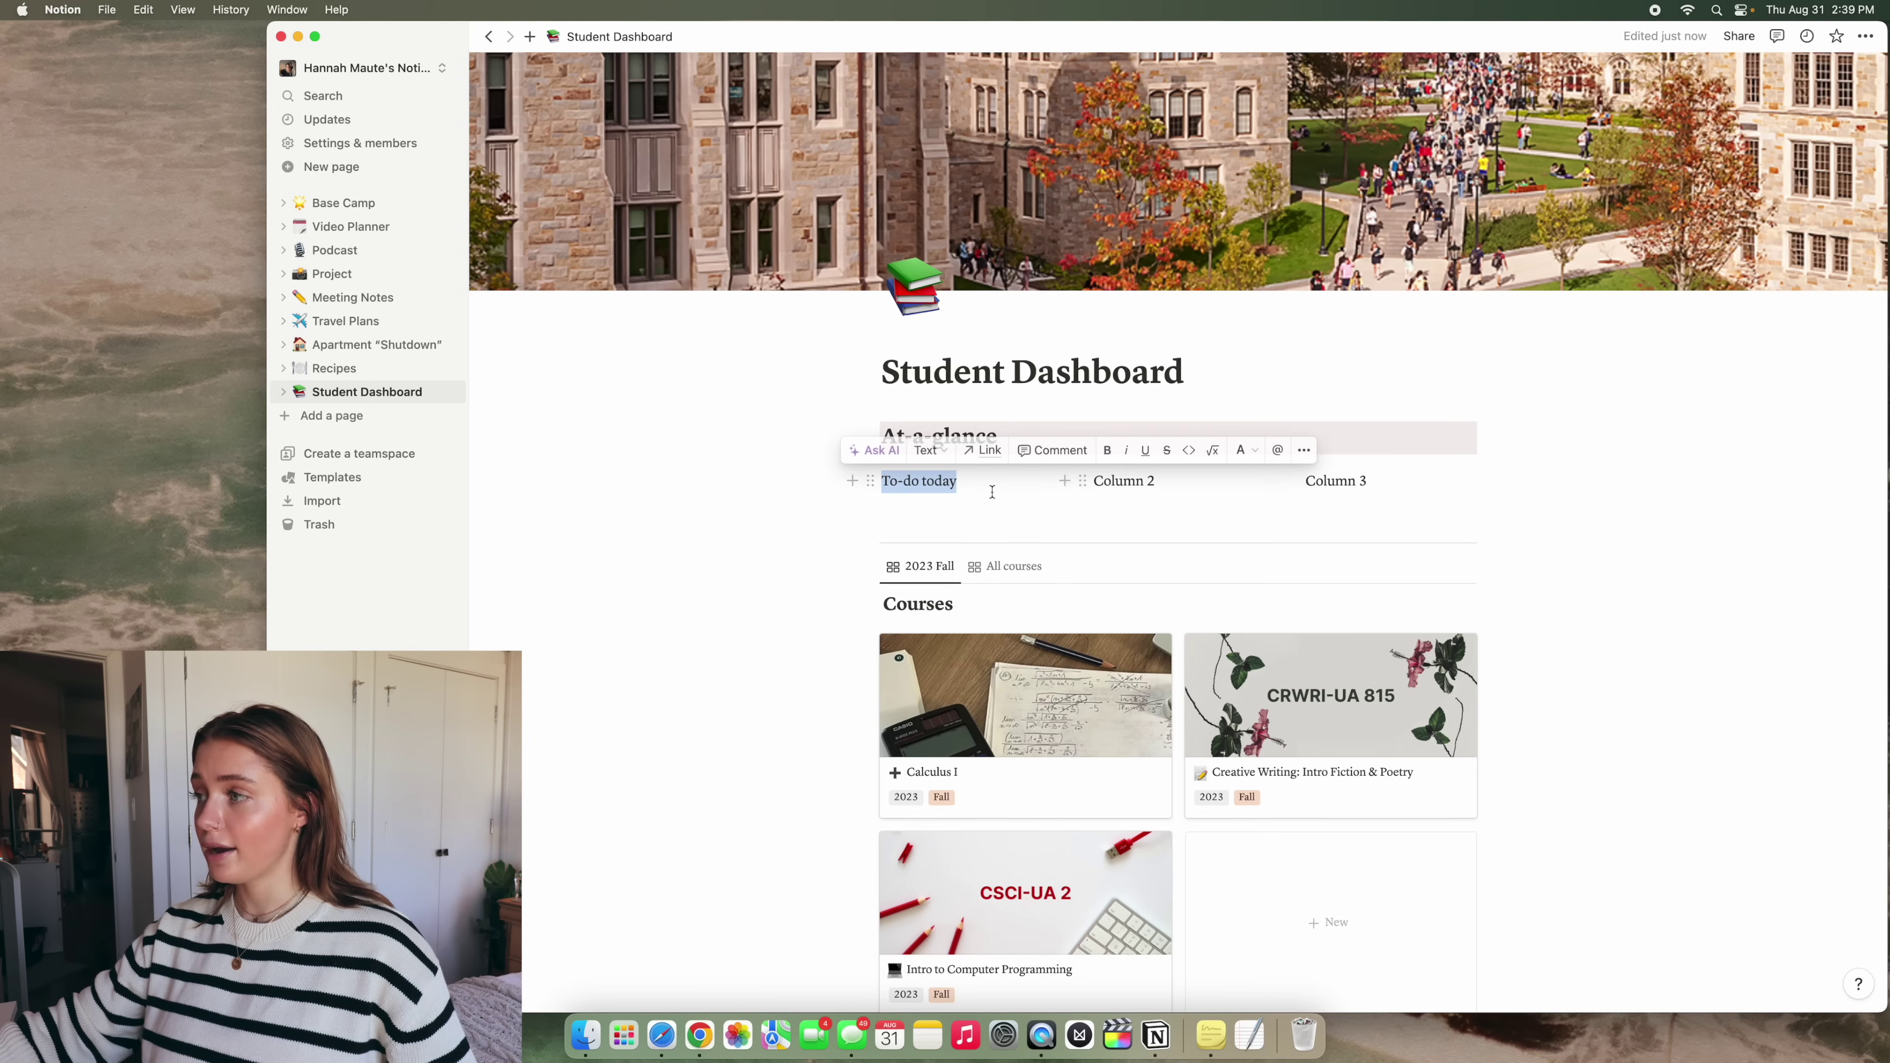
{"action": "left_click", "coordinate": [1110, 450]}
{"action": "triple_click", "coordinate": [1104, 469]}
{"action": "left_click", "coordinate": [1319, 449]}
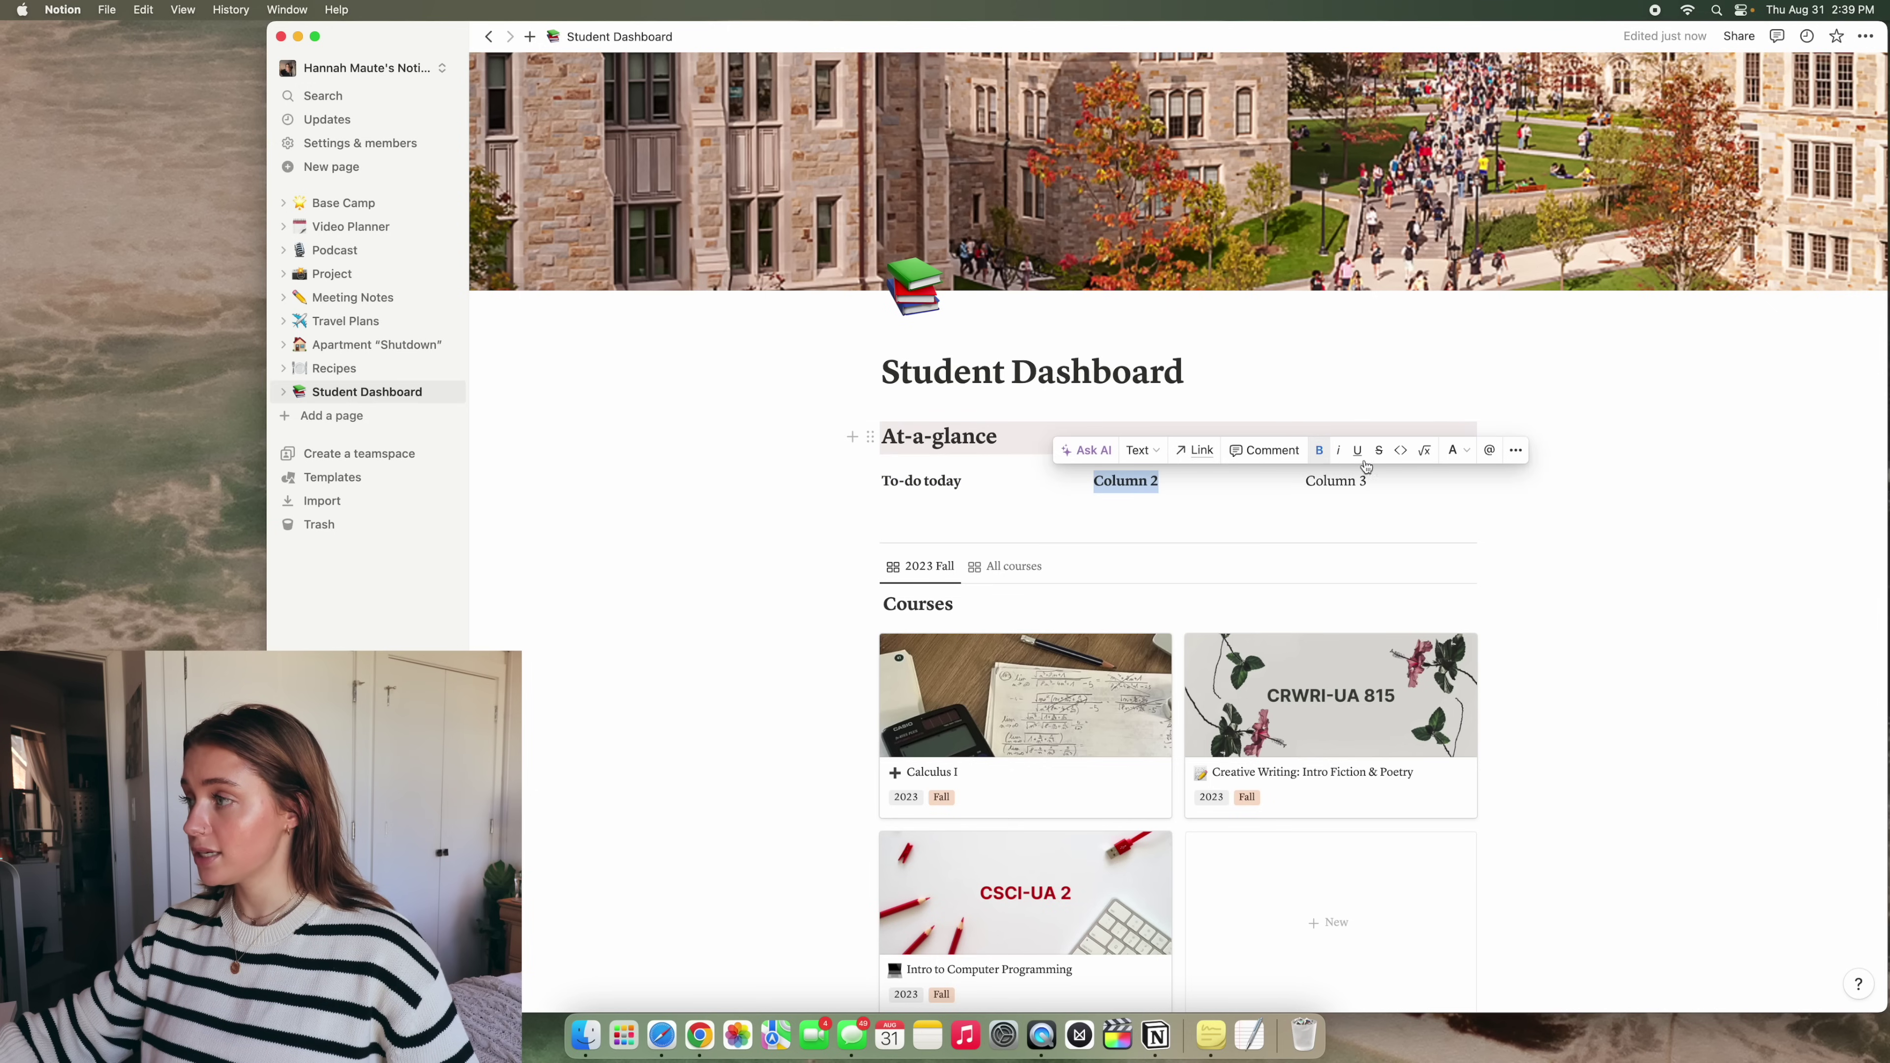
{"action": "left_click_drag", "start_coordinate": [1377, 488], "coordinate": [1304, 488]}
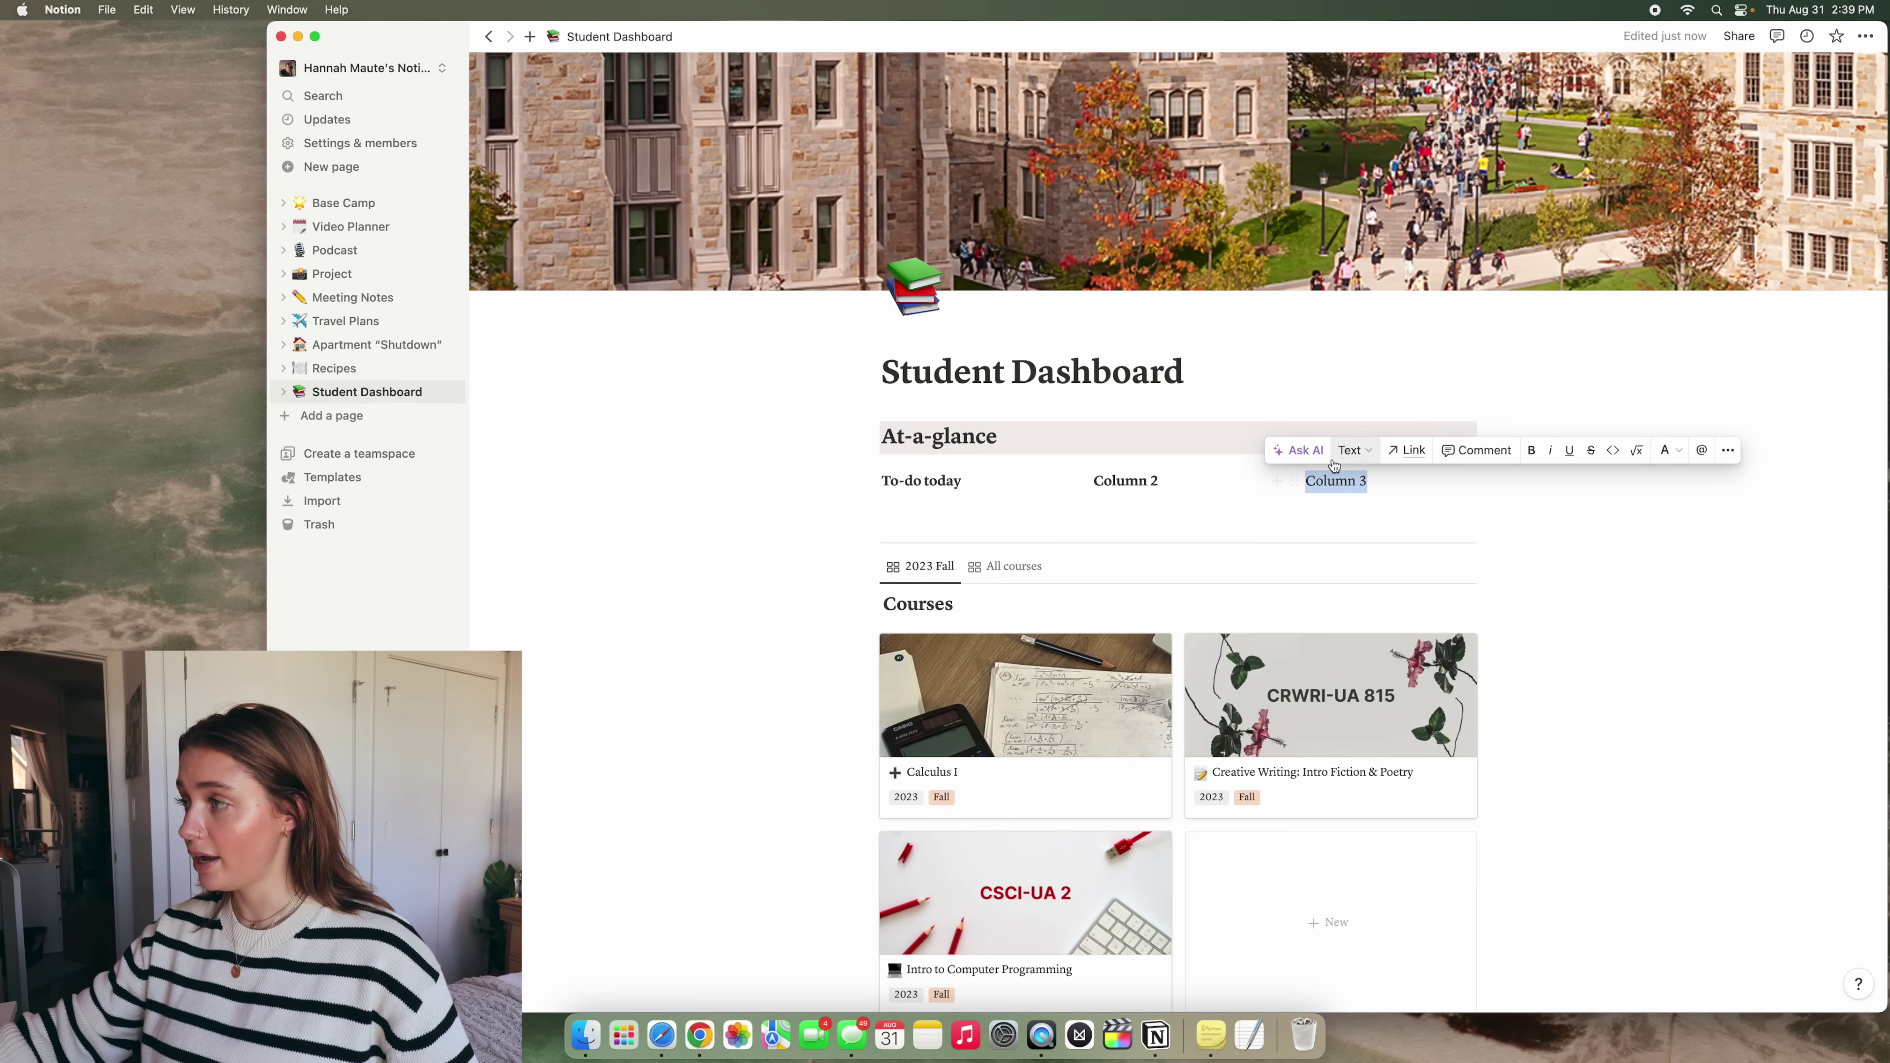
{"action": "left_click", "coordinate": [1530, 450]}
{"action": "left_click", "coordinate": [990, 492]}
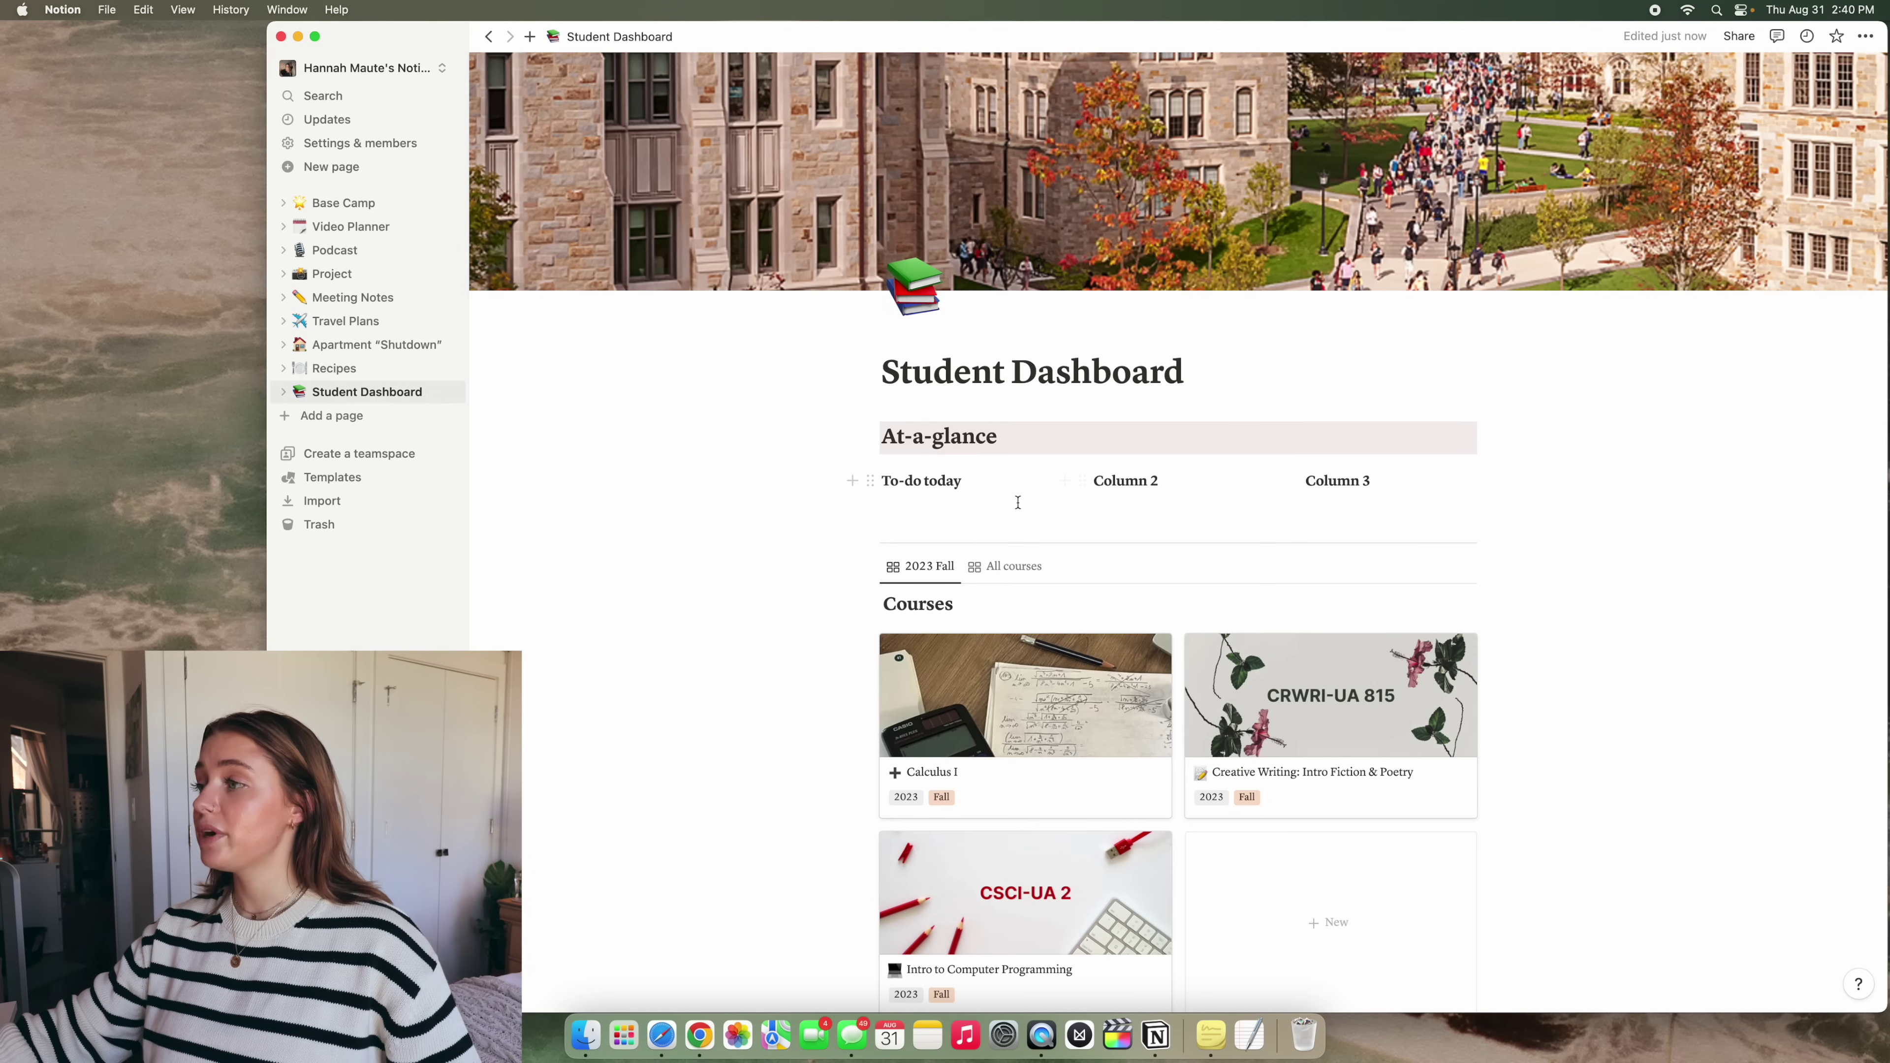
Add to-do checkboxes get coffee, go to class and study under To-do today
{"action": "key", "text": "Return"}
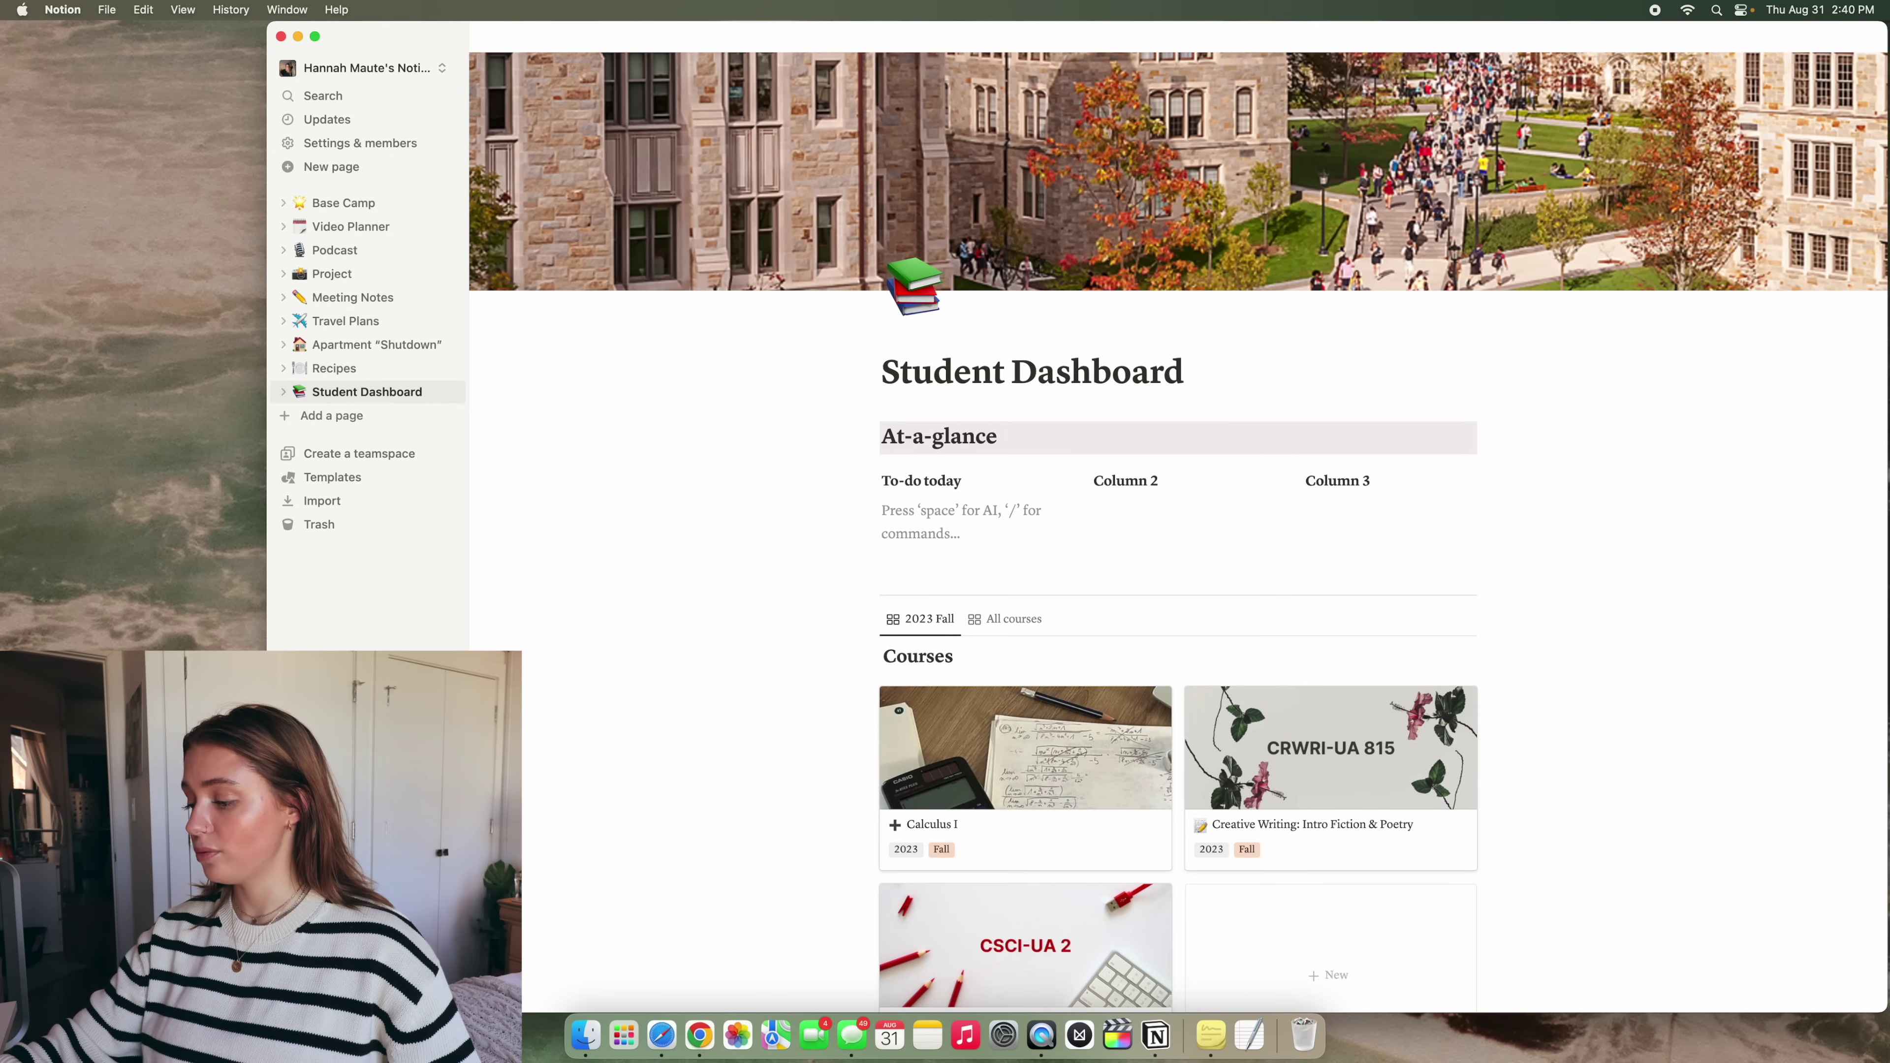
{"action": "type", "text": "/"}
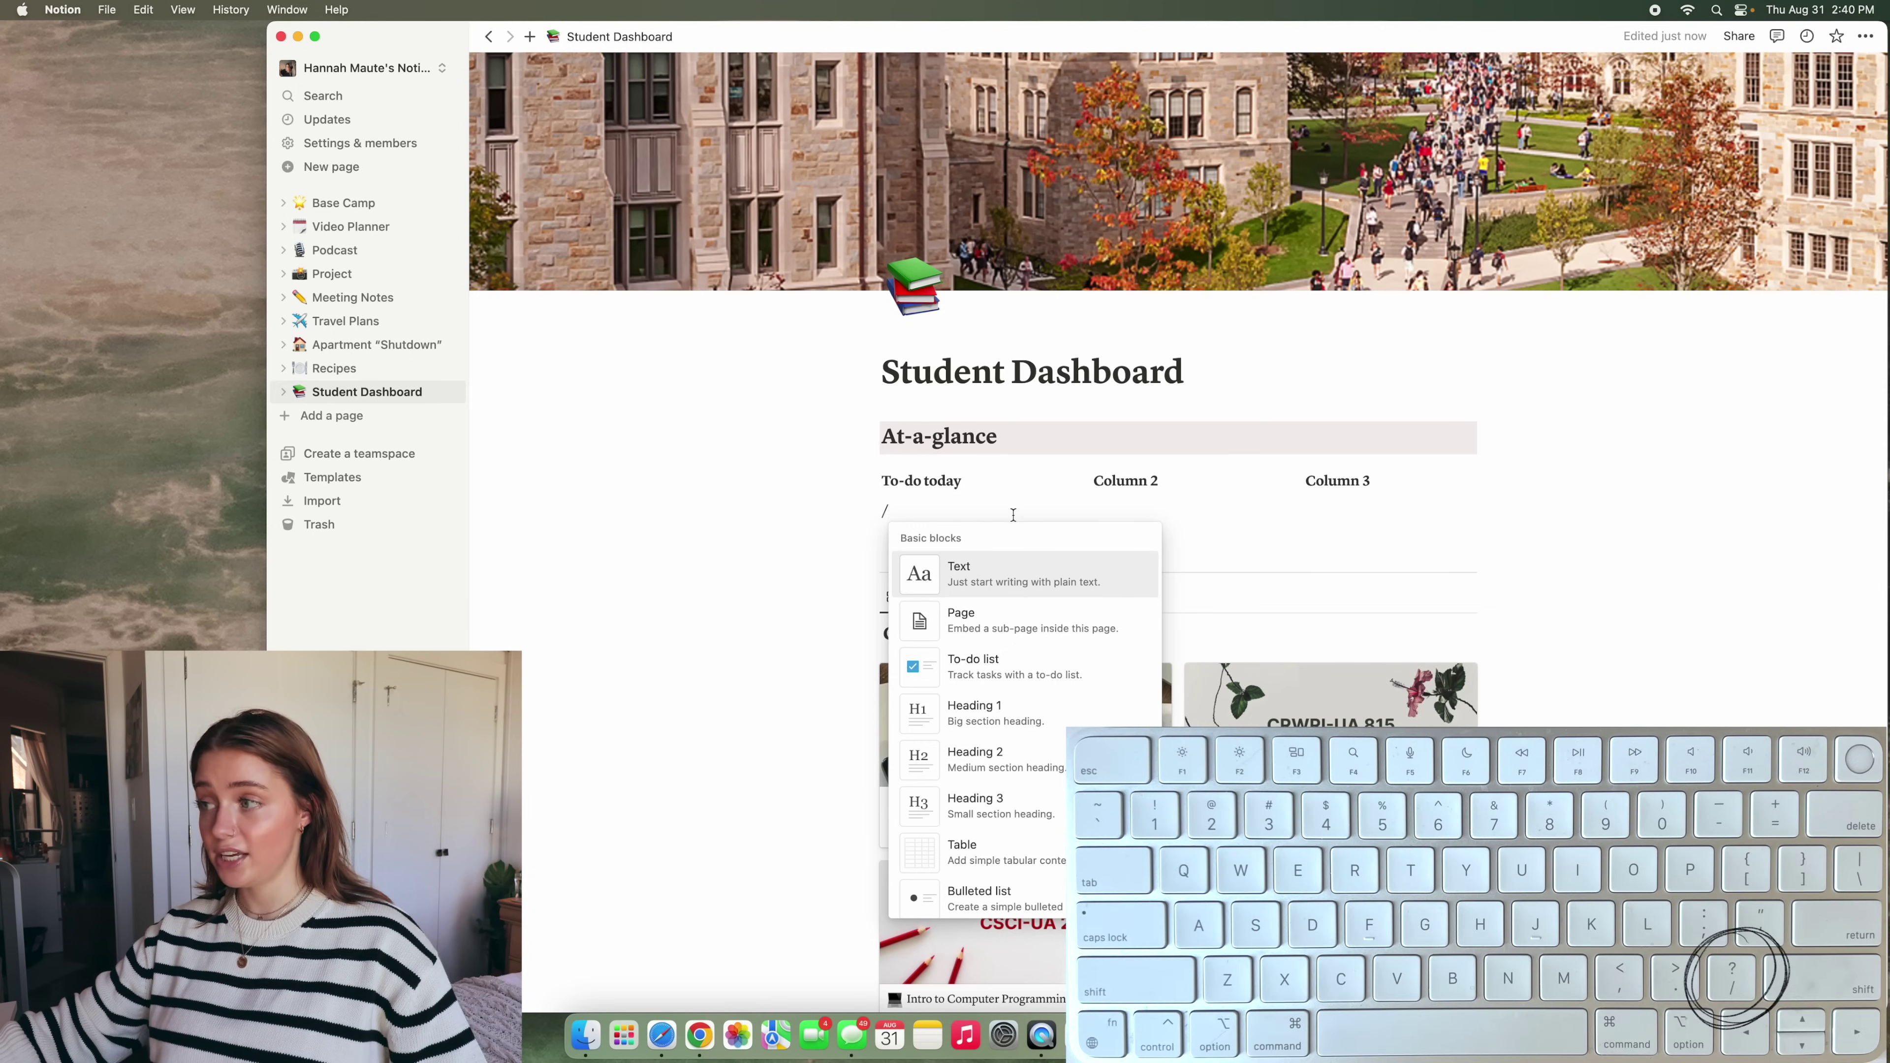
{"action": "left_click", "coordinate": [1055, 663]}
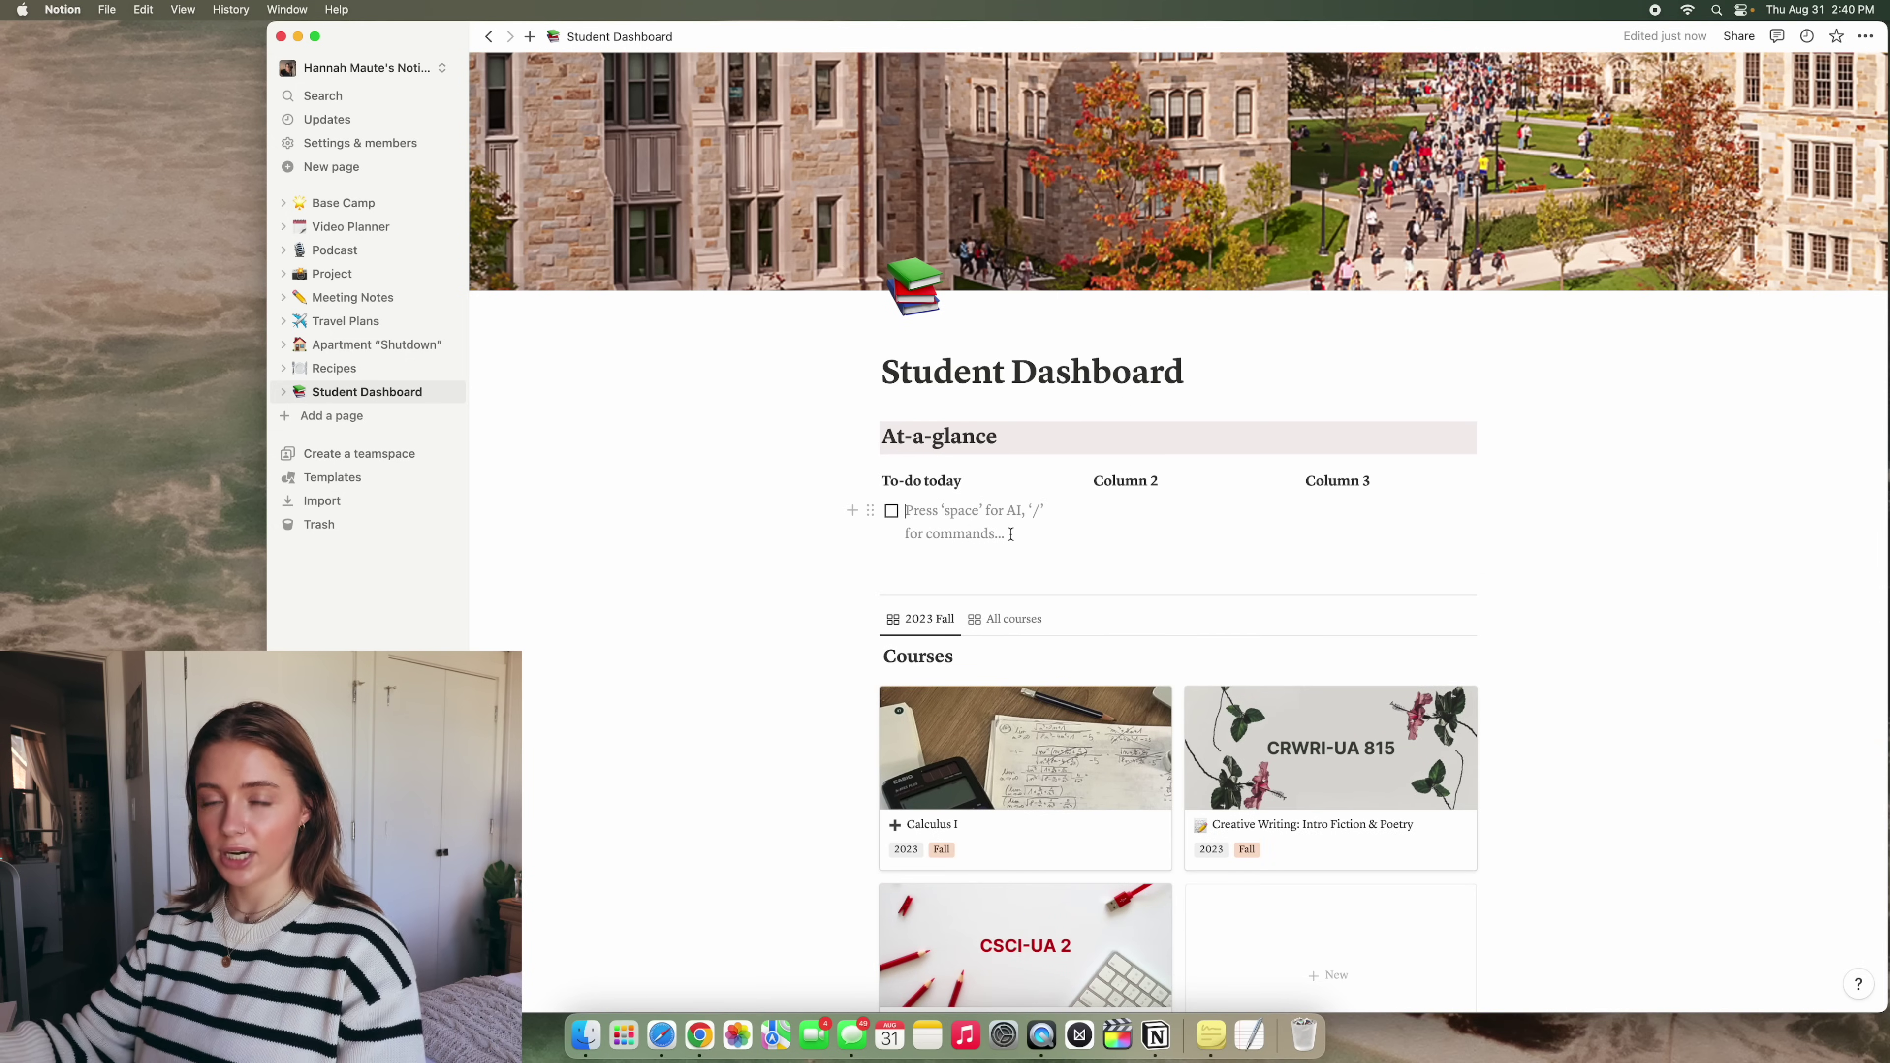
{"action": "type", "text": "get coffe"}
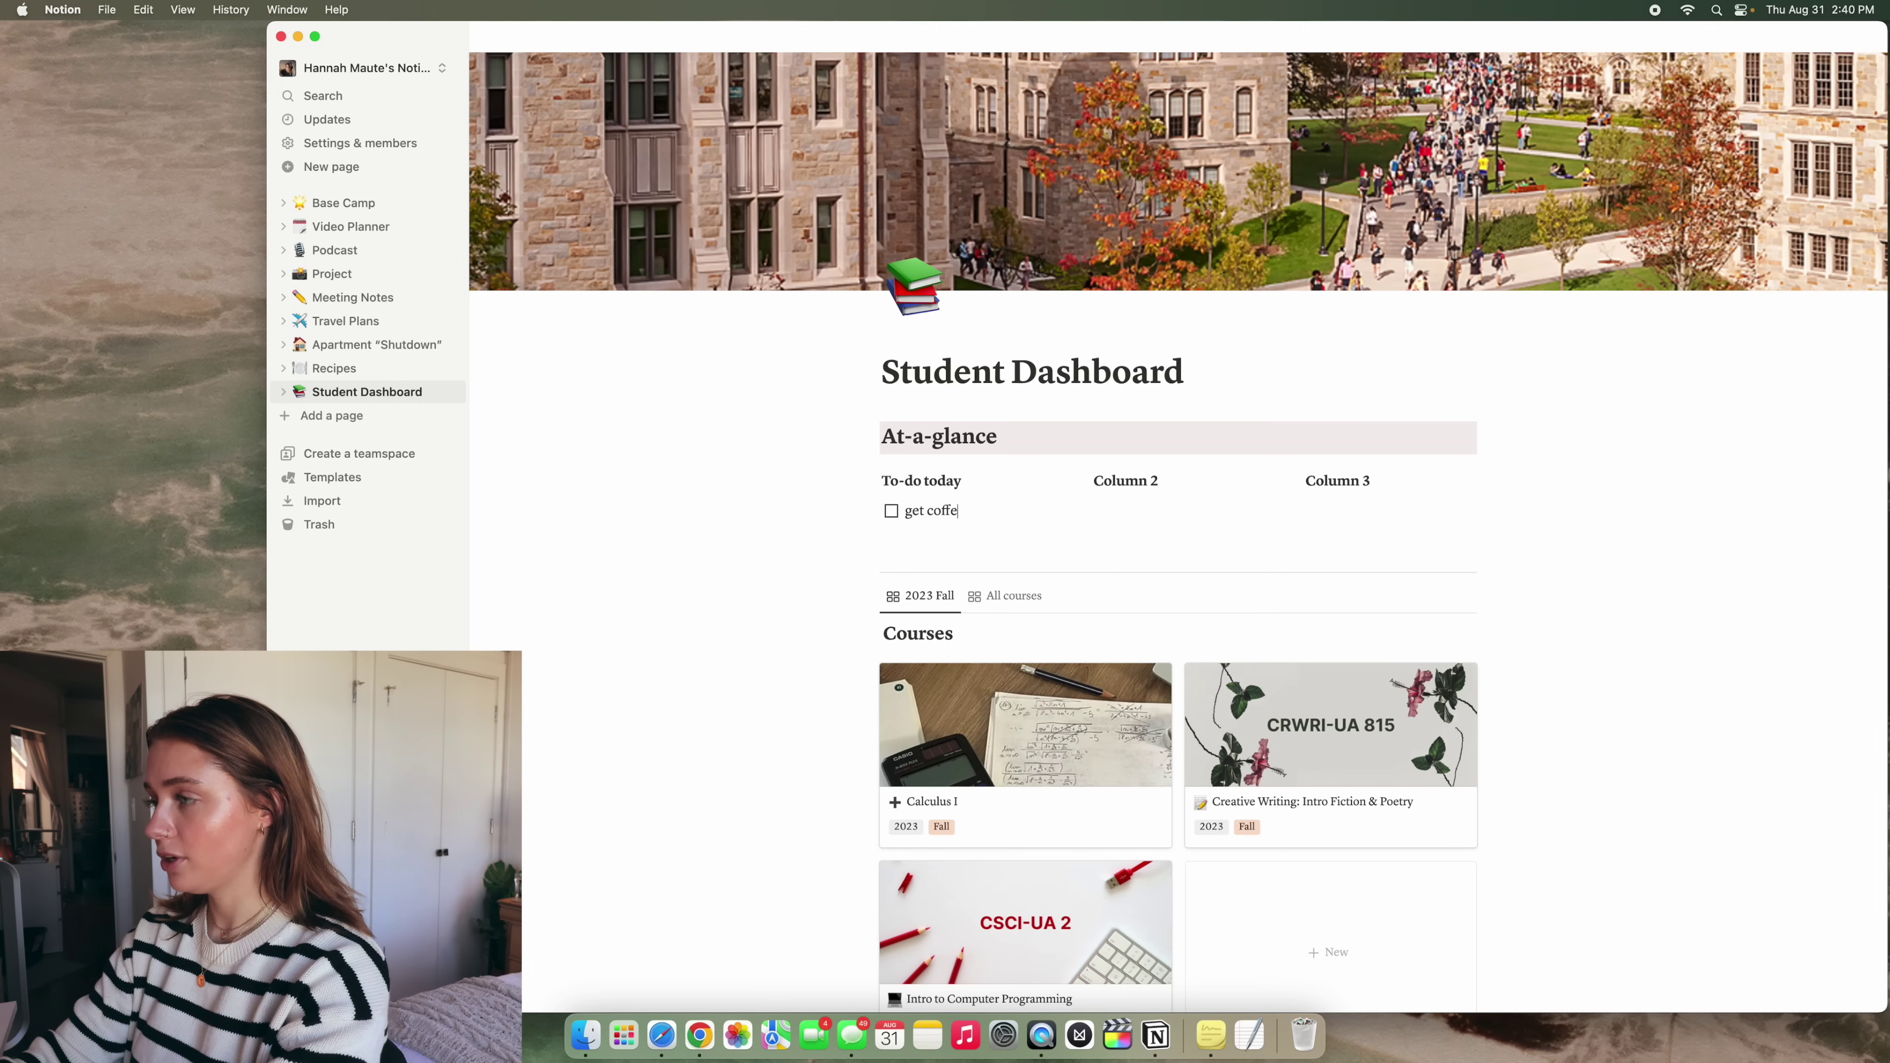
{"action": "type", "text": "e"}
{"action": "key", "text": "Return"}
{"action": "type", "text": "go to class"}
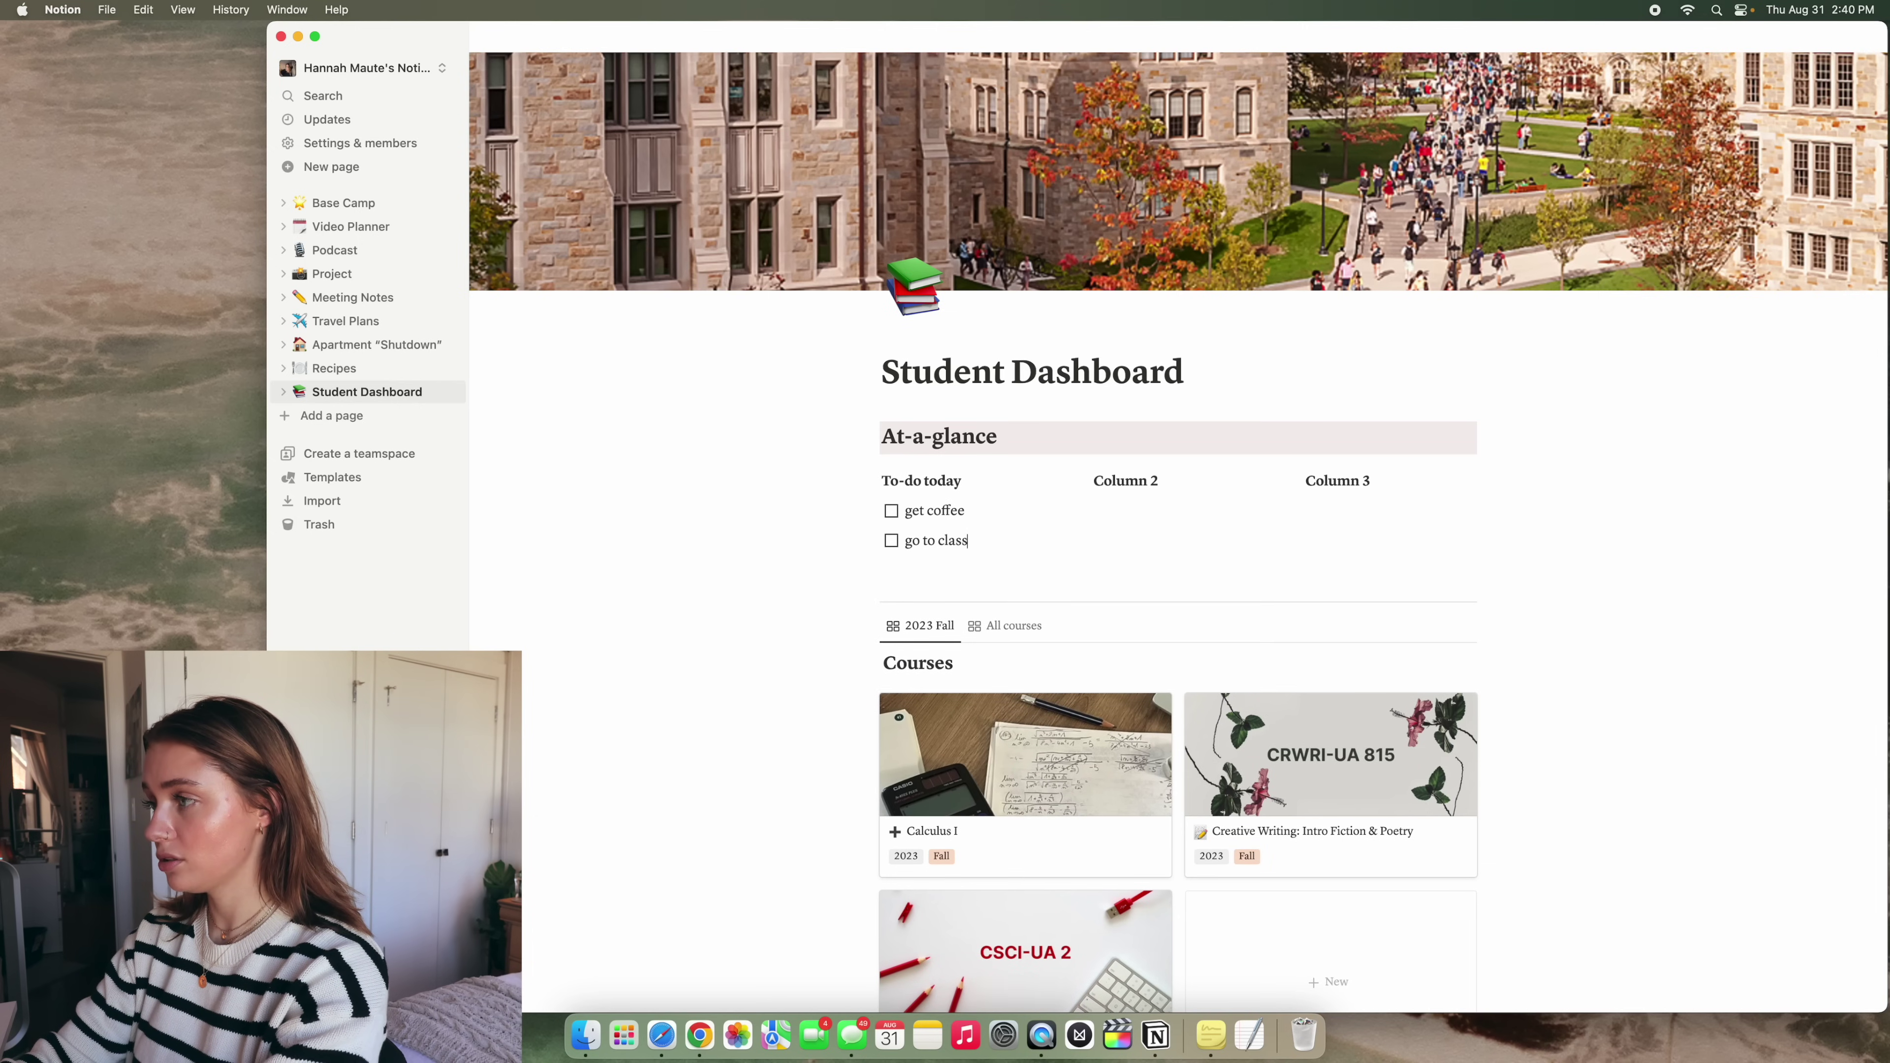
{"action": "key", "text": "Return"}
{"action": "type", "text": "s"}
Rename Column 2 to Quick notes and add bullets note 1, note 2 and note 3
{"action": "left_click", "coordinate": [1169, 512]}
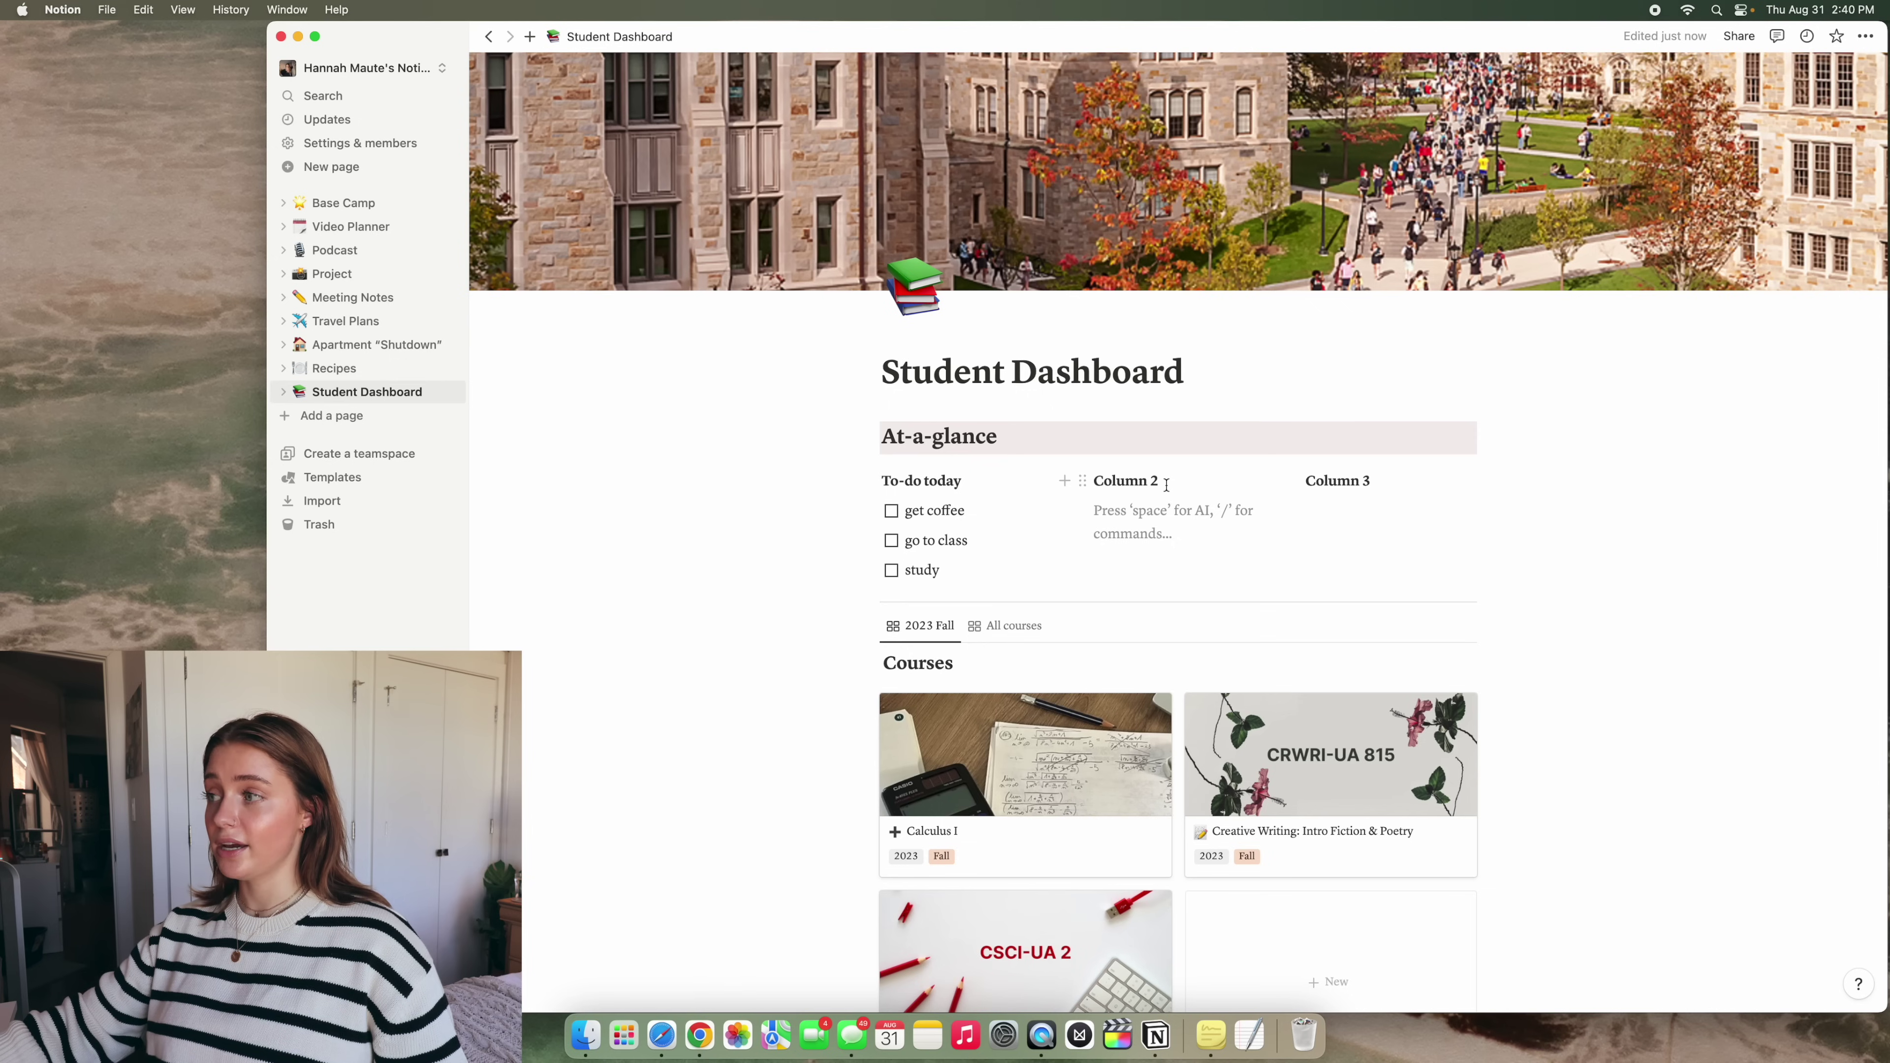
{"action": "triple_click", "coordinate": [1166, 482]}
{"action": "type", "text": "Quick notes"}
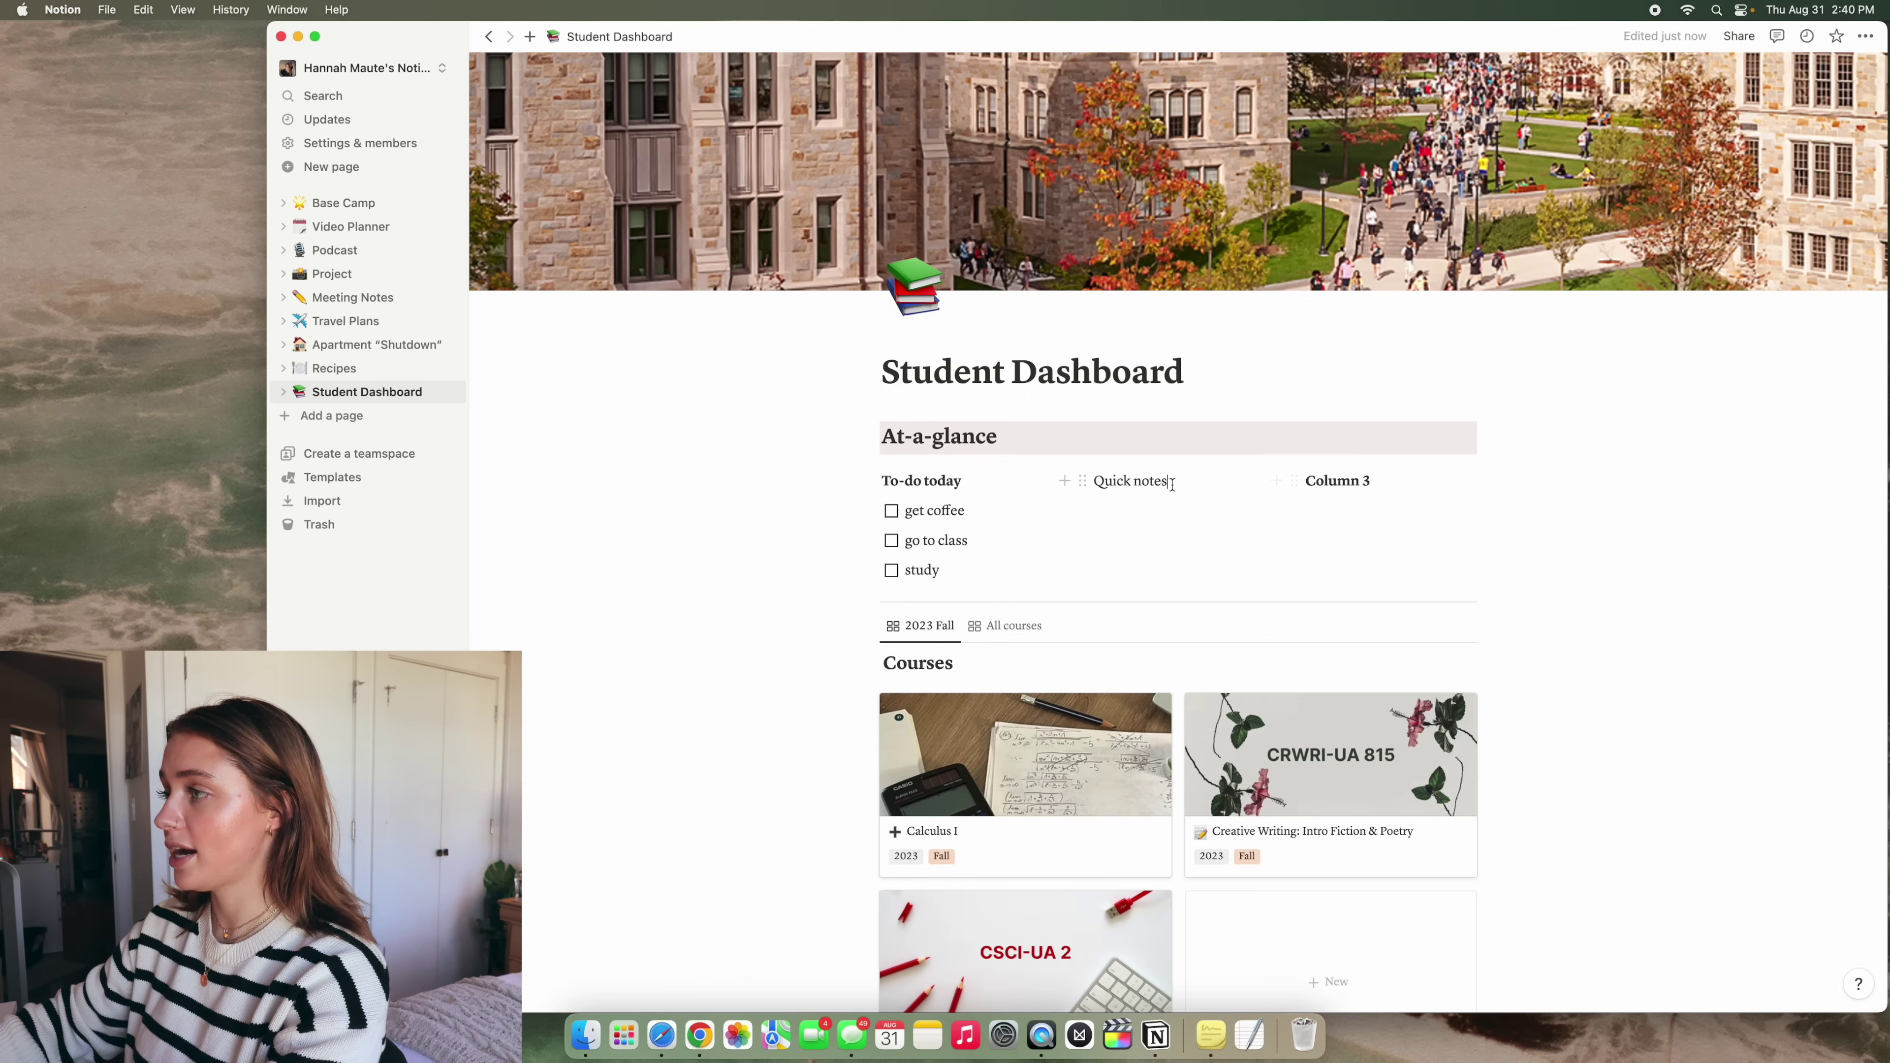
{"action": "key", "text": "Return"}
{"action": "type", "text": "/"}
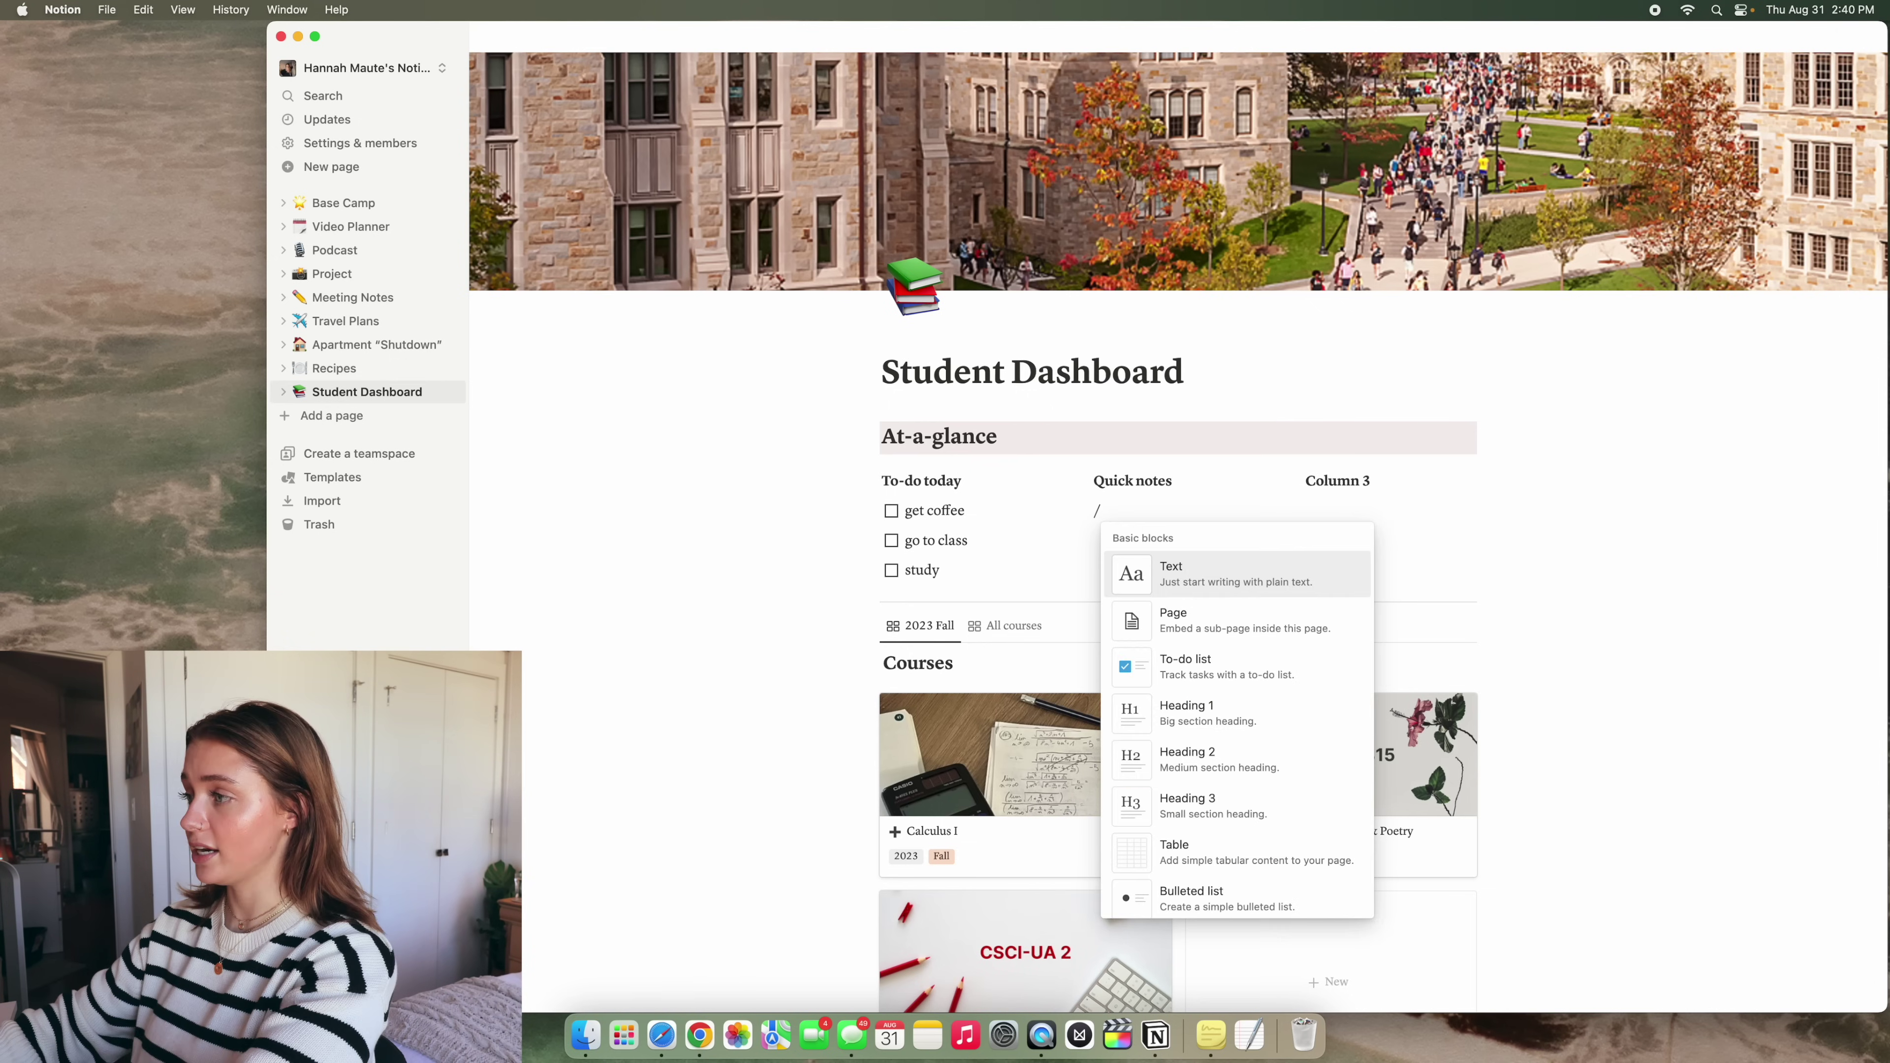
{"action": "left_click", "coordinate": [1262, 910]}
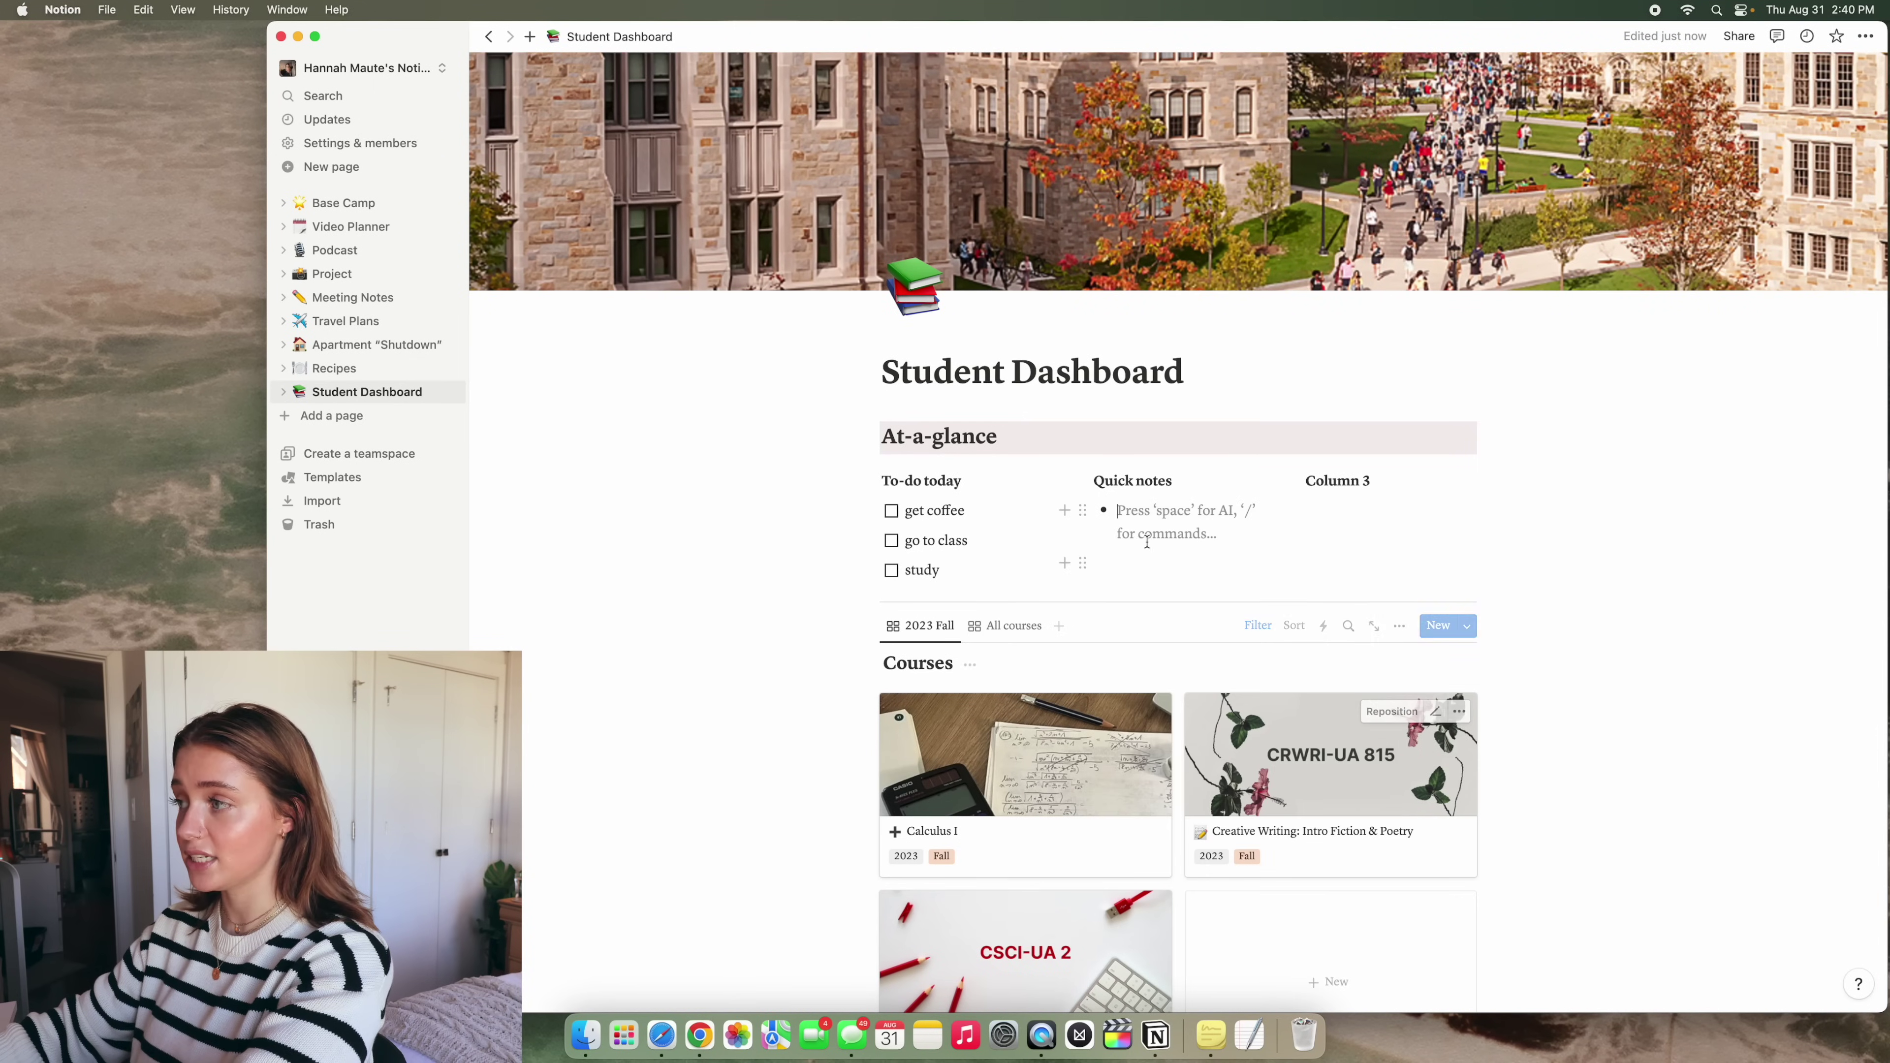
{"action": "type", "text": "note 1"}
{"action": "key", "text": "Return"}
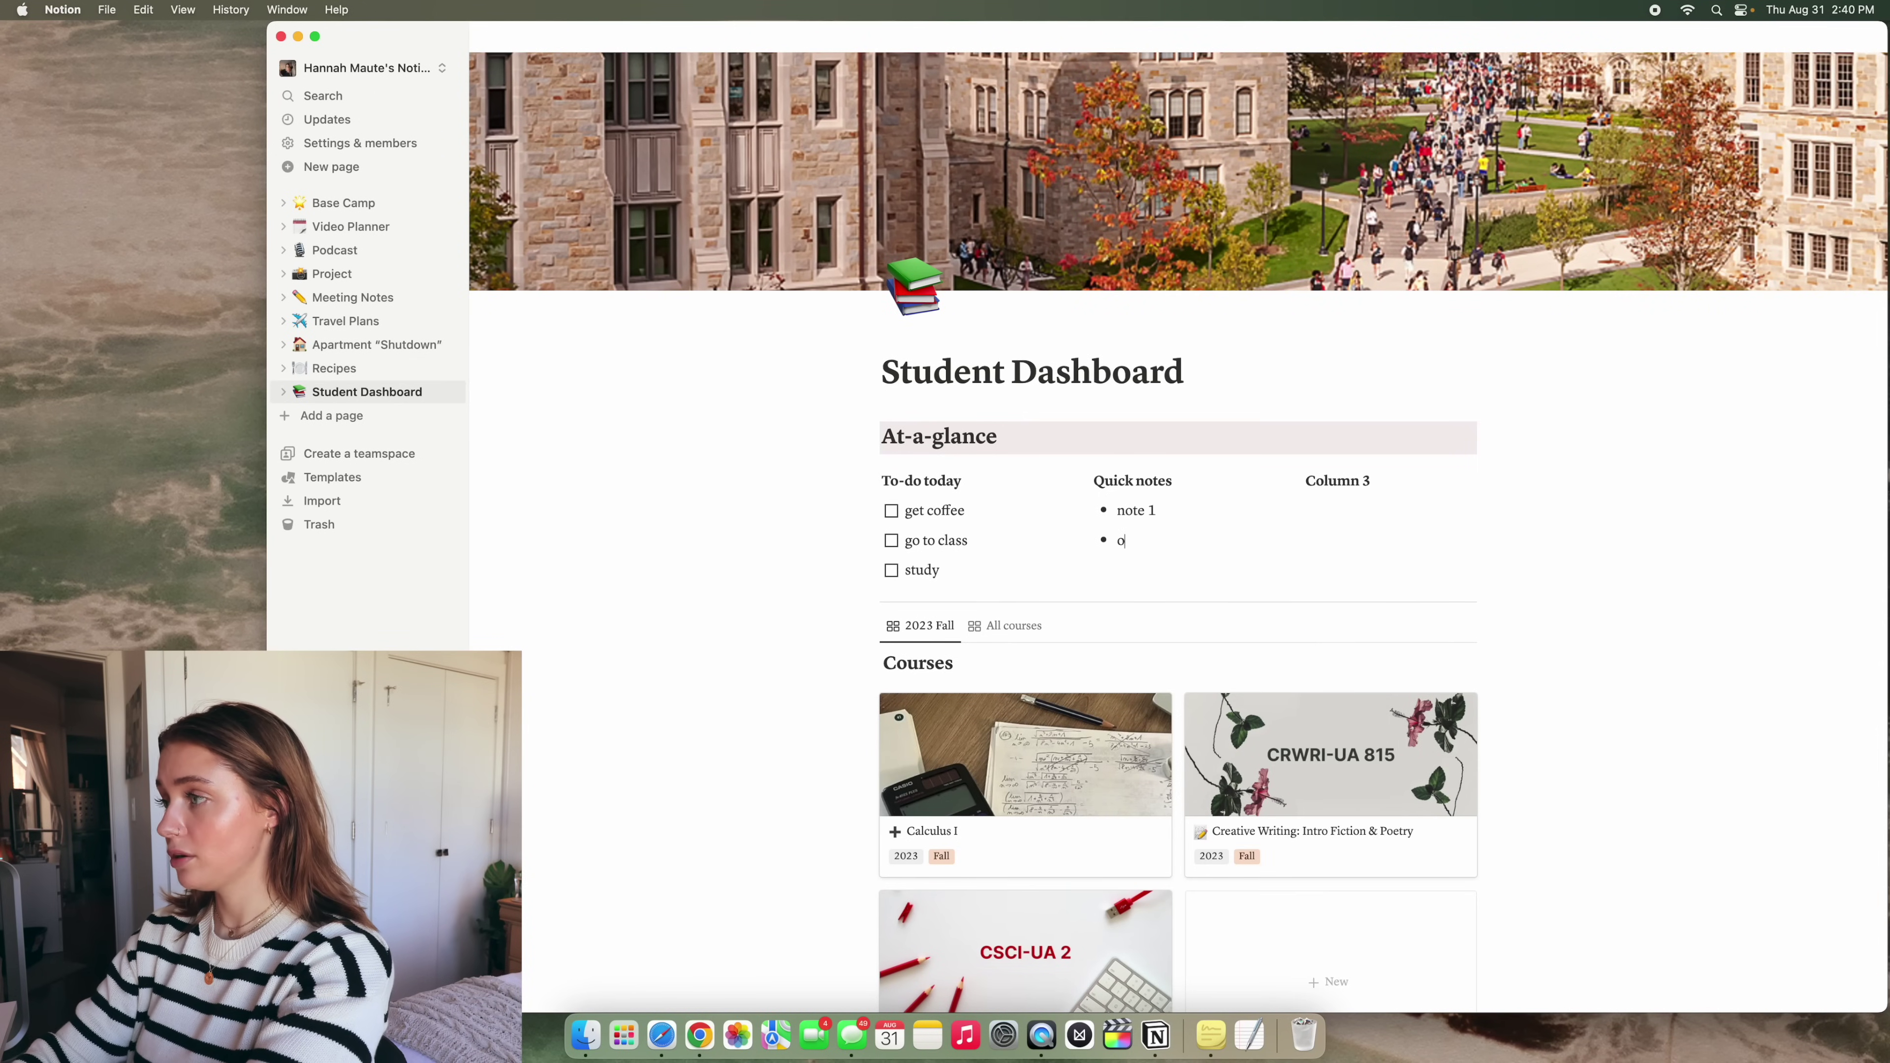
{"action": "type", "text": "note 2"}
{"action": "key", "text": "Return"}
{"action": "type", "text": "no"}
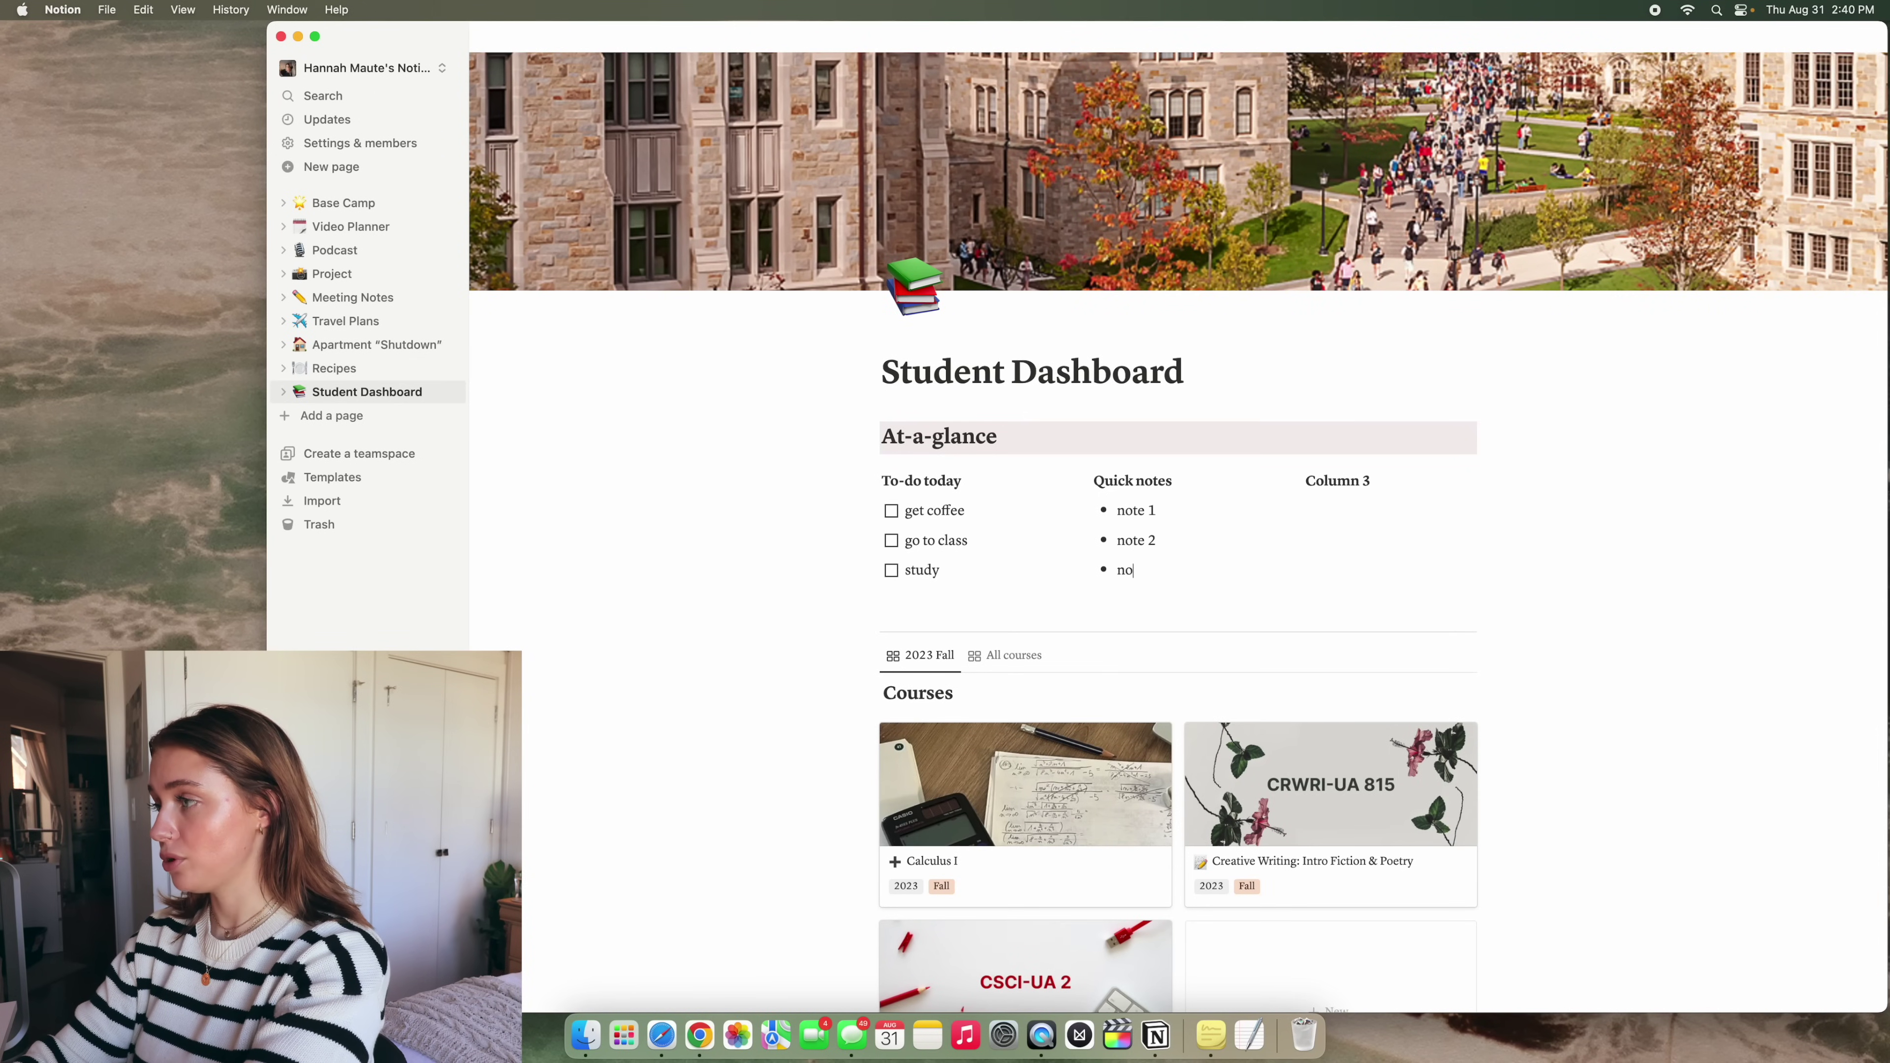
{"action": "type", "text": "te 3"}
{"action": "left_click", "coordinate": [1369, 480]}
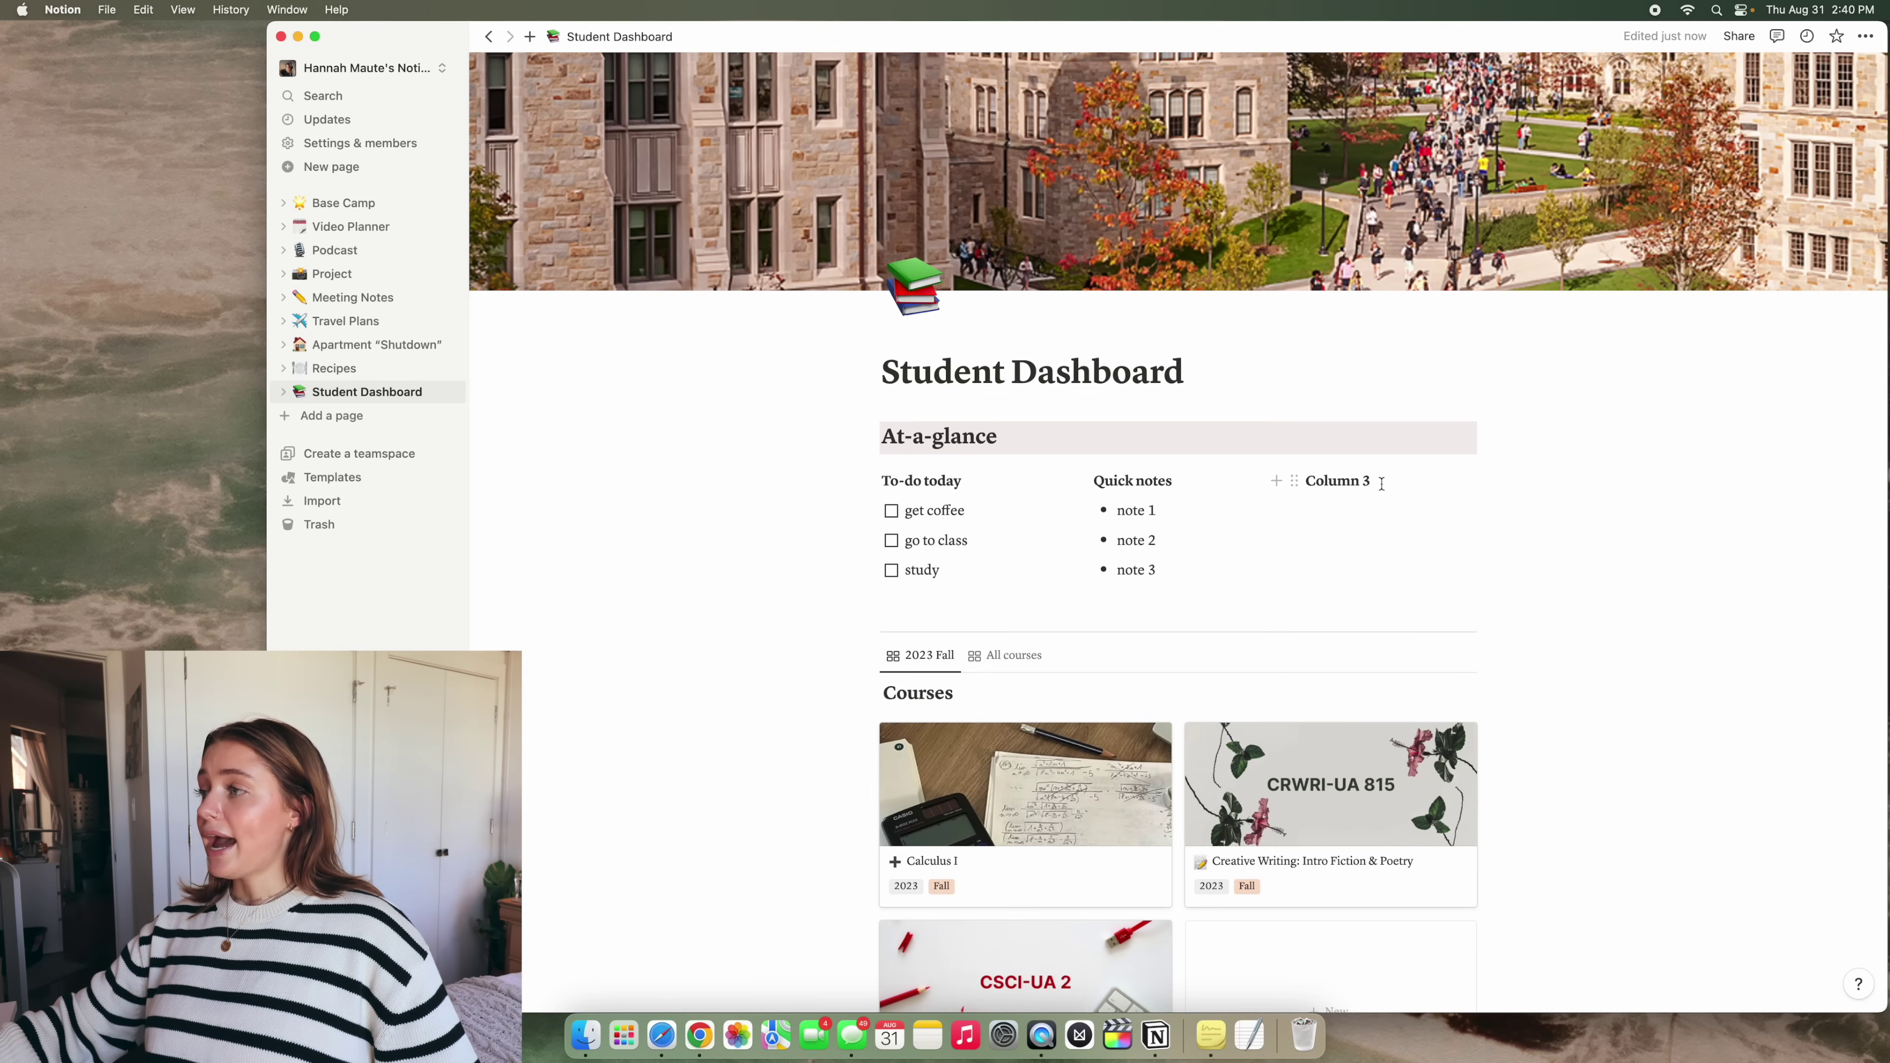
Rename Column 3 to Affirmation and add 'You are capable.' followed by an emoji
{"action": "left_click_drag", "start_coordinate": [1380, 481], "coordinate": [1307, 478]}
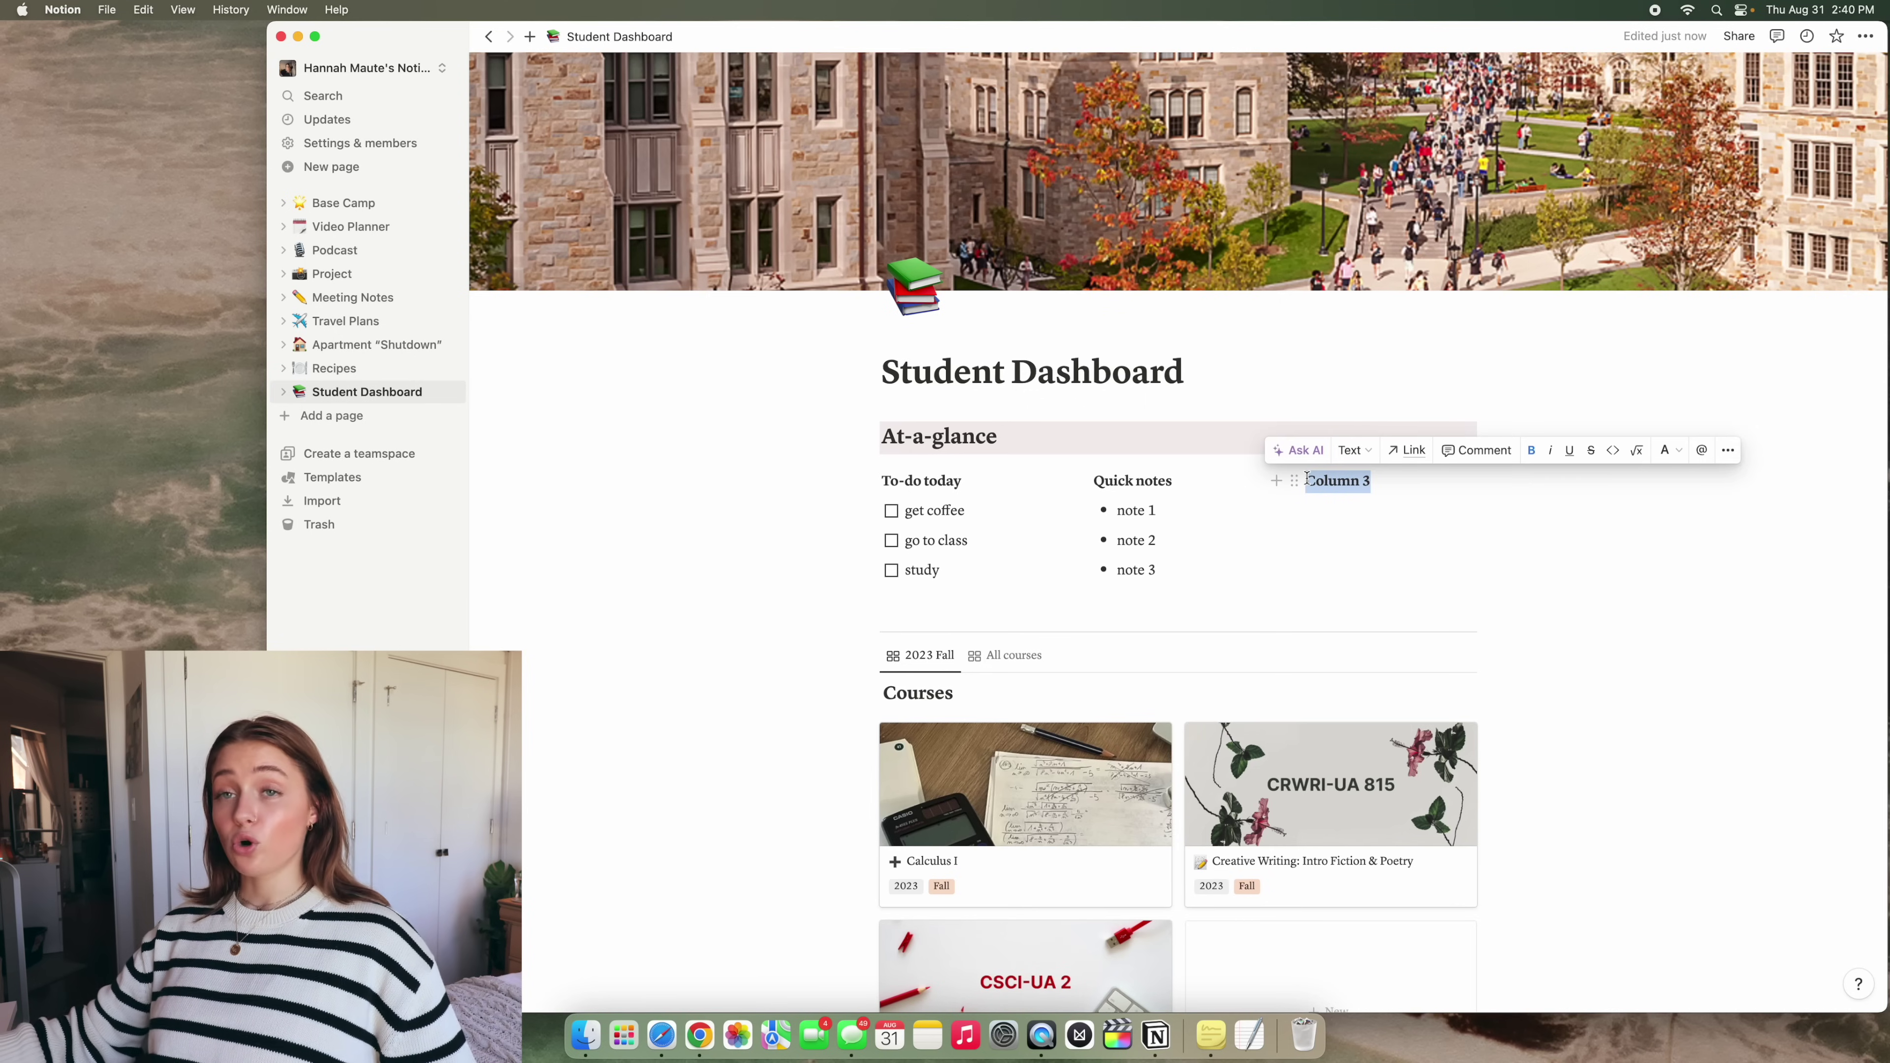
{"action": "type", "text": "Affirmation"}
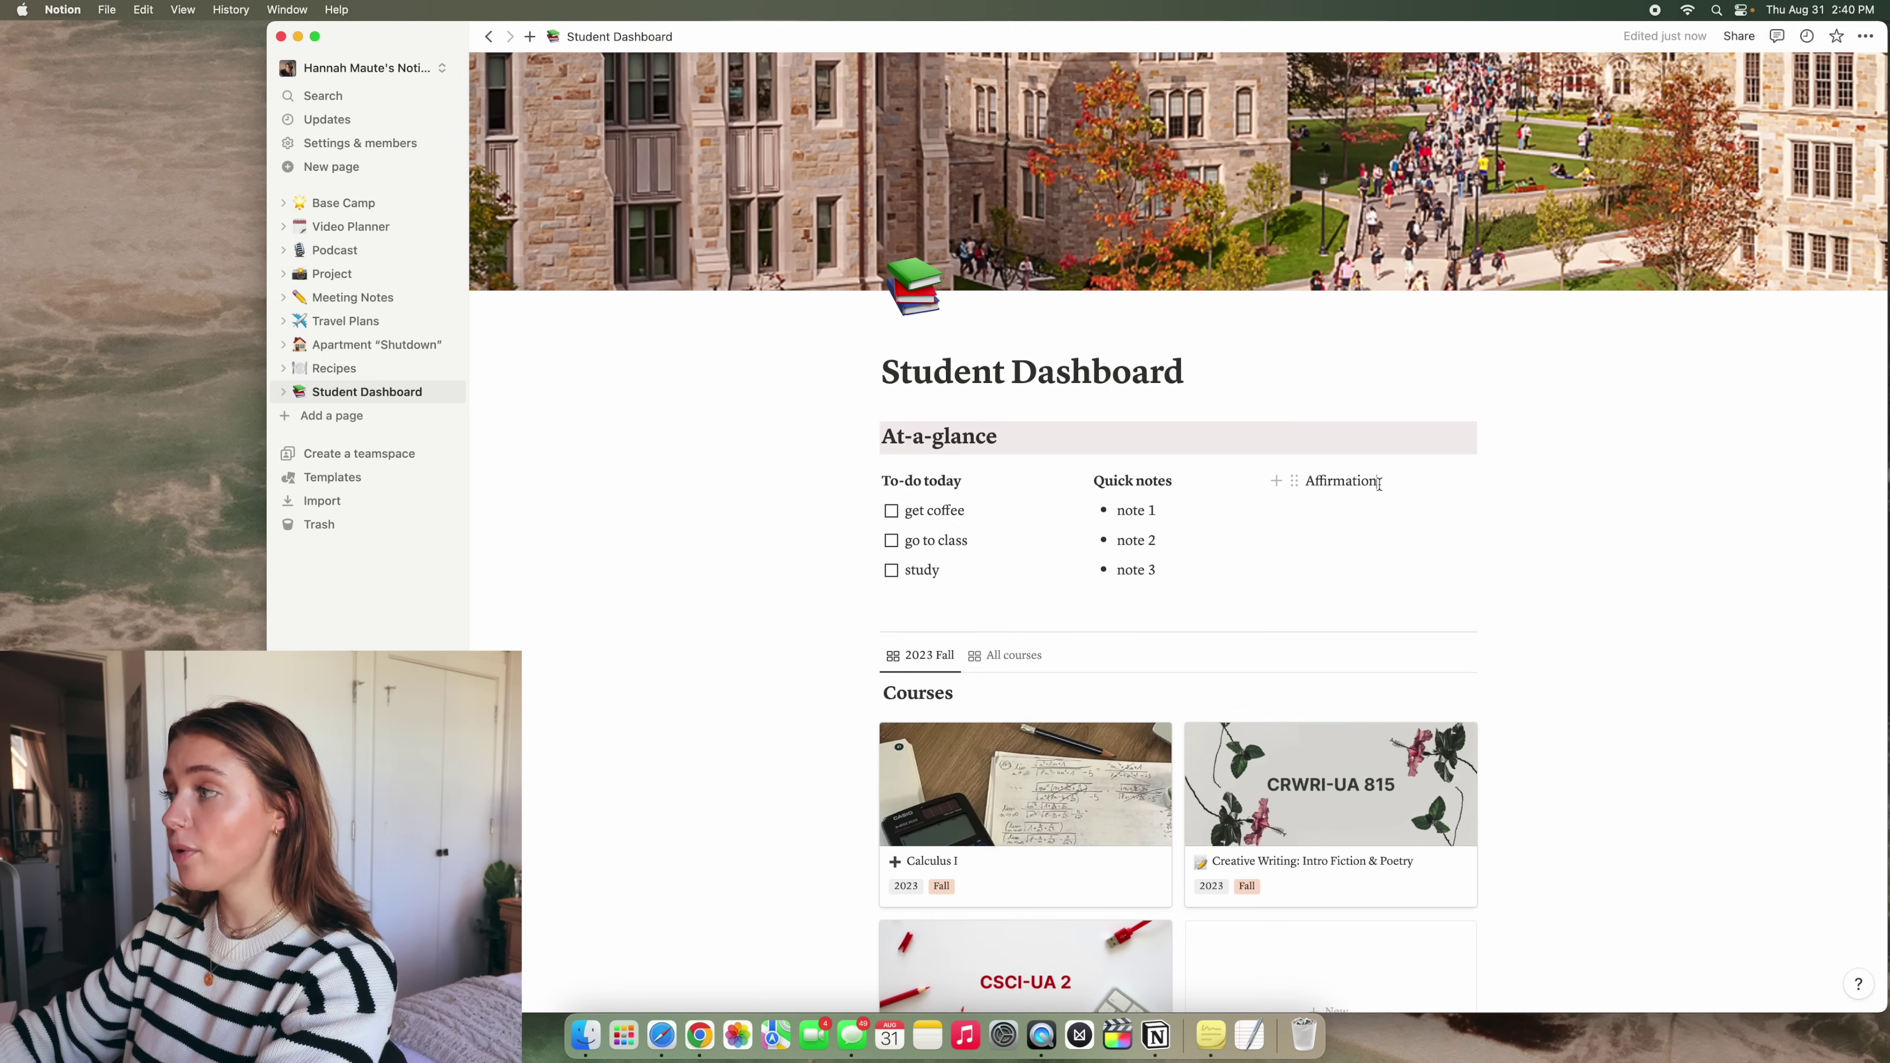
{"action": "key", "text": "Return"}
{"action": "type", "text": "You are"}
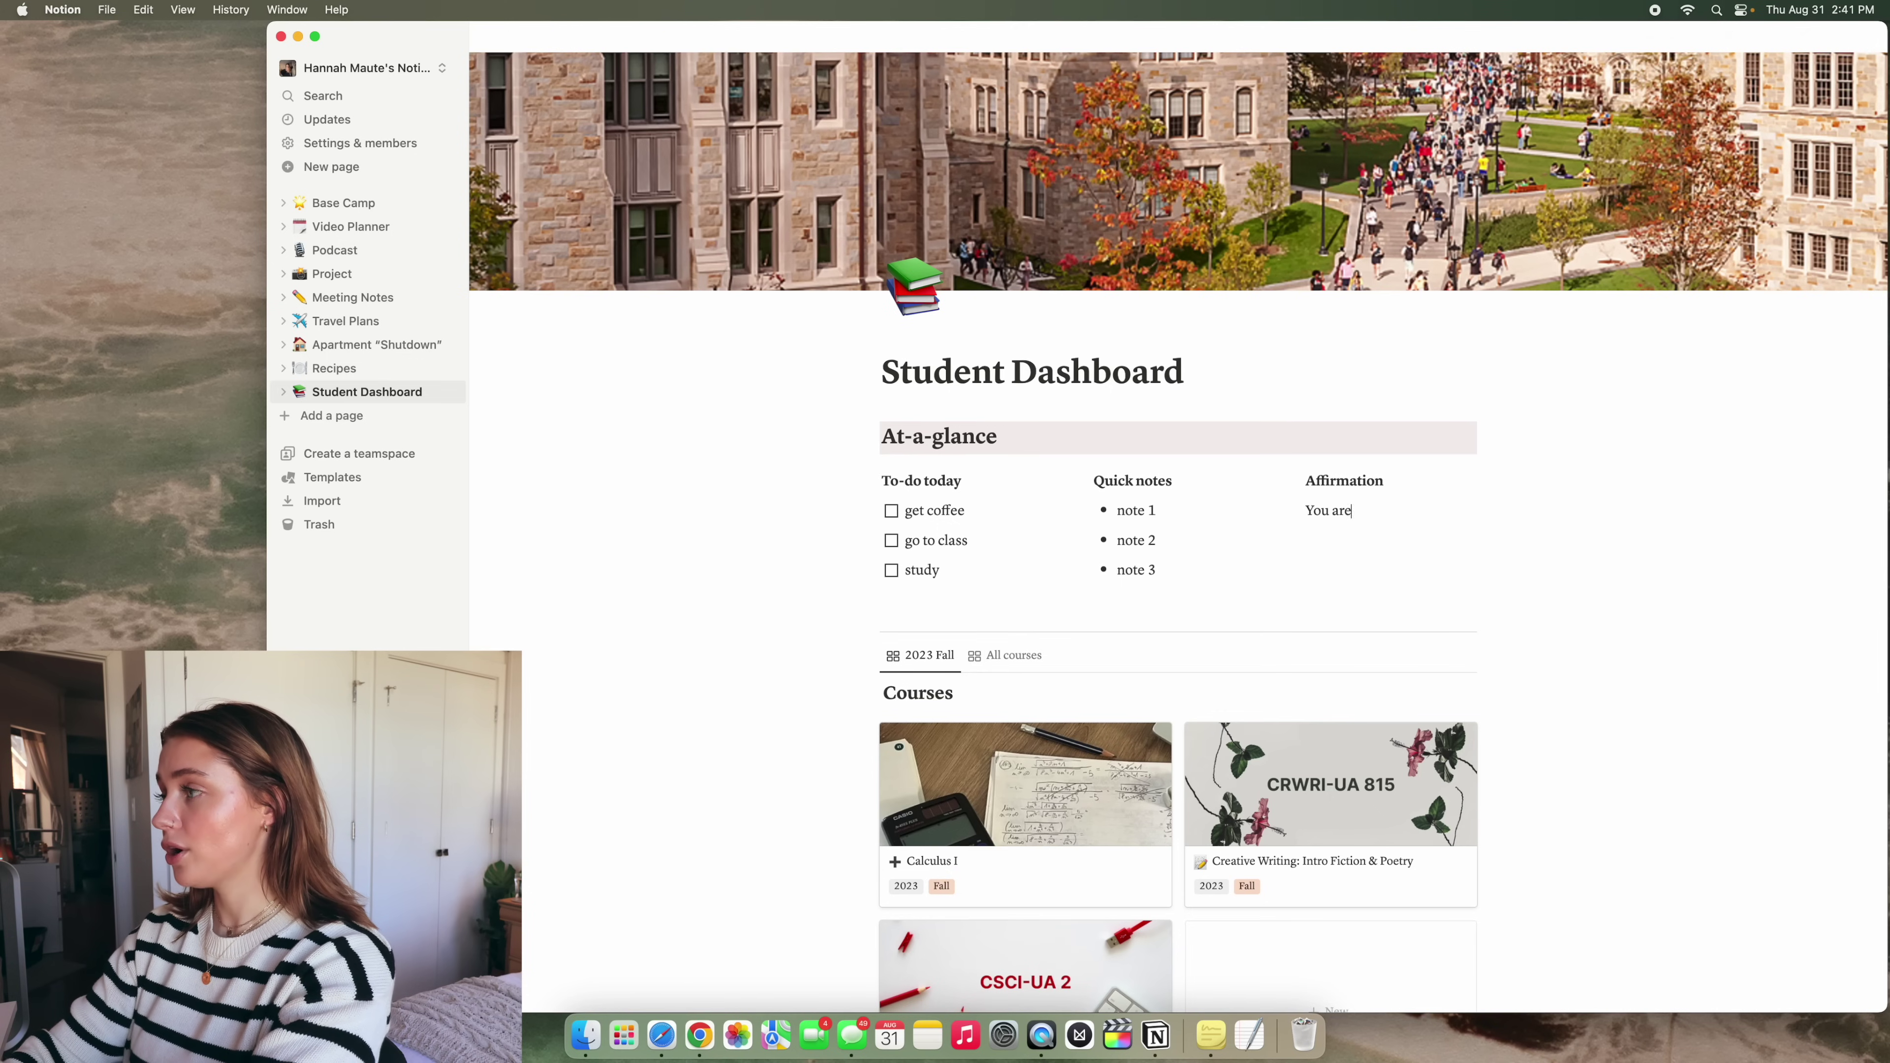
{"action": "type", "text": " capabl"}
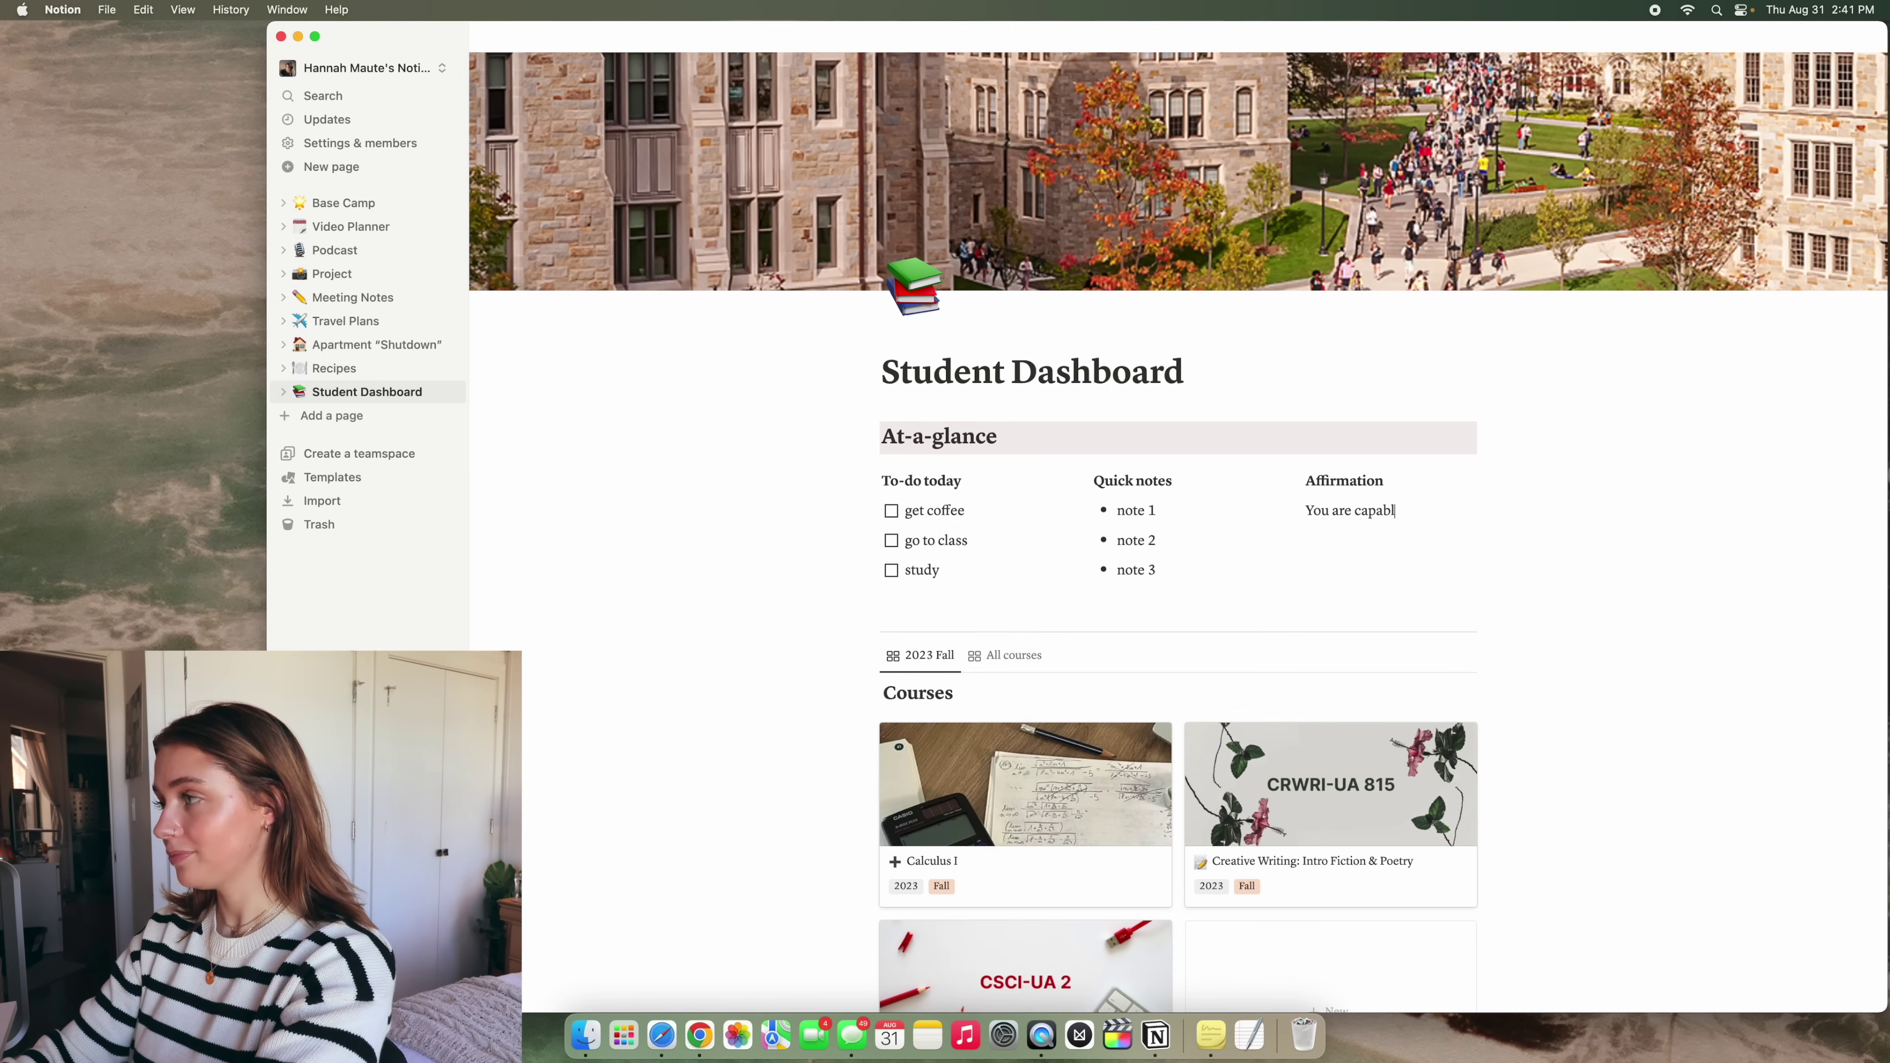
{"action": "type", "text": "e."}
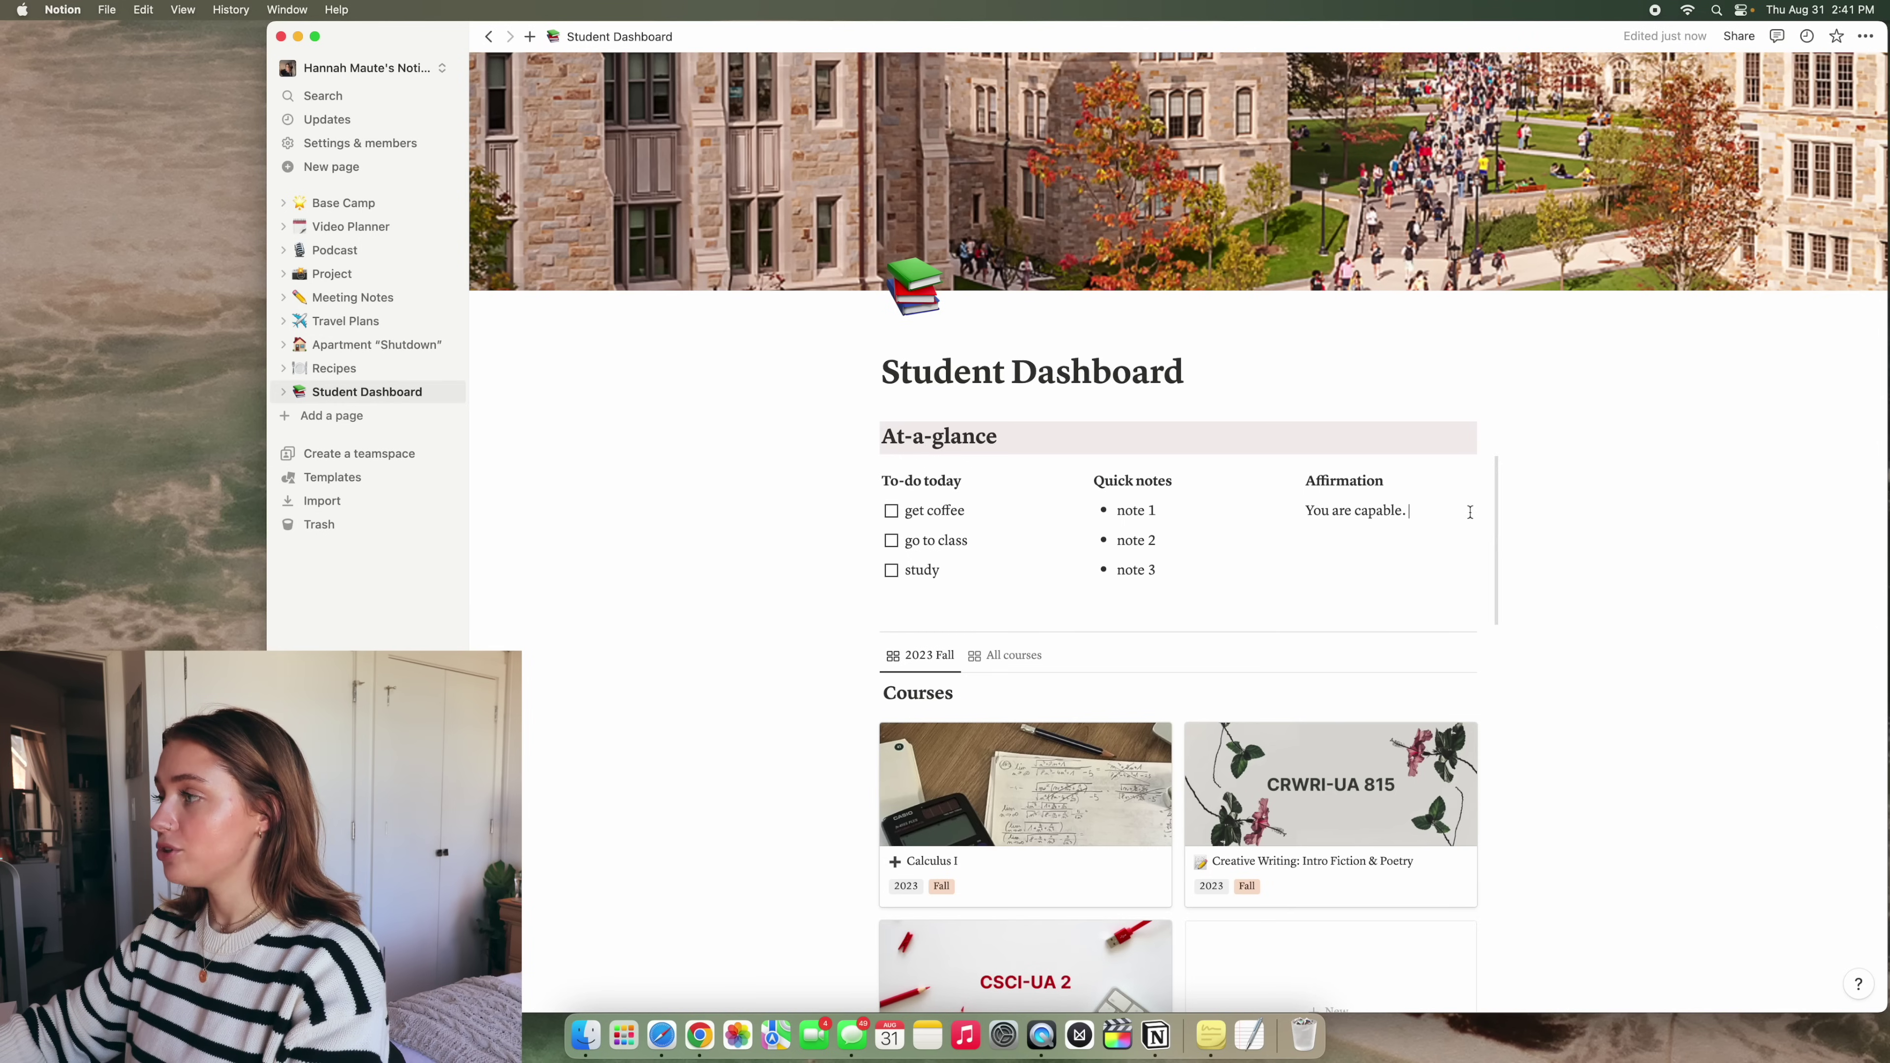
{"action": "key", "text": "ctrl+super+space"}
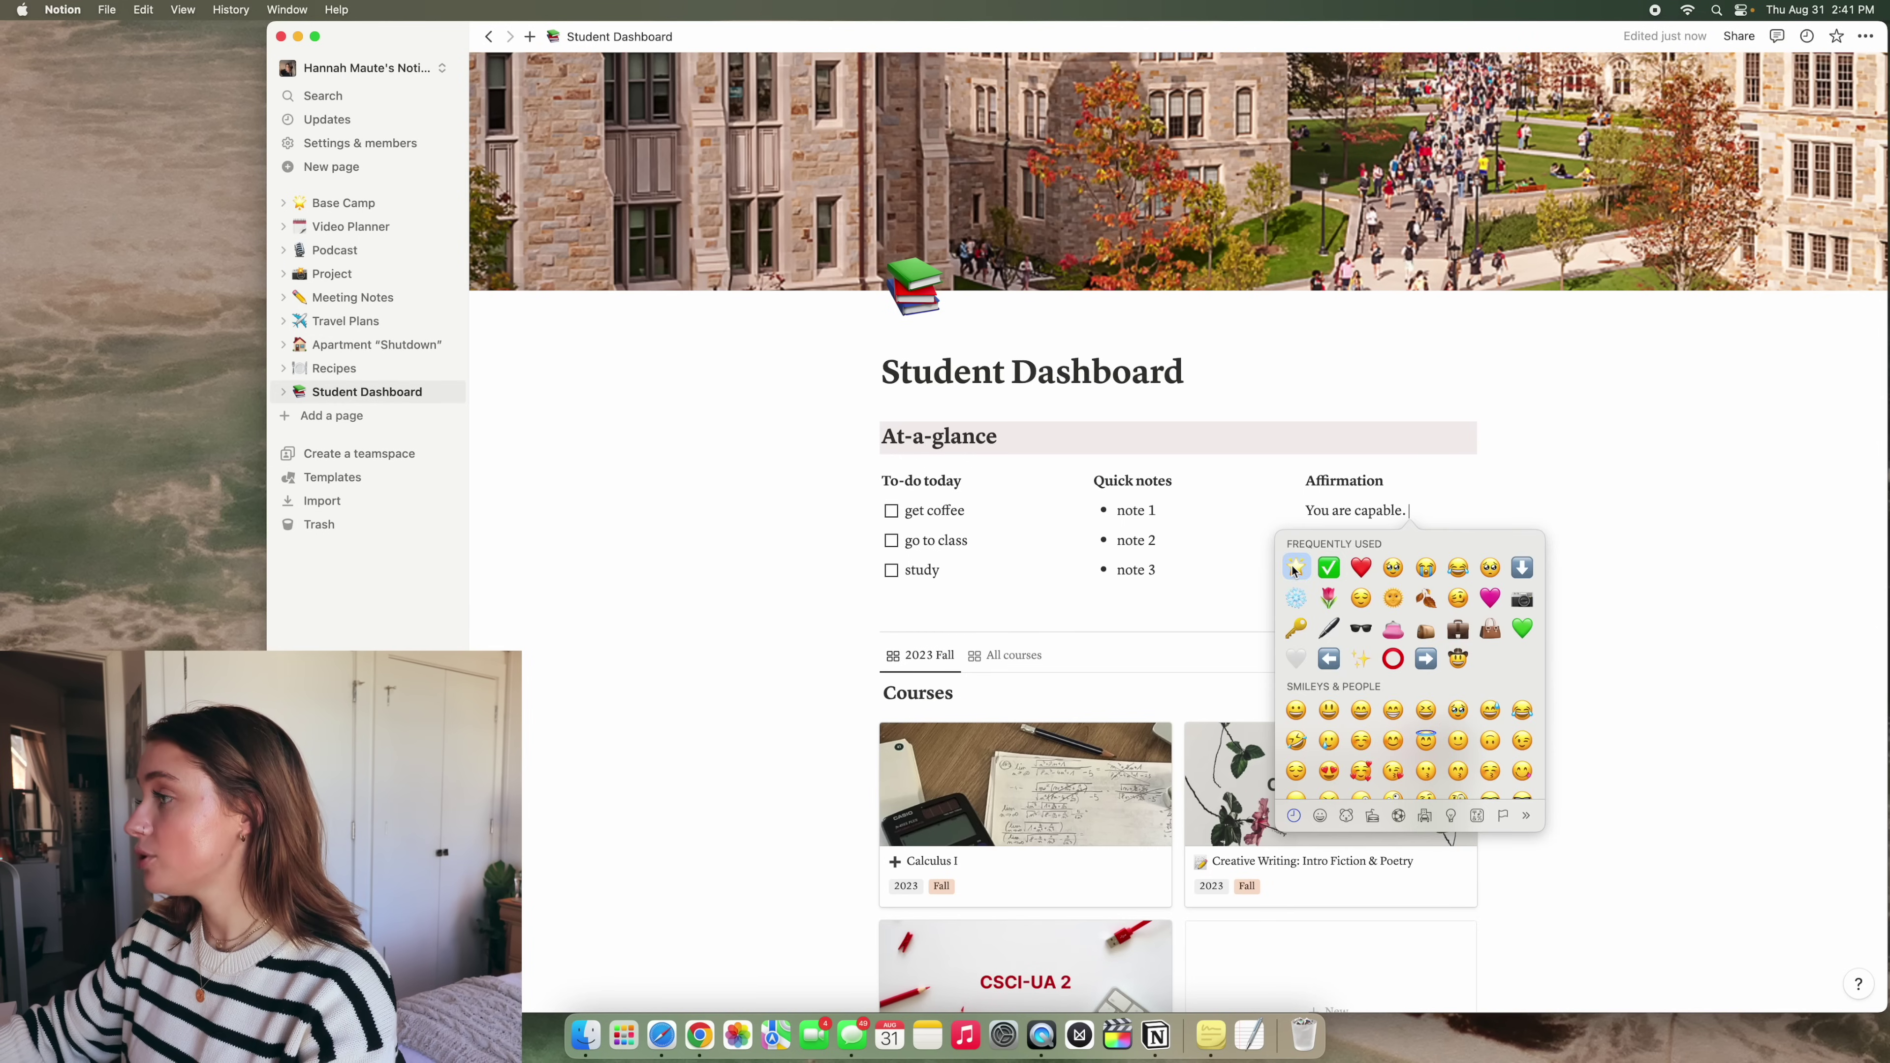
{"action": "left_click", "coordinate": [1291, 566]}
{"action": "scroll", "coordinate": [1568, 578], "scroll_direction": "up", "scroll_amount": 2}
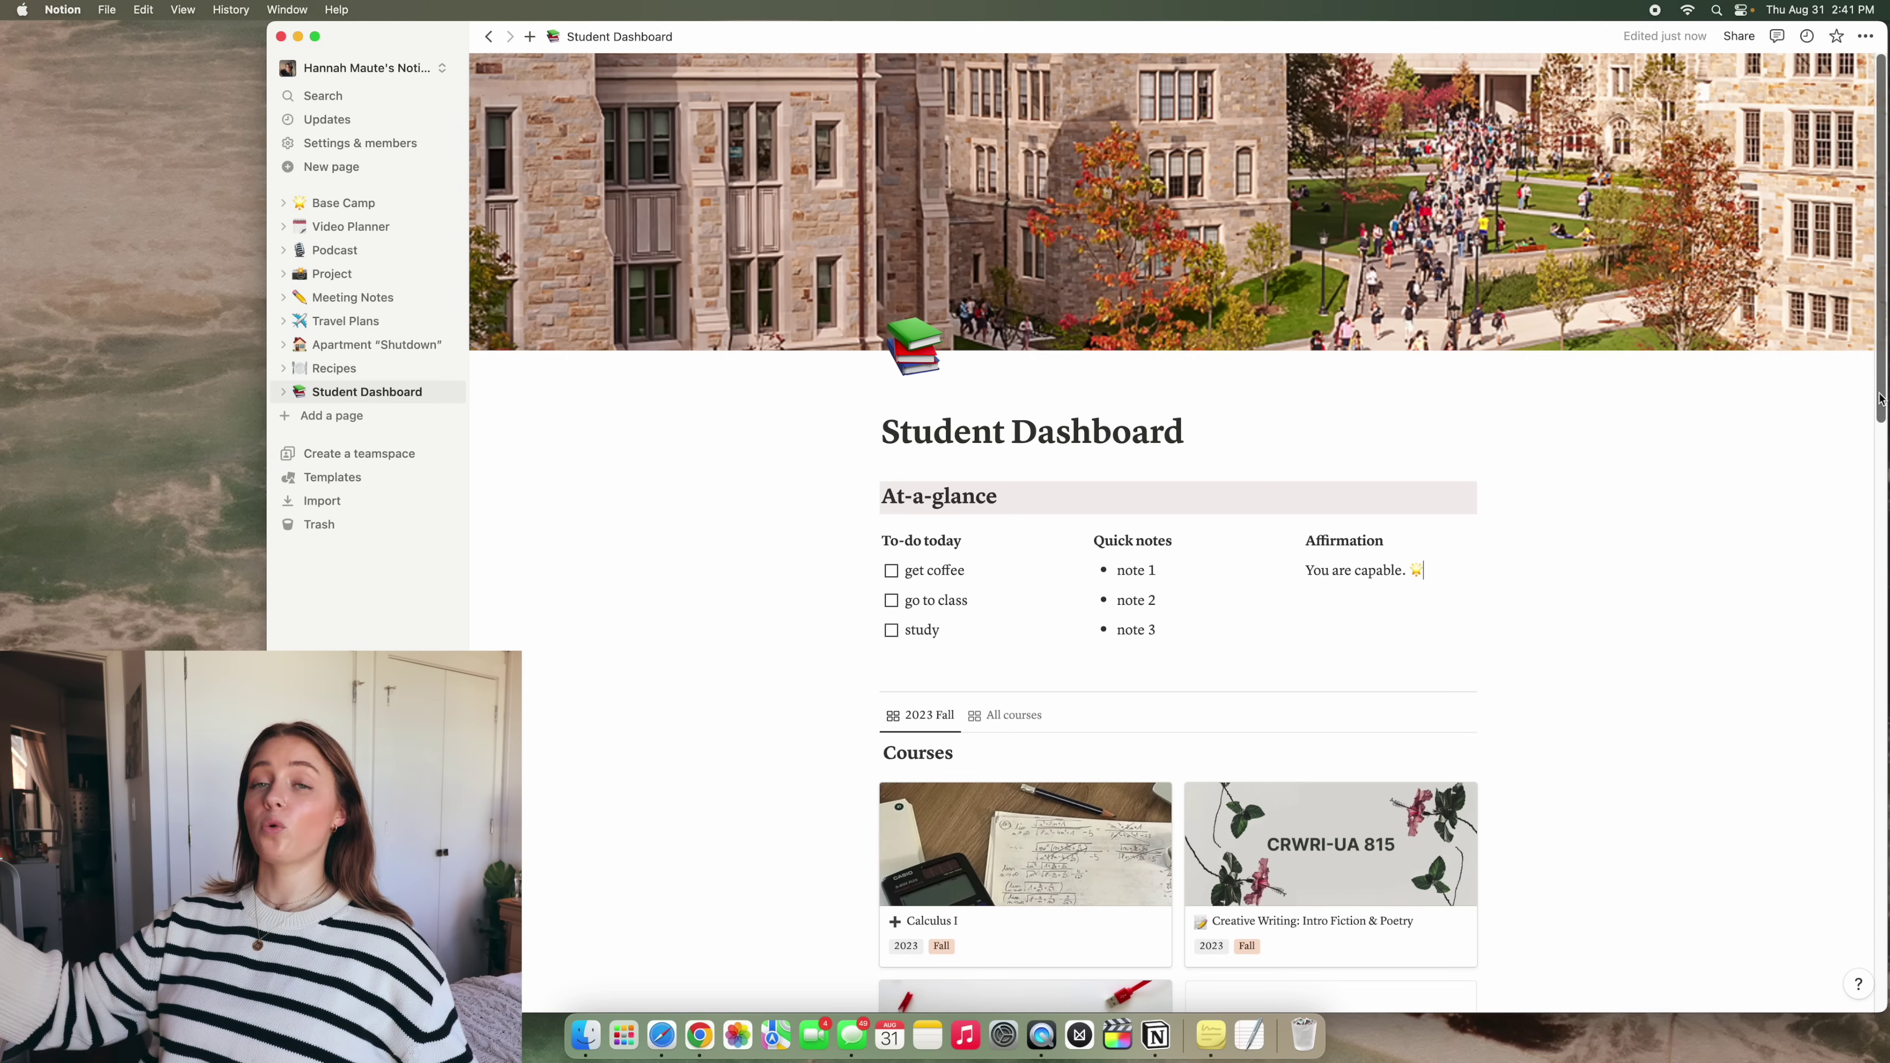
{"action": "scroll", "coordinate": [1624, 438], "scroll_direction": "down", "scroll_amount": 1}
{"action": "scroll", "coordinate": [1667, 452], "scroll_direction": "up", "scroll_amount": 1}
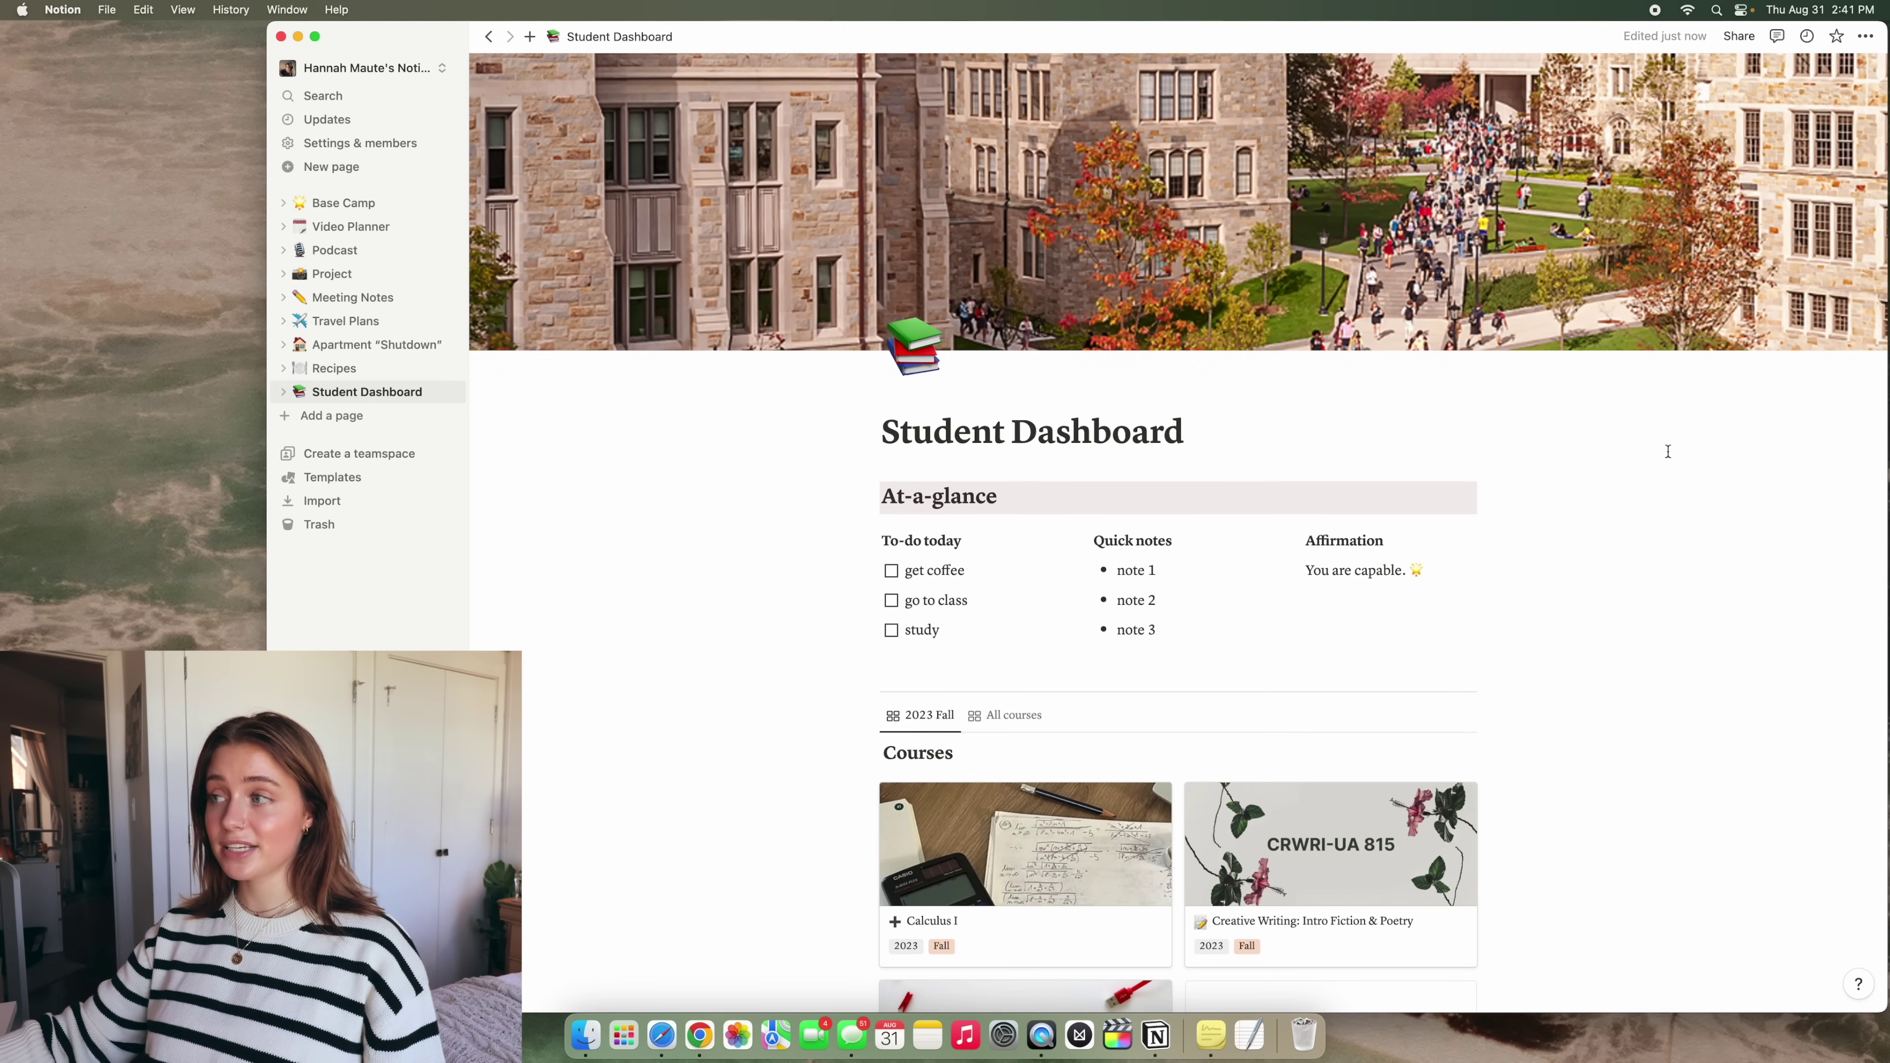